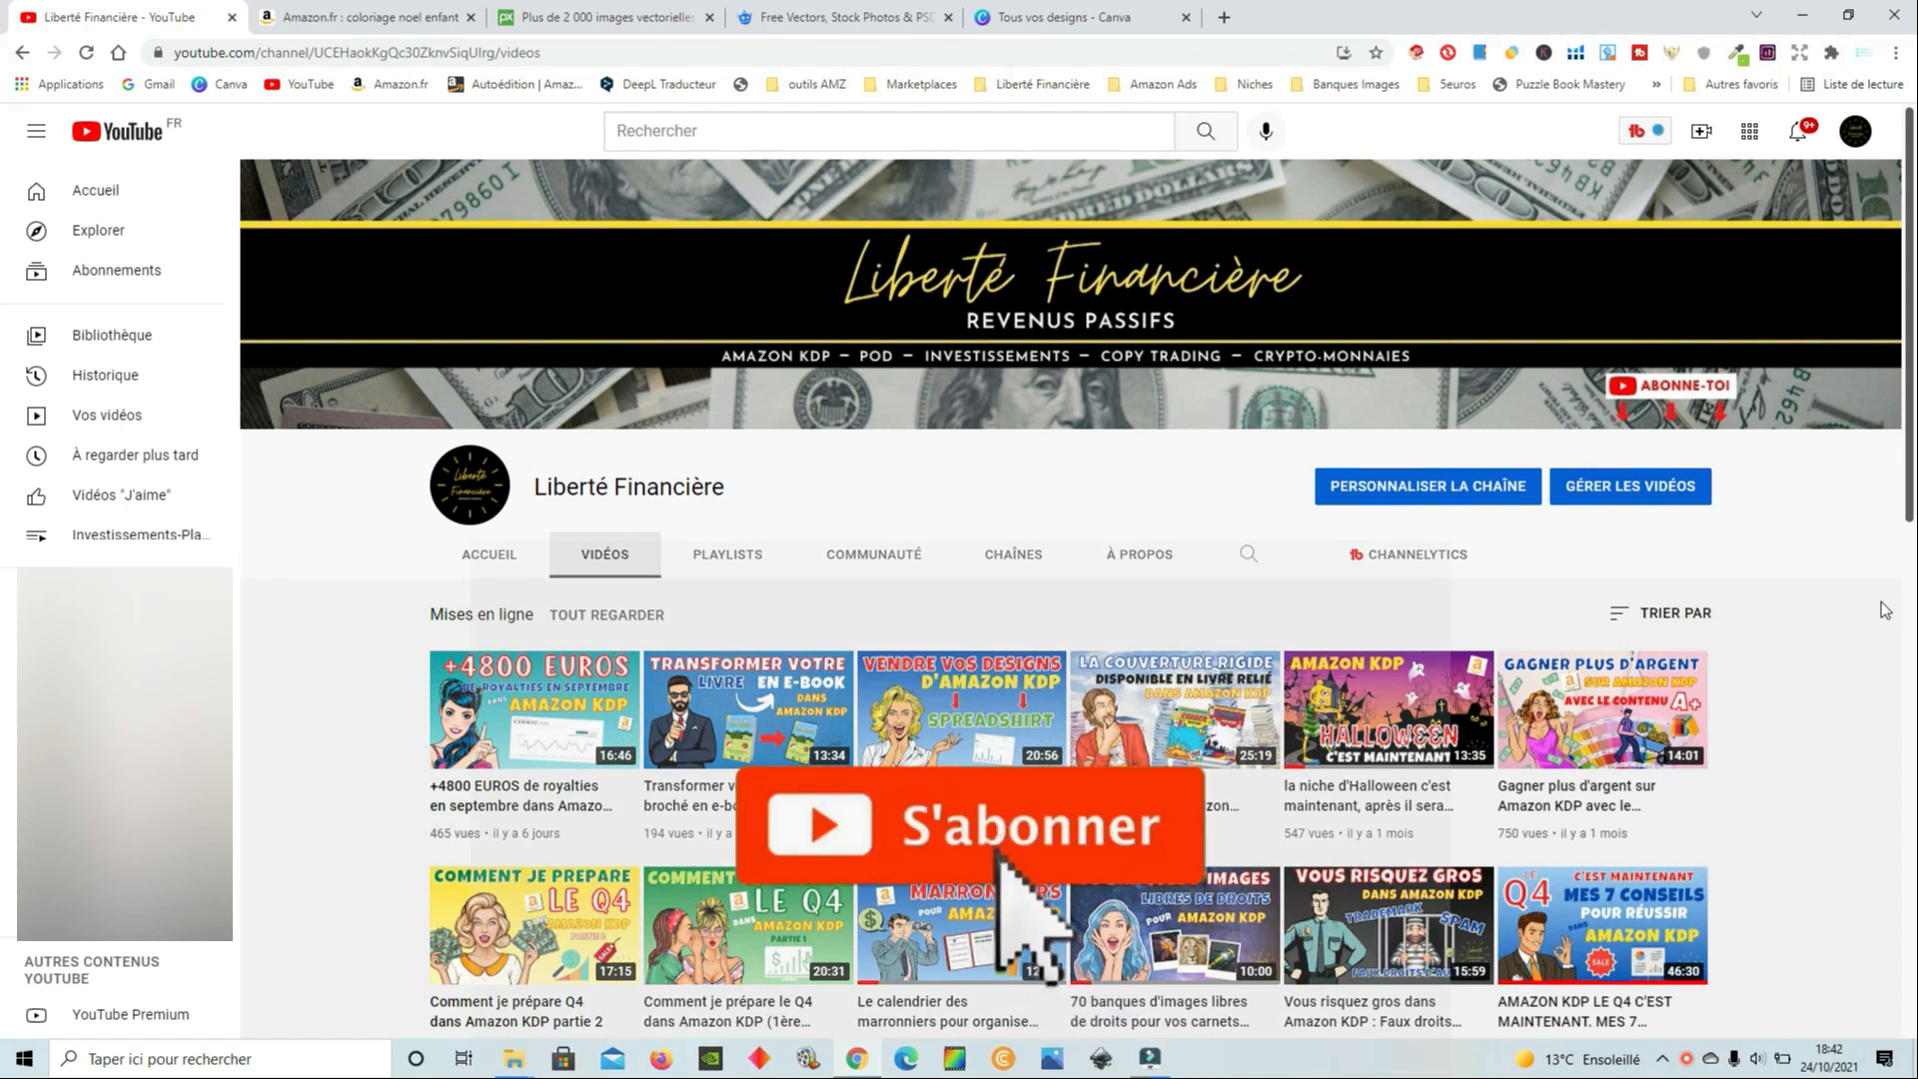
# Look through the uploaded videos on the Liberté Financière YouTube channel
pyautogui.scroll(-1, 1879, 690)
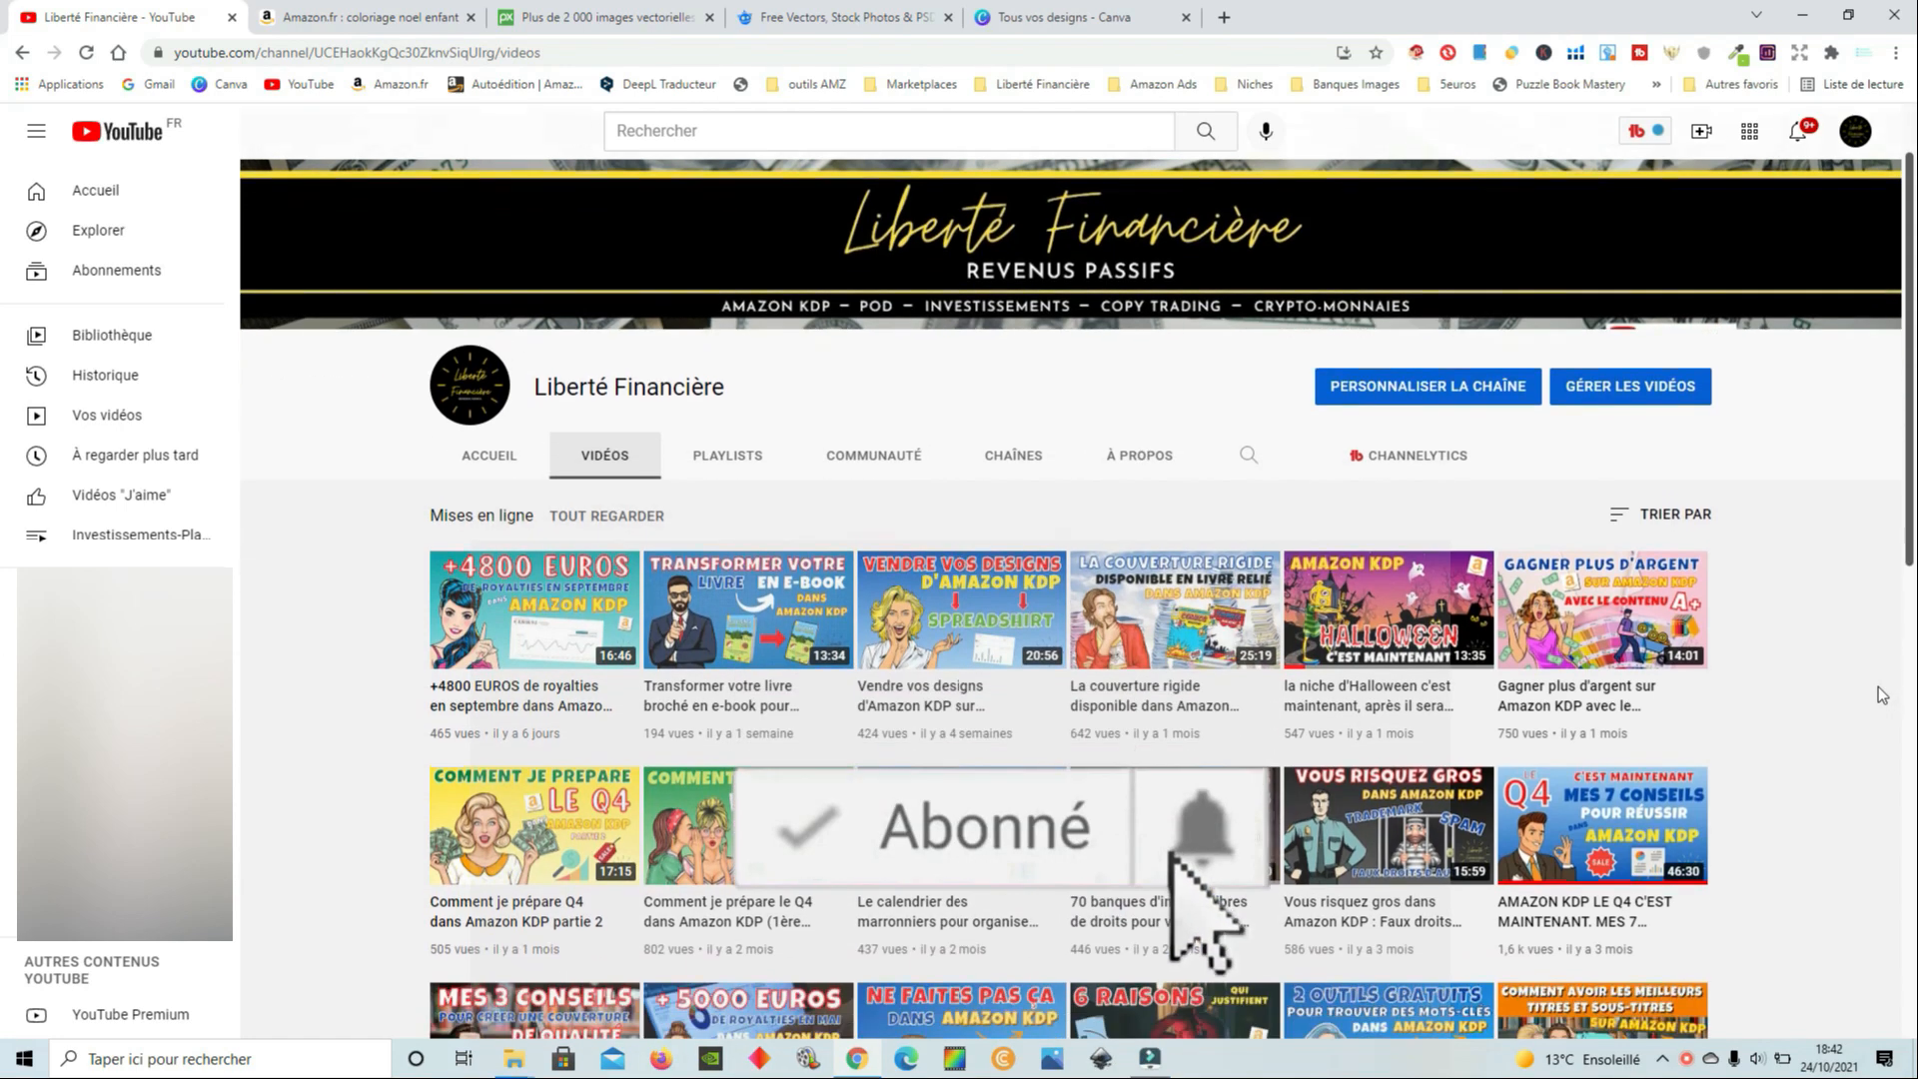
pyautogui.scroll(-2, 1882, 693)
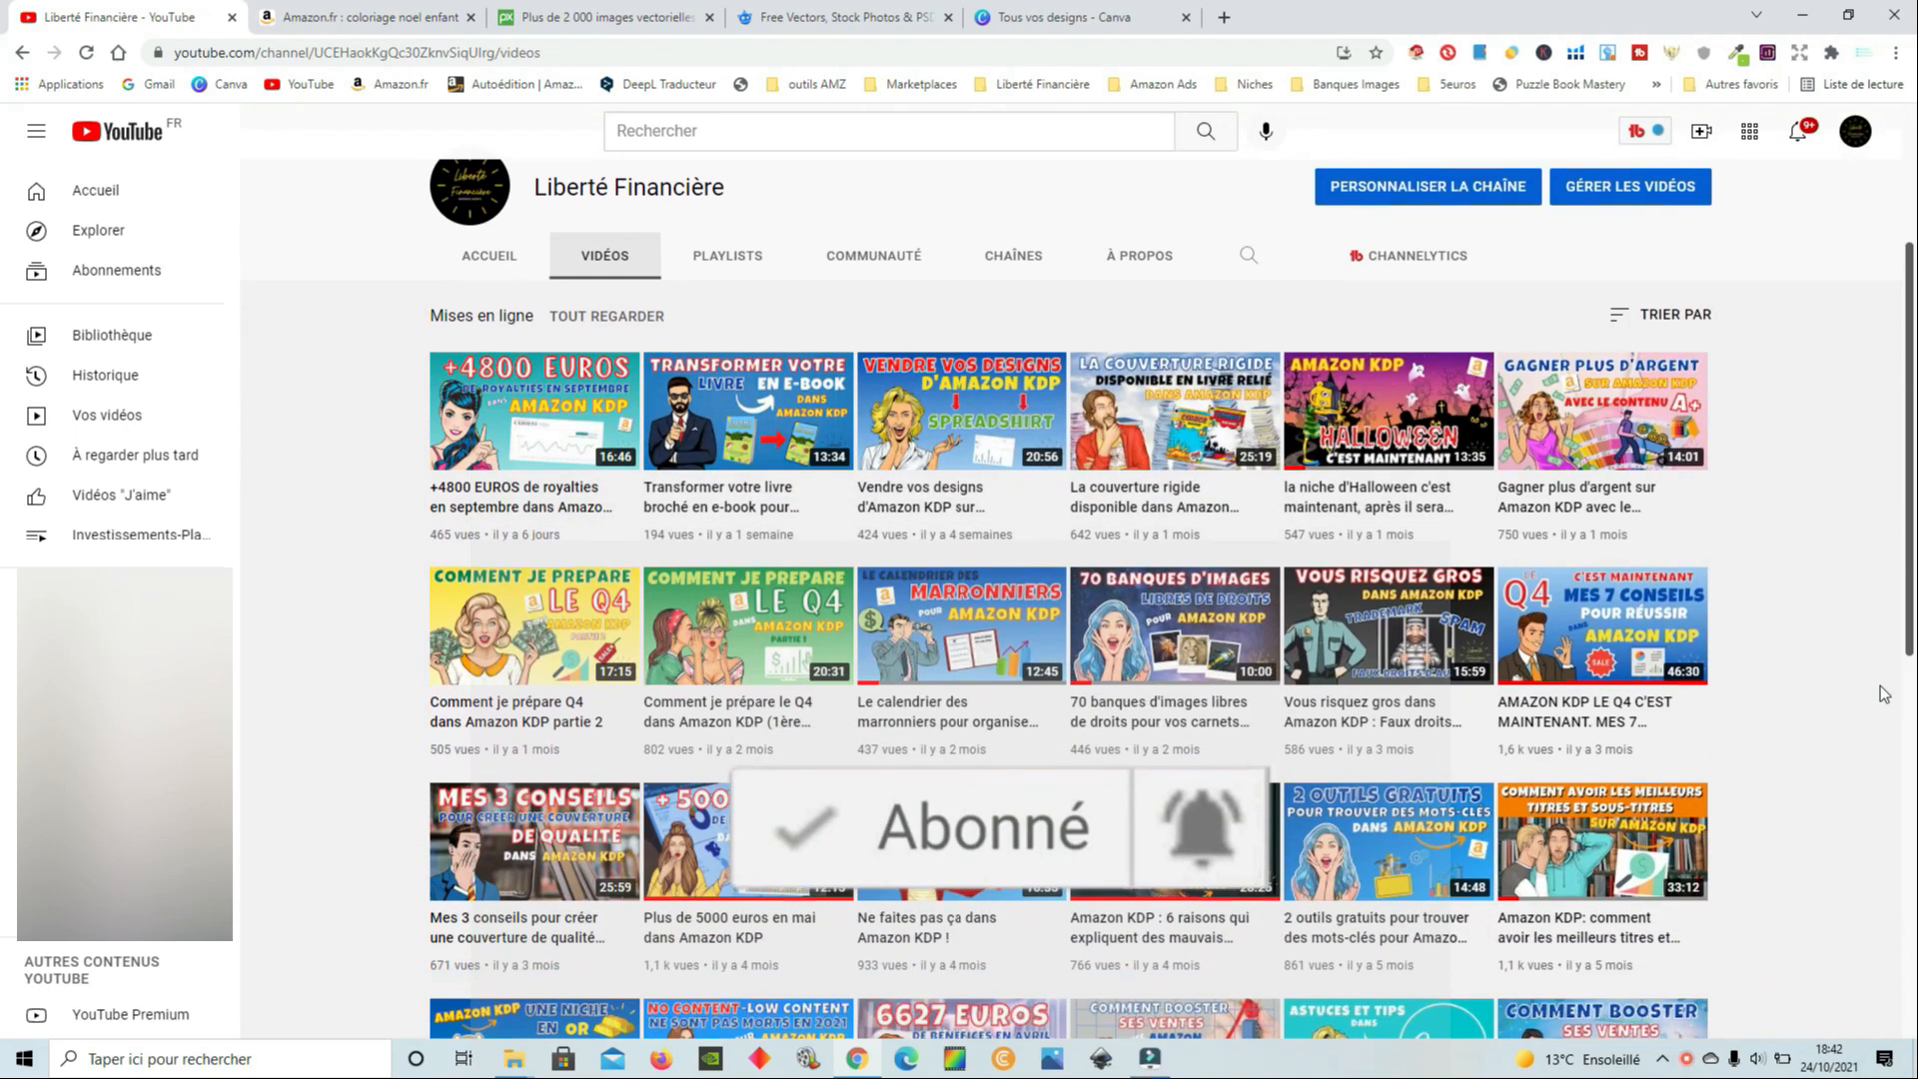
pyautogui.scroll(-1, 1882, 693)
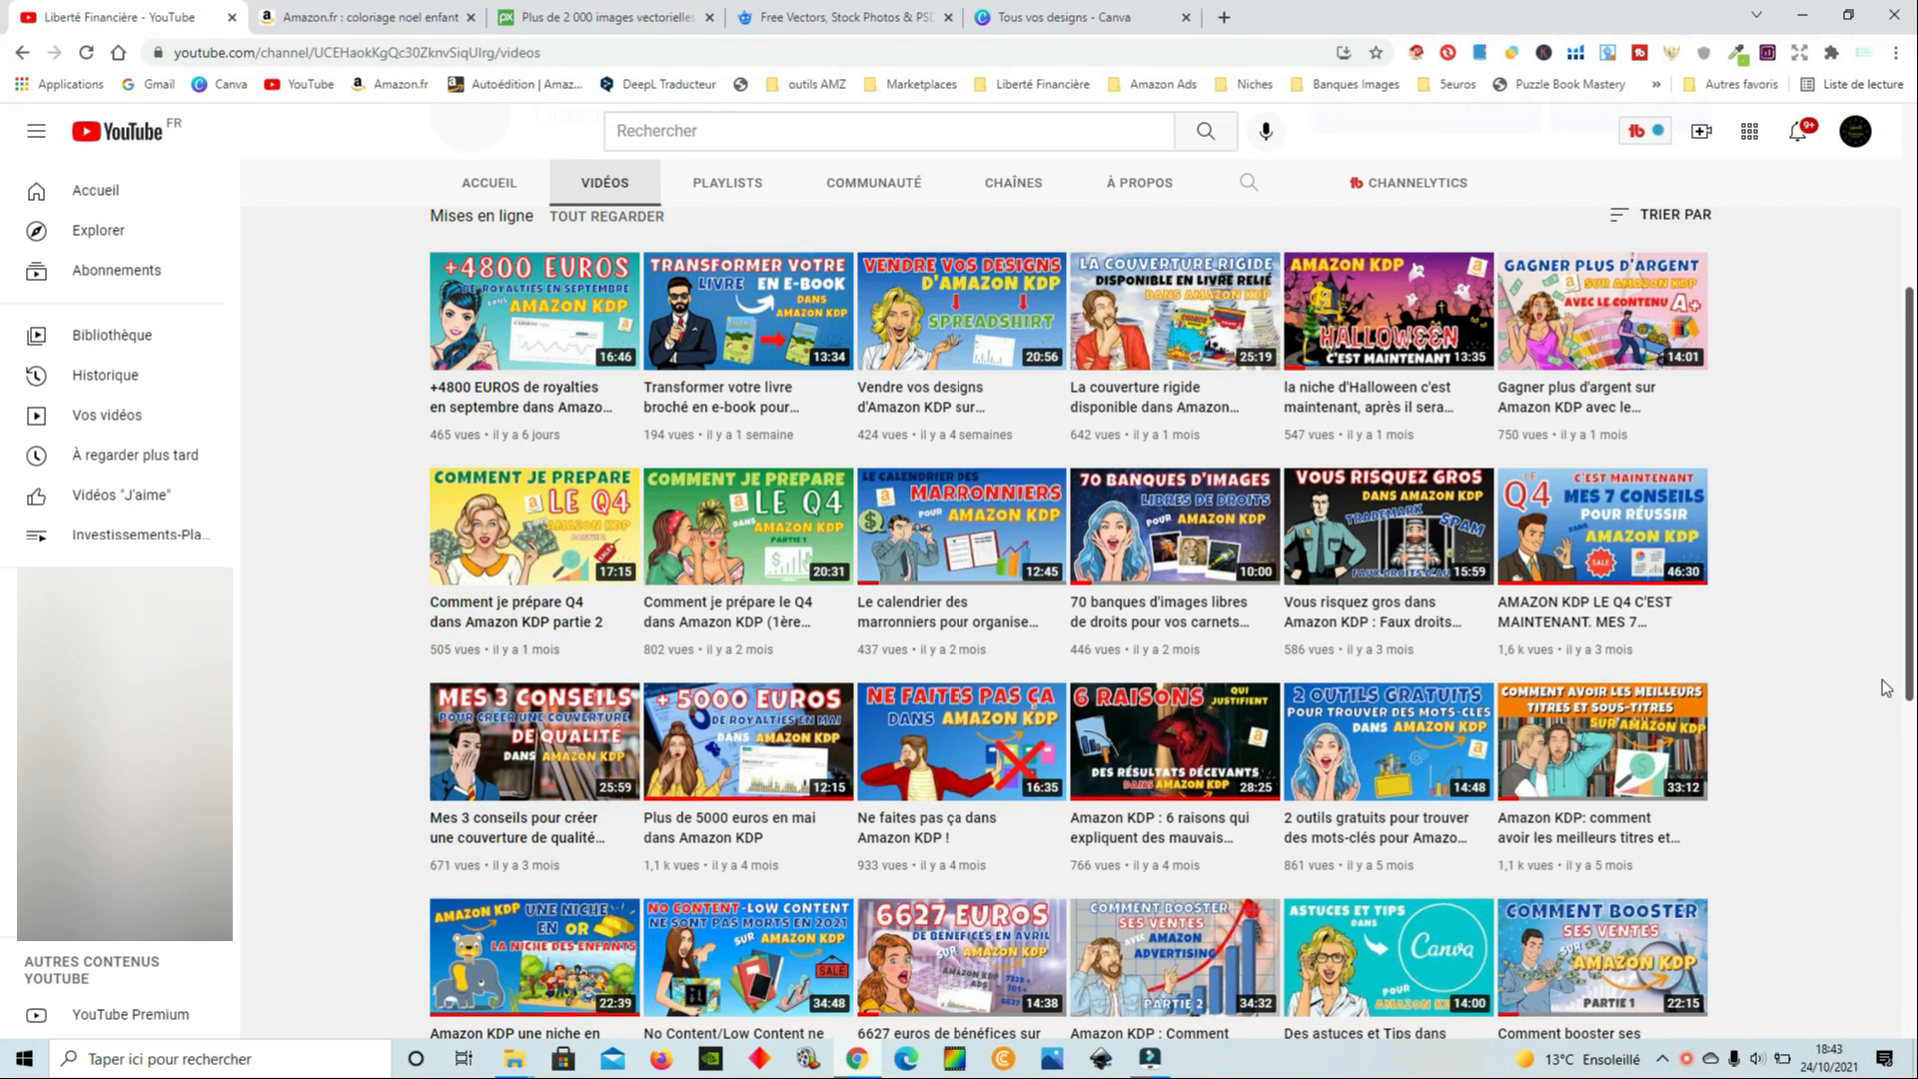
pyautogui.scroll(-1, 1878, 688)
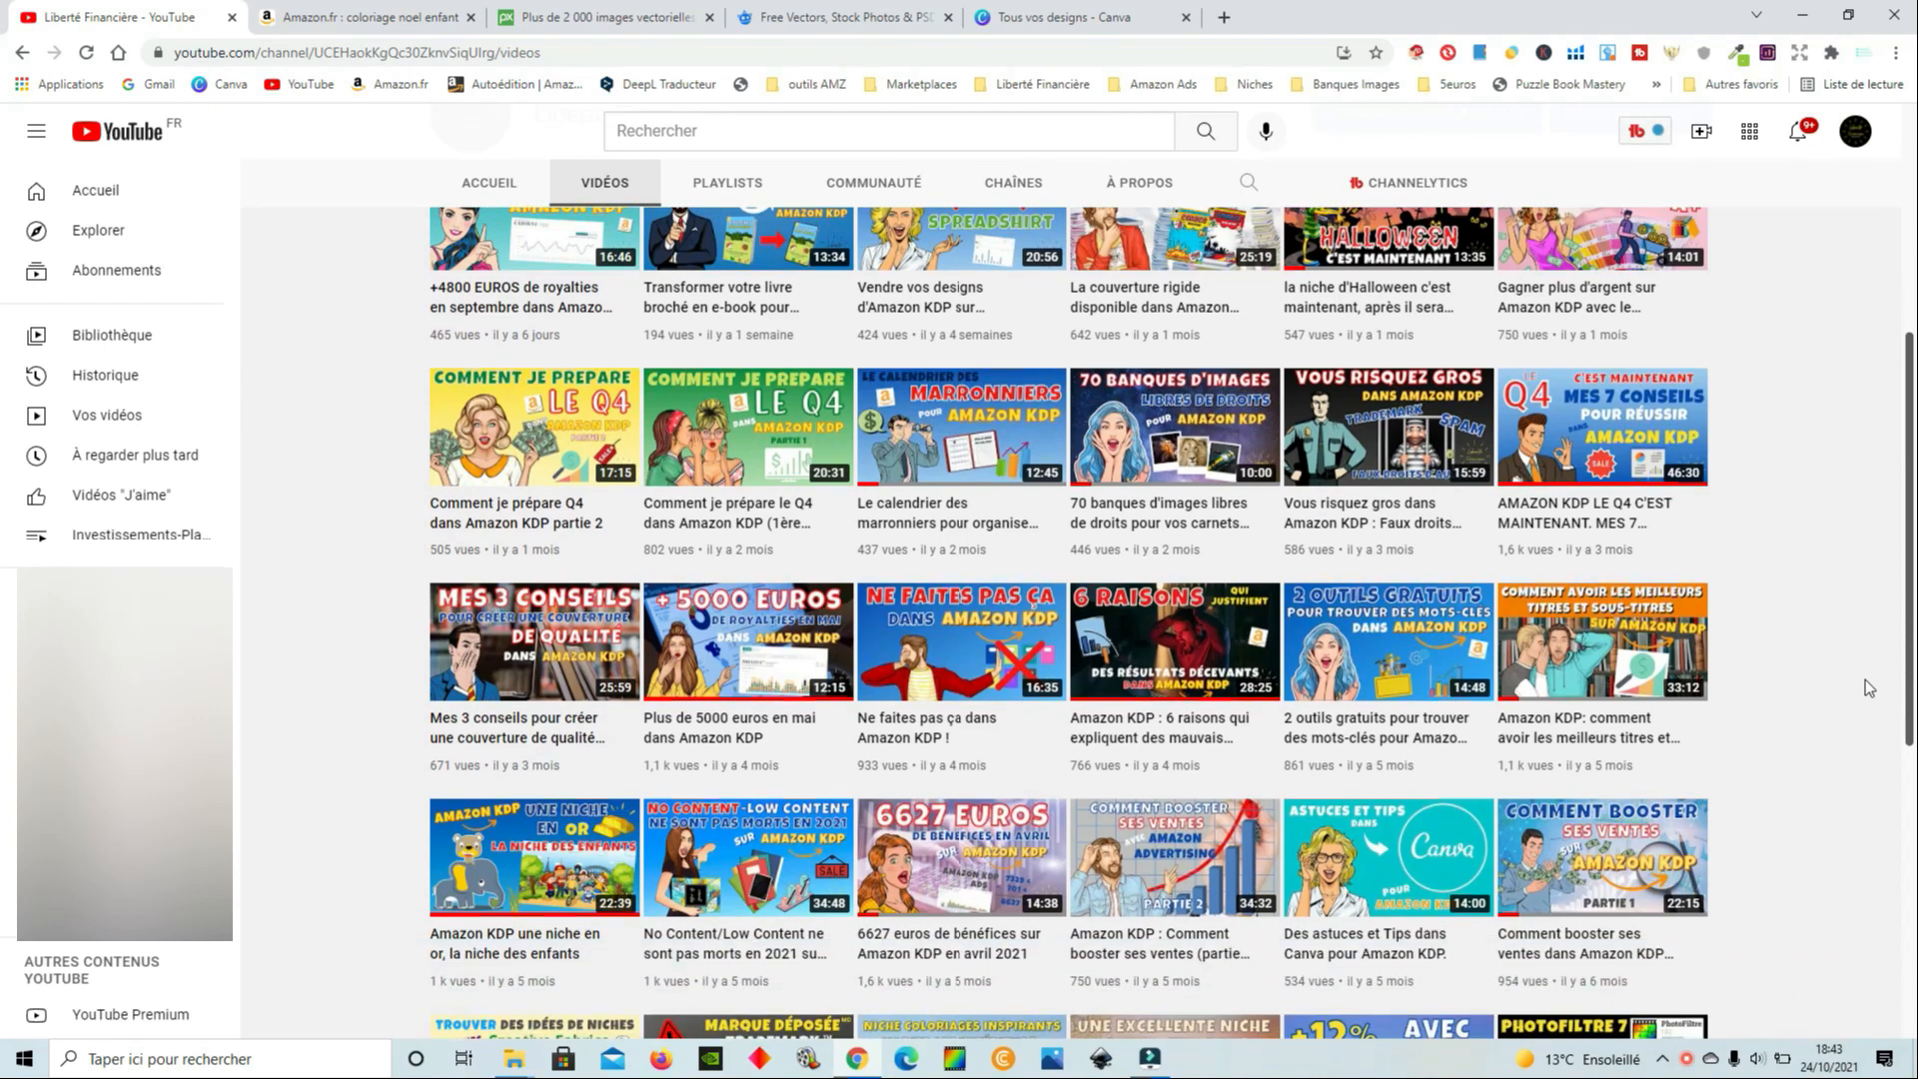
pyautogui.scroll(4, 1866, 680)
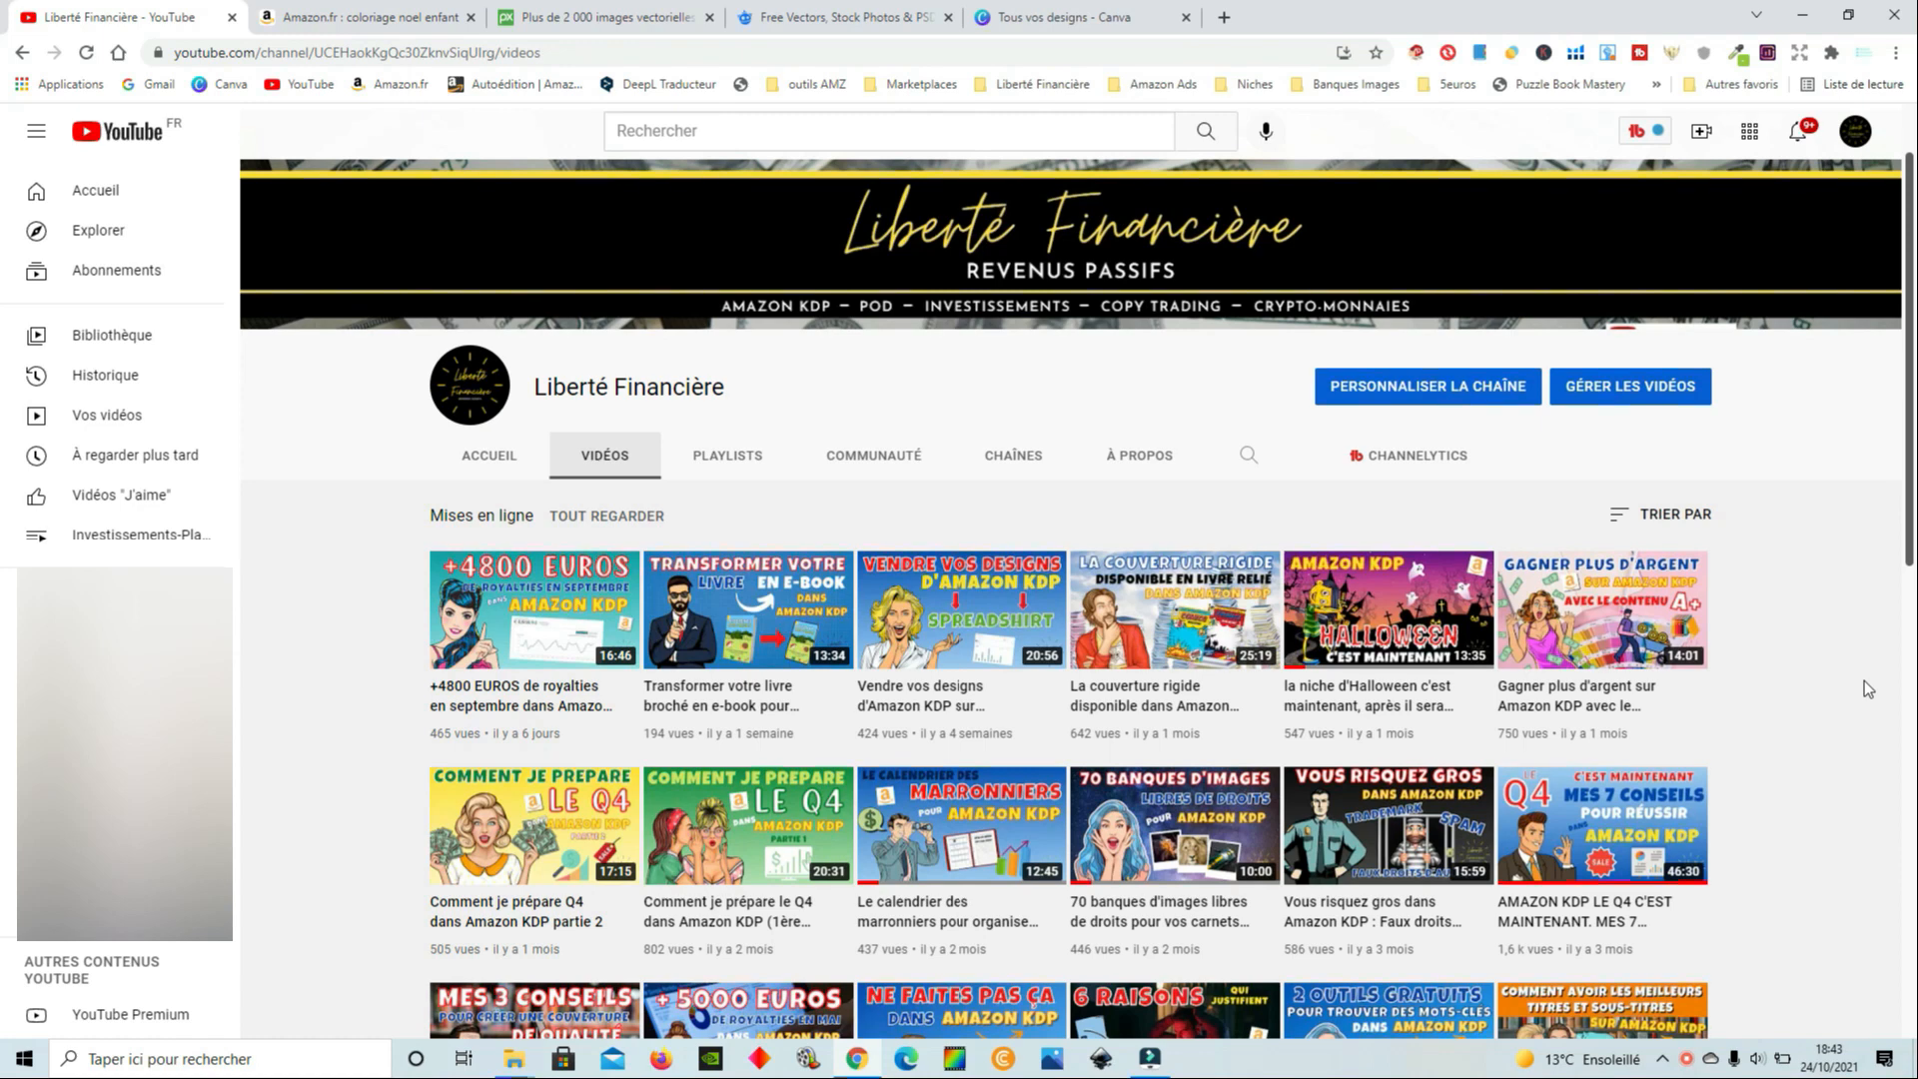
pyautogui.scroll(1, 1864, 681)
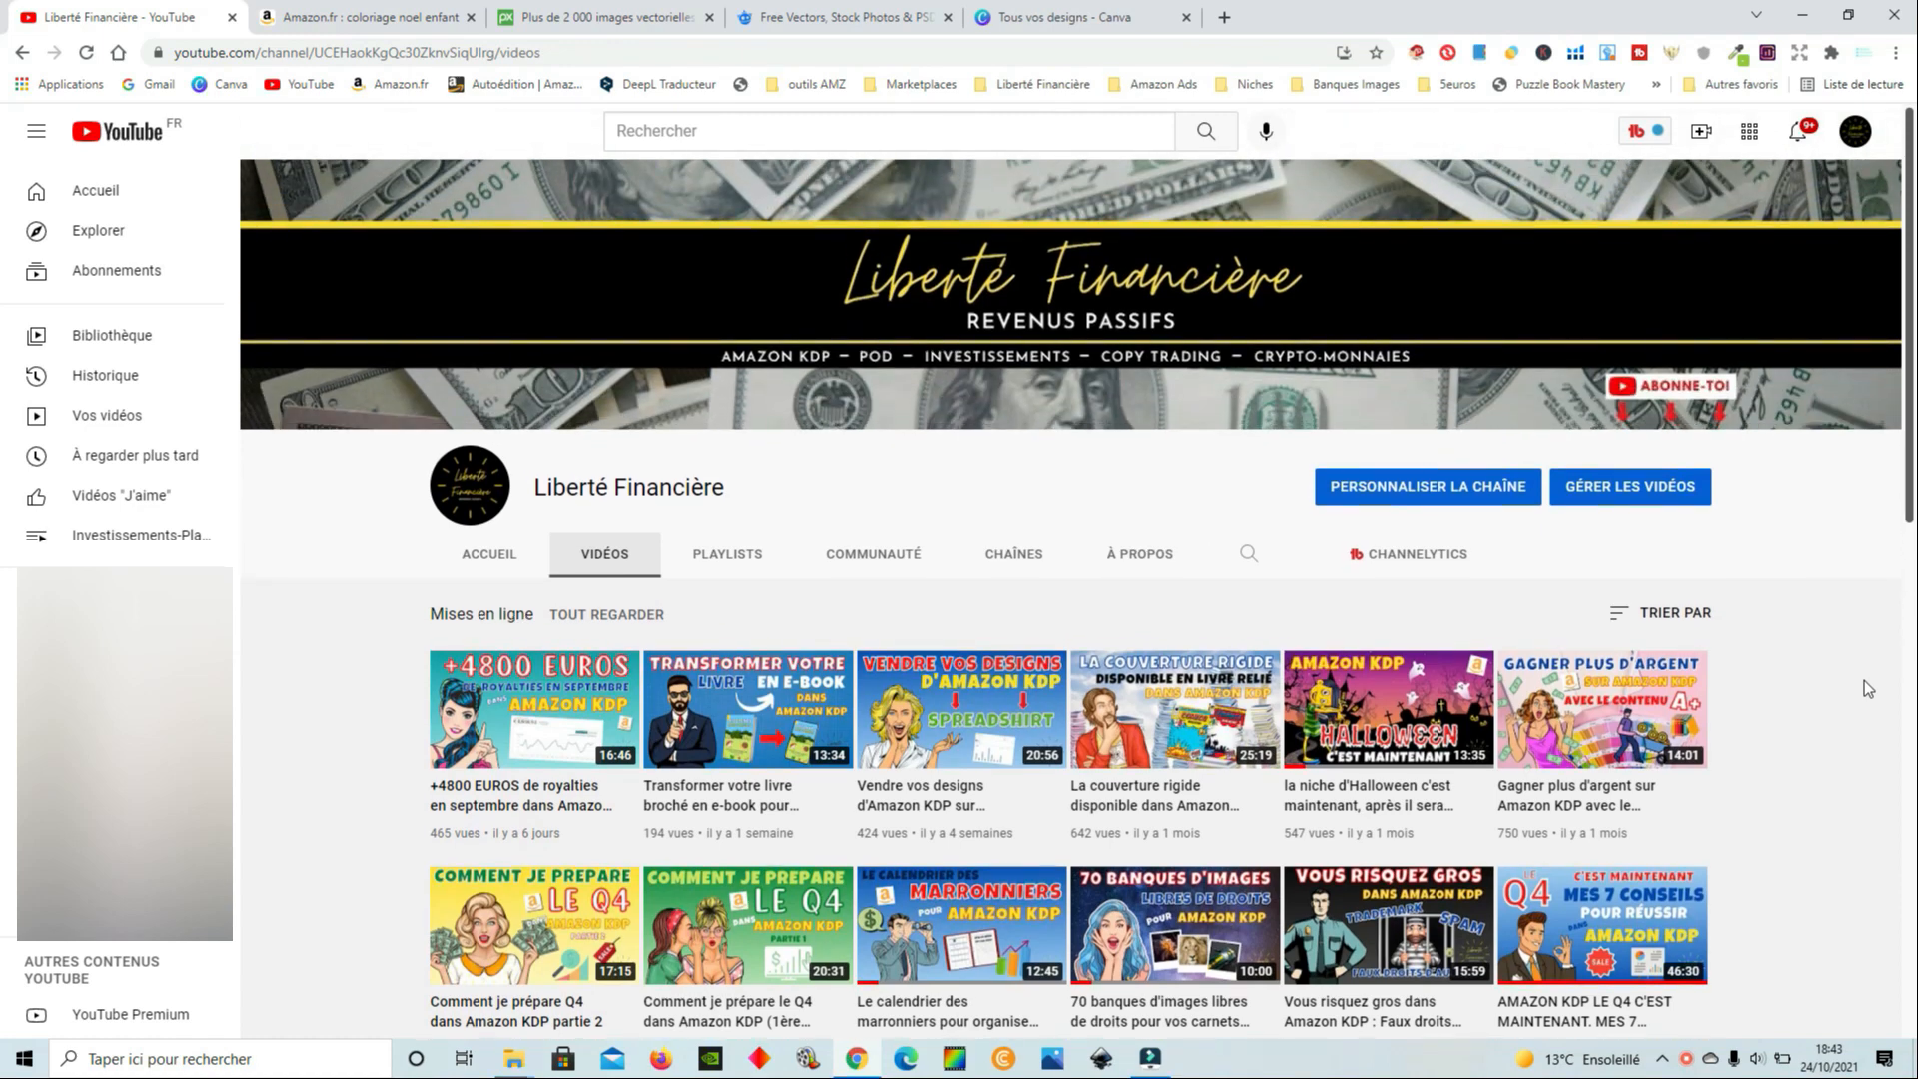
pyautogui.scroll(-2, 1864, 680)
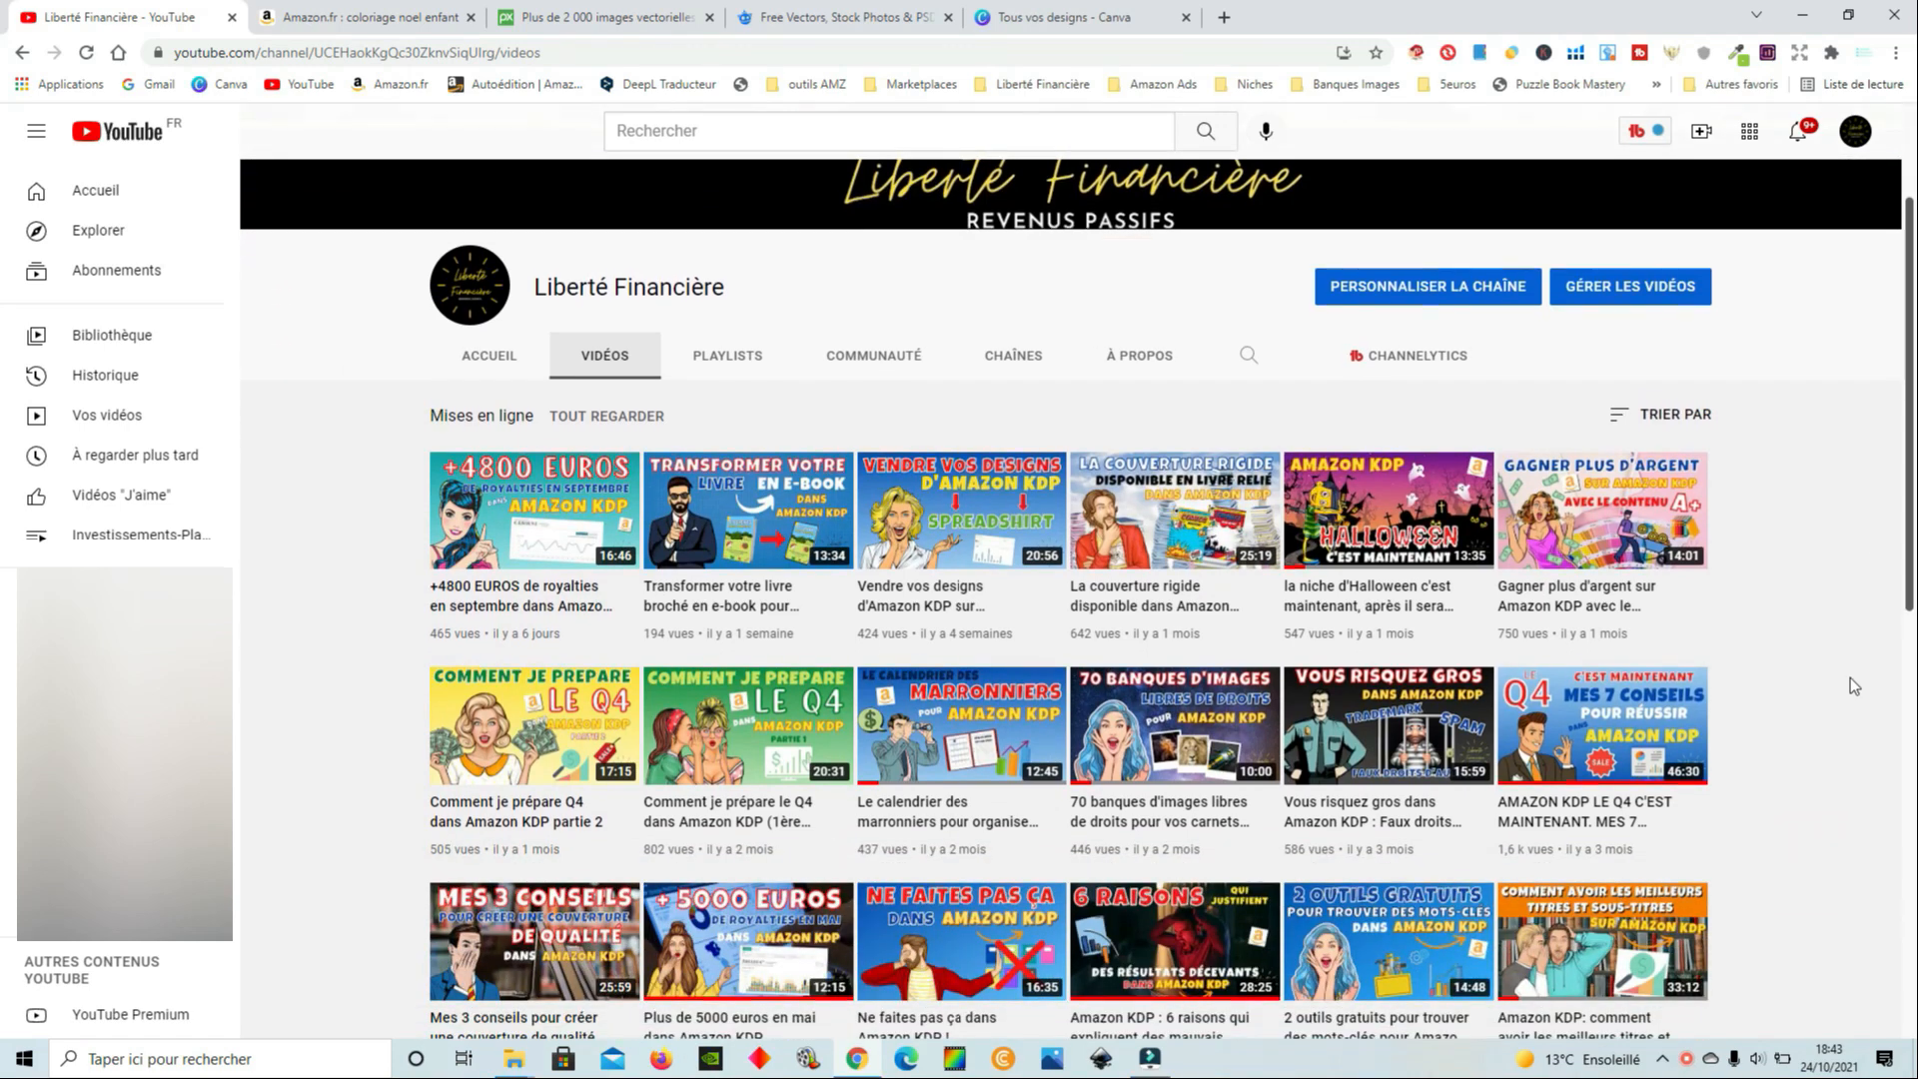
pyautogui.scroll(-1, 1849, 680)
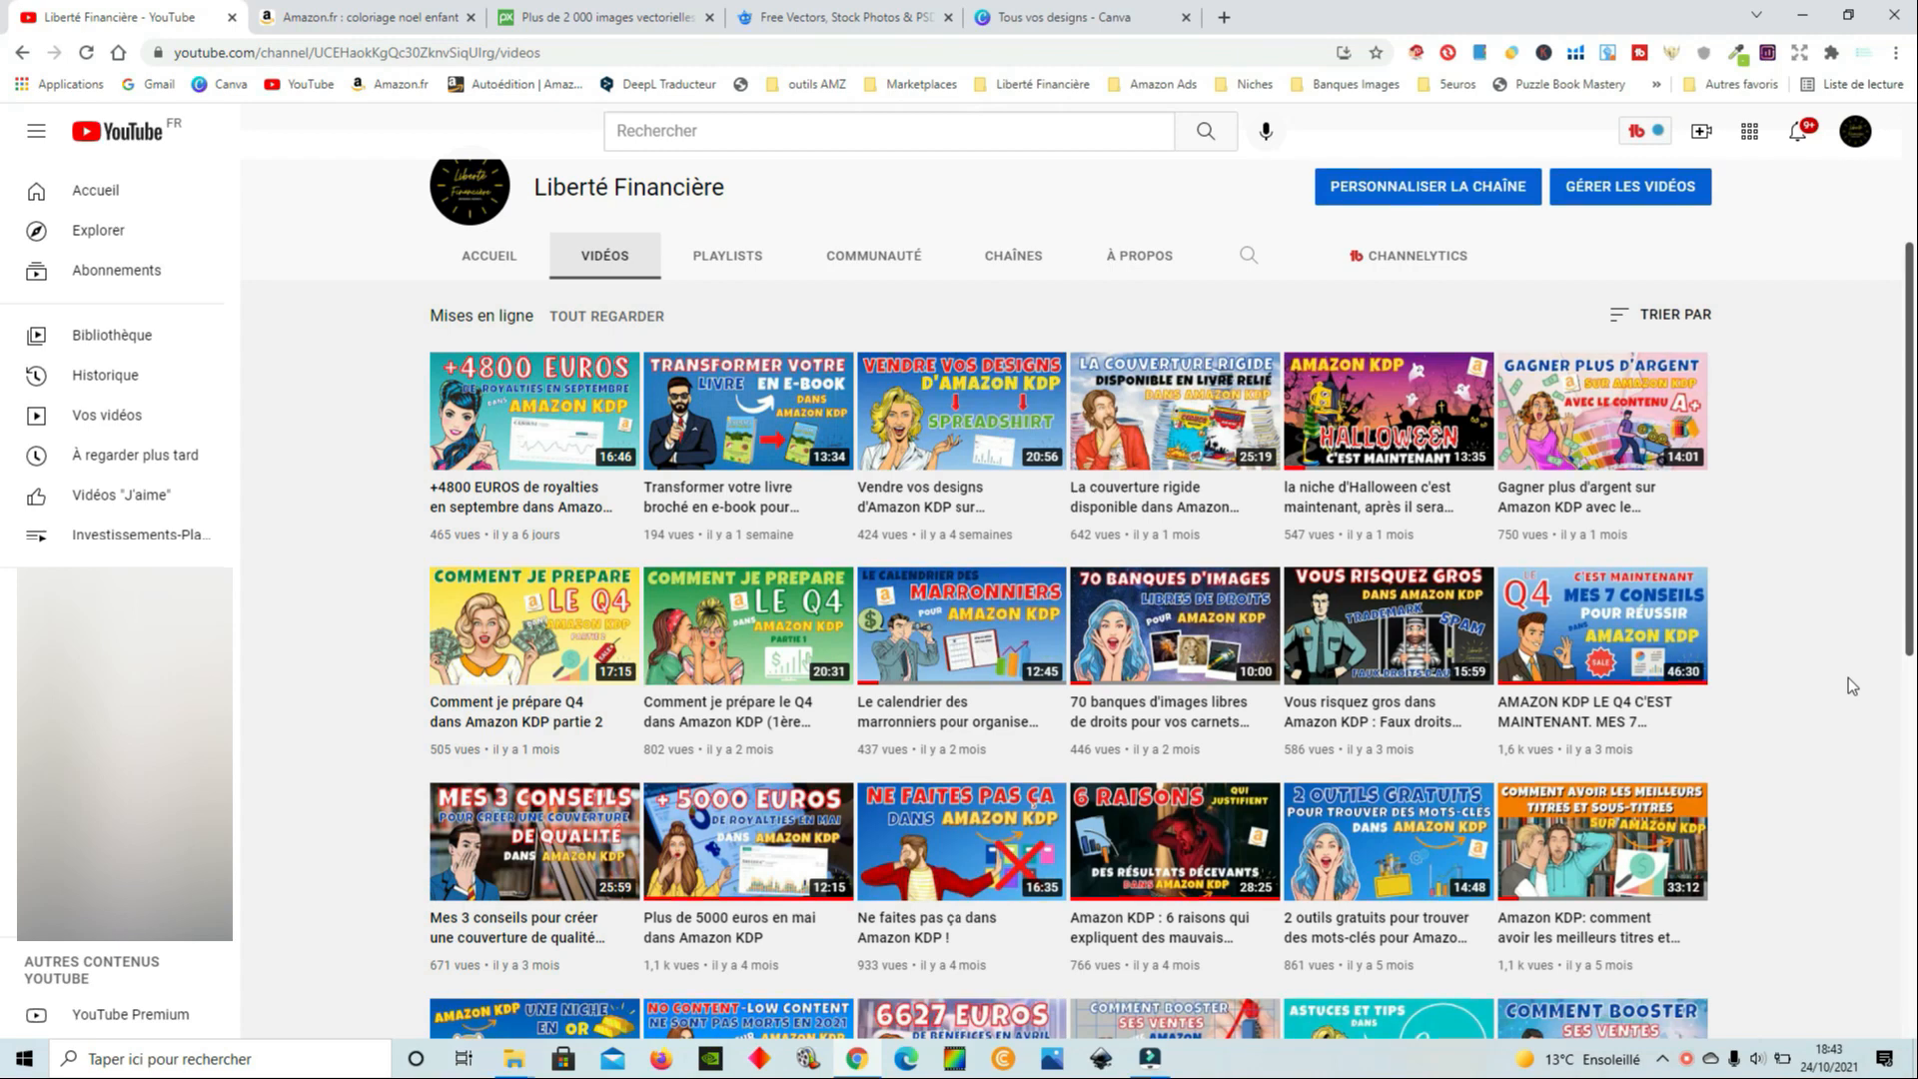
pyautogui.scroll(-2, 1848, 677)
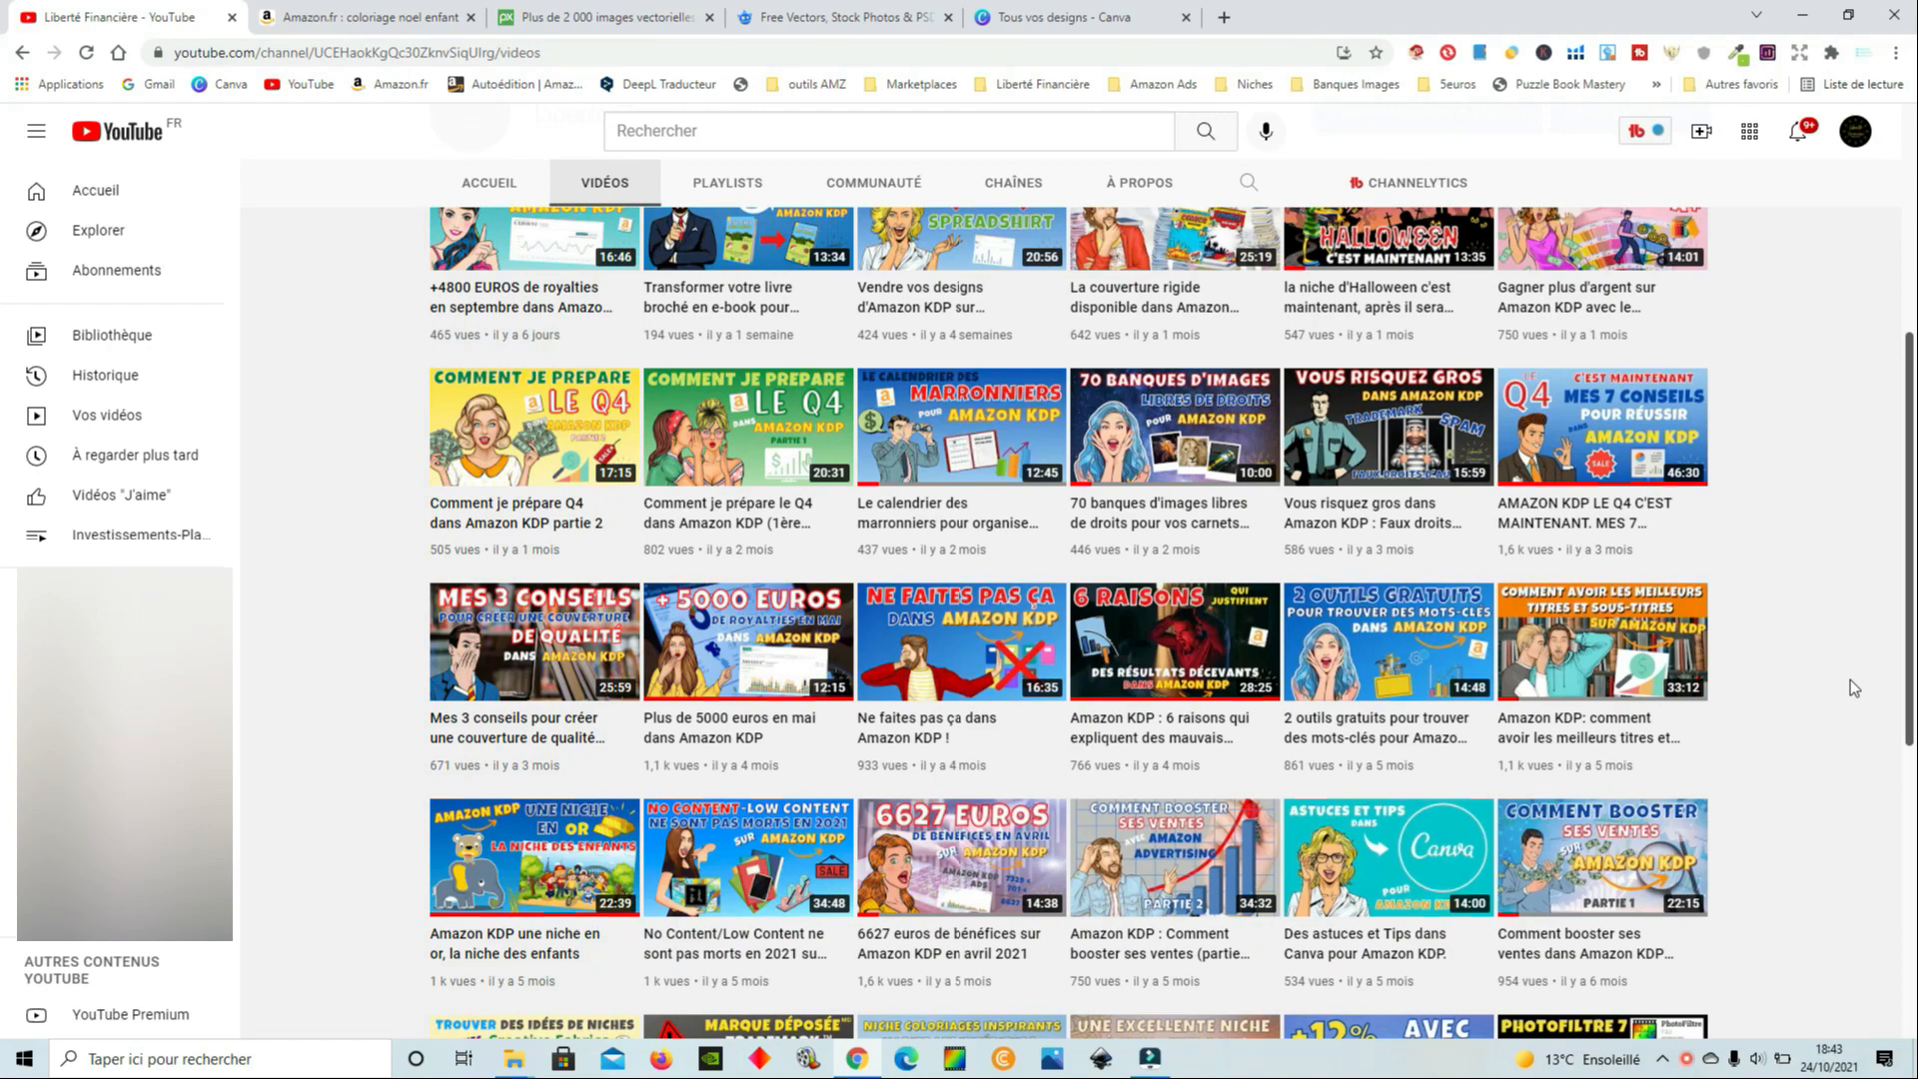
pyautogui.scroll(-6, 1850, 680)
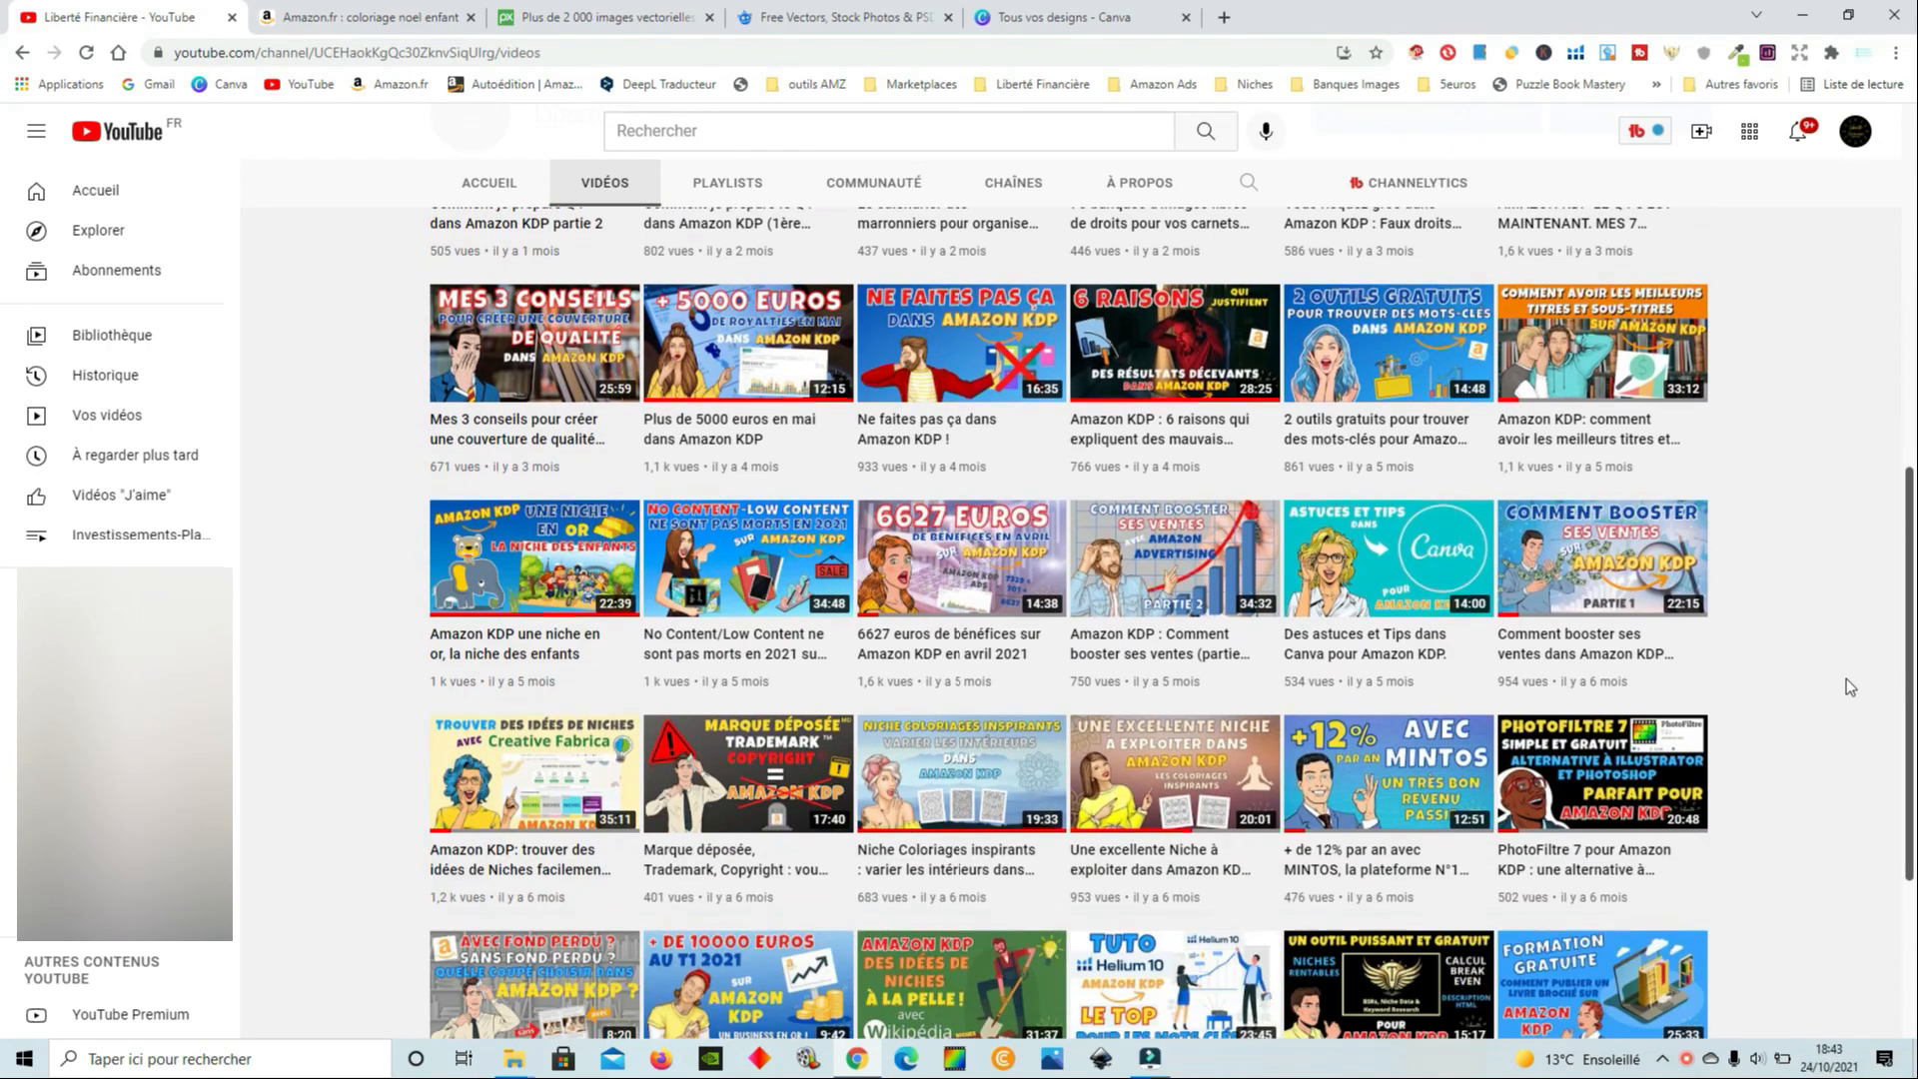
pyautogui.scroll(4, 1842, 681)
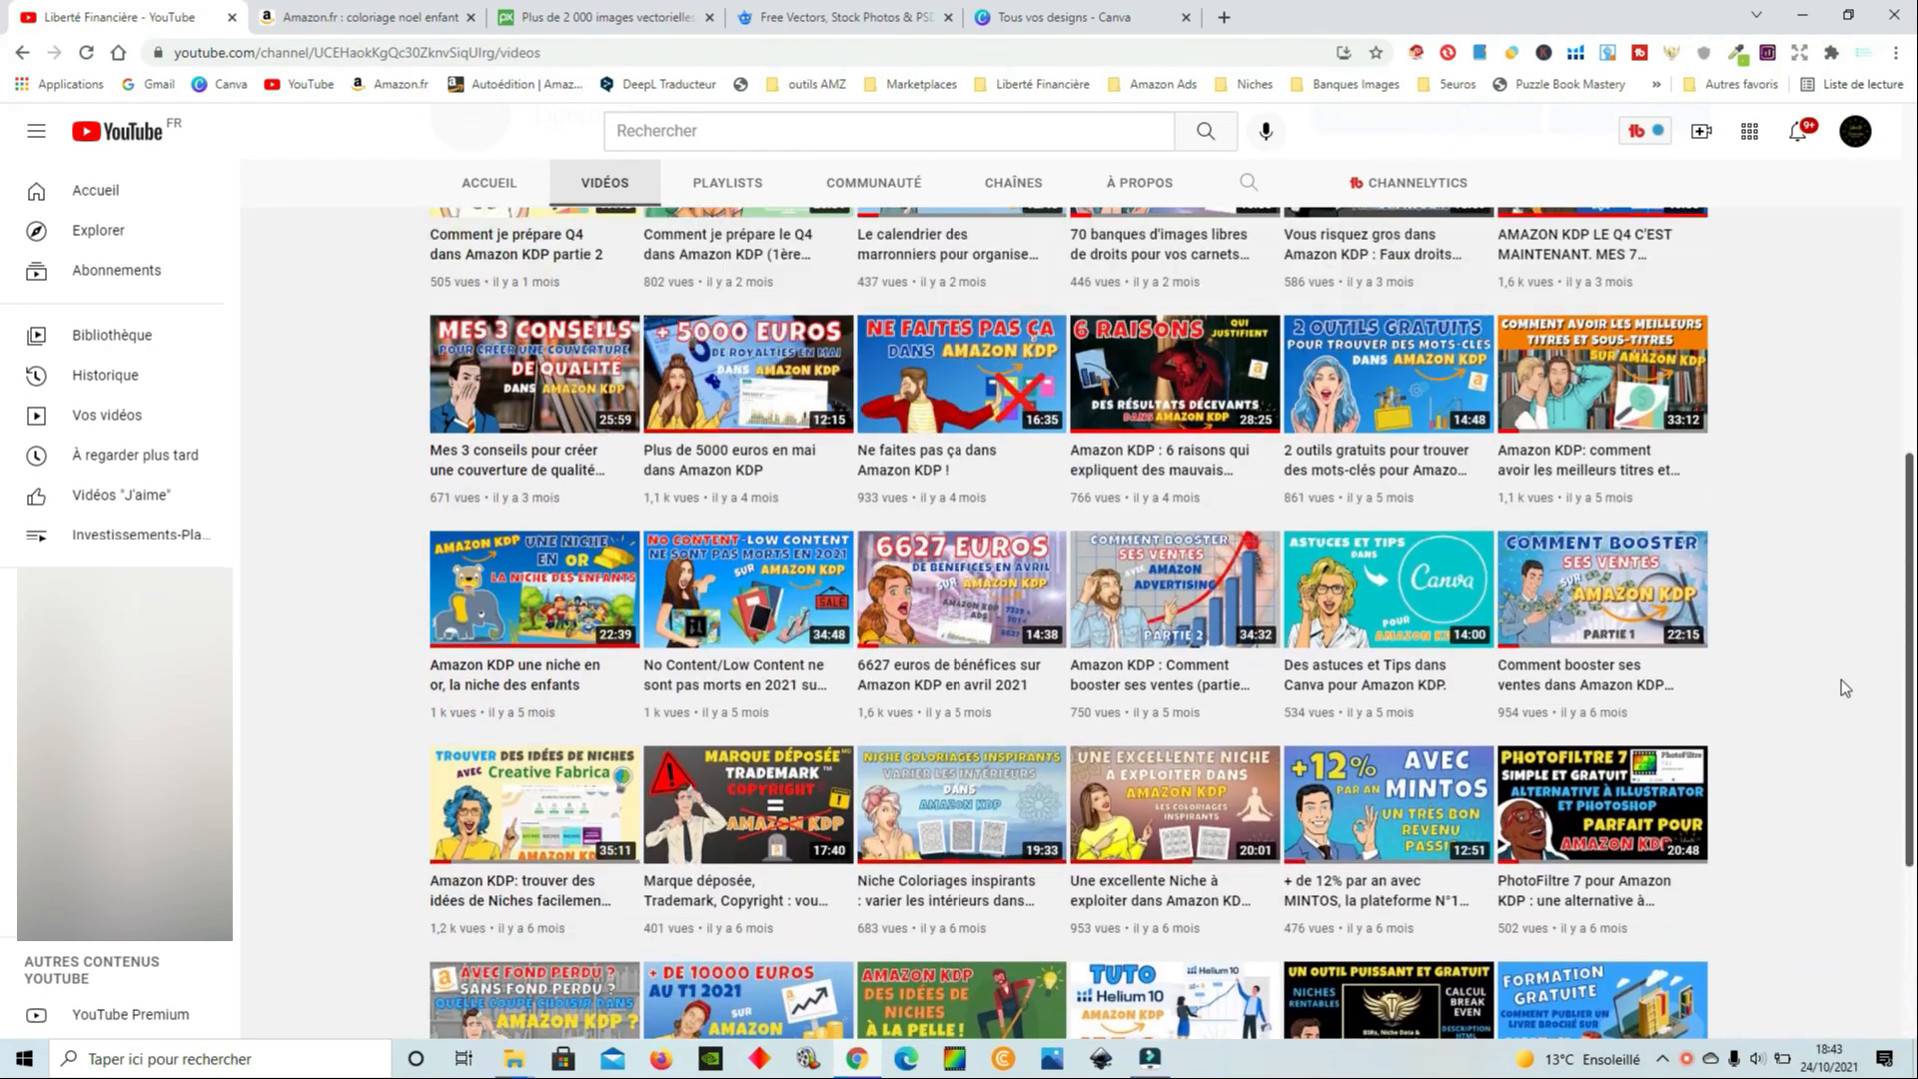
pyautogui.scroll(2, 1842, 679)
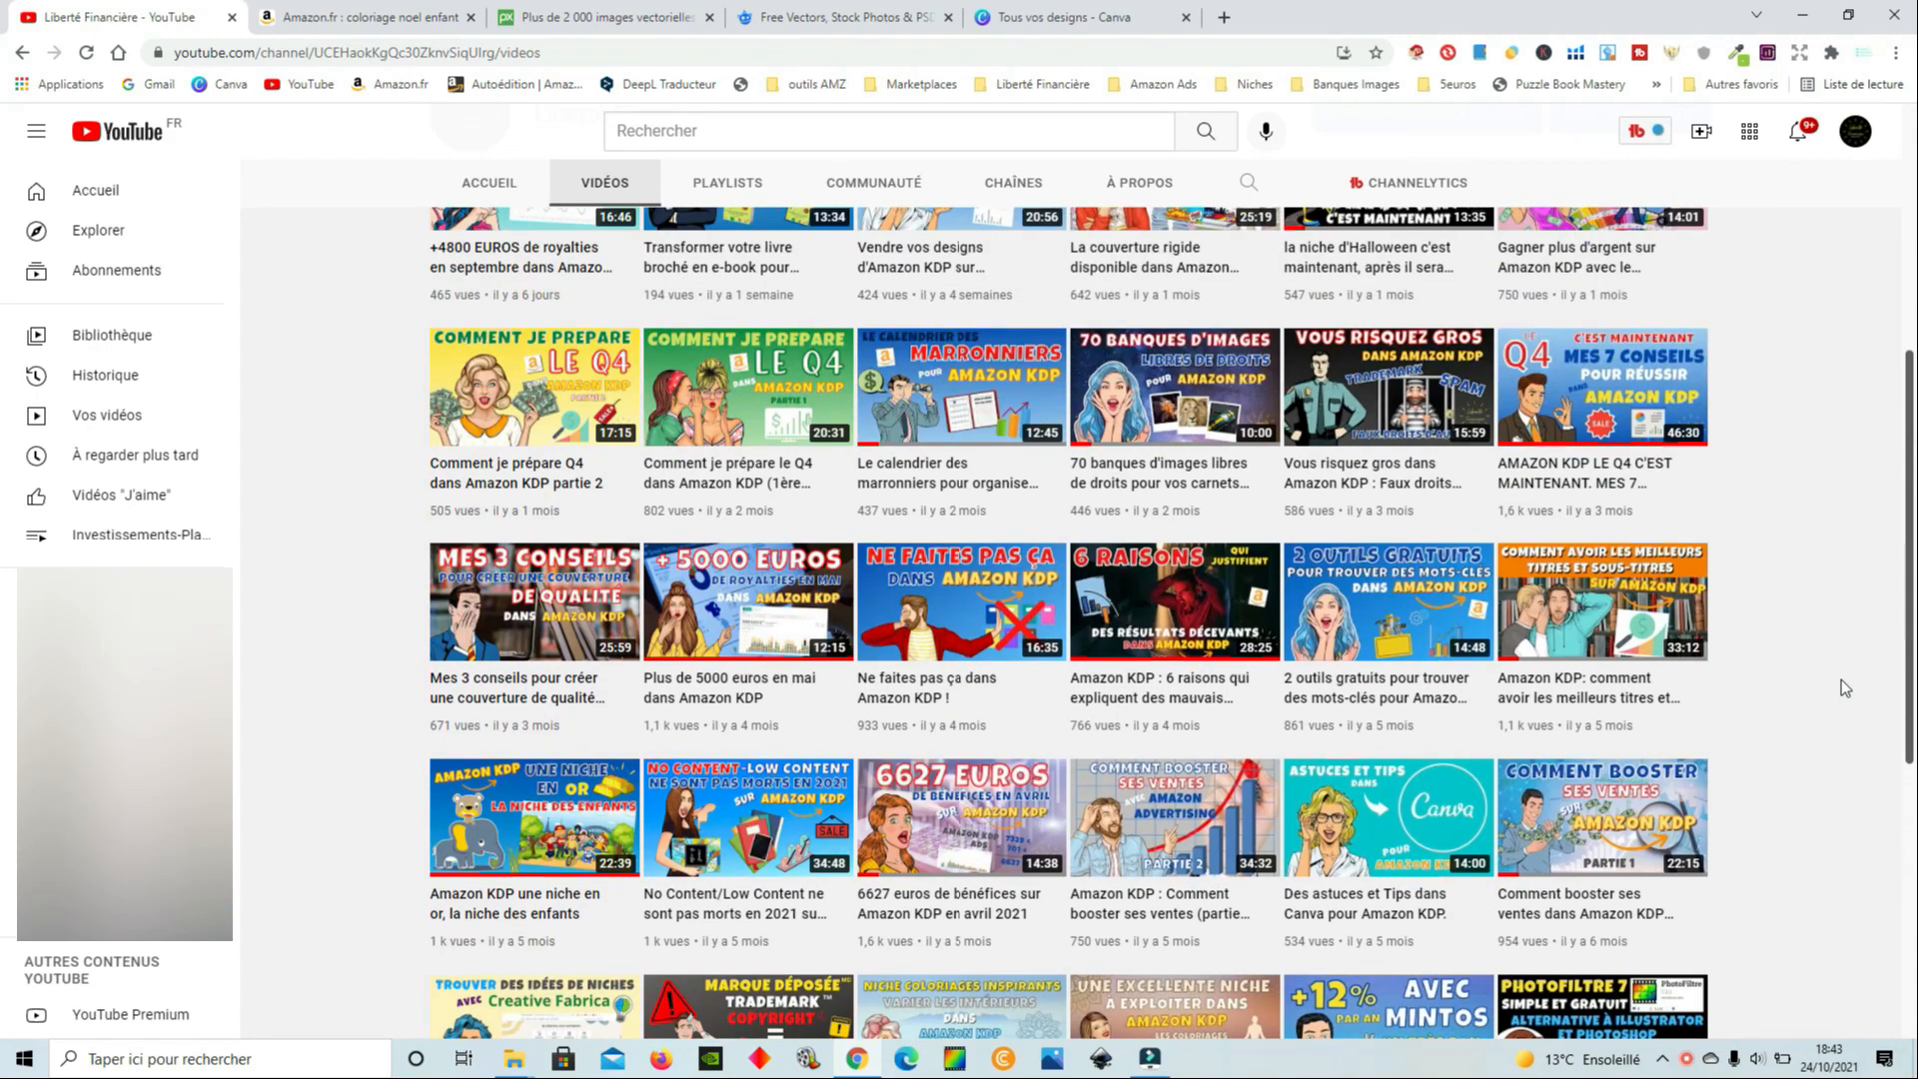
pyautogui.scroll(1, 1842, 679)
pyautogui.scroll(4, 1842, 679)
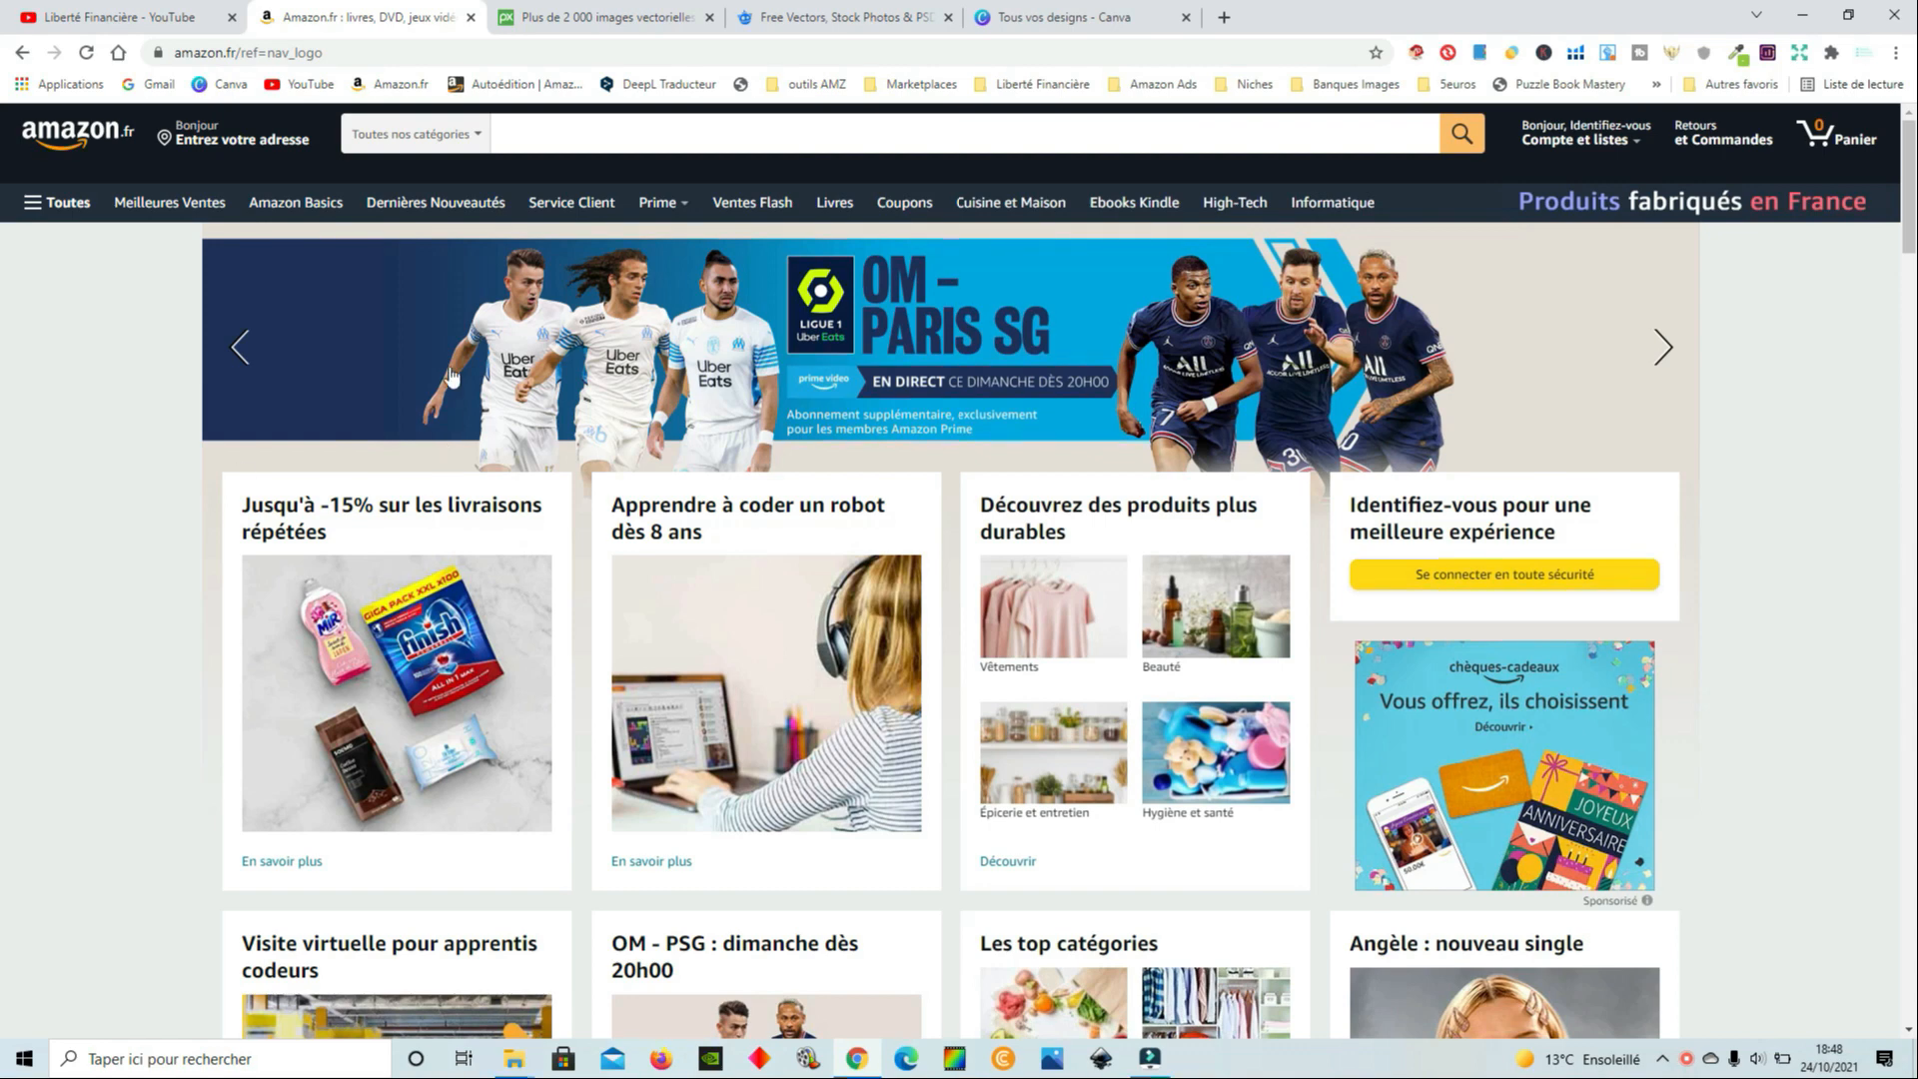
# On Amazon.fr, enter "coloriage" as the search term and examine the suggested keywords with their monthly search volumes
pyautogui.click(609, 128)
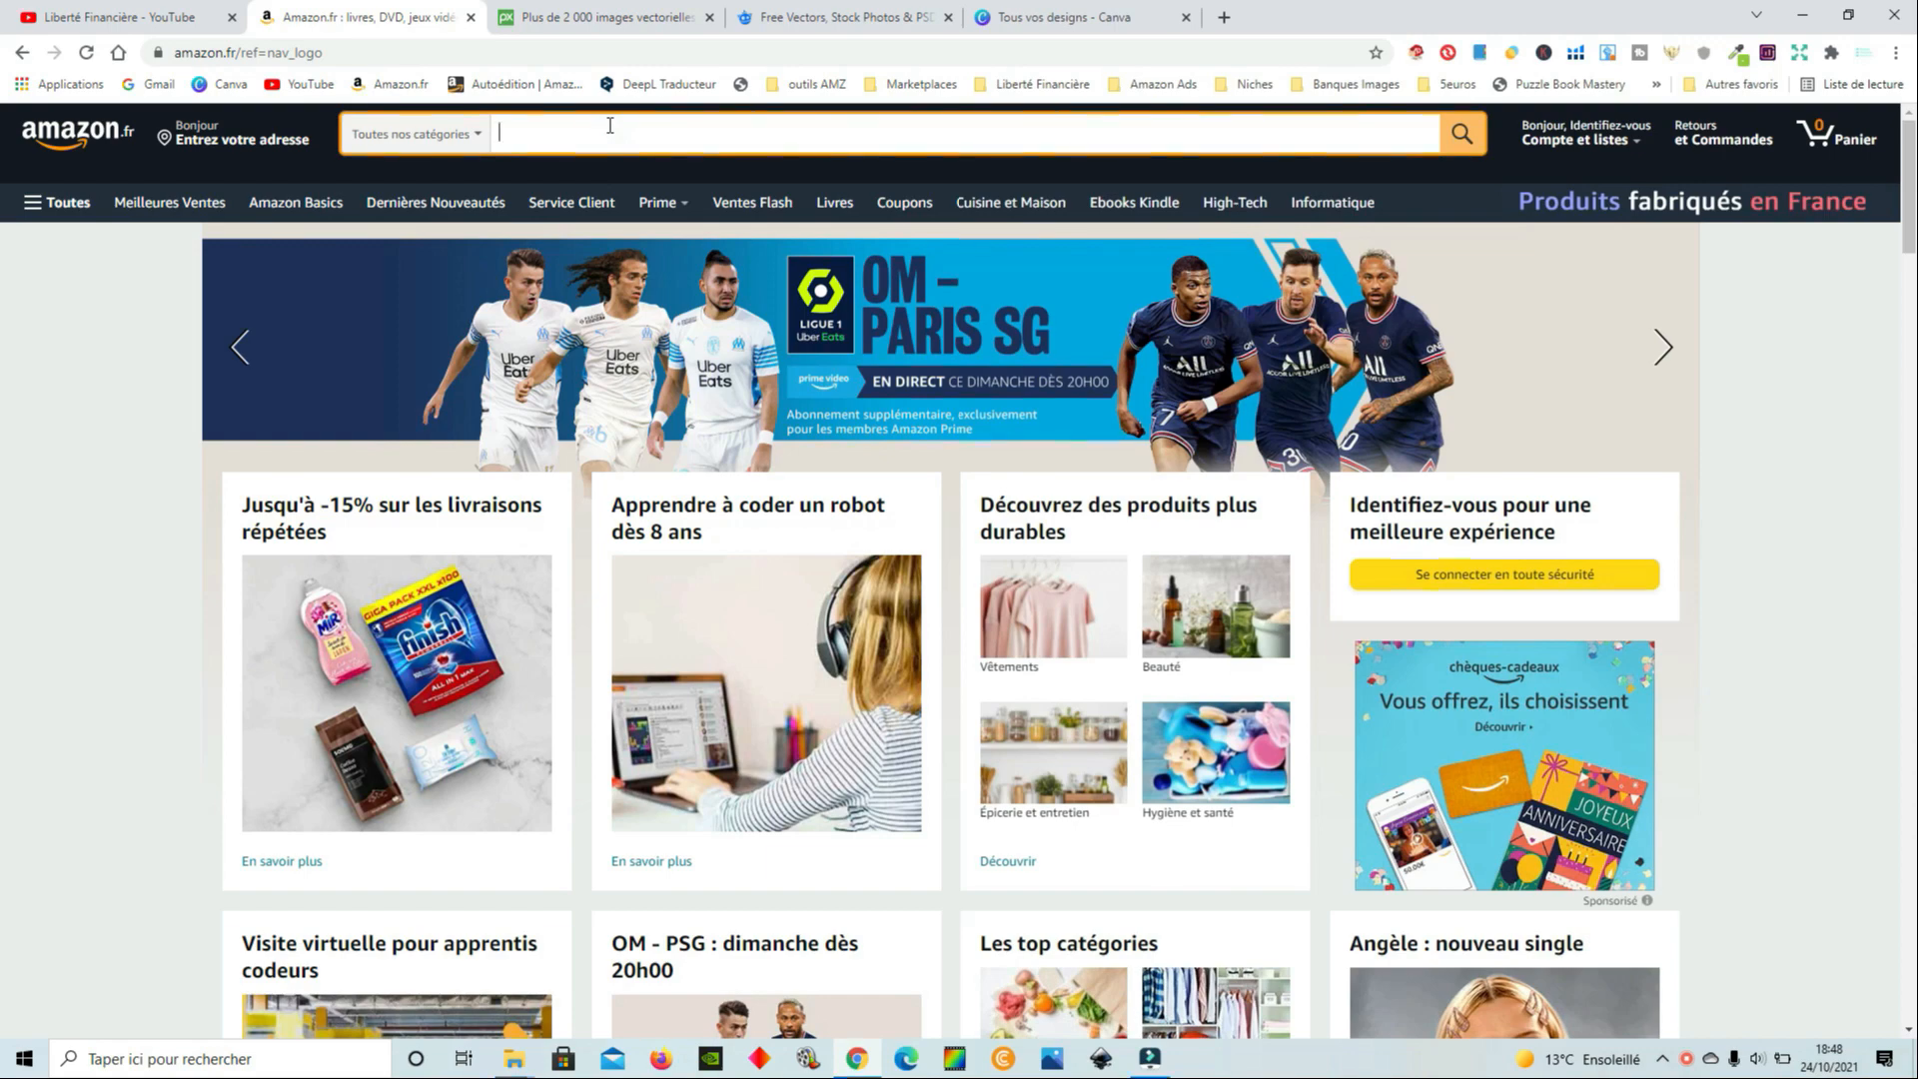
pyautogui.write('color')
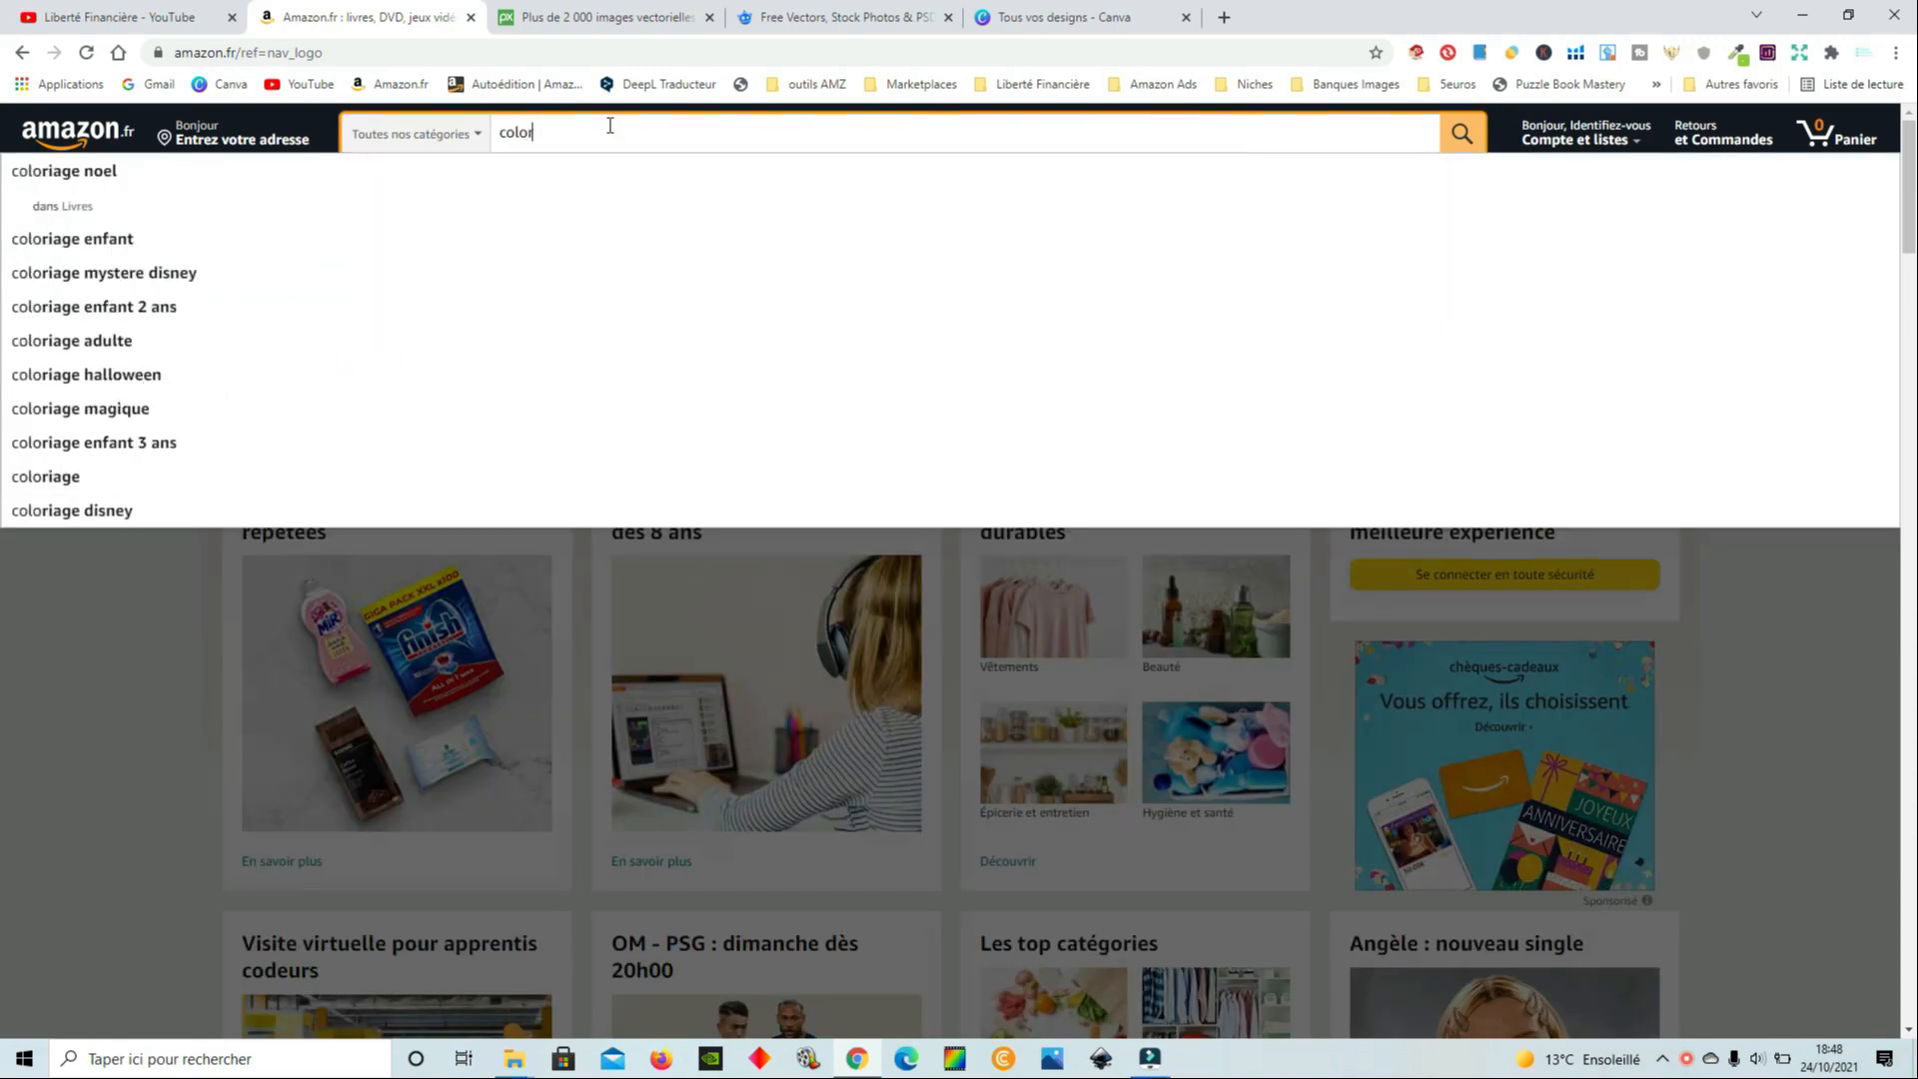
pyautogui.write('iage')
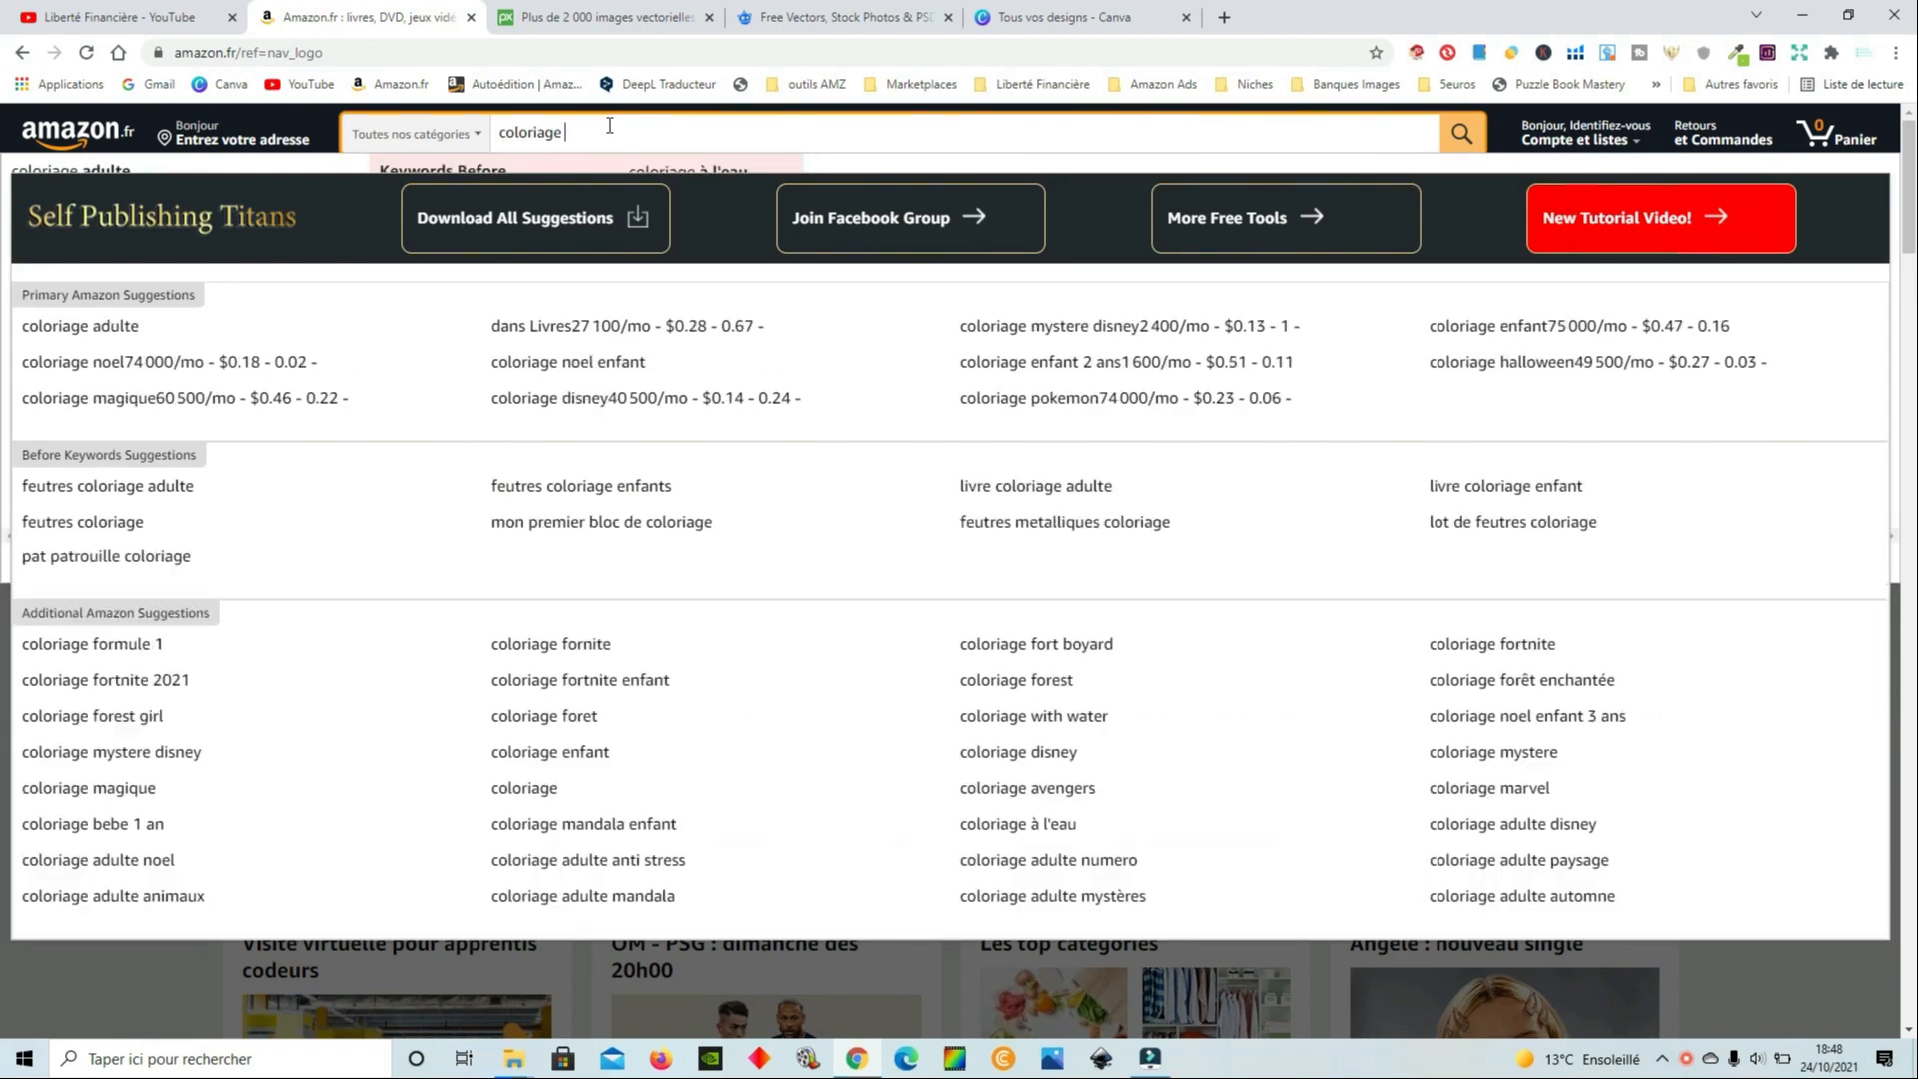
pyautogui.click(665, 133)
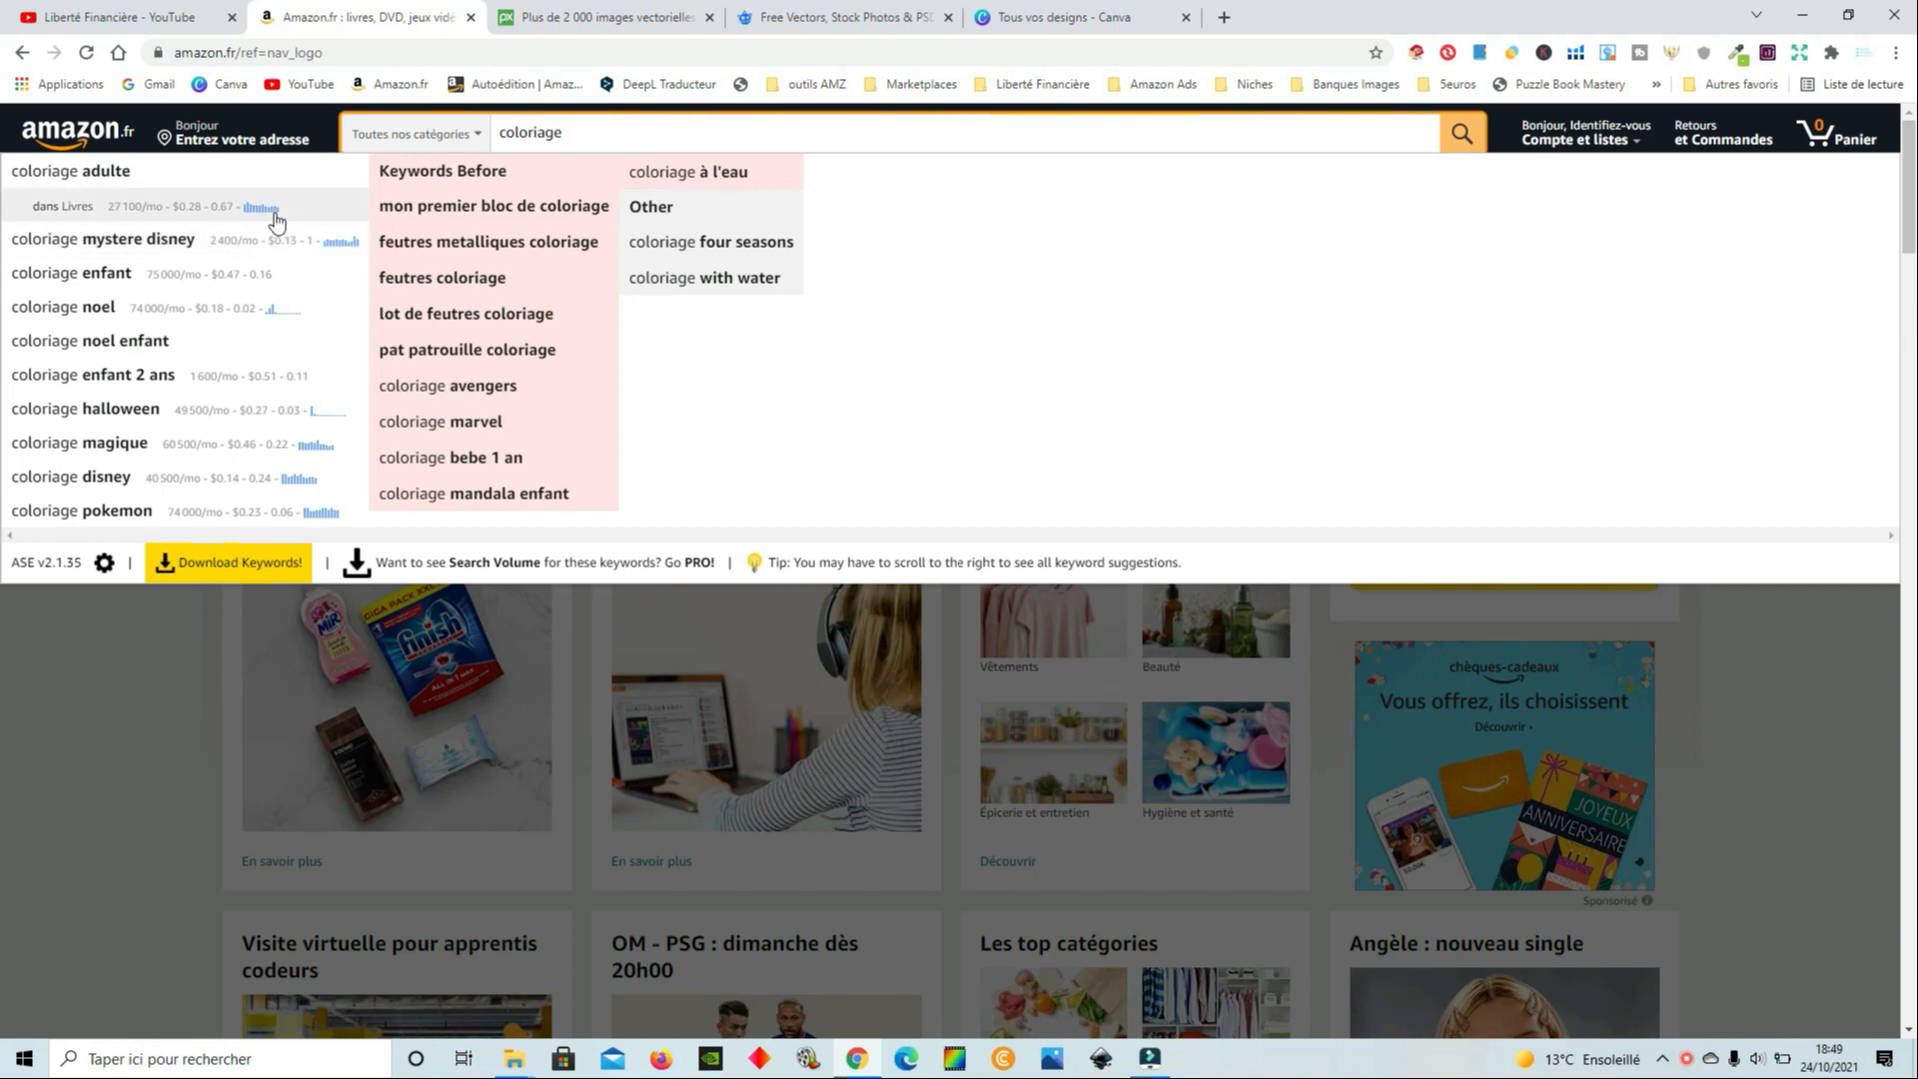
pyautogui.moveTo(267, 213)
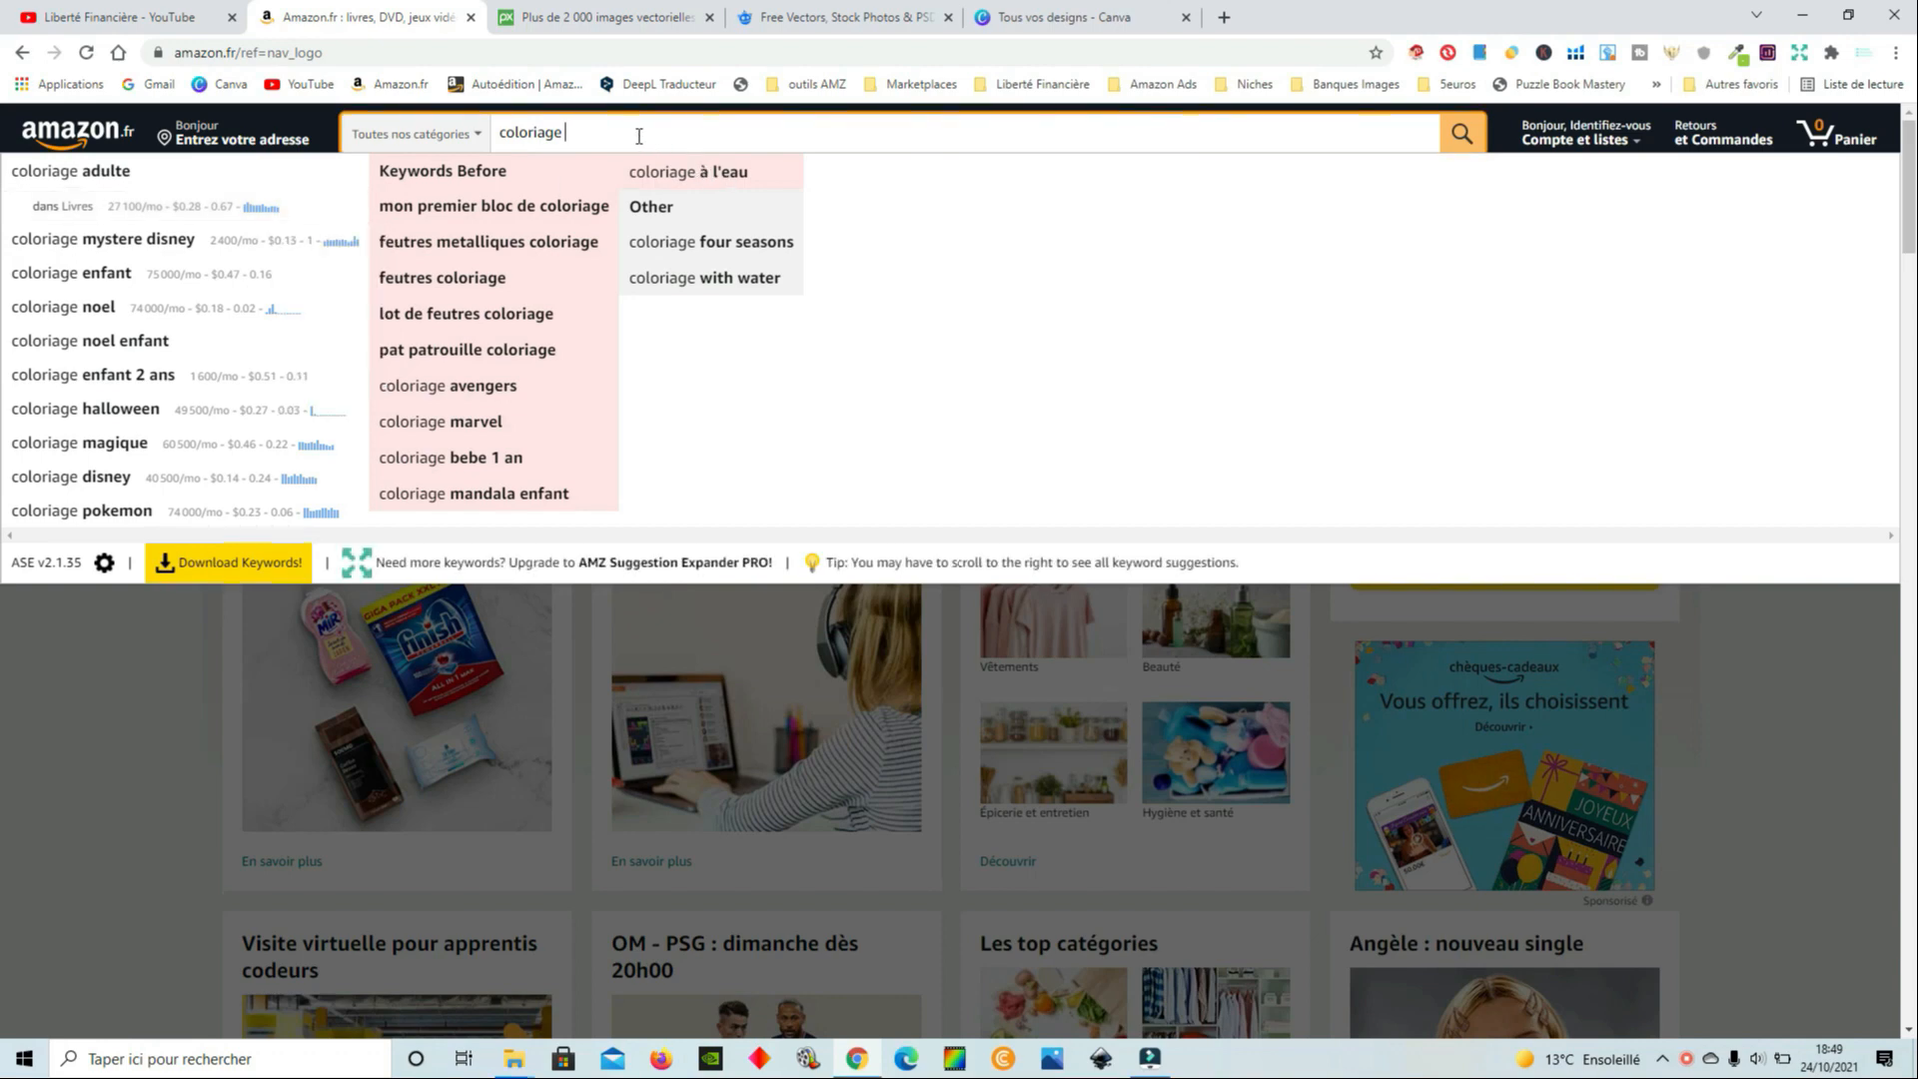
# Extend the search term to "coloriage noel enfant" and run the search on Amazon.fr
pyautogui.write('noel')
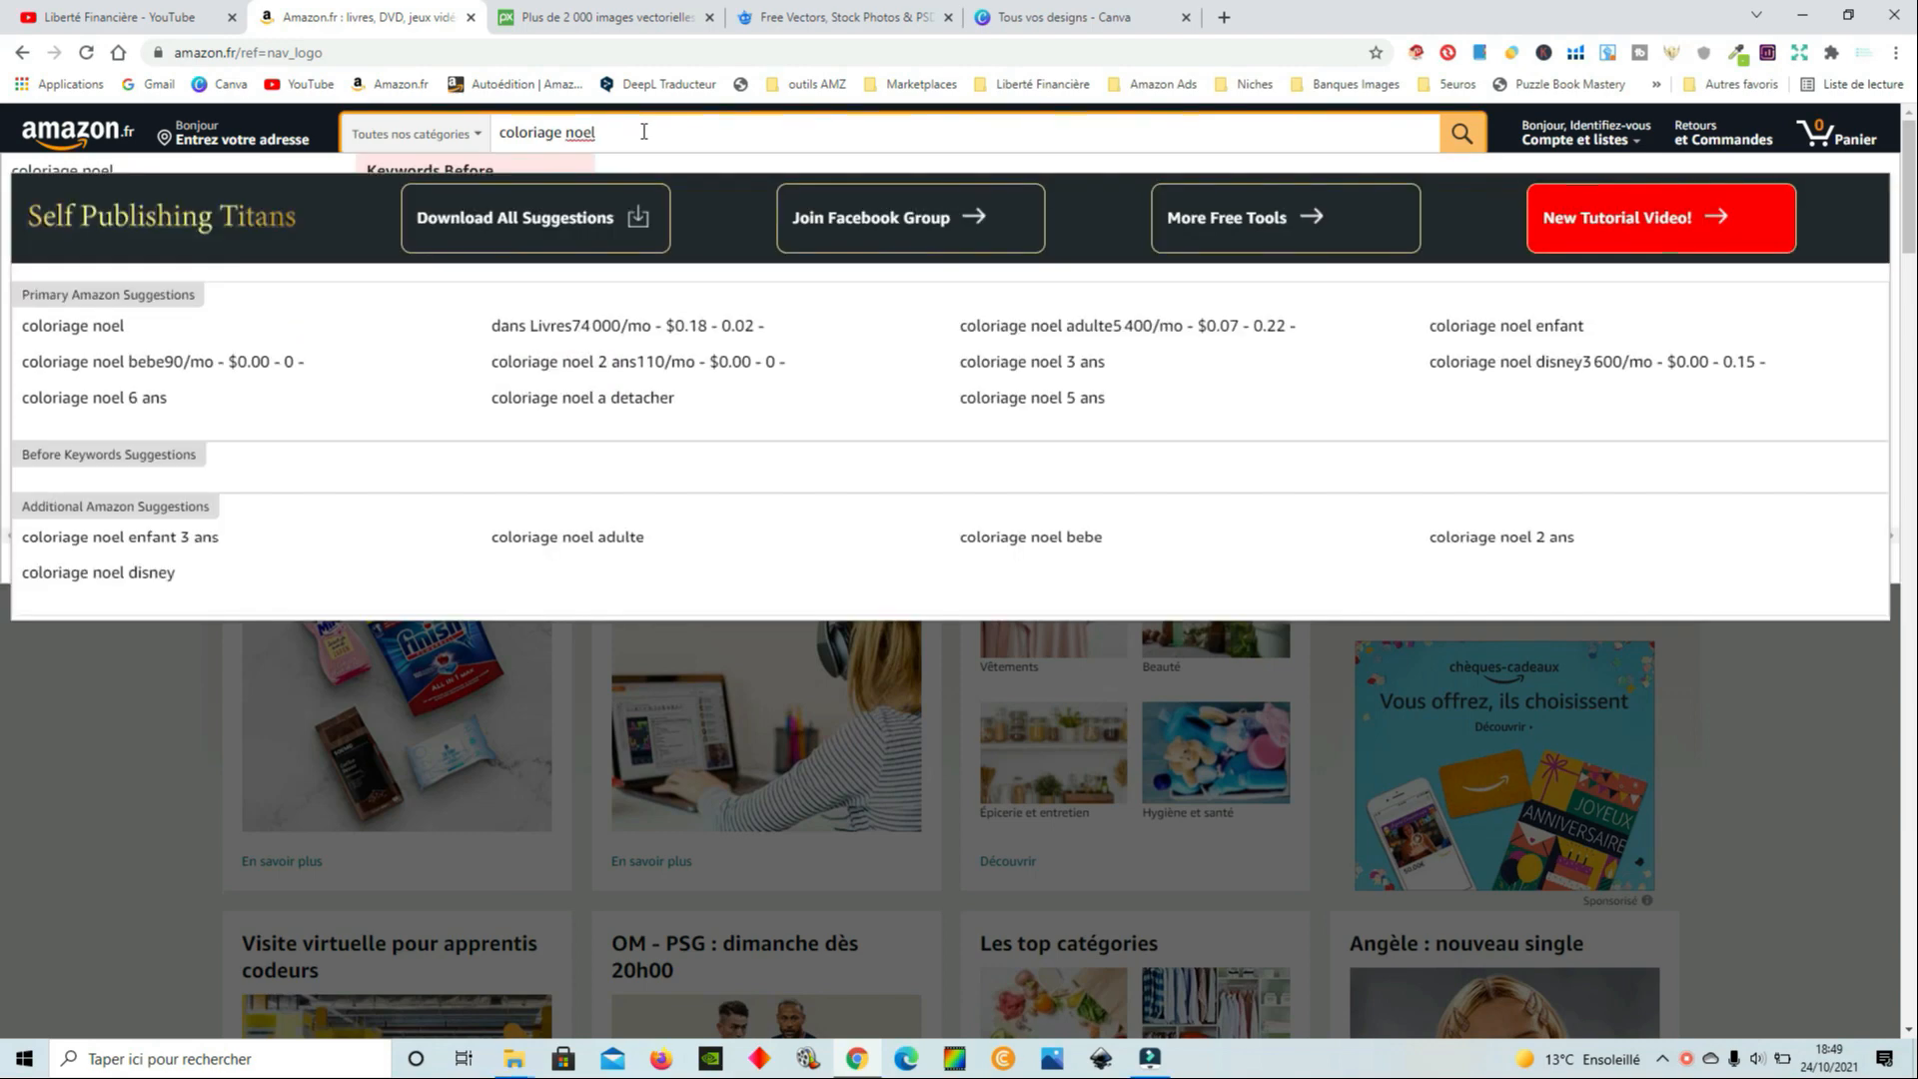
pyautogui.write(' enfant')
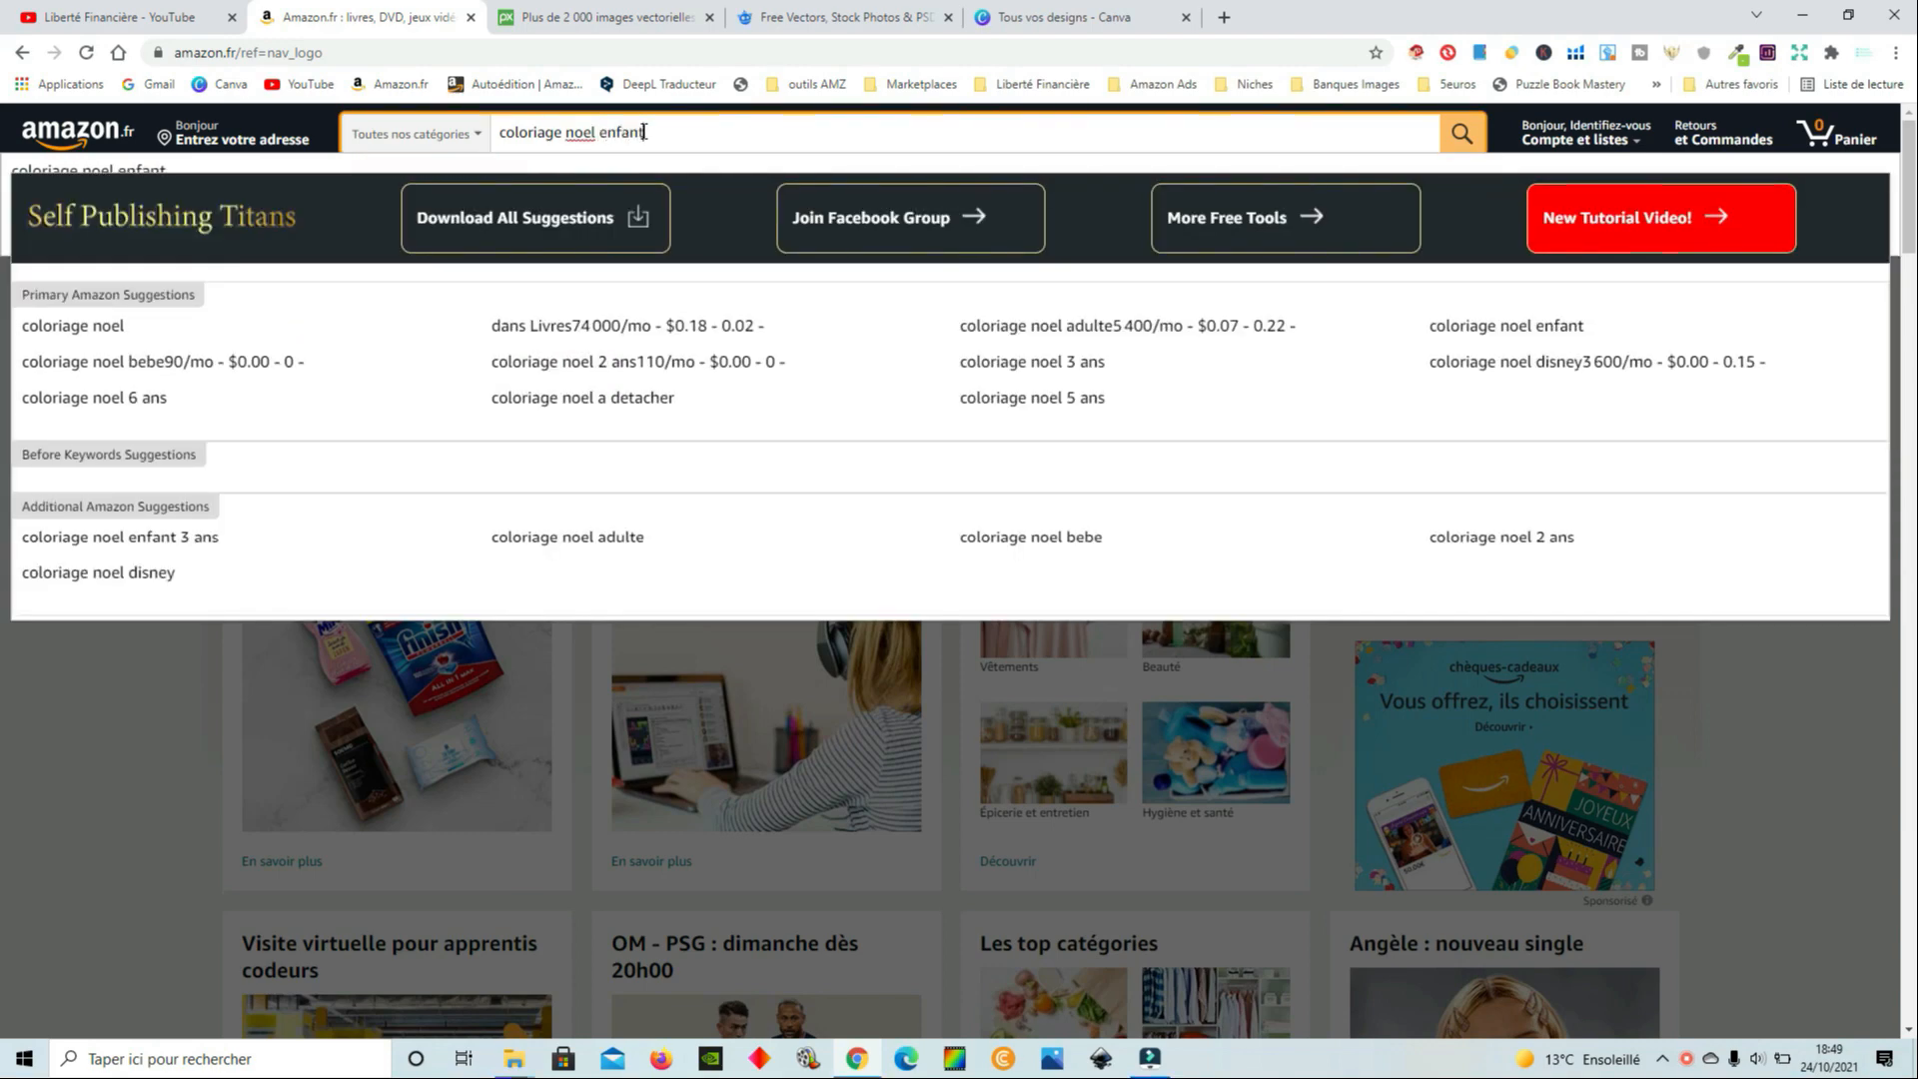
pyautogui.click(699, 126)
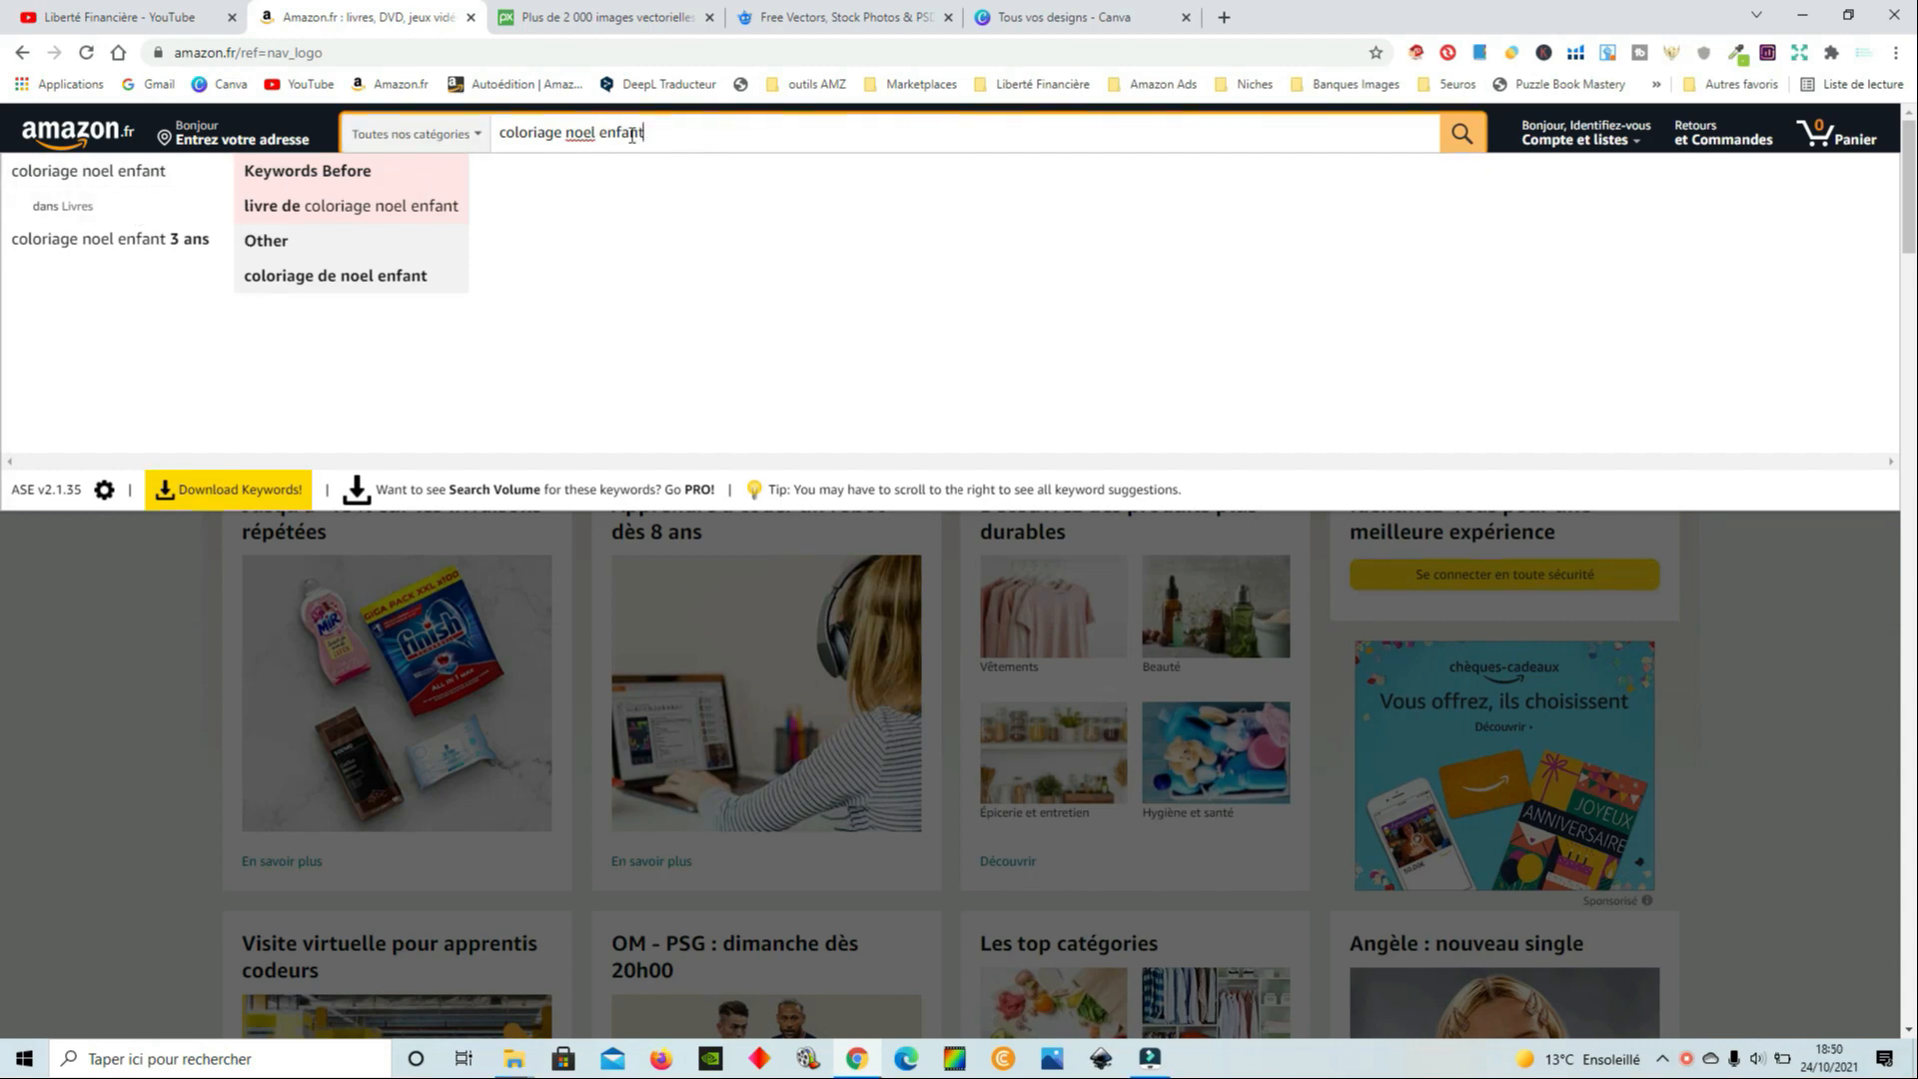
pyautogui.click(678, 136)
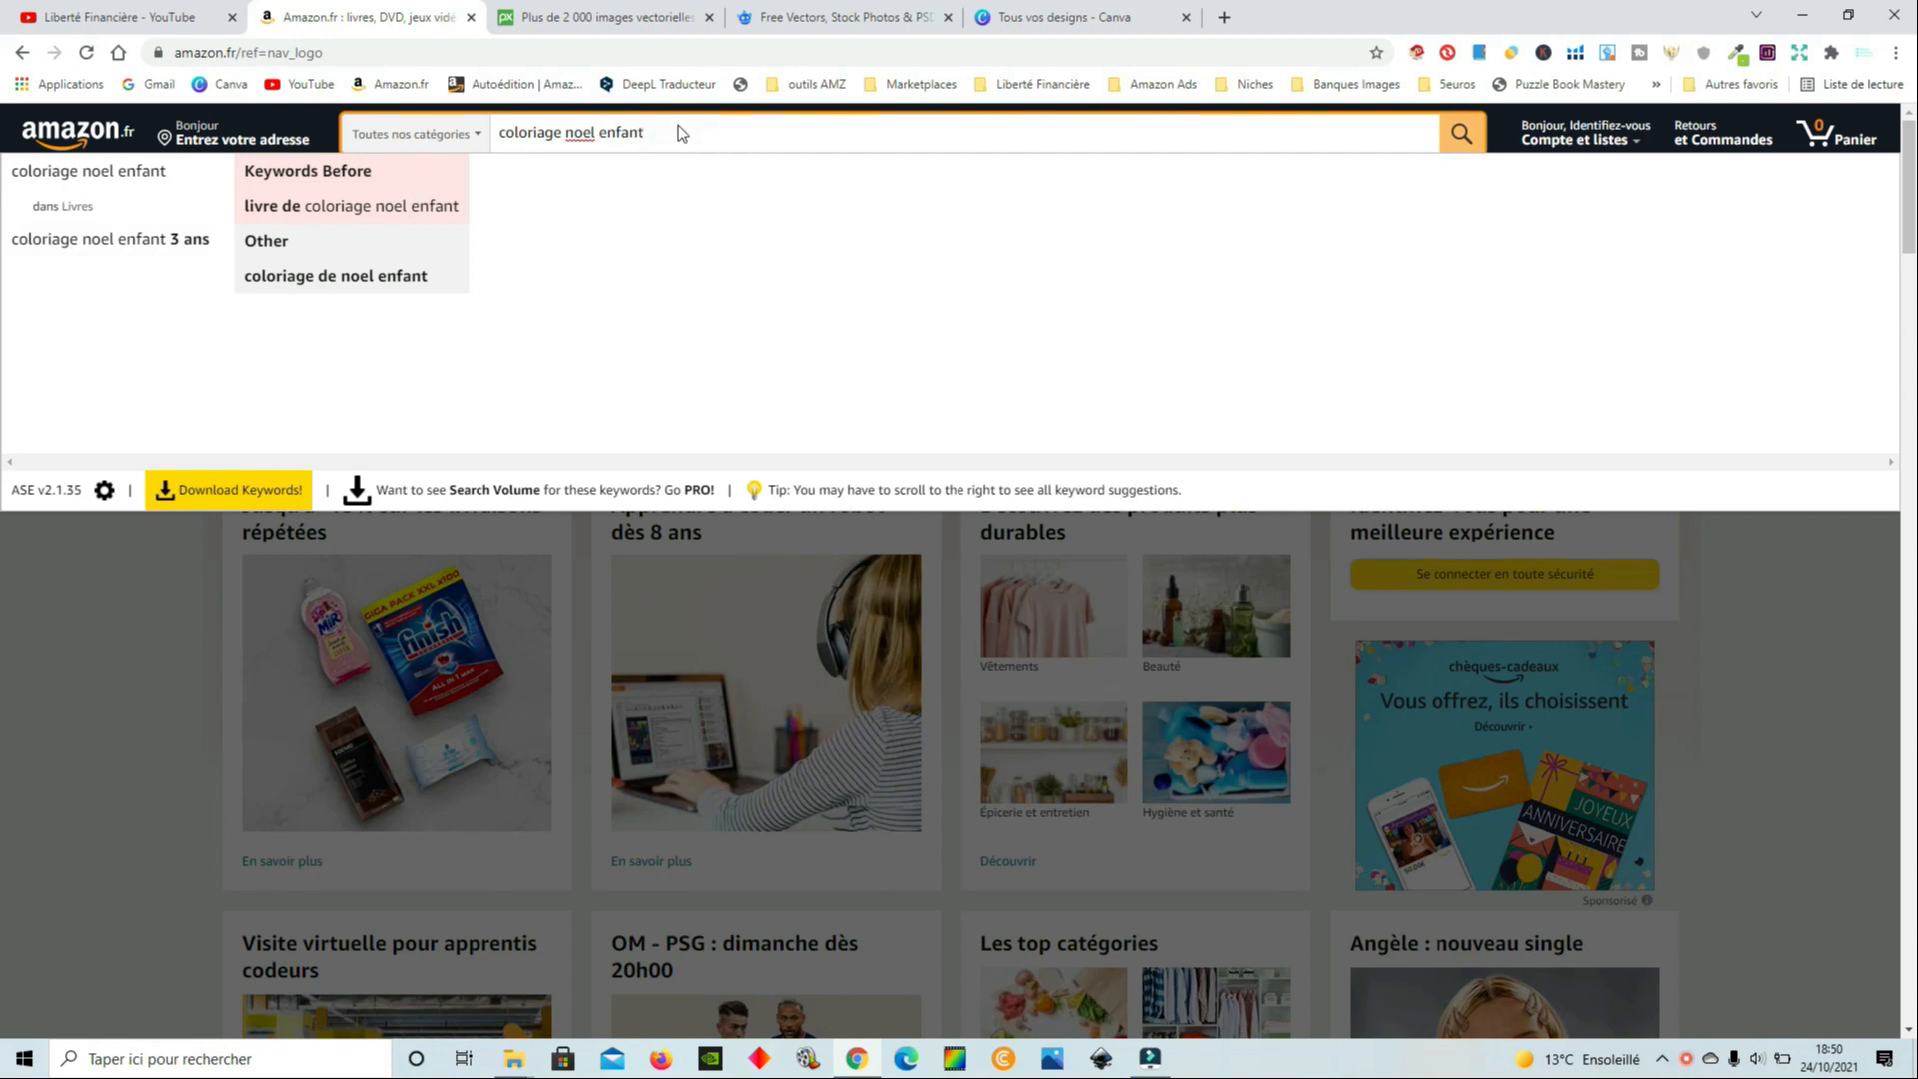
pyautogui.press('Return')
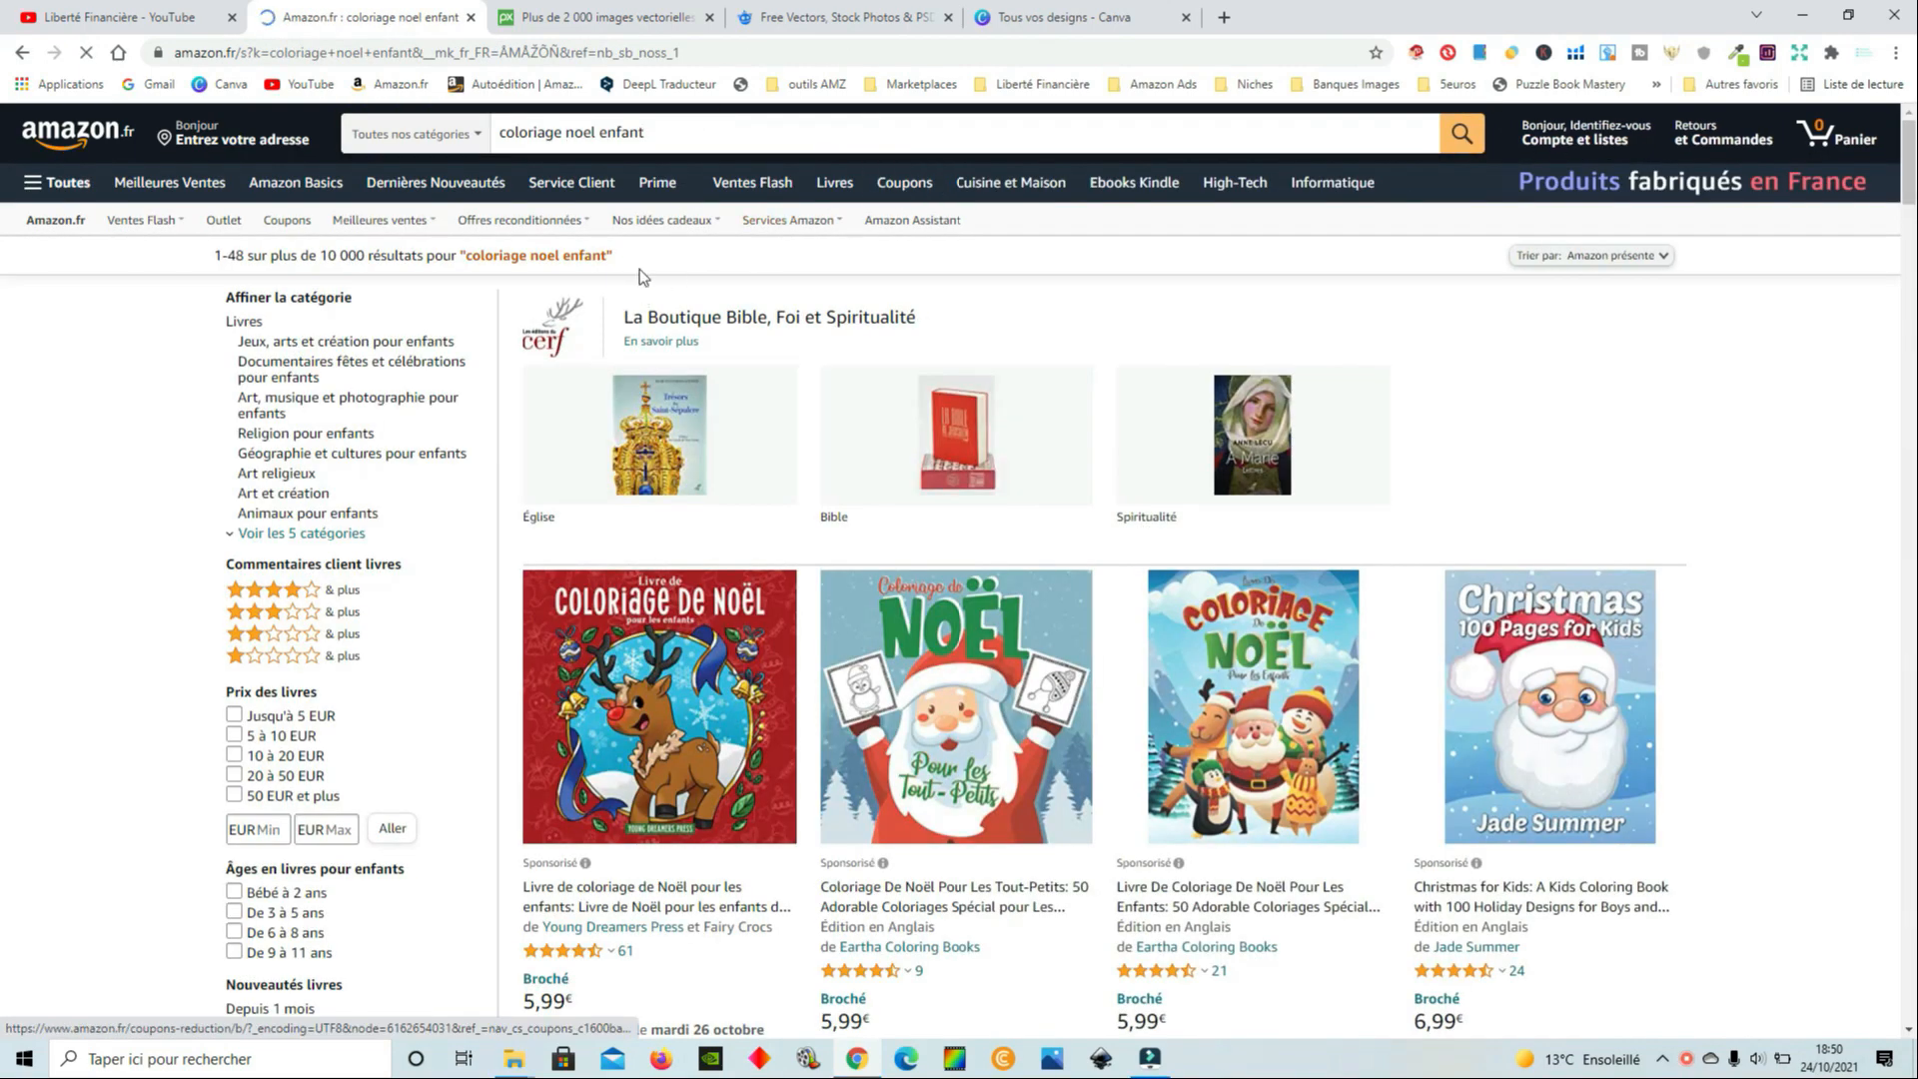
pyautogui.click(714, 128)
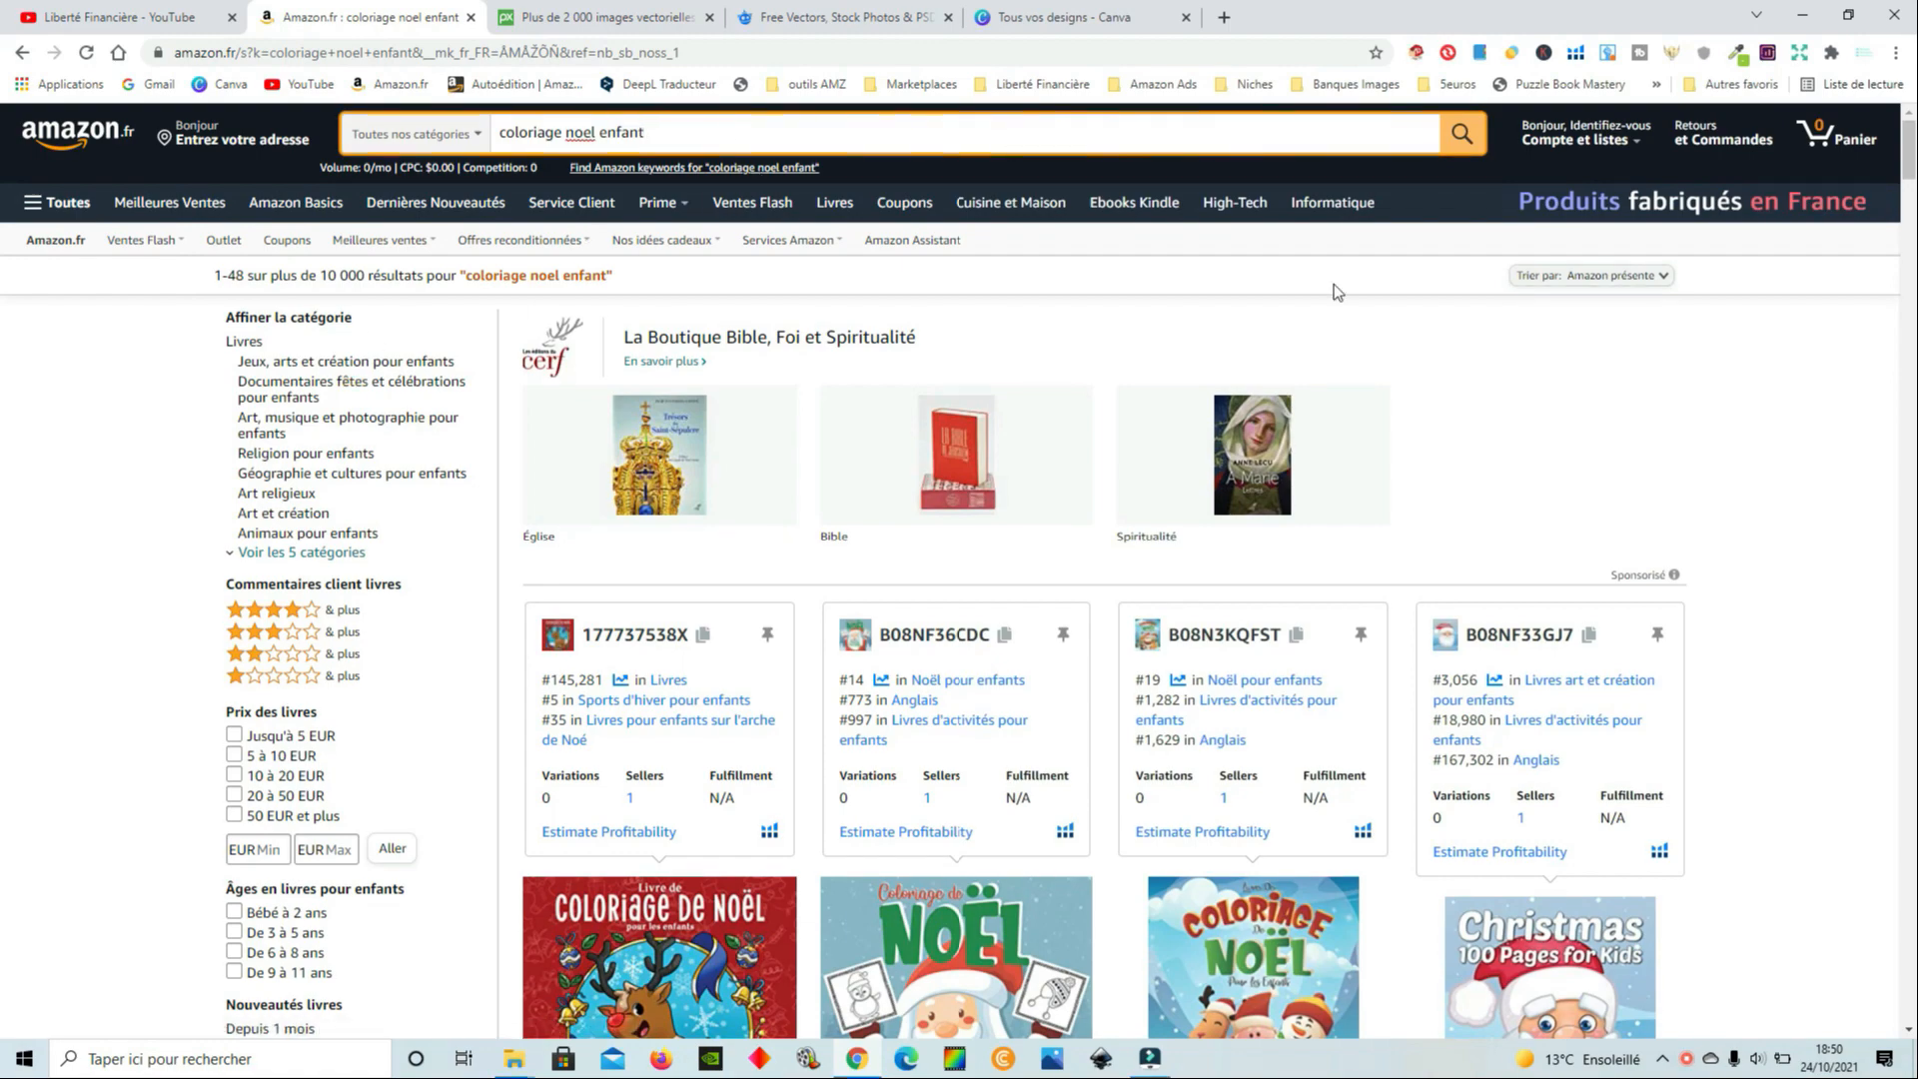
# Examine the covers, prices and sales ranks of the Christmas colouring books in the search results
pyautogui.scroll(-4, 1652, 482)
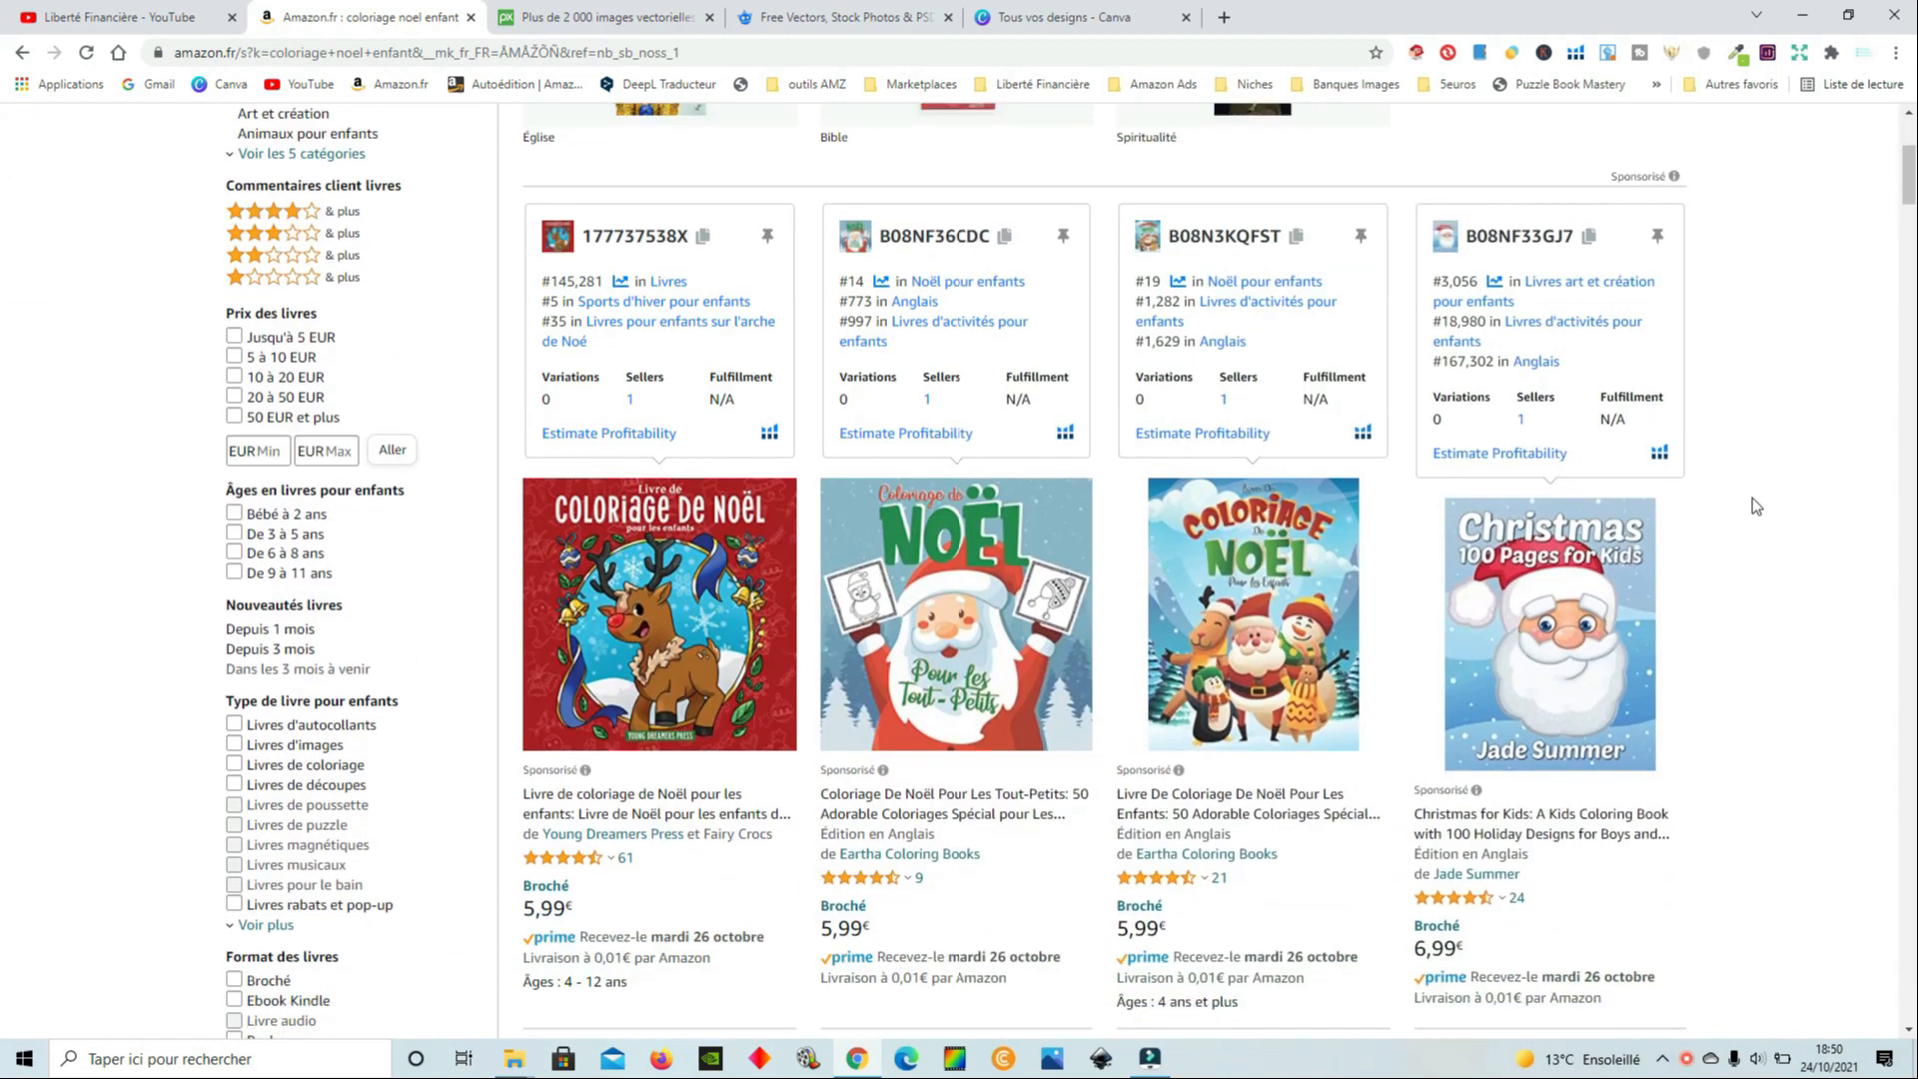
pyautogui.scroll(3, 1752, 498)
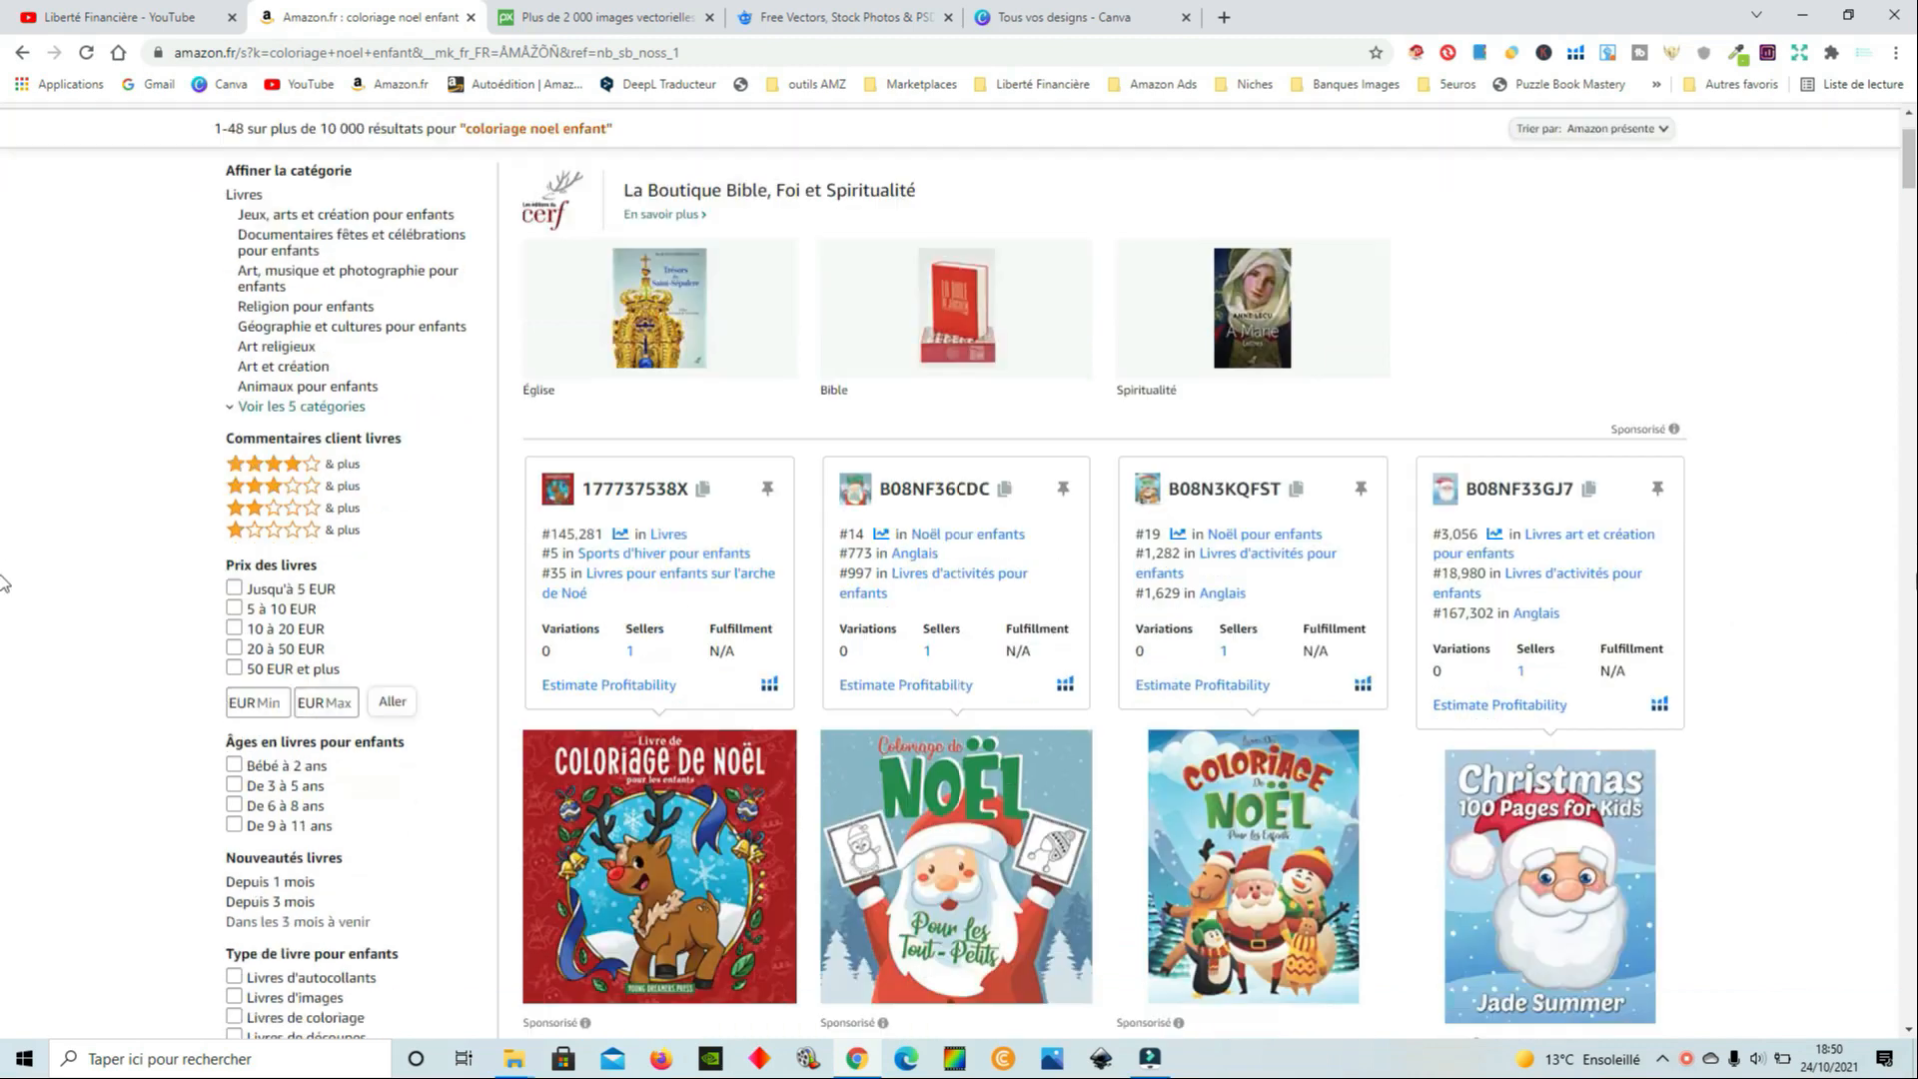
pyautogui.scroll(-1, 3, 582)
pyautogui.scroll(-1, 1906, 574)
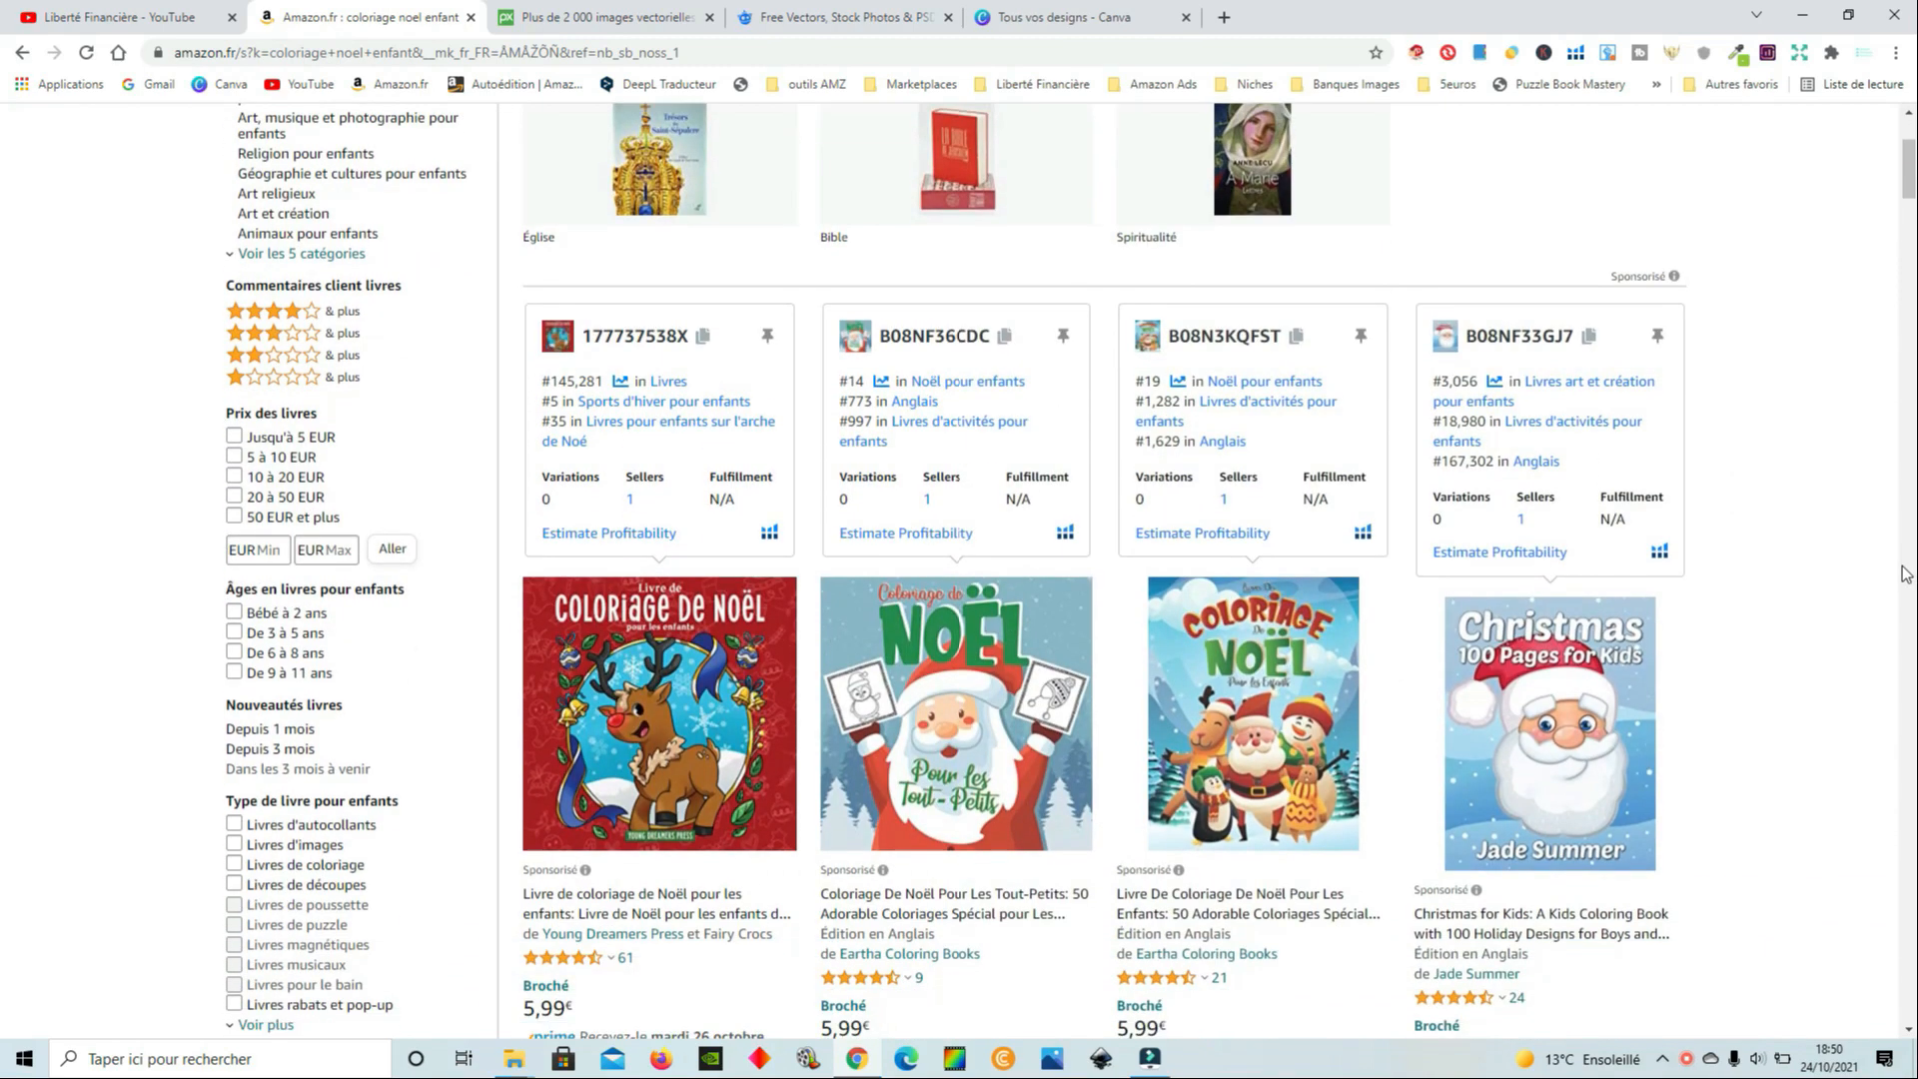
pyautogui.scroll(-1, 1906, 575)
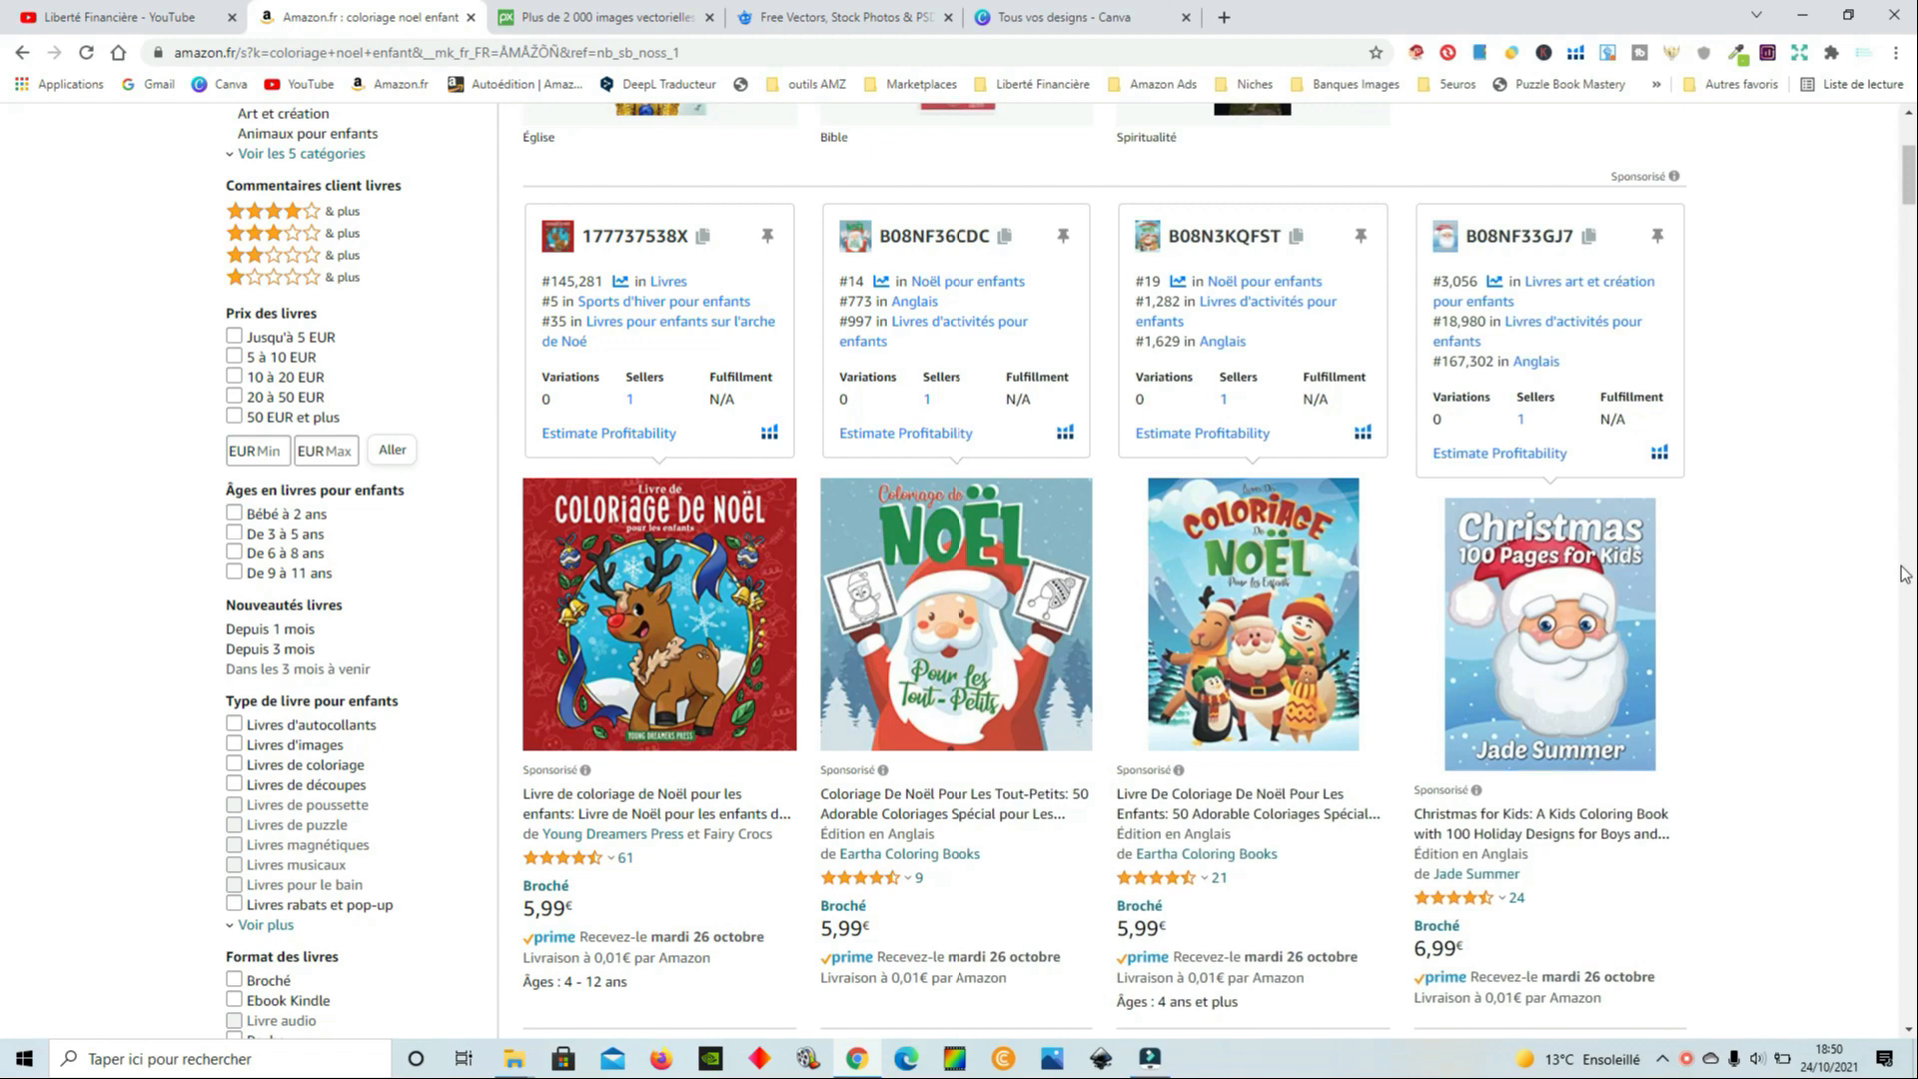
pyautogui.scroll(-1, 1906, 575)
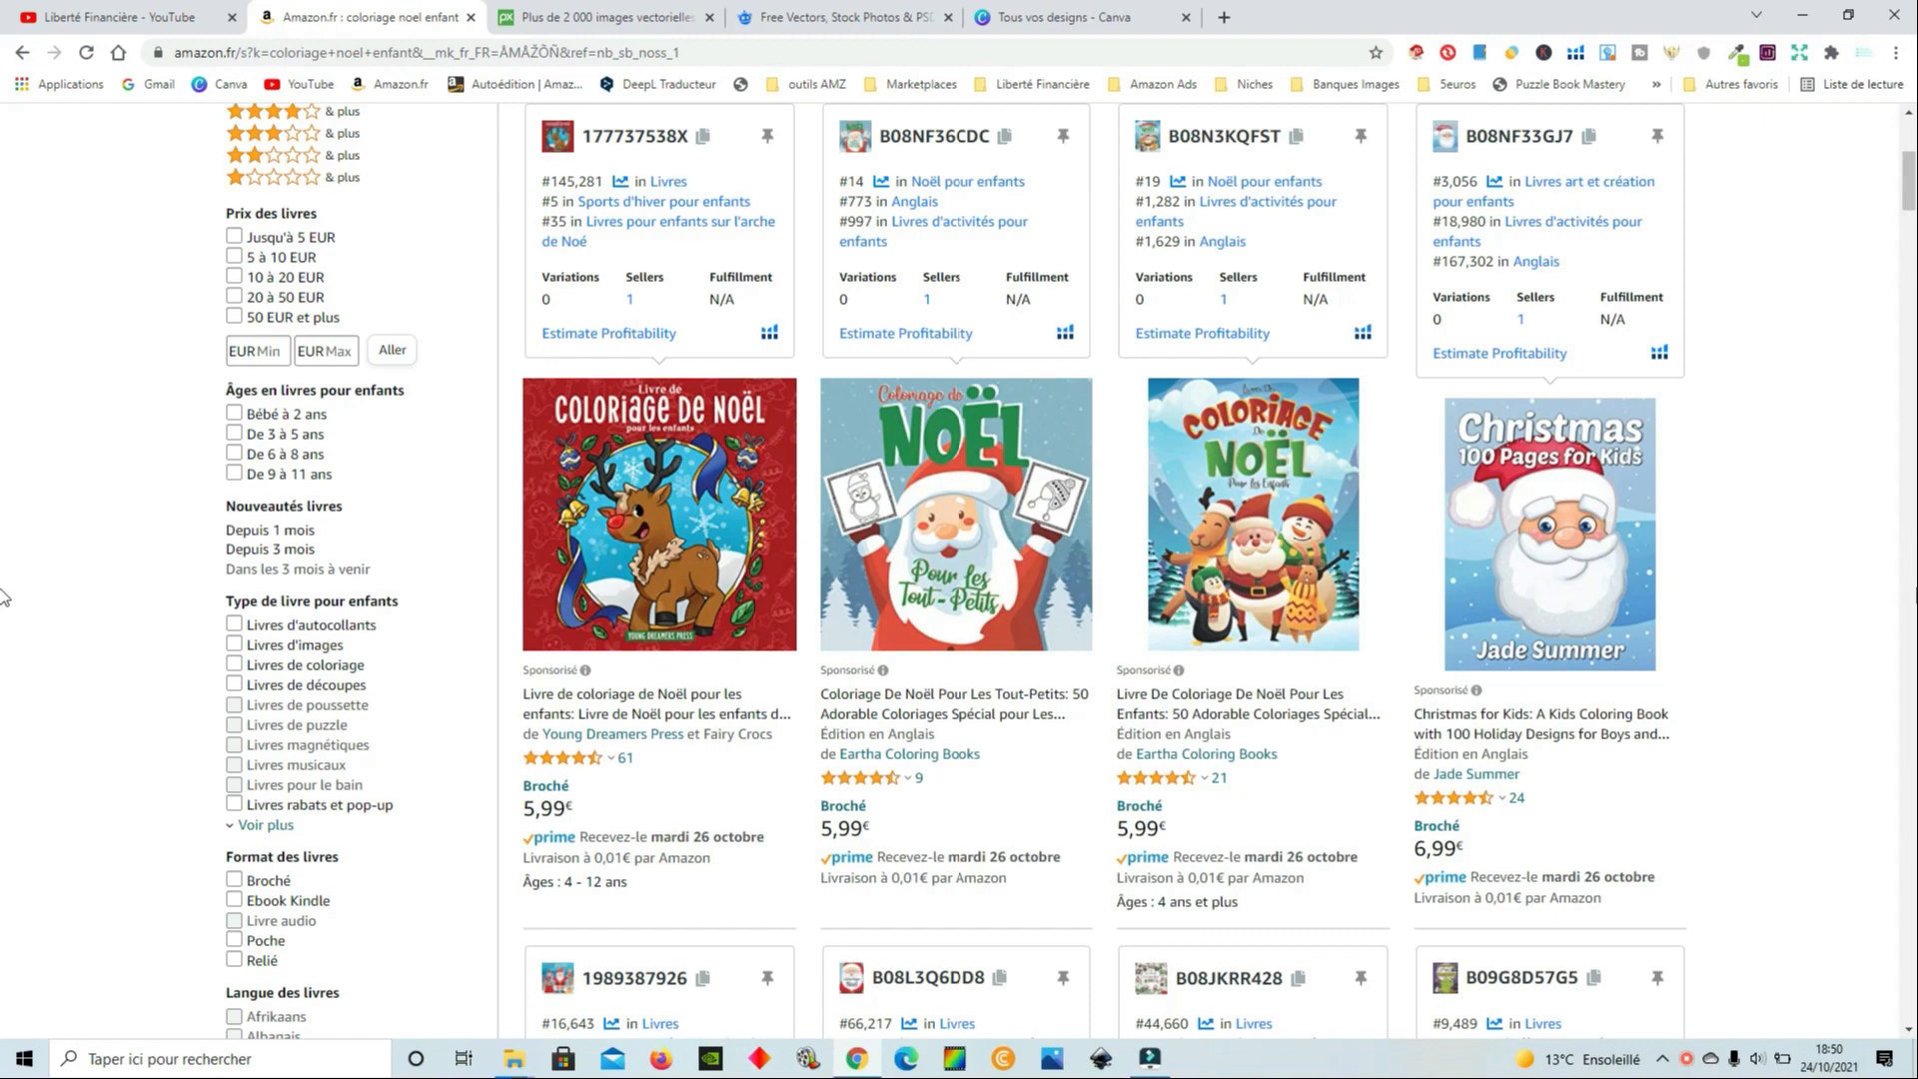
pyautogui.scroll(-7, 1910, 644)
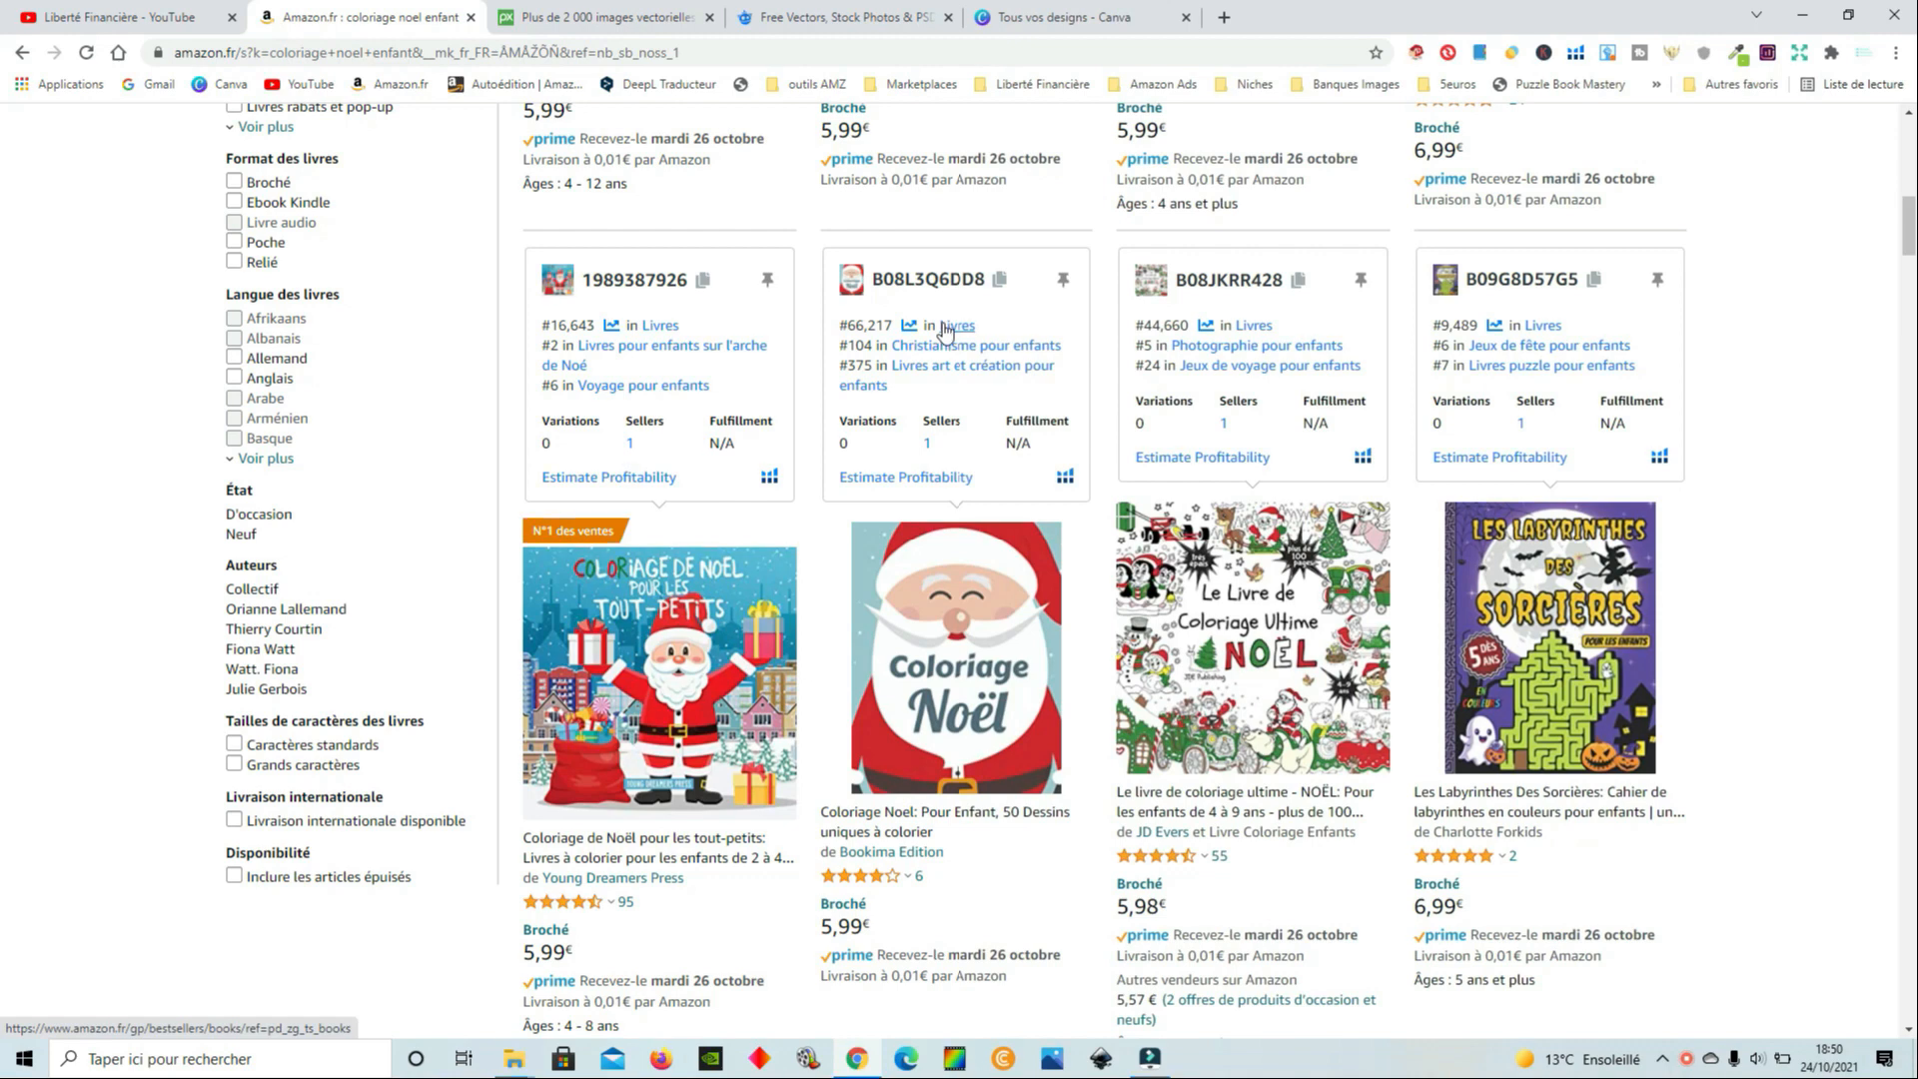
# Open the Bookima Edition book "Coloriage Noel: Pour Enfant, 50 Dessins uniques à colorier", look through its sample pages, and close the preview
pyautogui.click(974, 674)
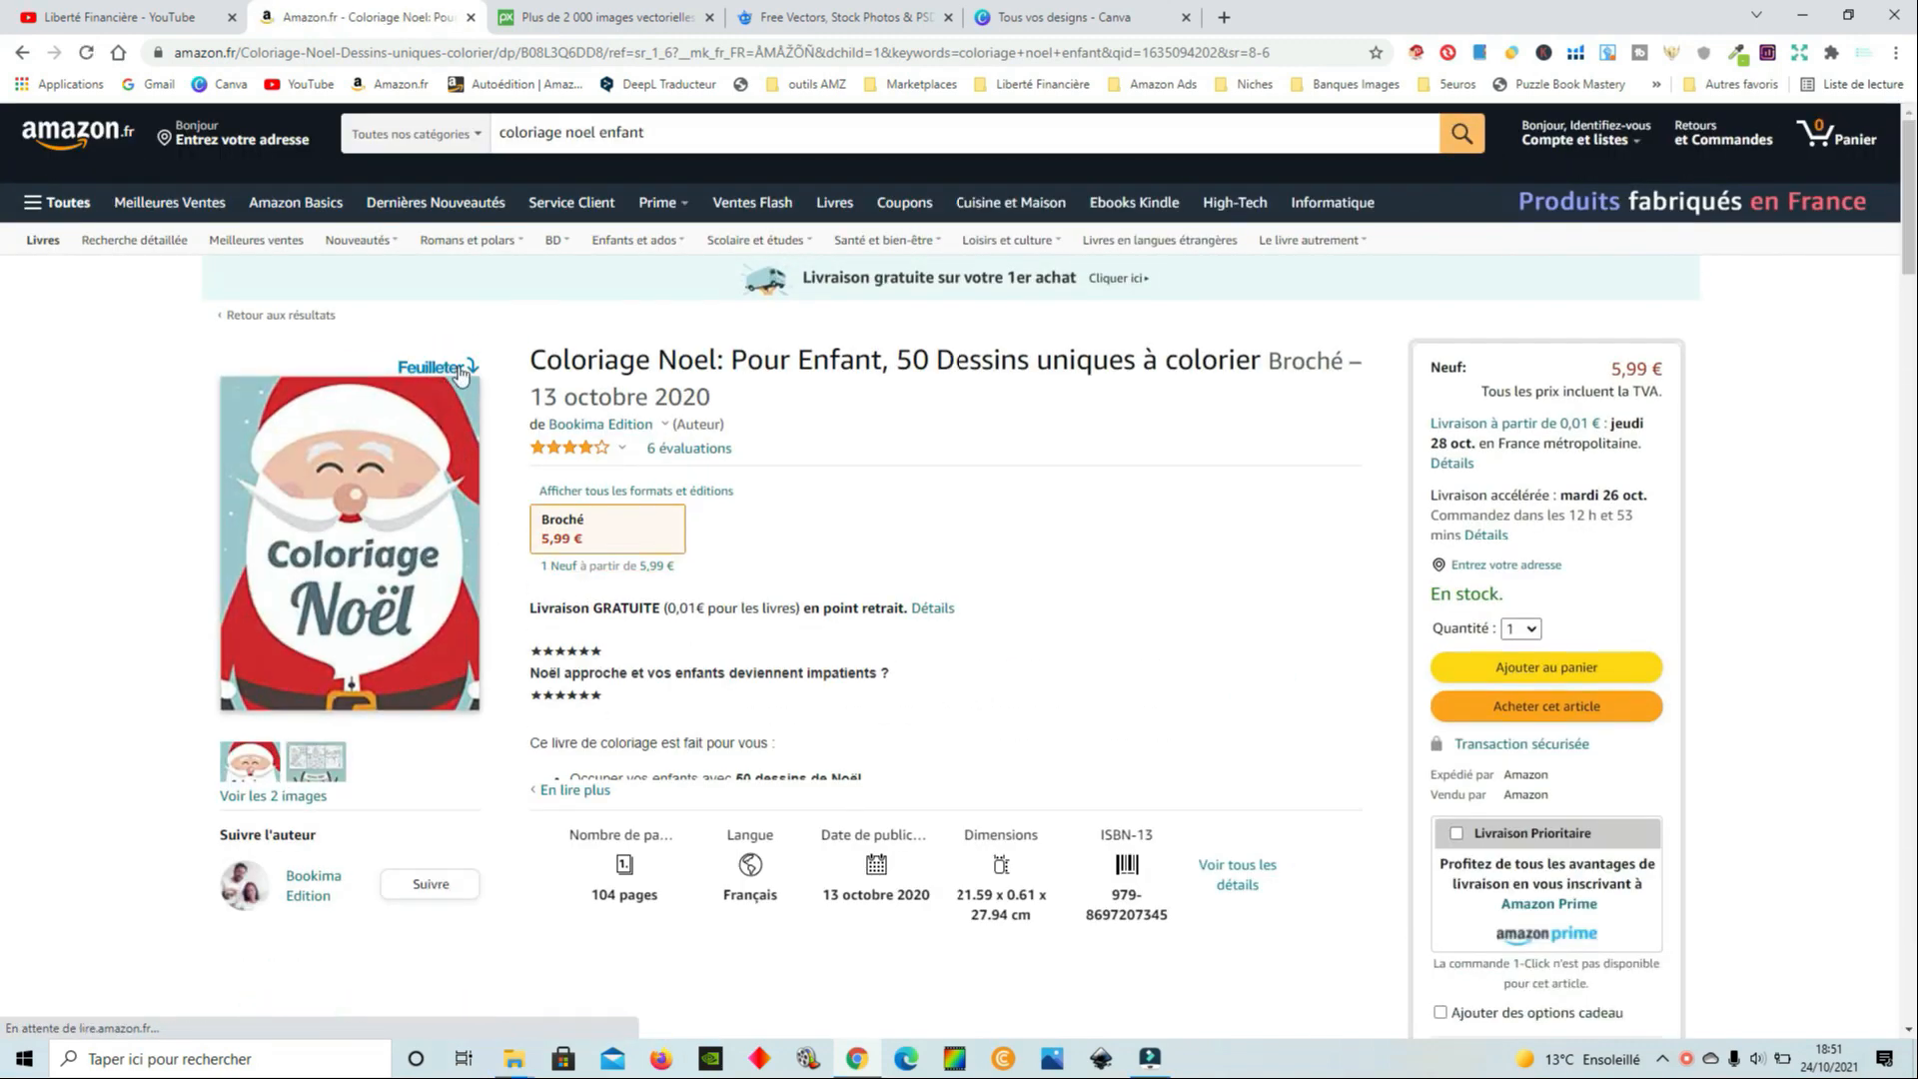
pyautogui.click(457, 364)
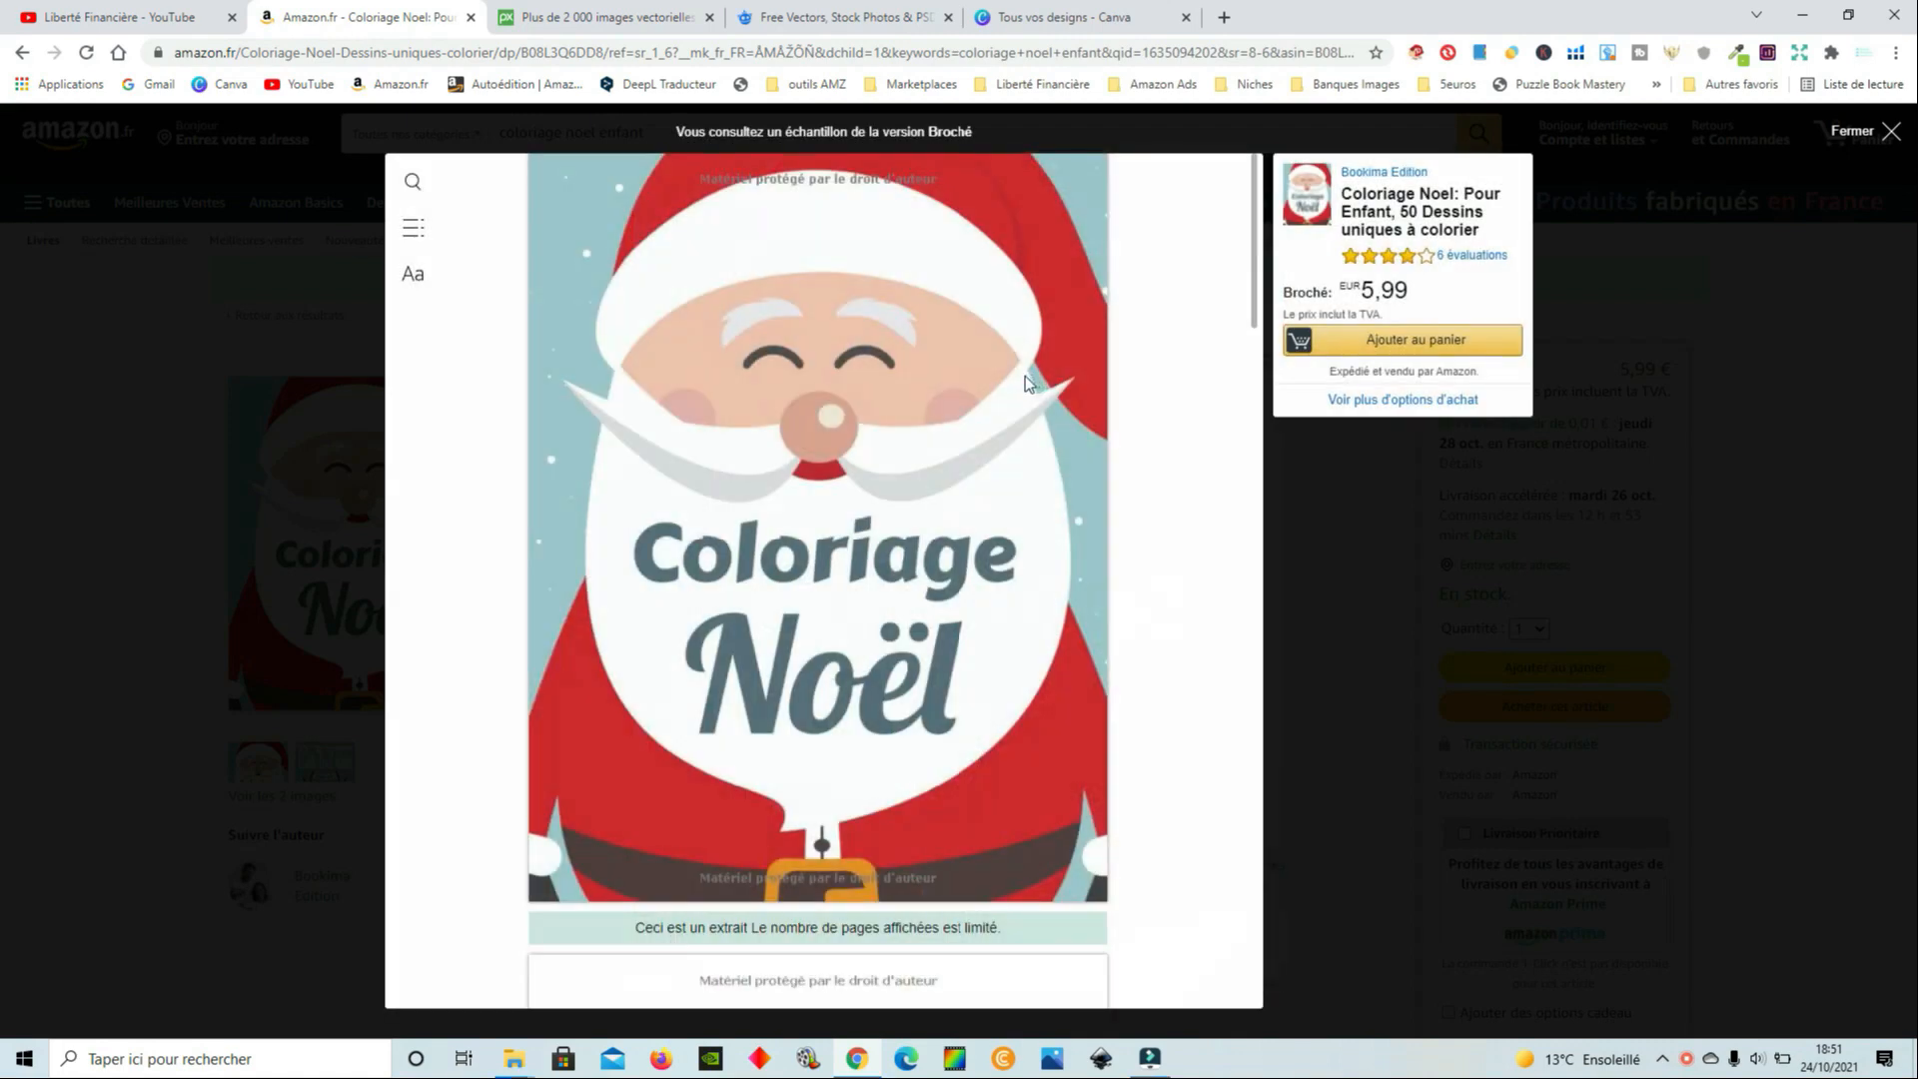
pyautogui.scroll(-8, 1022, 381)
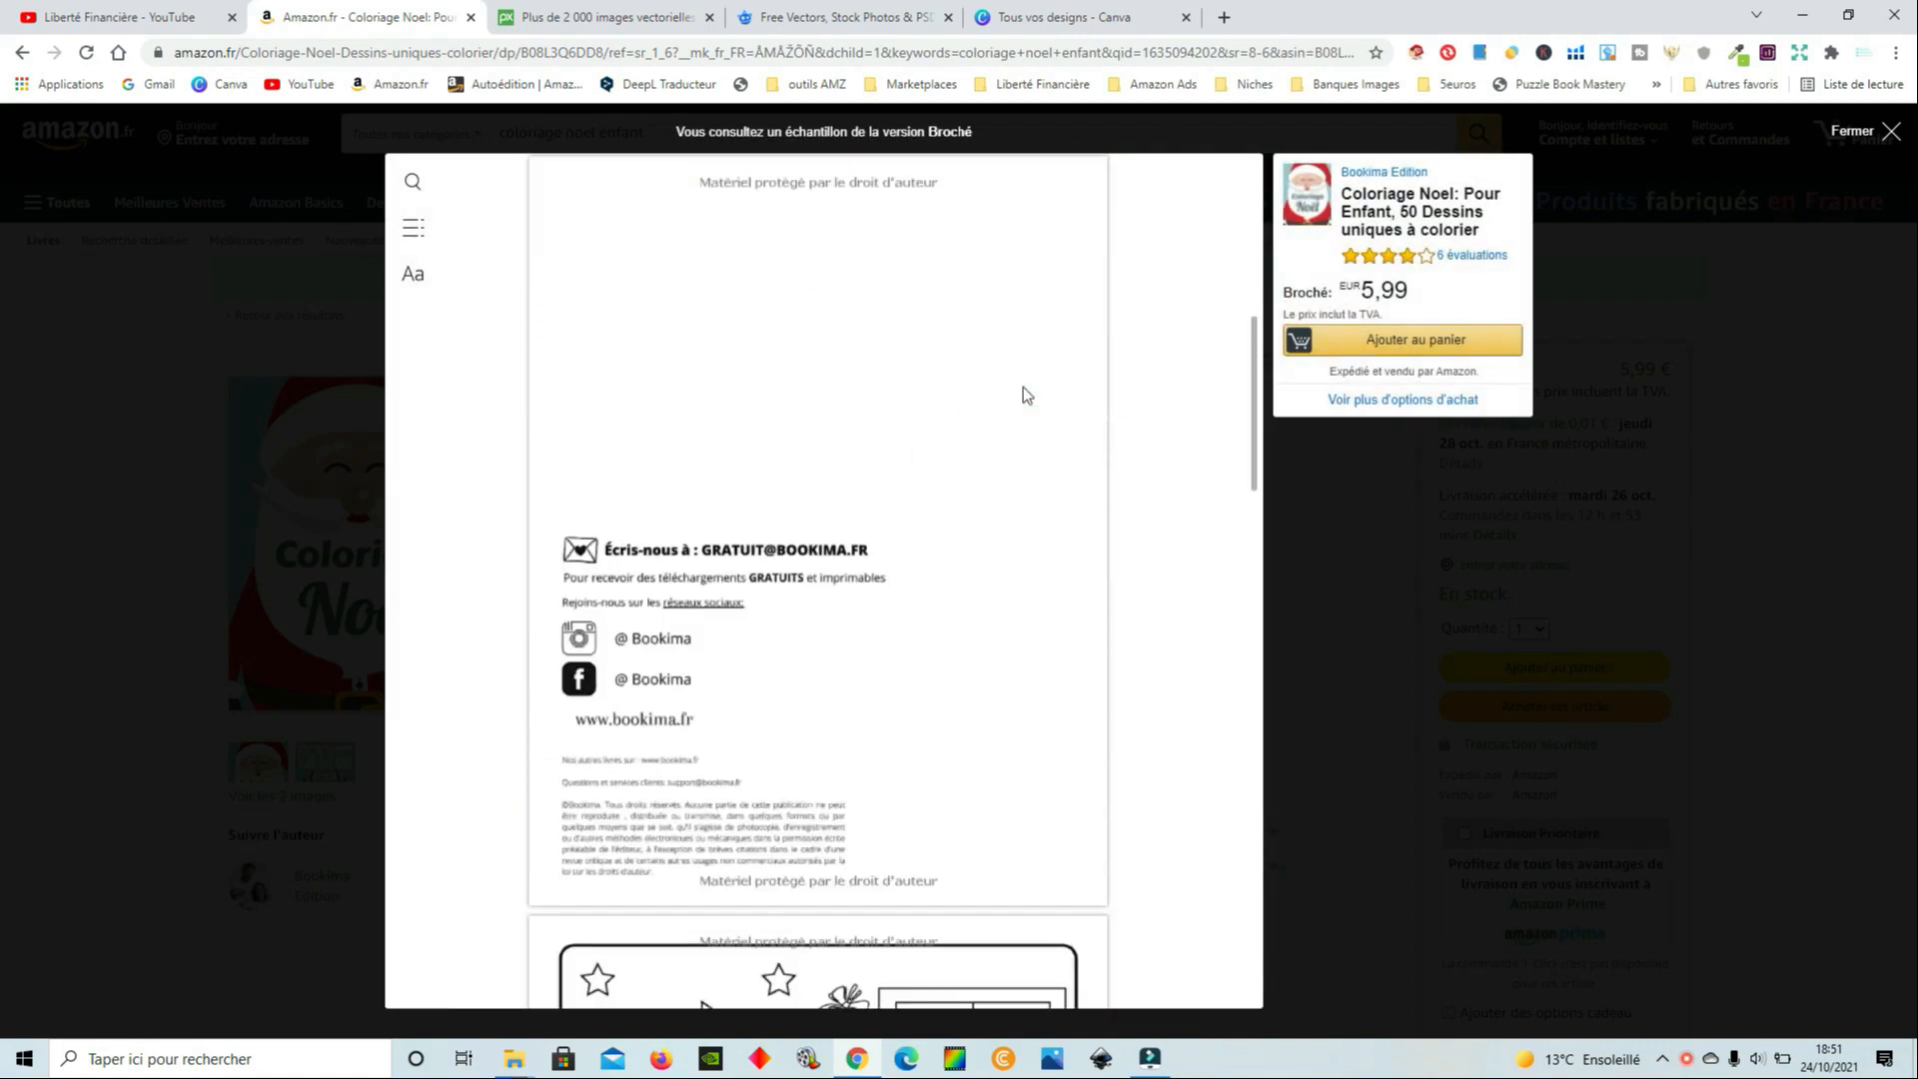
pyautogui.scroll(-4, 1022, 388)
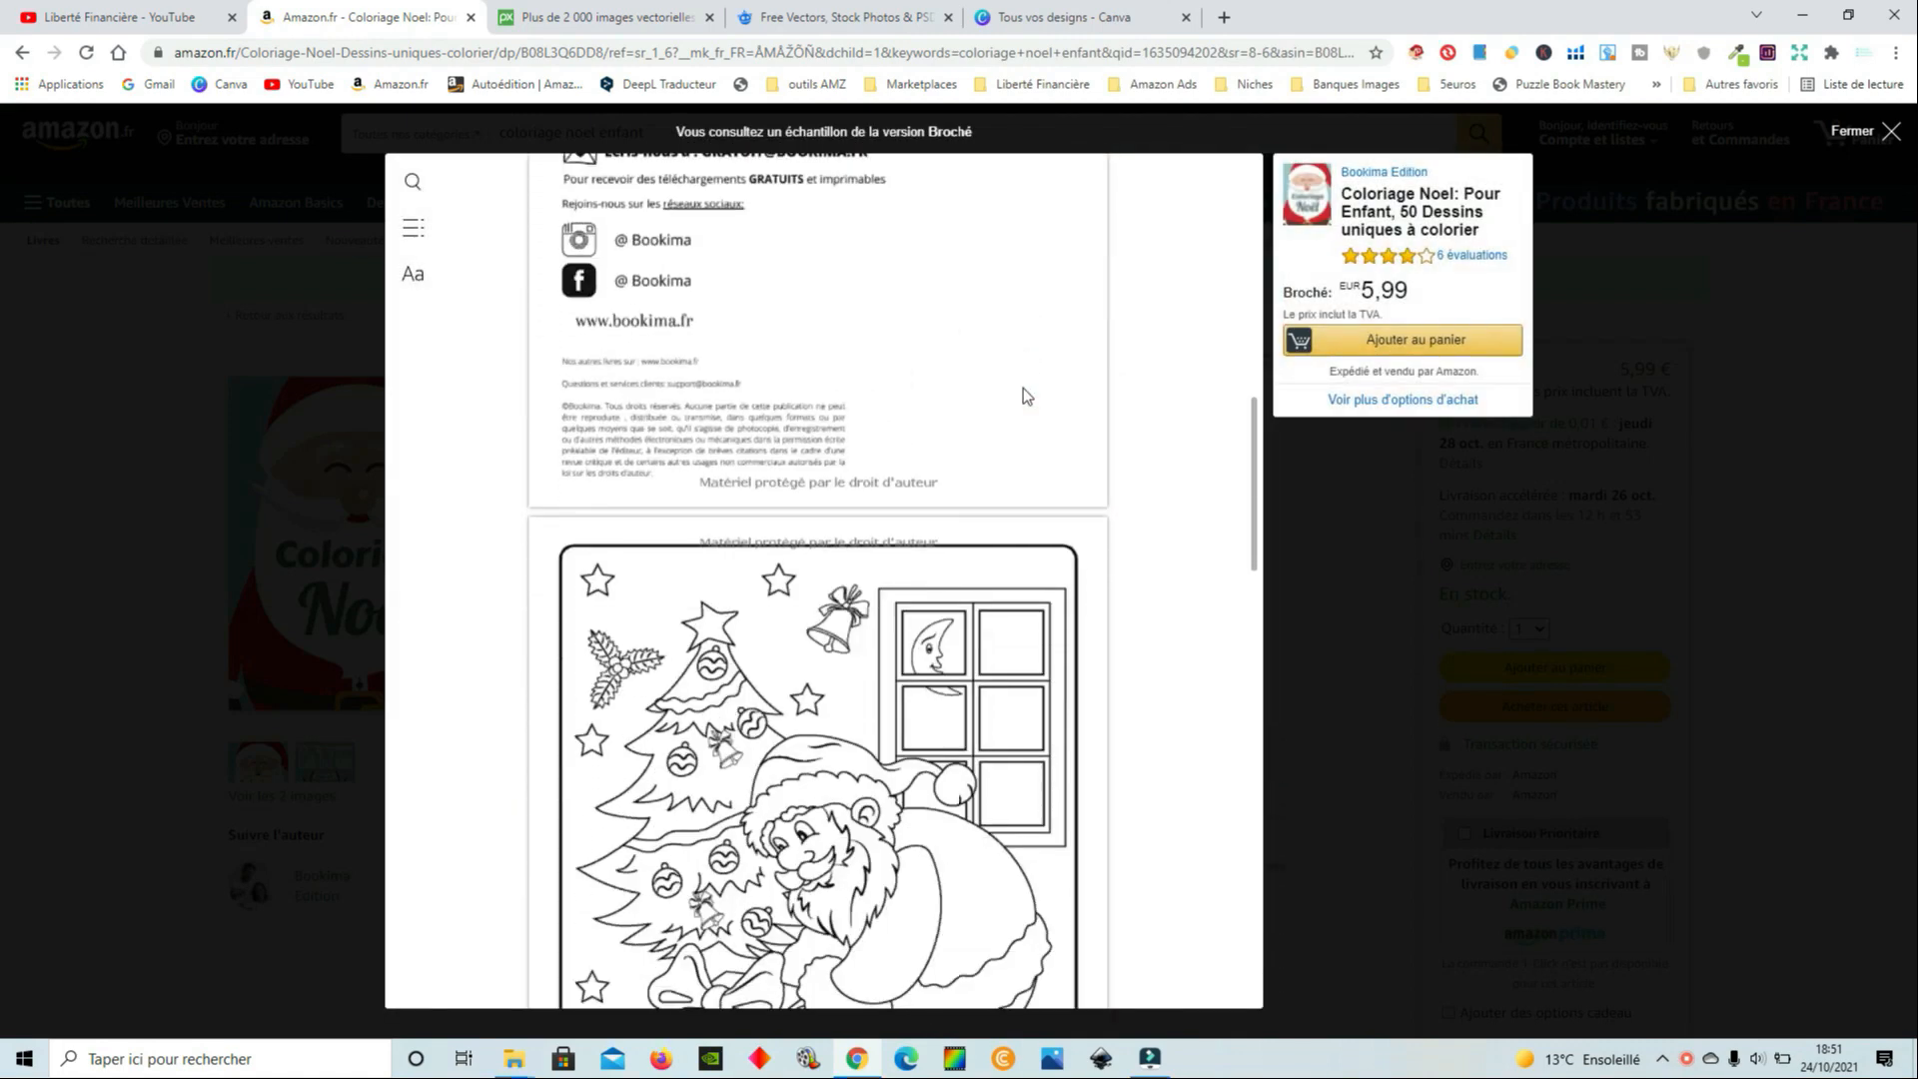
pyautogui.scroll(-4, 1023, 390)
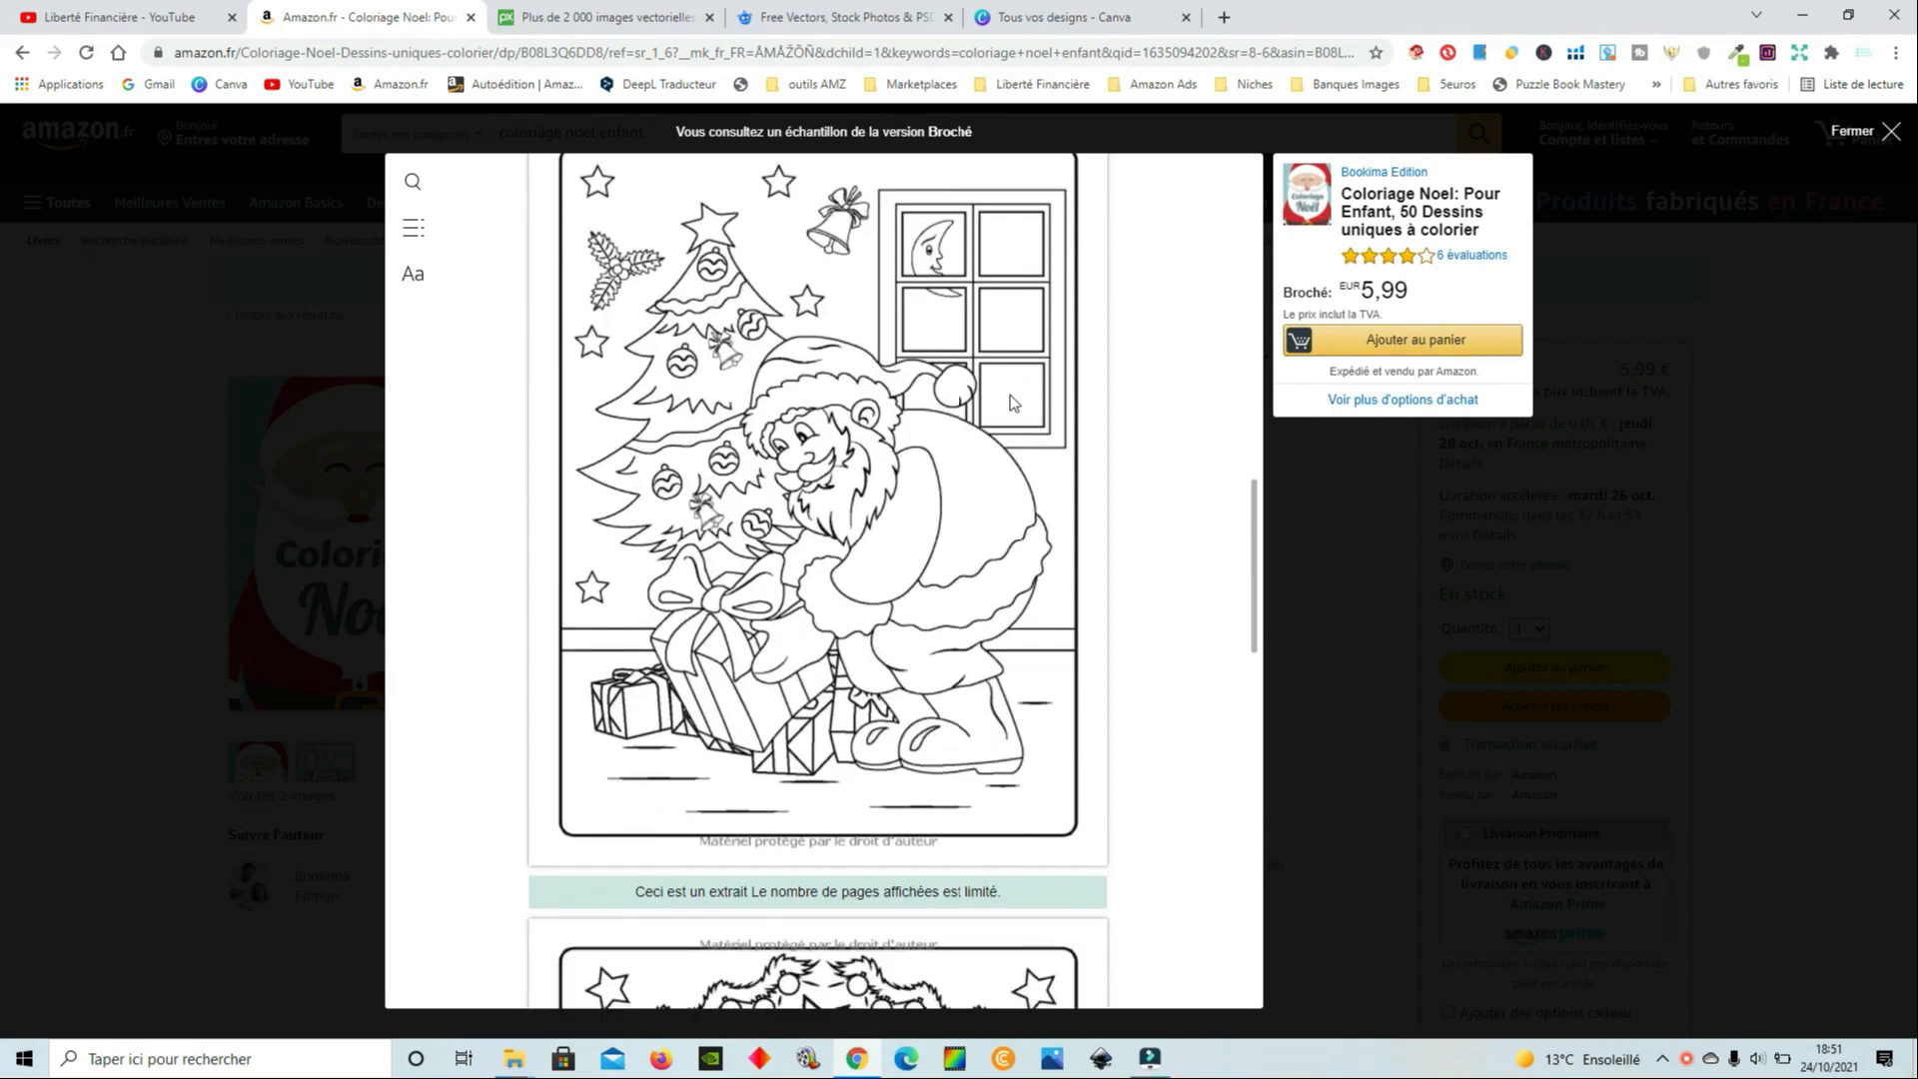
pyautogui.scroll(1, 1010, 394)
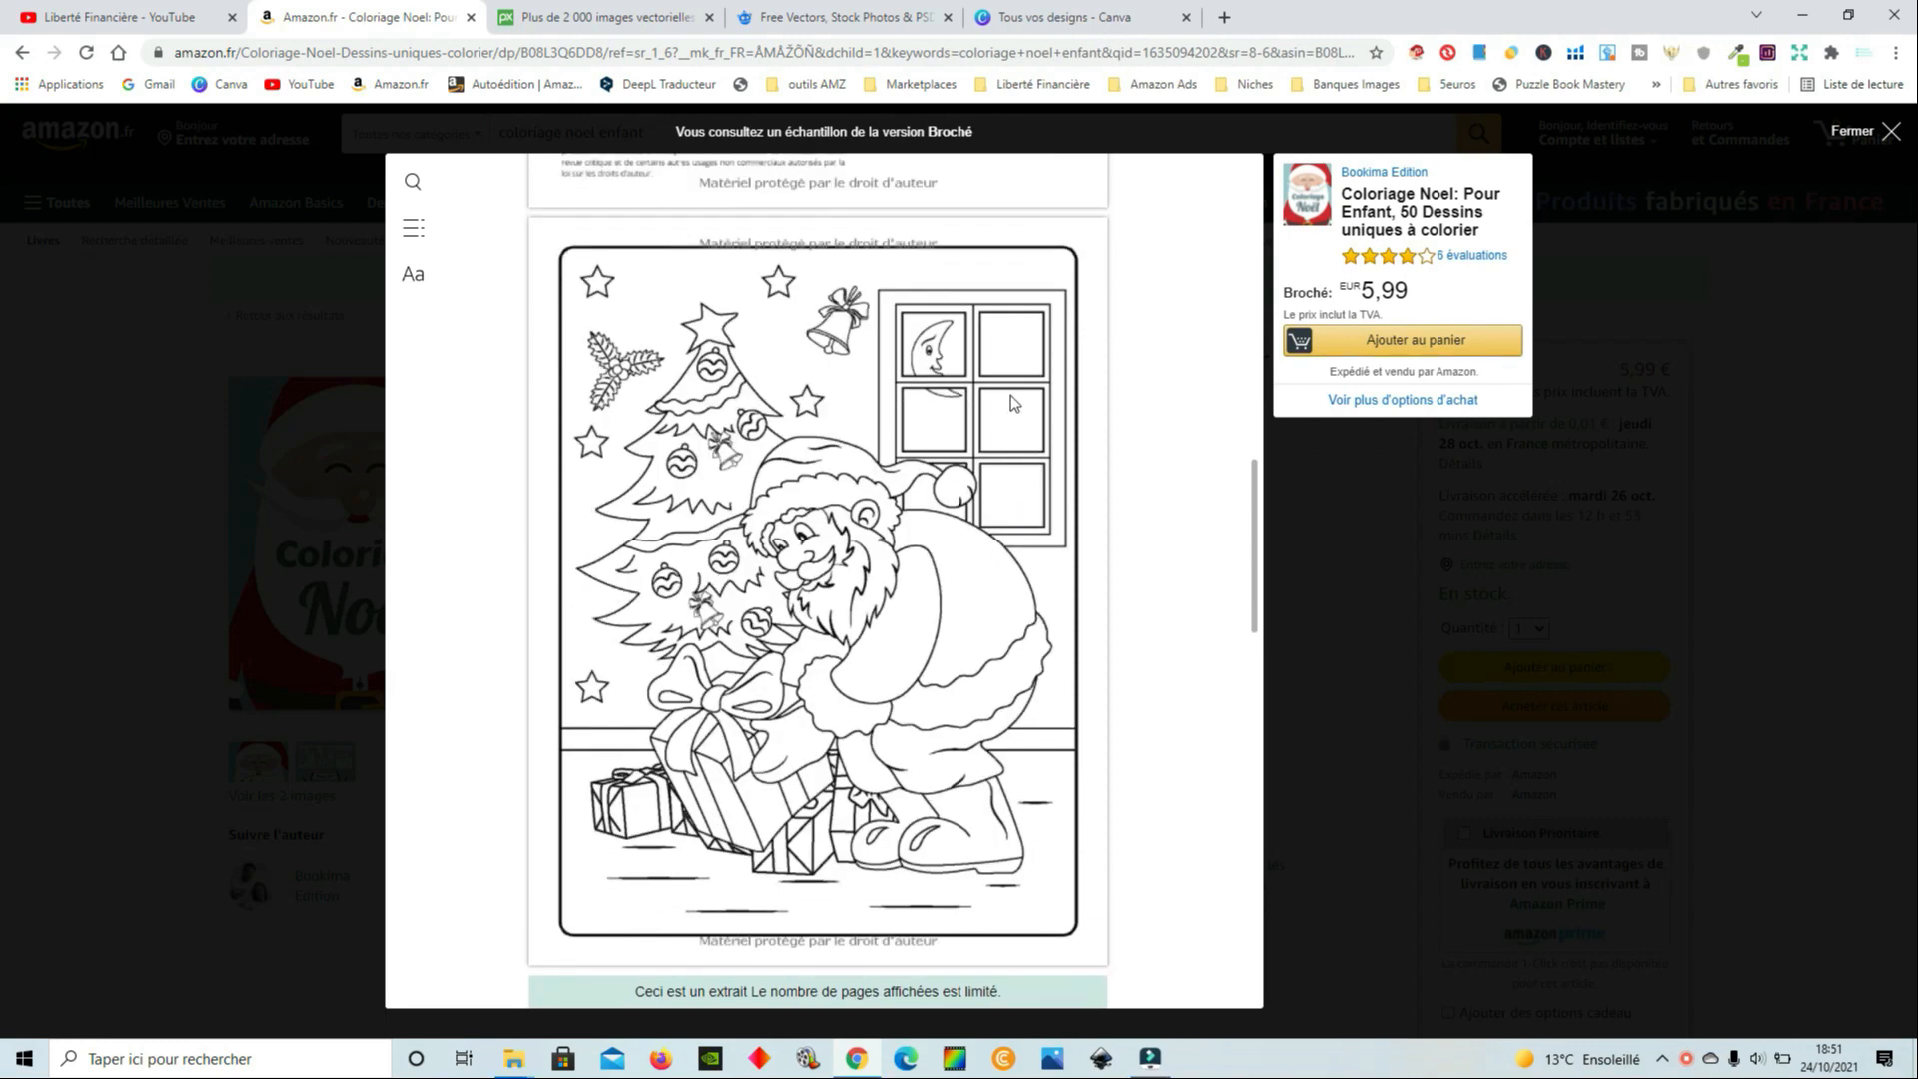
pyautogui.scroll(-1, 1010, 393)
pyautogui.scroll(-7, 1009, 398)
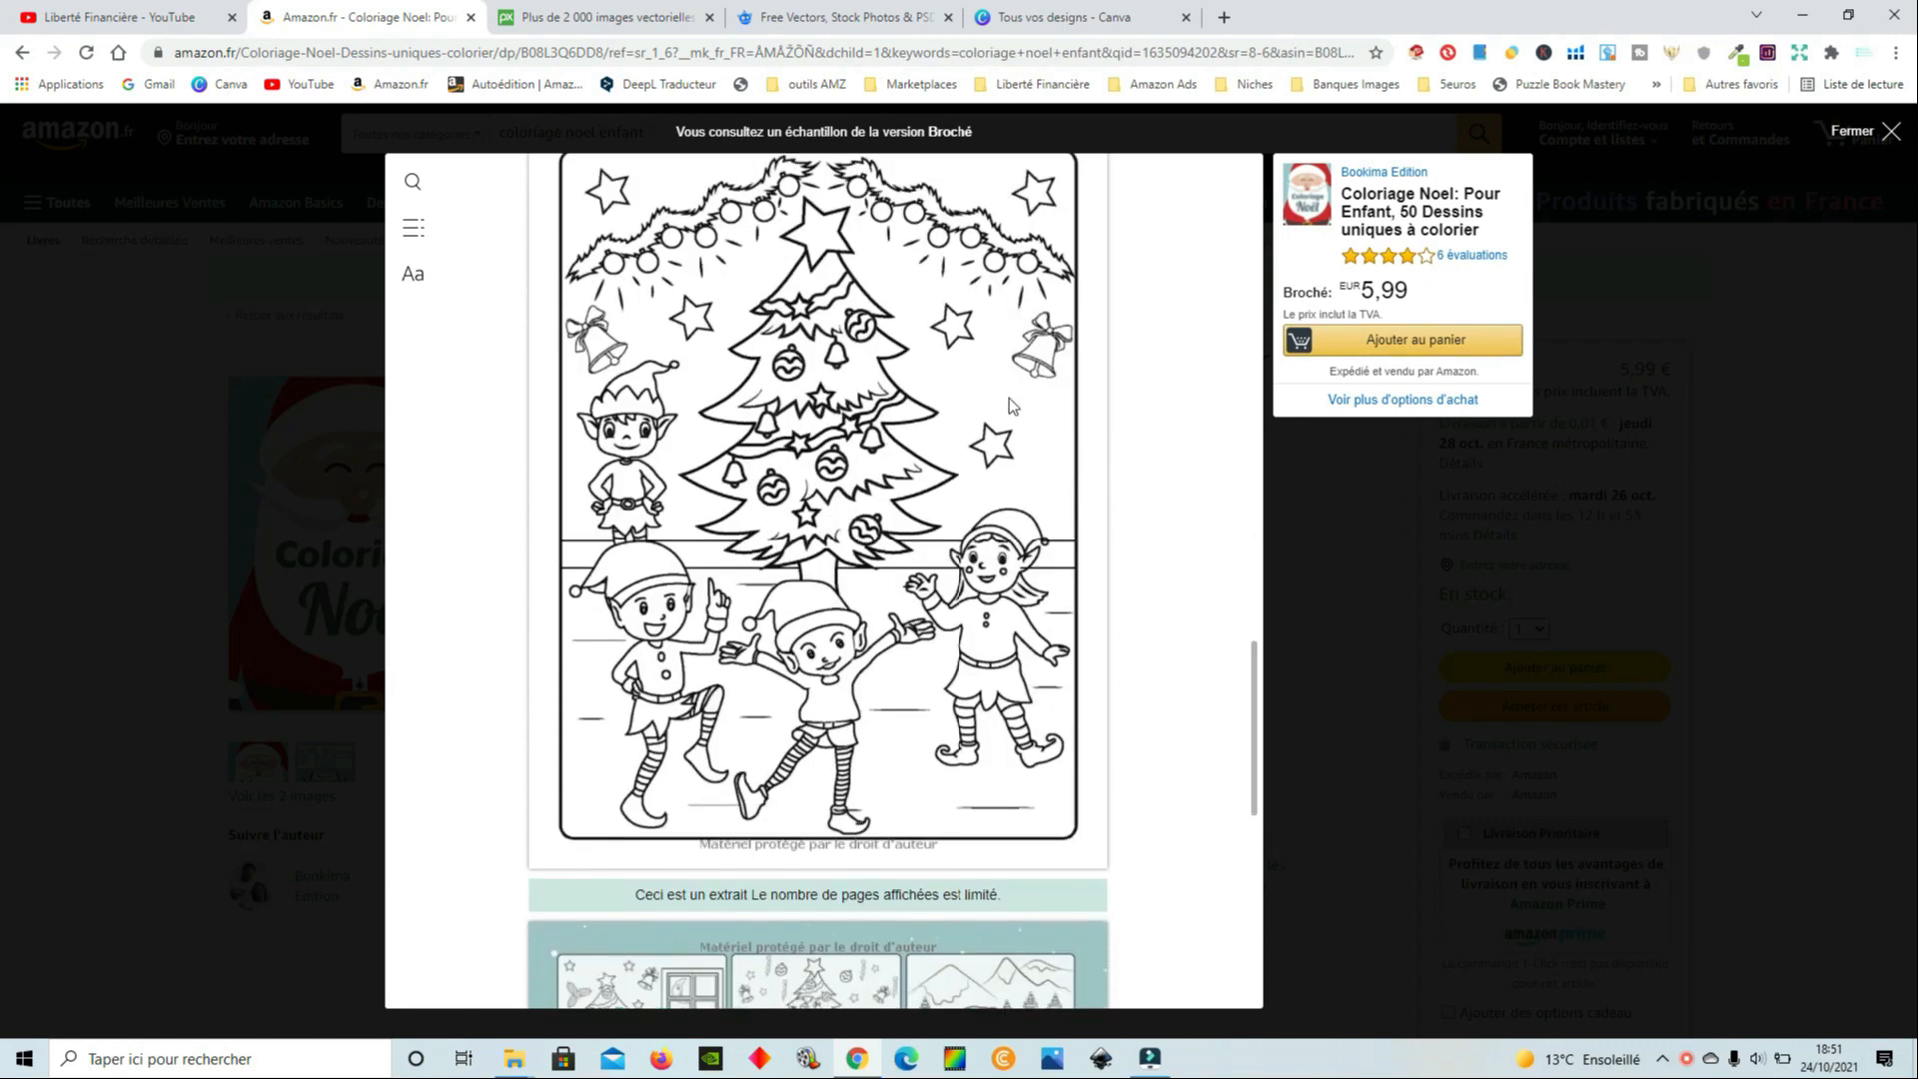
pyautogui.scroll(-6, 1009, 398)
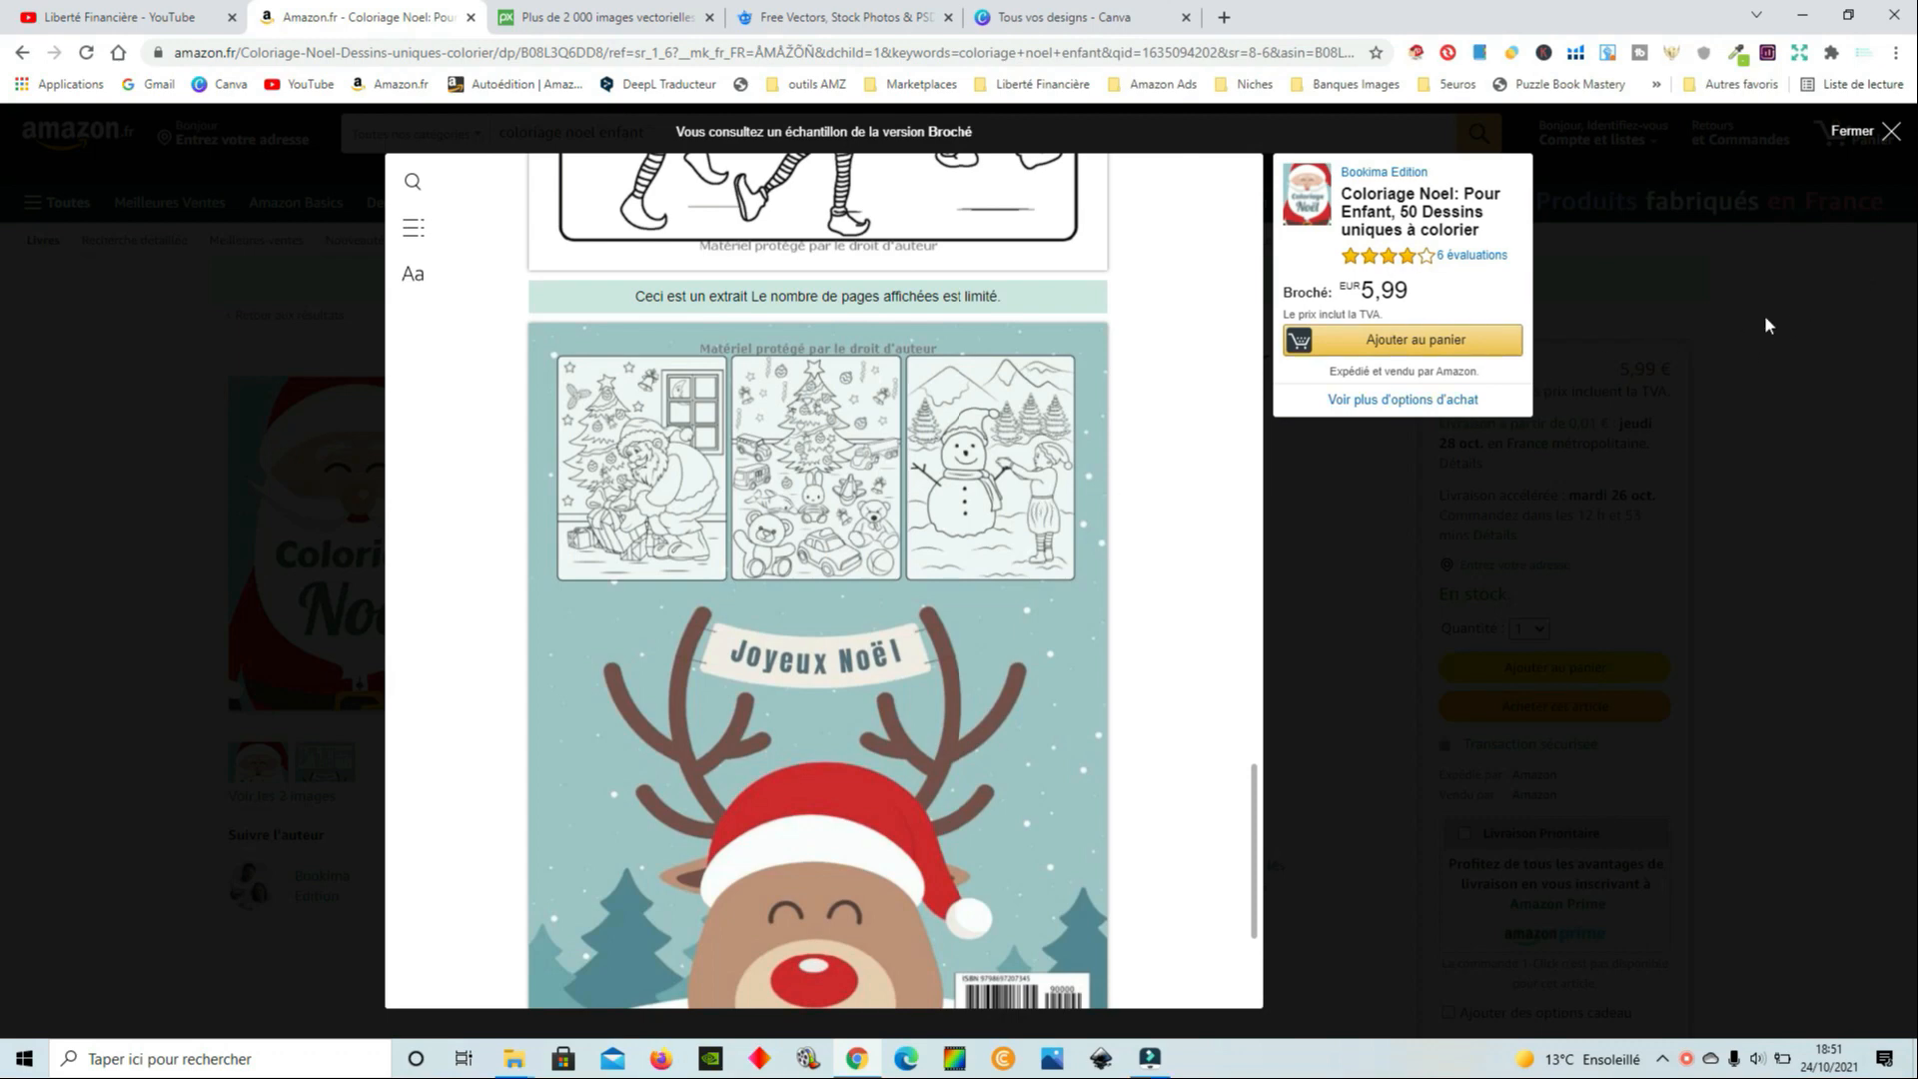
pyautogui.click(1889, 129)
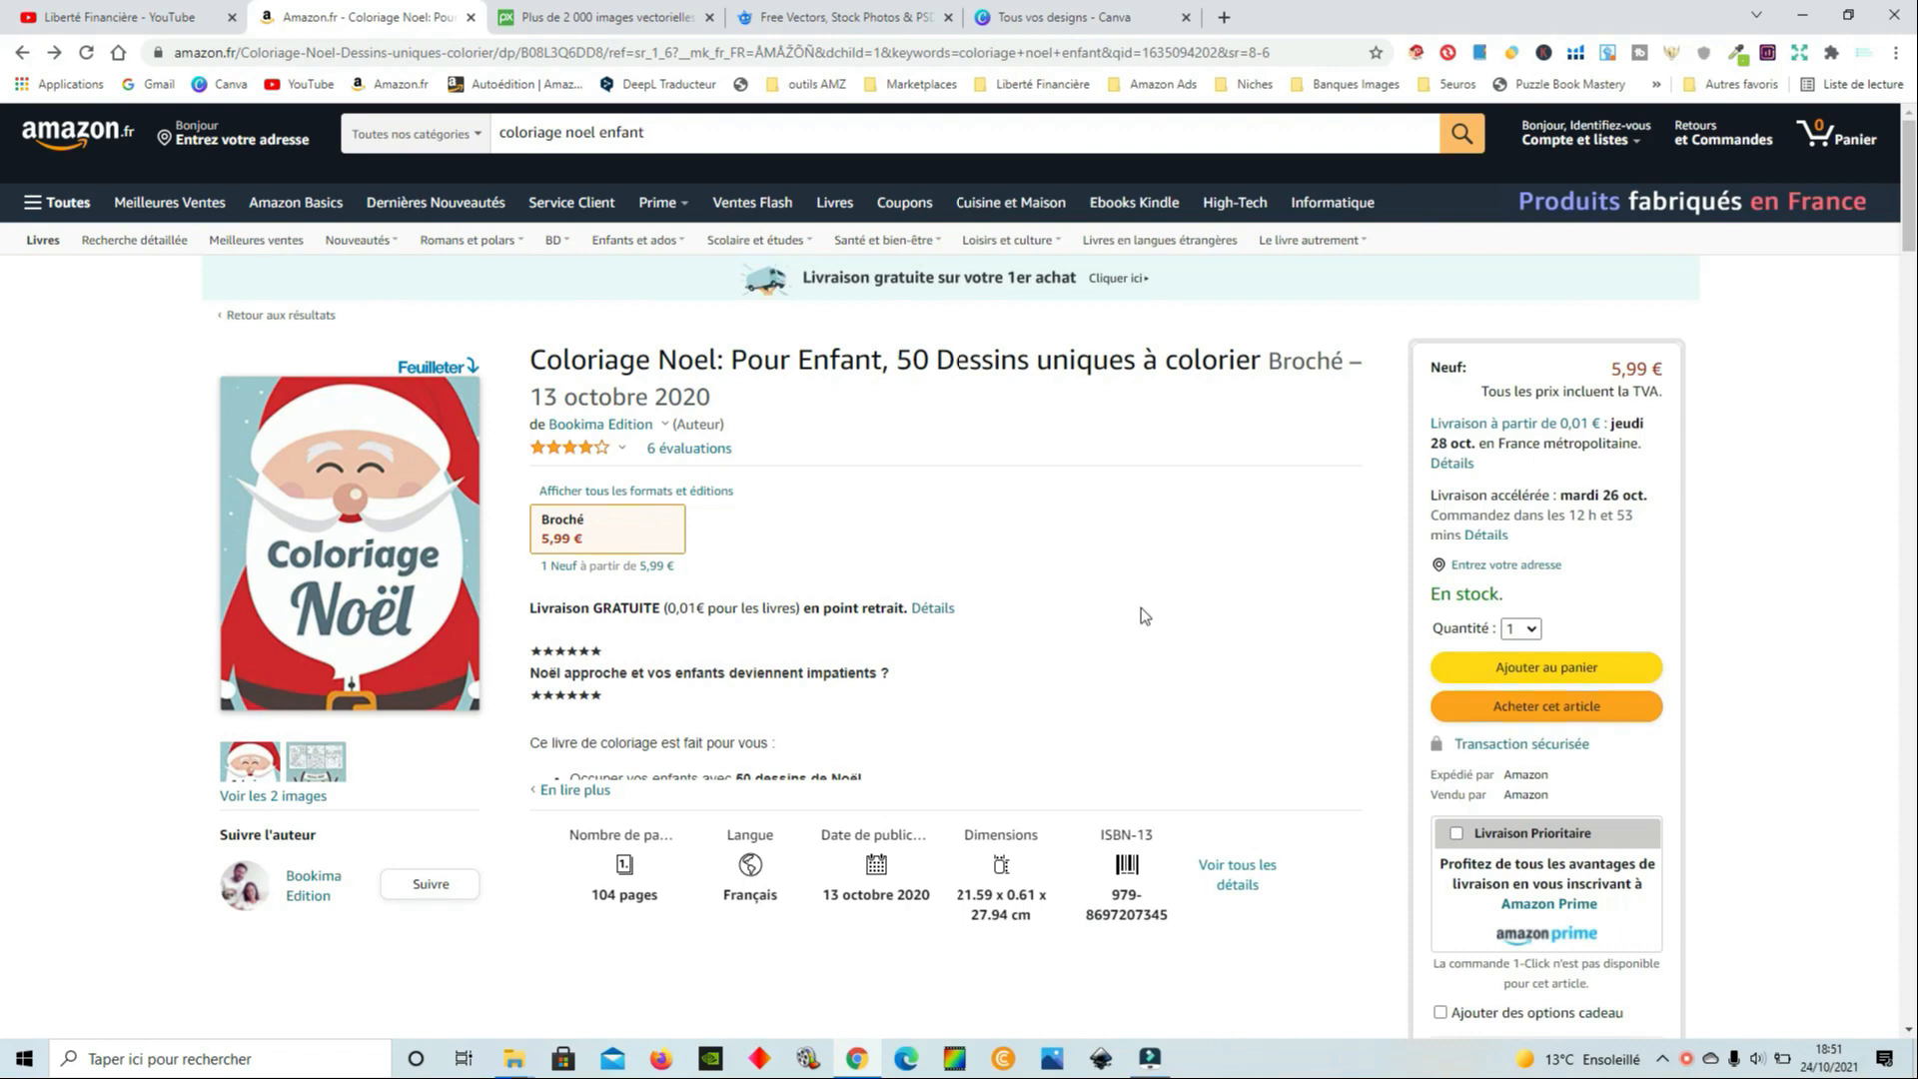
# Switch to Pixabay and look through page 3 of the "noël" vector image results for drawings suited to a colouring book
pyautogui.click(603, 20)
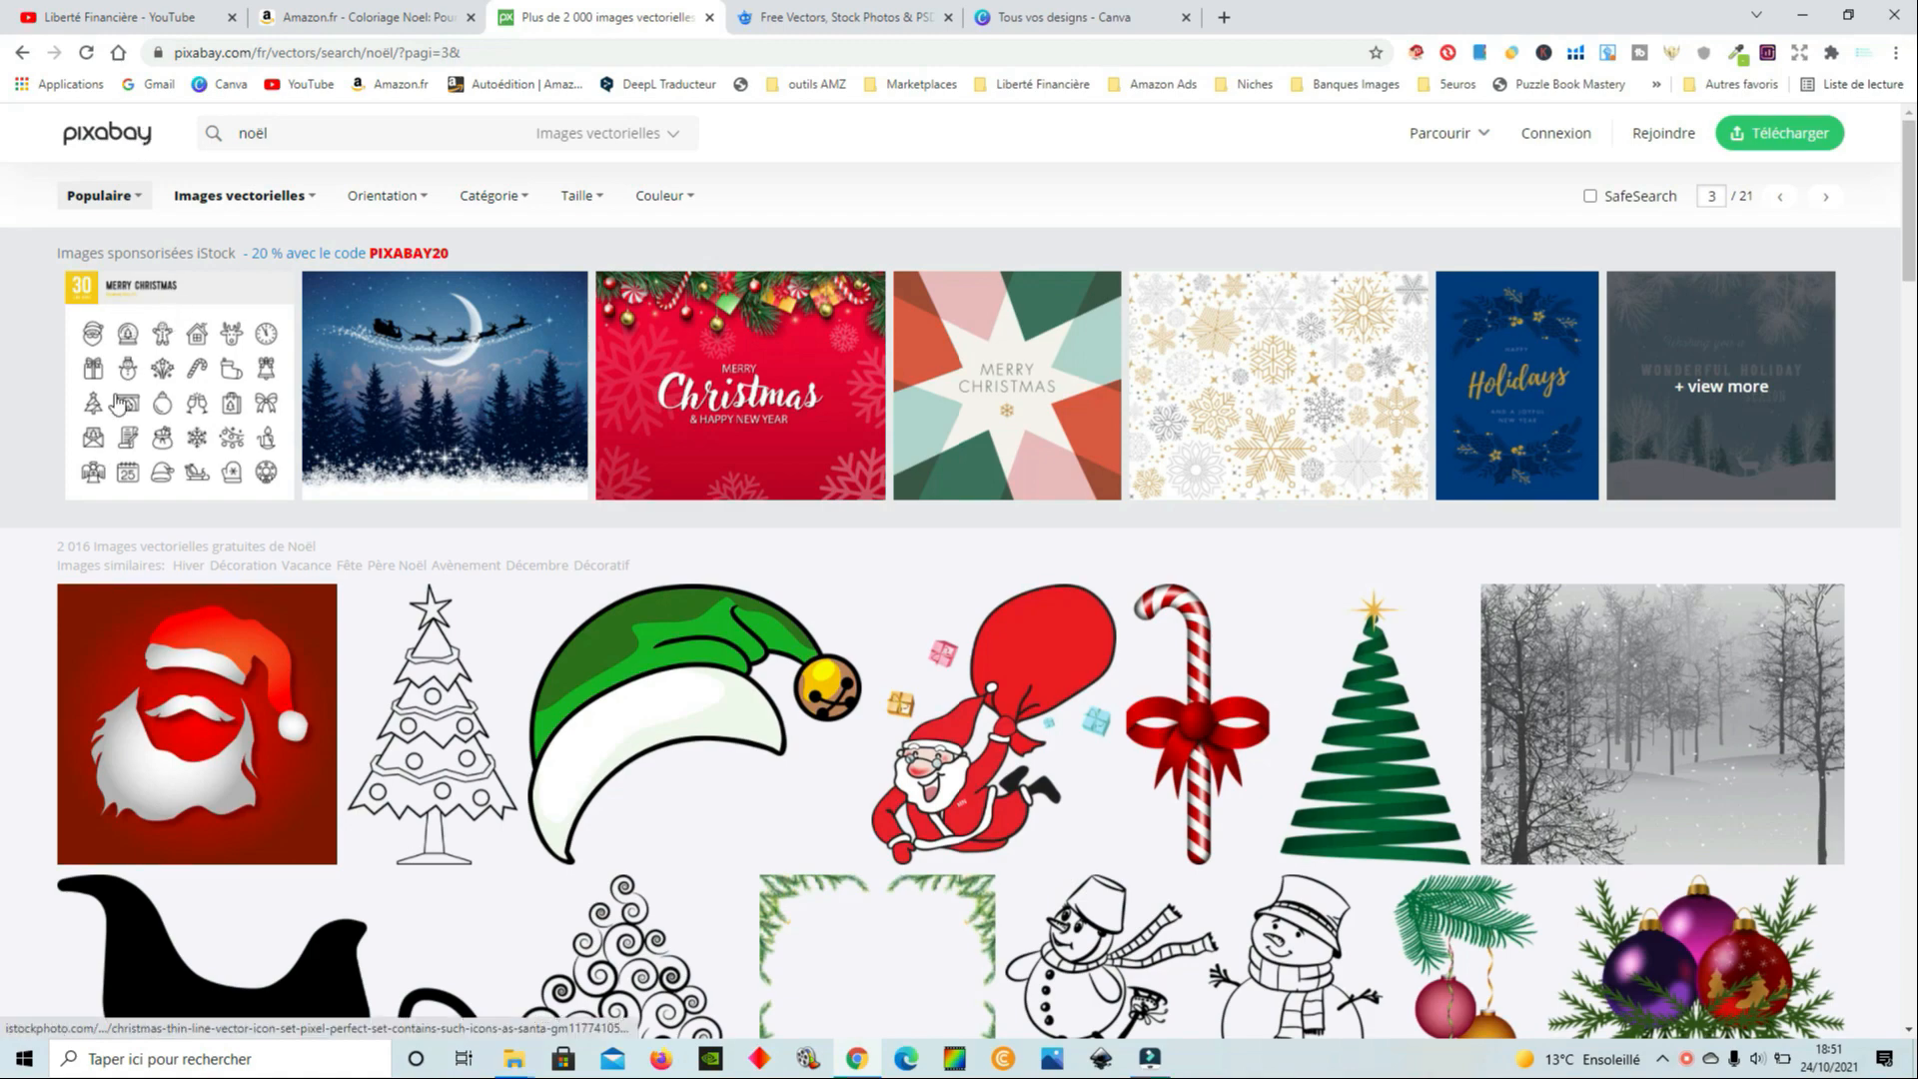
pyautogui.scroll(-3, 959, 529)
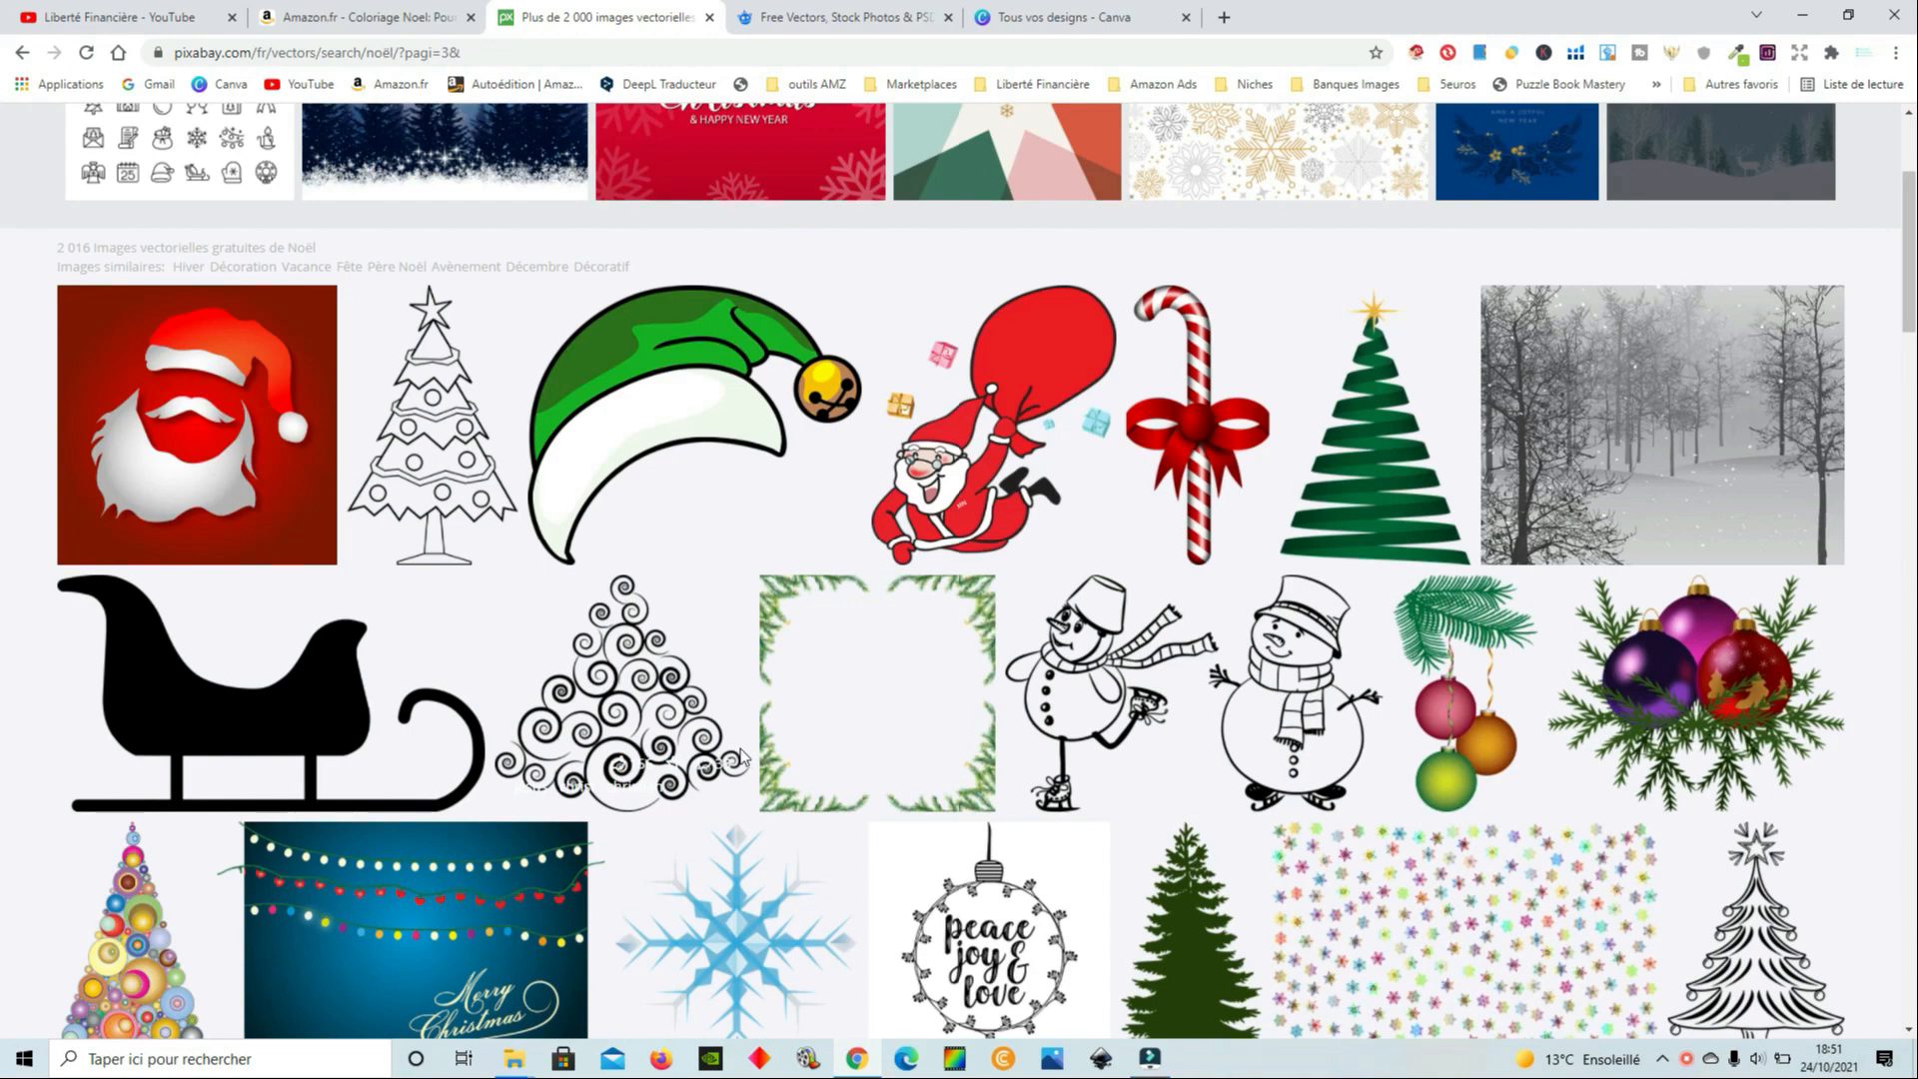
pyautogui.scroll(1, 1584, 831)
pyautogui.scroll(-1, 1559, 831)
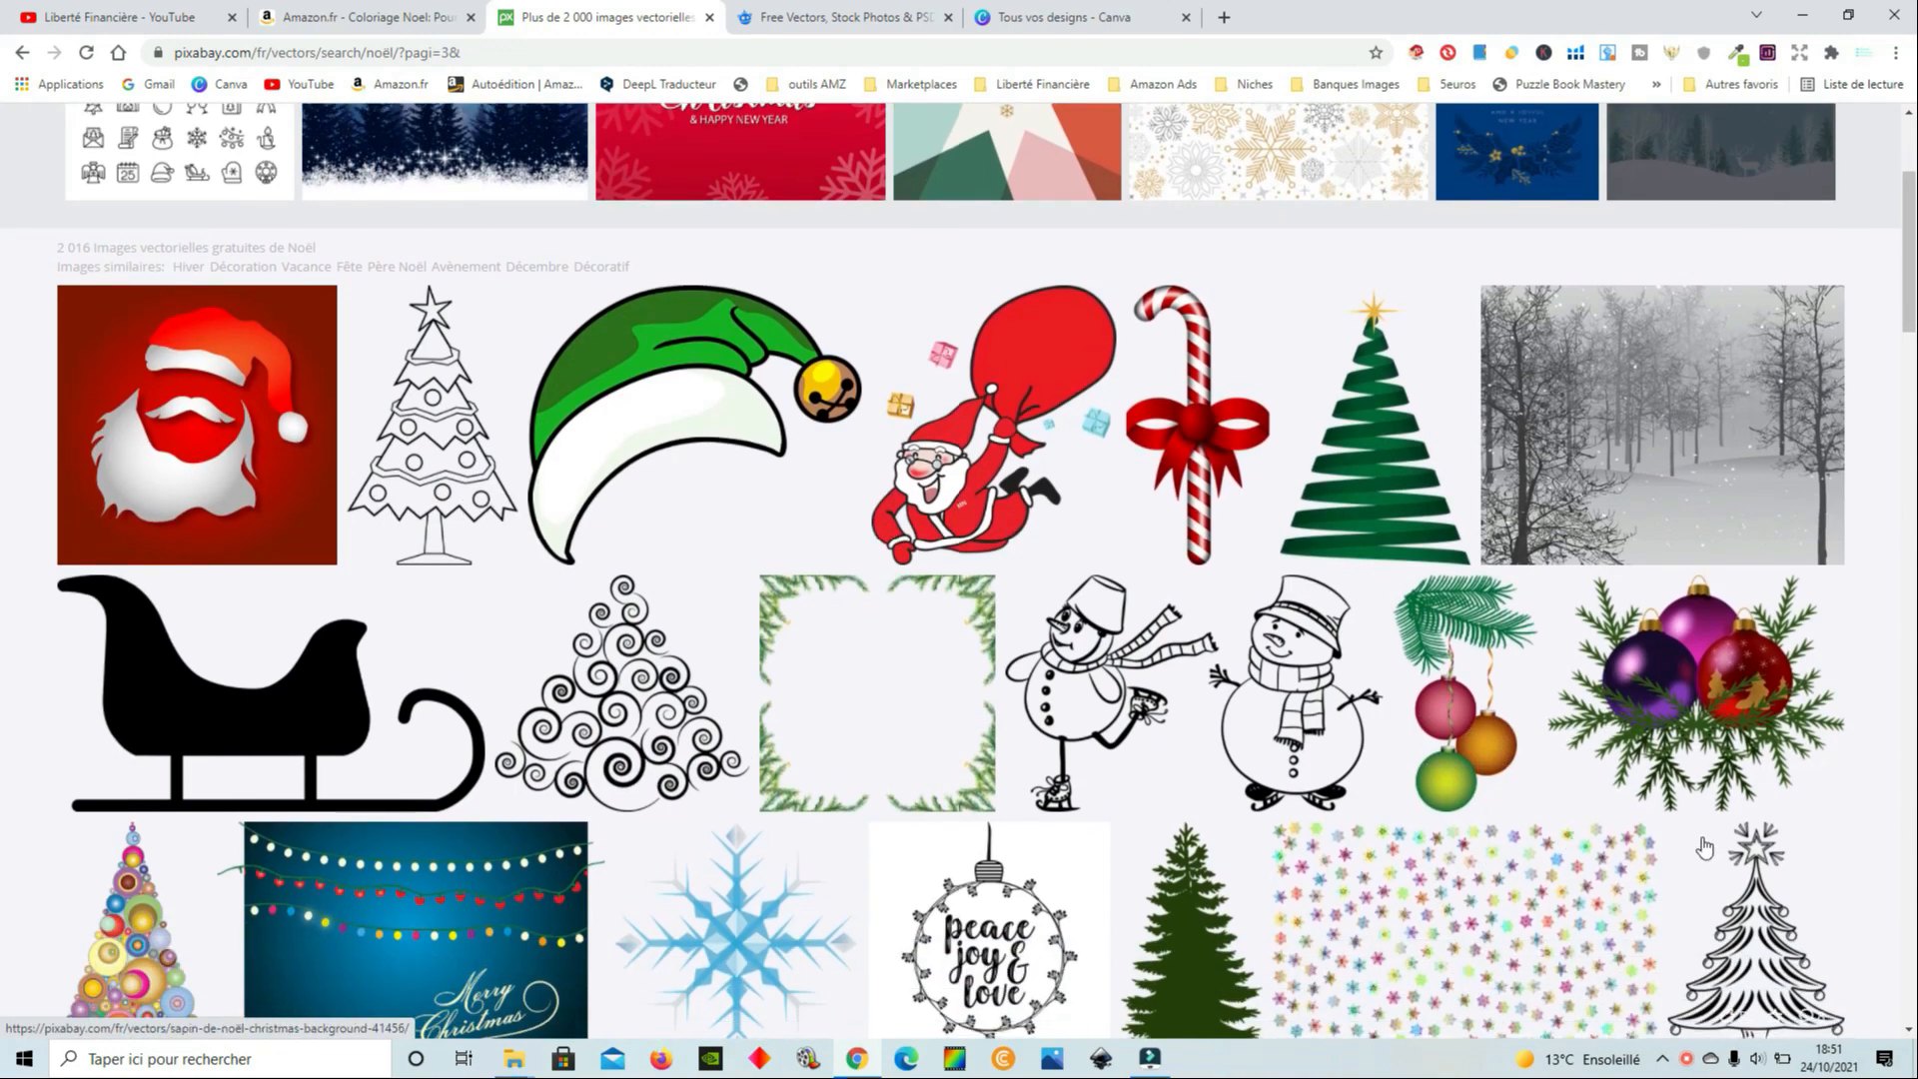
pyautogui.scroll(-3, 1704, 848)
pyautogui.scroll(2, 896, 523)
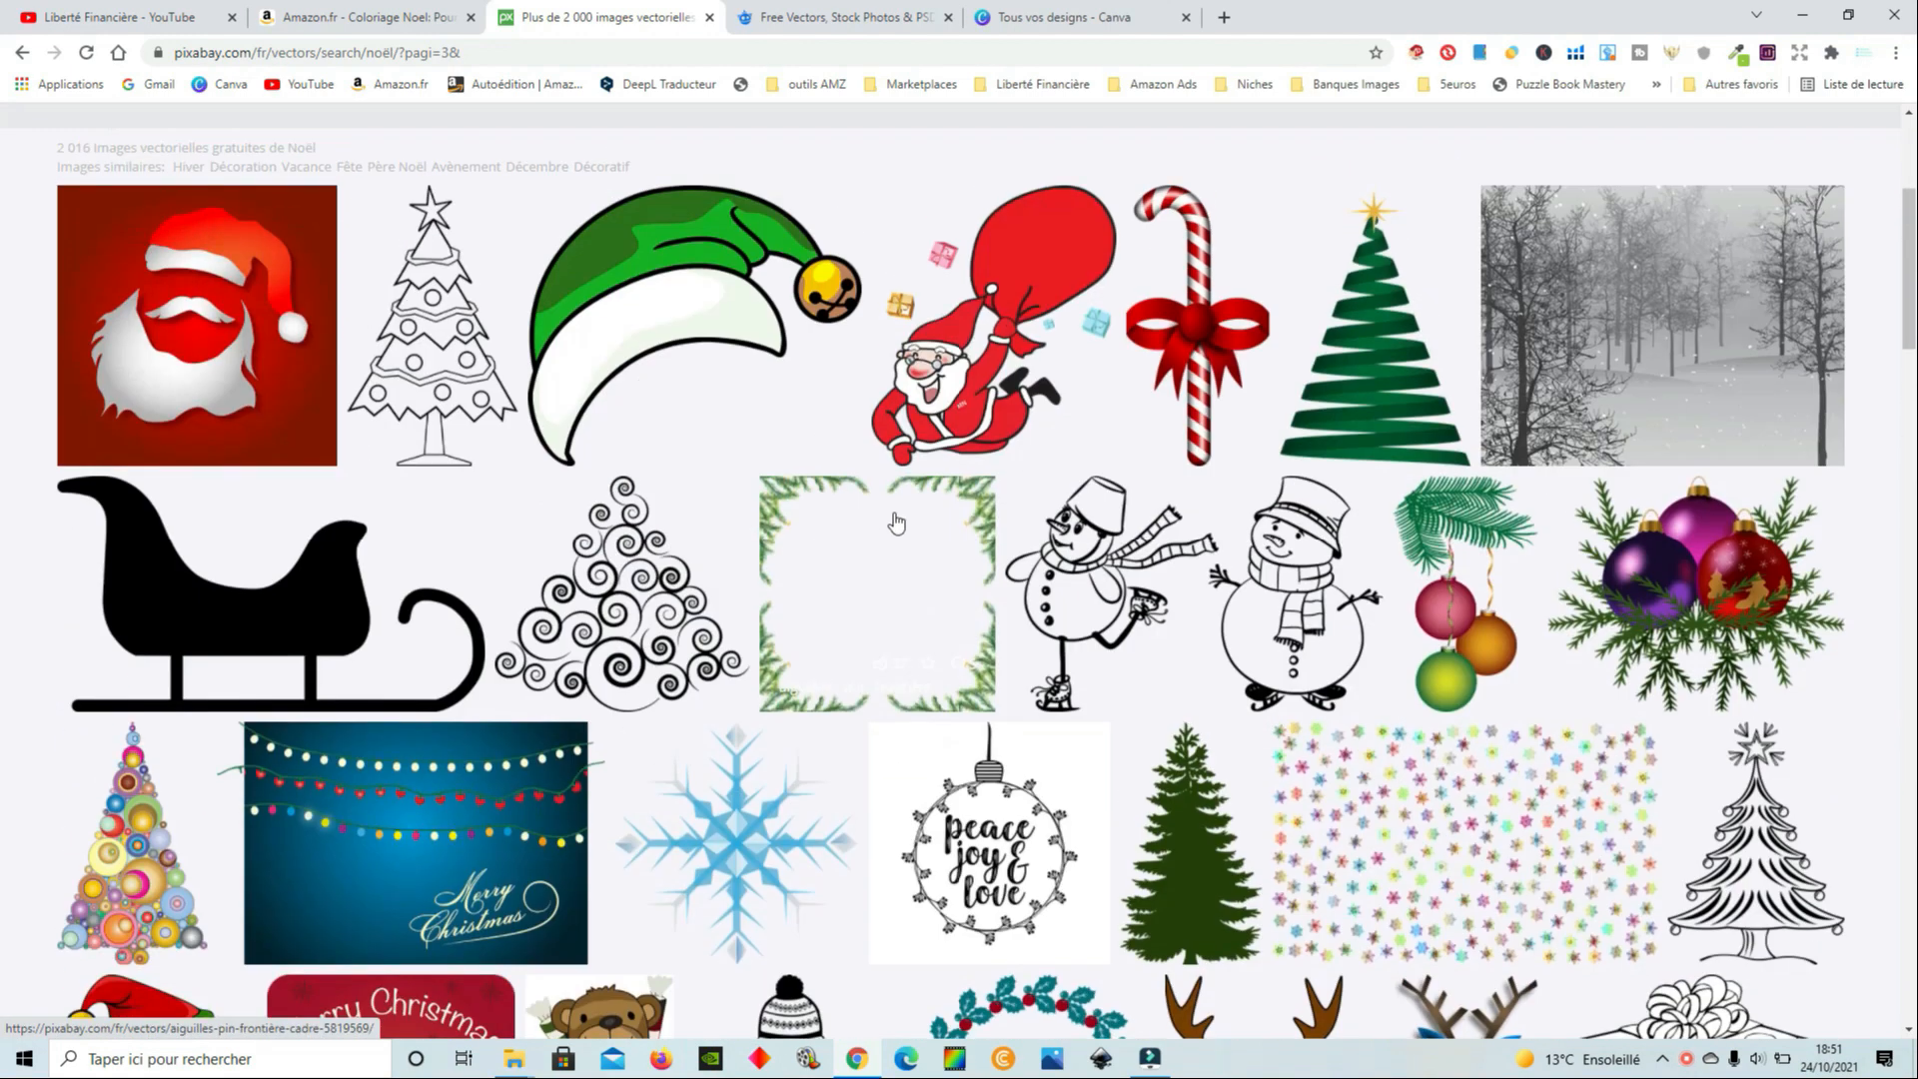
pyautogui.scroll(-4, 1406, 621)
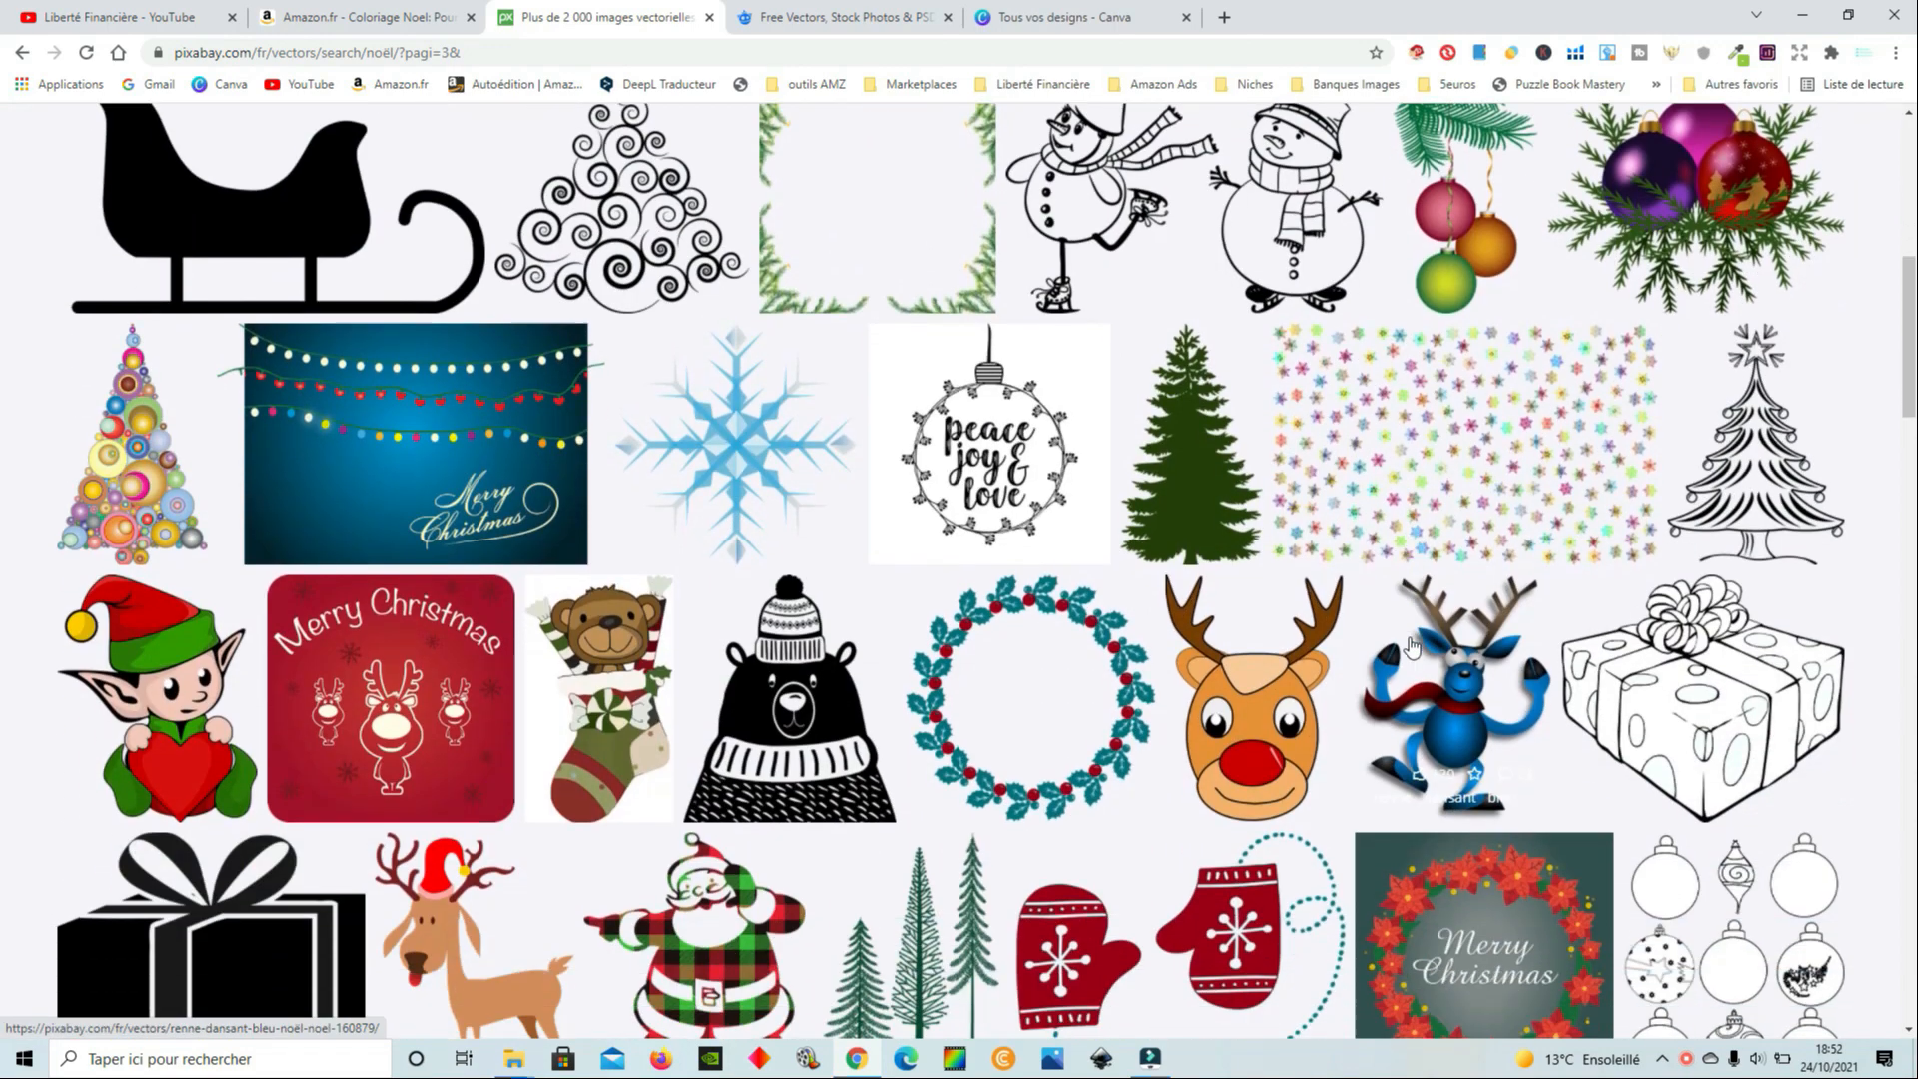
pyautogui.scroll(-1, 1409, 644)
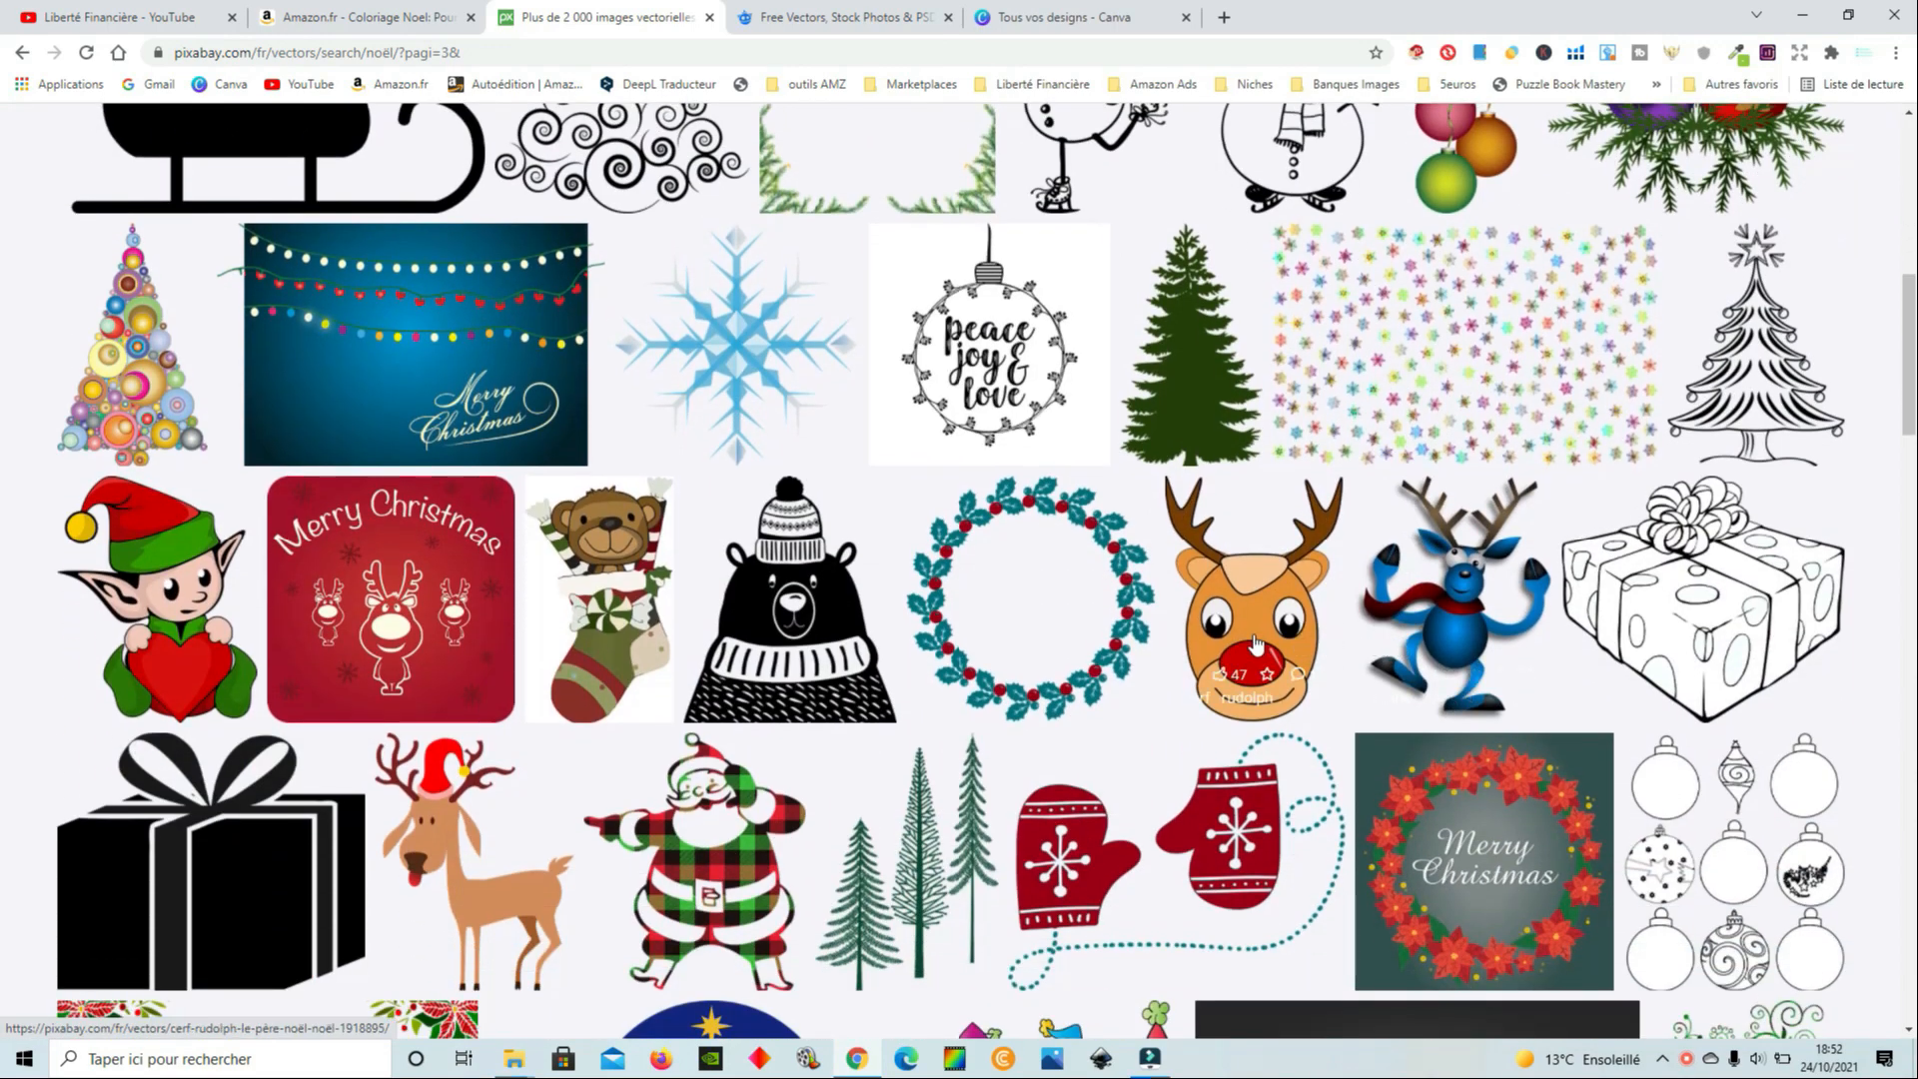
pyautogui.scroll(4, 987, 644)
pyautogui.scroll(2, 1369, 656)
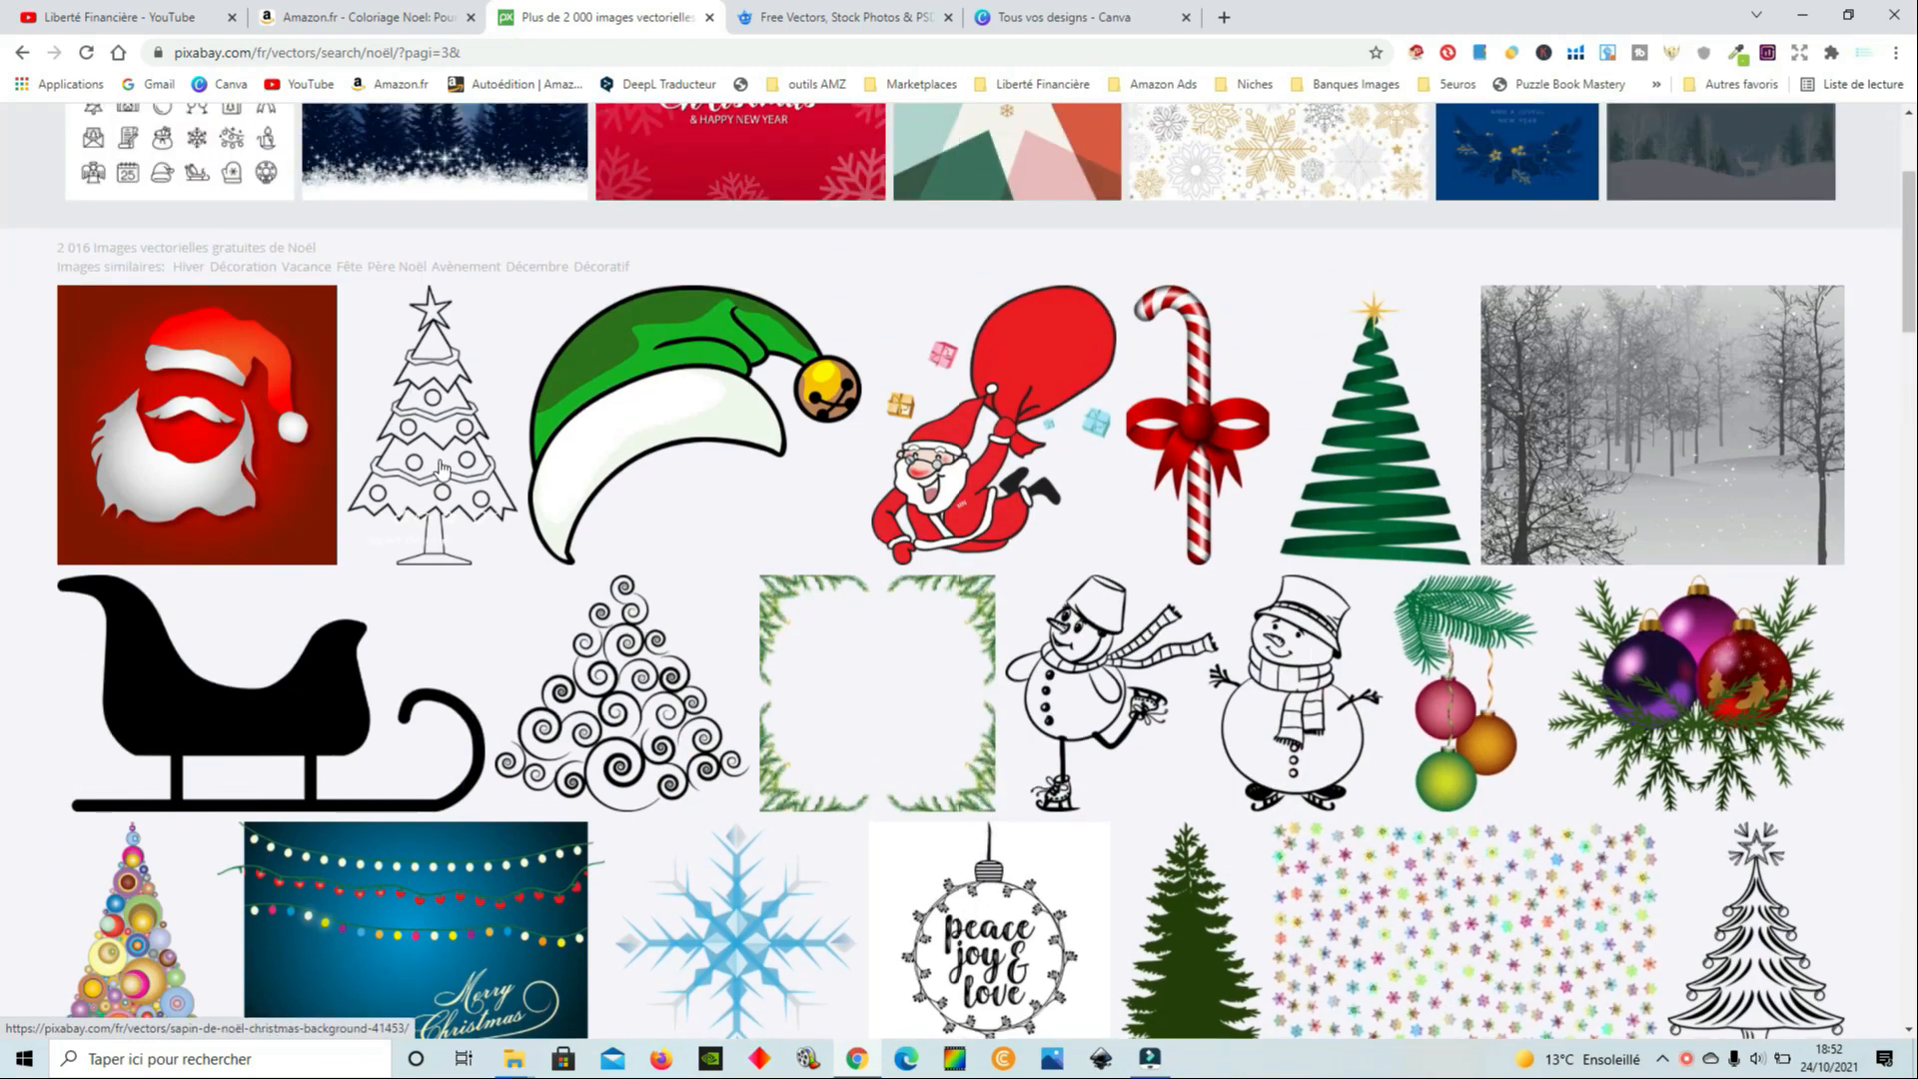
pyautogui.scroll(-7, 1507, 723)
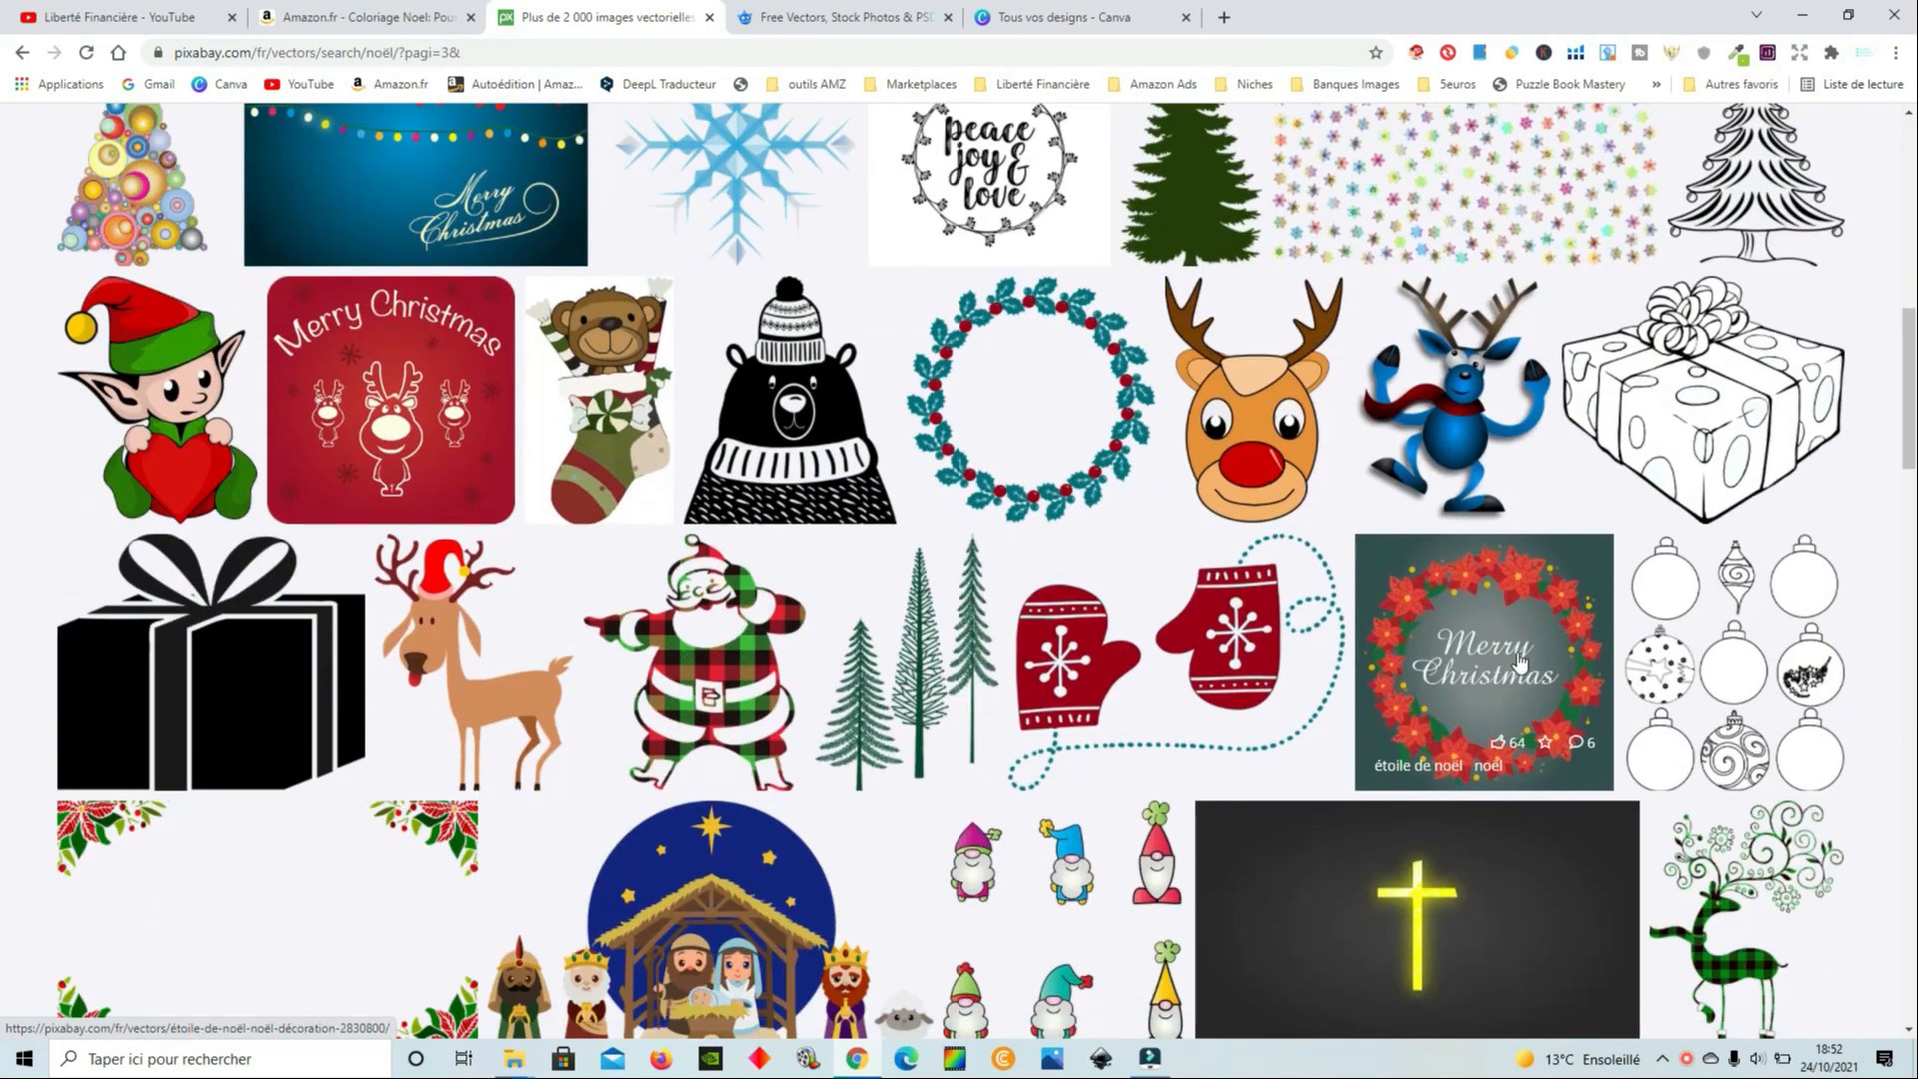
pyautogui.scroll(-11, 1519, 659)
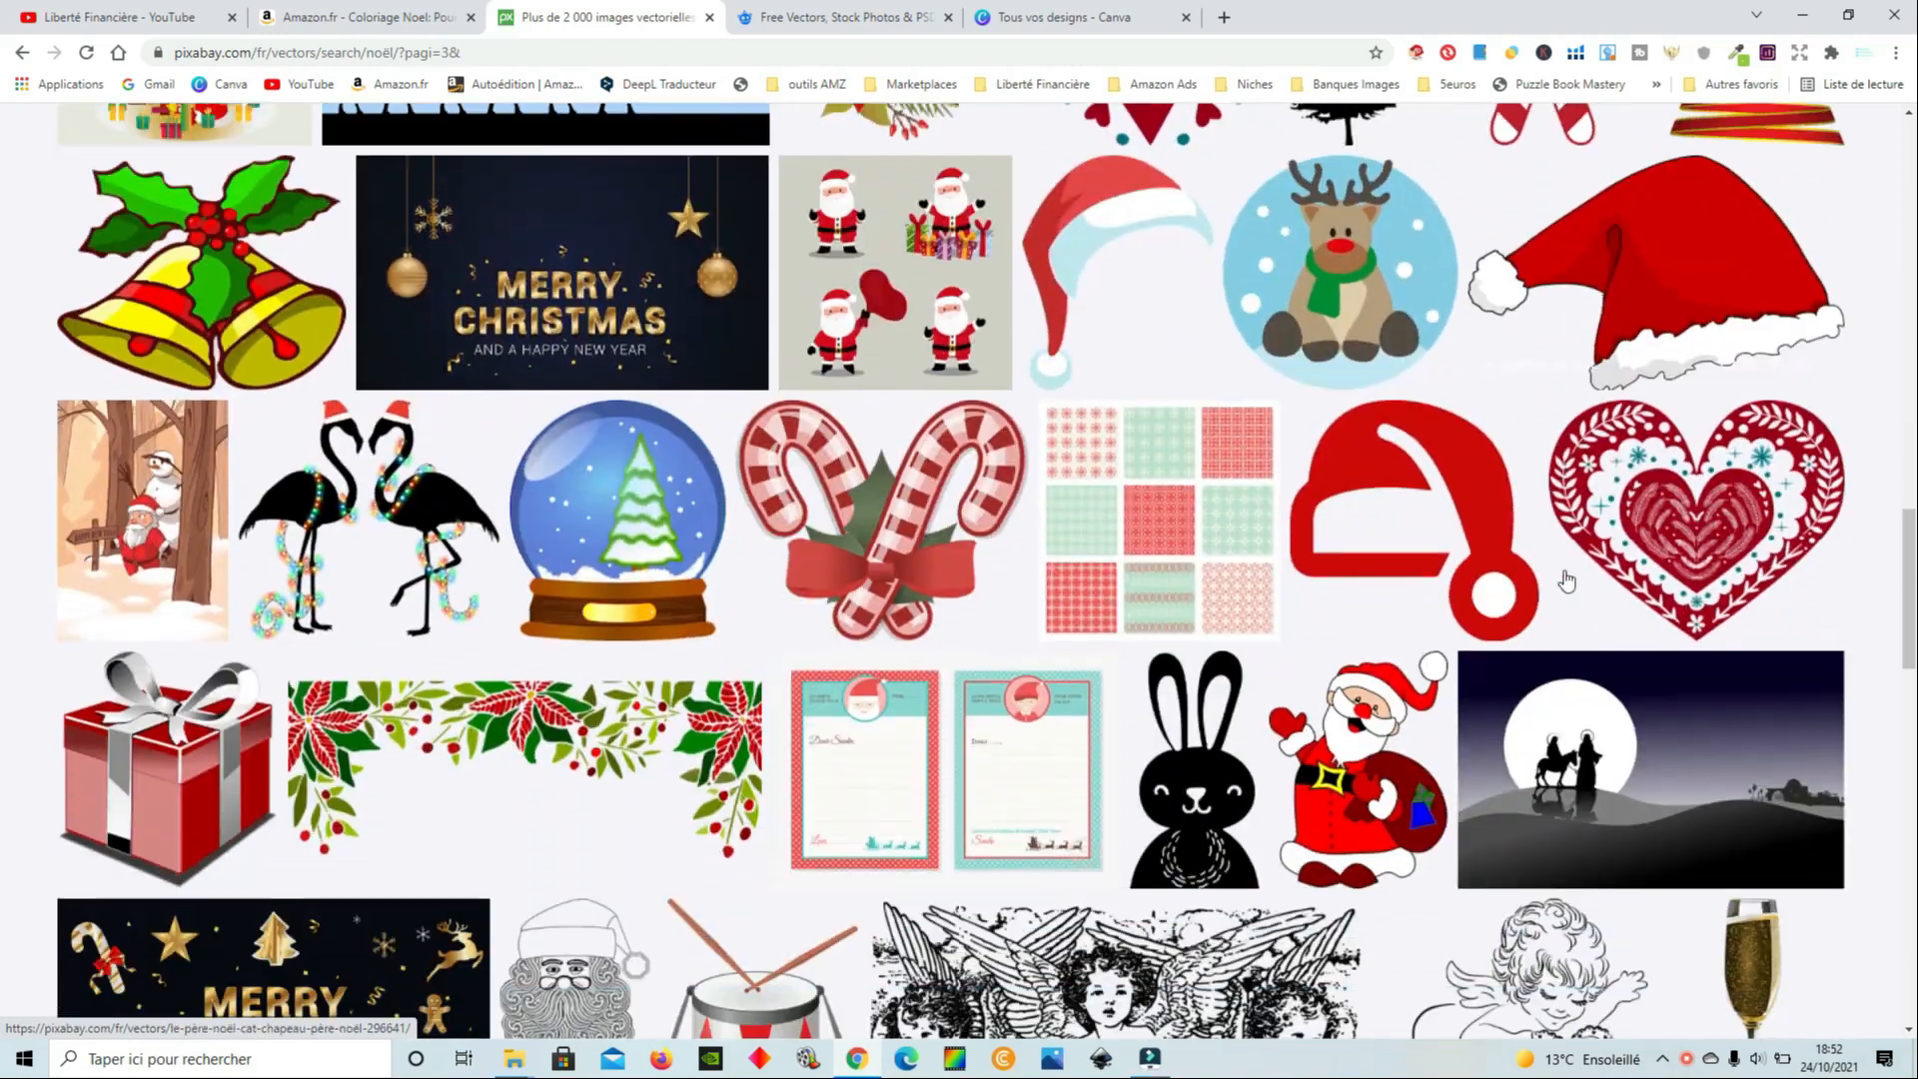
pyautogui.scroll(-7, 1565, 579)
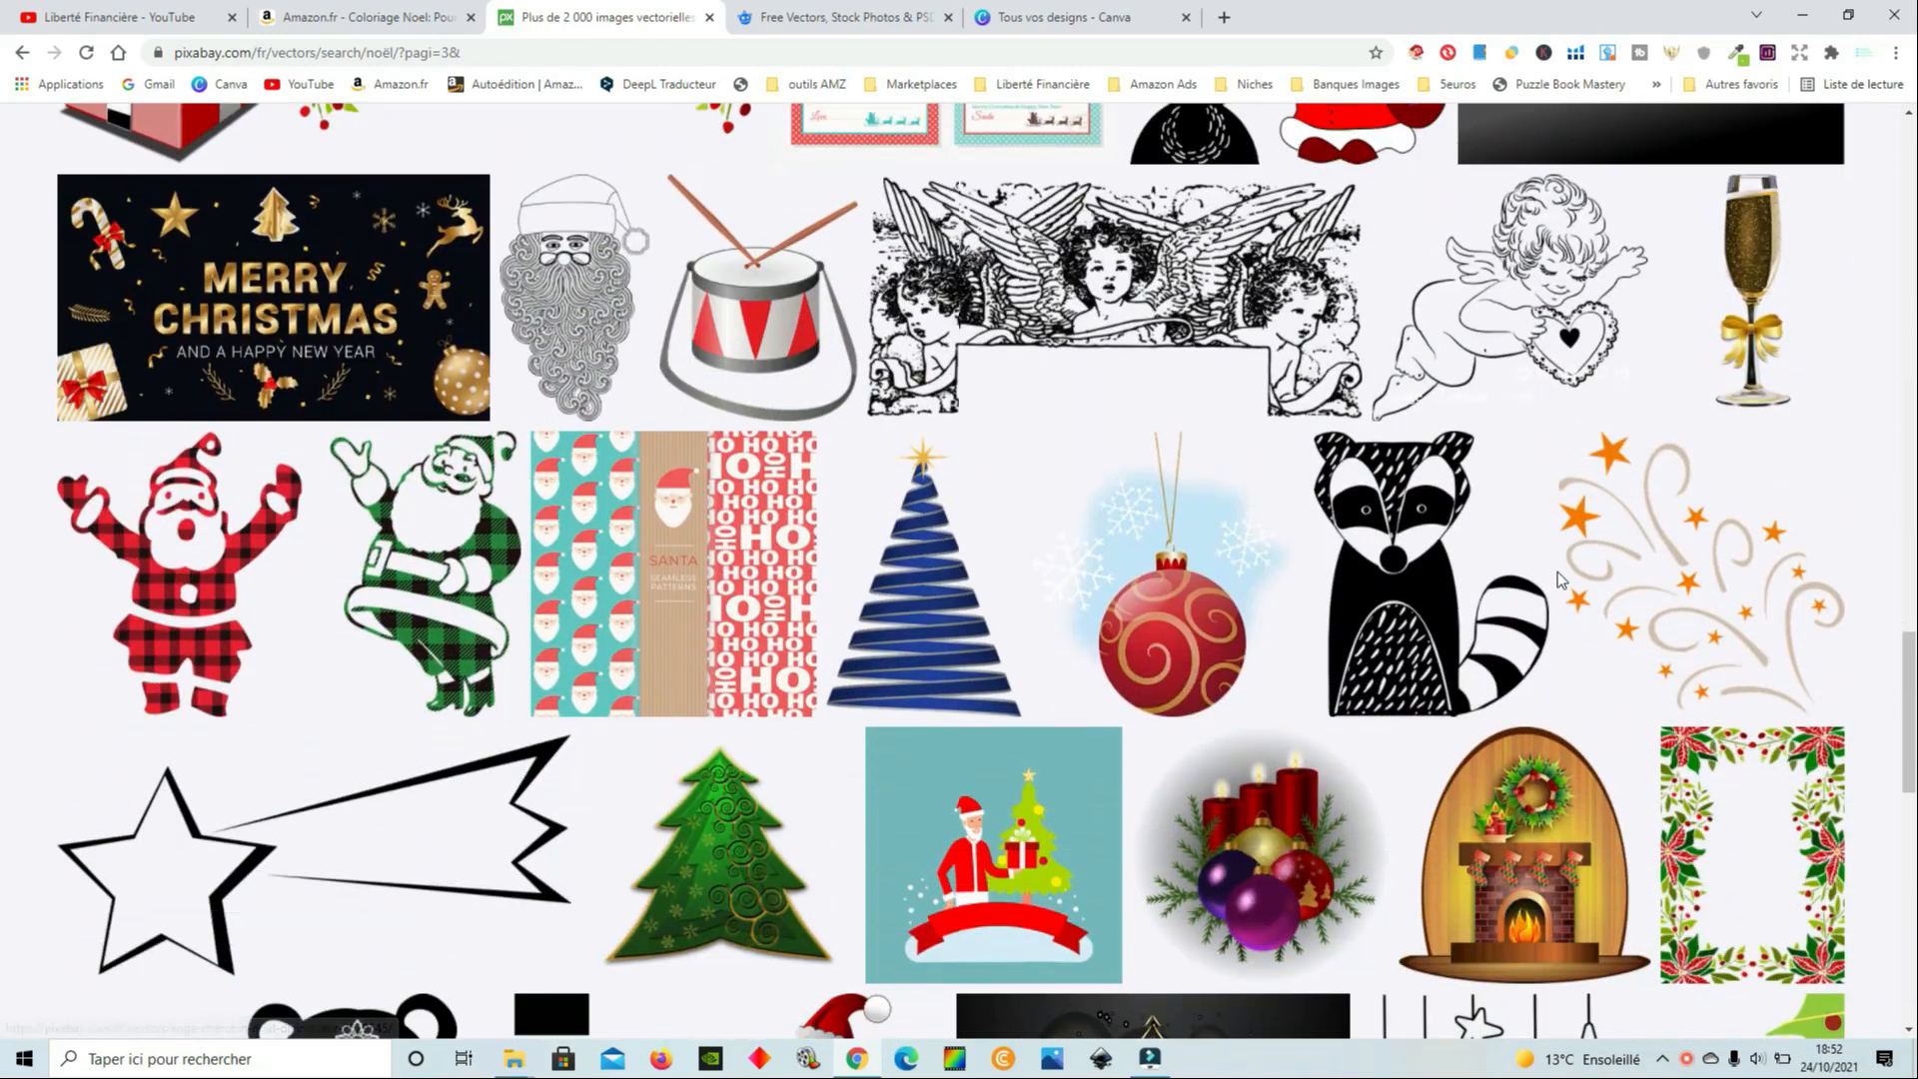
pyautogui.scroll(-6, 1556, 572)
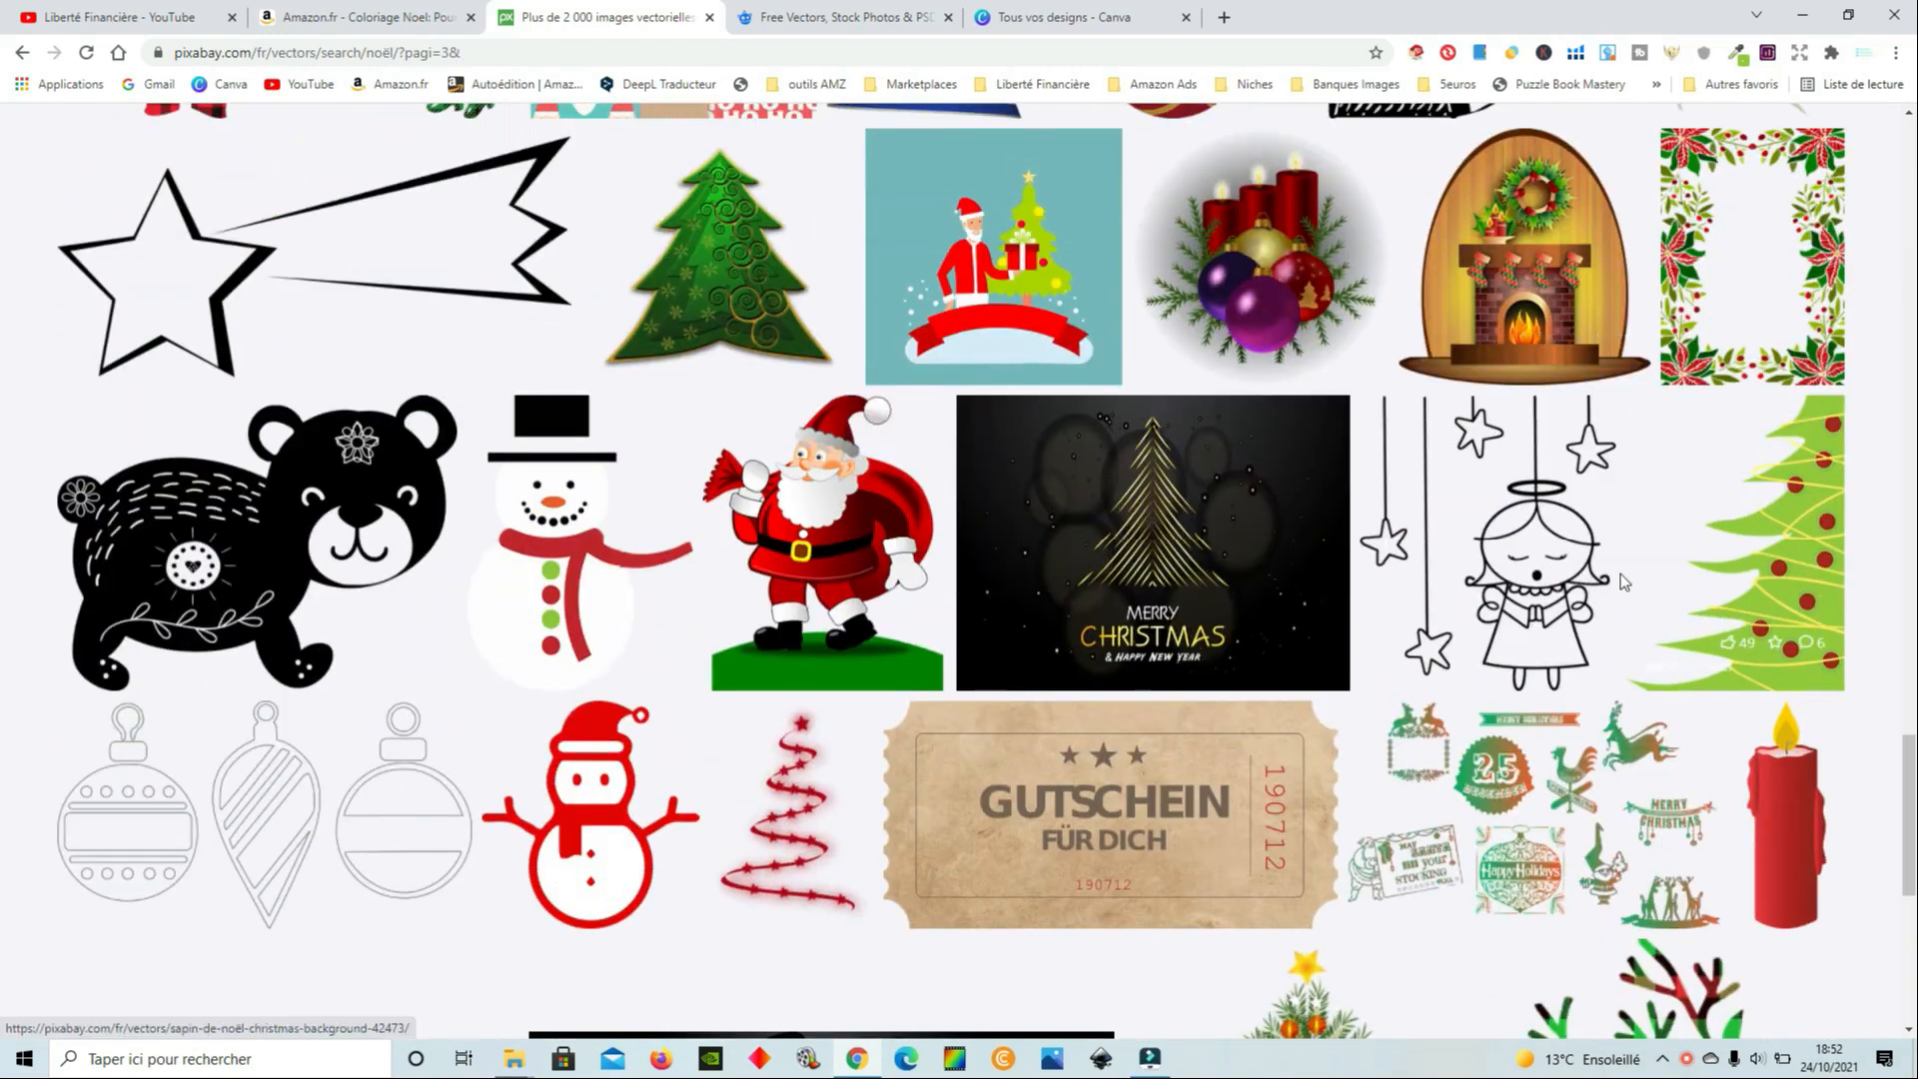
pyautogui.scroll(-7, 1620, 579)
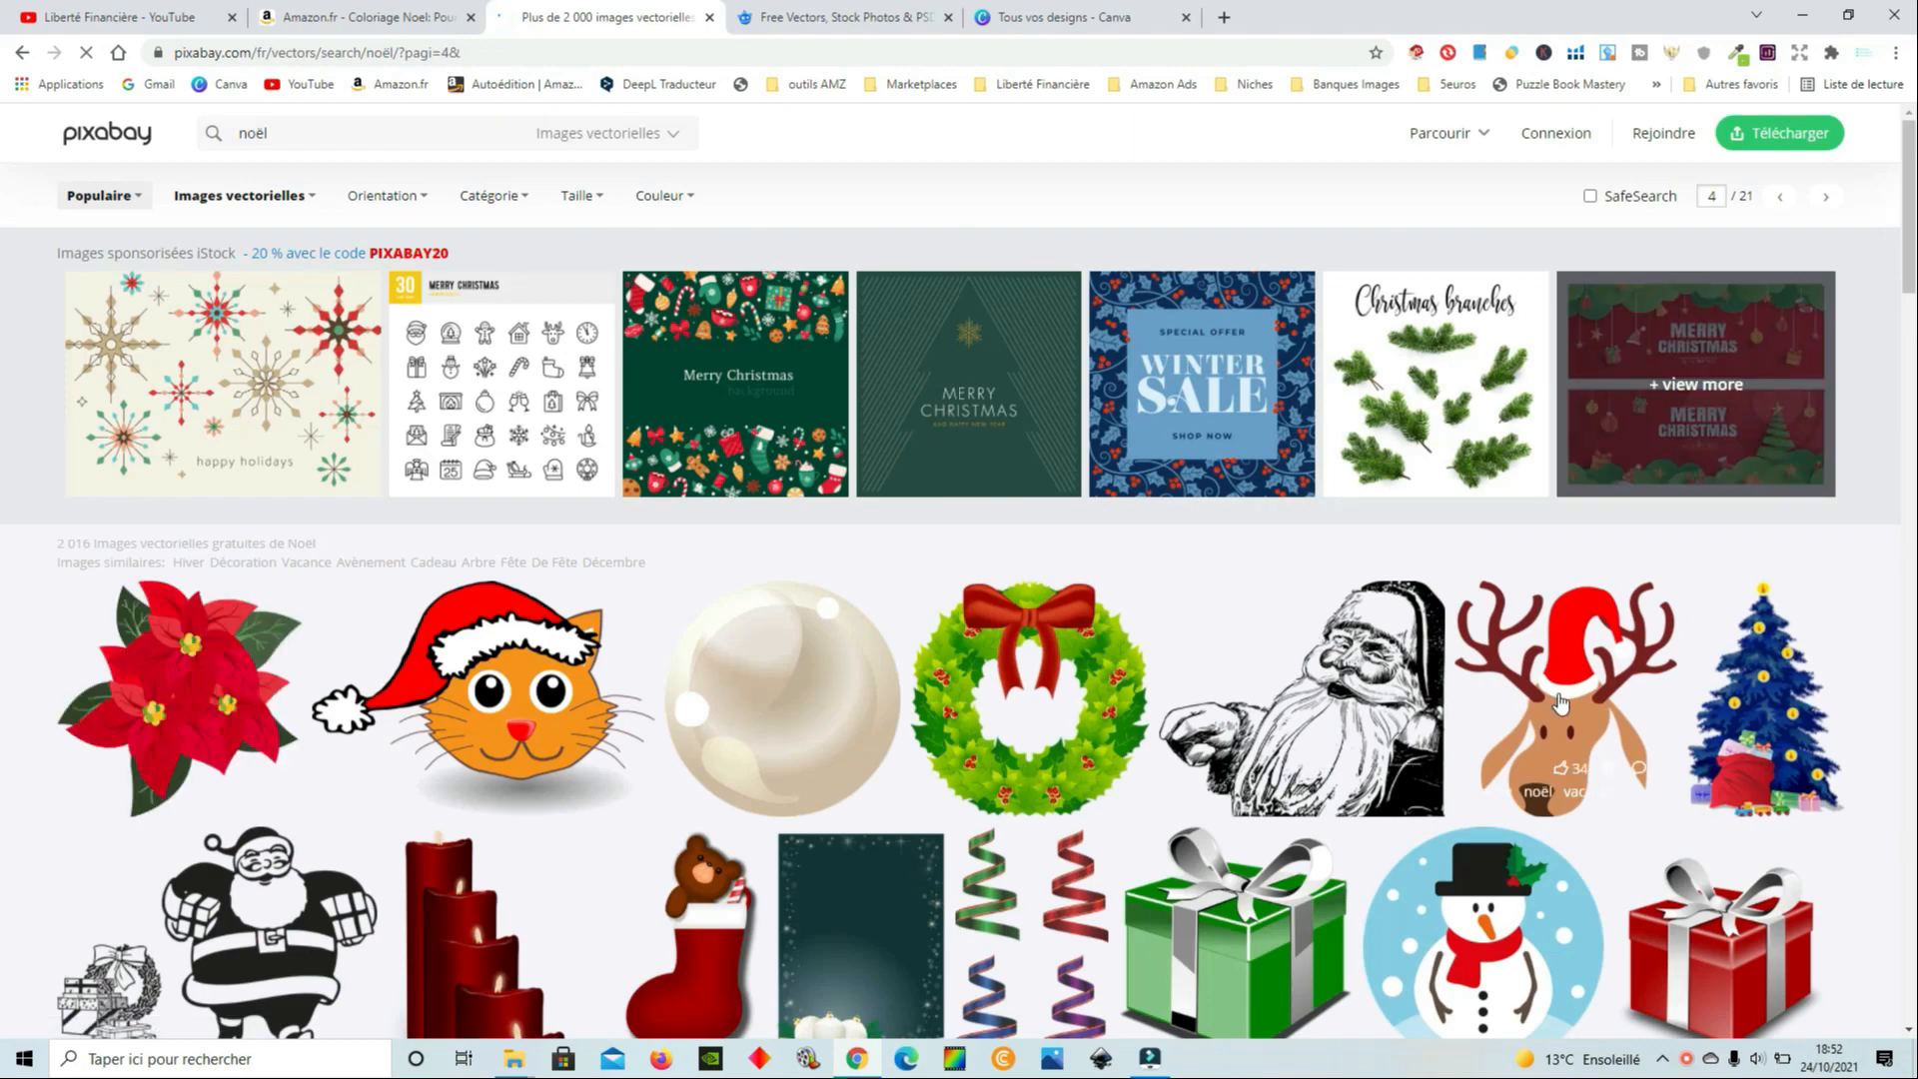
# Examine the Christmas vector images on page 4 of the Pixabay "noël" results
pyautogui.scroll(-5, 1670, 763)
pyautogui.scroll(-6, 1670, 763)
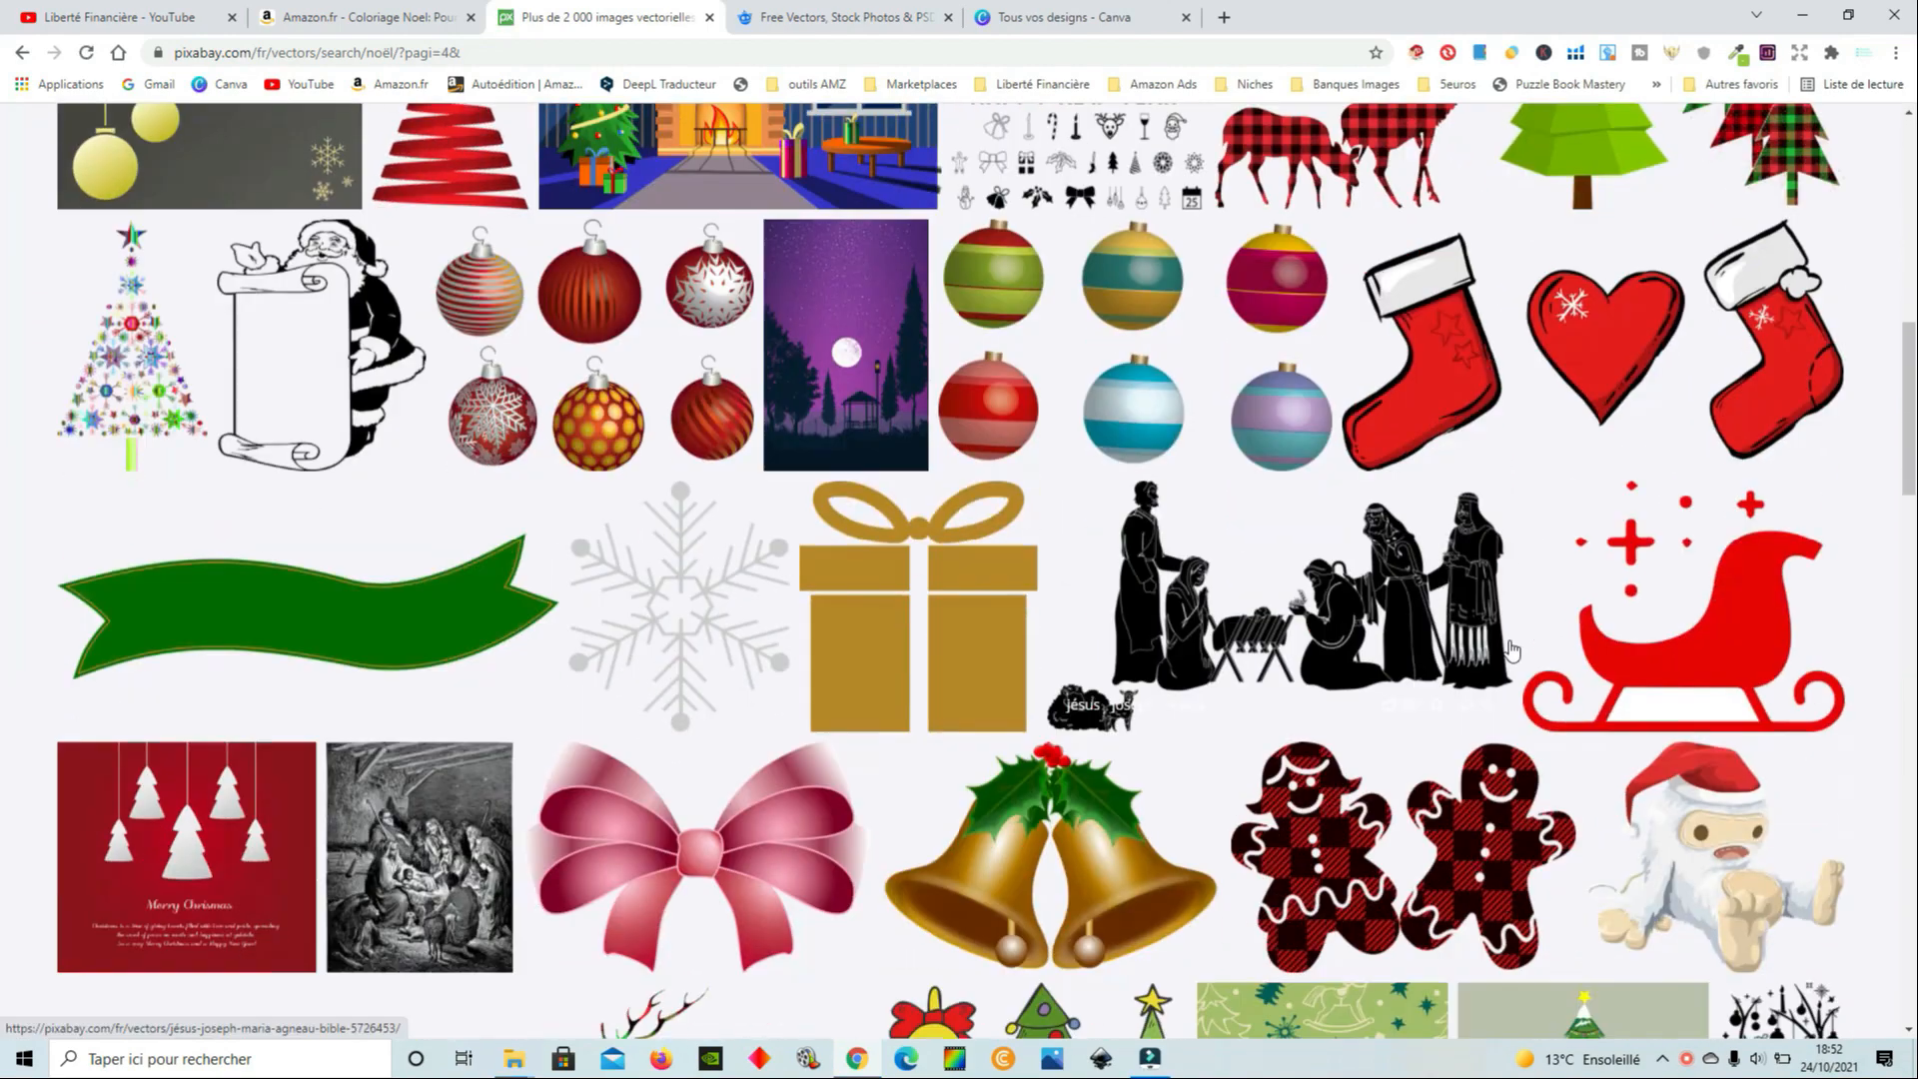
pyautogui.scroll(-10, 1511, 652)
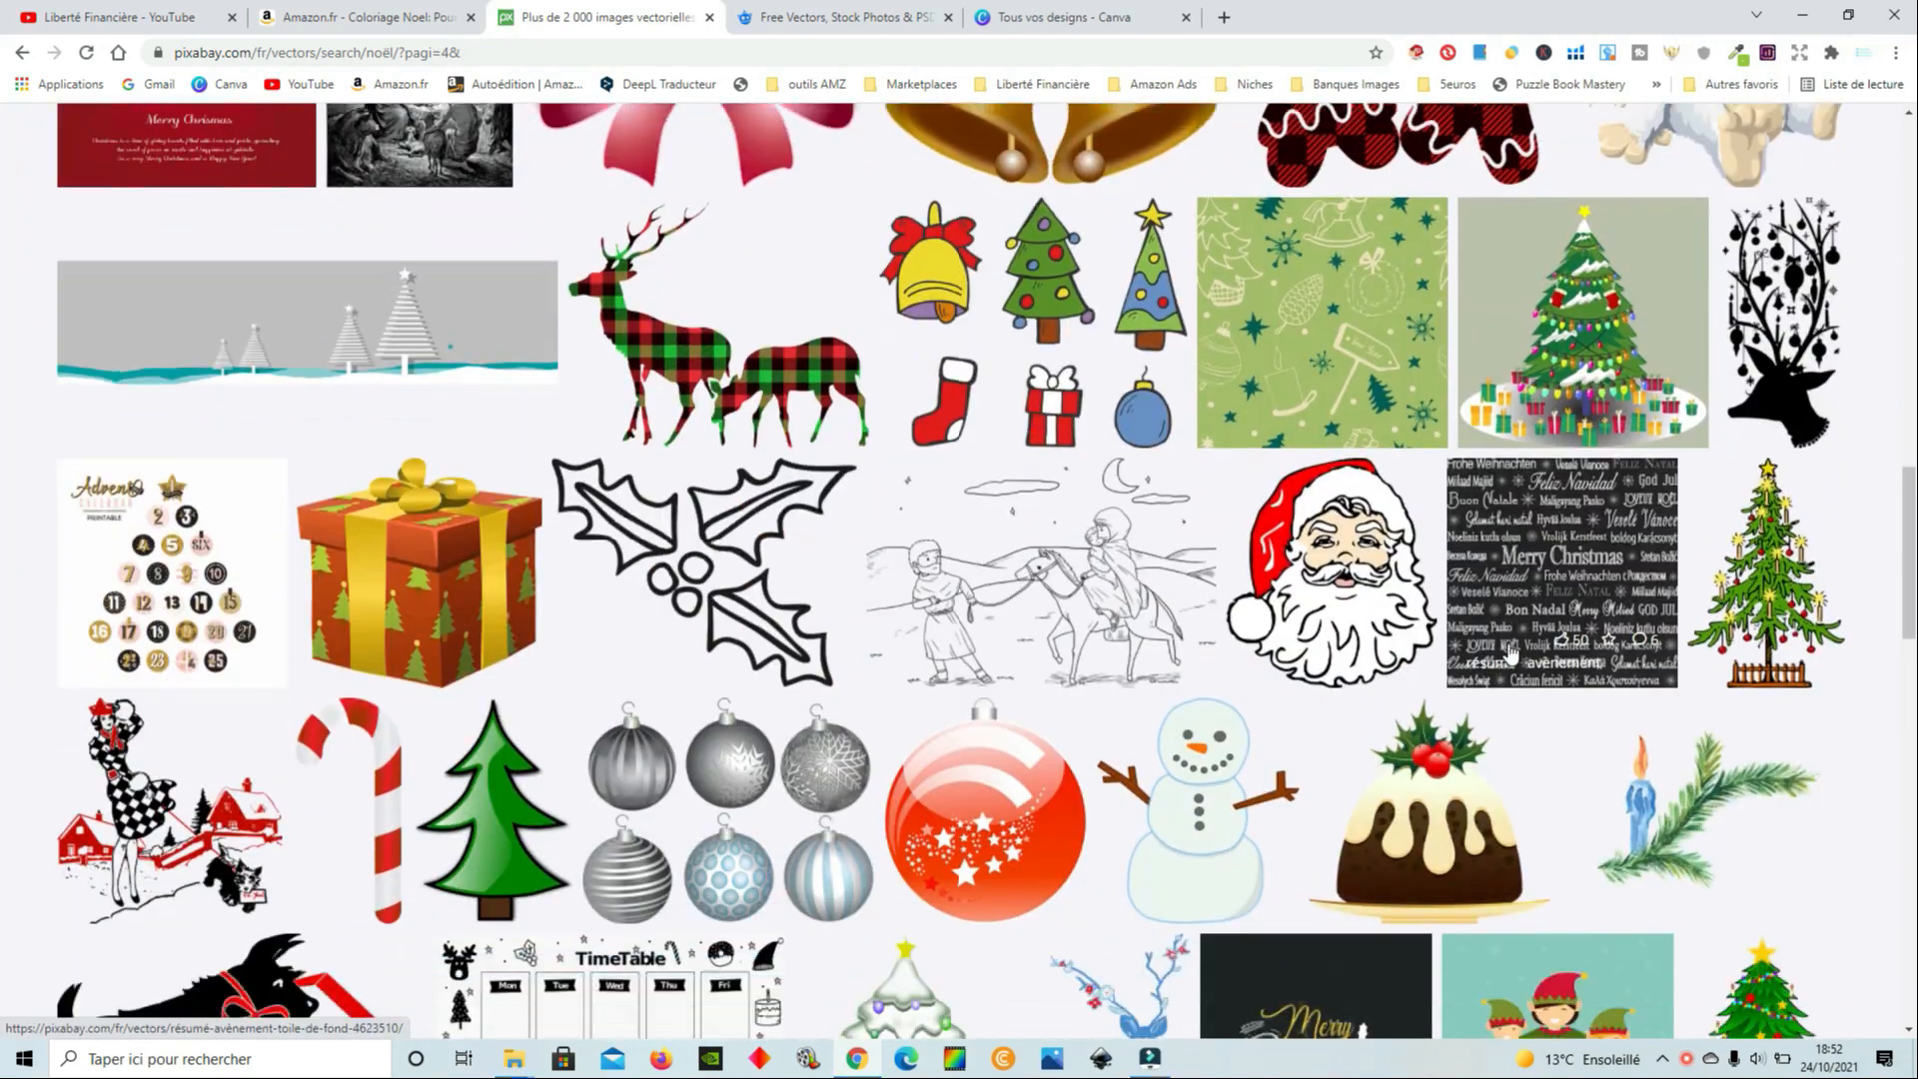
pyautogui.scroll(-9, 1508, 653)
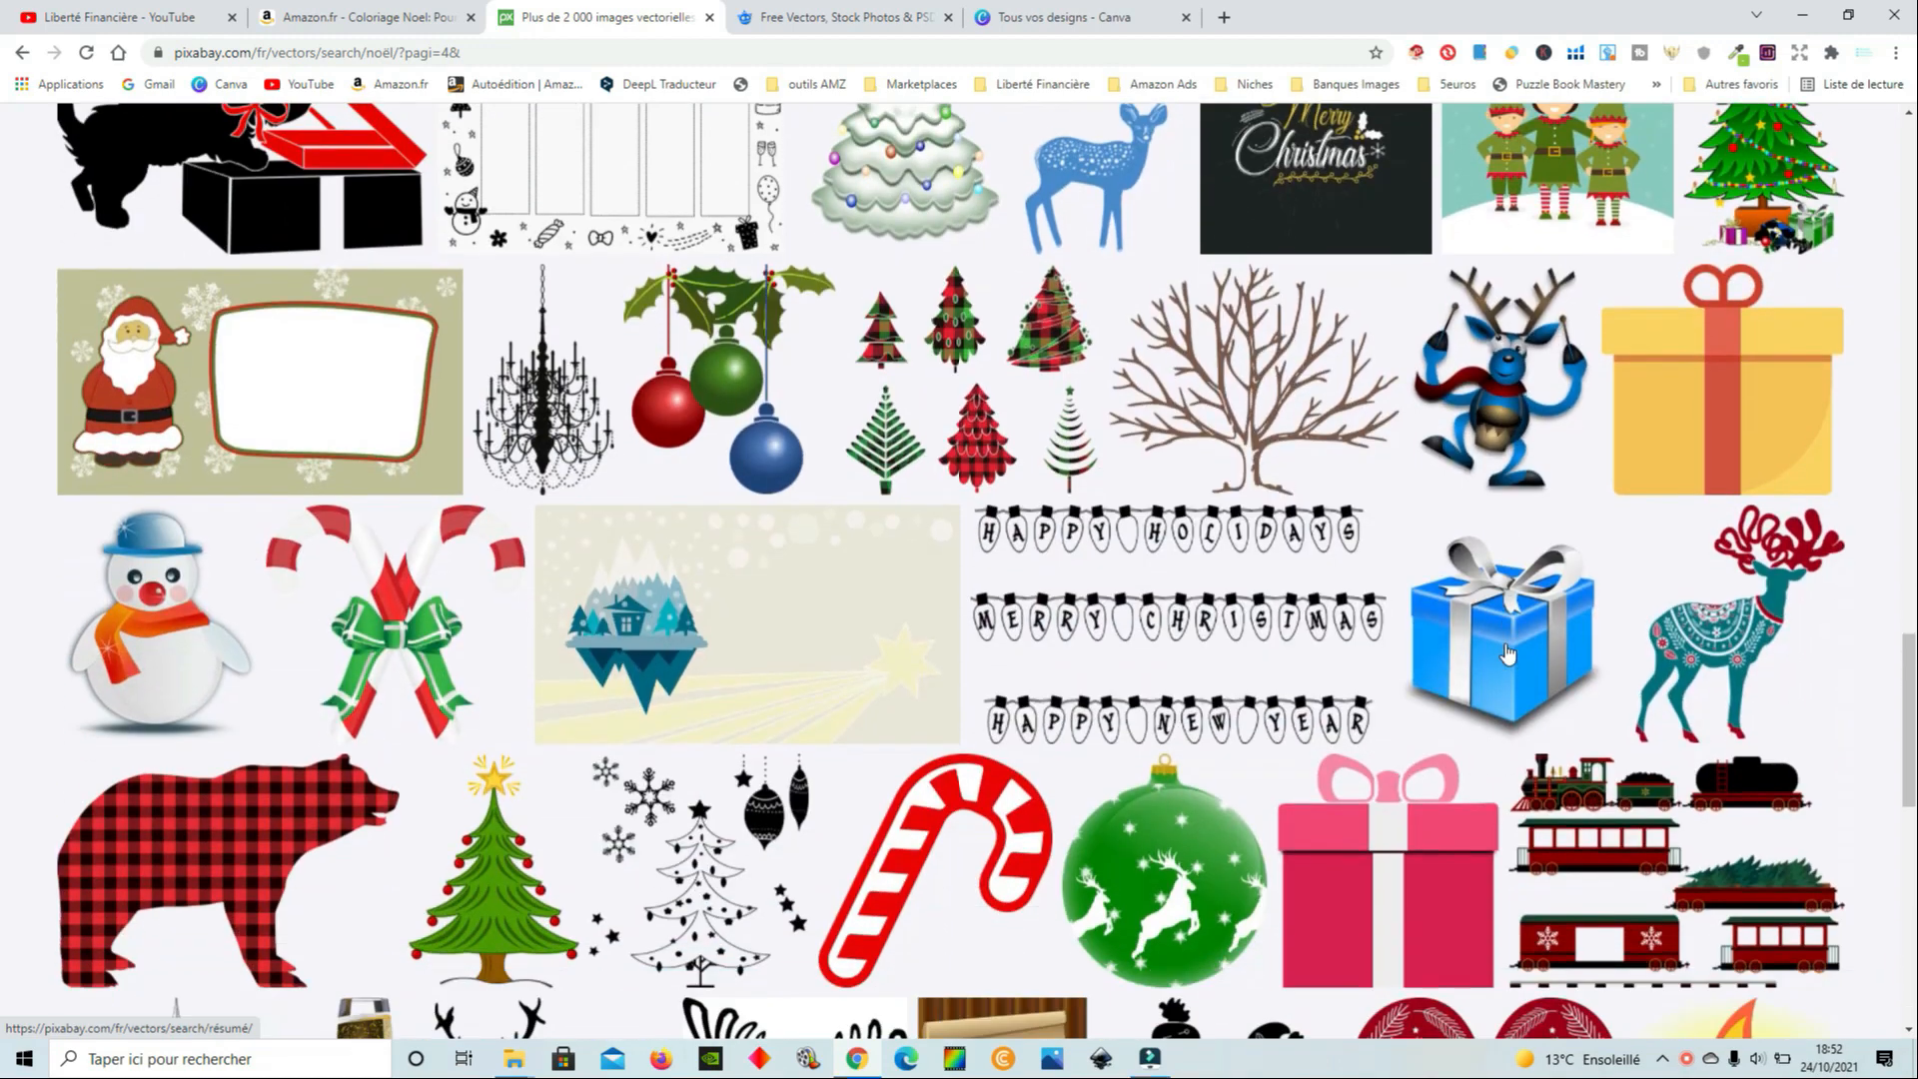
pyautogui.scroll(-5, 1509, 654)
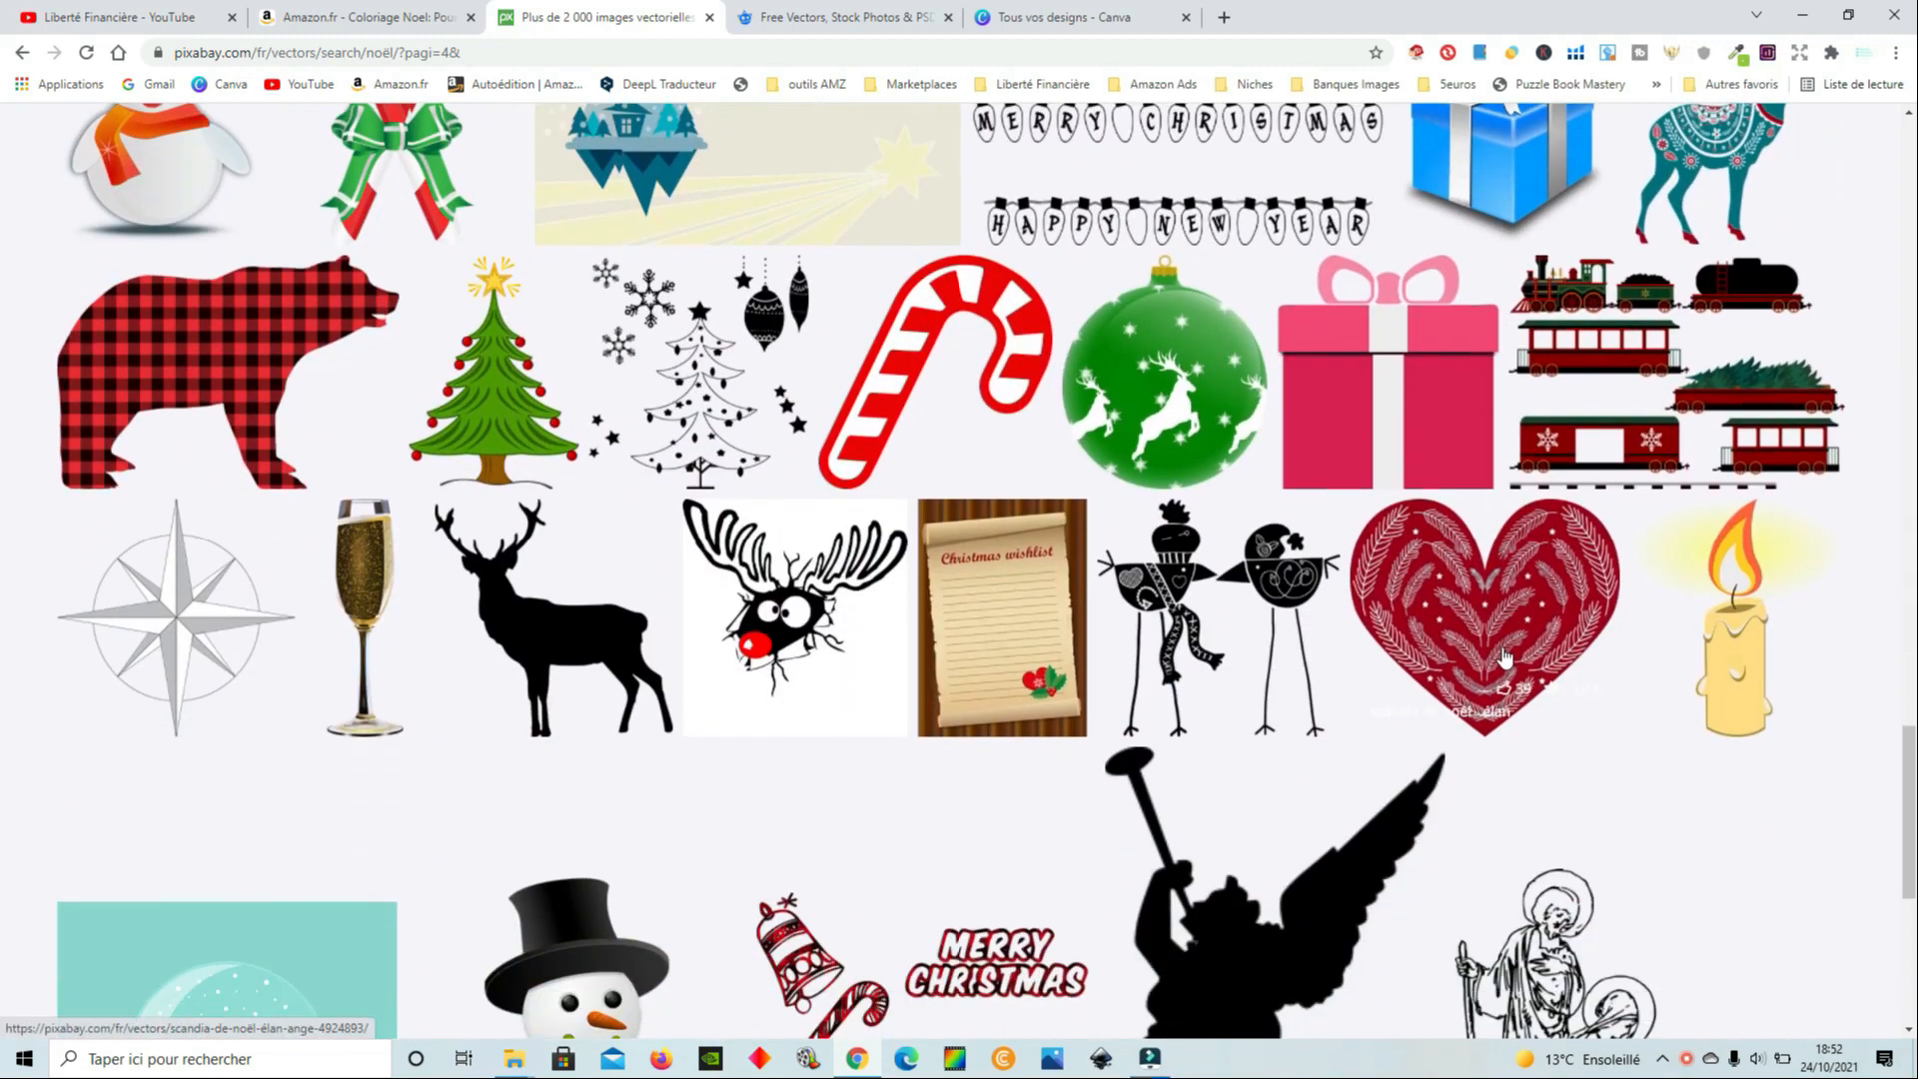
pyautogui.scroll(-2, 1503, 658)
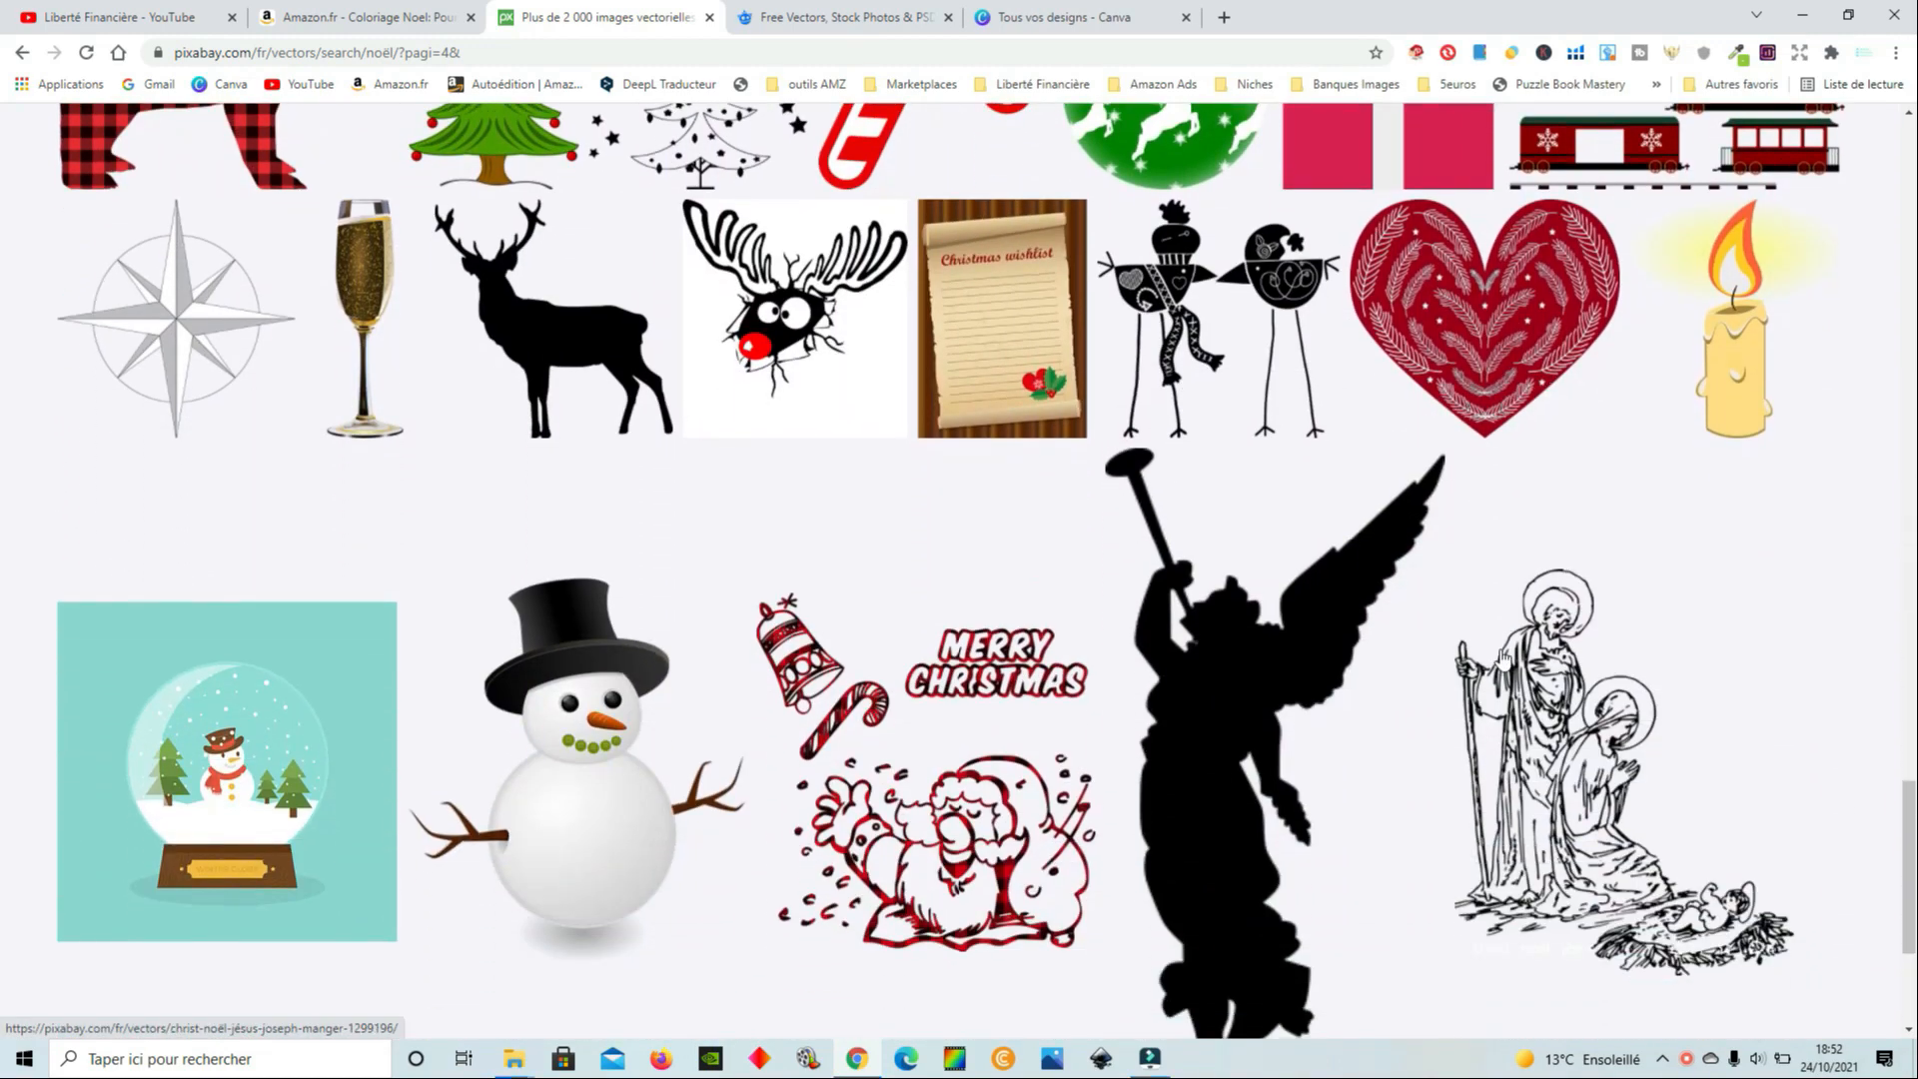
pyautogui.scroll(12, 1504, 657)
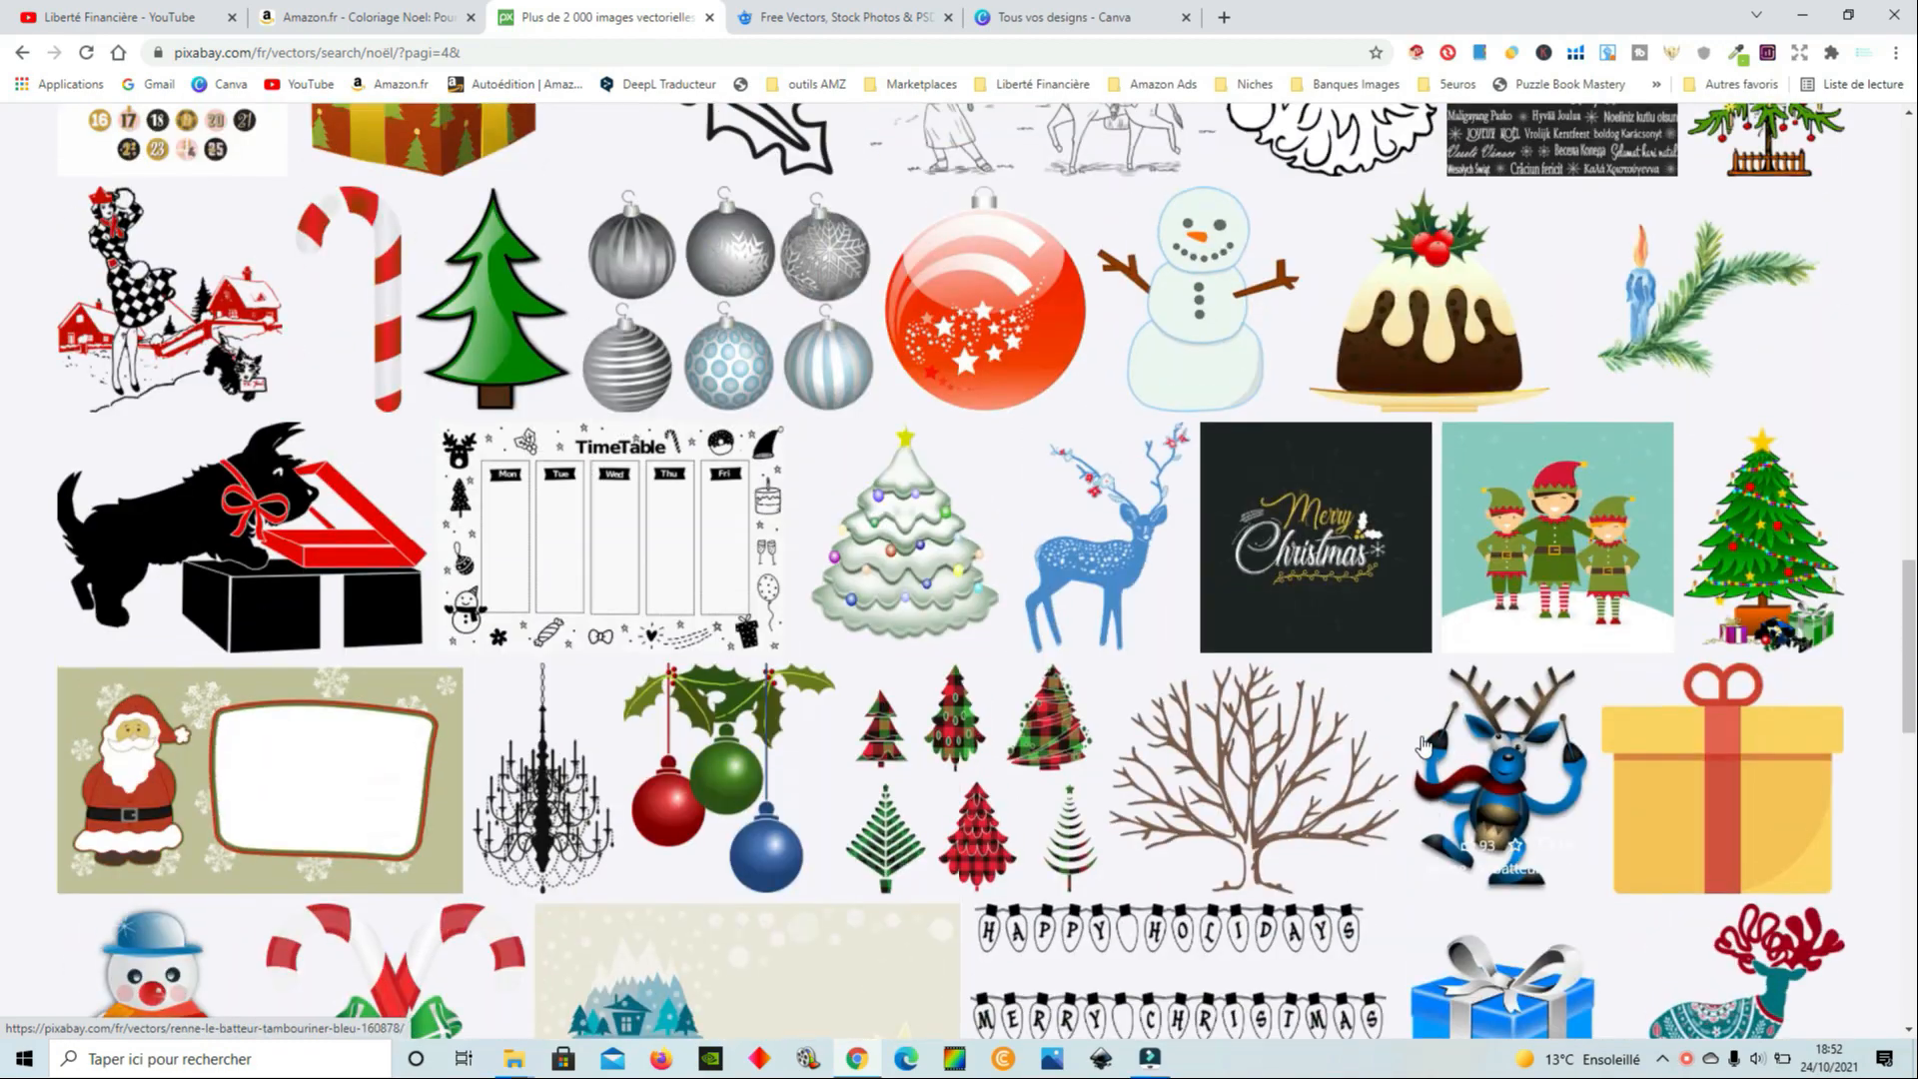
pyautogui.scroll(6, 1423, 745)
pyautogui.scroll(4, 1371, 685)
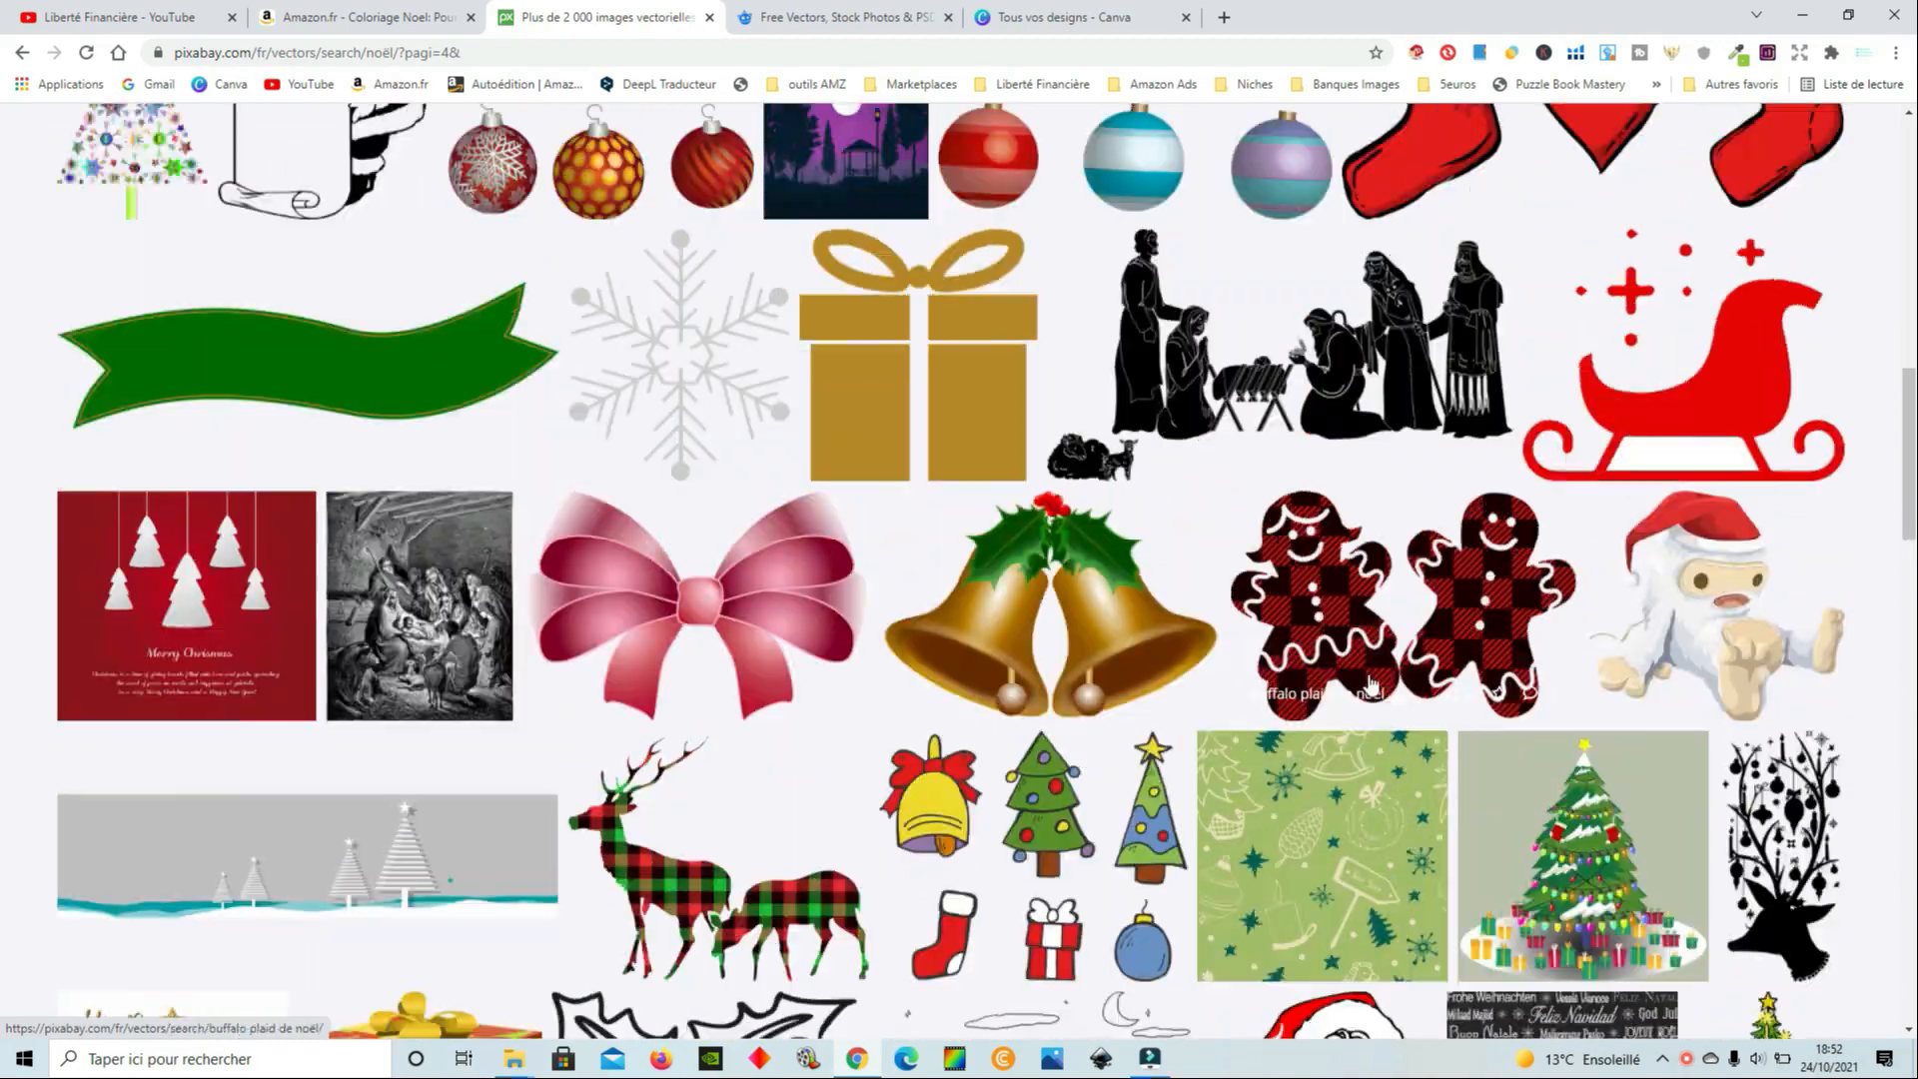
pyautogui.scroll(2, 1372, 684)
pyautogui.scroll(6, 1367, 679)
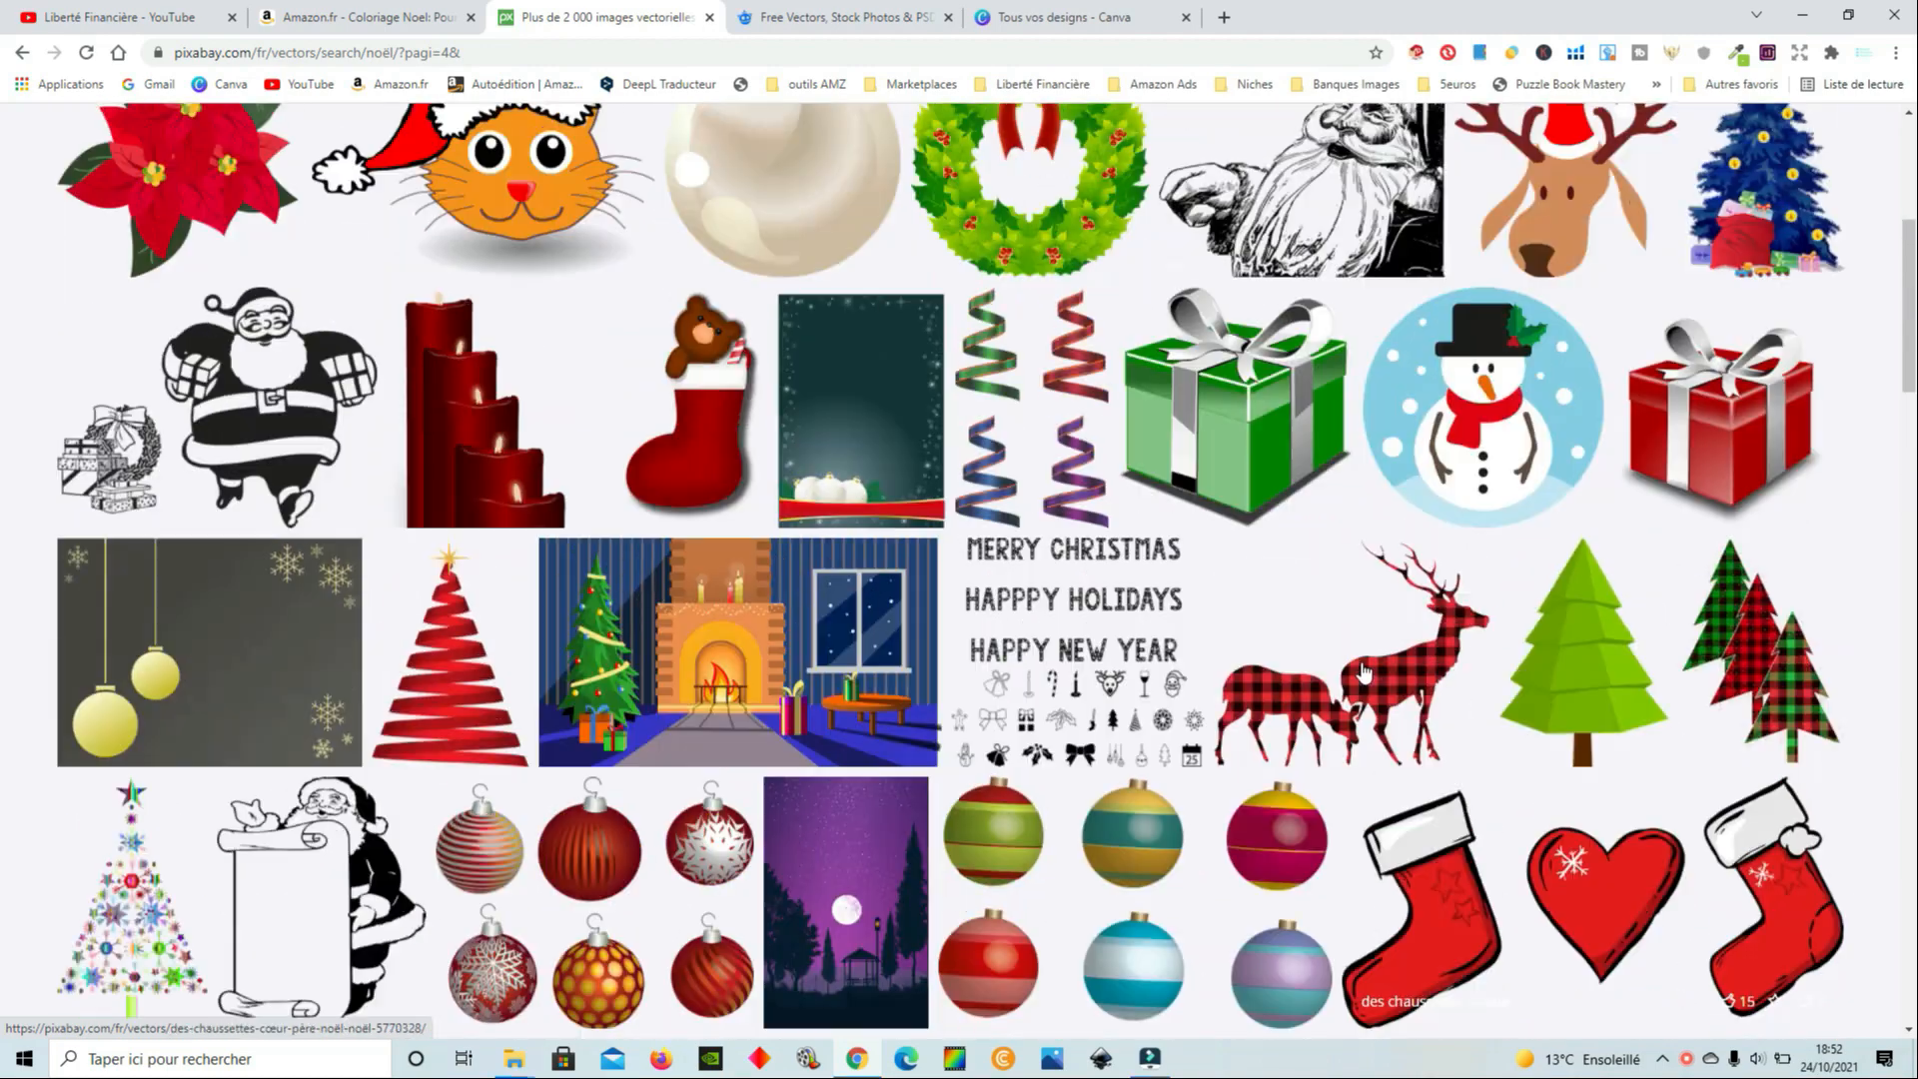
pyautogui.scroll(5, 1364, 671)
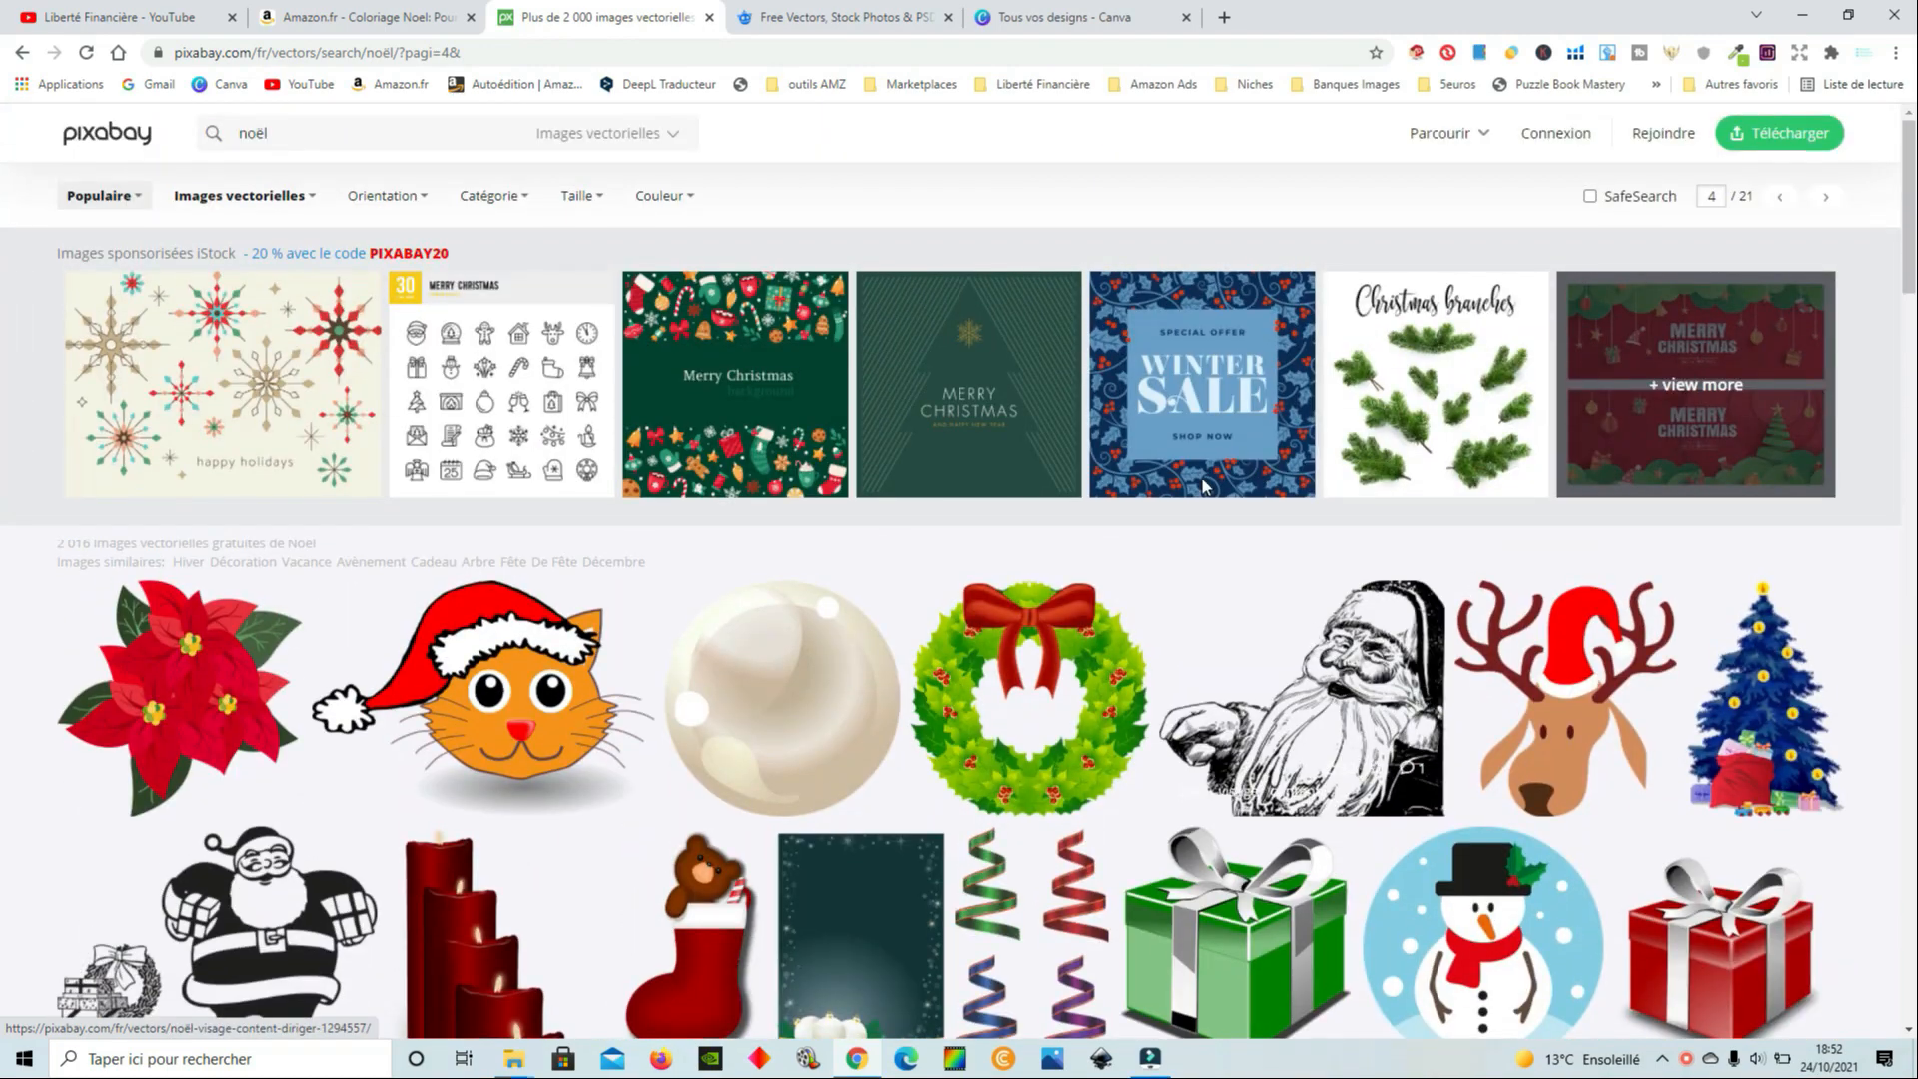
# Switch to Freepik, search for "christmas coloring" and restrict the results to the Vectors category
pyautogui.click(852, 17)
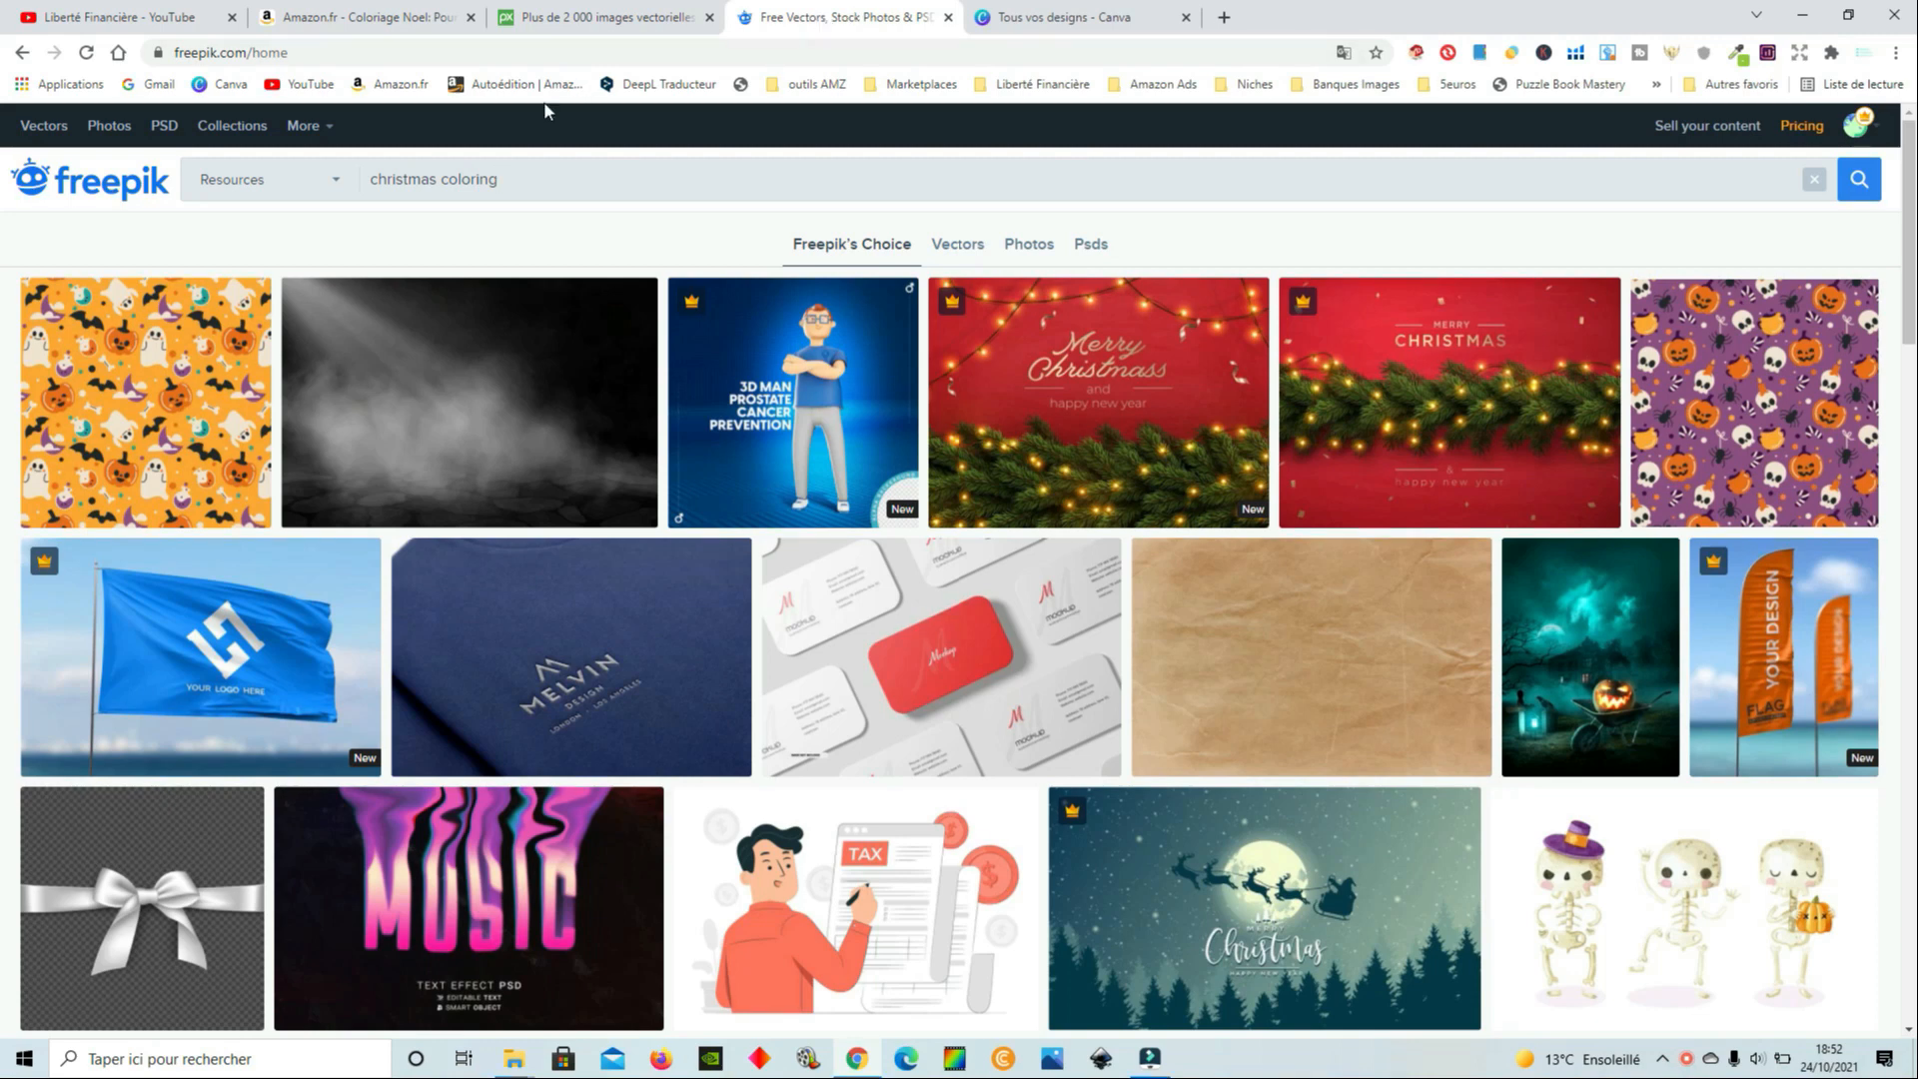
pyautogui.click(648, 187)
pyautogui.click(1858, 187)
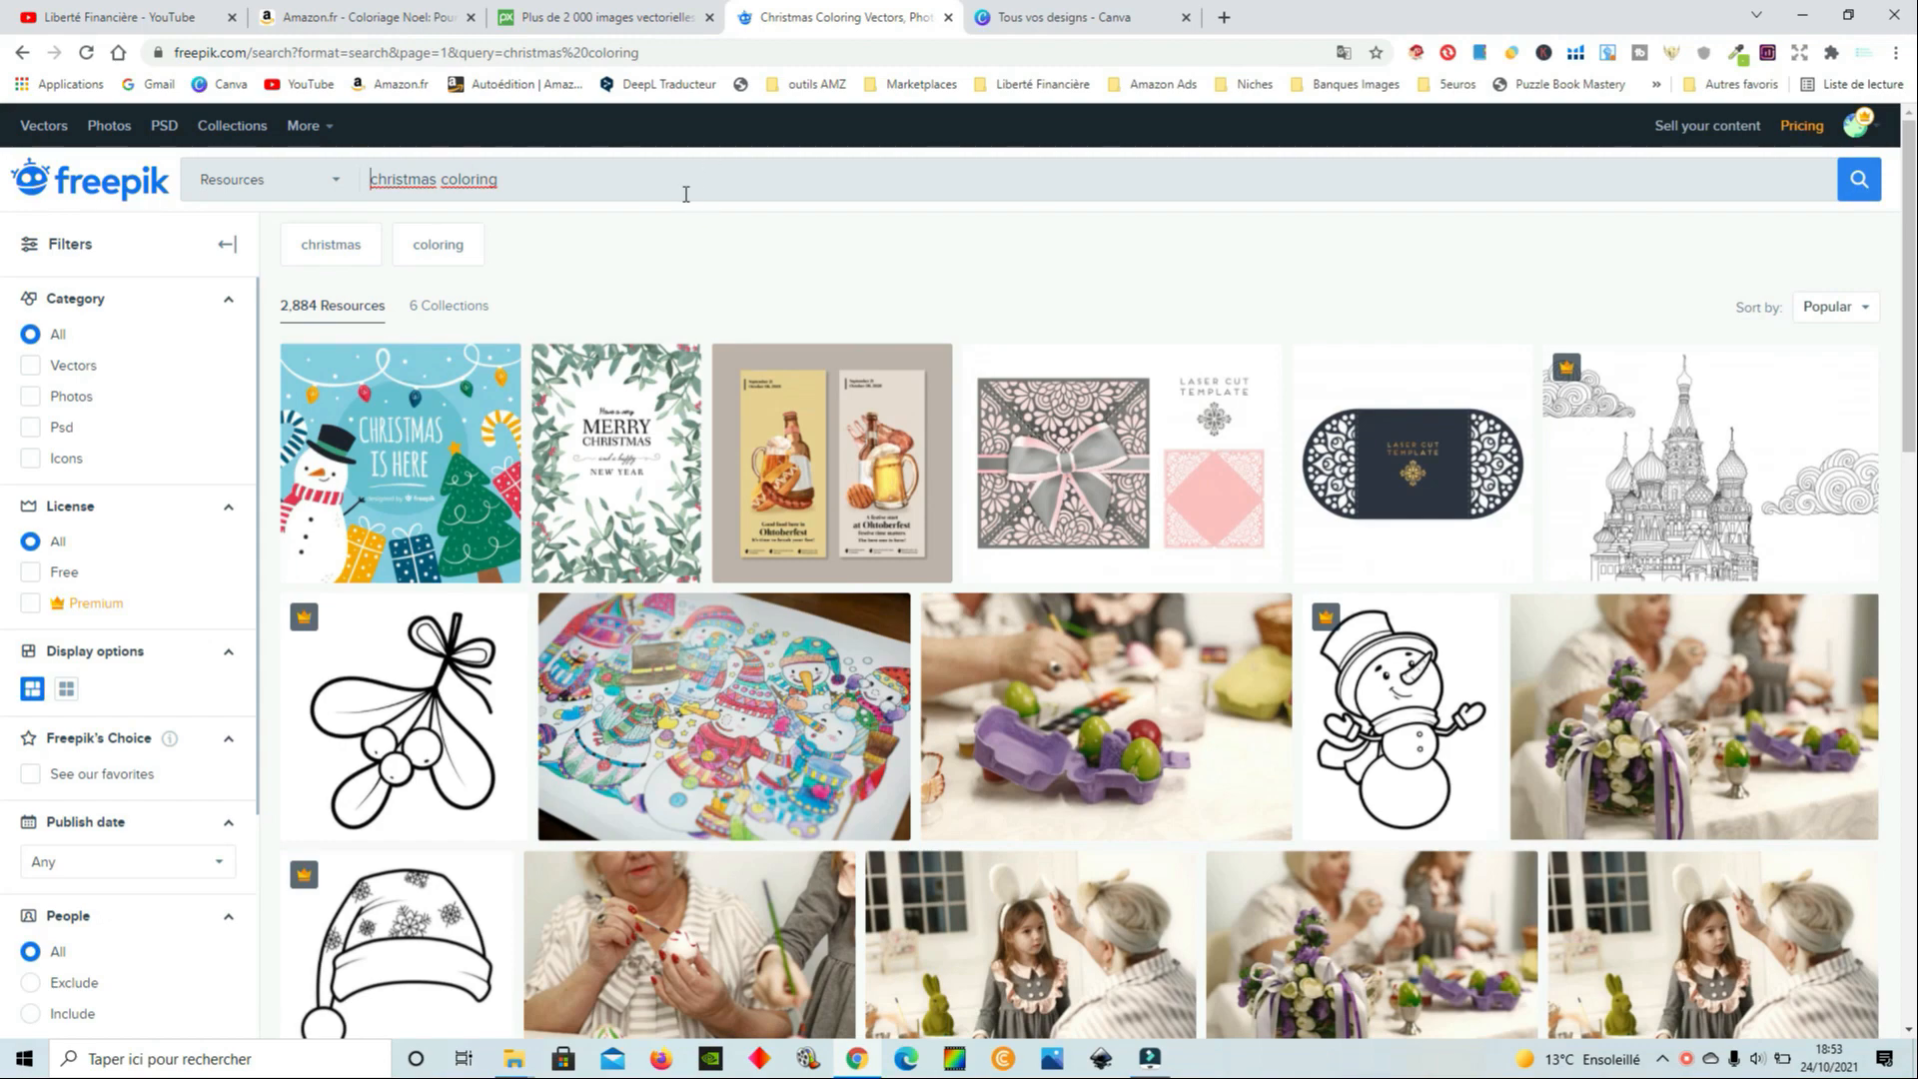
pyautogui.click(31, 368)
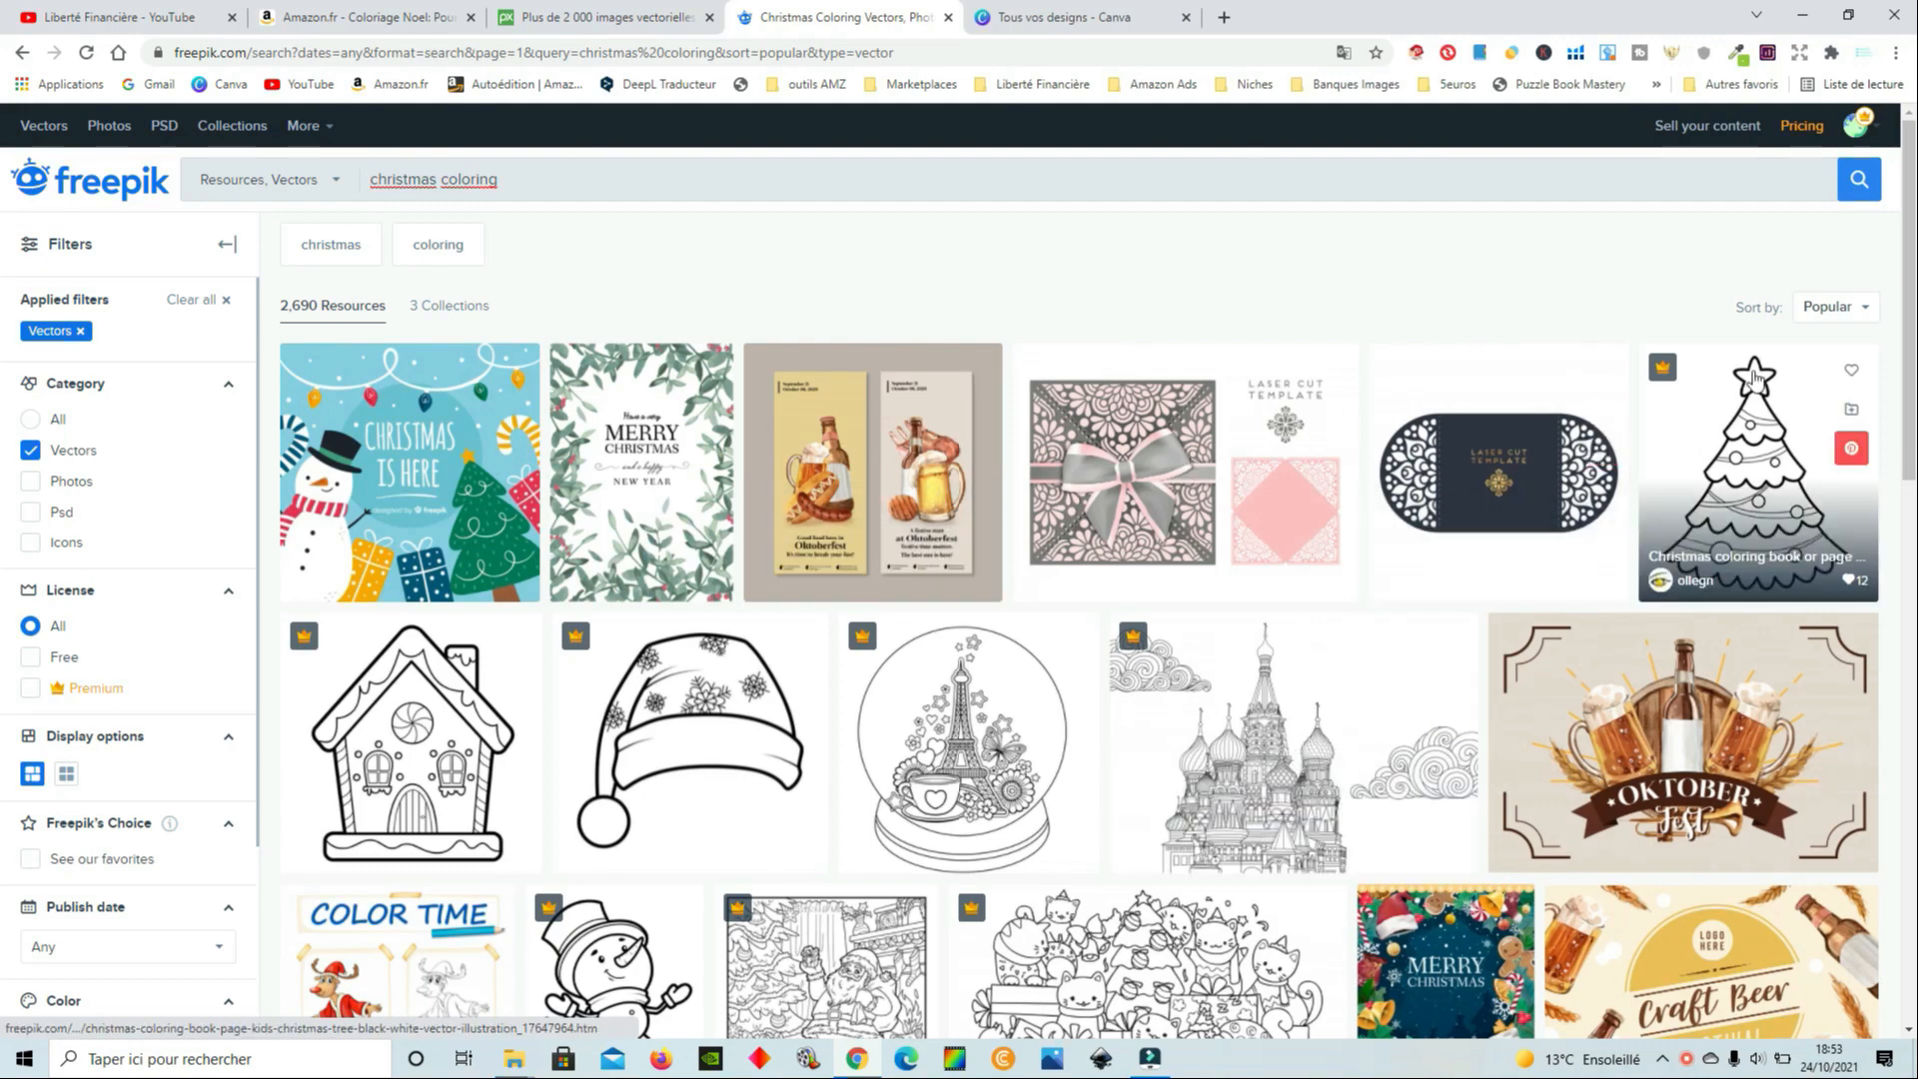
# Look through the Freepik "christmas coloring" vectors, open the black-and-white Santa Claus colouring page and download it
pyautogui.scroll(-2, 1753, 377)
pyautogui.scroll(2, 1748, 386)
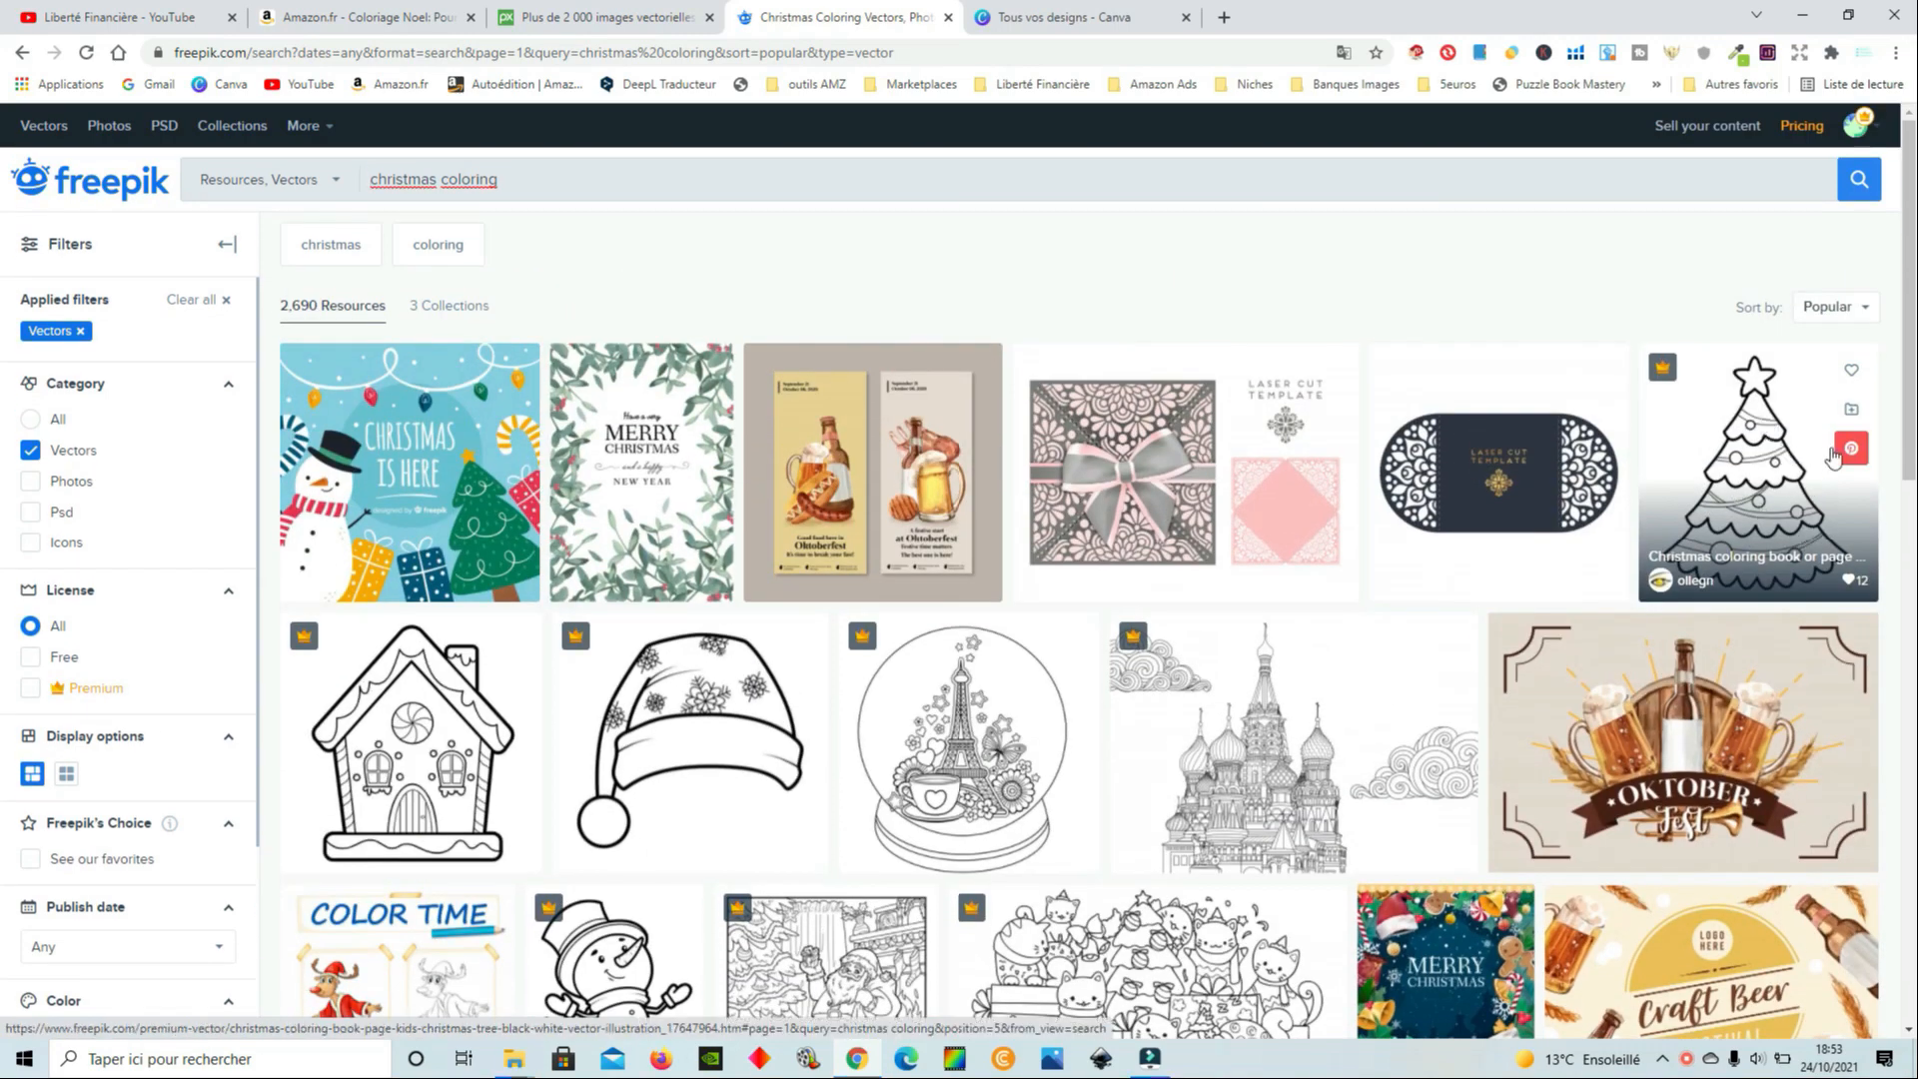
pyautogui.scroll(-4, 1688, 559)
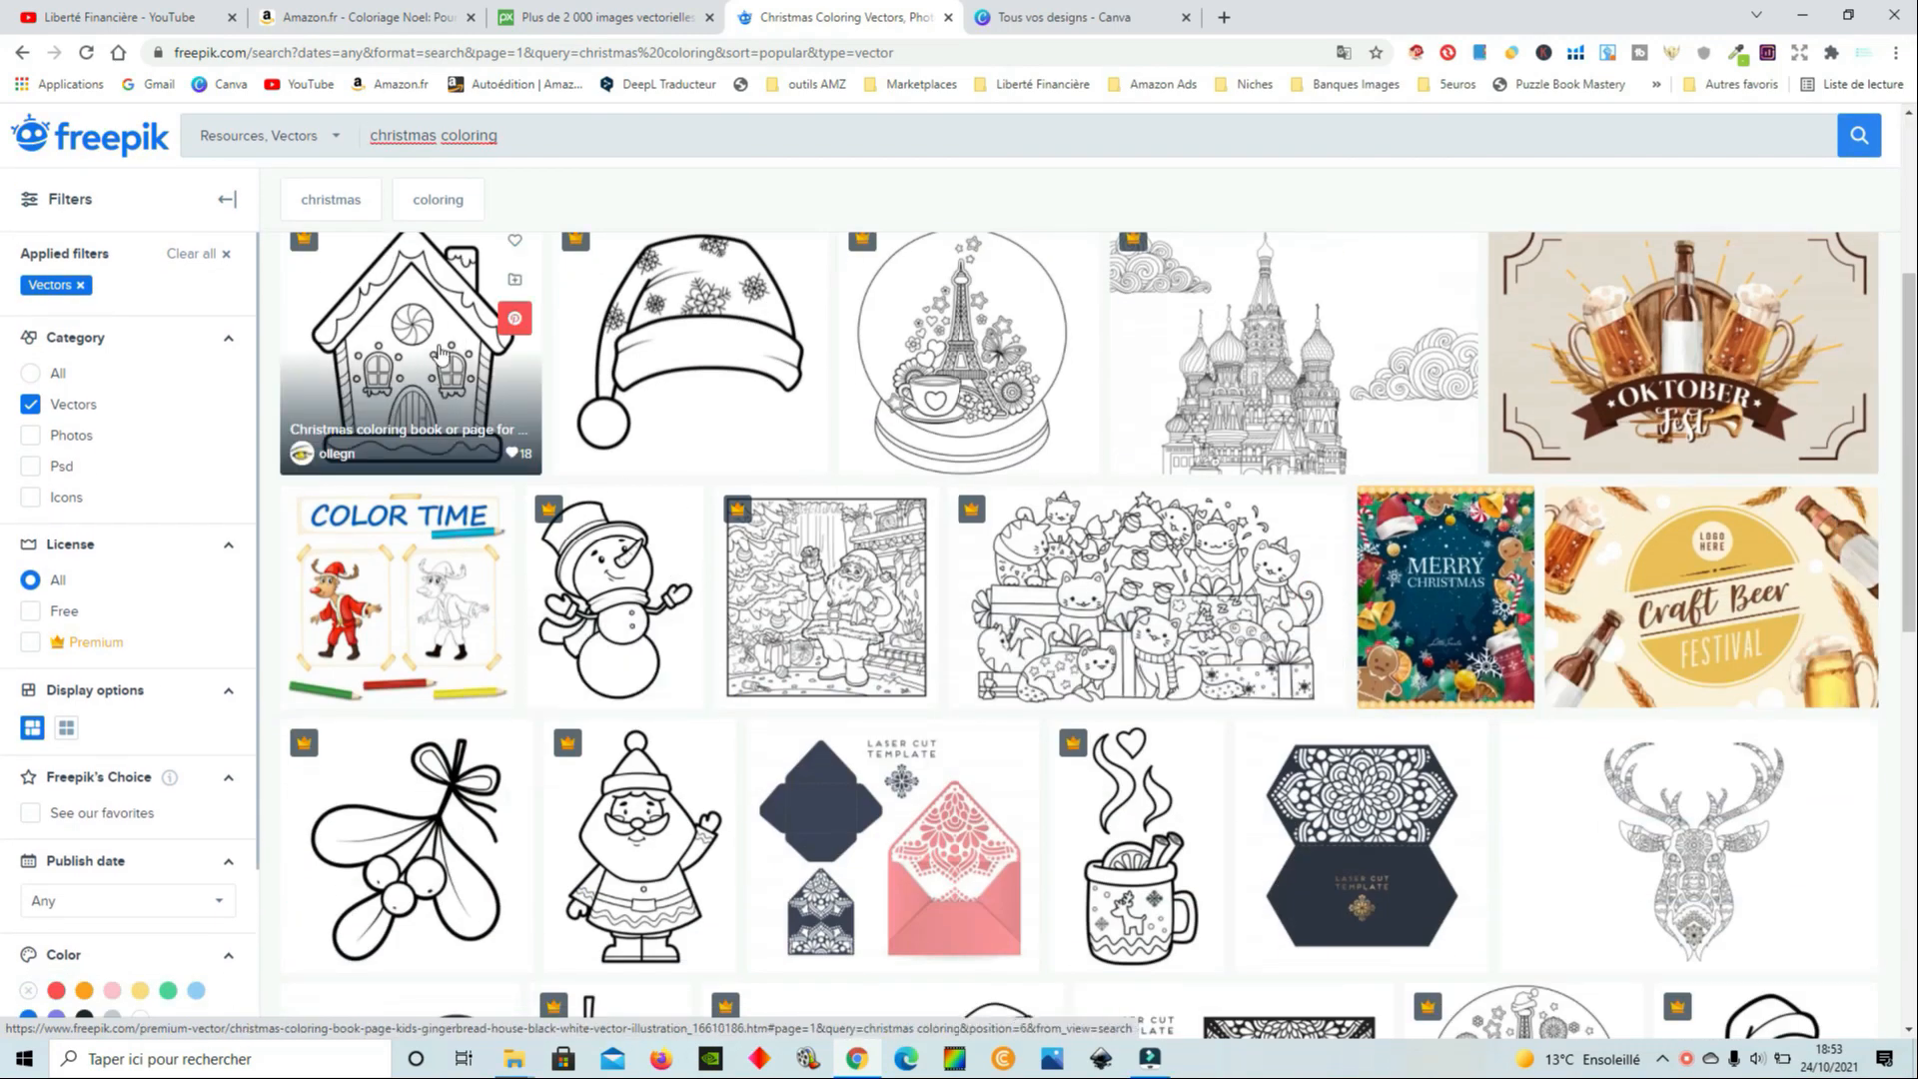
pyautogui.scroll(-2, 1269, 500)
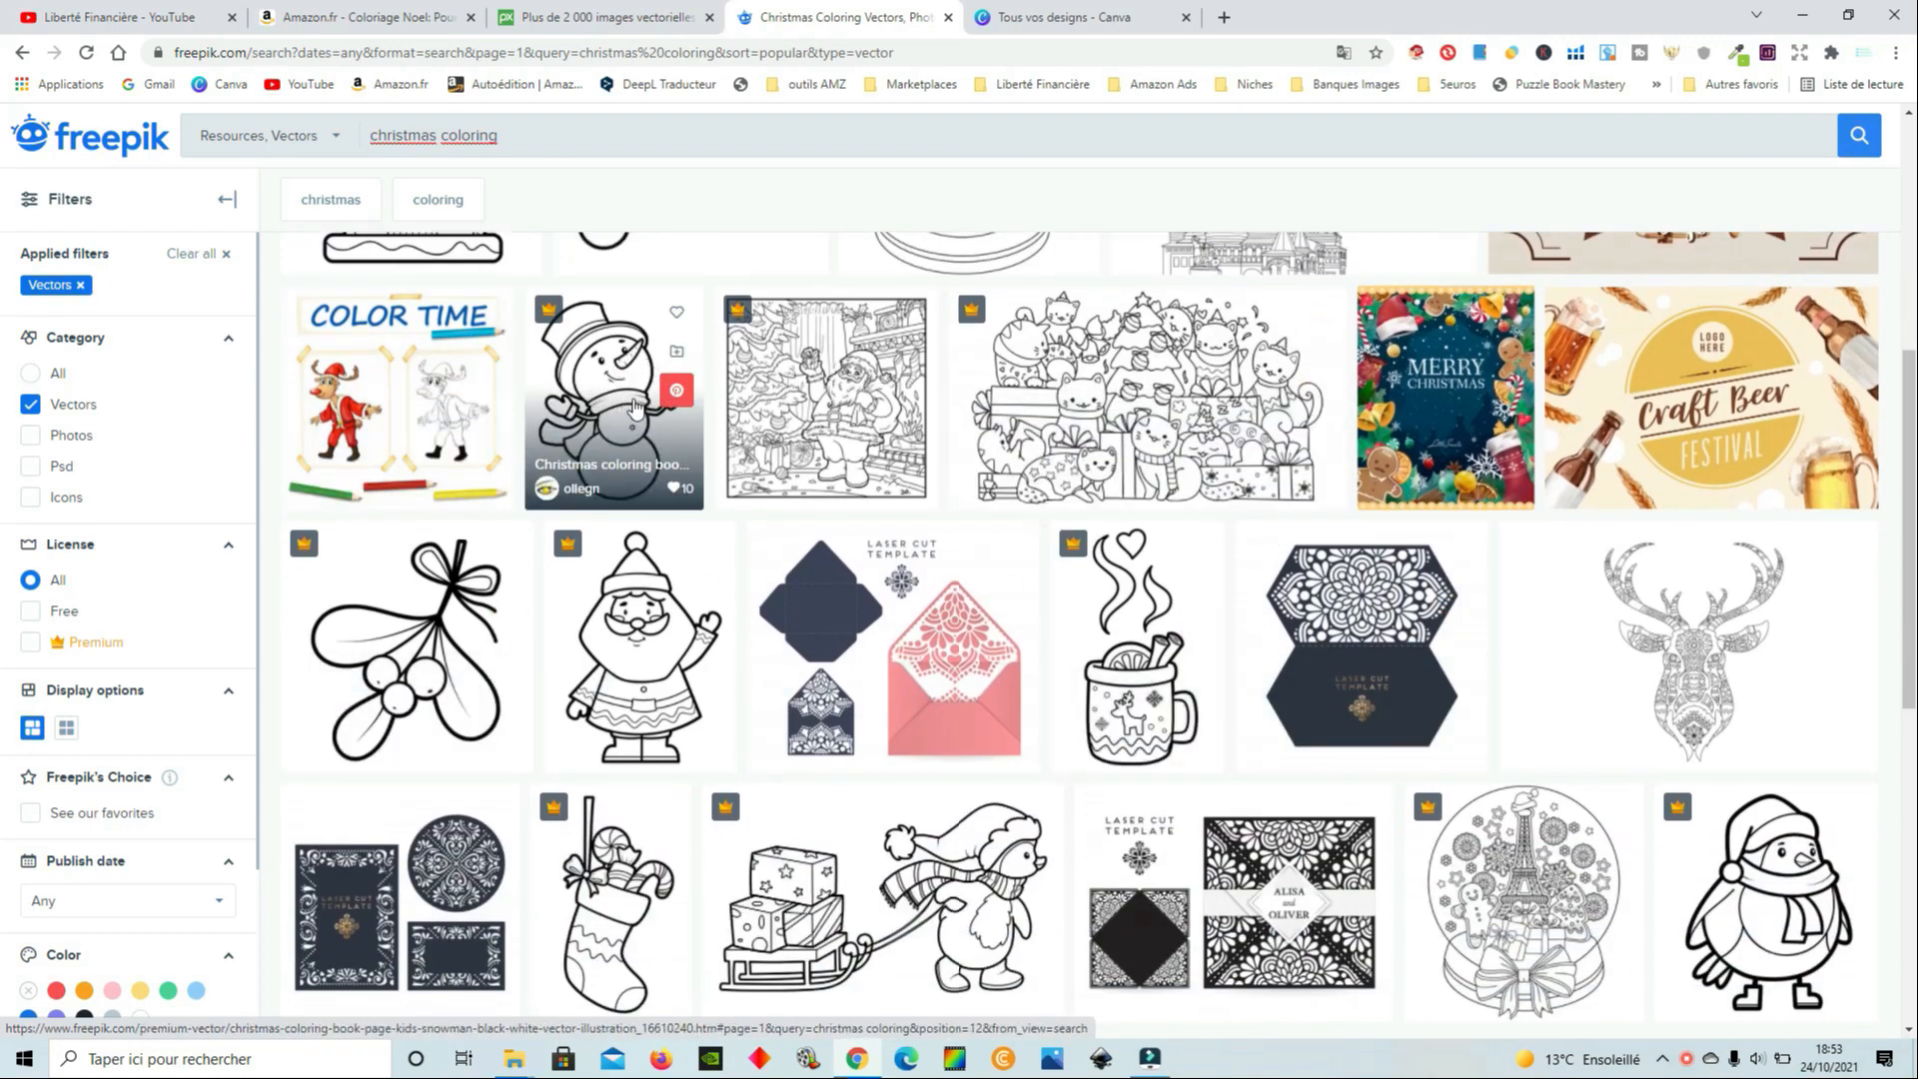
pyautogui.scroll(-2, 636, 404)
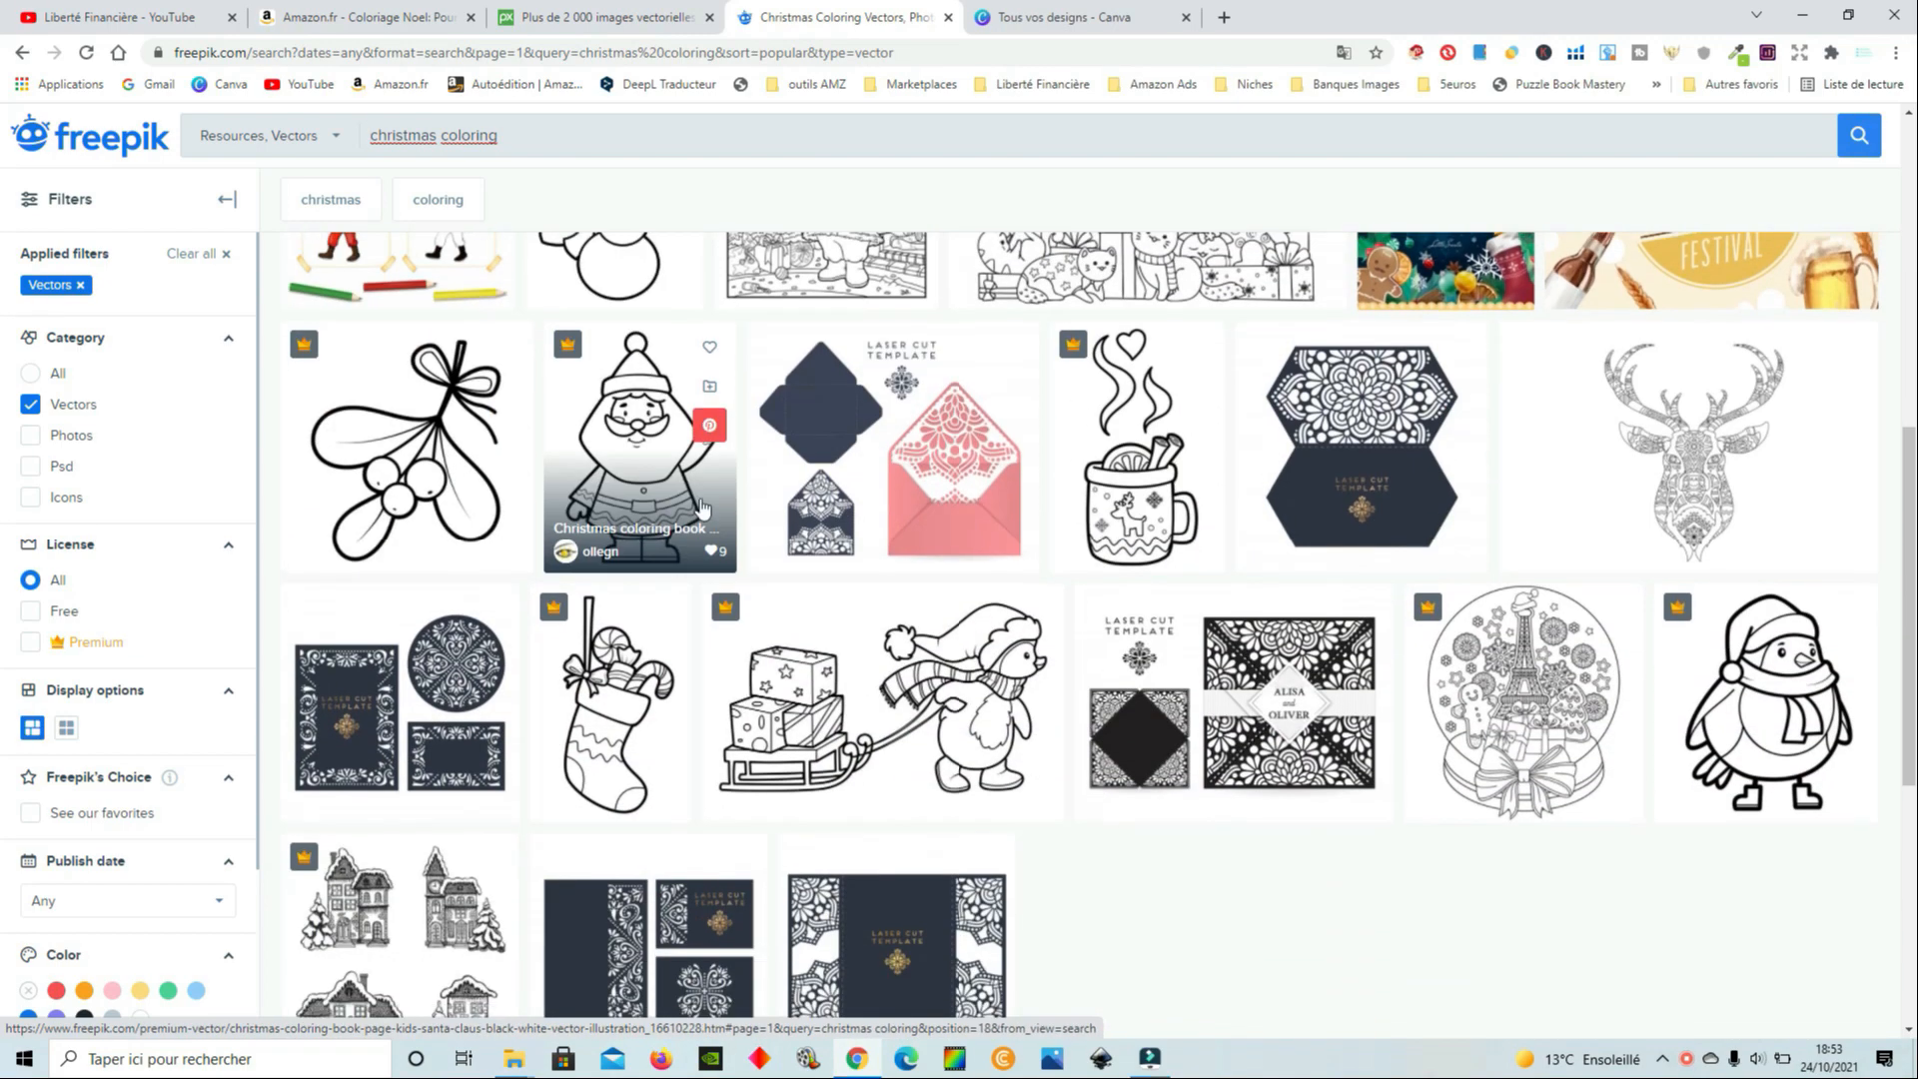
pyautogui.click(649, 494)
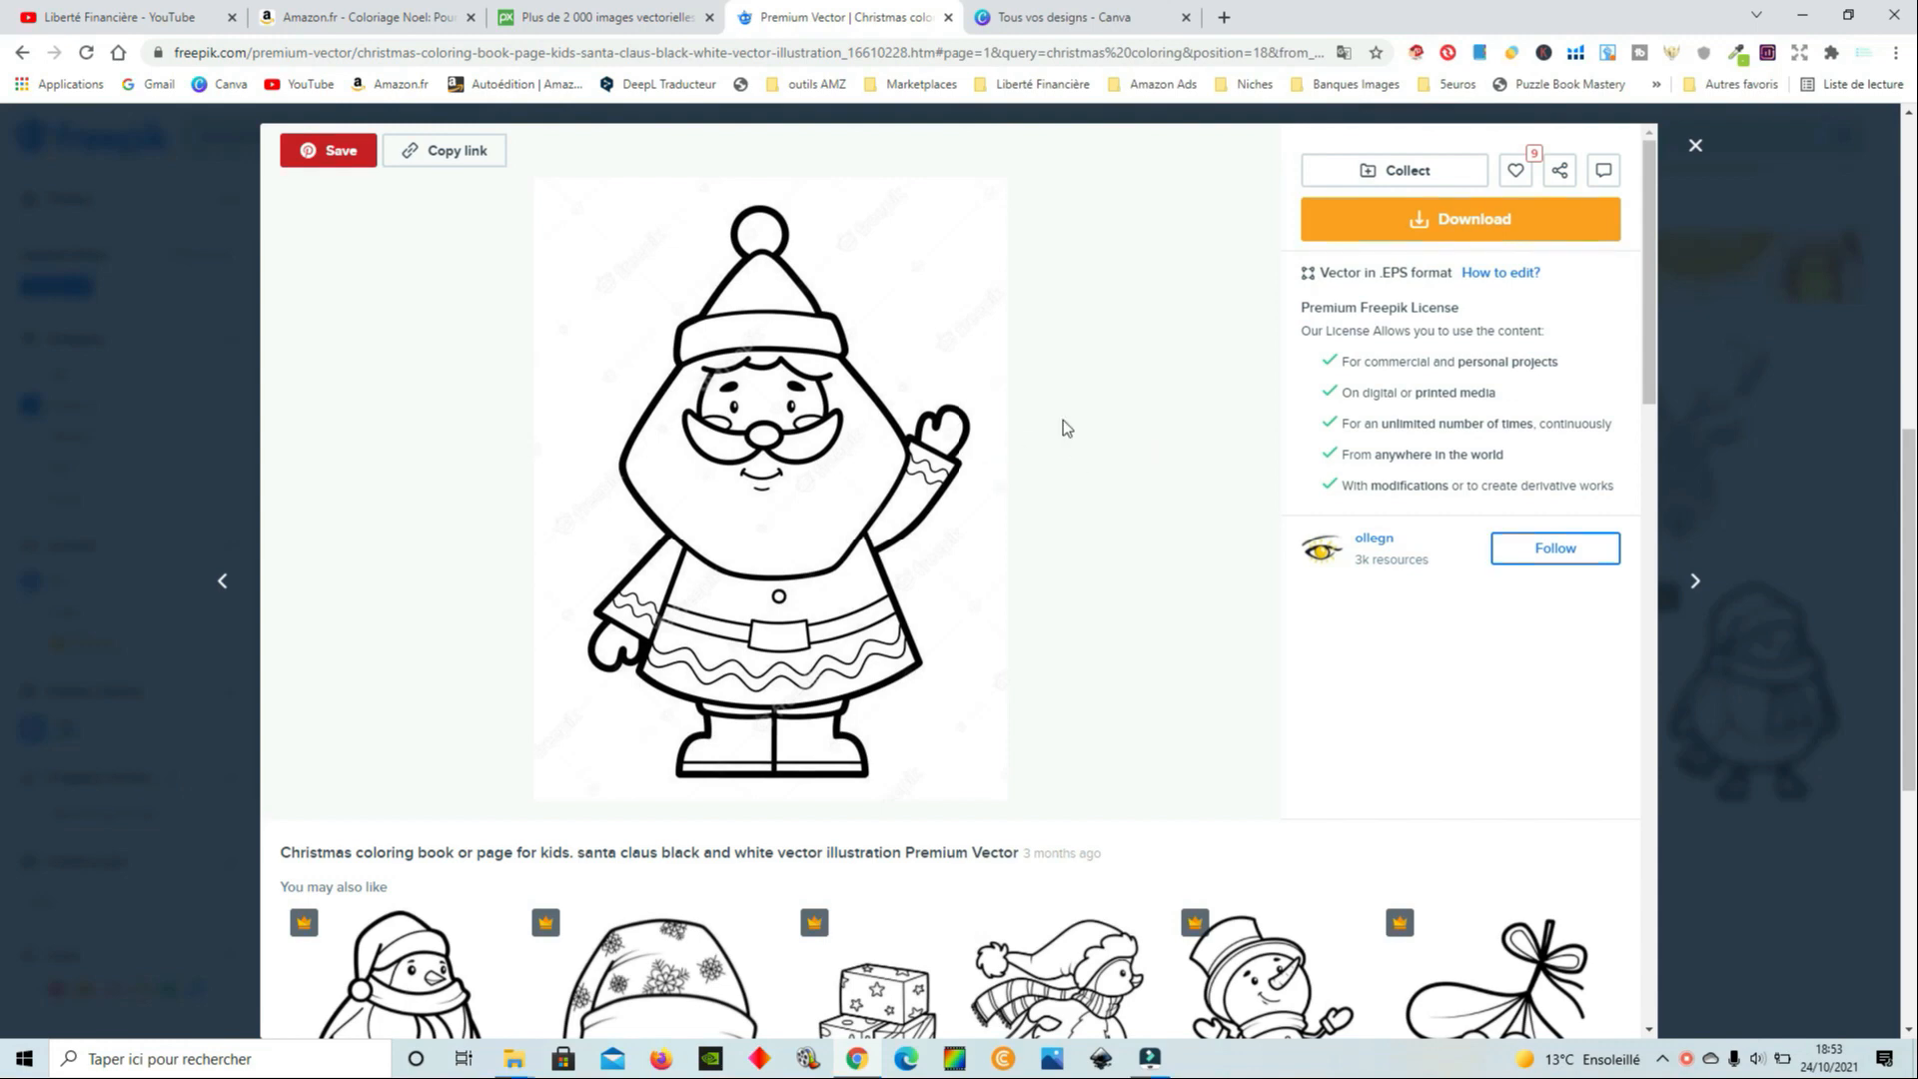
pyautogui.click(1495, 222)
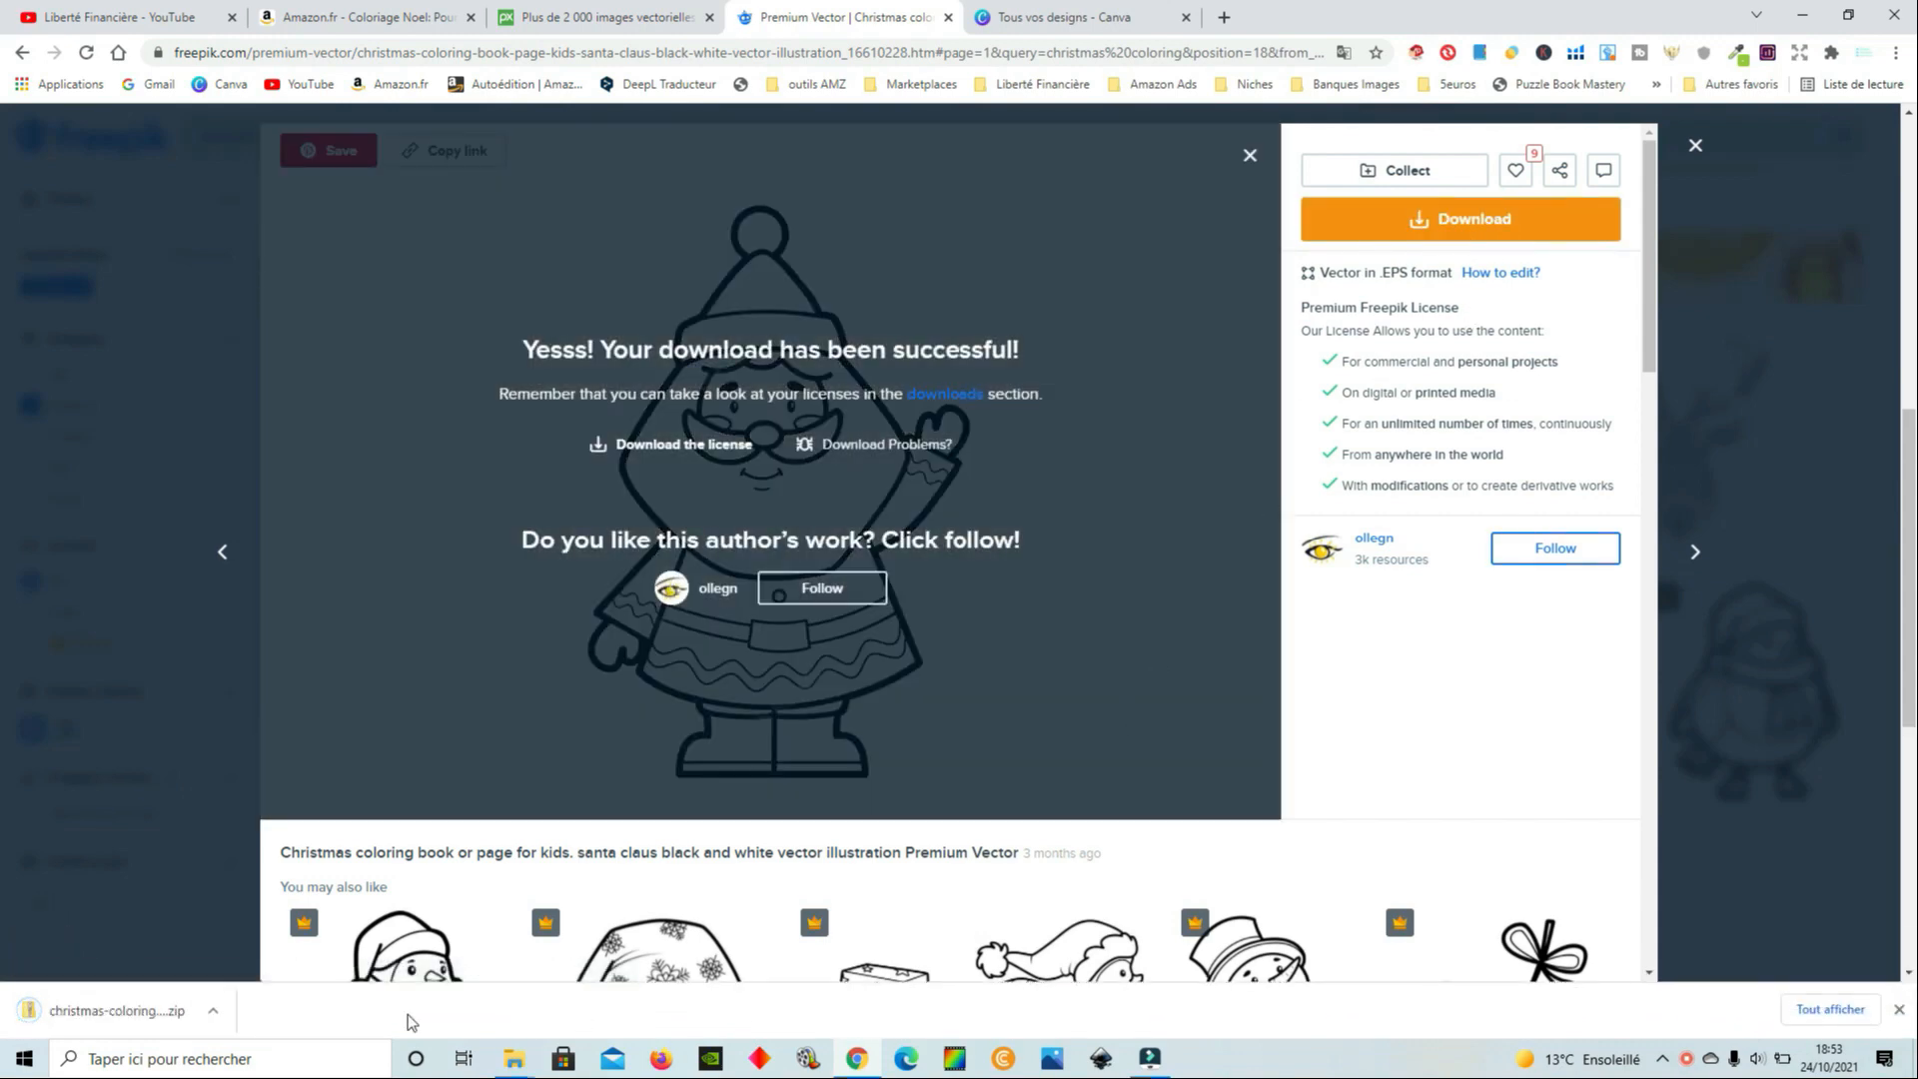
# Open the downloaded Santa Claus zip archive to check its file formats, and return to the Freepik search results
pyautogui.click(121, 1014)
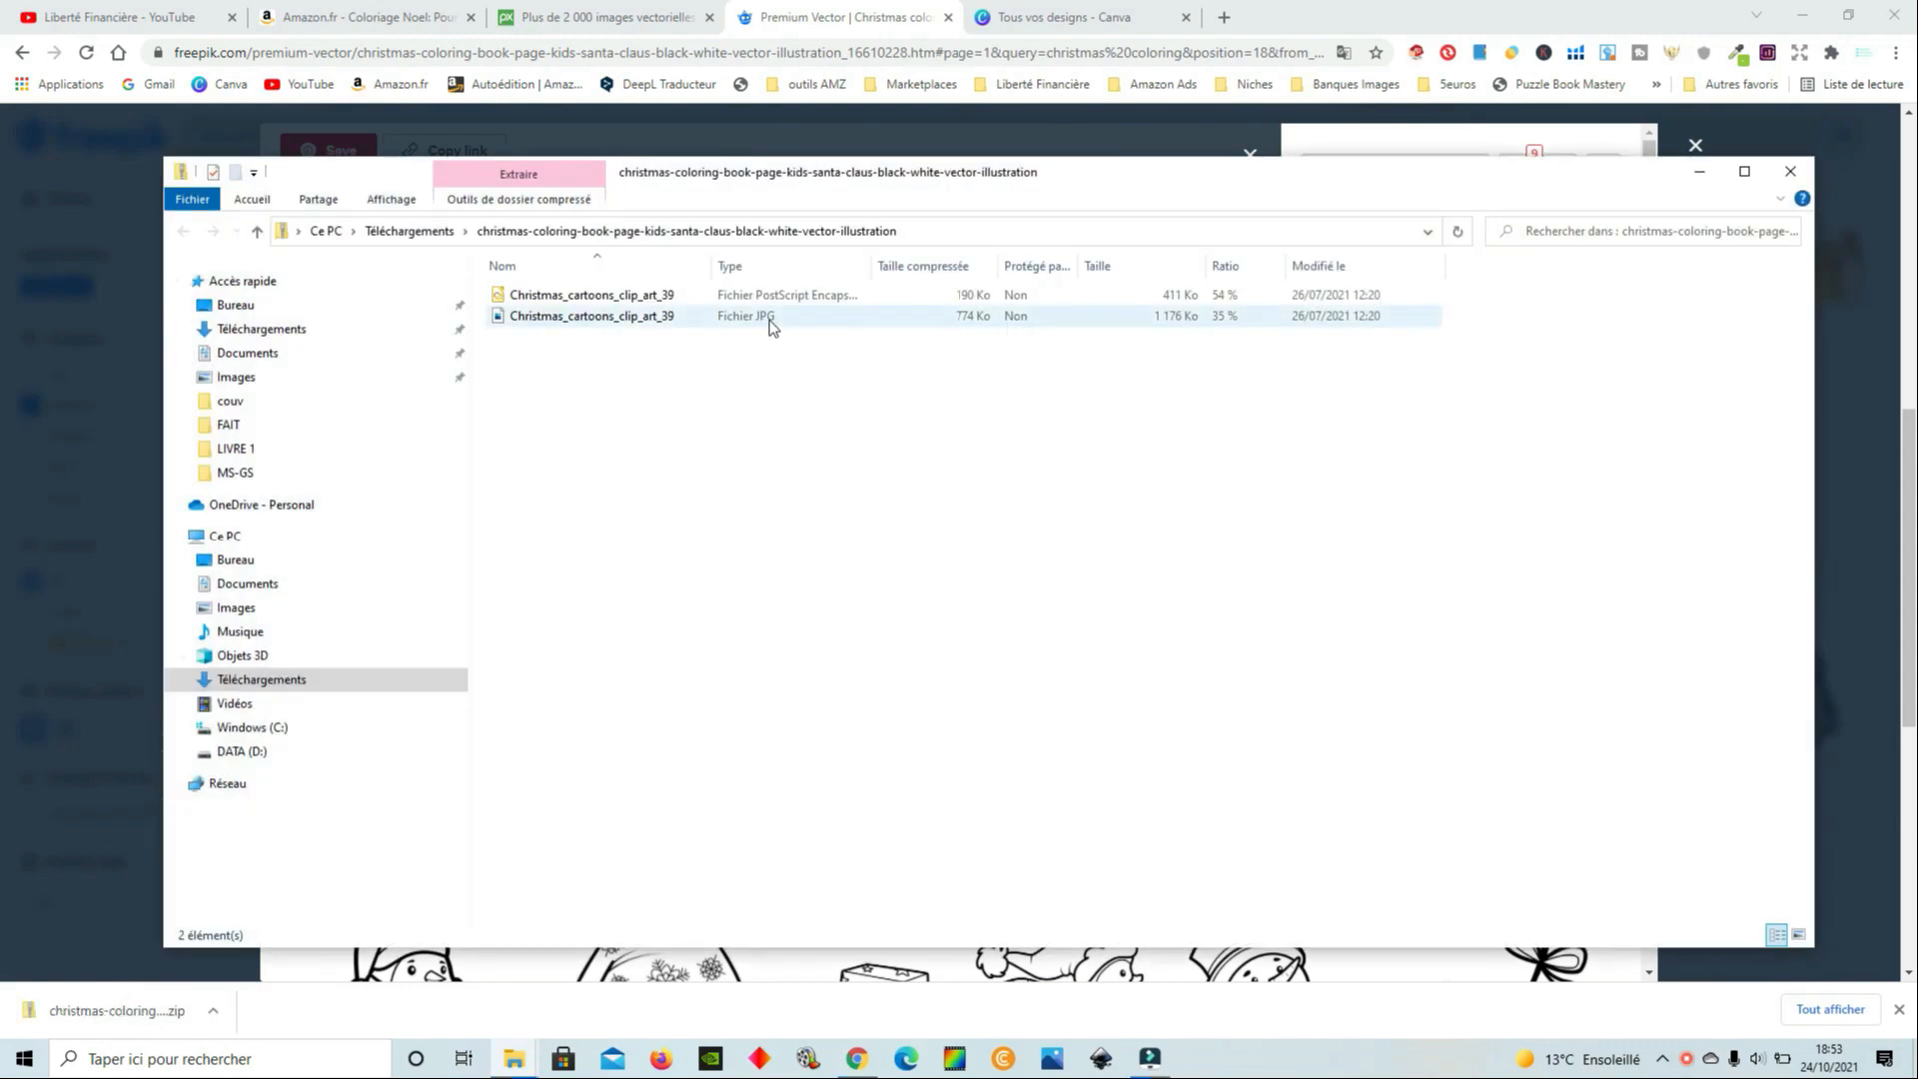
pyautogui.click(41, 660)
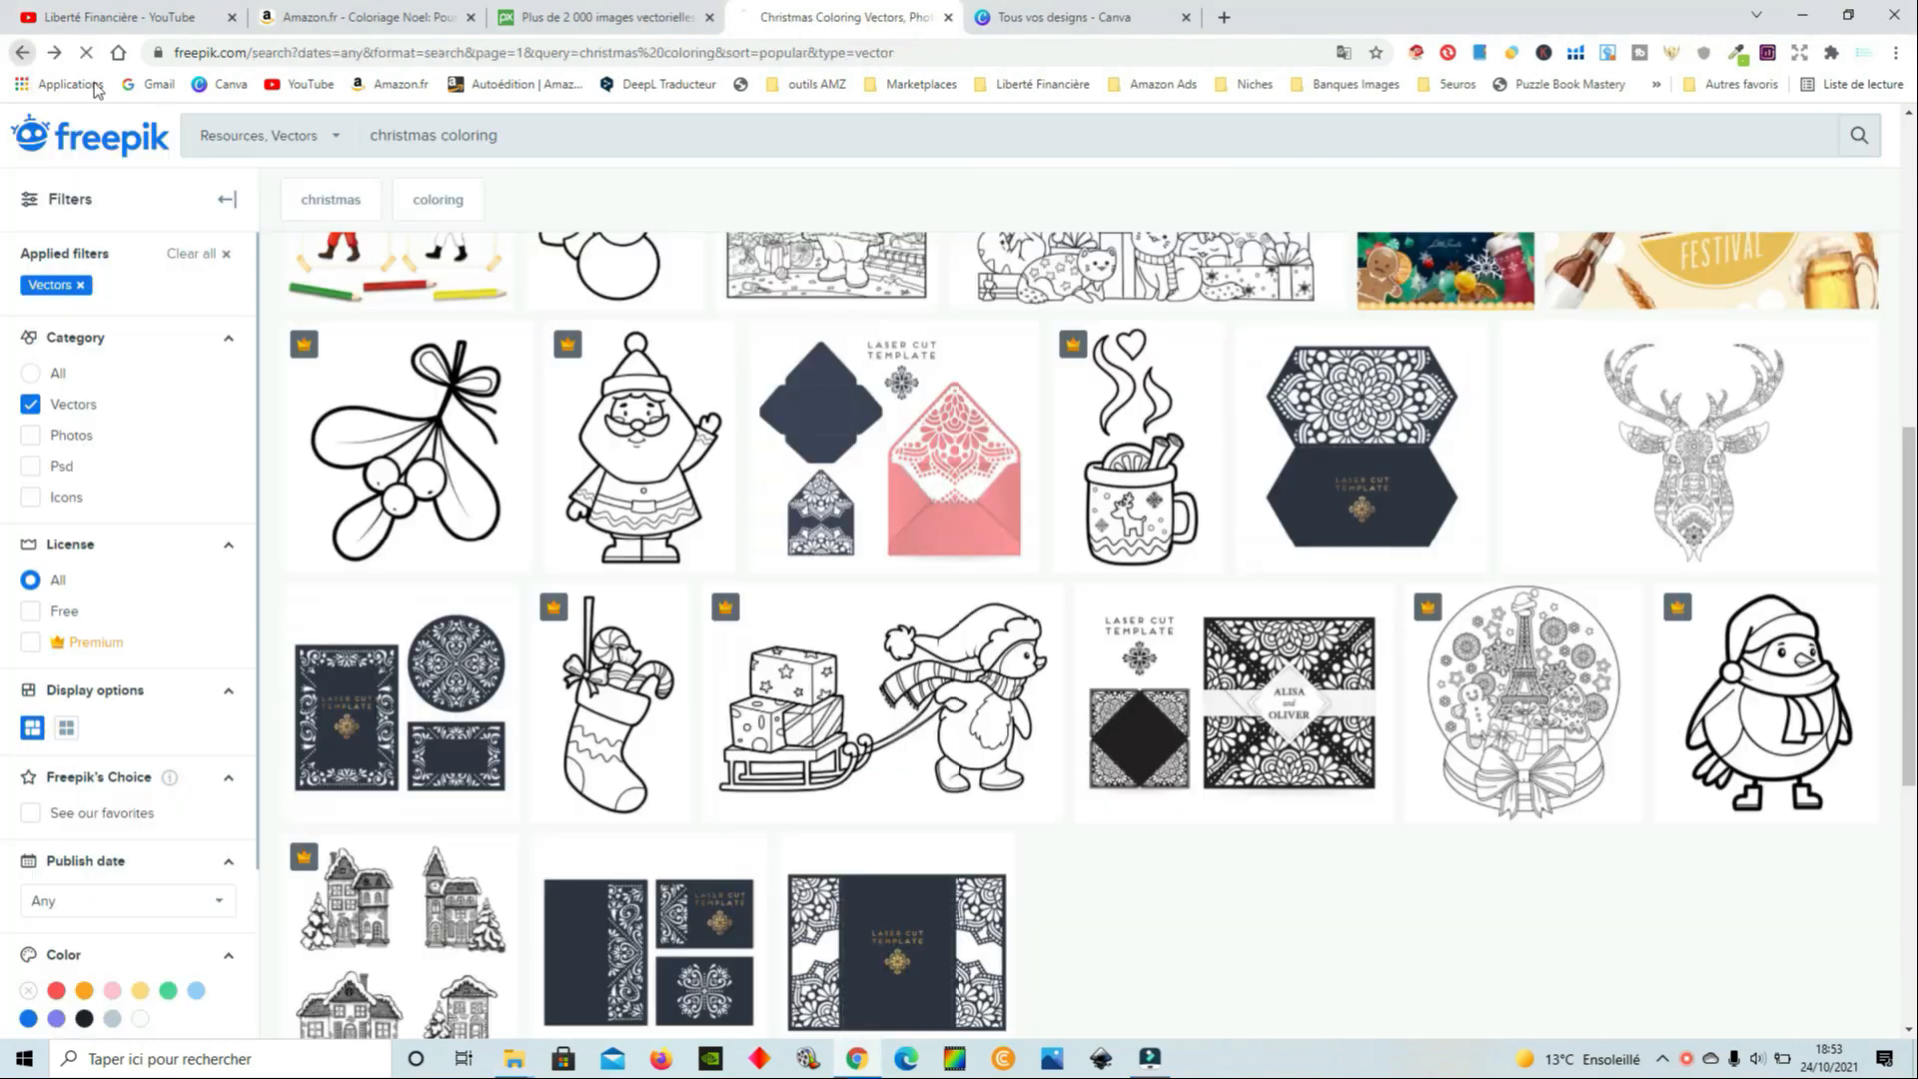
pyautogui.click(21, 52)
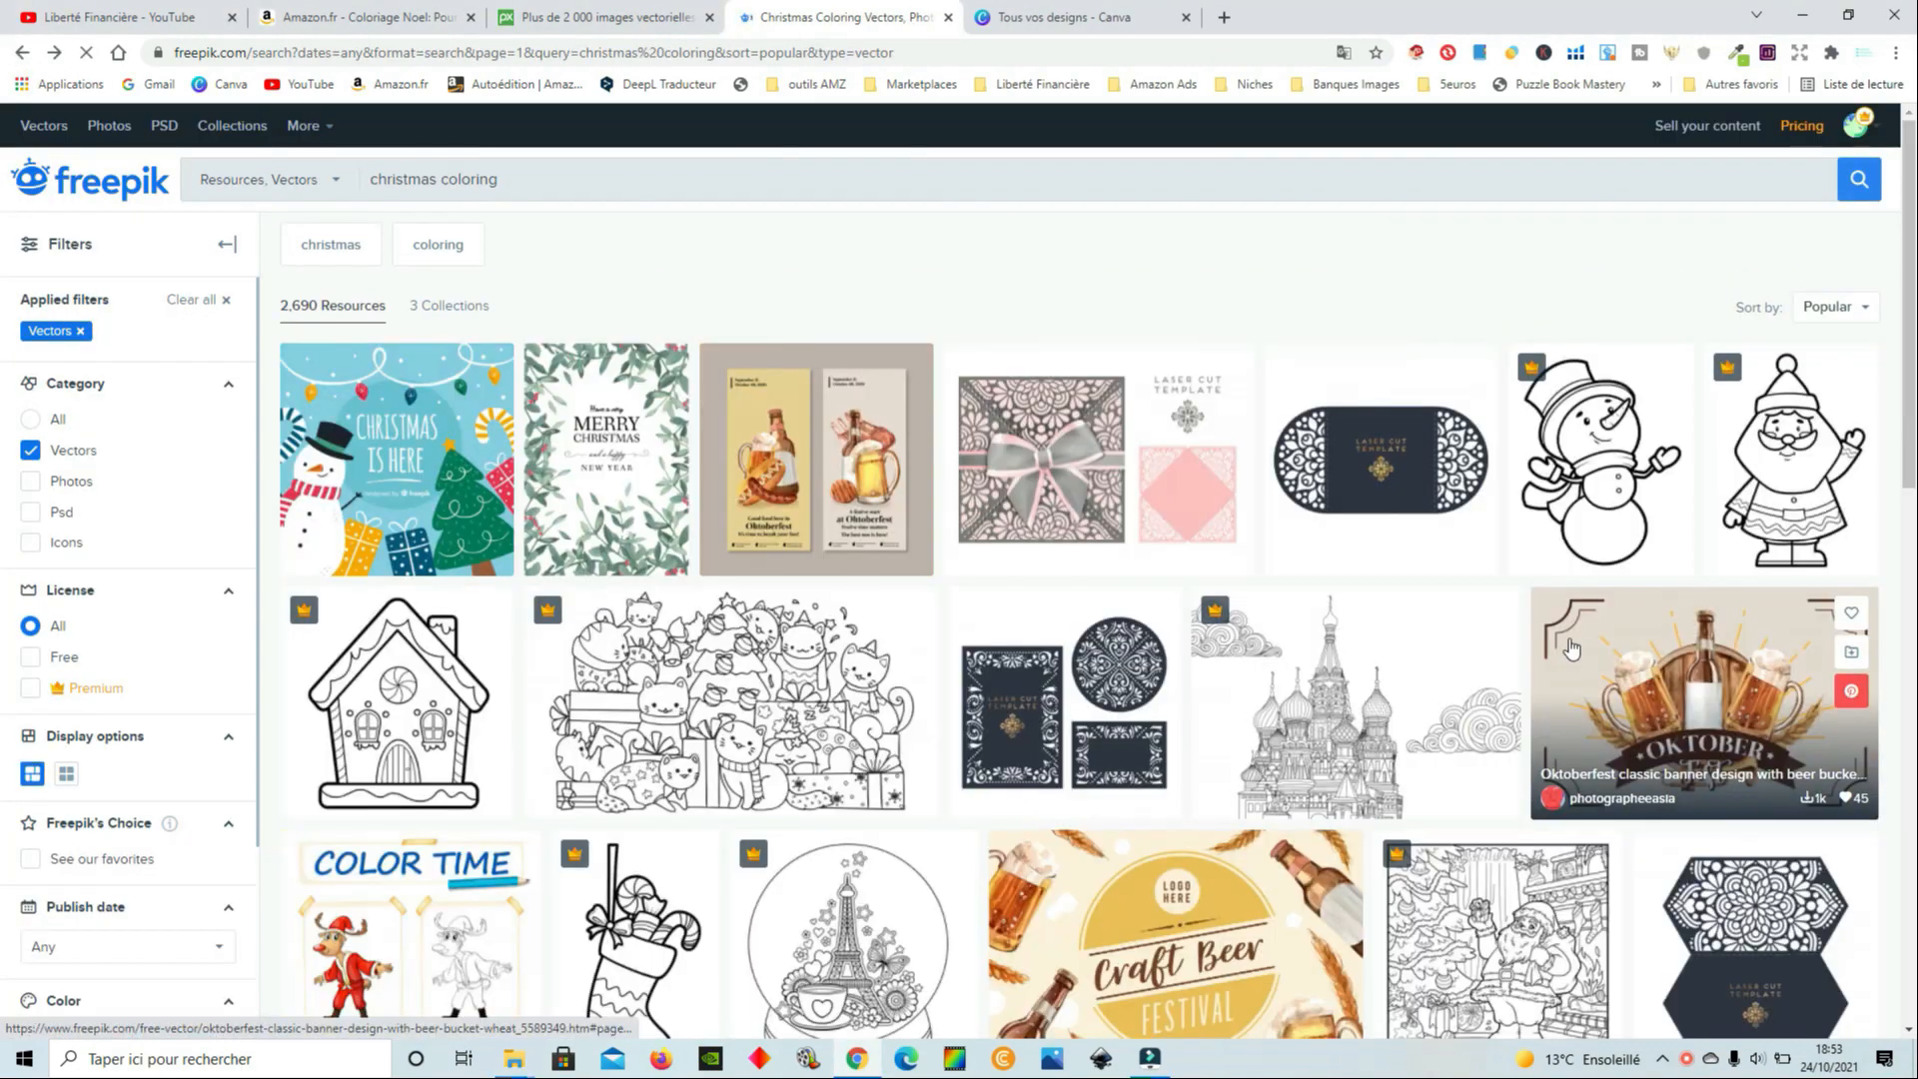
# Download the black-and-white Christmas bird colouring vector and go back to the "christmas coloring" results
pyautogui.scroll(-10, 1570, 648)
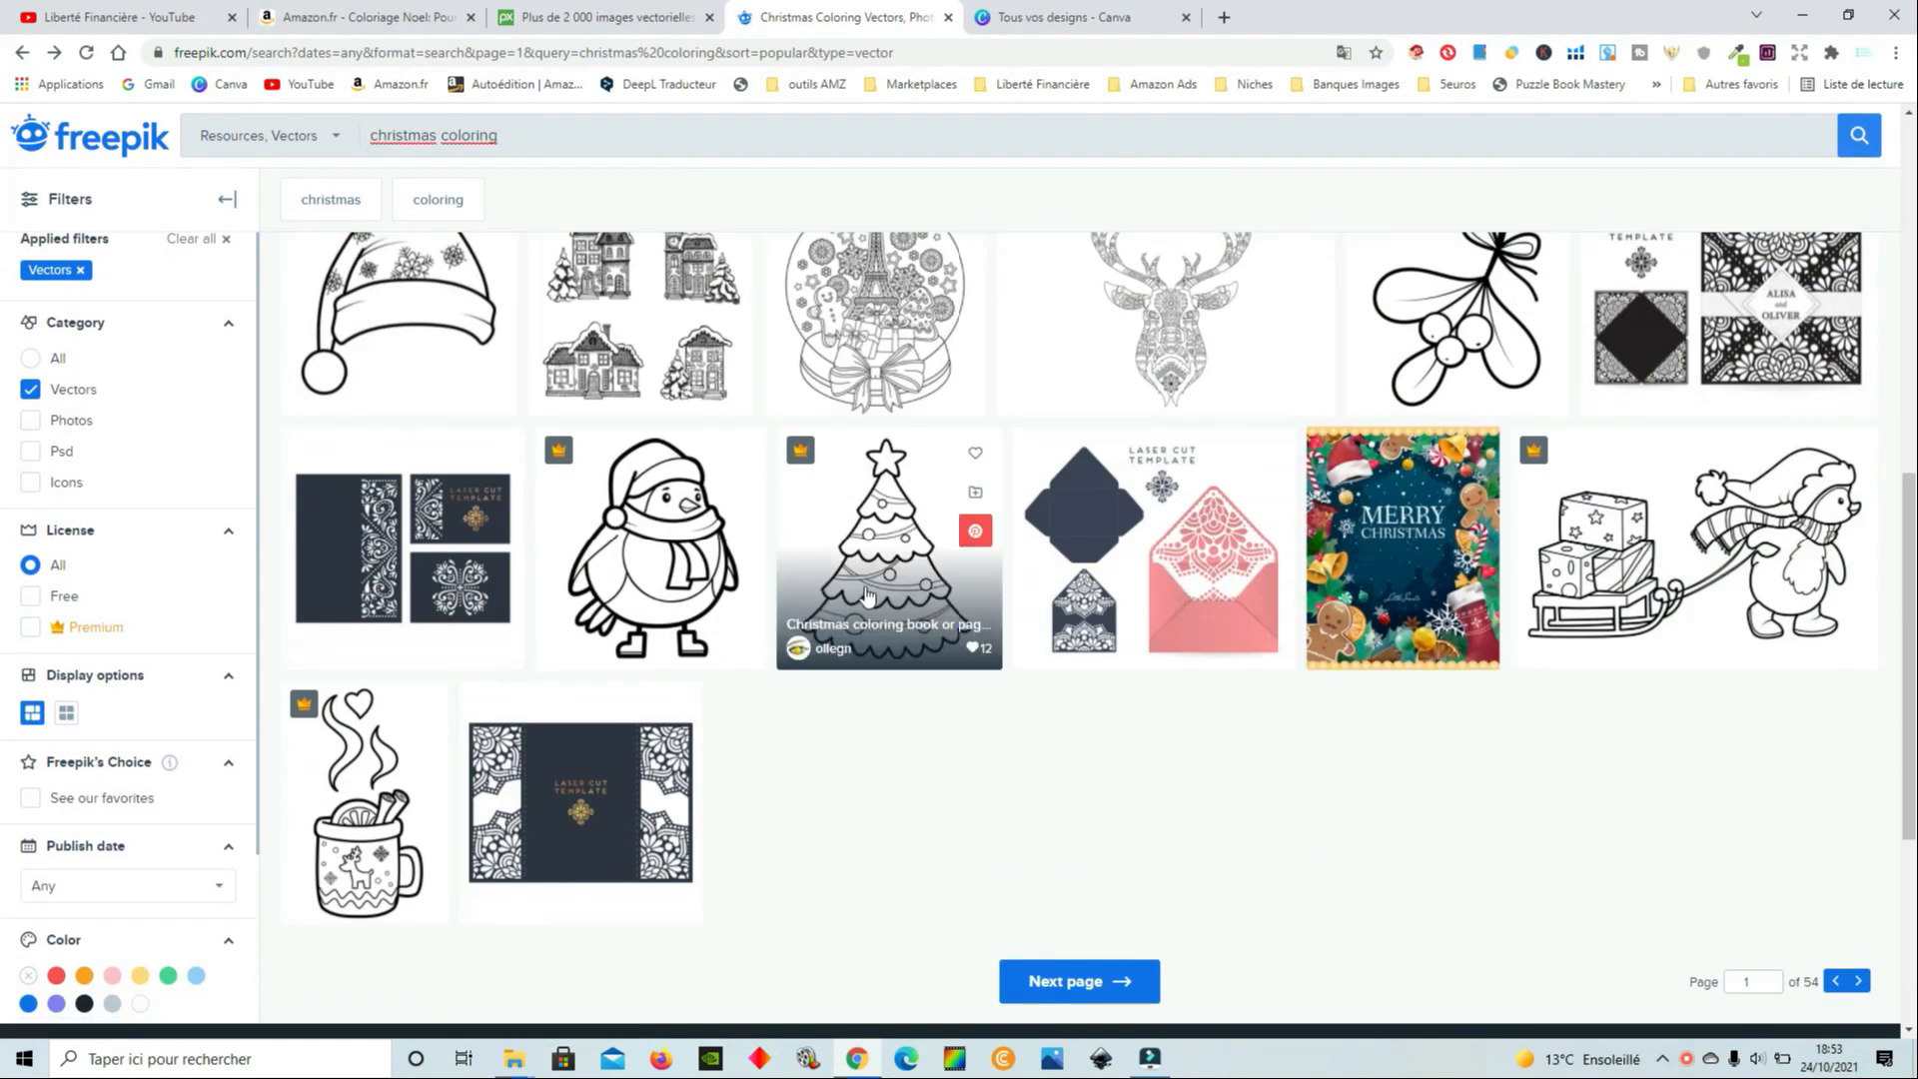
pyautogui.click(652, 545)
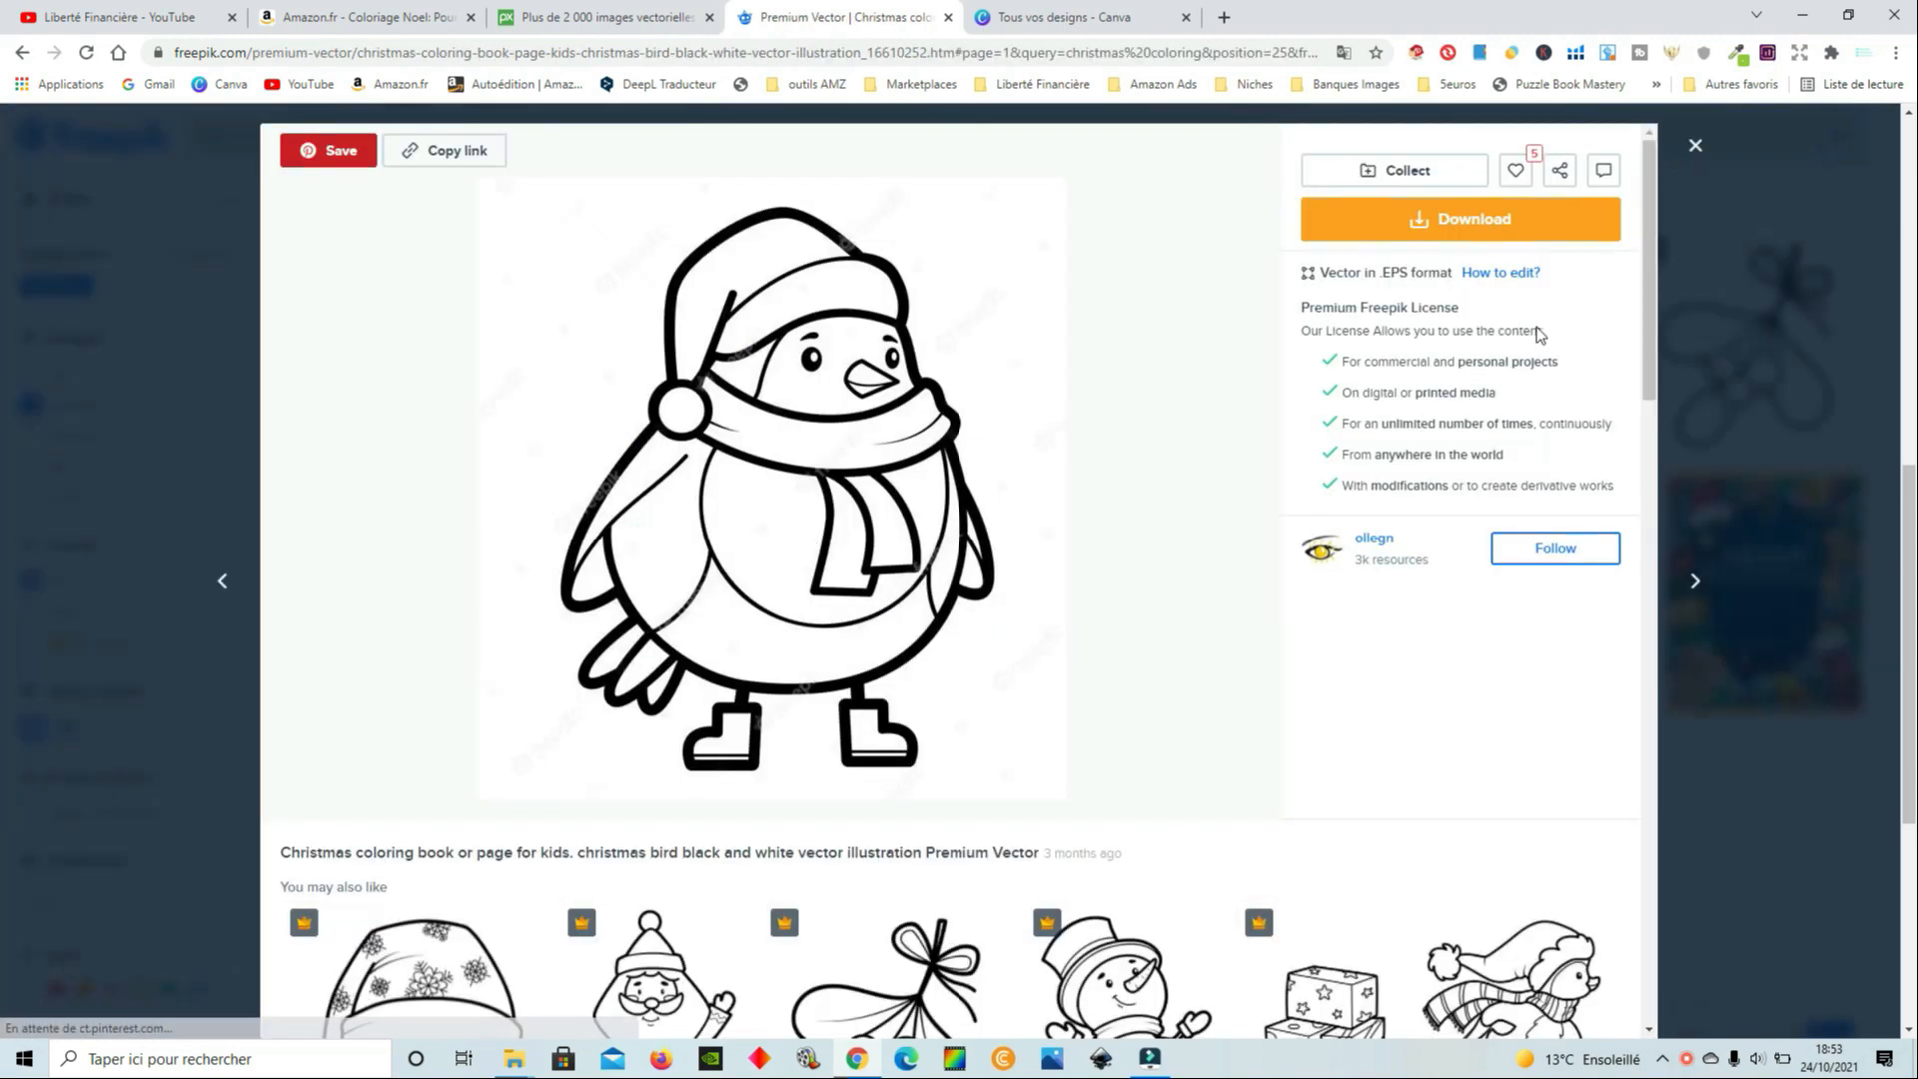
pyautogui.click(1519, 216)
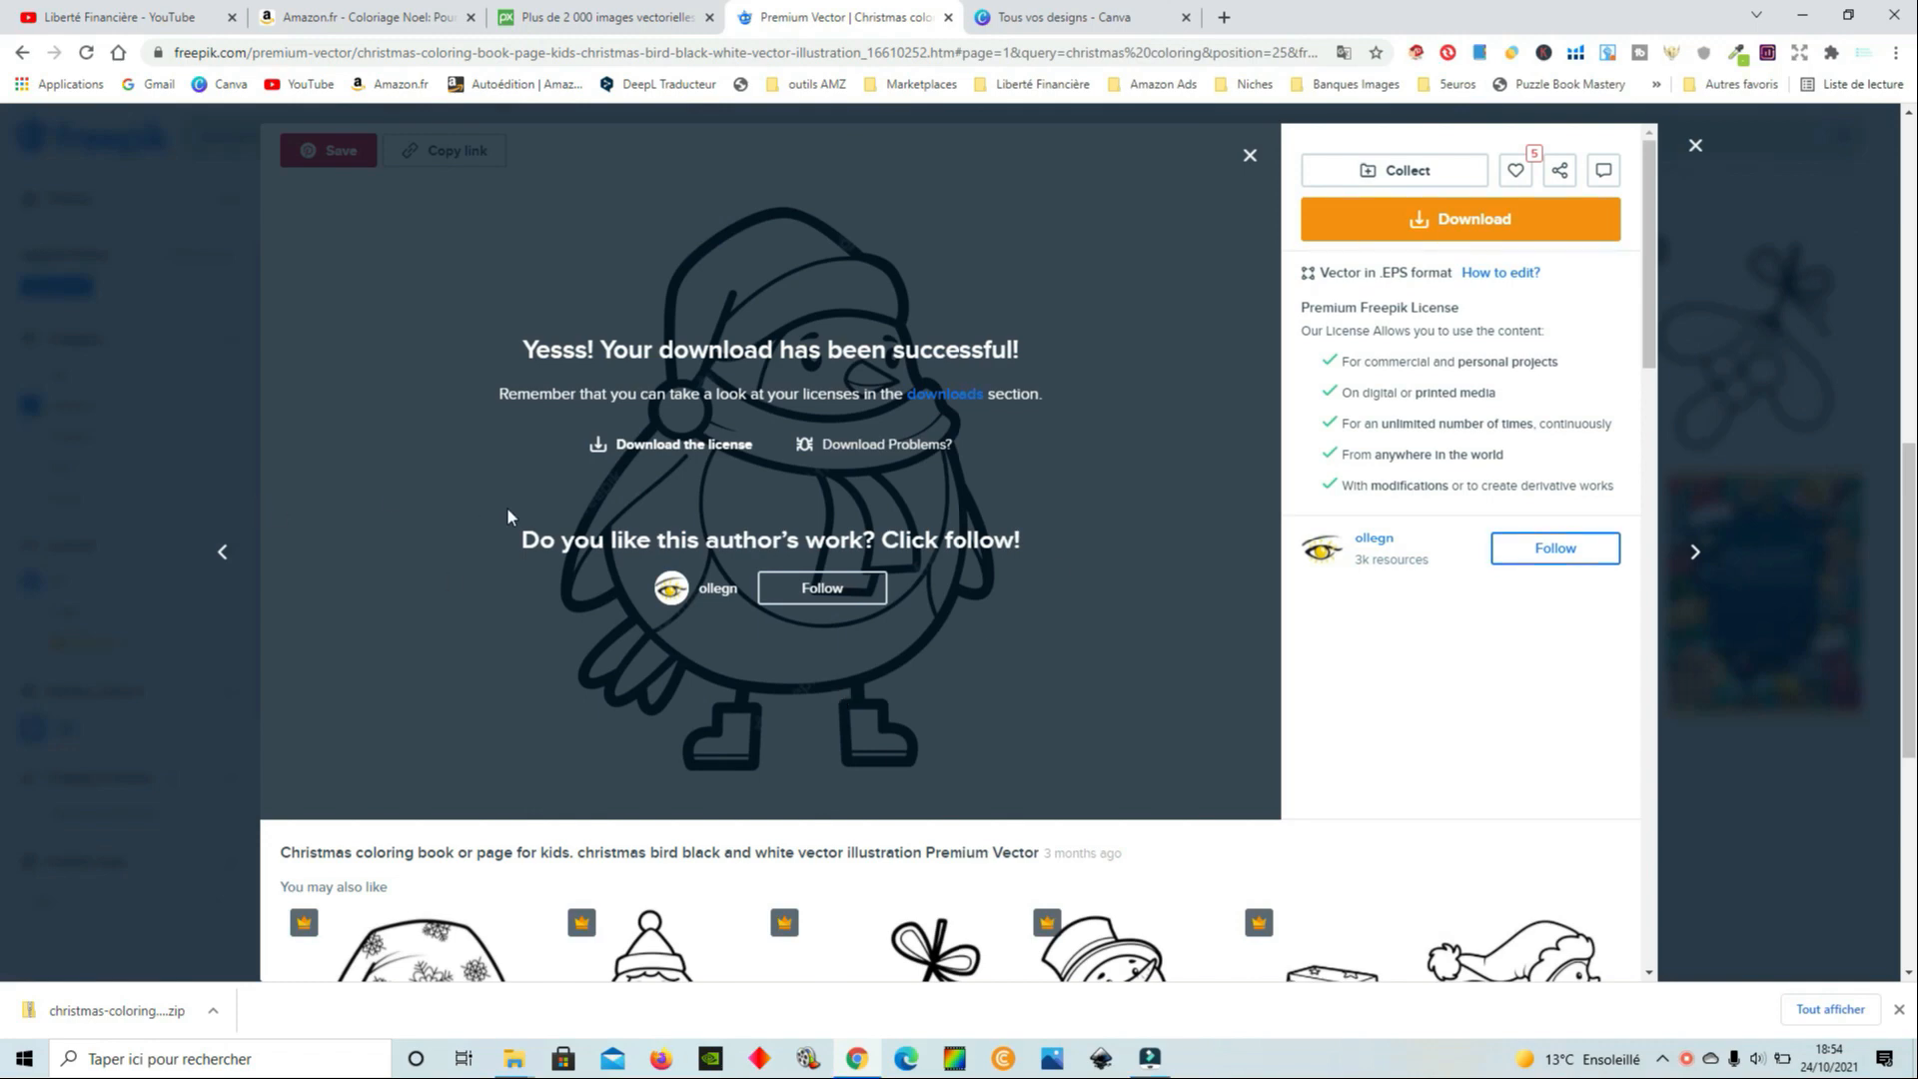
pyautogui.click(22, 53)
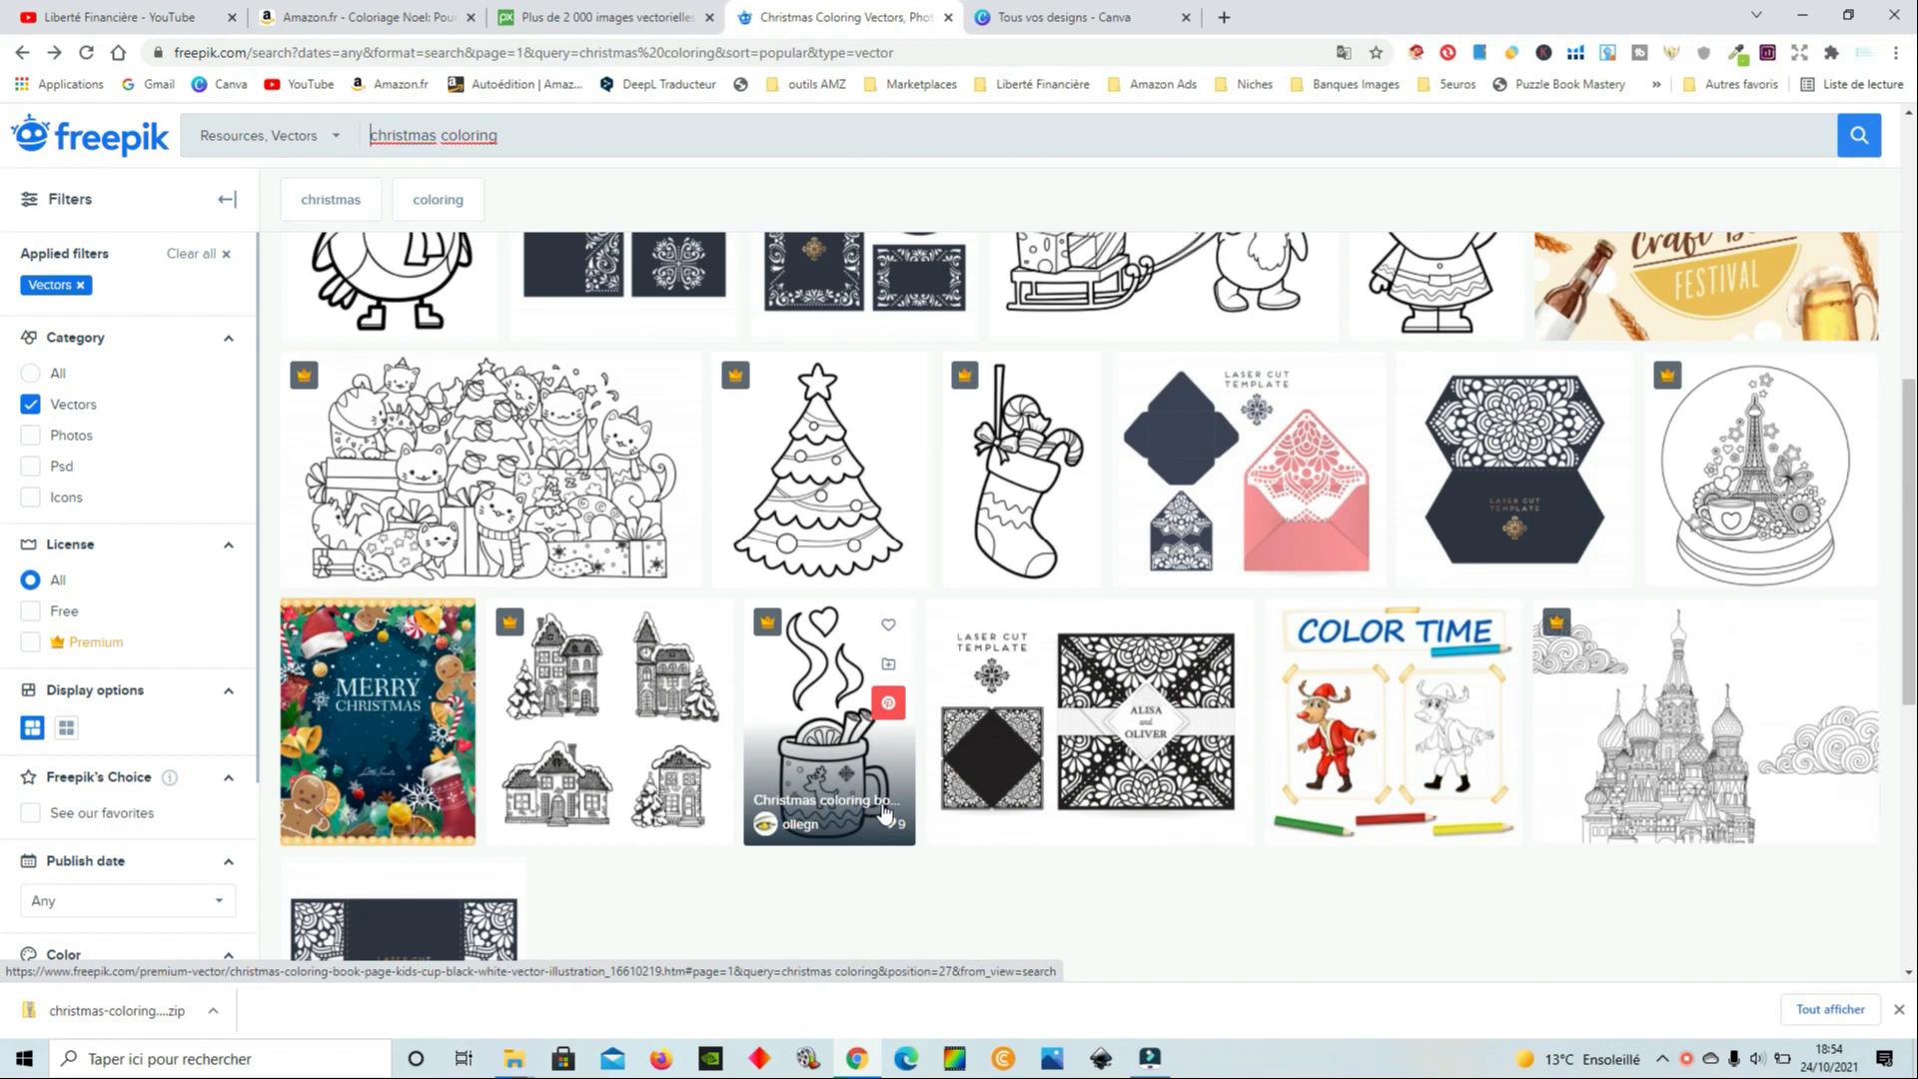
# Switch to Canva and create a blank custom-size design 8.5 inches wide and 11 inches high
pyautogui.hotkey('ctrl', 'Tab')
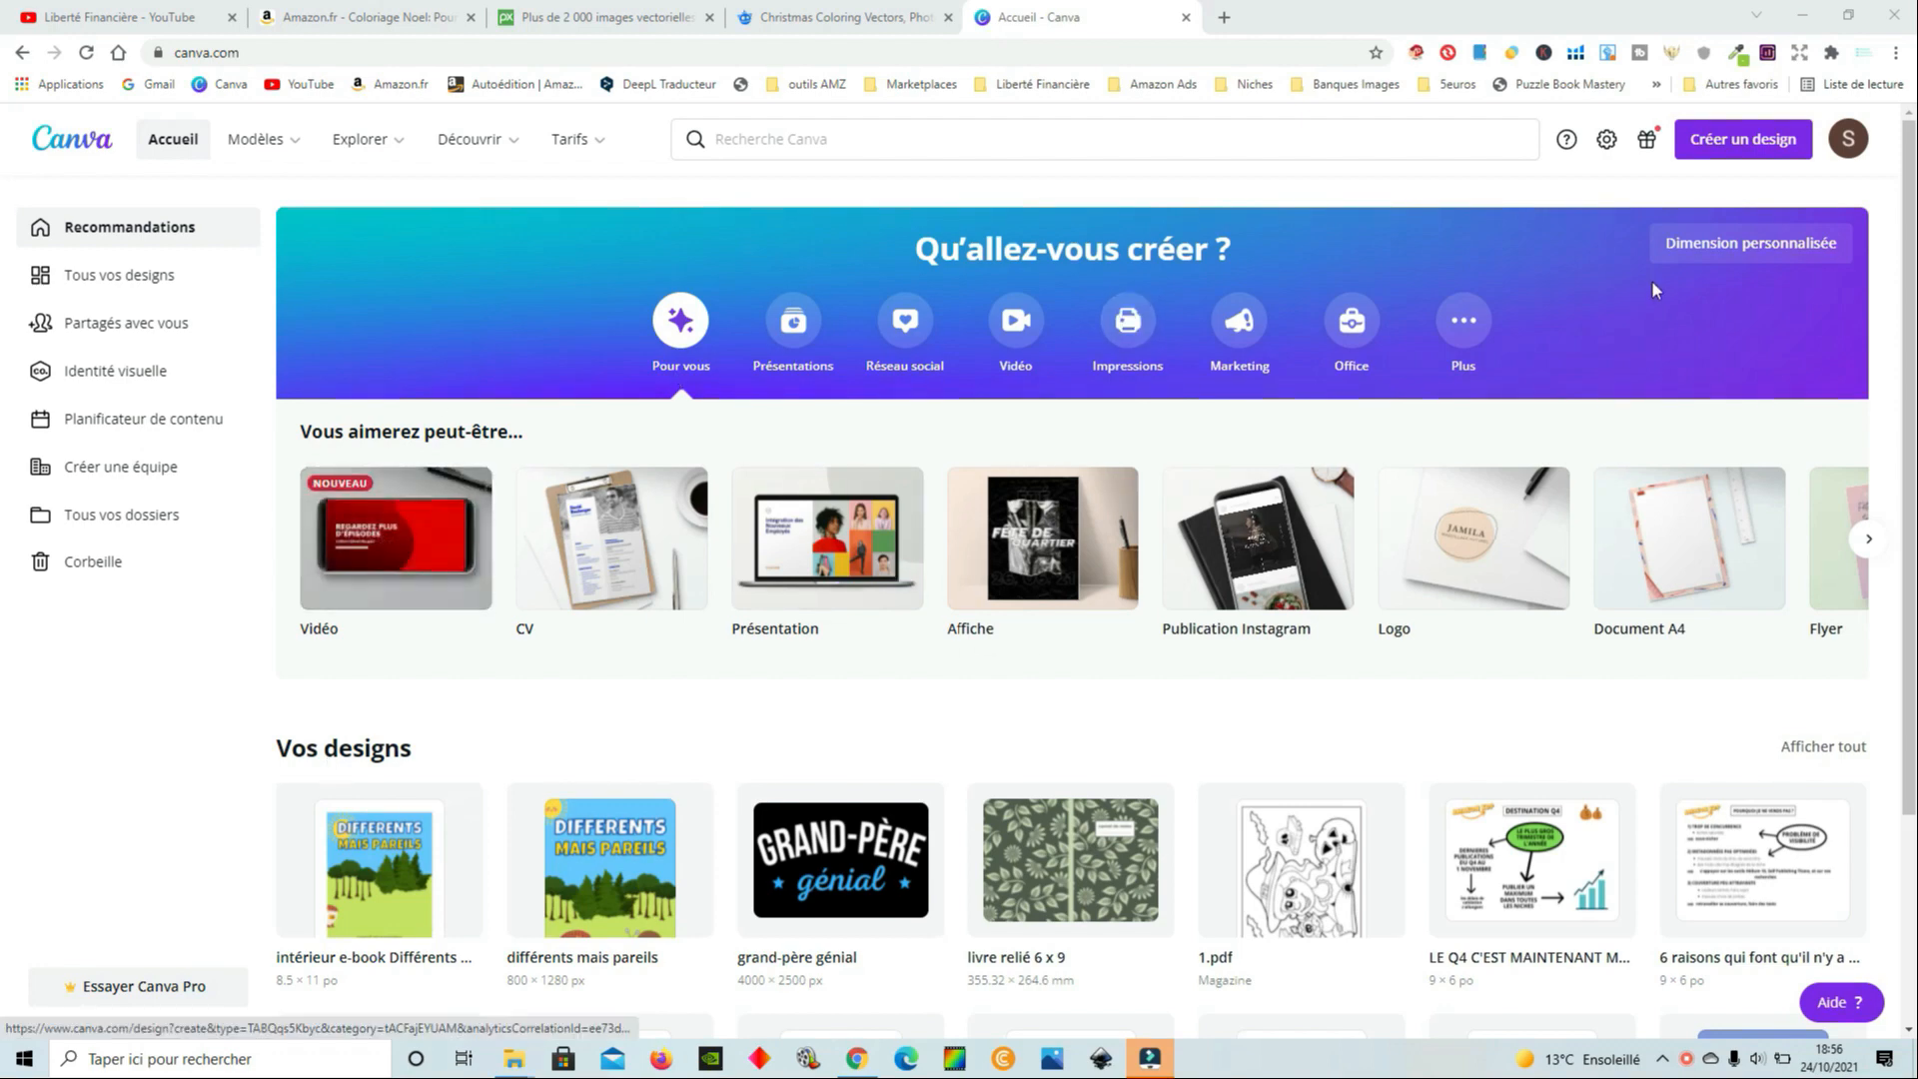
pyautogui.click(1775, 143)
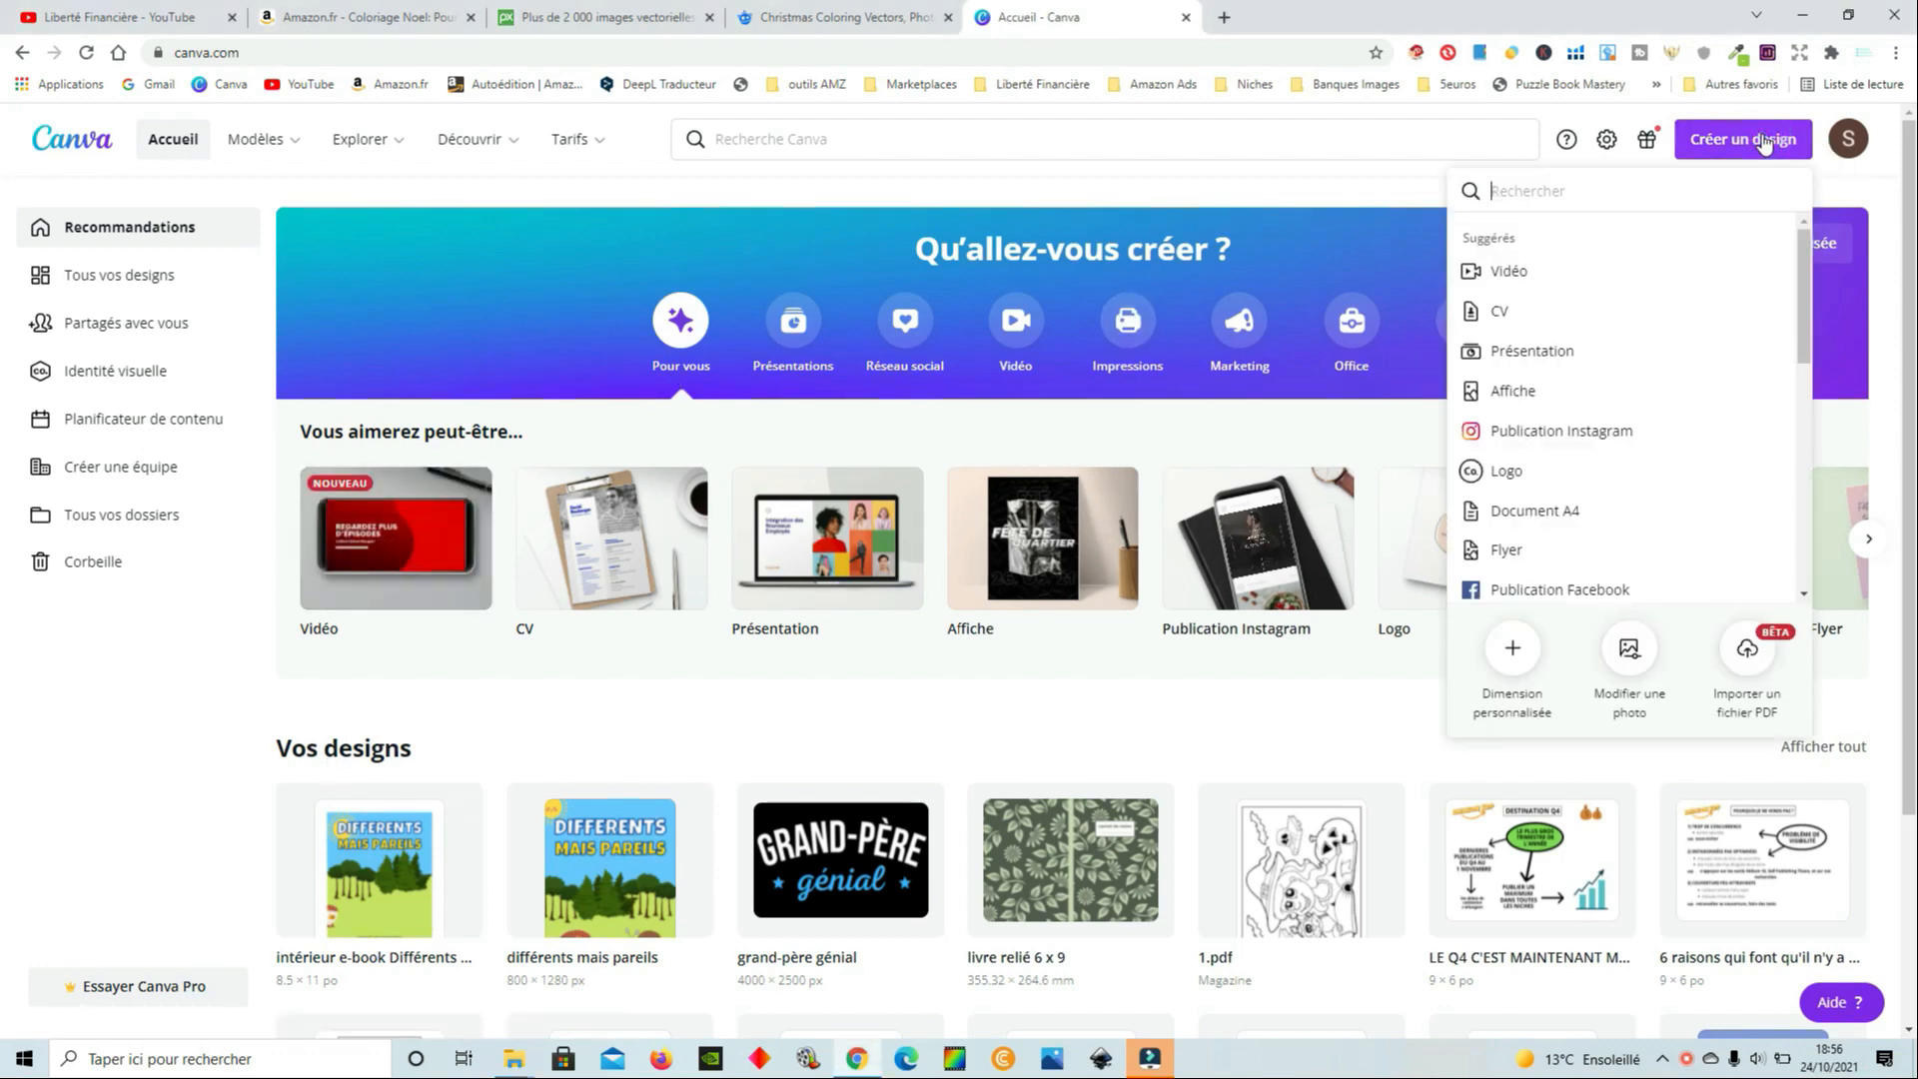
pyautogui.click(1511, 651)
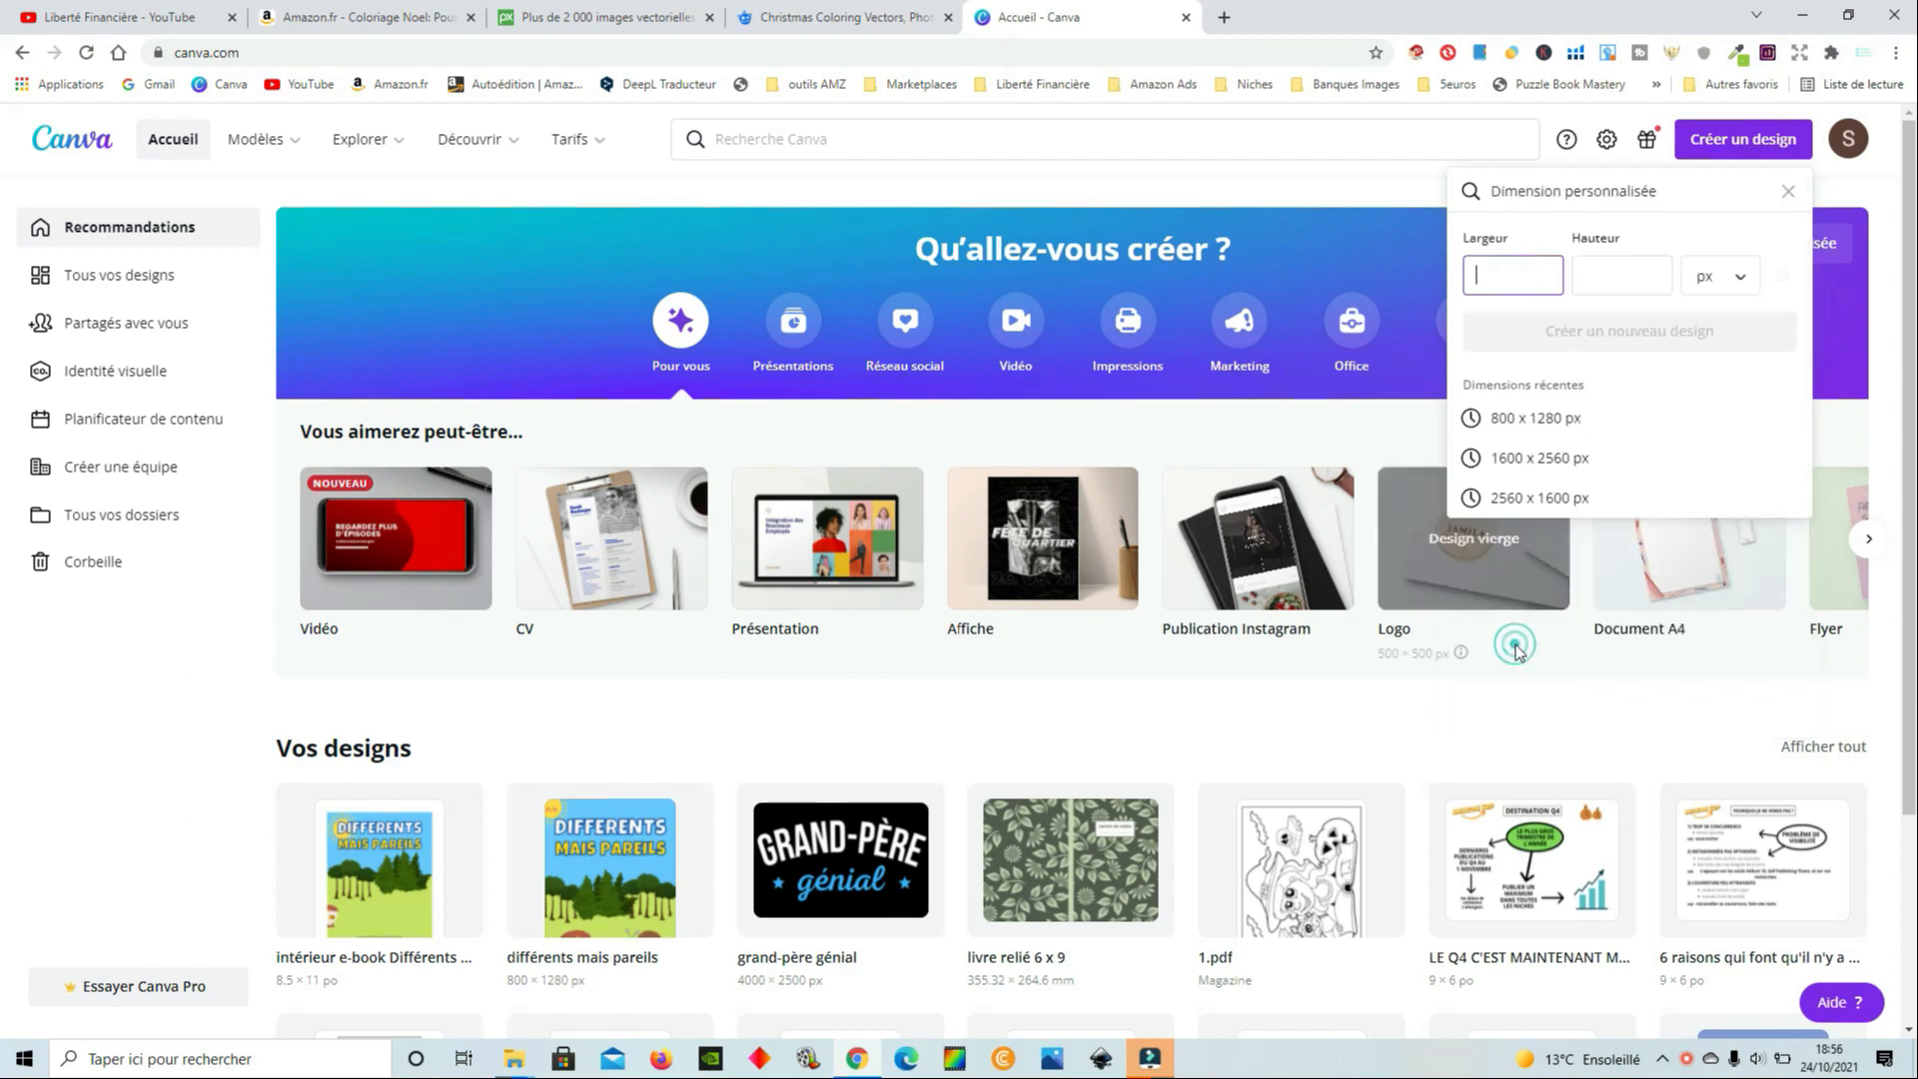
pyautogui.click(1735, 285)
pyautogui.click(1746, 313)
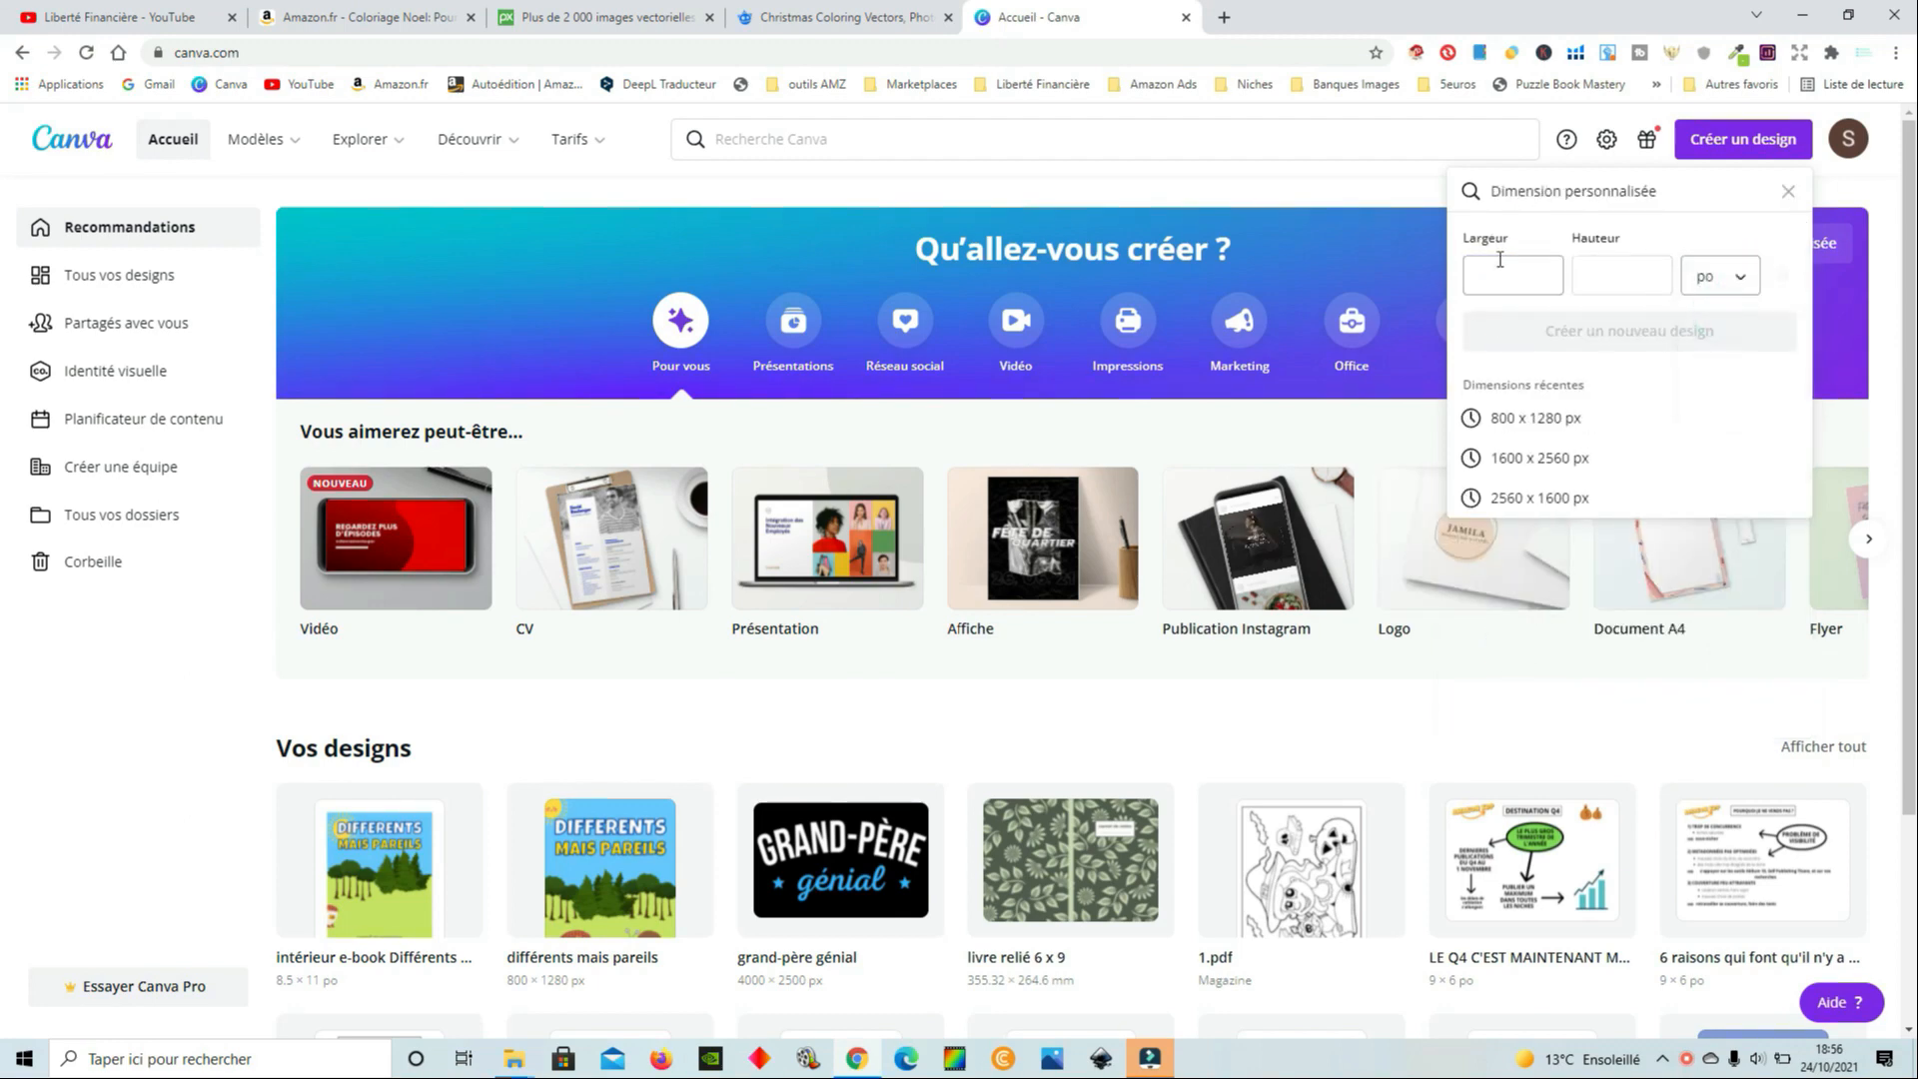
pyautogui.click(1518, 270)
pyautogui.write('8')
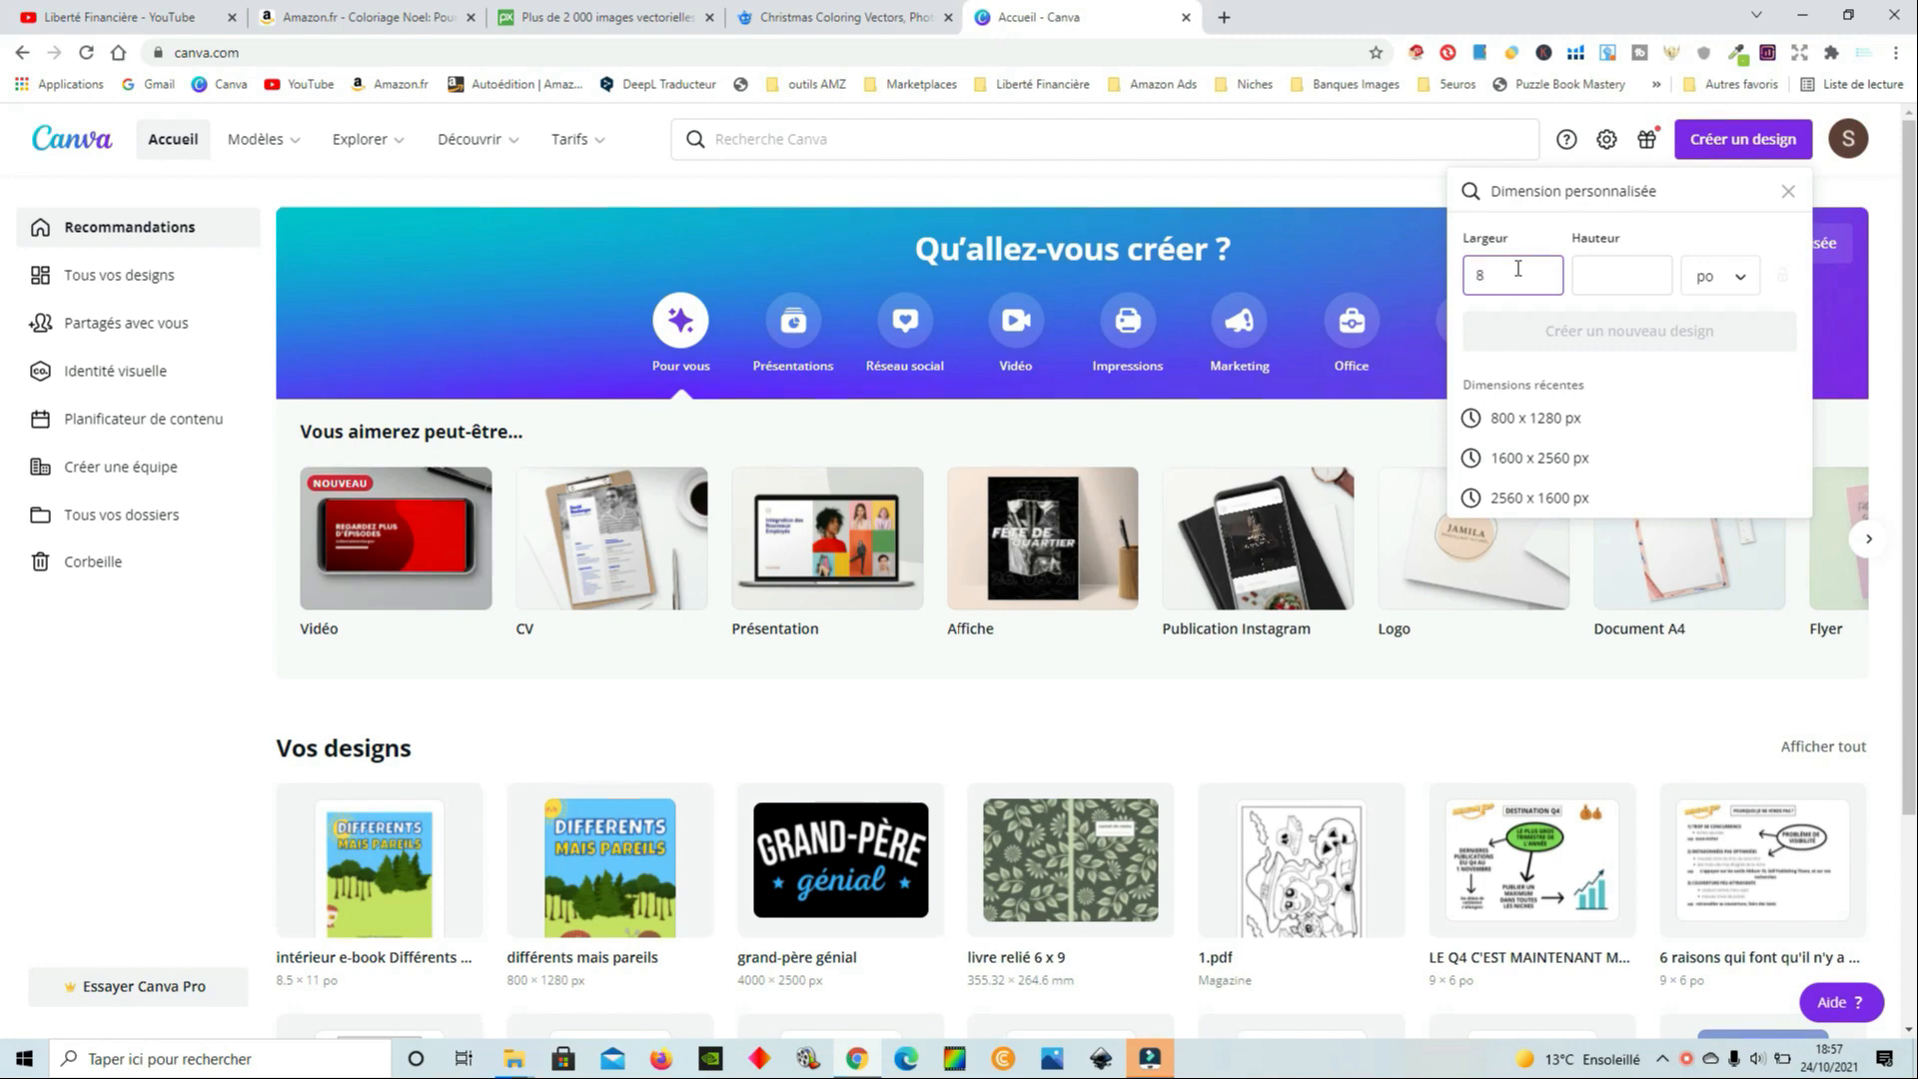
pyautogui.write('.5')
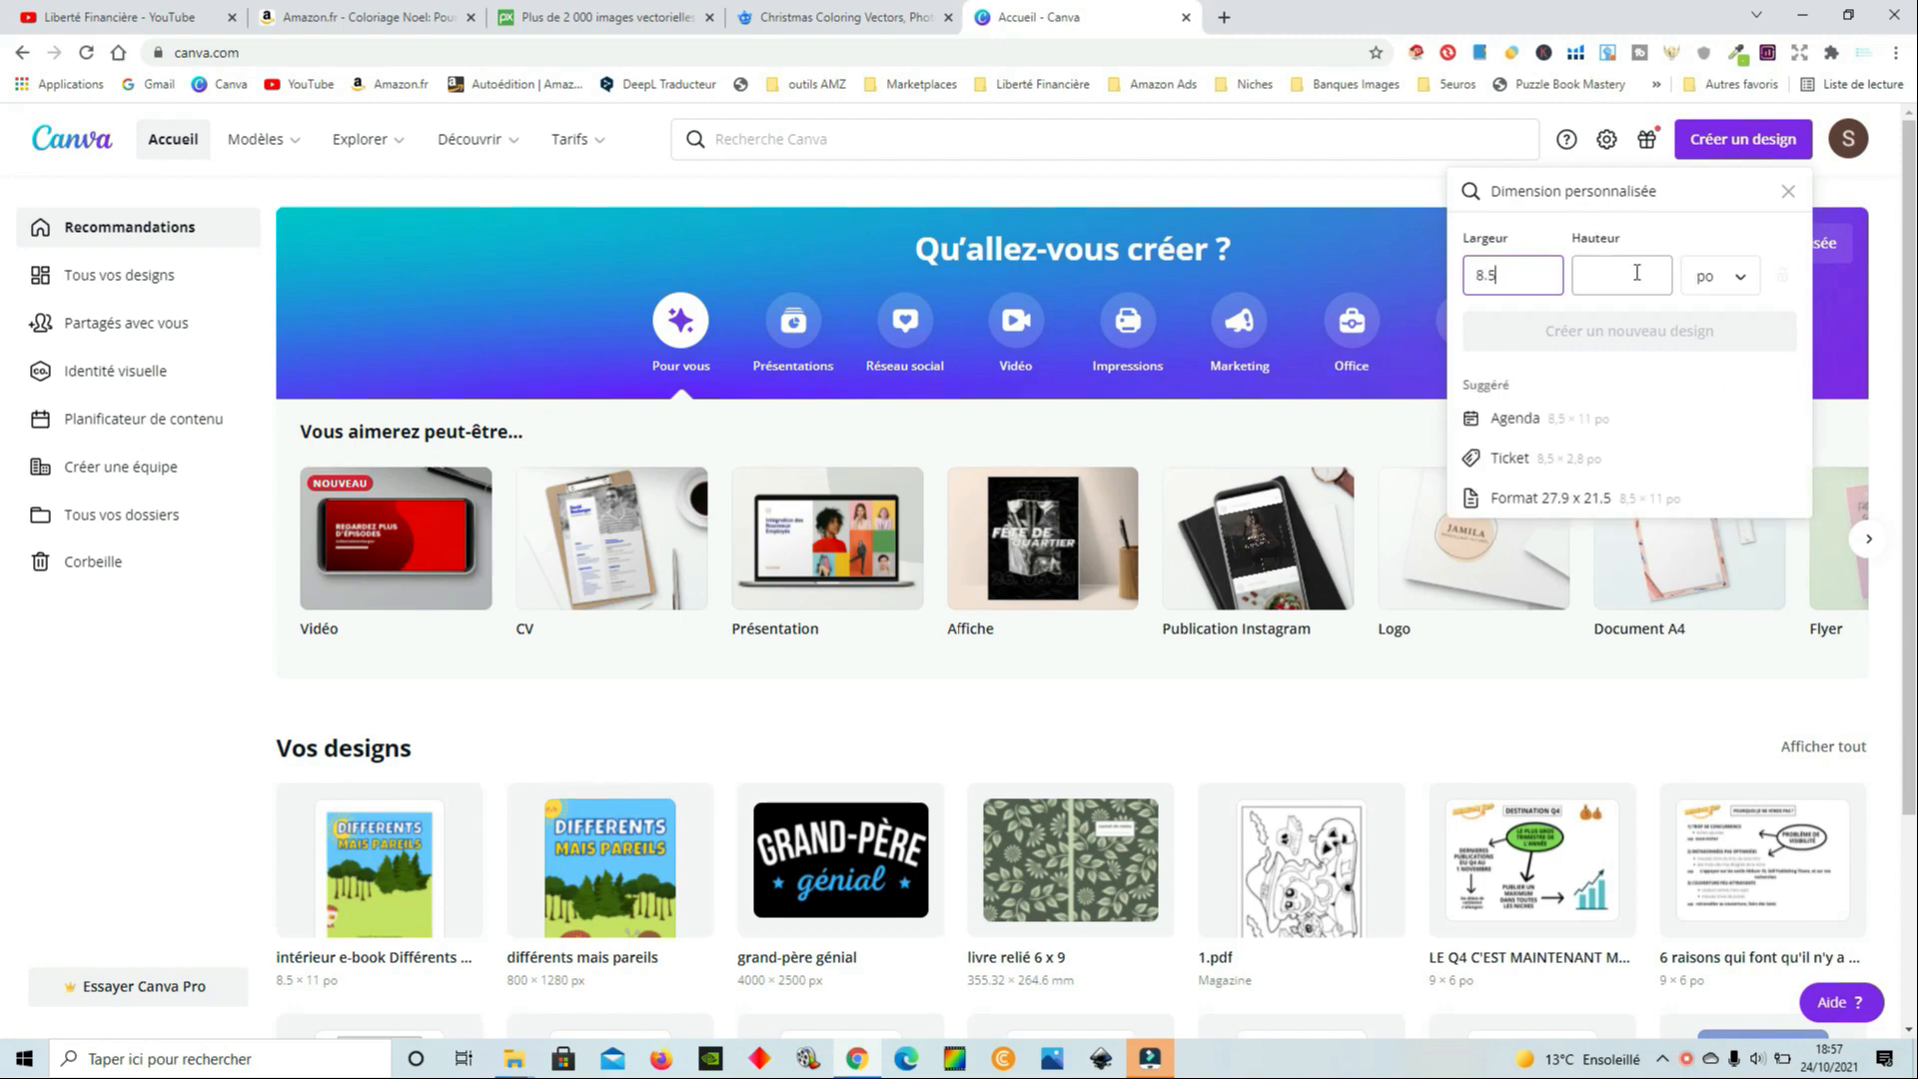
pyautogui.click(1638, 268)
pyautogui.write('11')
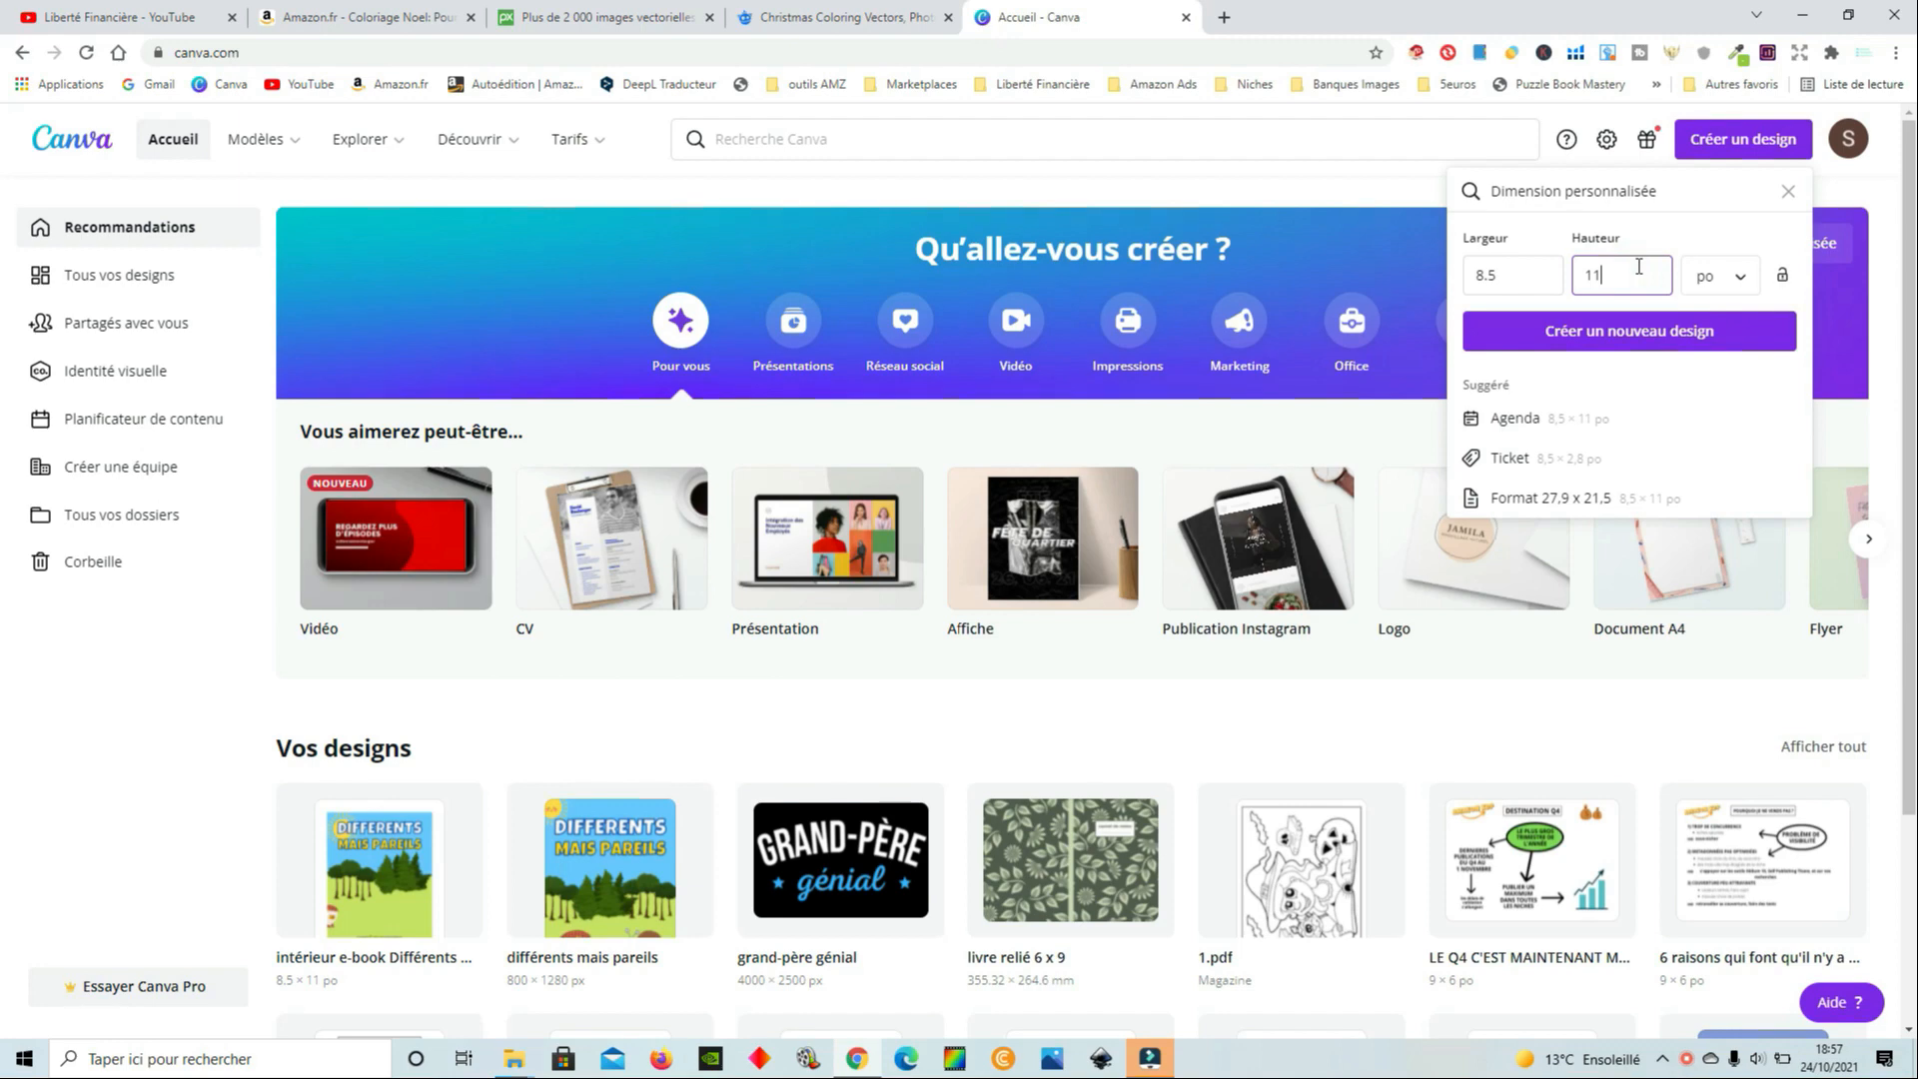
pyautogui.click(1686, 334)
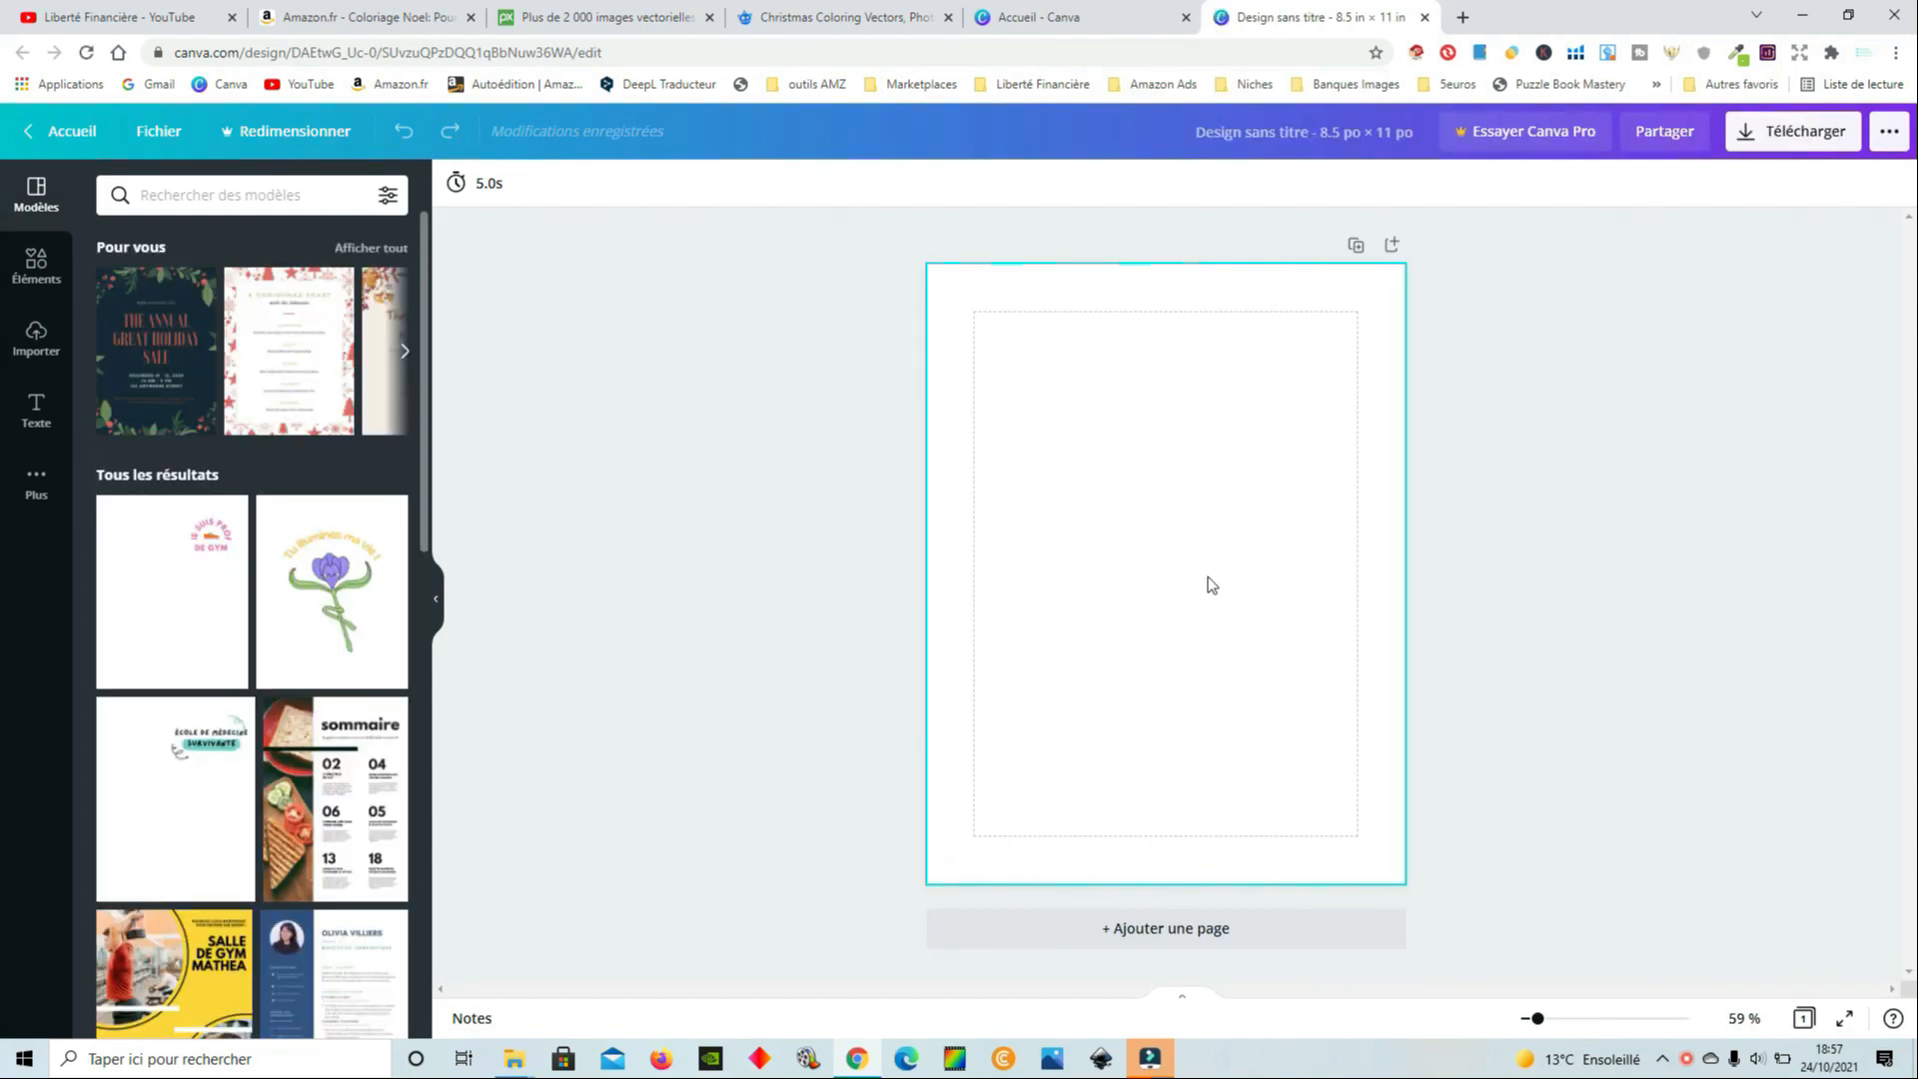
# Add two blank pages after page 1 of the design and return to page 1
pyautogui.click(1177, 929)
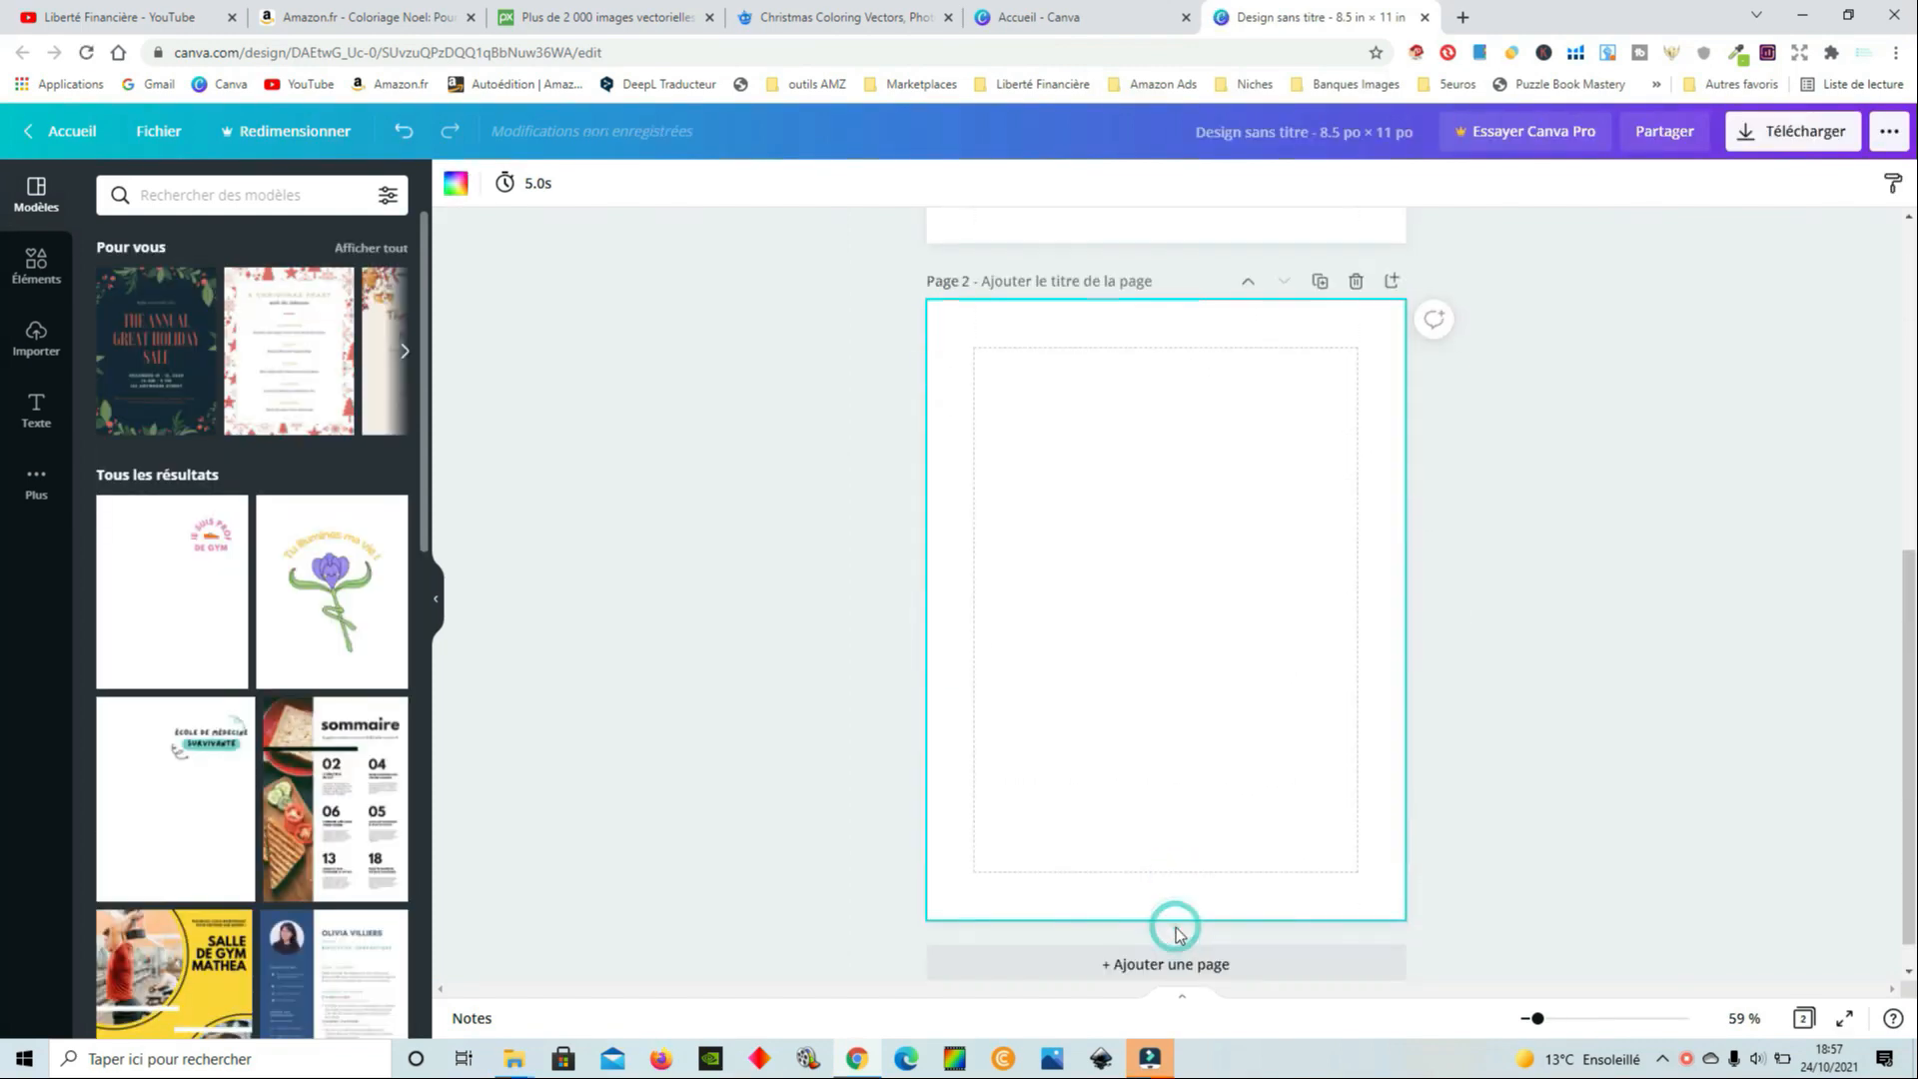
pyautogui.scroll(5, 1199, 739)
pyautogui.scroll(-5, 1159, 470)
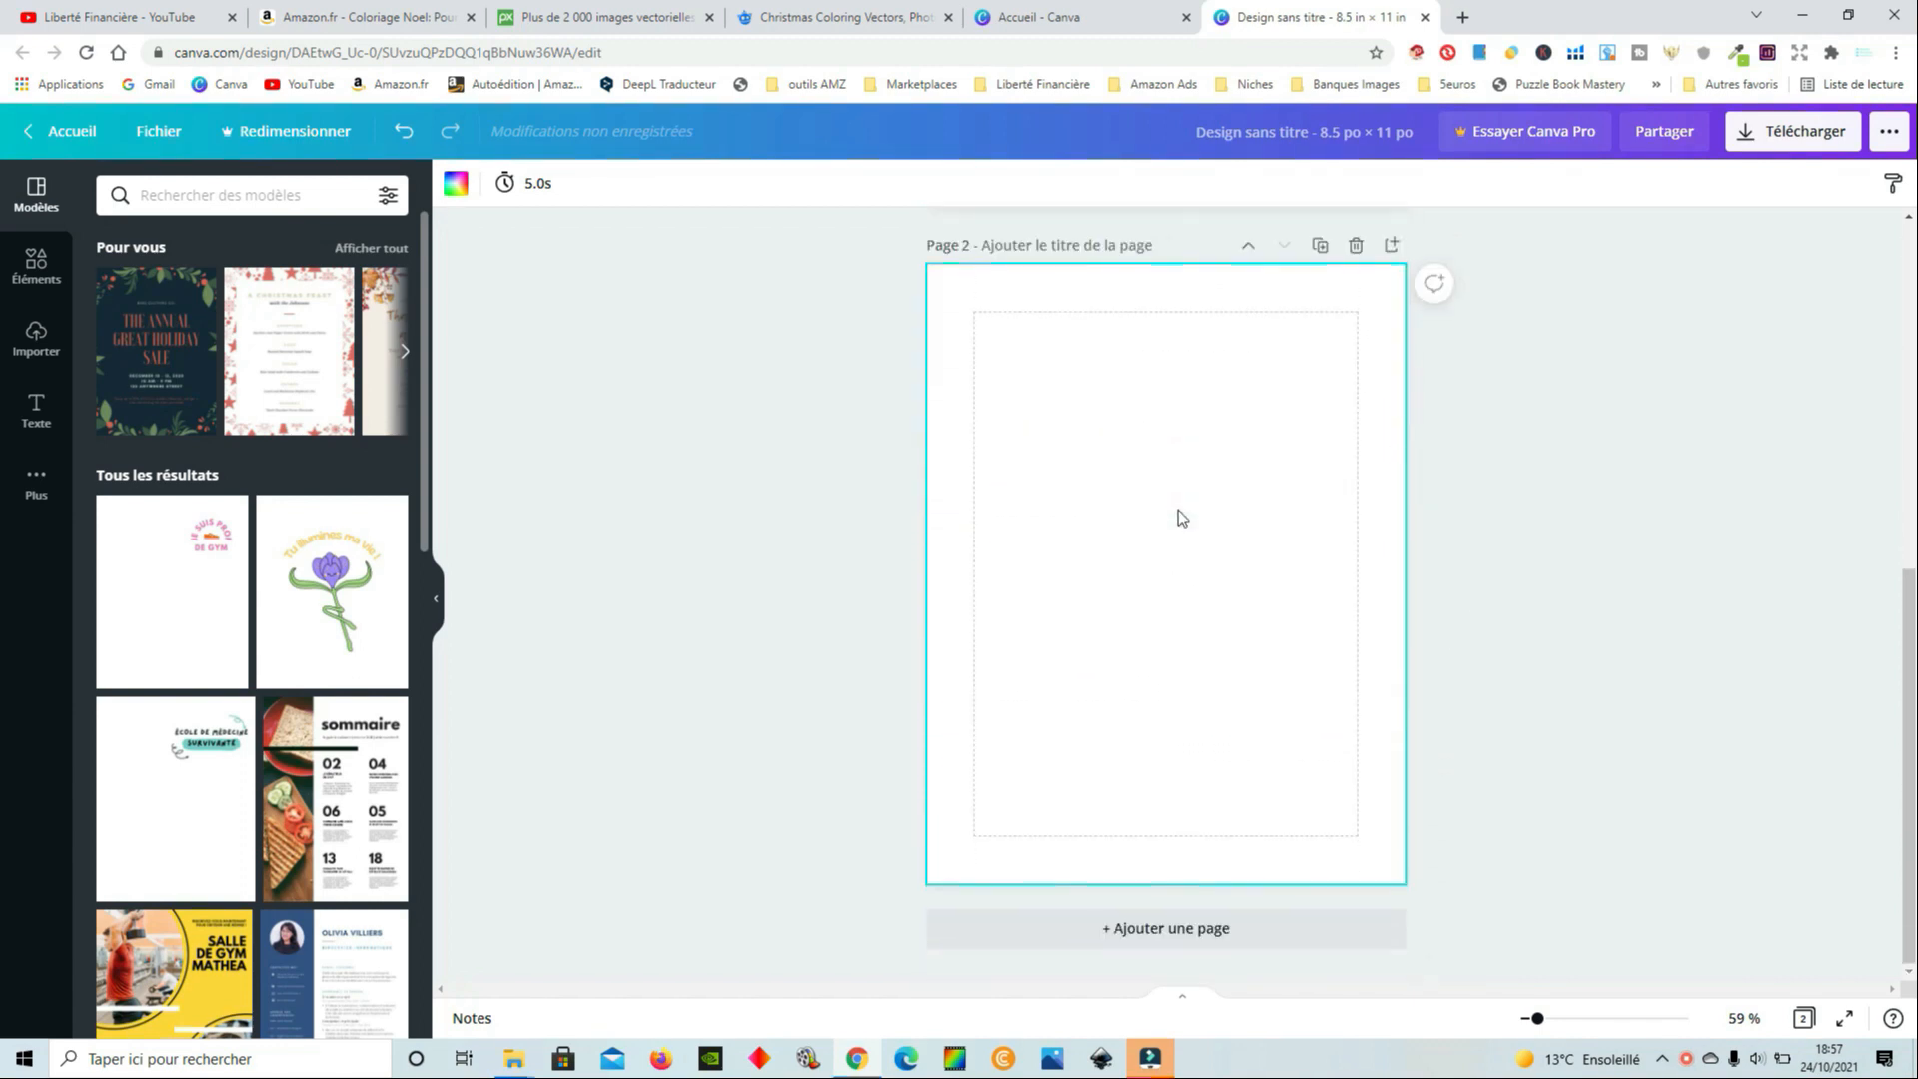
pyautogui.click(1171, 928)
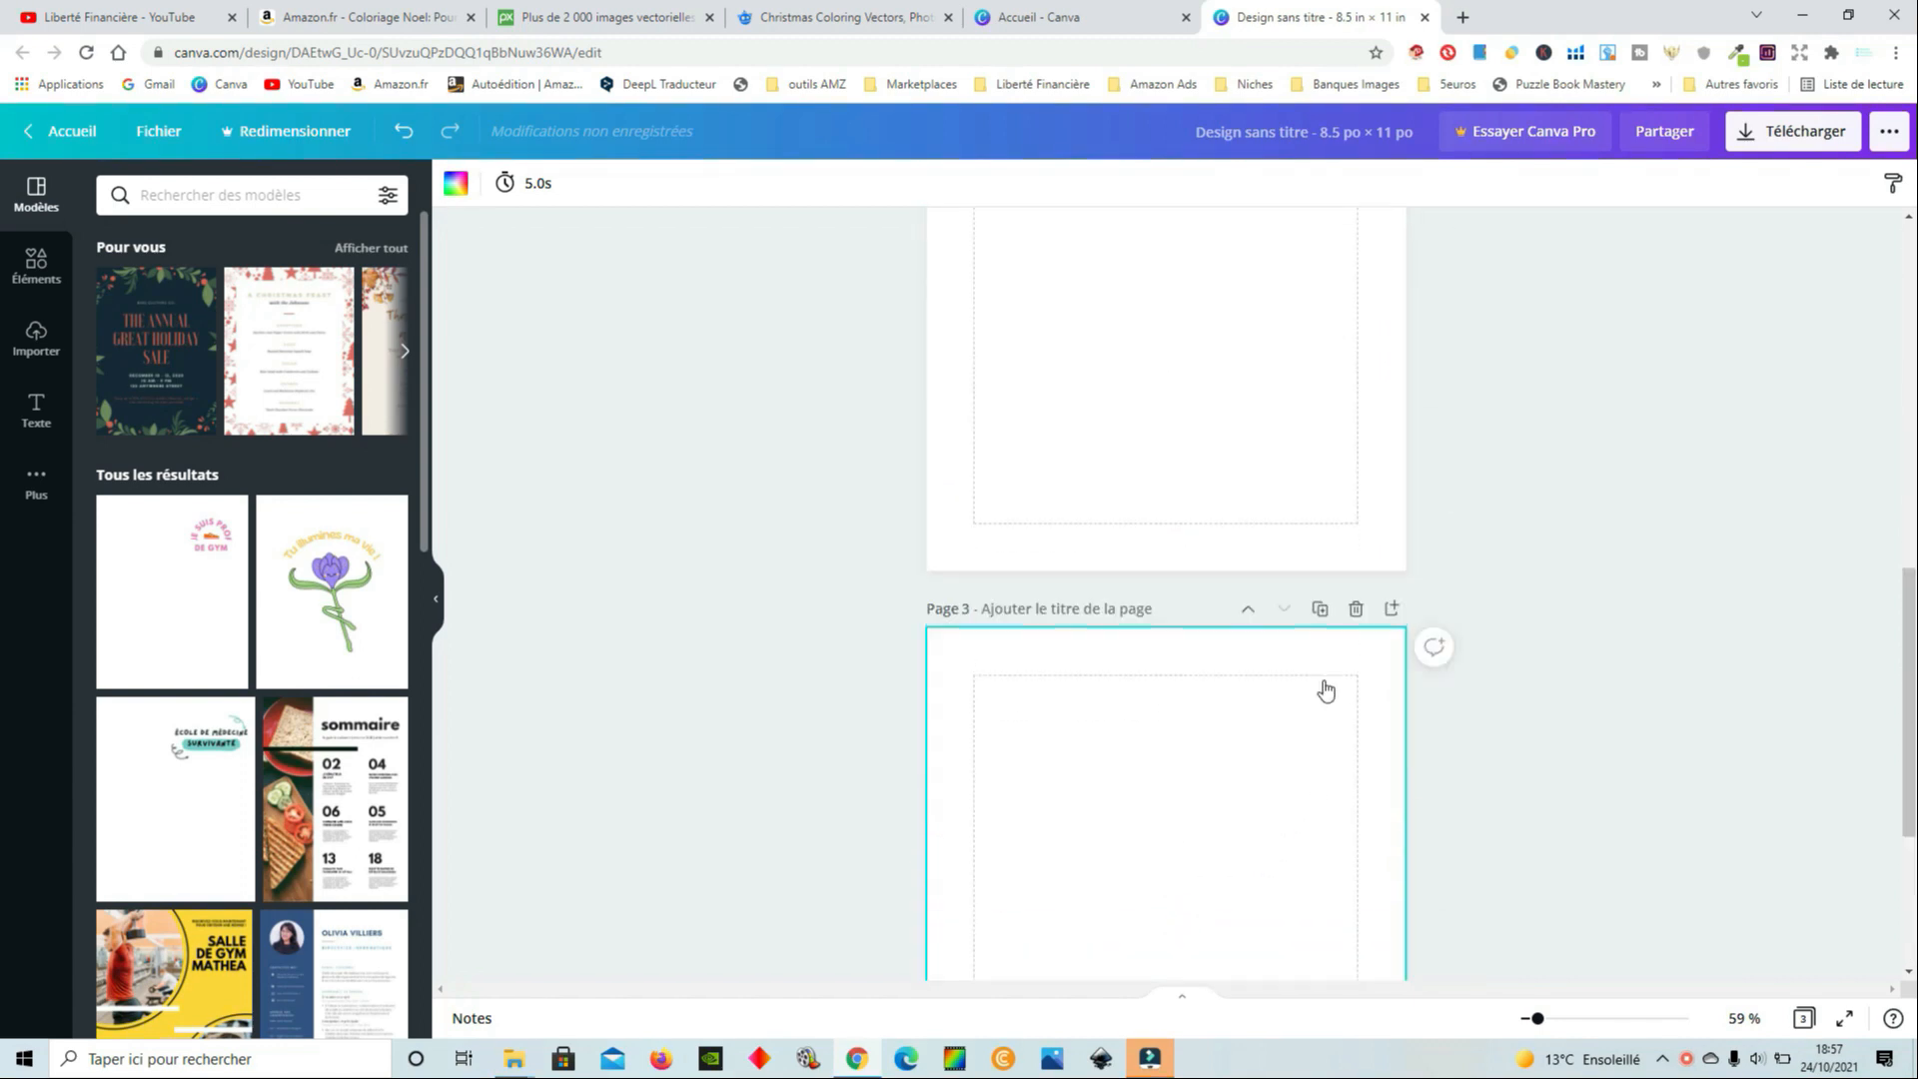
pyautogui.scroll(15, 1315, 686)
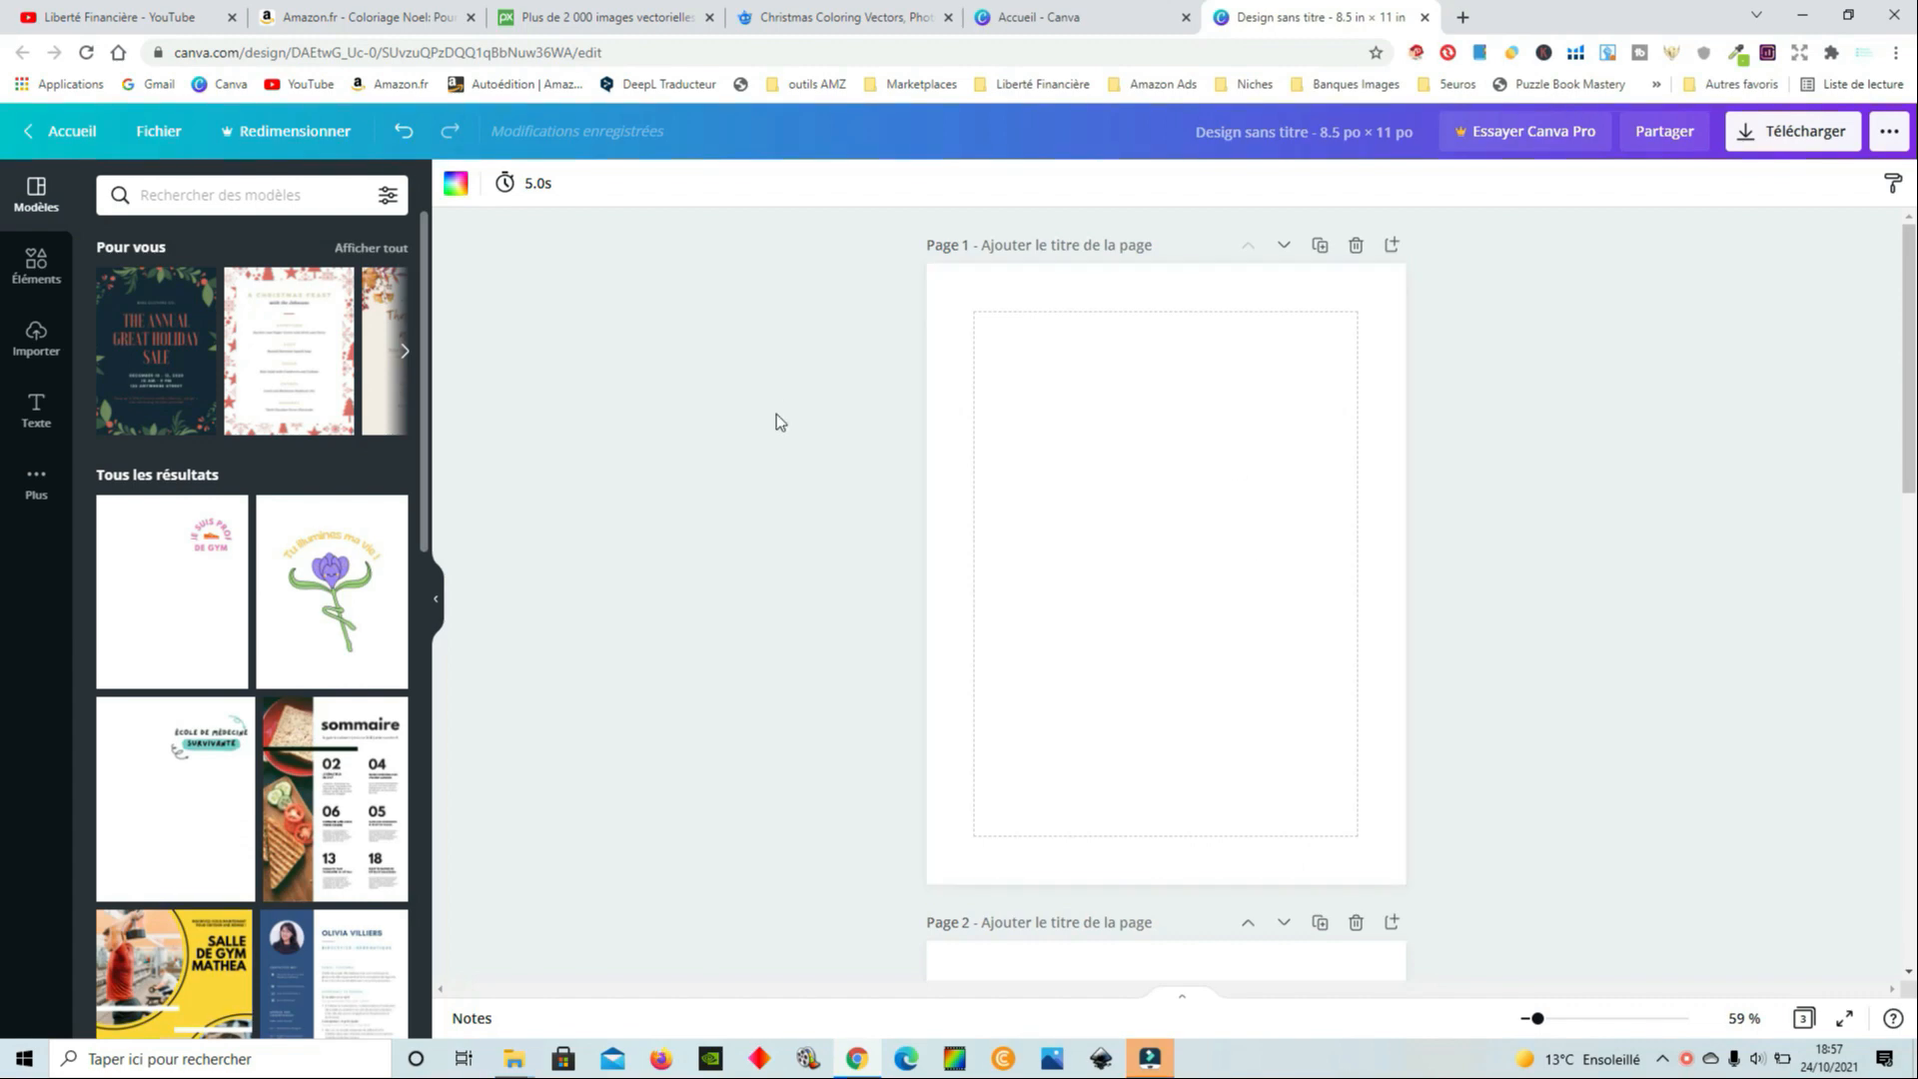
# Place the uploaded Santa Claus drawing on page 1 and crop the empty white edges on all four sides
pyautogui.click(37, 343)
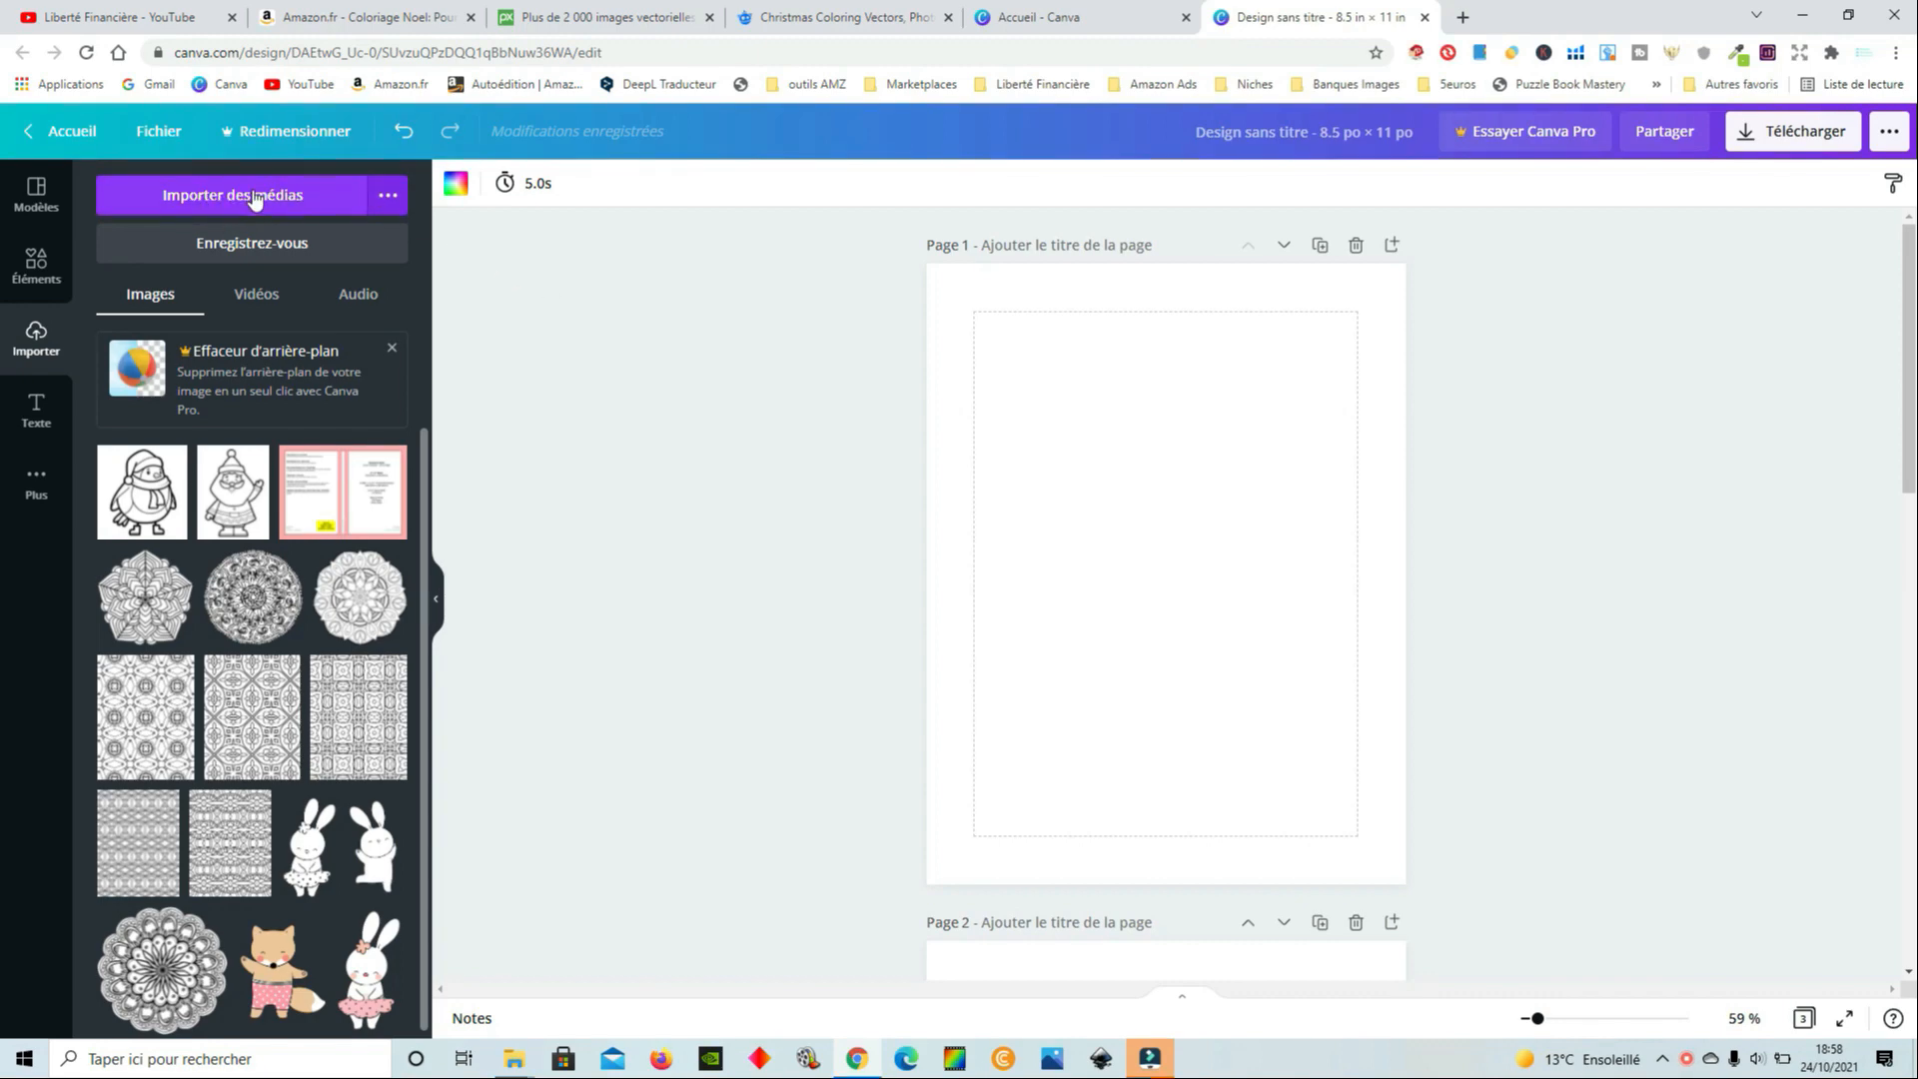
pyautogui.click(238, 499)
pyautogui.moveTo(1164, 338); pyautogui.dragTo(1164, 354)
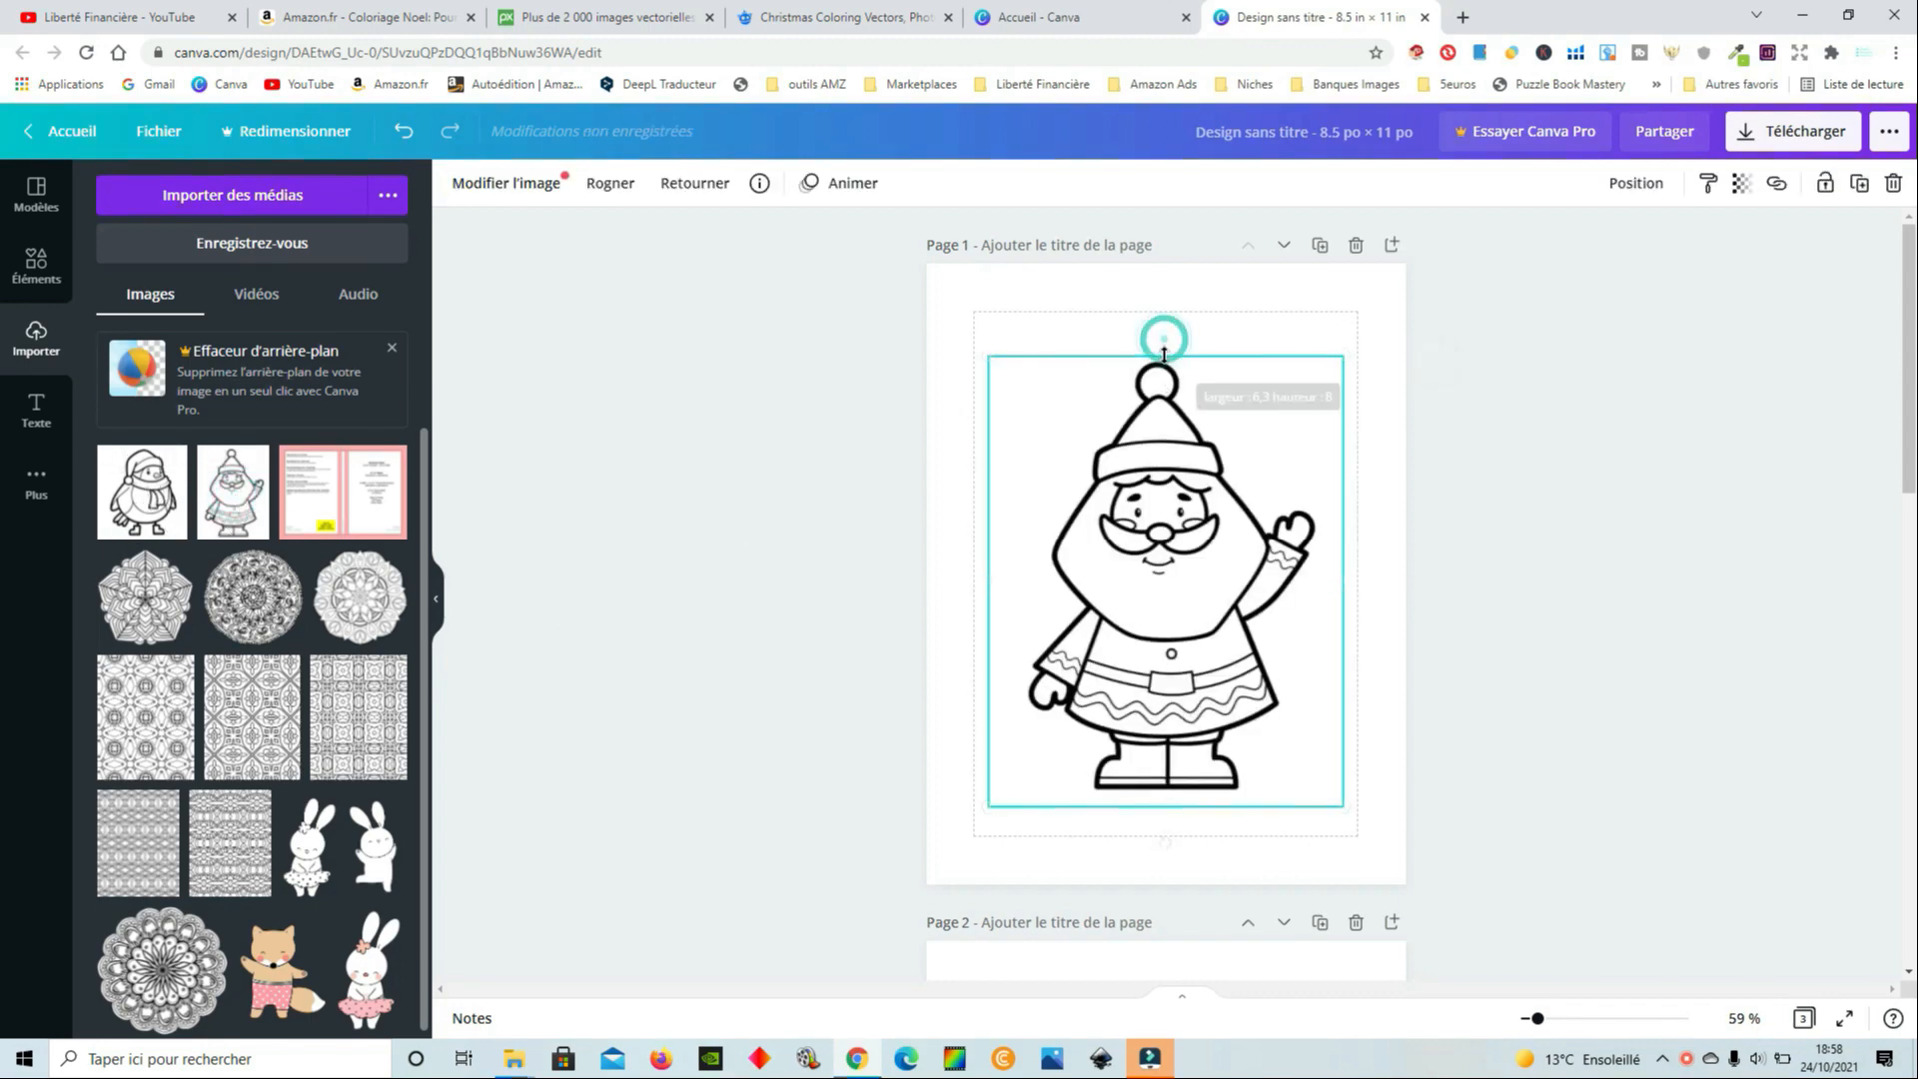
pyautogui.moveTo(991, 582); pyautogui.dragTo(1012, 581)
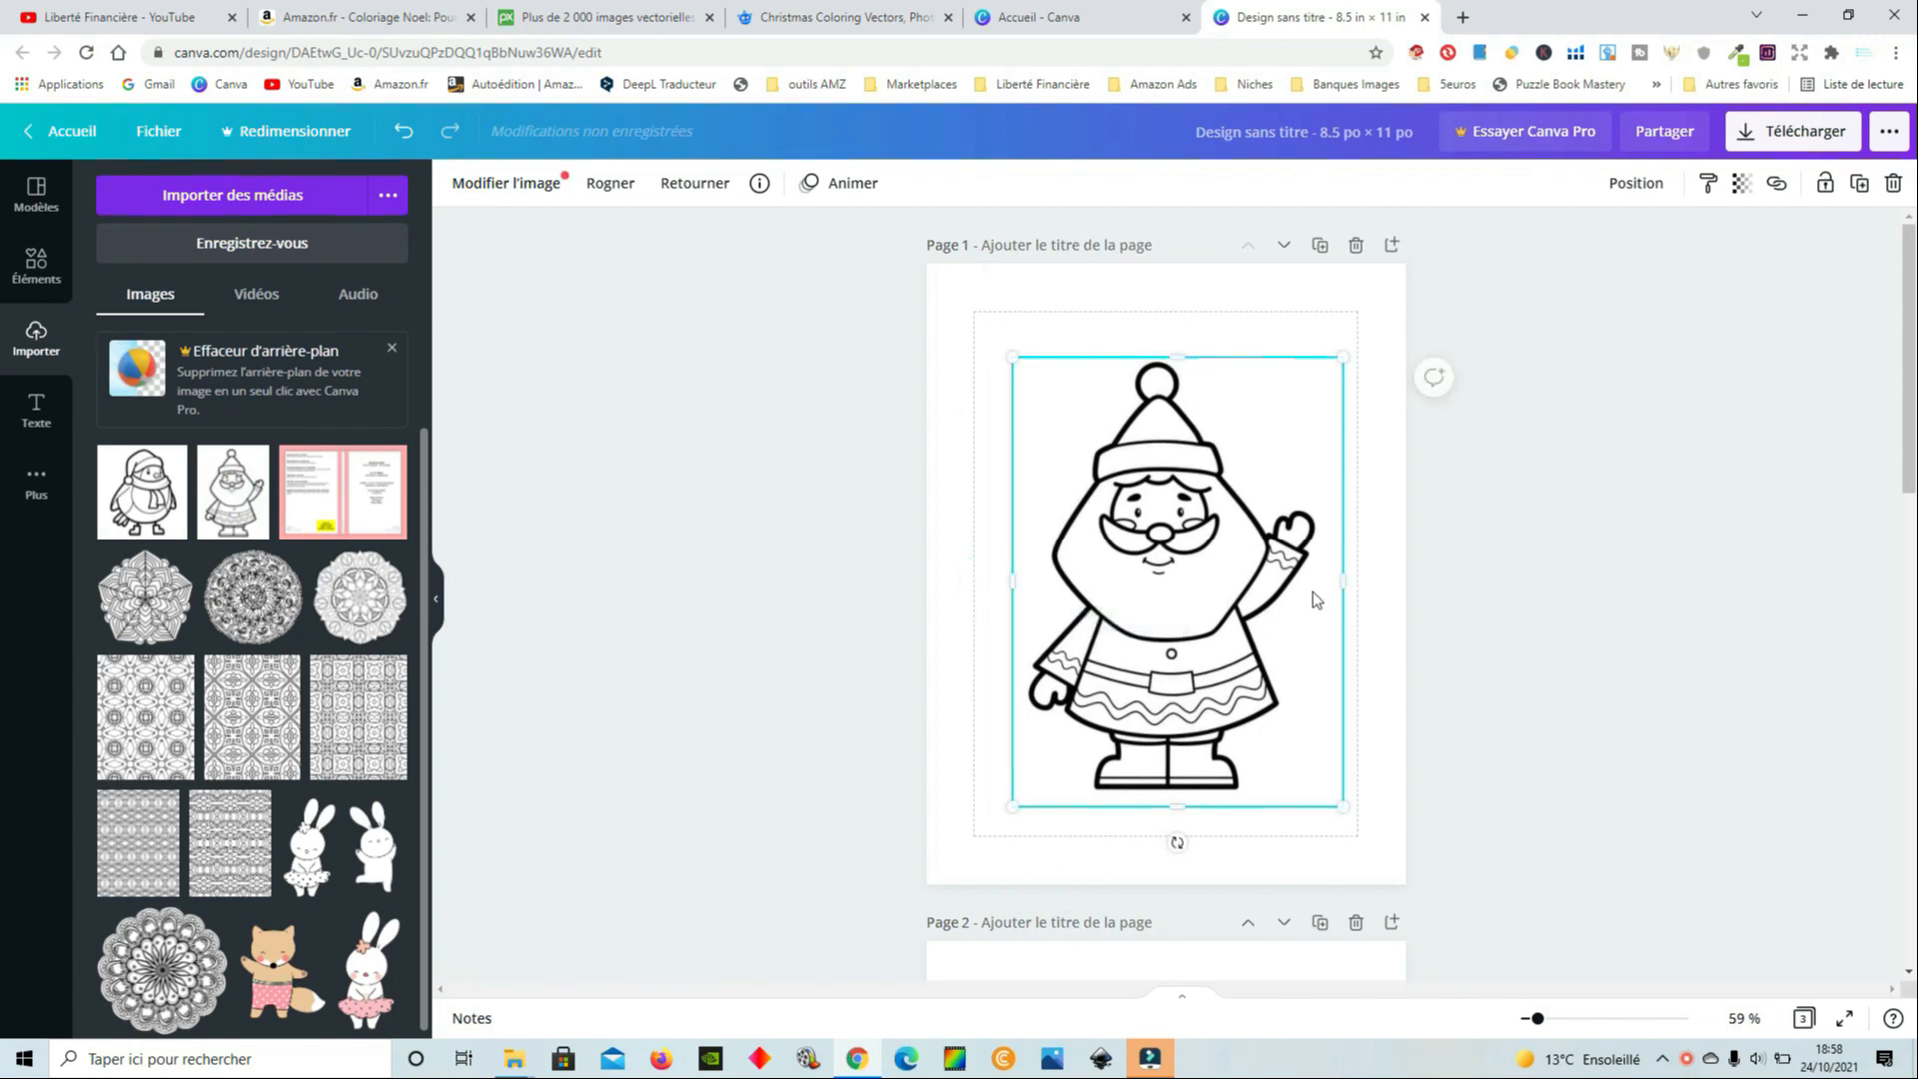
pyautogui.moveTo(1343, 581); pyautogui.dragTo(1329, 581)
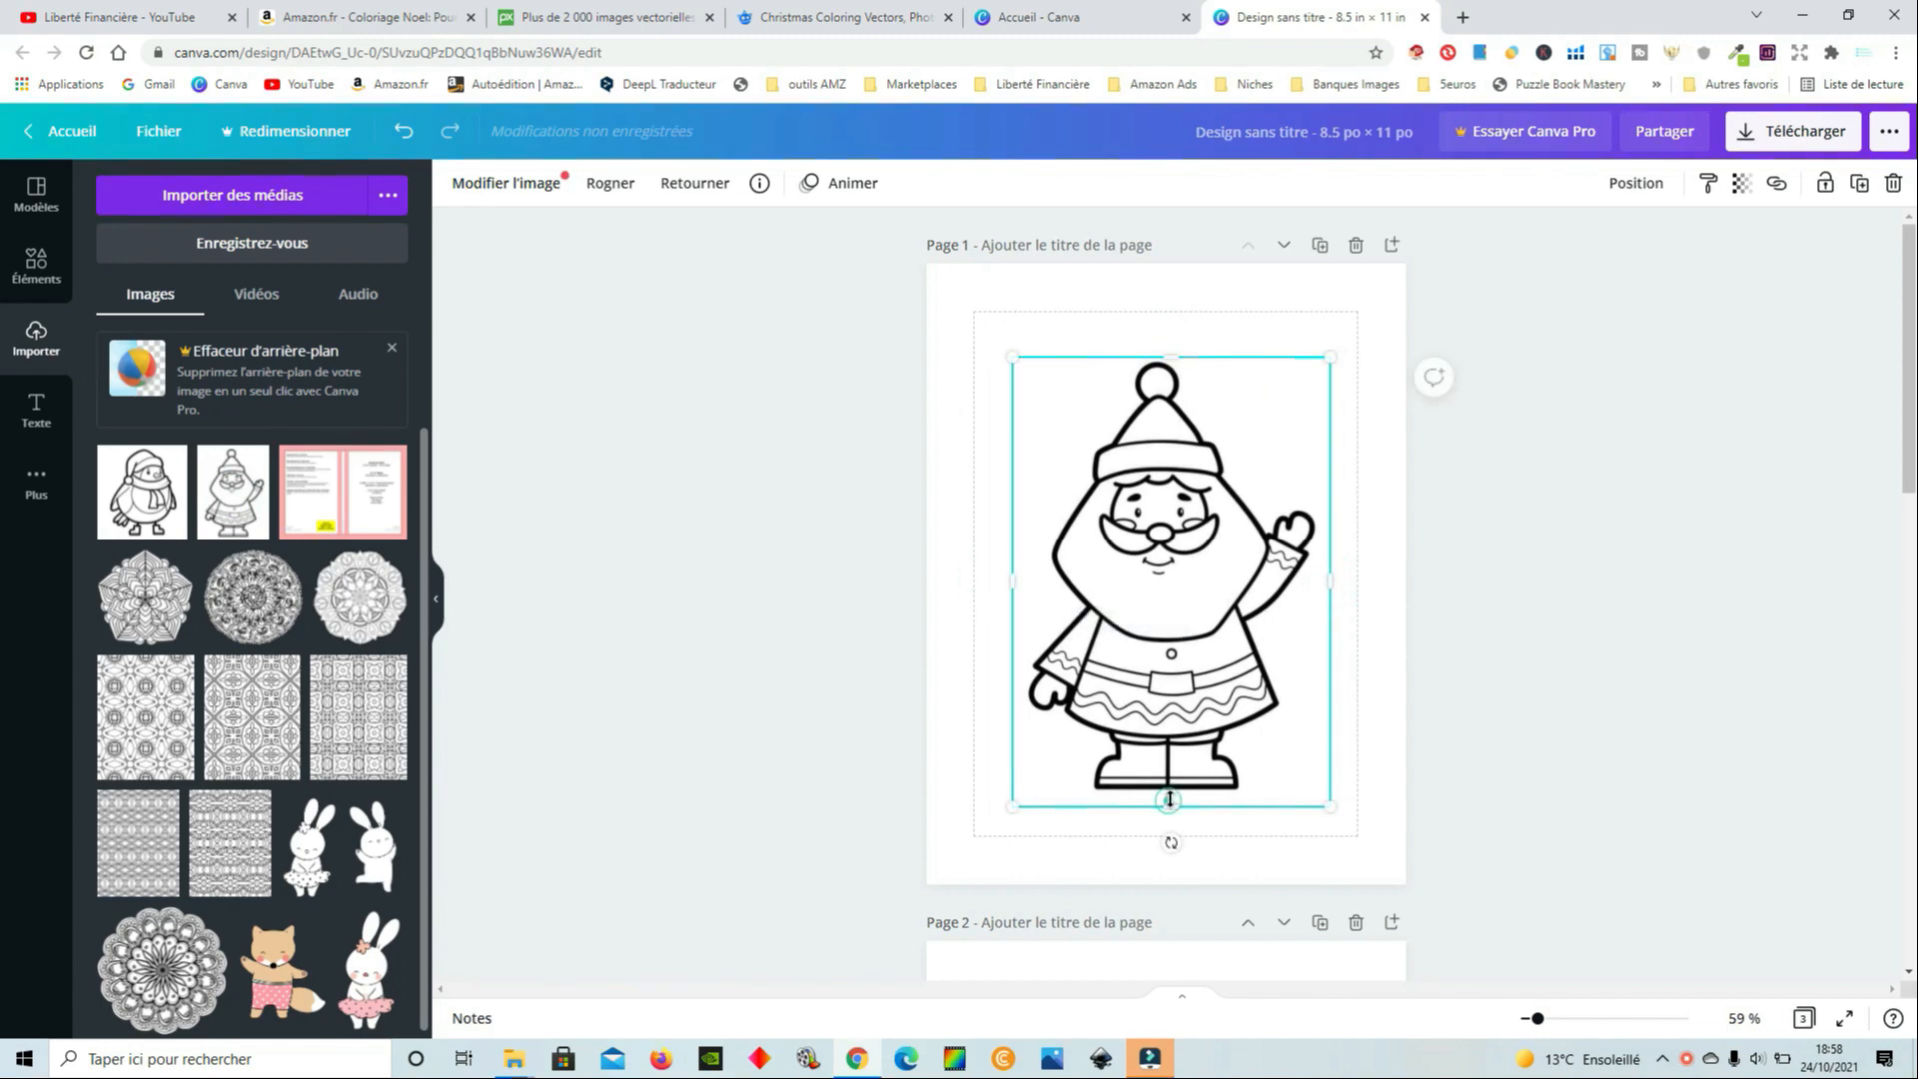
pyautogui.moveTo(1170, 800); pyautogui.dragTo(1170, 794)
# Move the Santa Claus drawing to the lower corner of the margin guides and enlarge it to fill the area inside them
pyautogui.moveTo(1188, 644); pyautogui.dragTo(1151, 685)
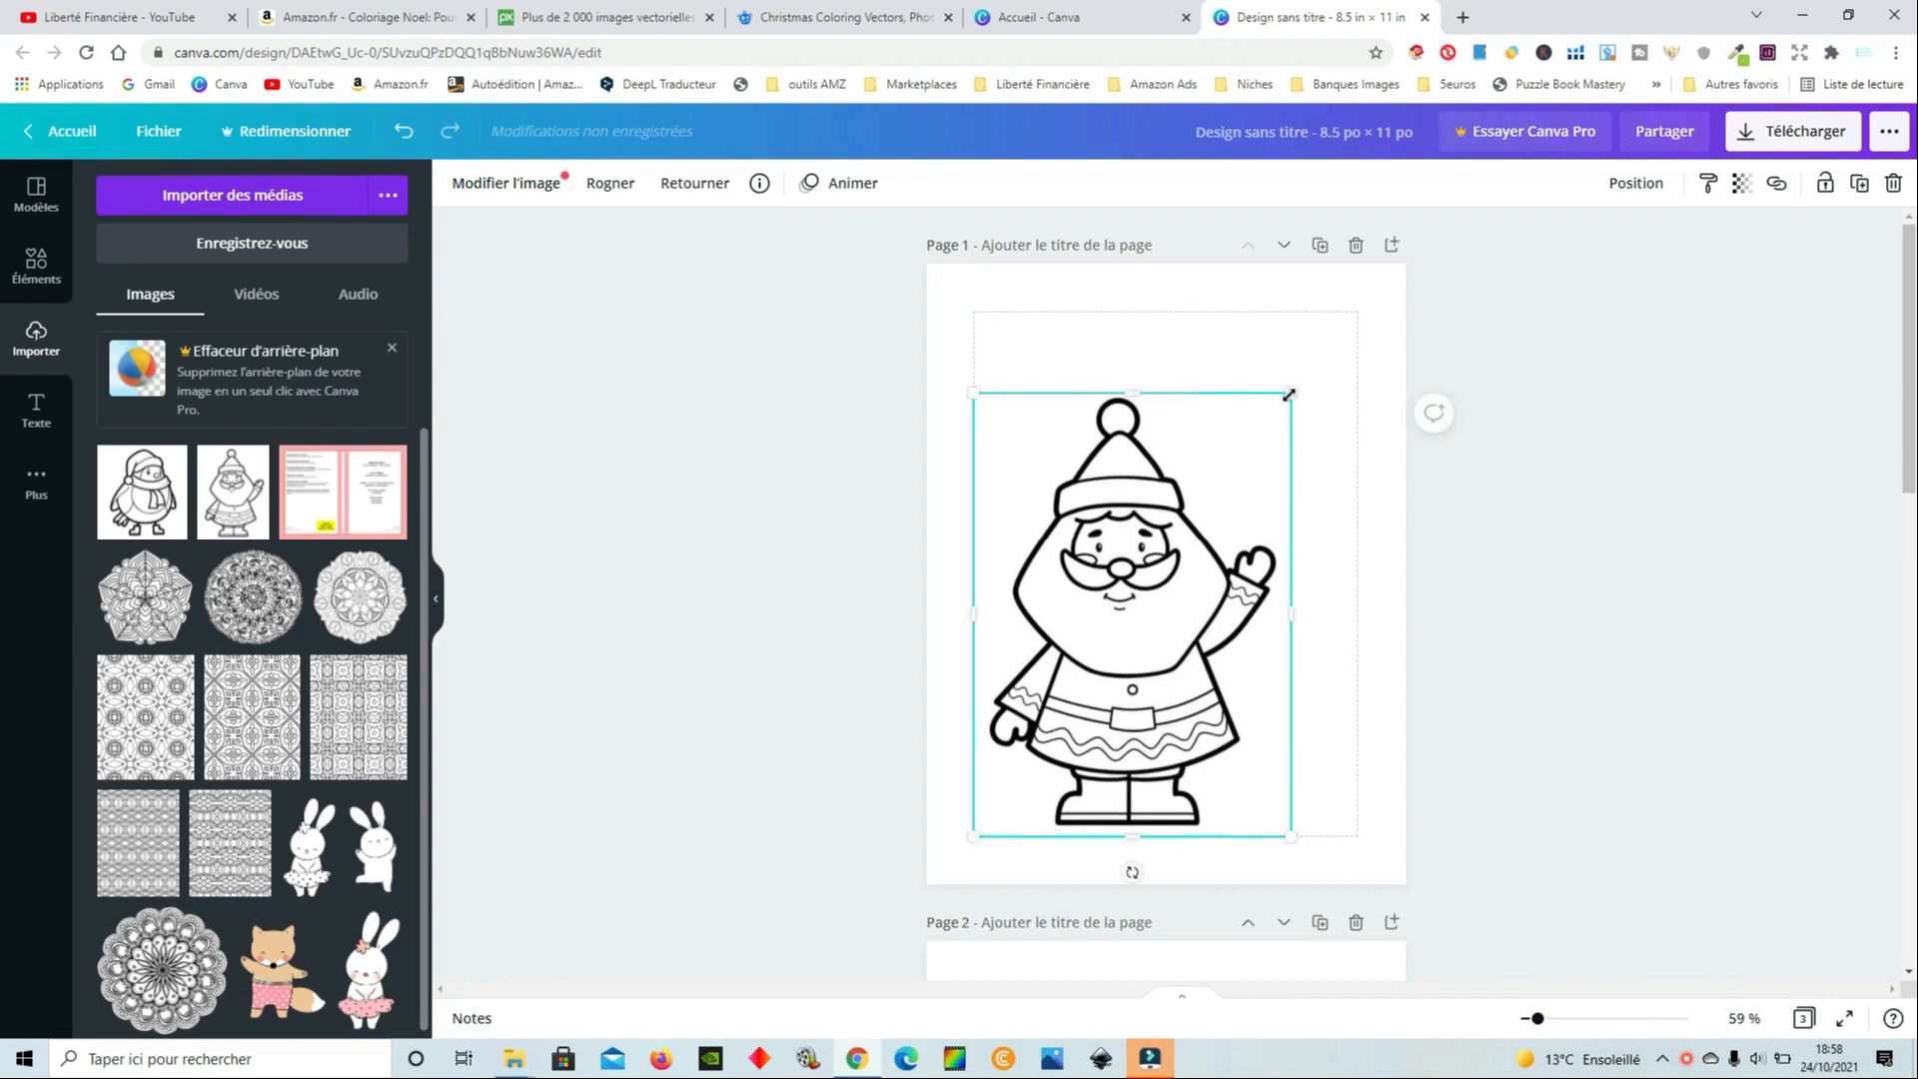
pyautogui.moveTo(1289, 396); pyautogui.dragTo(1404, 354)
pyautogui.moveTo(1137, 541); pyautogui.dragTo(1146, 548)
pyautogui.click(1592, 583)
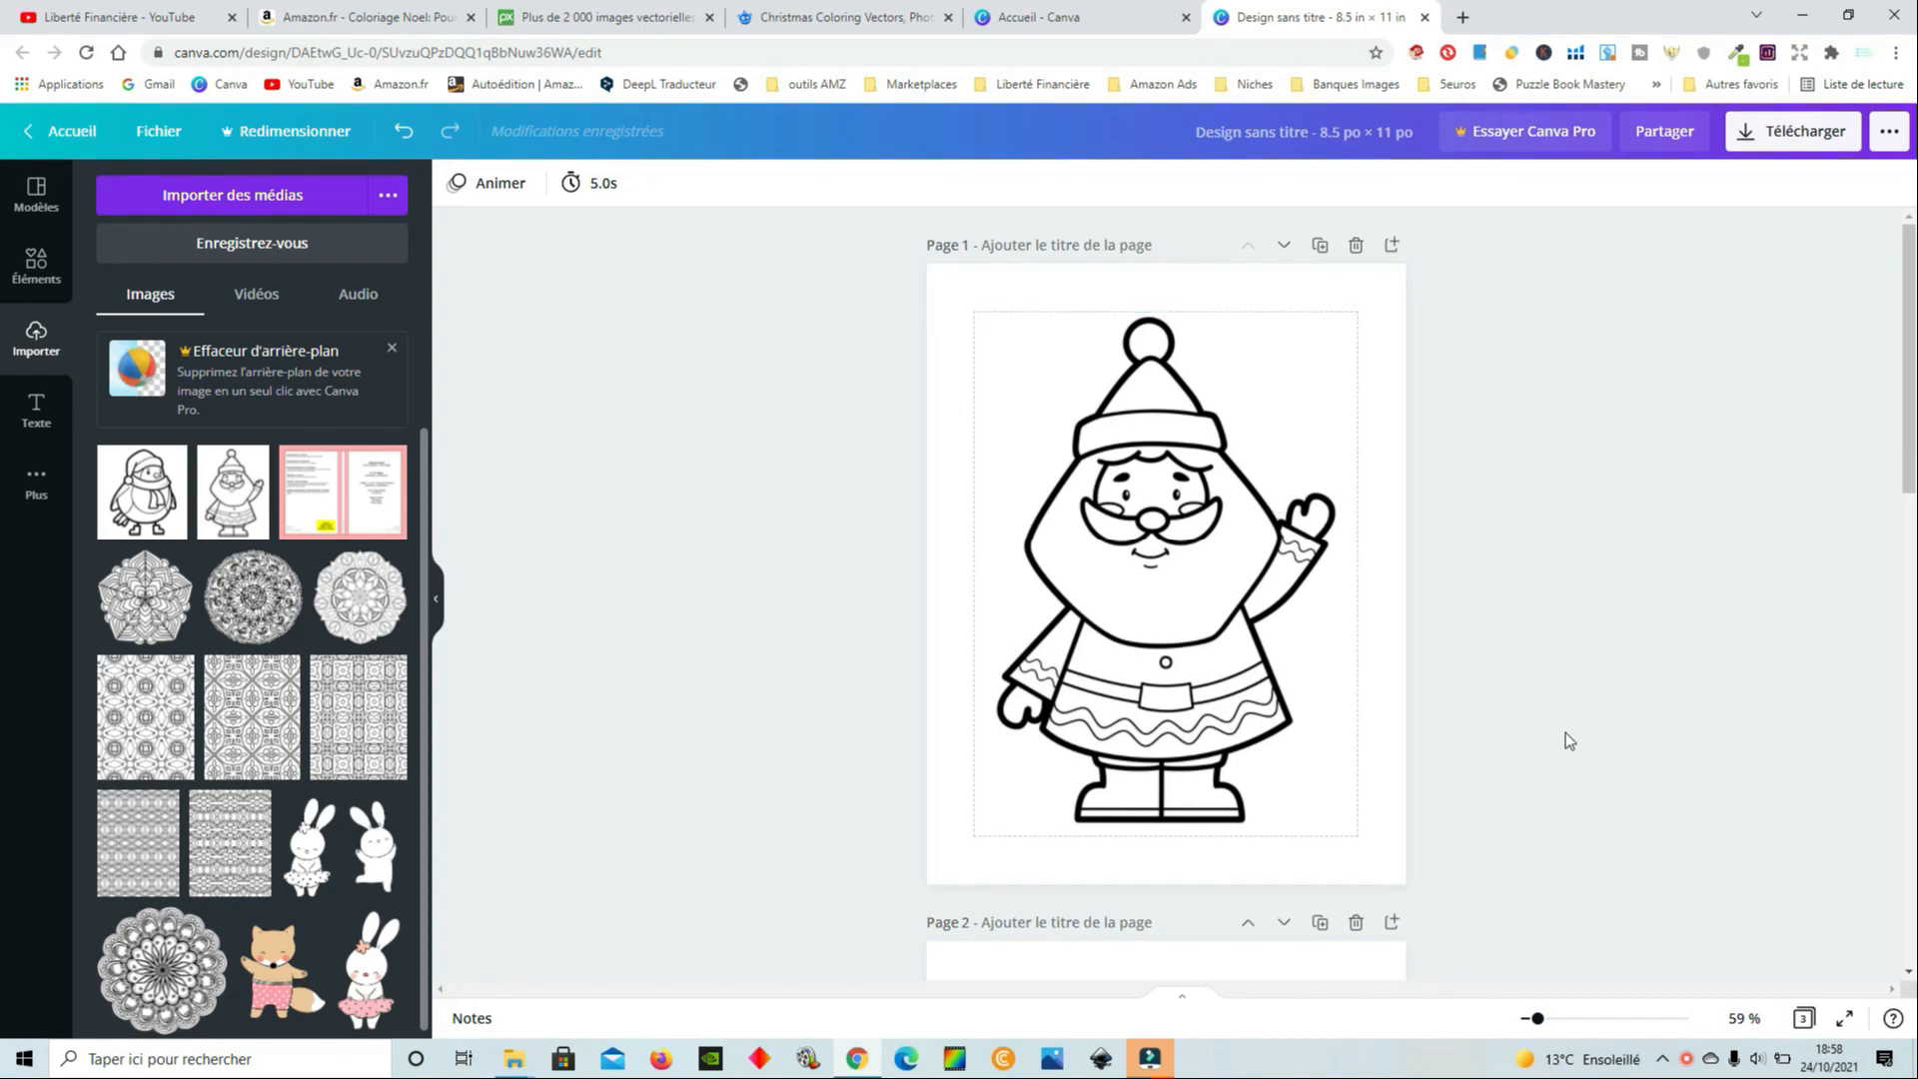
# Reposition the Santa Claus drawing so it stays within page 1's margins, aligned with the right margin guide
pyautogui.click(1220, 582)
pyautogui.click(1537, 574)
pyautogui.moveTo(1223, 561)
pyautogui.mouseDown()
pyautogui.moveTo(1158, 550)
pyautogui.moveTo(1204, 560)
pyautogui.moveTo(1190, 584)
pyautogui.moveTo(1174, 562)
pyautogui.moveTo(1193, 548)
pyautogui.mouseUp()
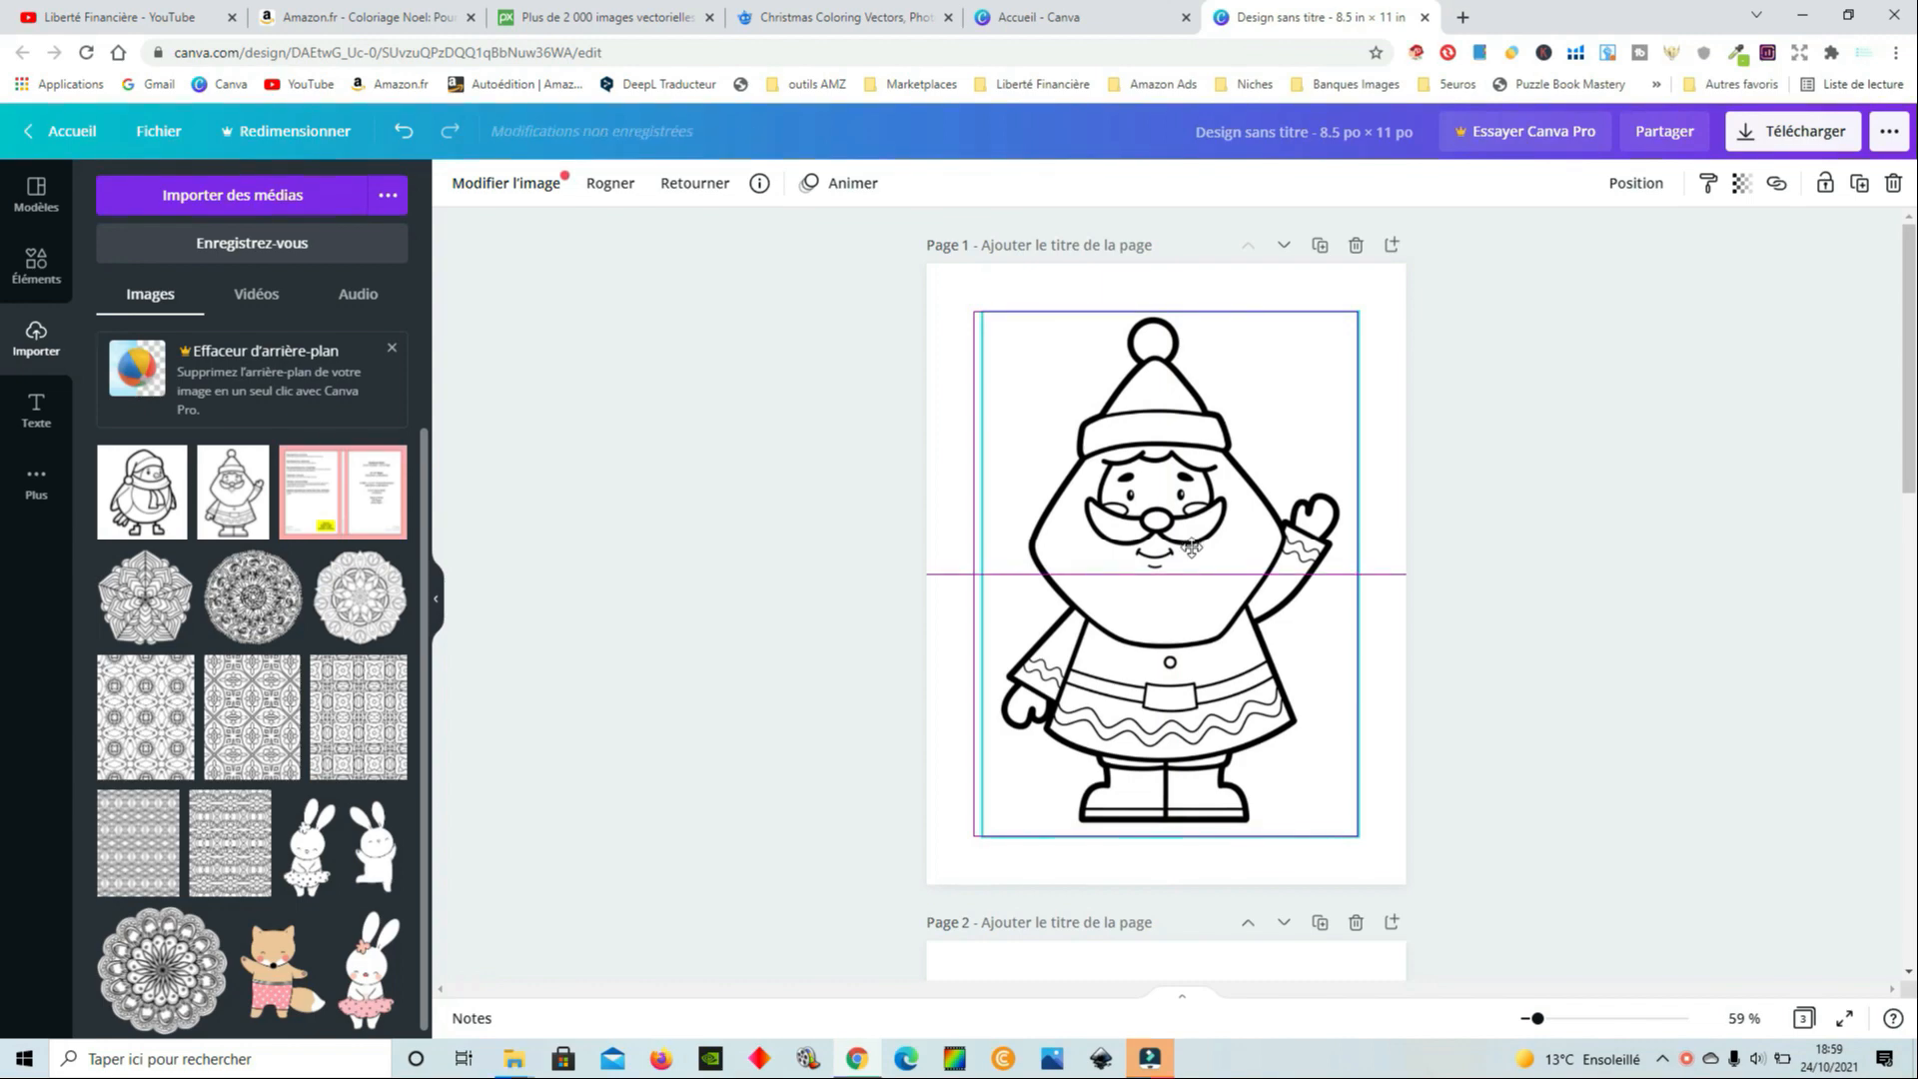
pyautogui.click(1486, 530)
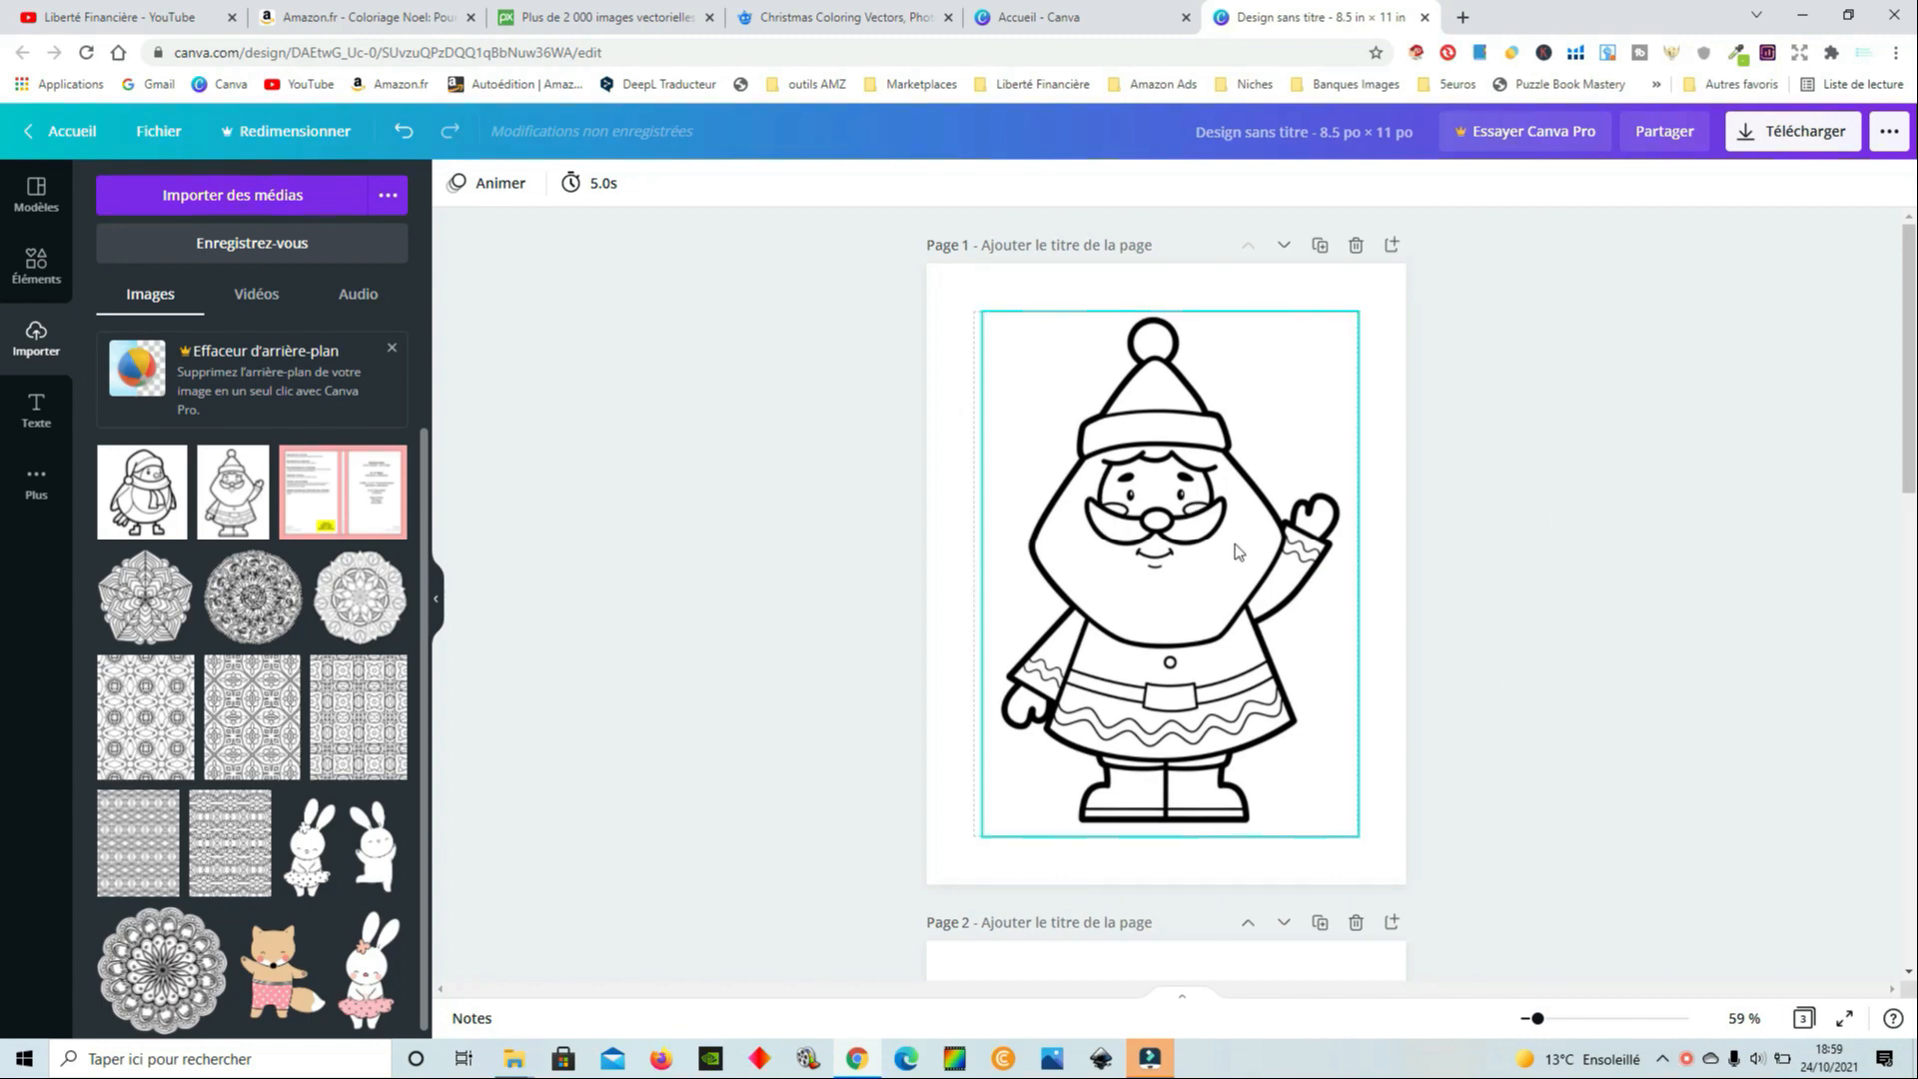
pyautogui.scroll(-1, 1239, 480)
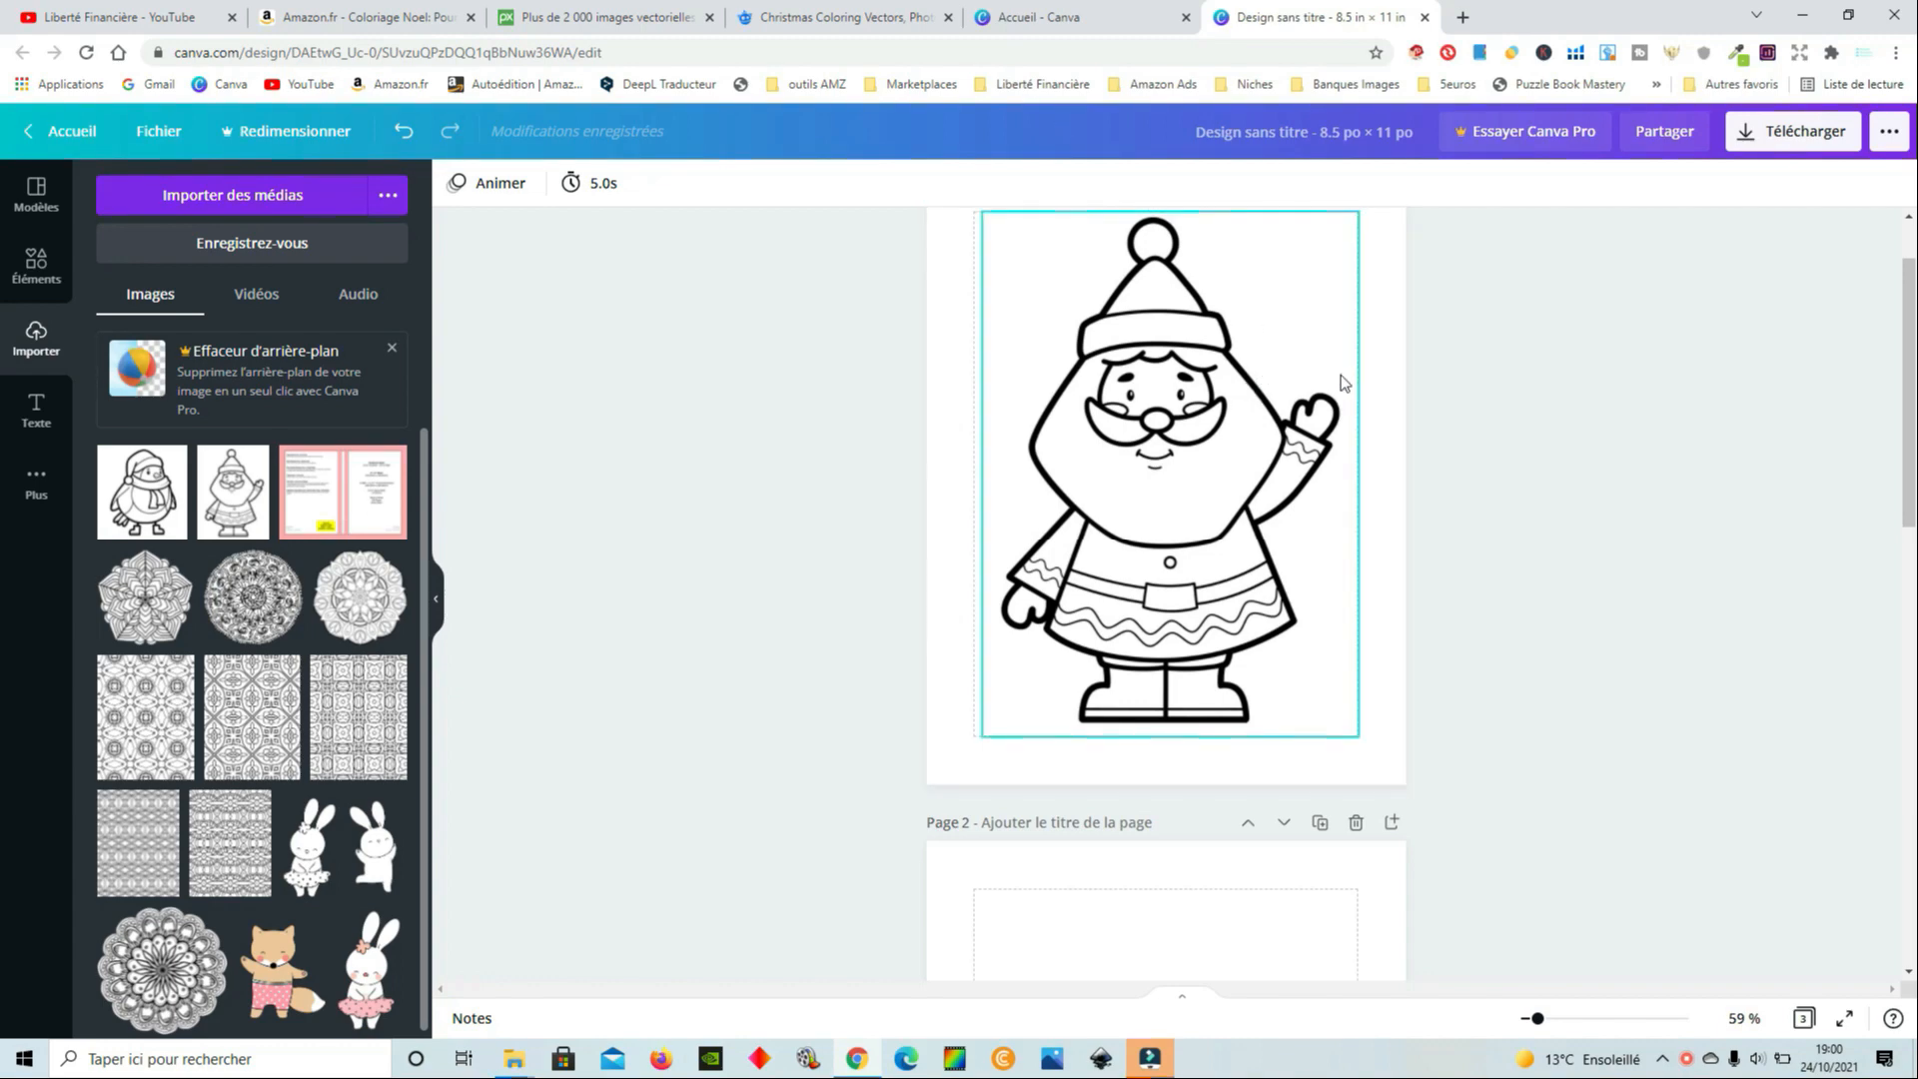
pyautogui.scroll(1, 1398, 369)
pyautogui.scroll(-2, 1468, 430)
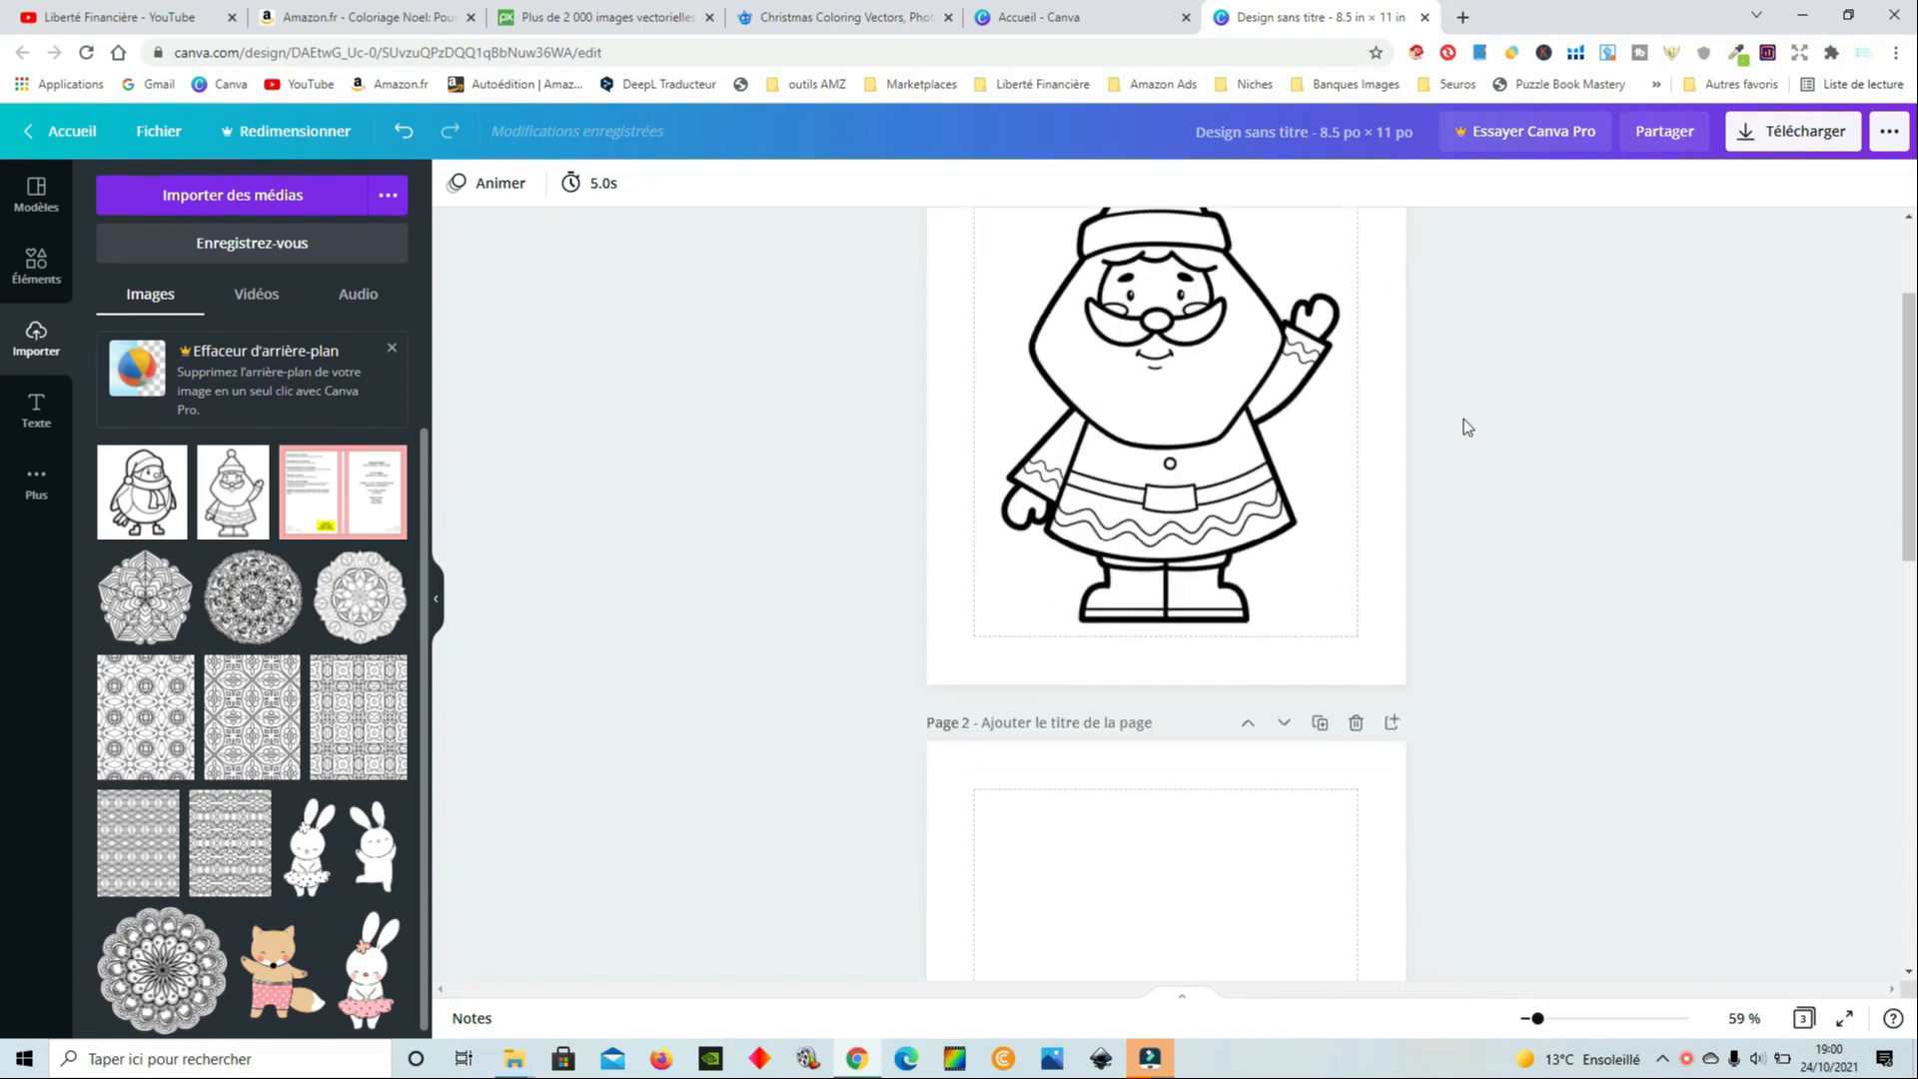
# Add an outlined rounded square from the lines and shapes collection to the blank page 2
pyautogui.scroll(-1, 1488, 370)
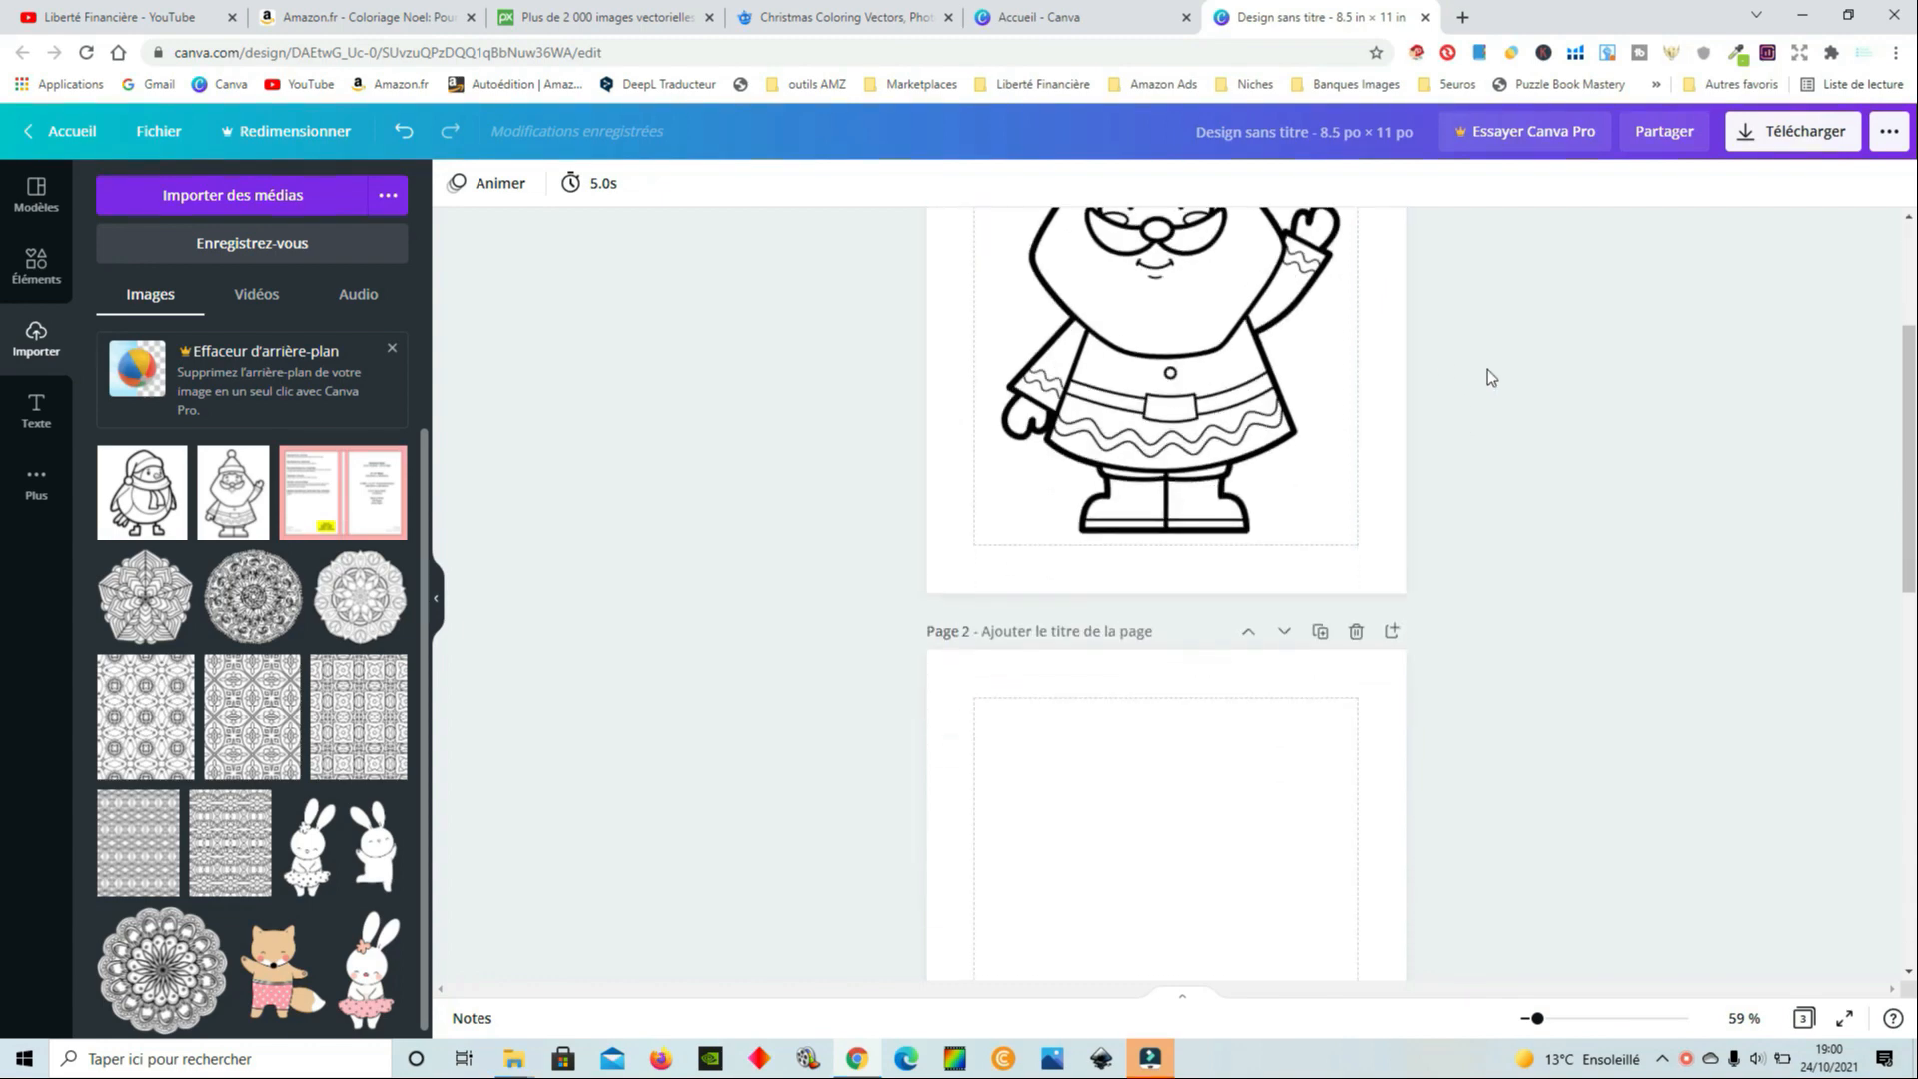
pyautogui.scroll(3, 1478, 375)
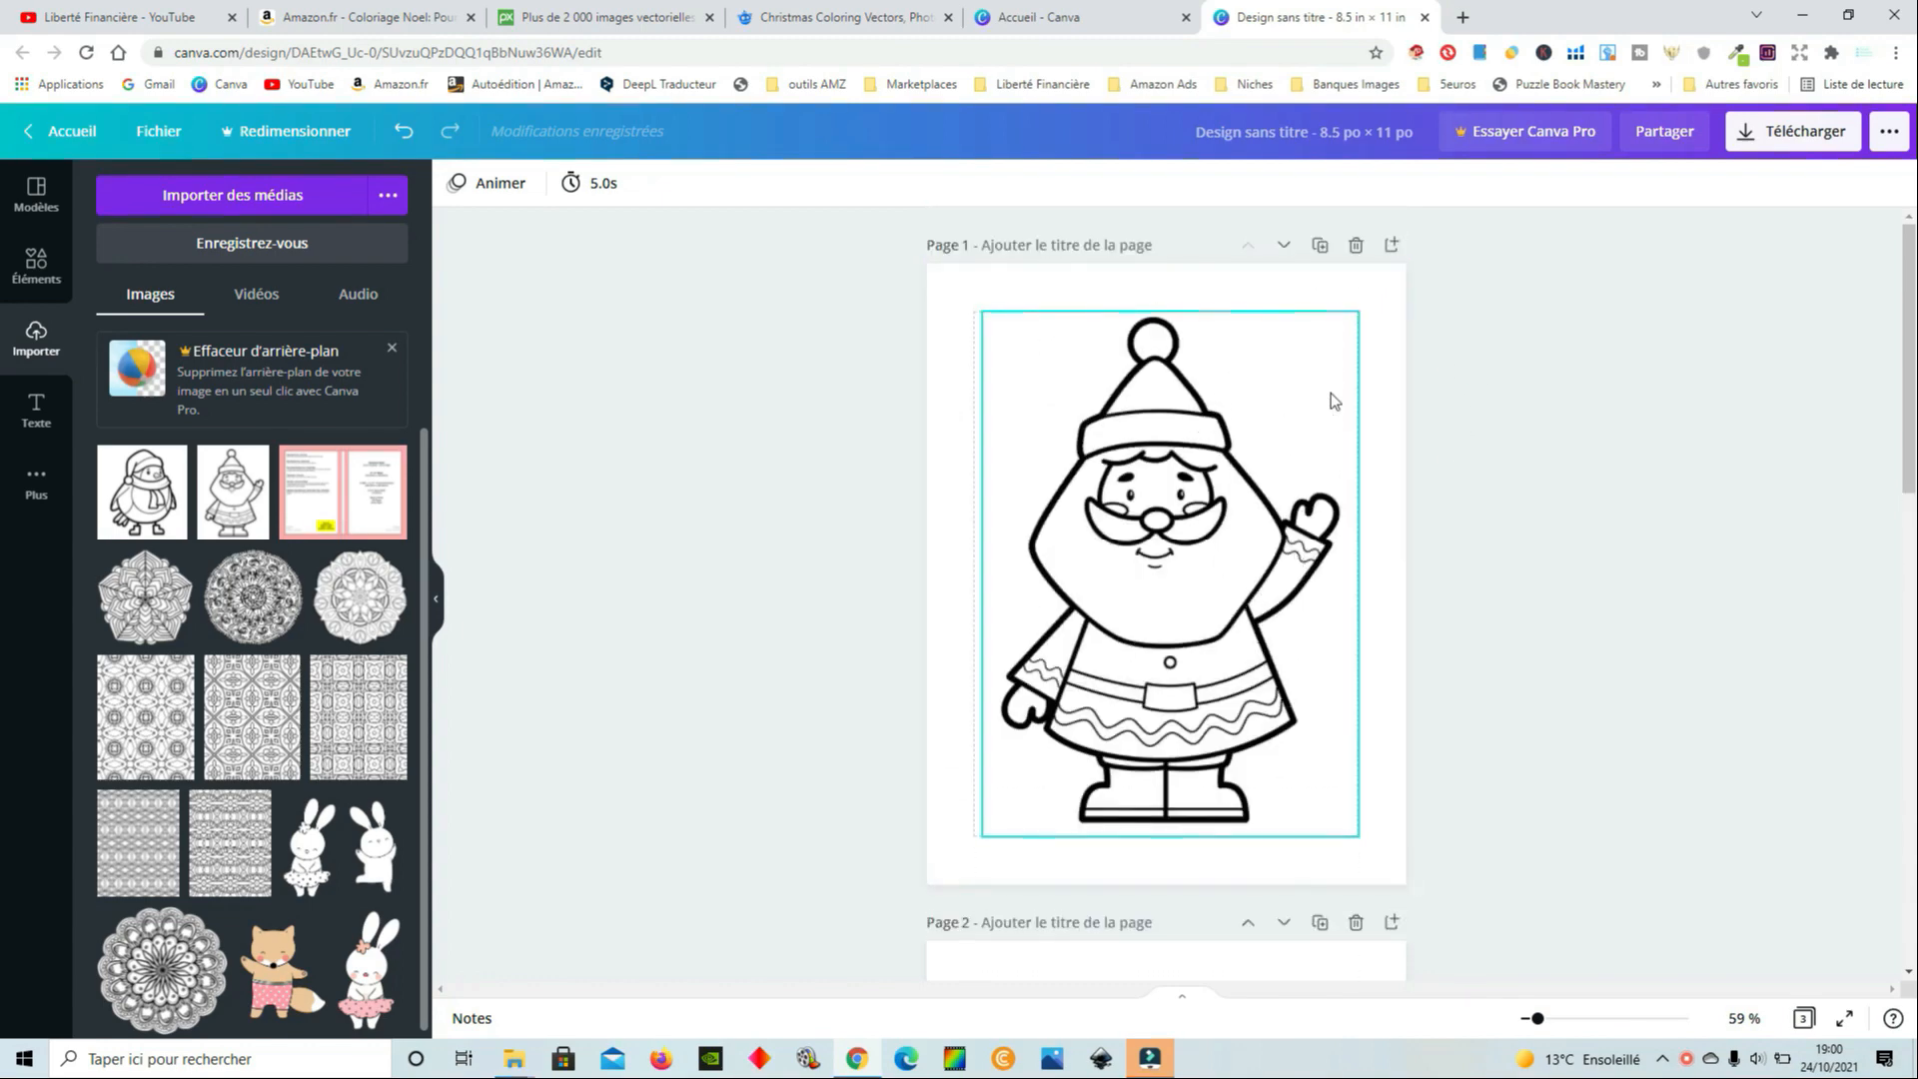
pyautogui.scroll(-7, 1200, 521)
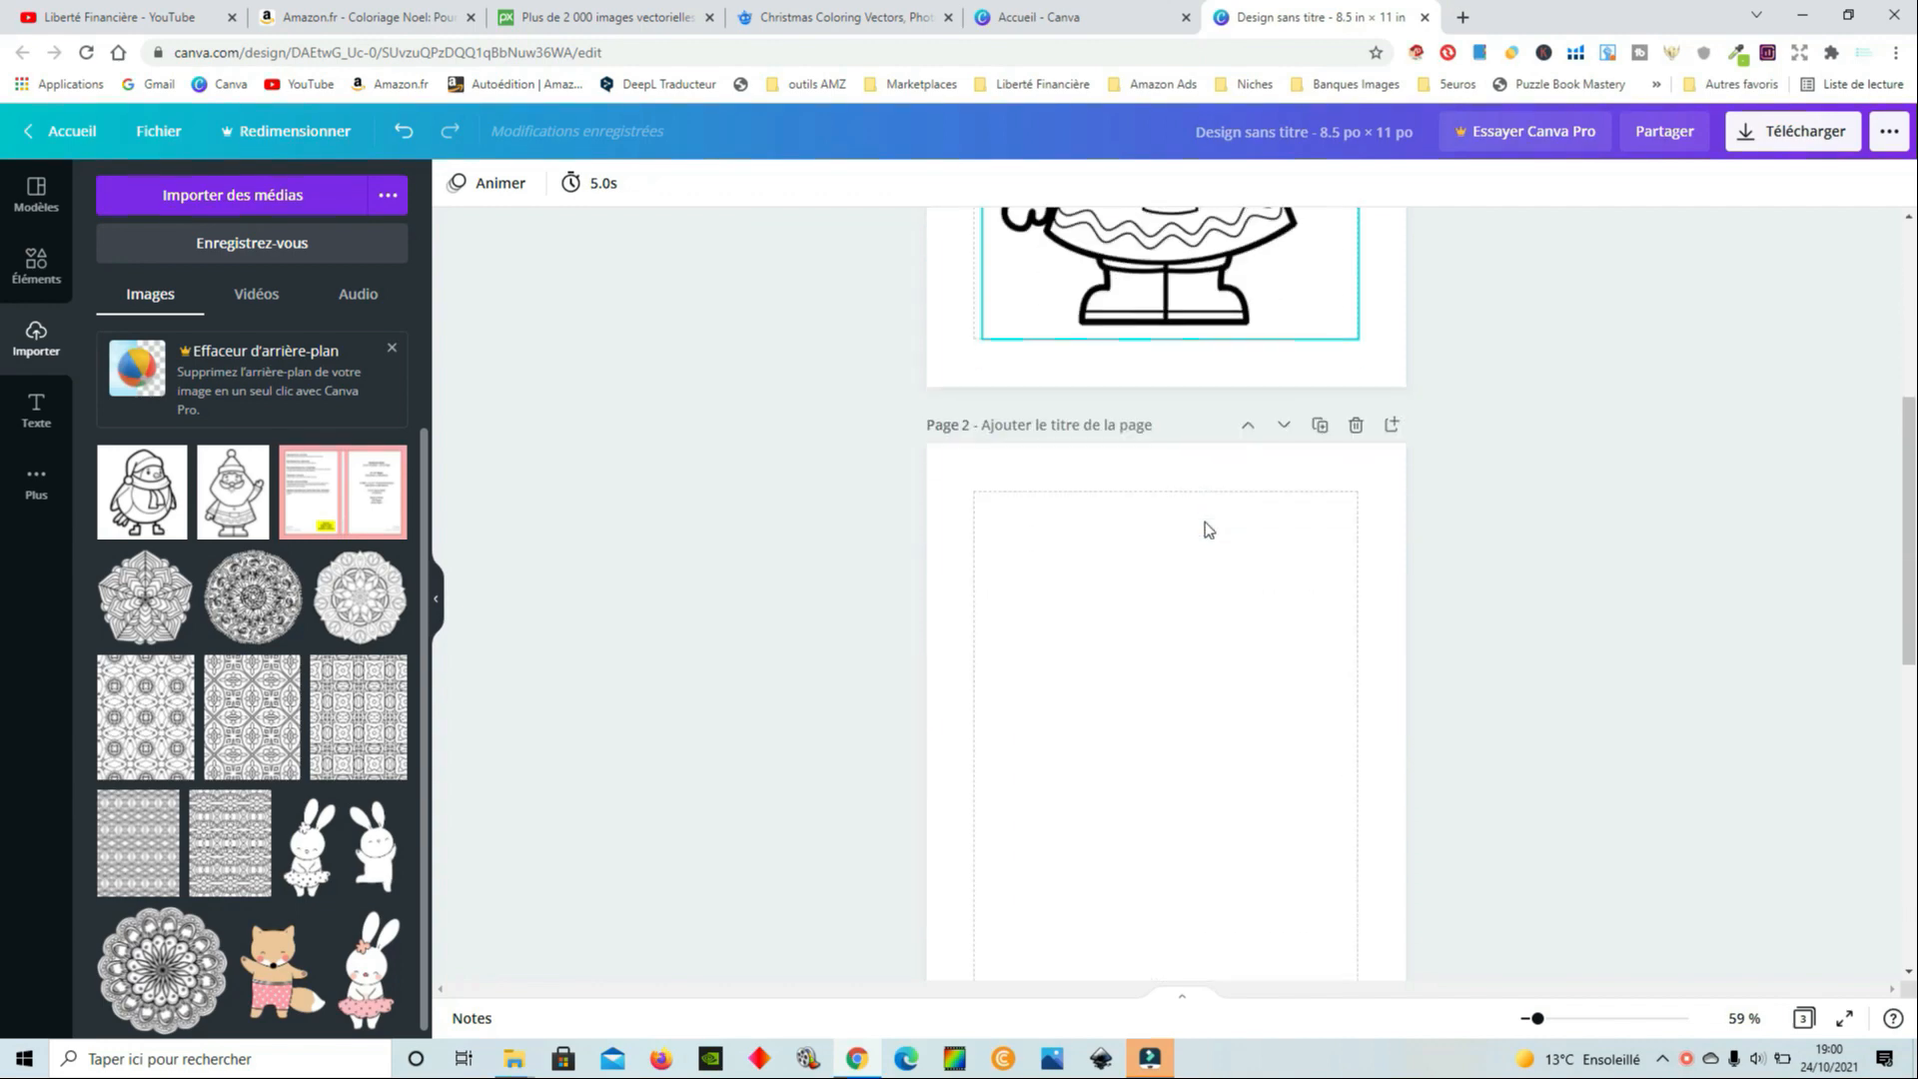
pyautogui.click(1201, 518)
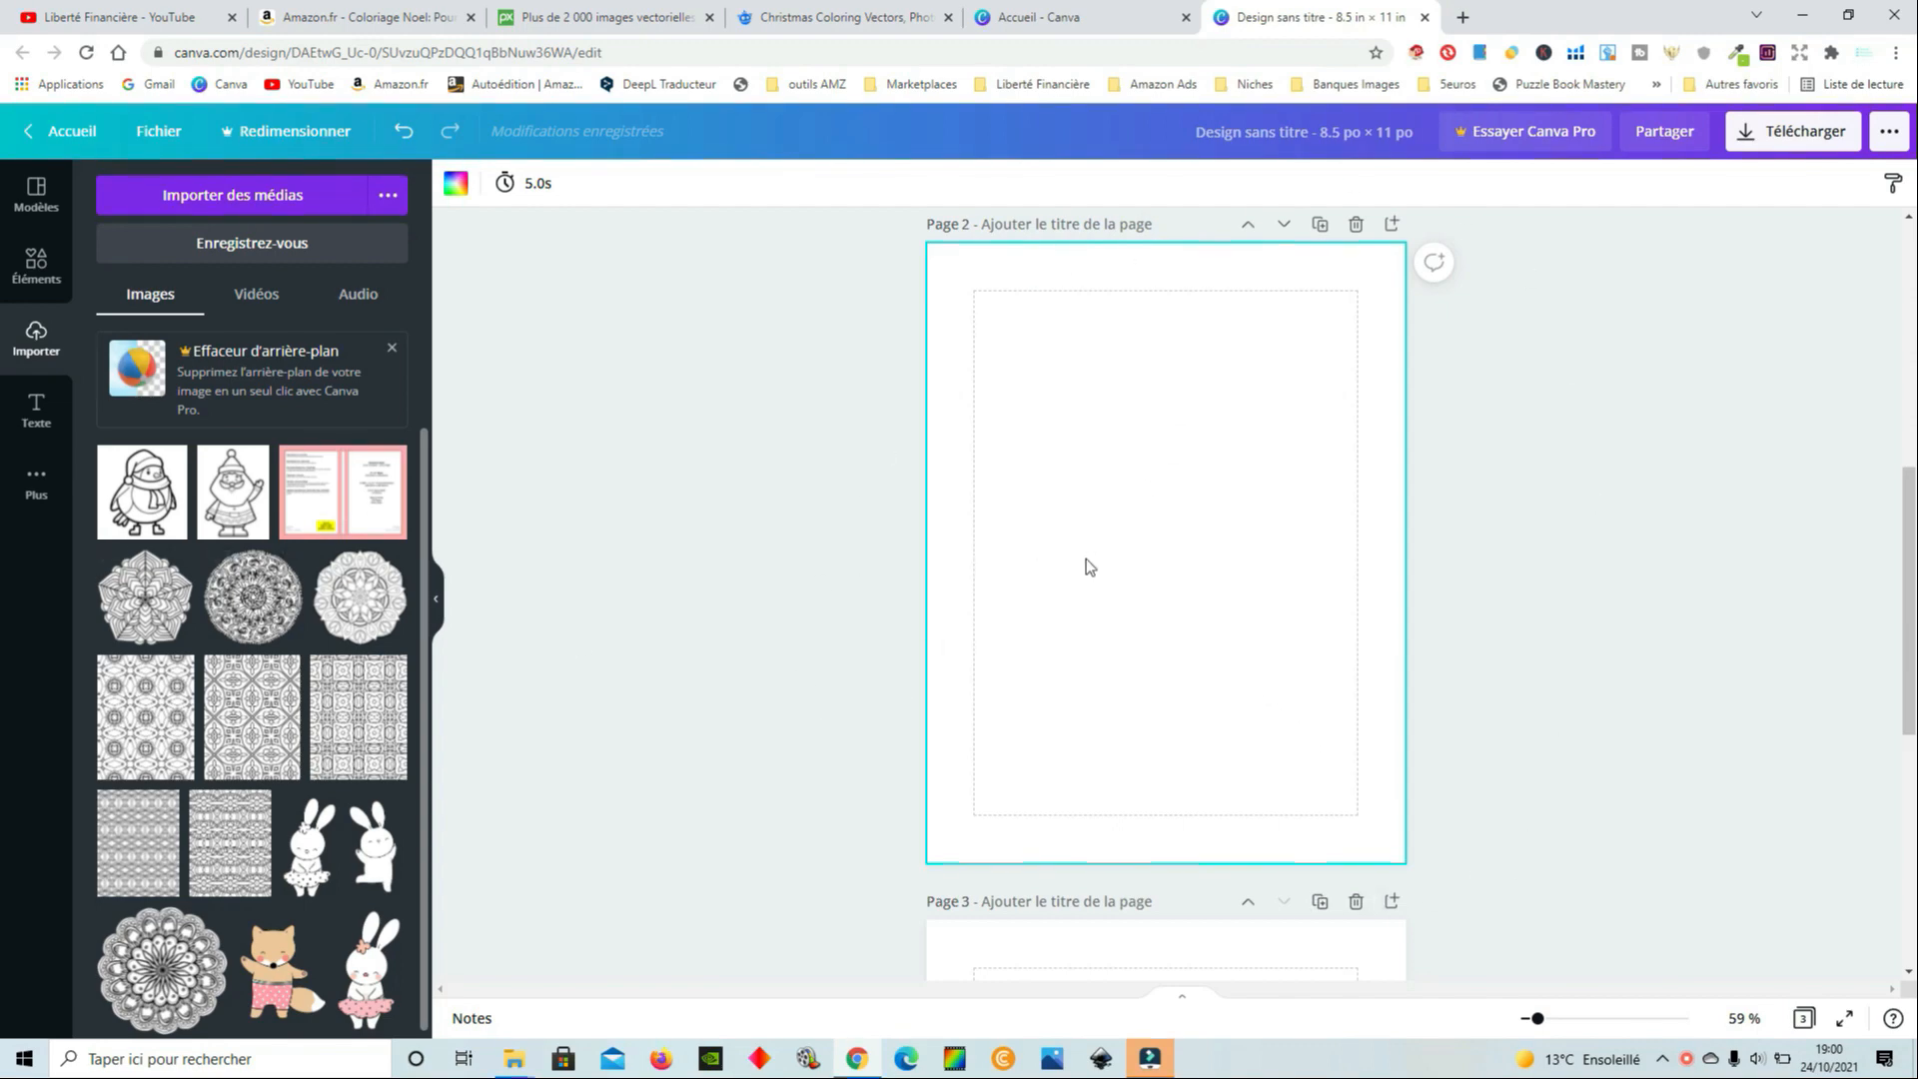
pyautogui.click(35, 263)
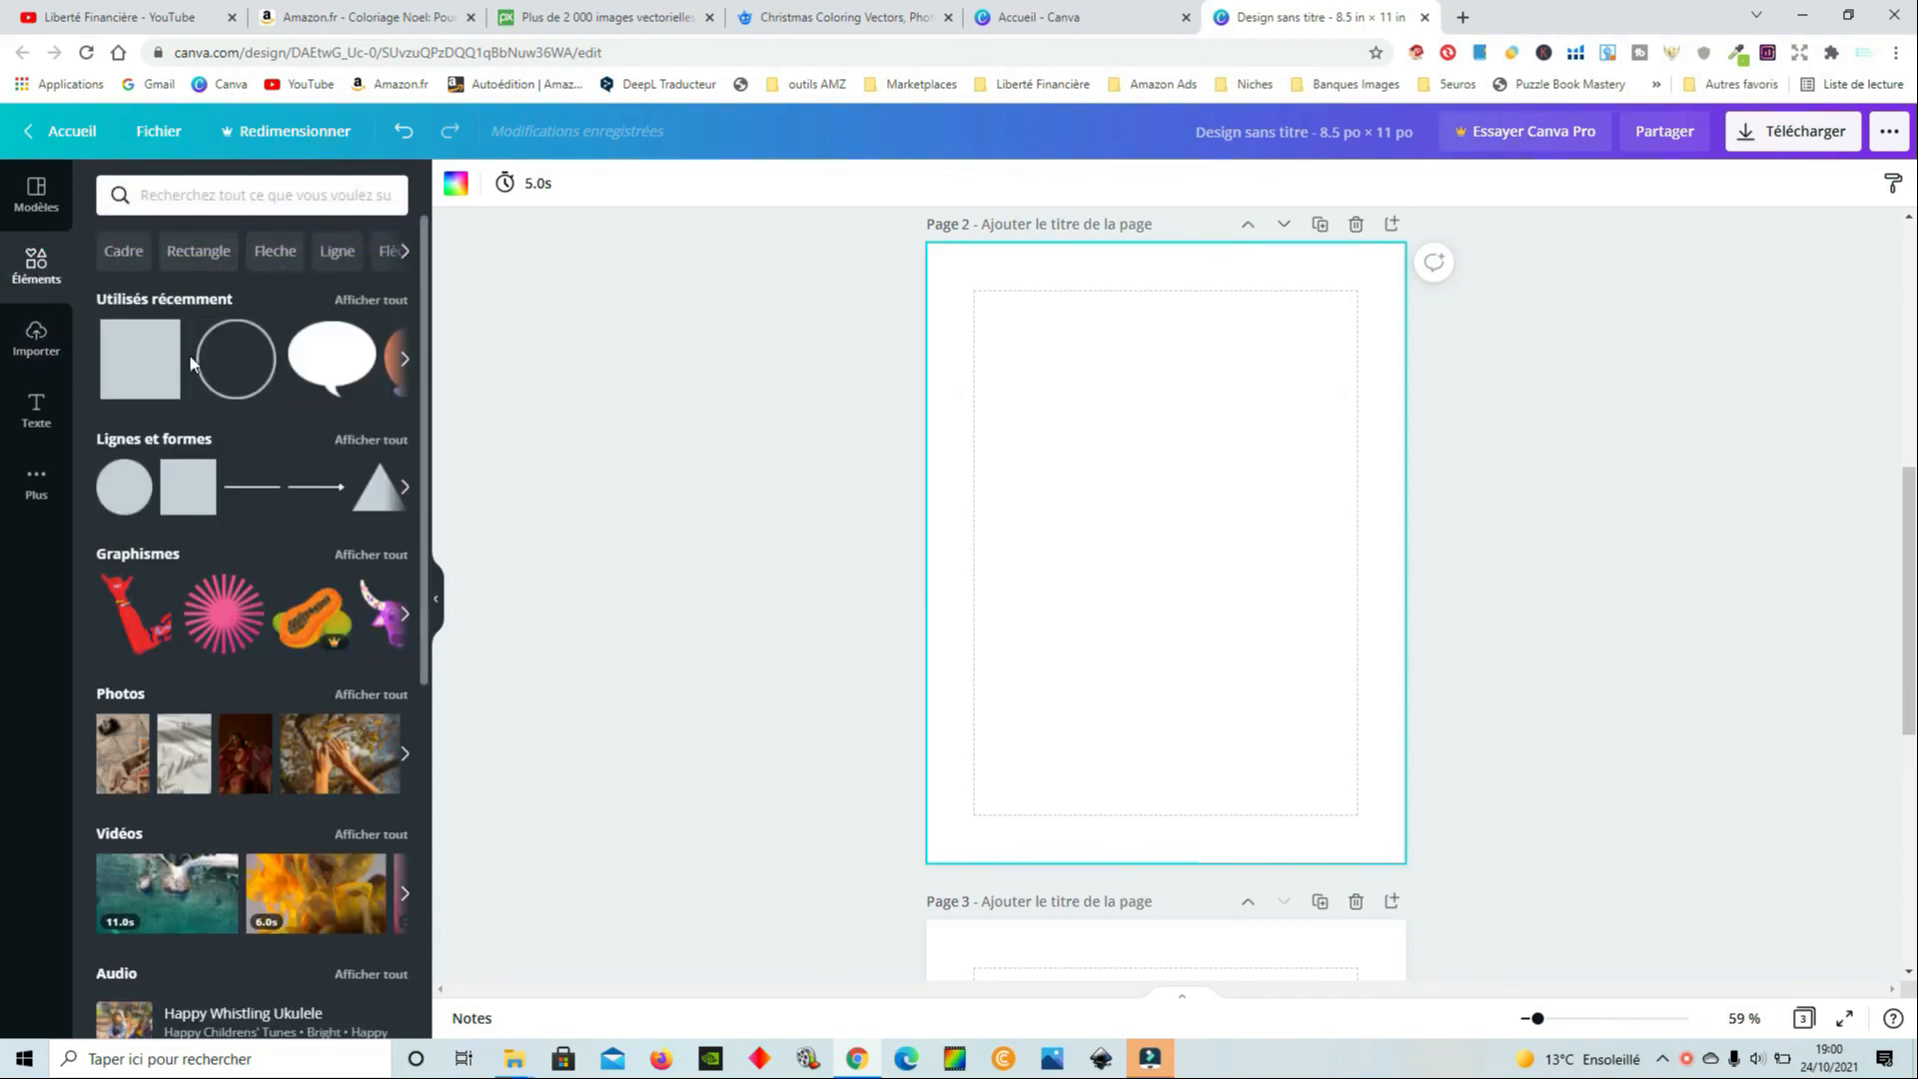
pyautogui.click(172, 440)
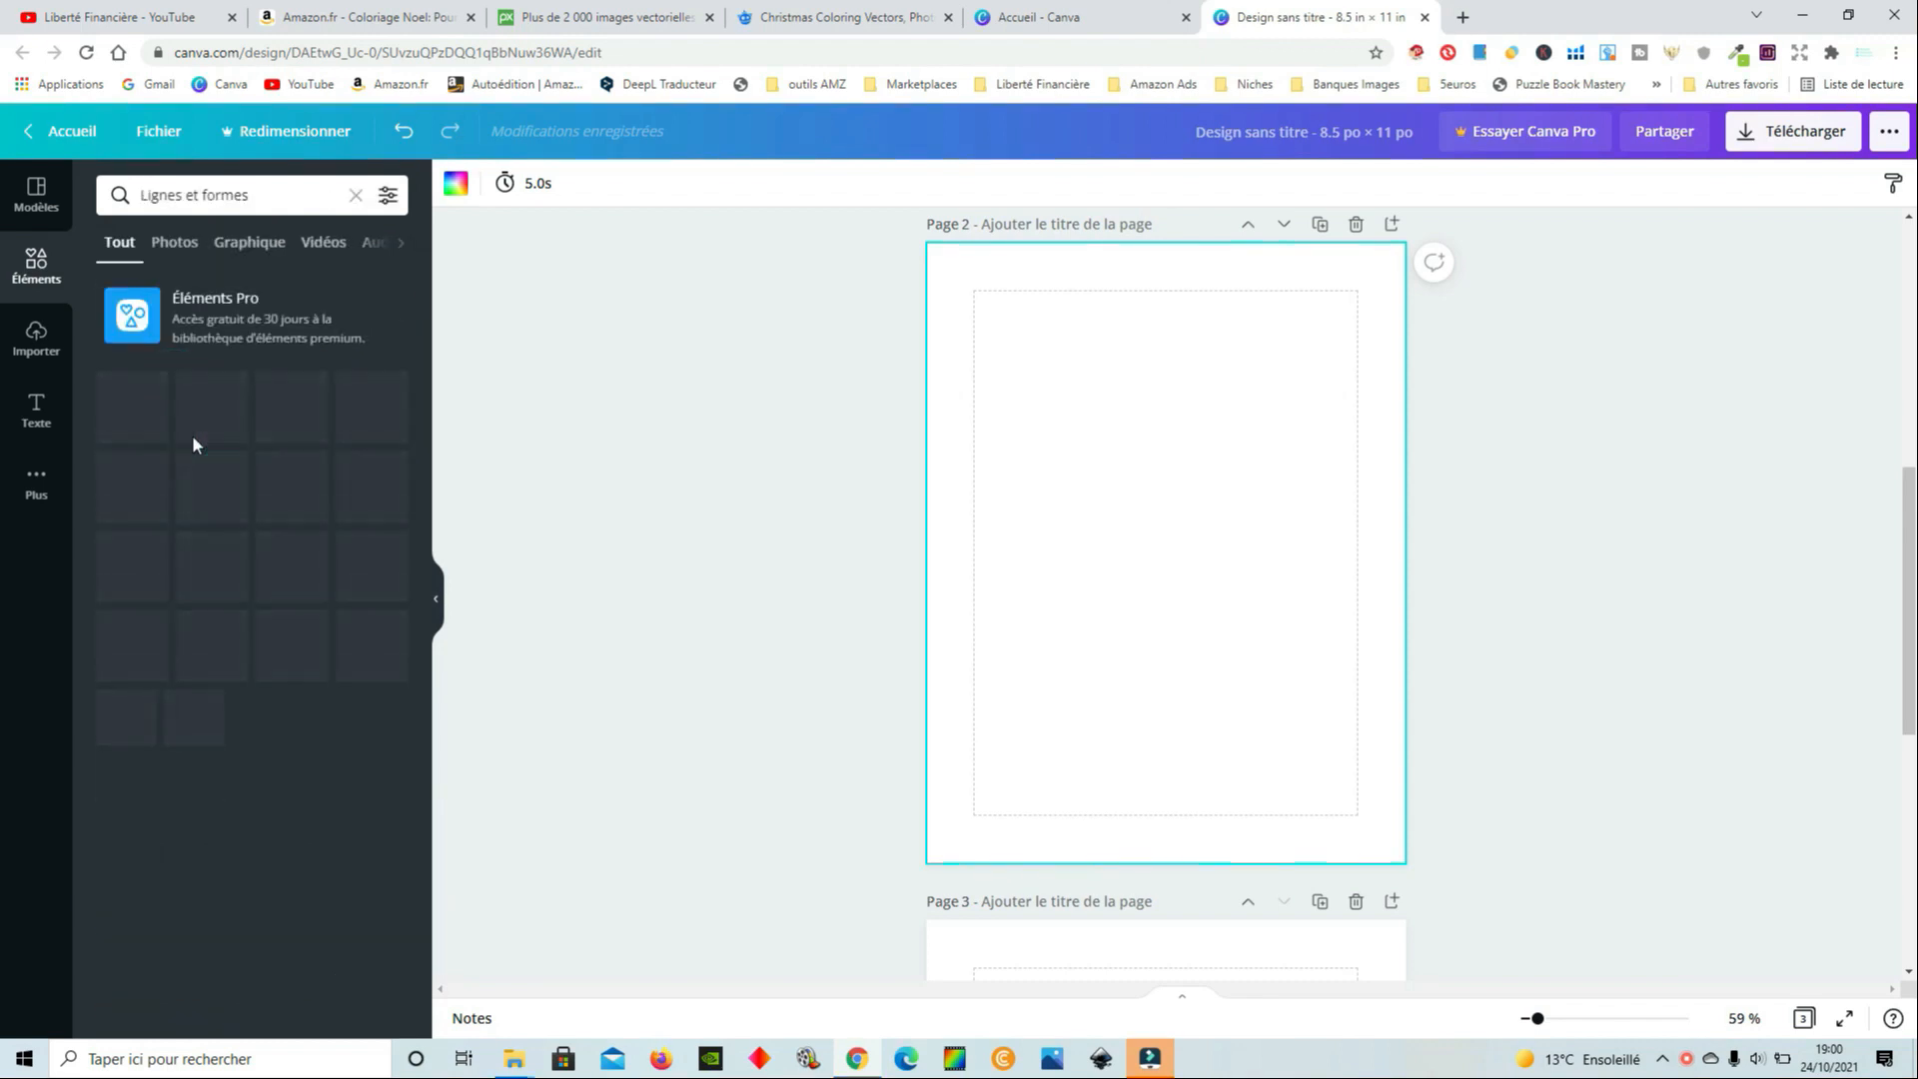
pyautogui.scroll(-4, 289, 499)
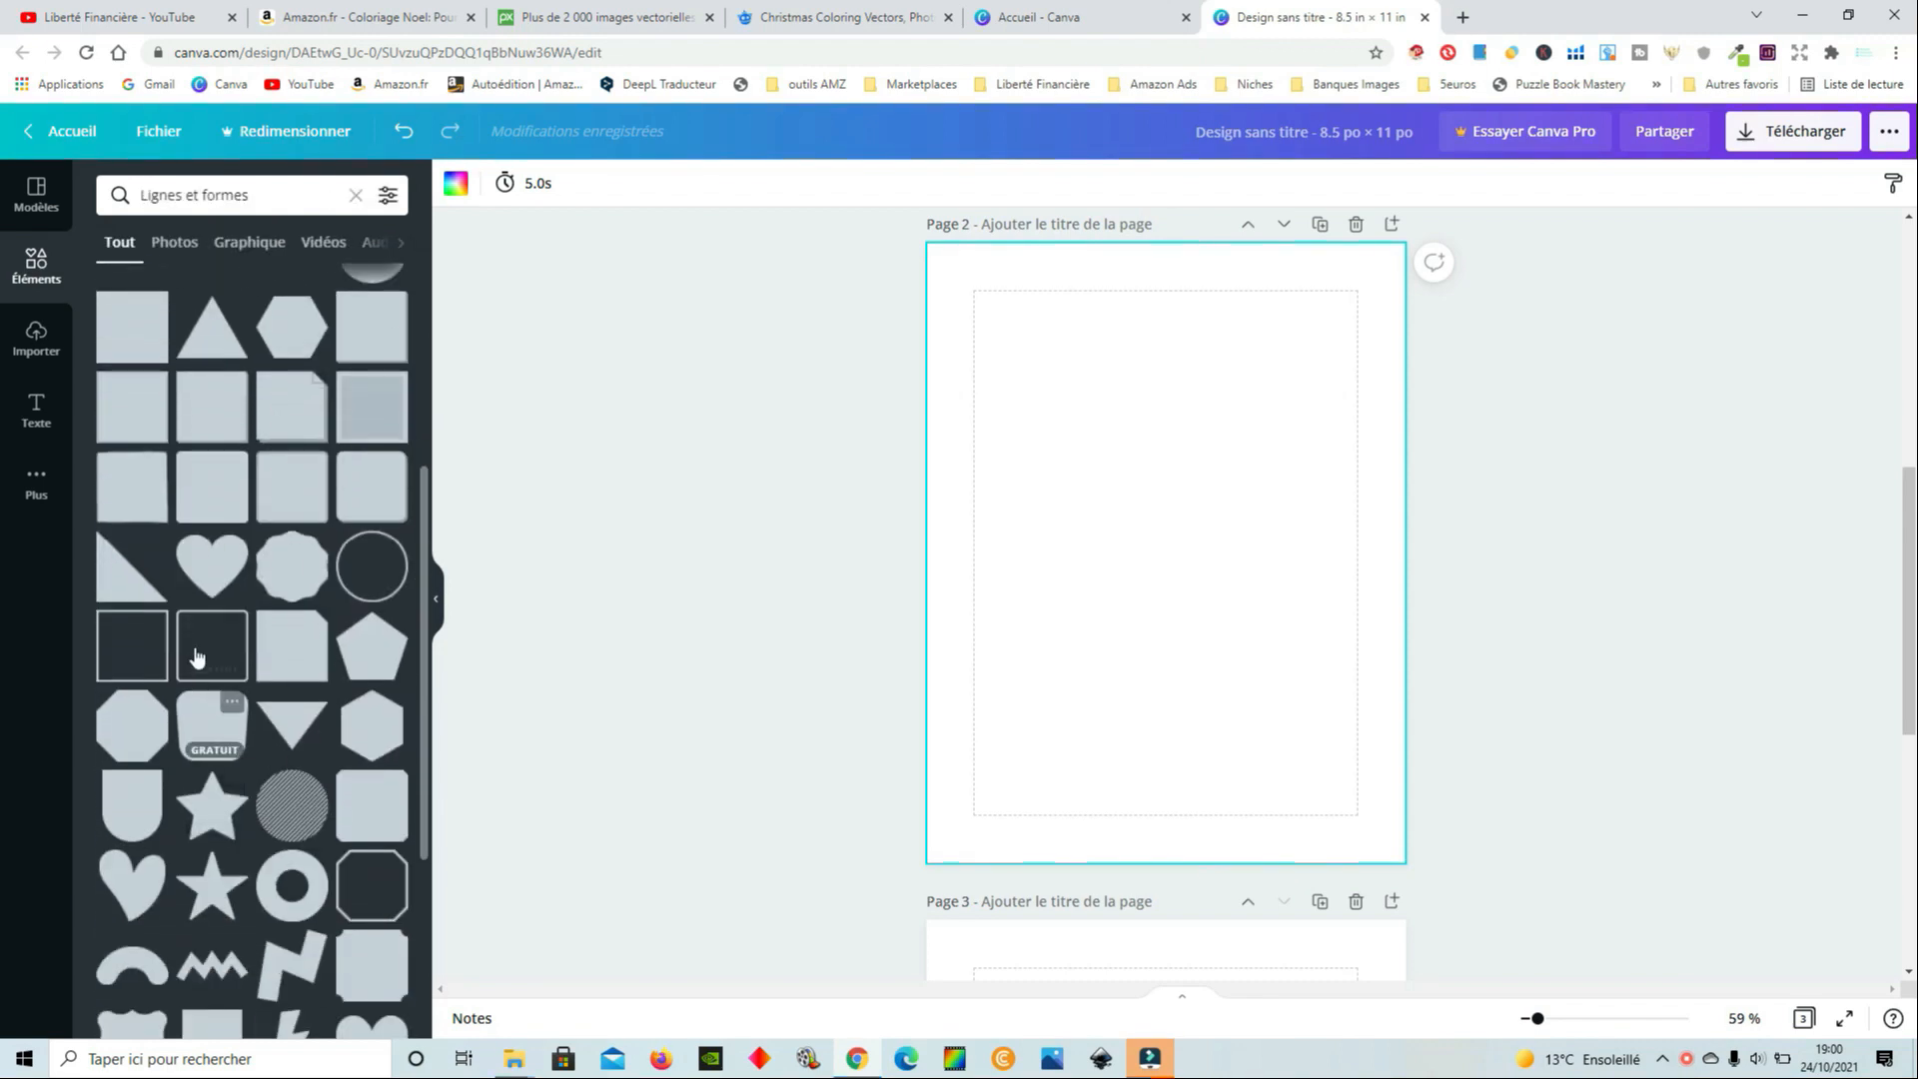
pyautogui.click(205, 648)
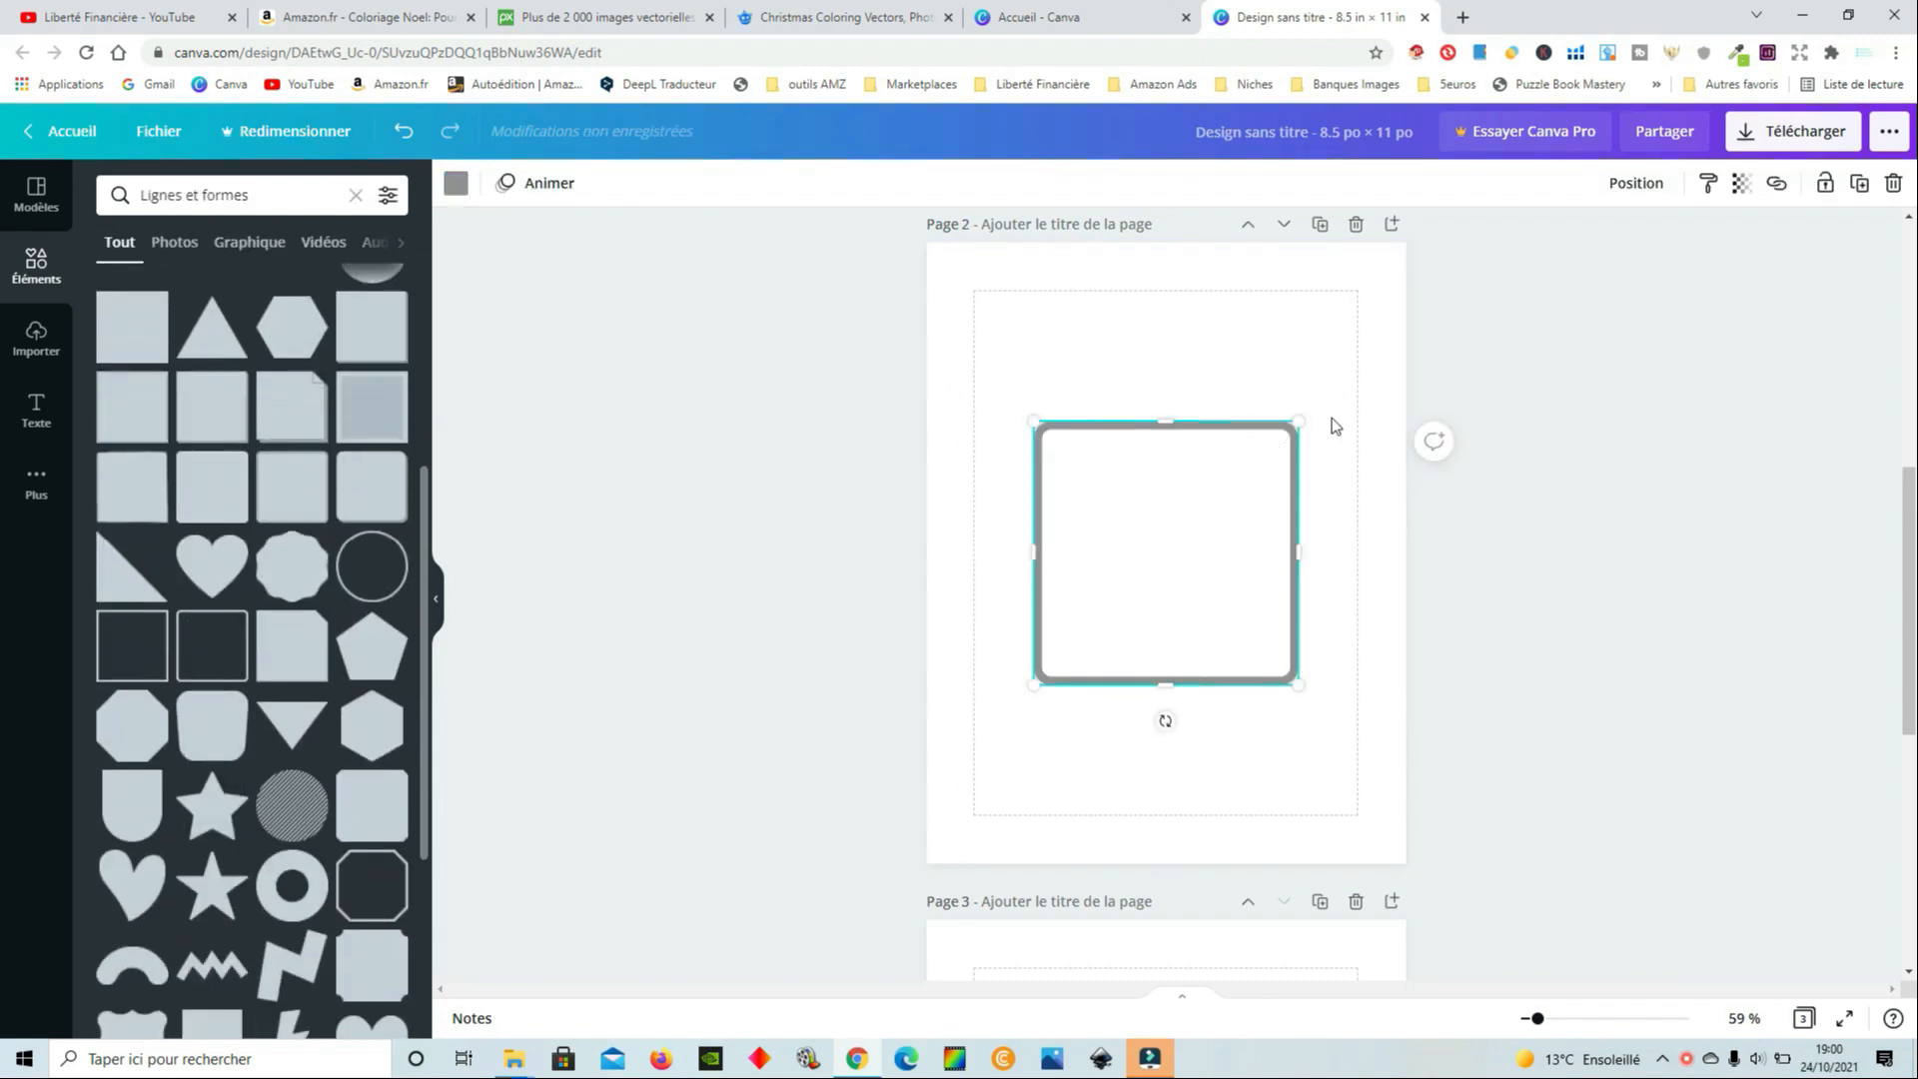
# Shrink the outlined square on page 2 and move it against the left margin guide
pyautogui.moveTo(1298, 417); pyautogui.dragTo(1097, 582)
pyautogui.click(1118, 521)
pyautogui.click(1108, 612)
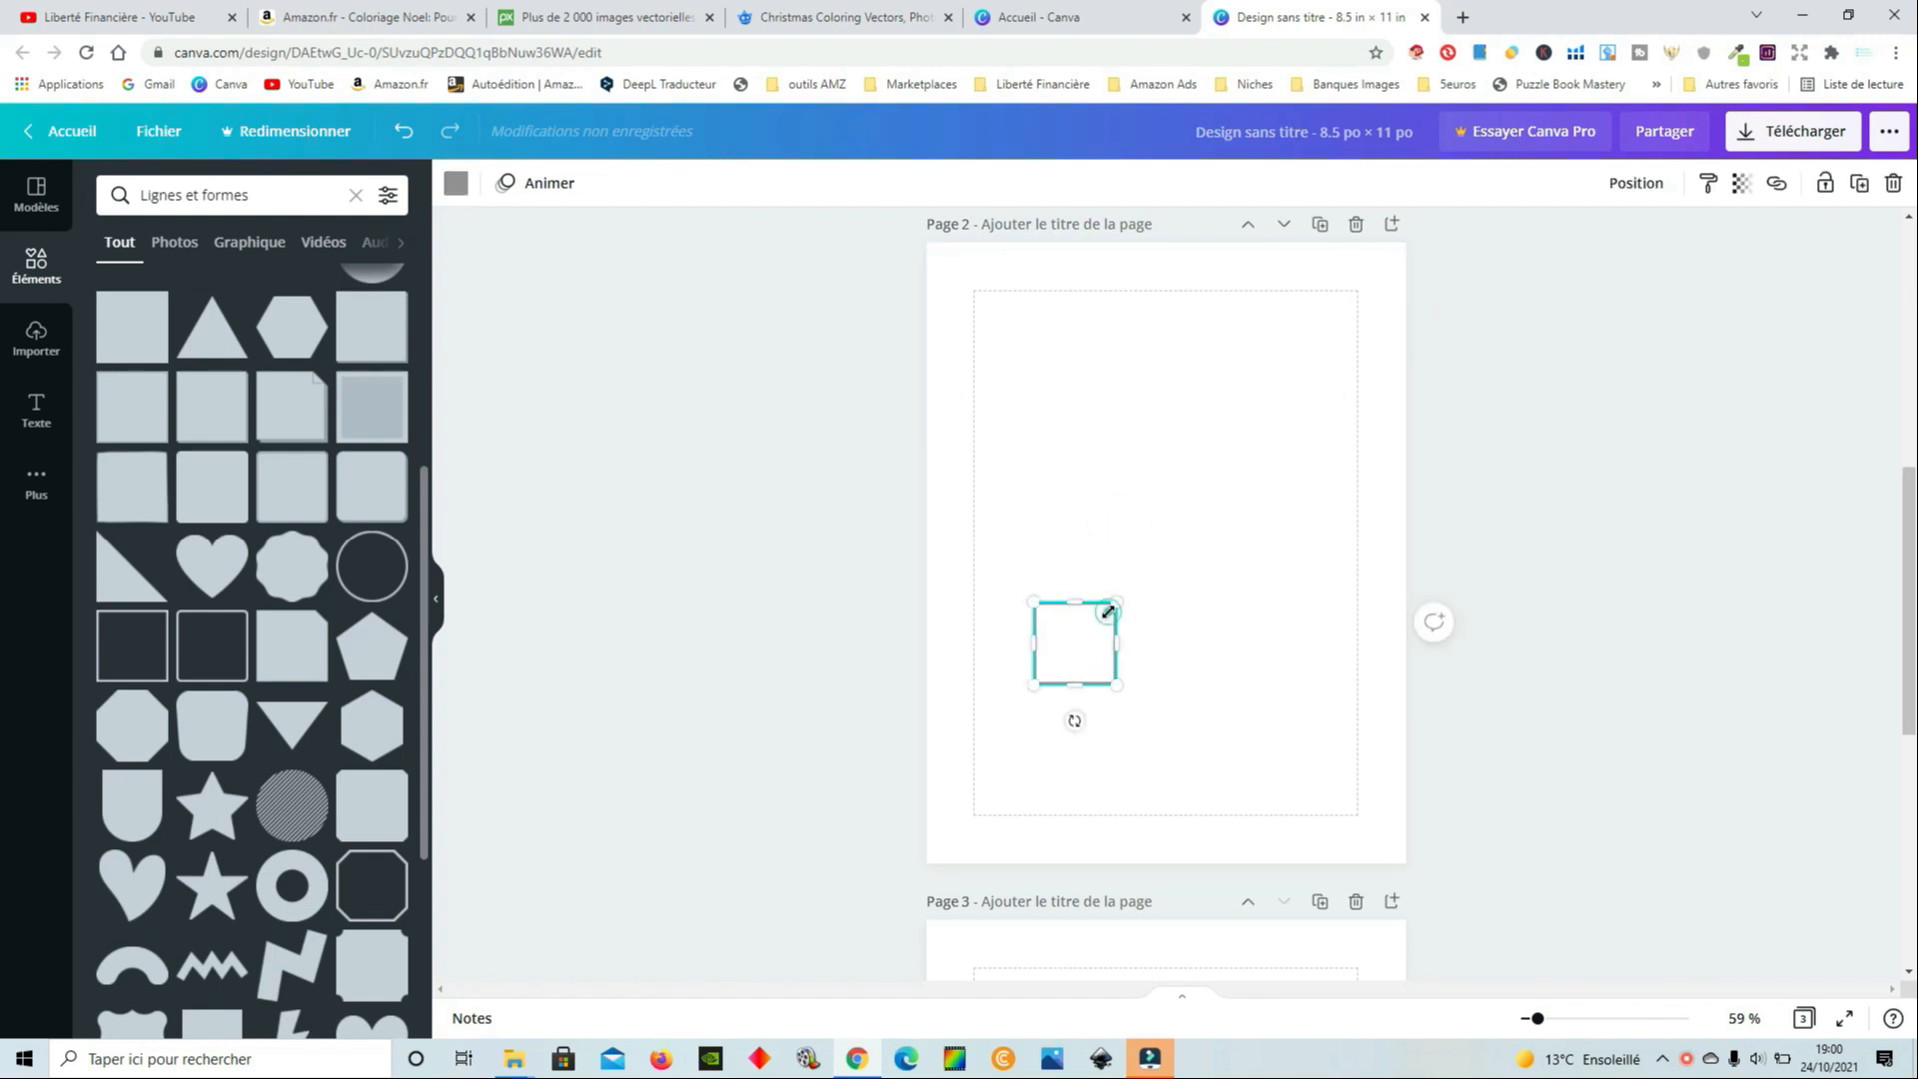
pyautogui.moveTo(1070, 642); pyautogui.dragTo(1011, 637)
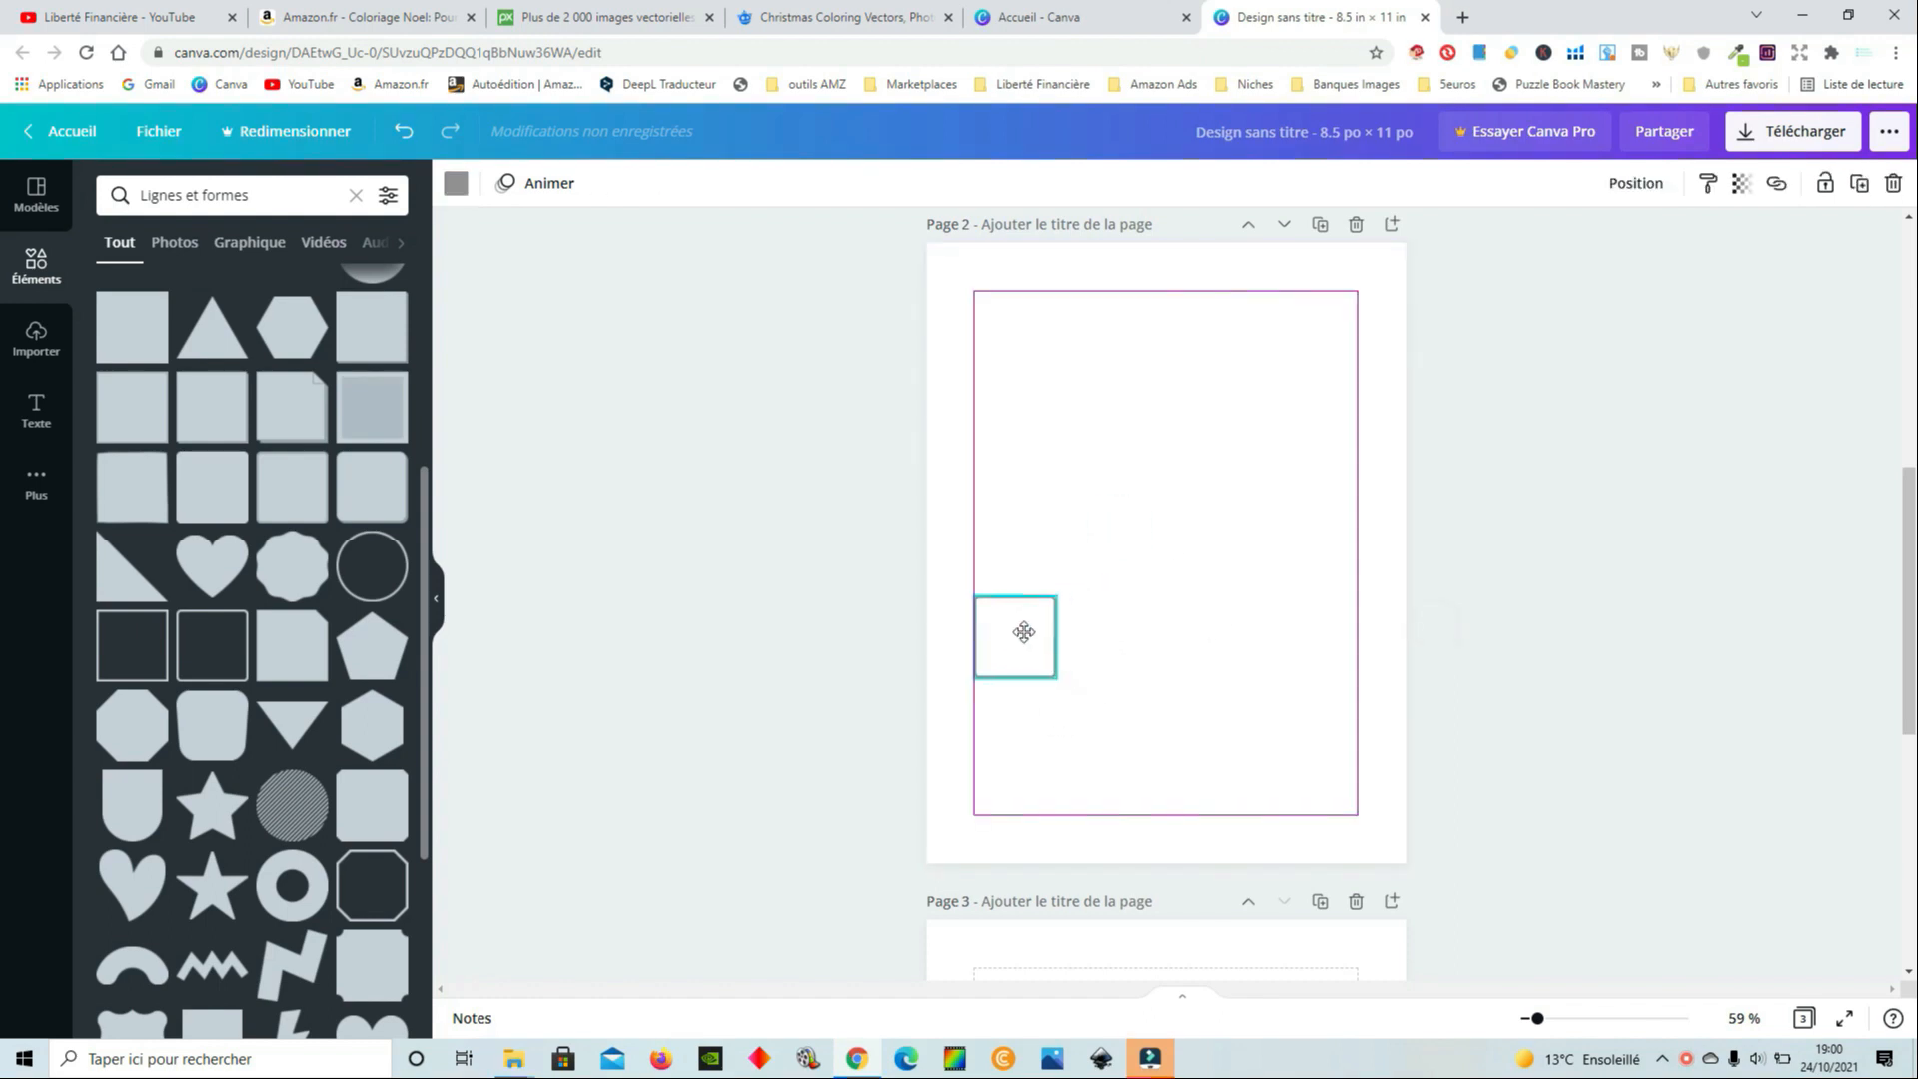
pyautogui.click(1075, 537)
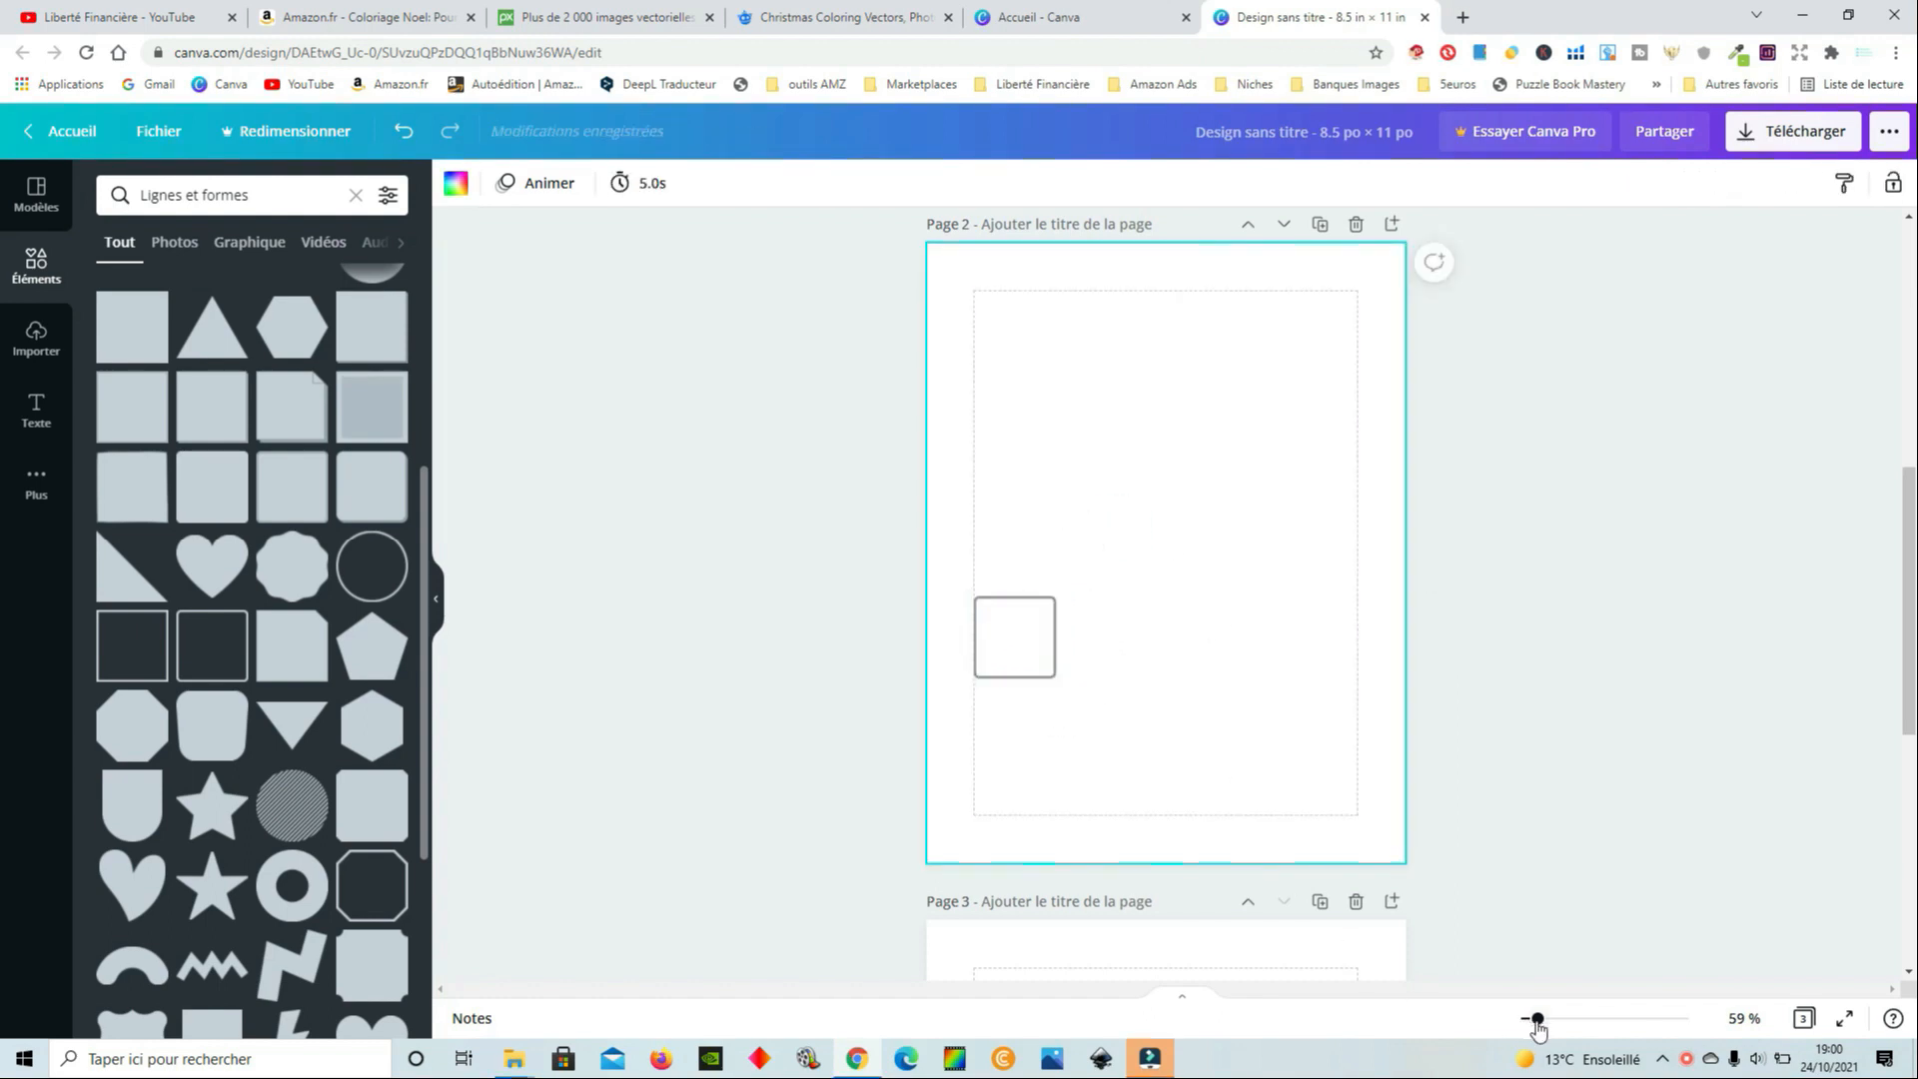
pyautogui.moveTo(1537, 1019); pyautogui.dragTo(1555, 1025)
pyautogui.click(957, 727)
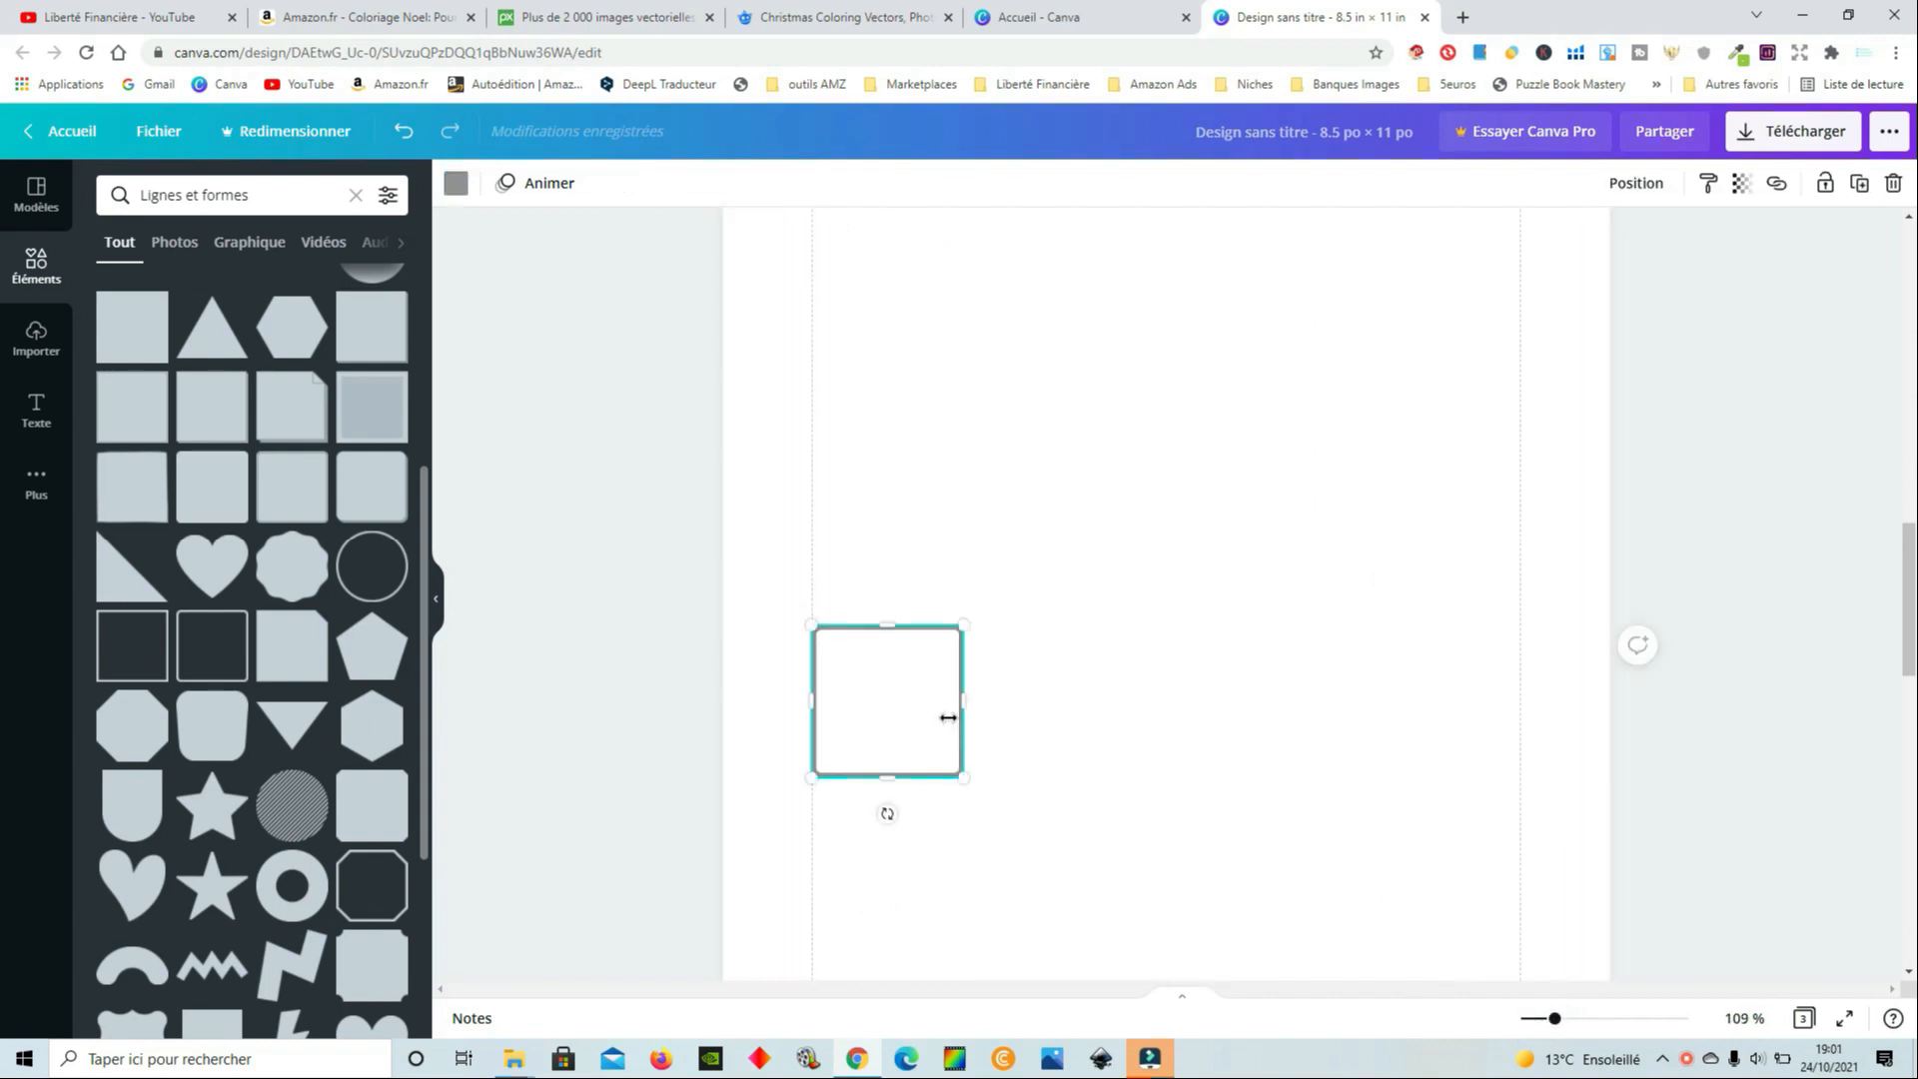
# Enlarge the outlined square on page 2 so its border thickens, and recolour it dark grey
pyautogui.scroll(8, 1056, 518)
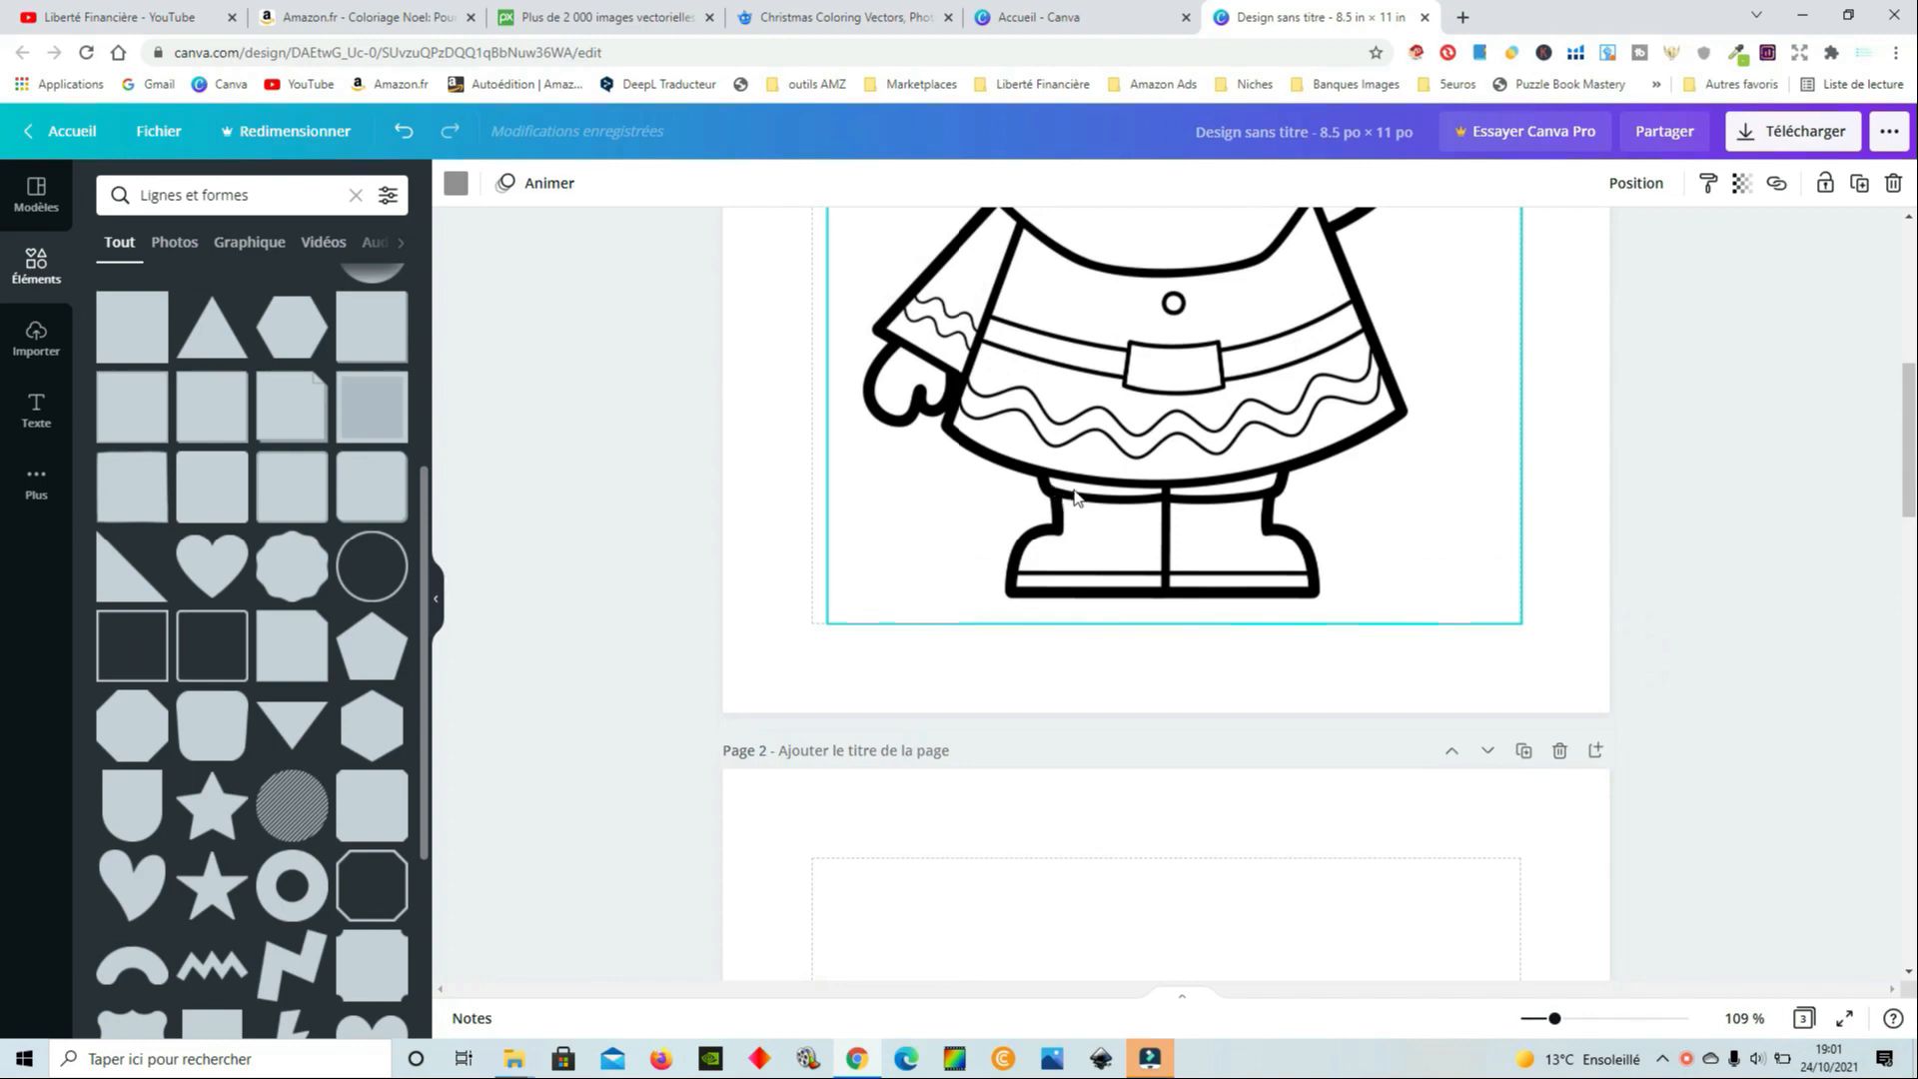
pyautogui.scroll(-10, 1054, 490)
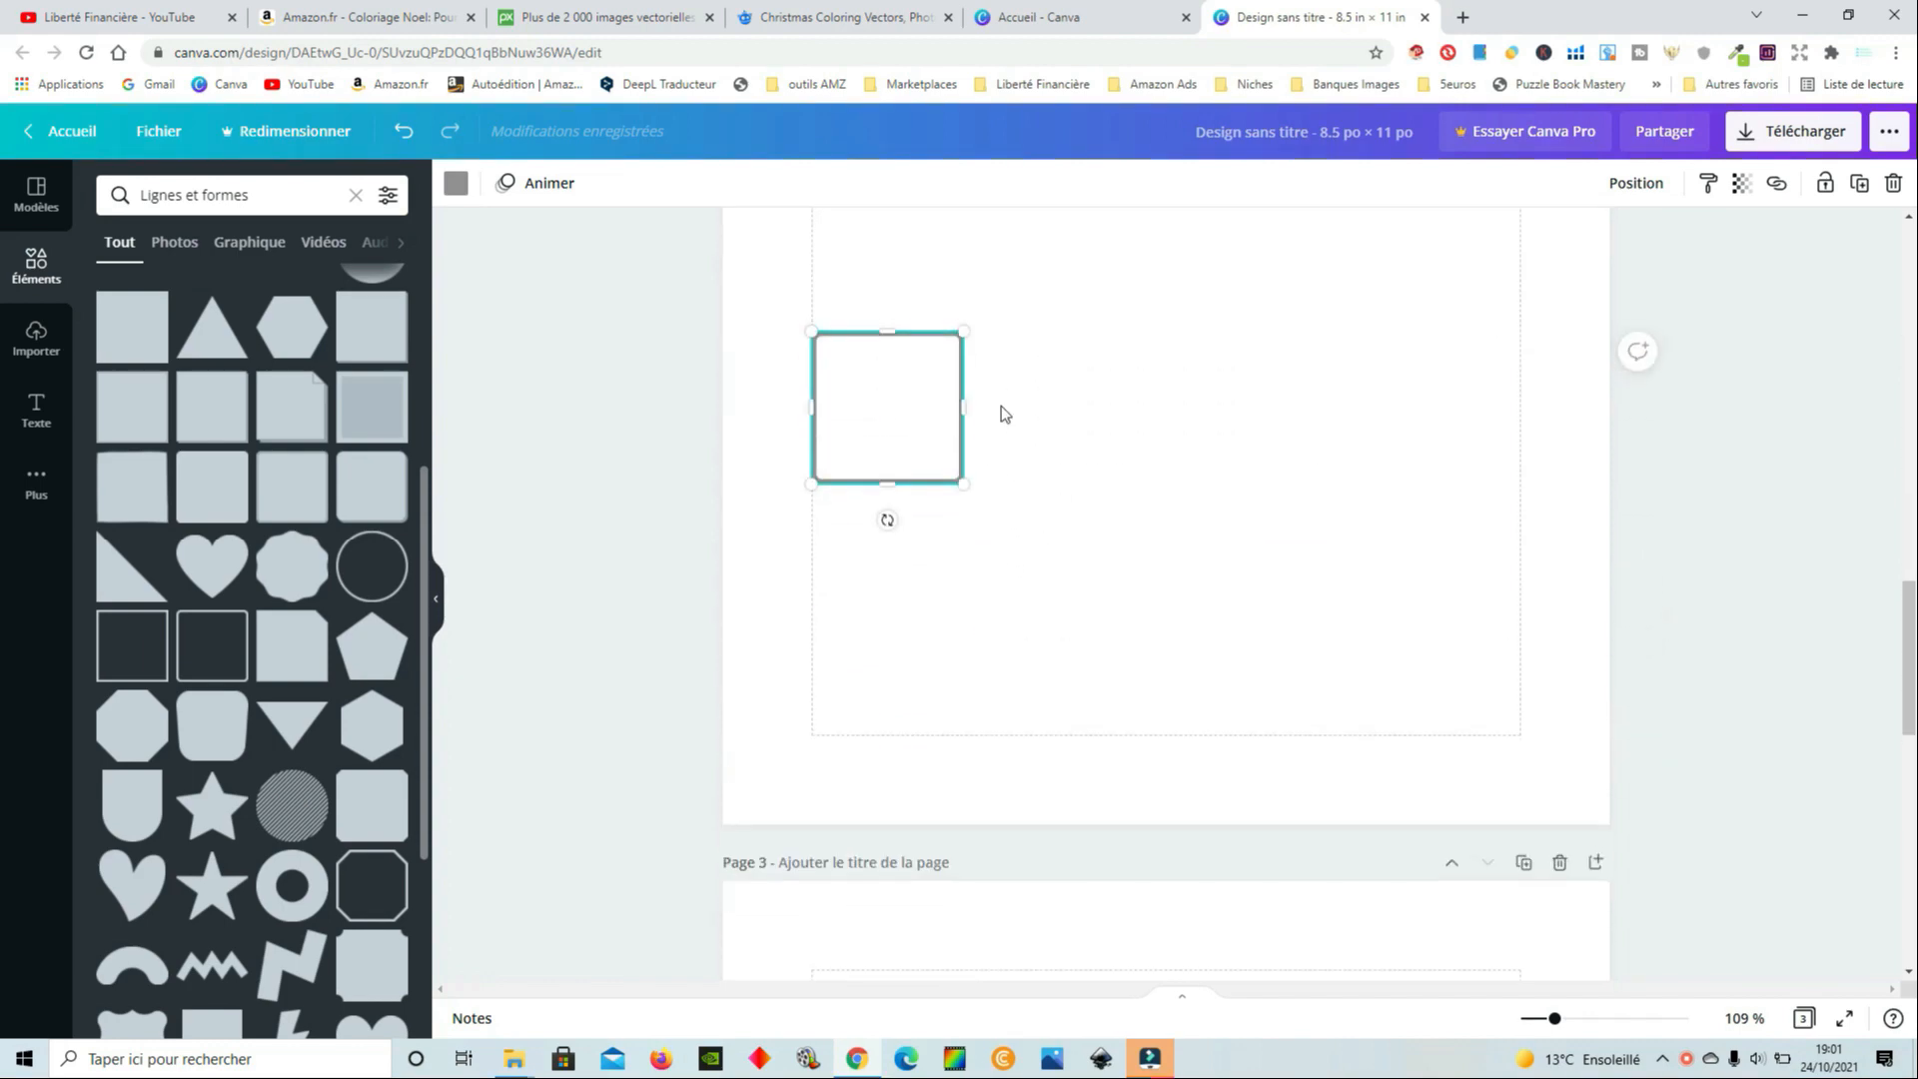
pyautogui.scroll(3, 1000, 410)
pyautogui.moveTo(964, 622); pyautogui.dragTo(1142, 535)
pyautogui.scroll(4, 1204, 662)
pyautogui.scroll(6, 1198, 659)
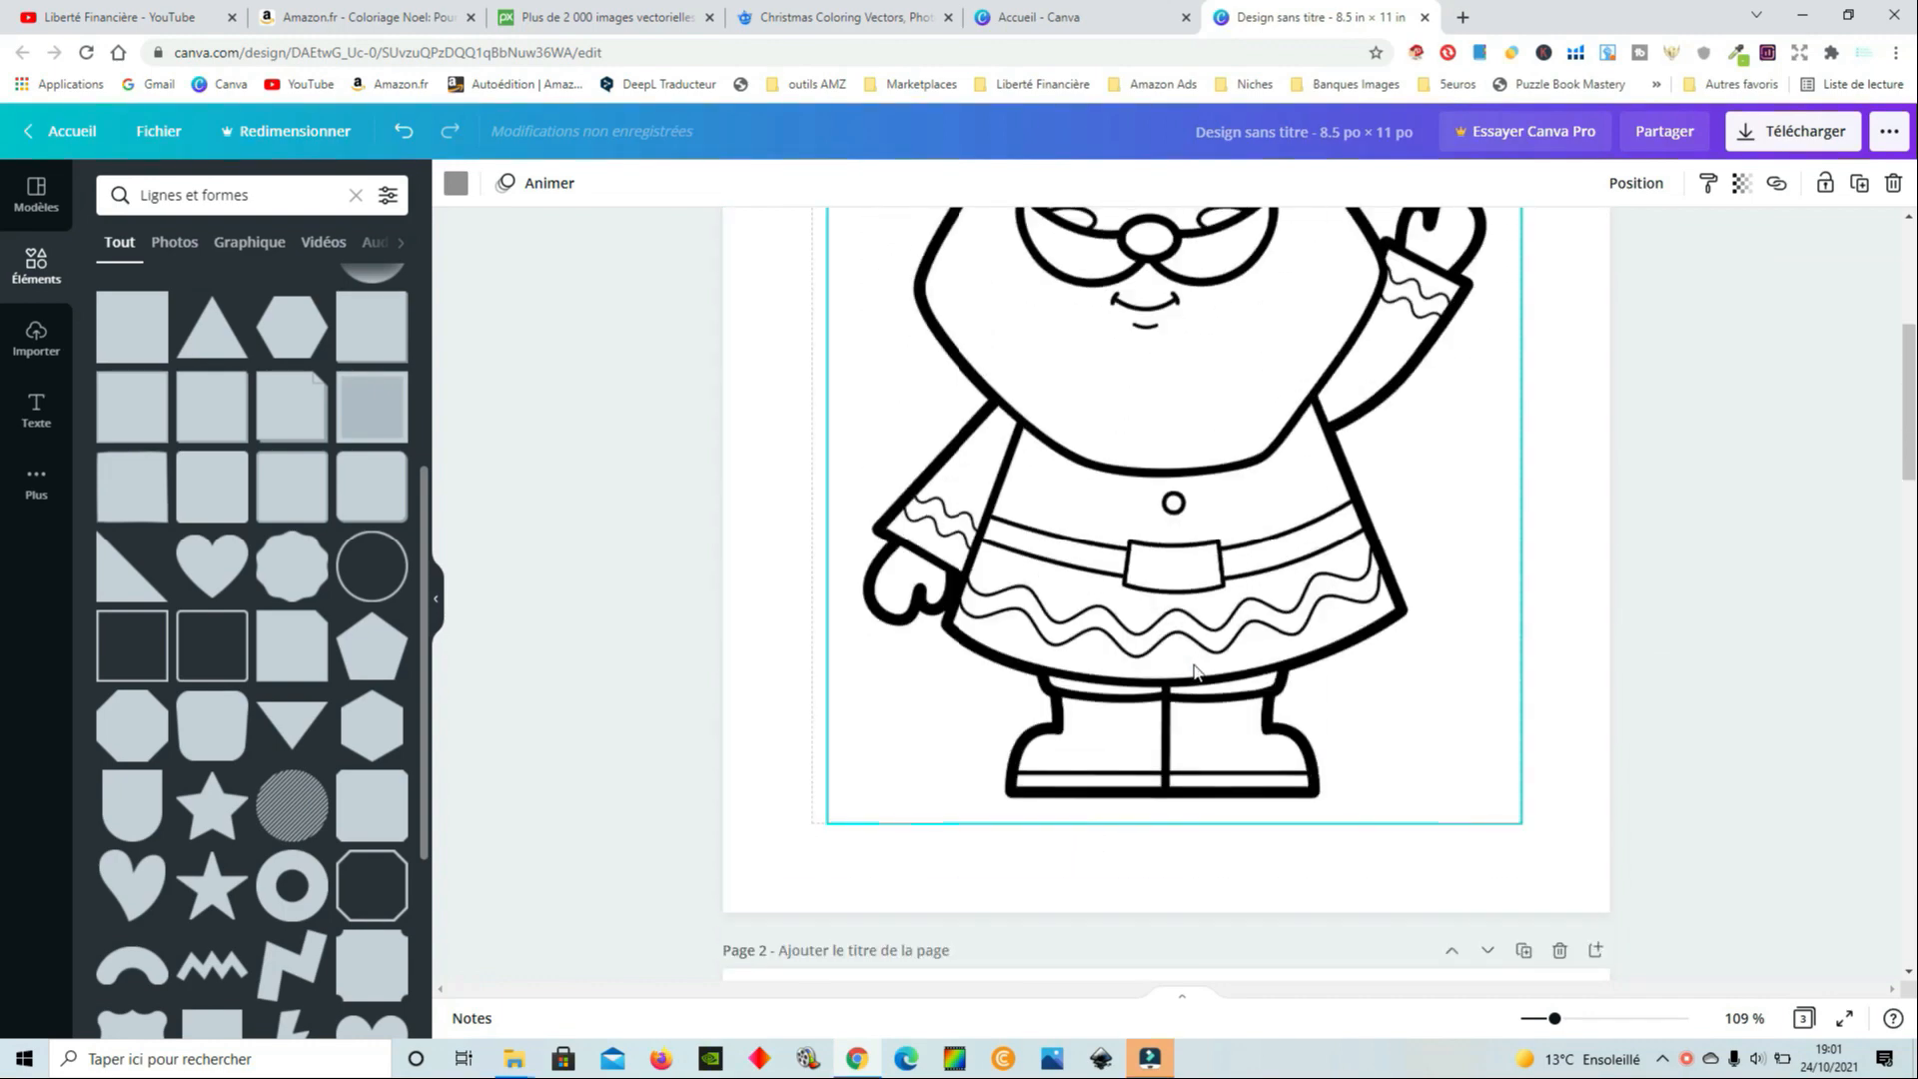
pyautogui.scroll(-10, 1190, 667)
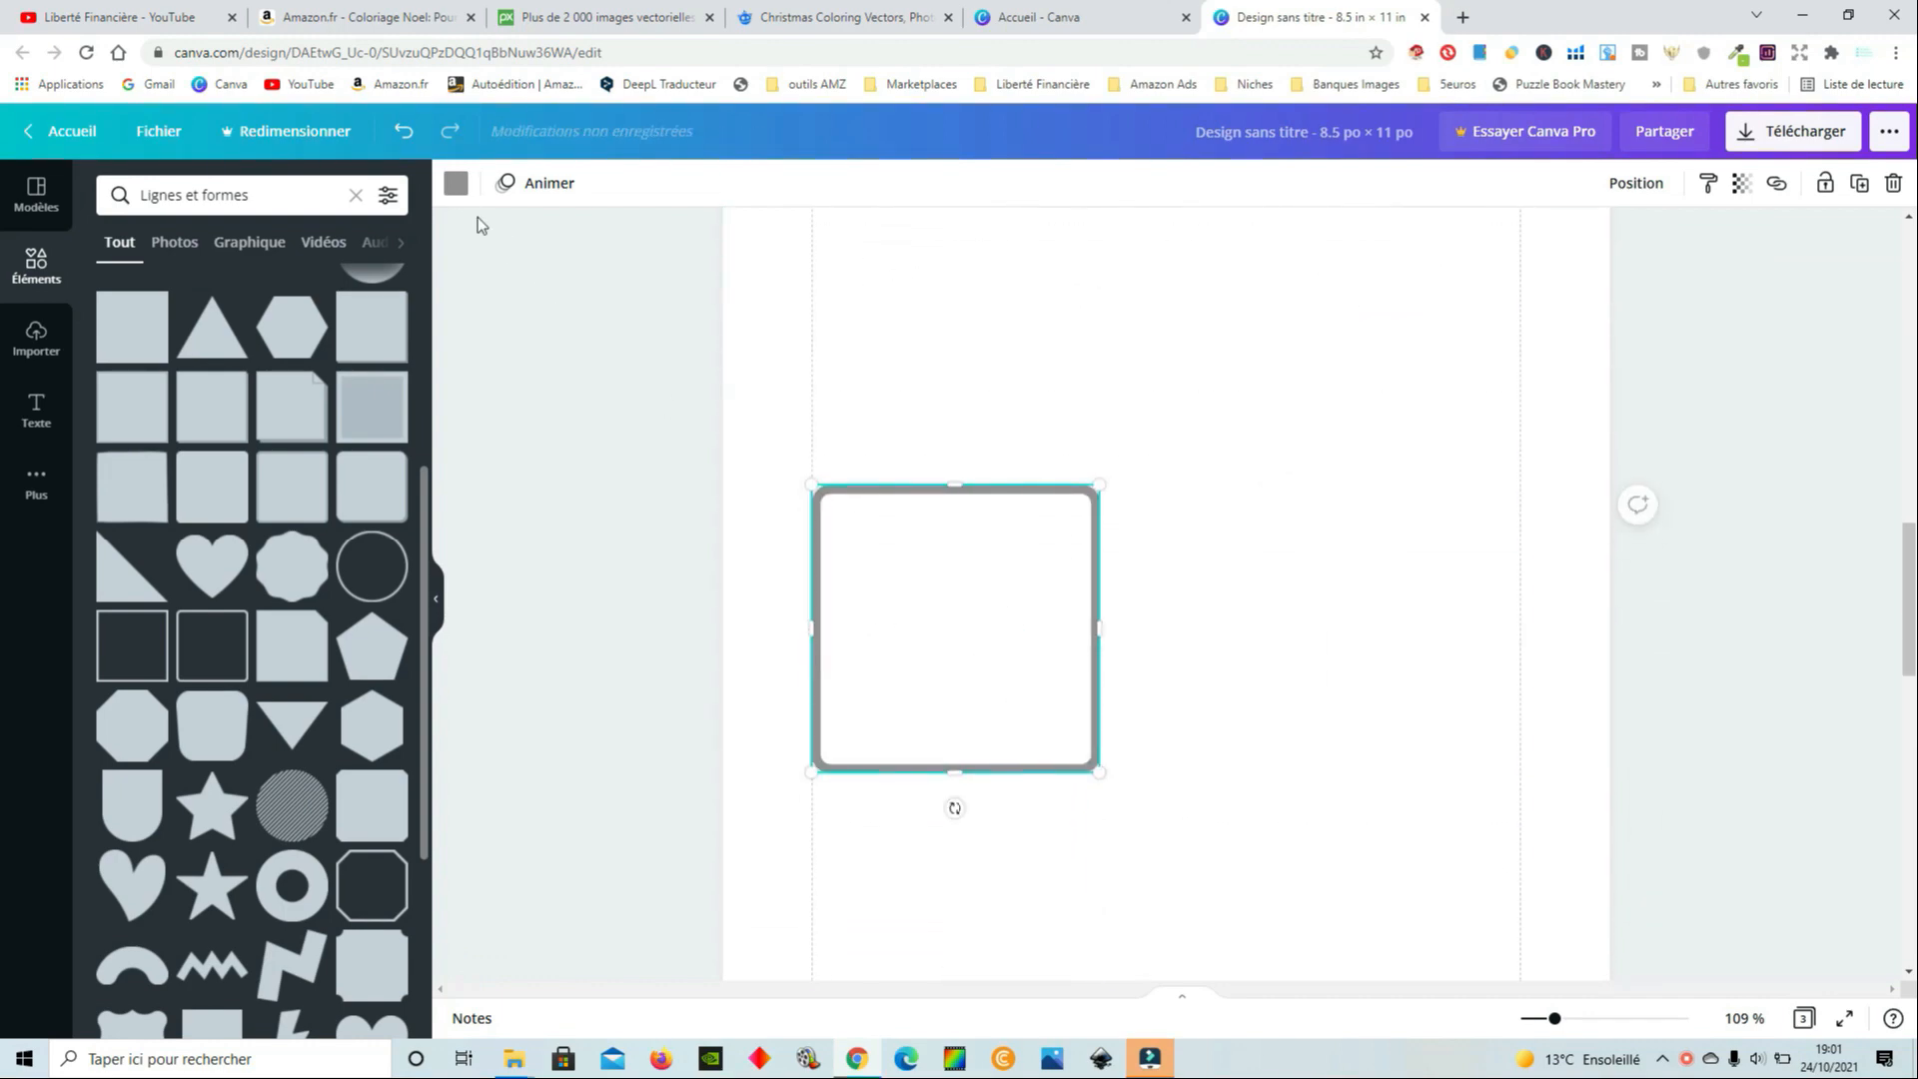
pyautogui.click(456, 183)
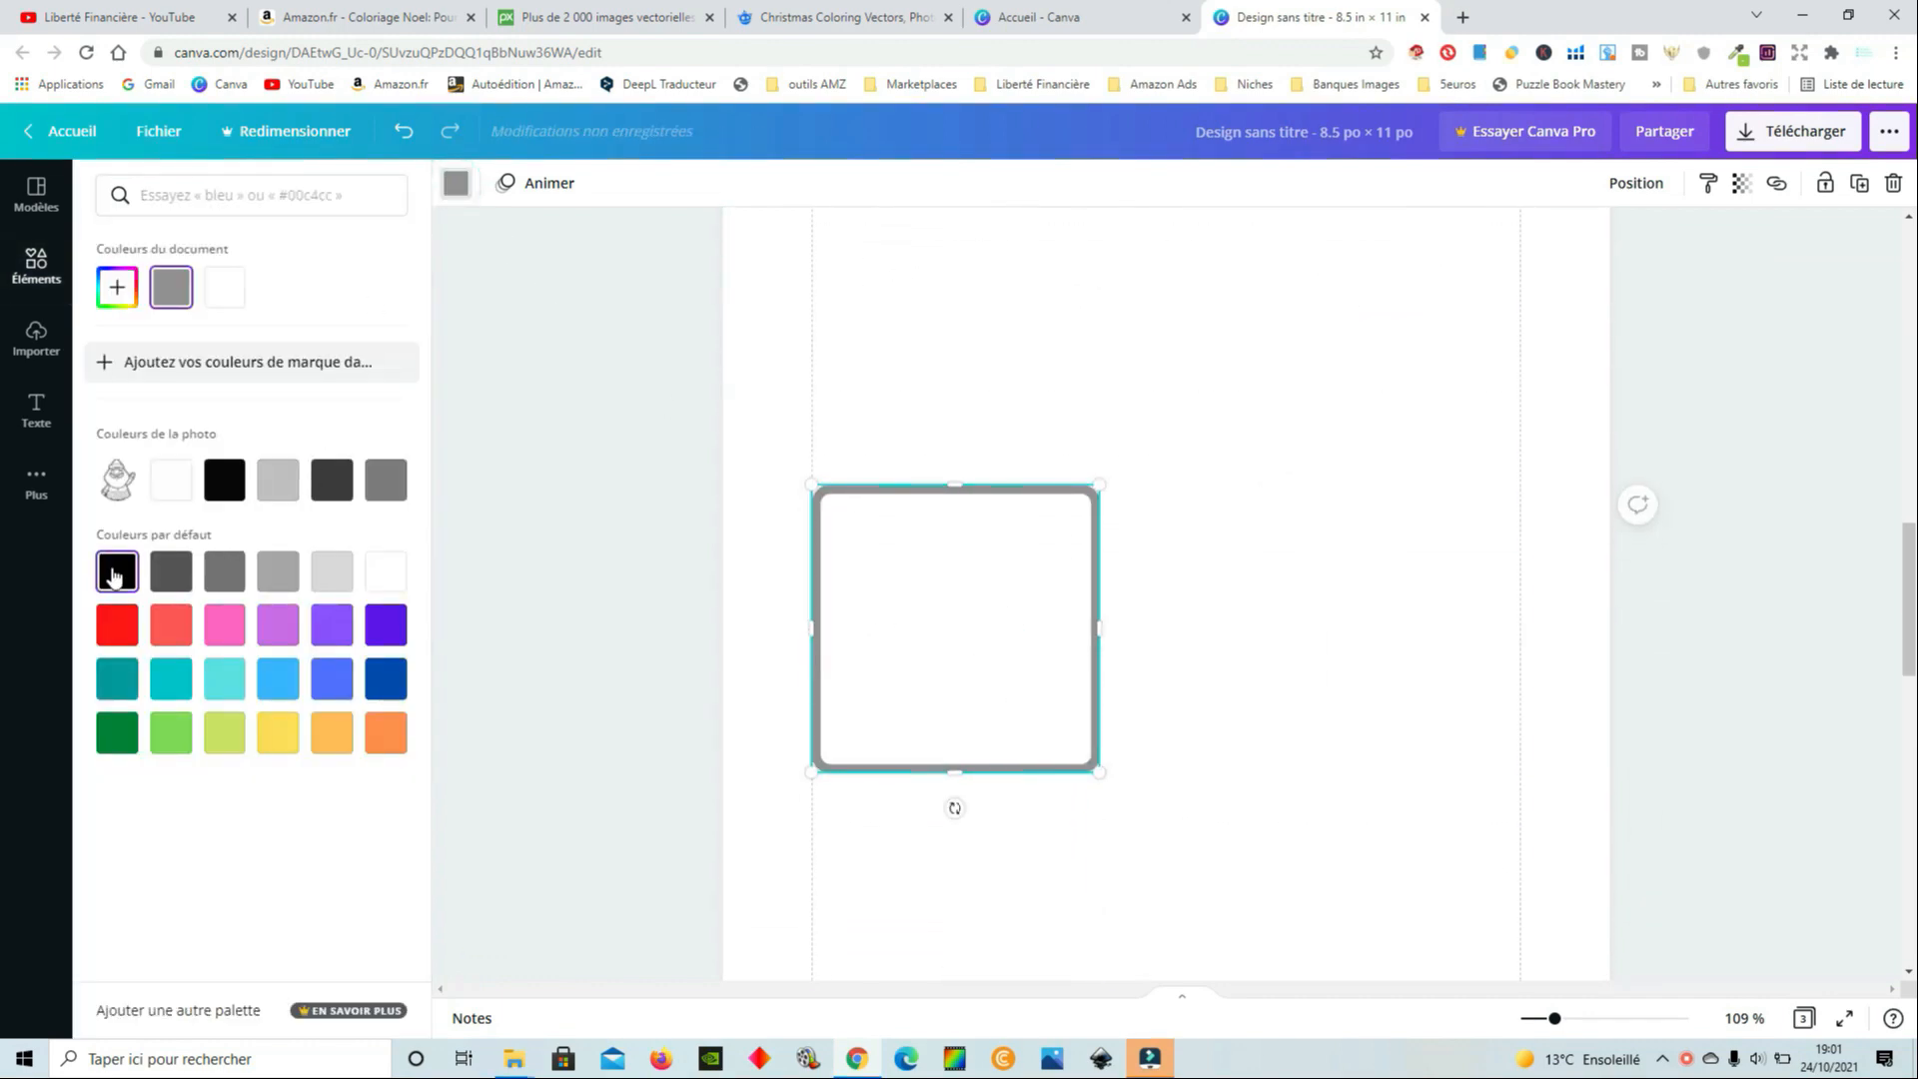
pyautogui.click(167, 574)
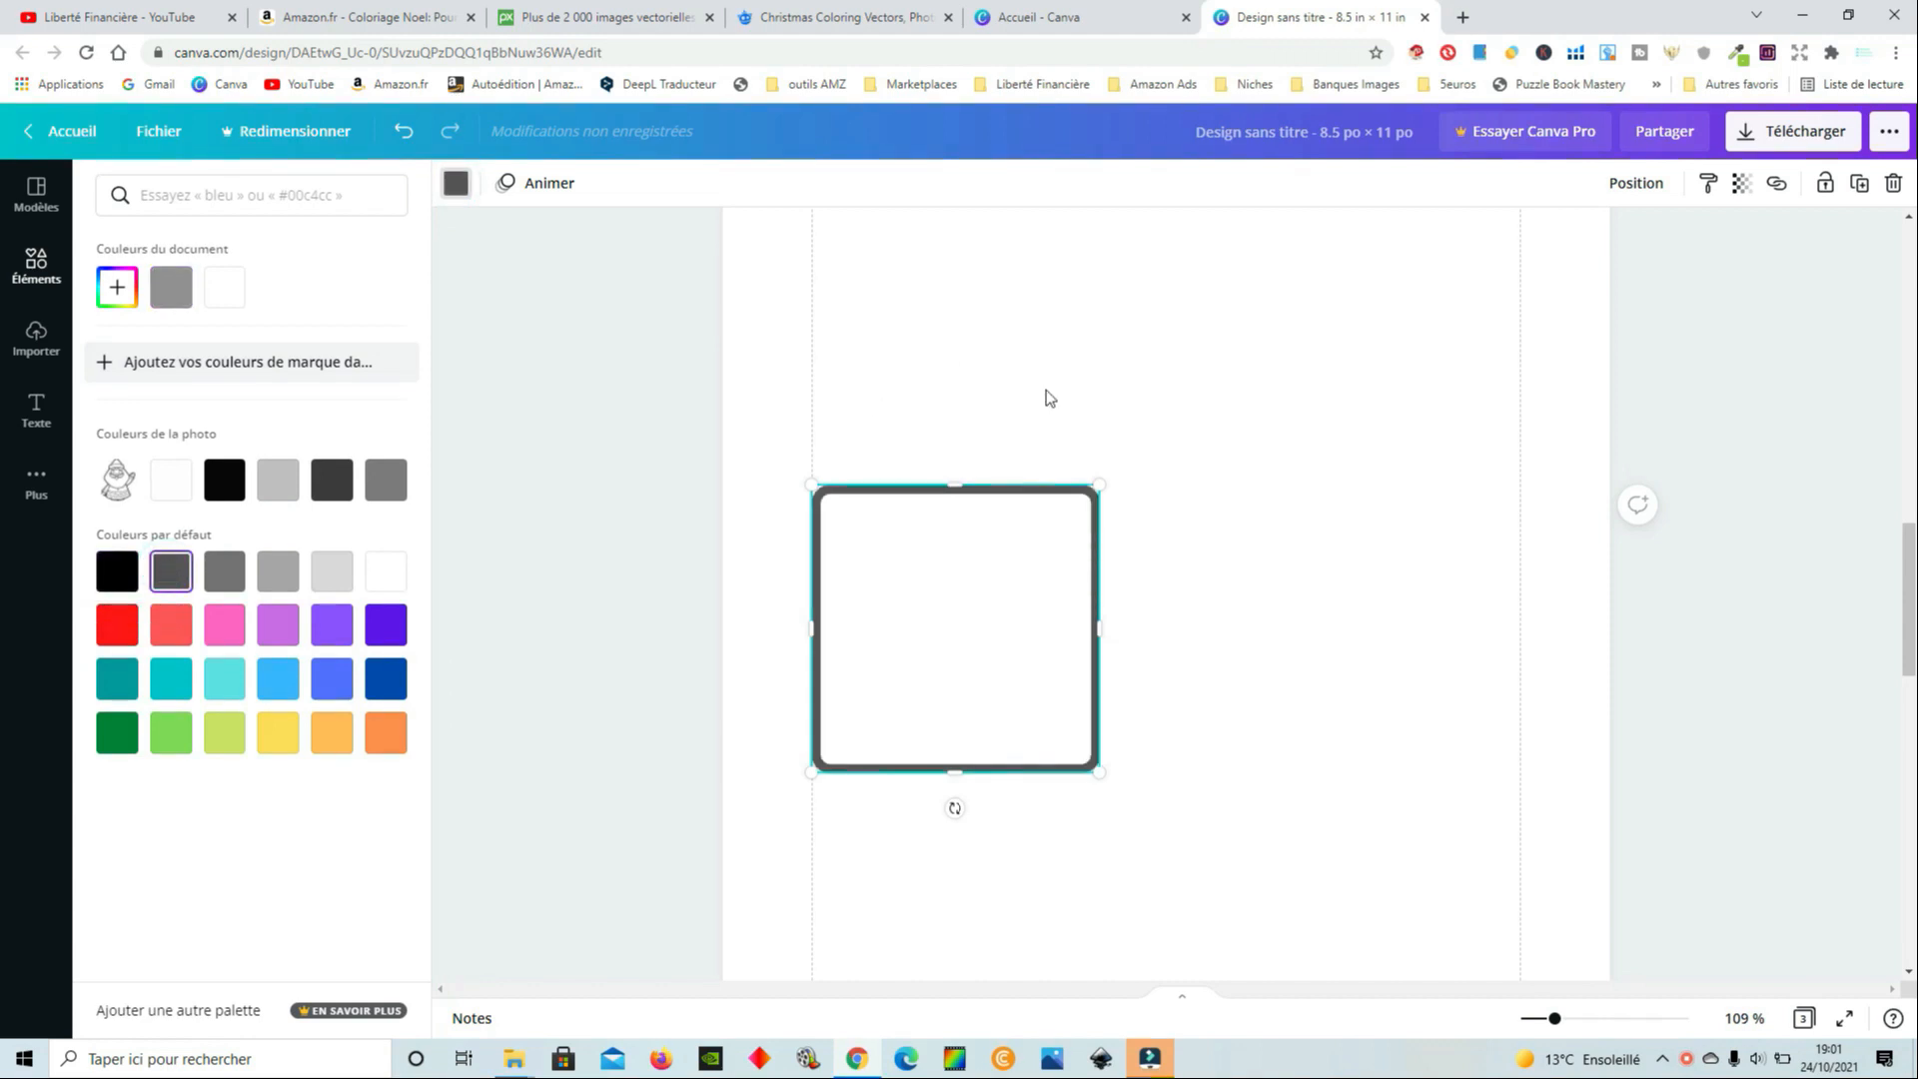
# Stretch the dark grey outline into a frame that fills page 2's margin guides in width and height
pyautogui.scroll(-4, 1045, 676)
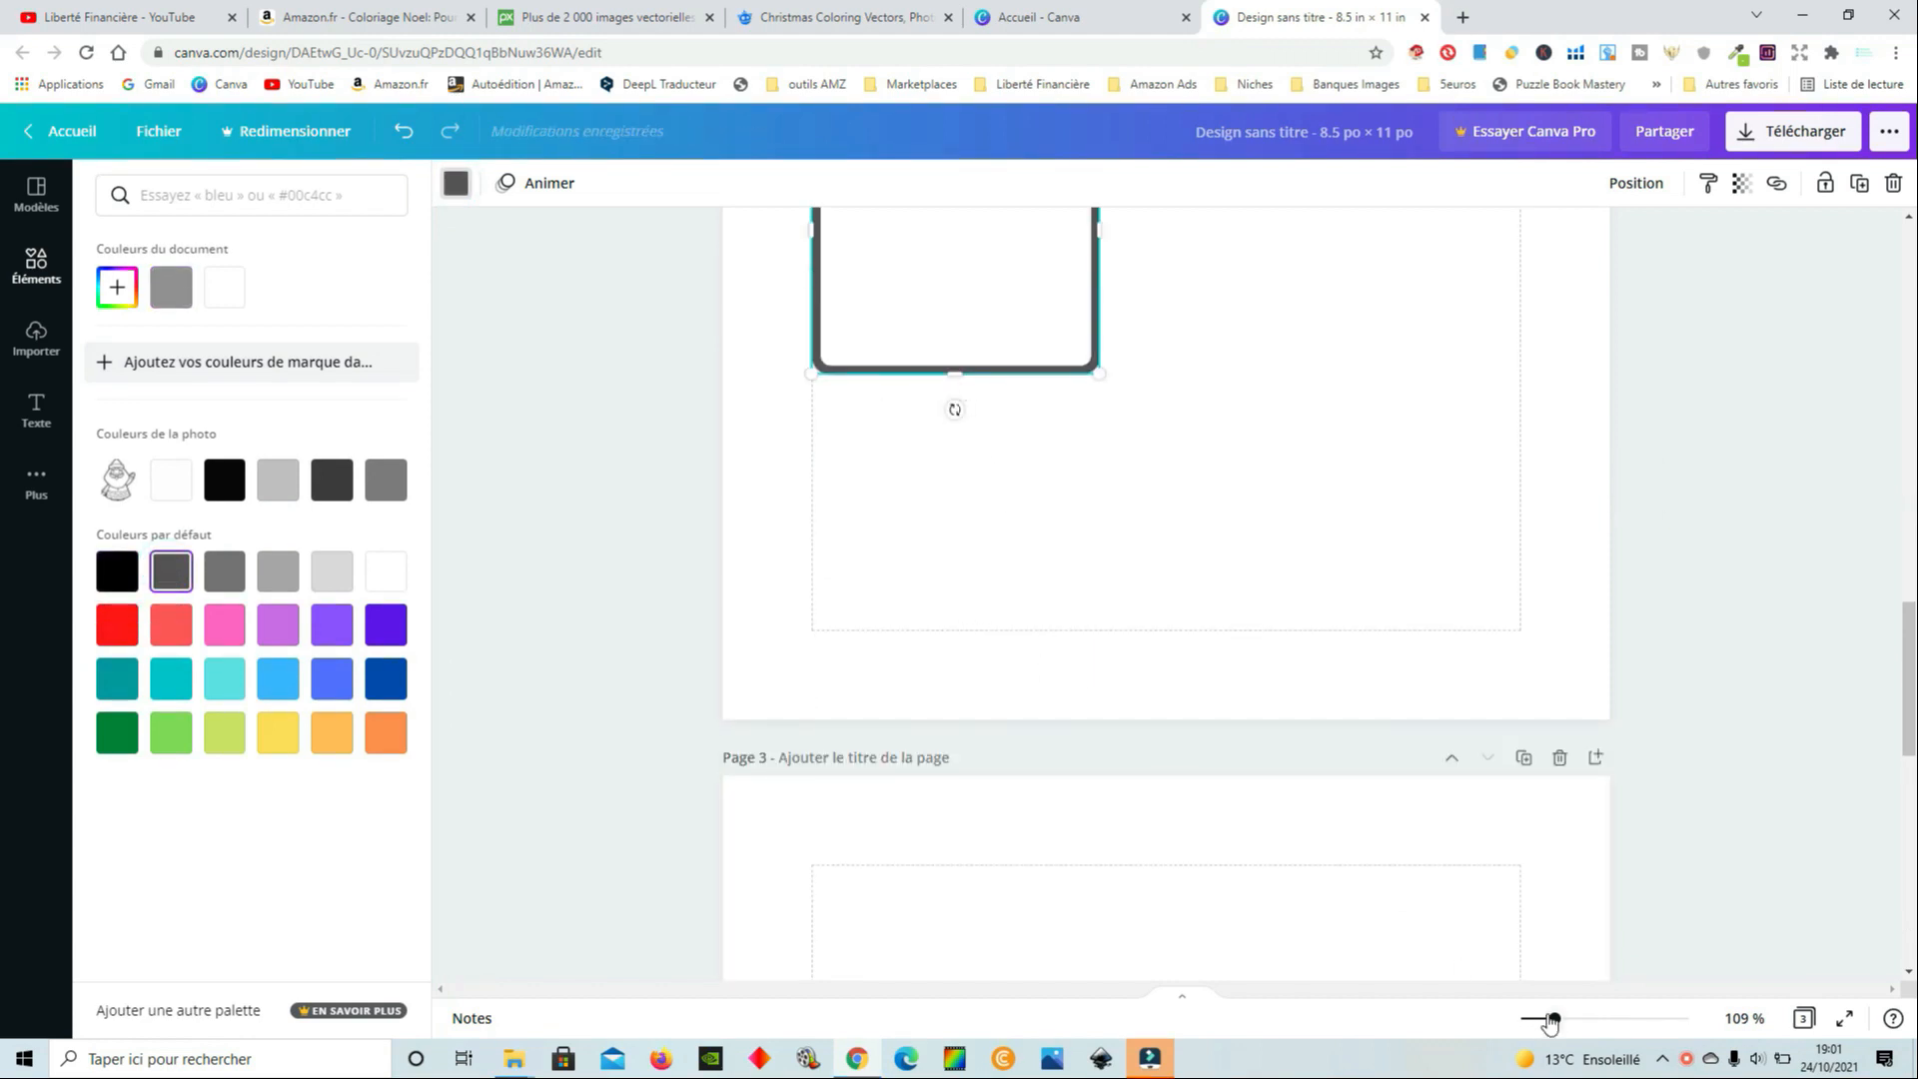
pyautogui.moveTo(1555, 1018); pyautogui.dragTo(1541, 1019)
pyautogui.scroll(3, 1405, 792)
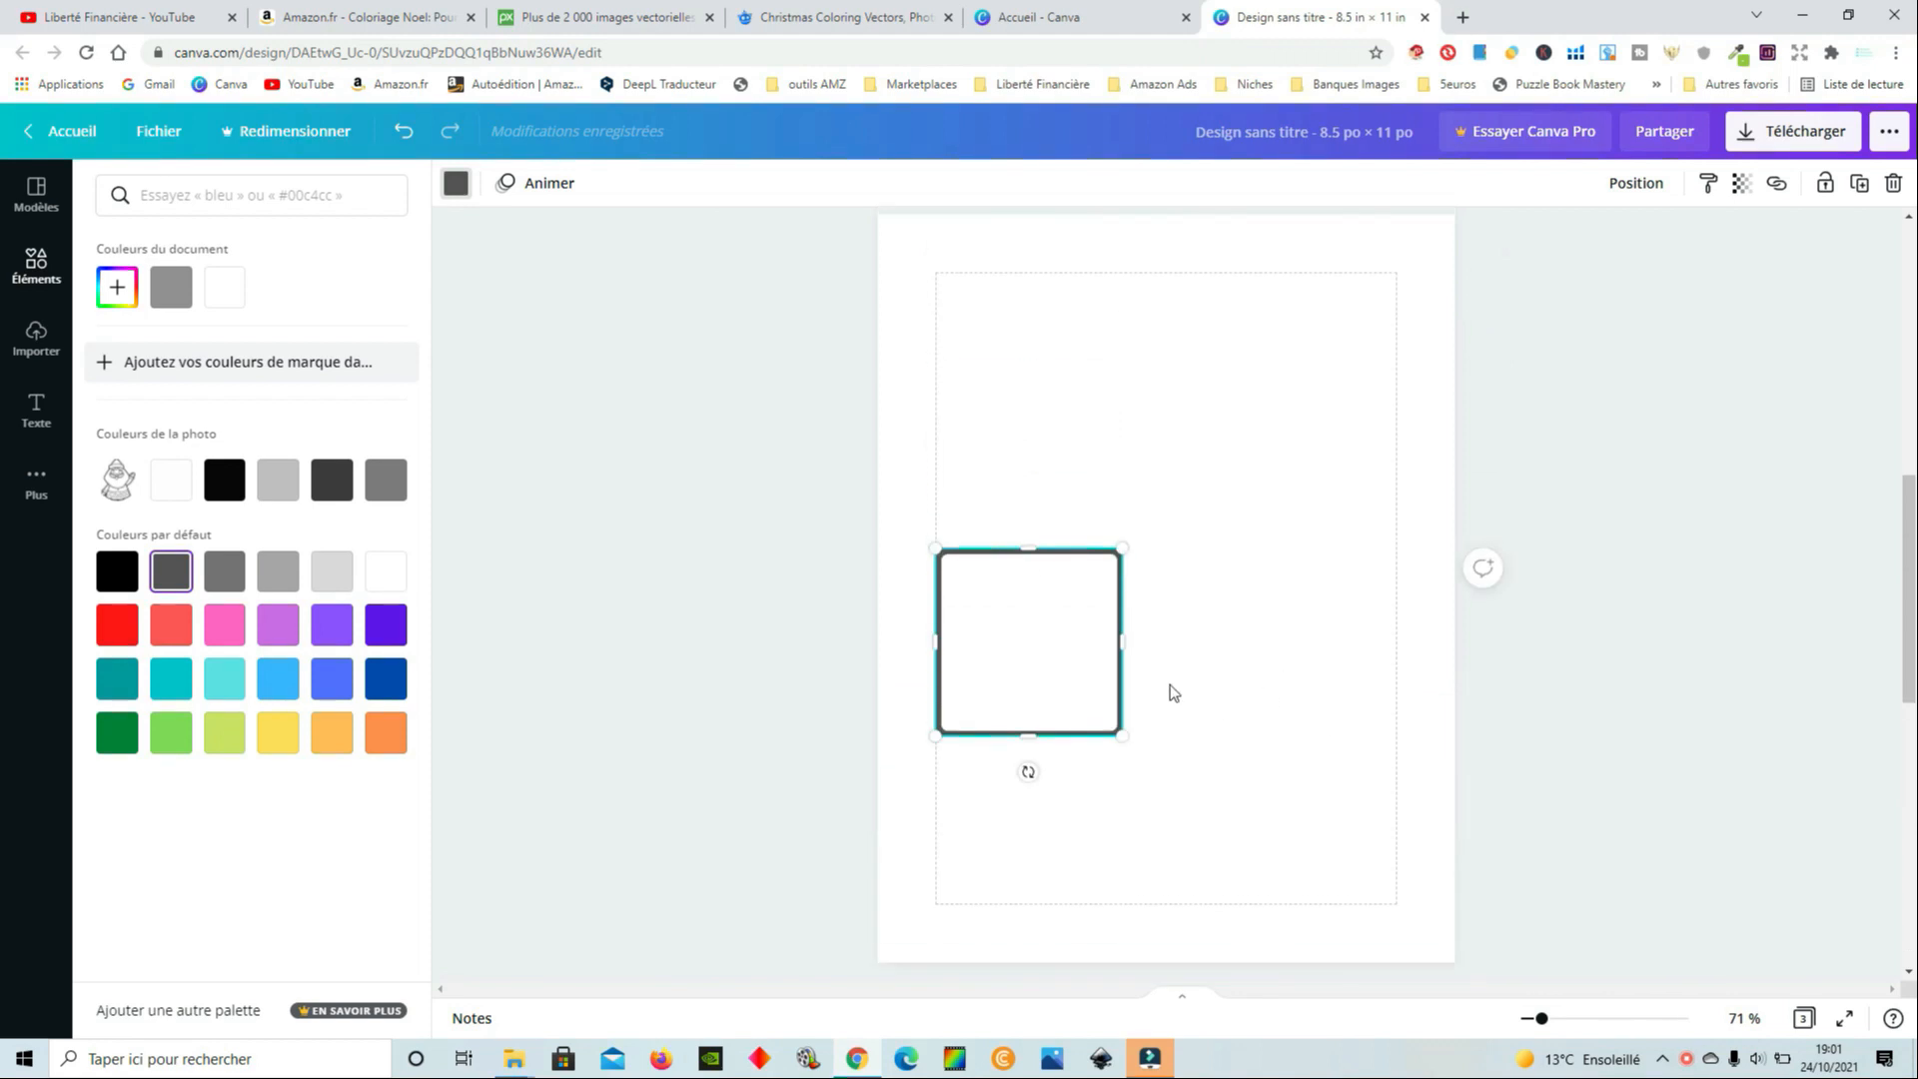
pyautogui.moveTo(1122, 640); pyautogui.dragTo(1395, 639)
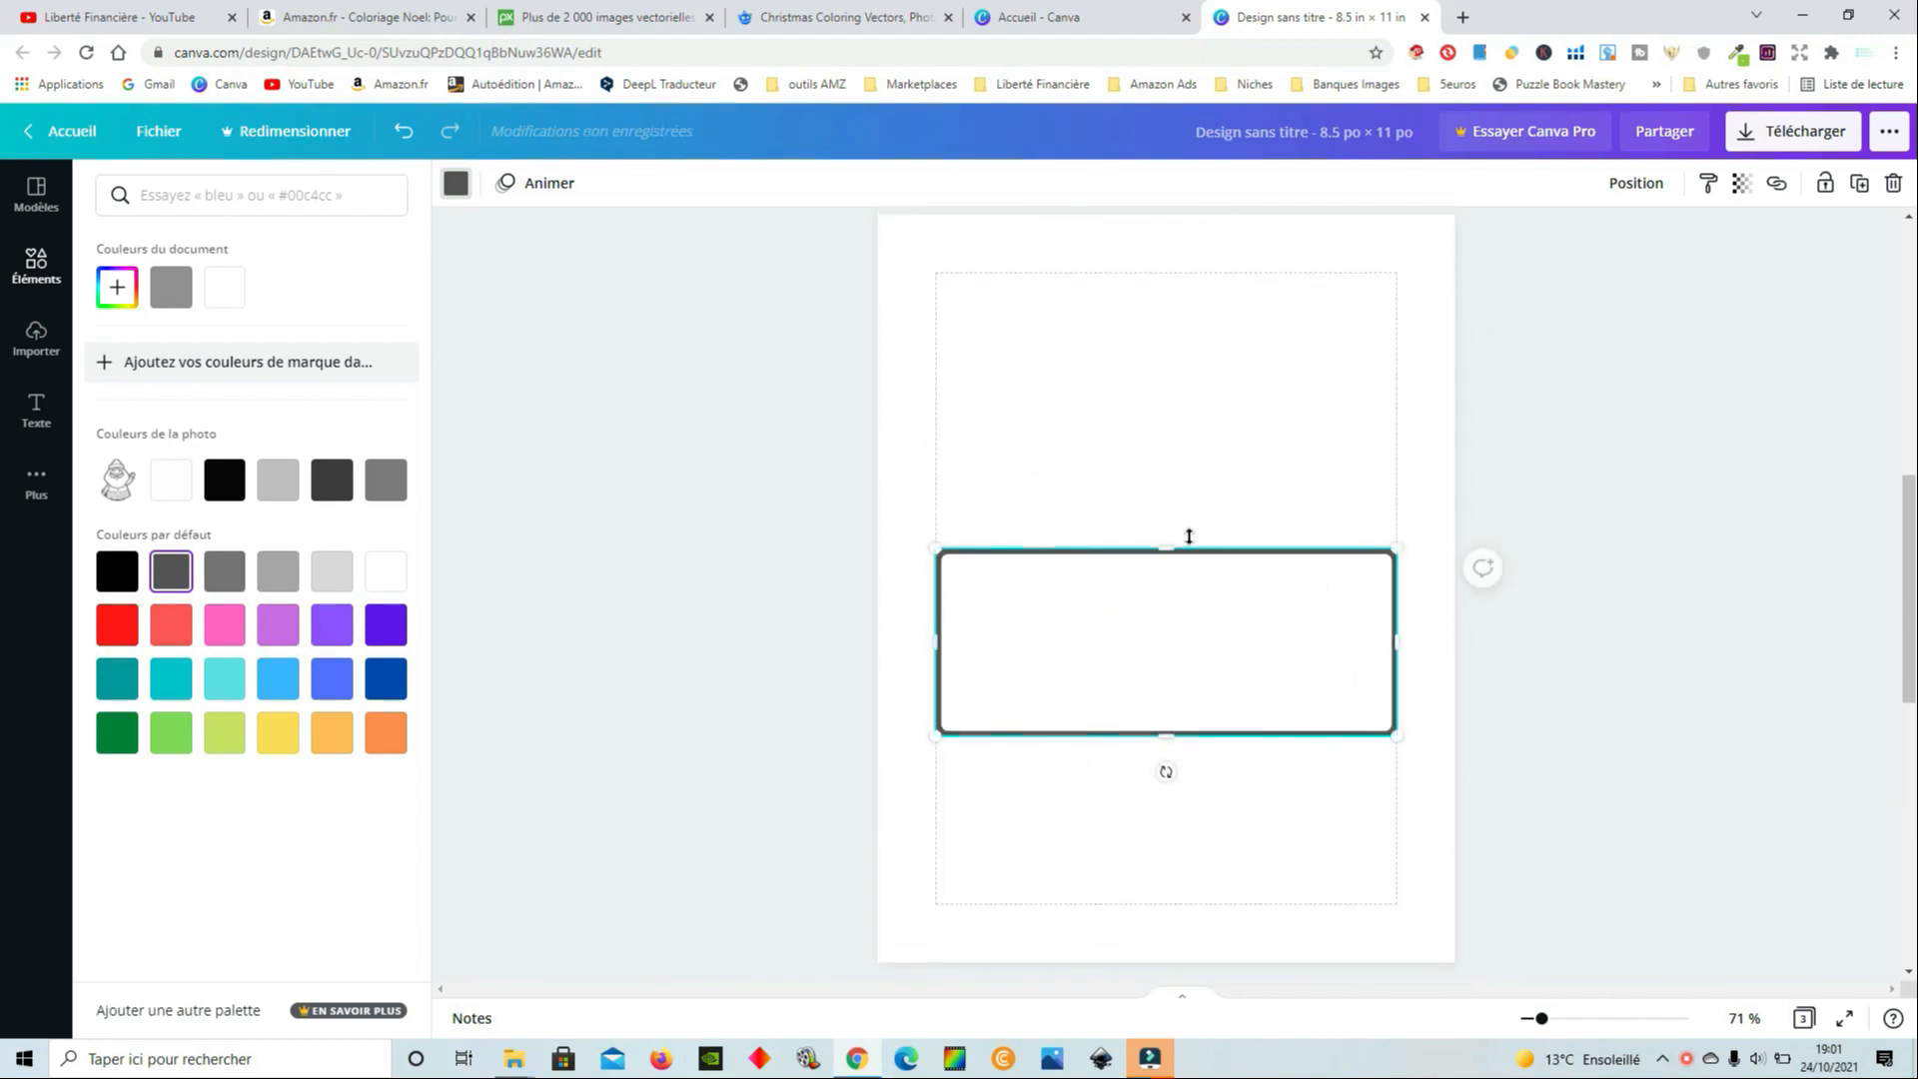
pyautogui.moveTo(1168, 550); pyautogui.dragTo(1173, 273)
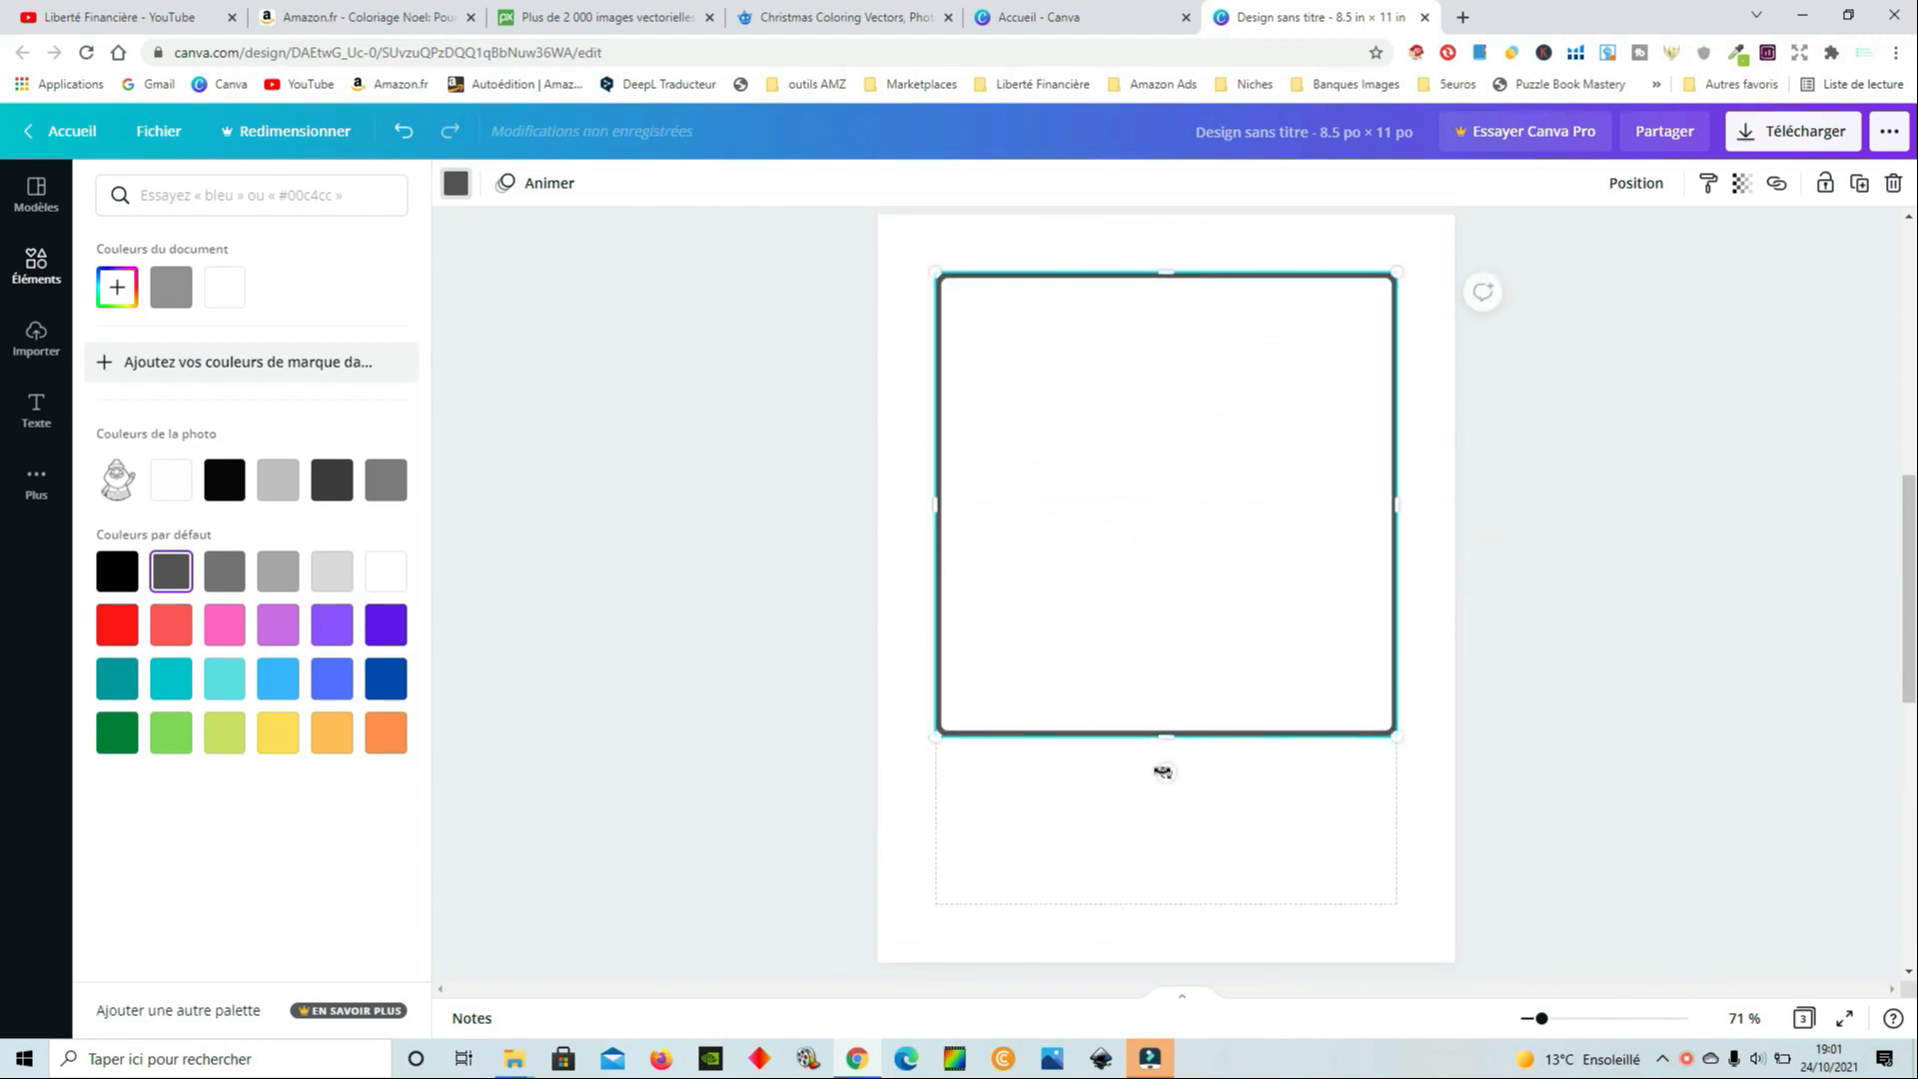
pyautogui.moveTo(1165, 734); pyautogui.dragTo(1173, 899)
pyautogui.click(1438, 804)
# Compare the Santa Claus drawing on page 1 with the frame on page 2 and check their fit within the margins
pyautogui.scroll(8, 1446, 779)
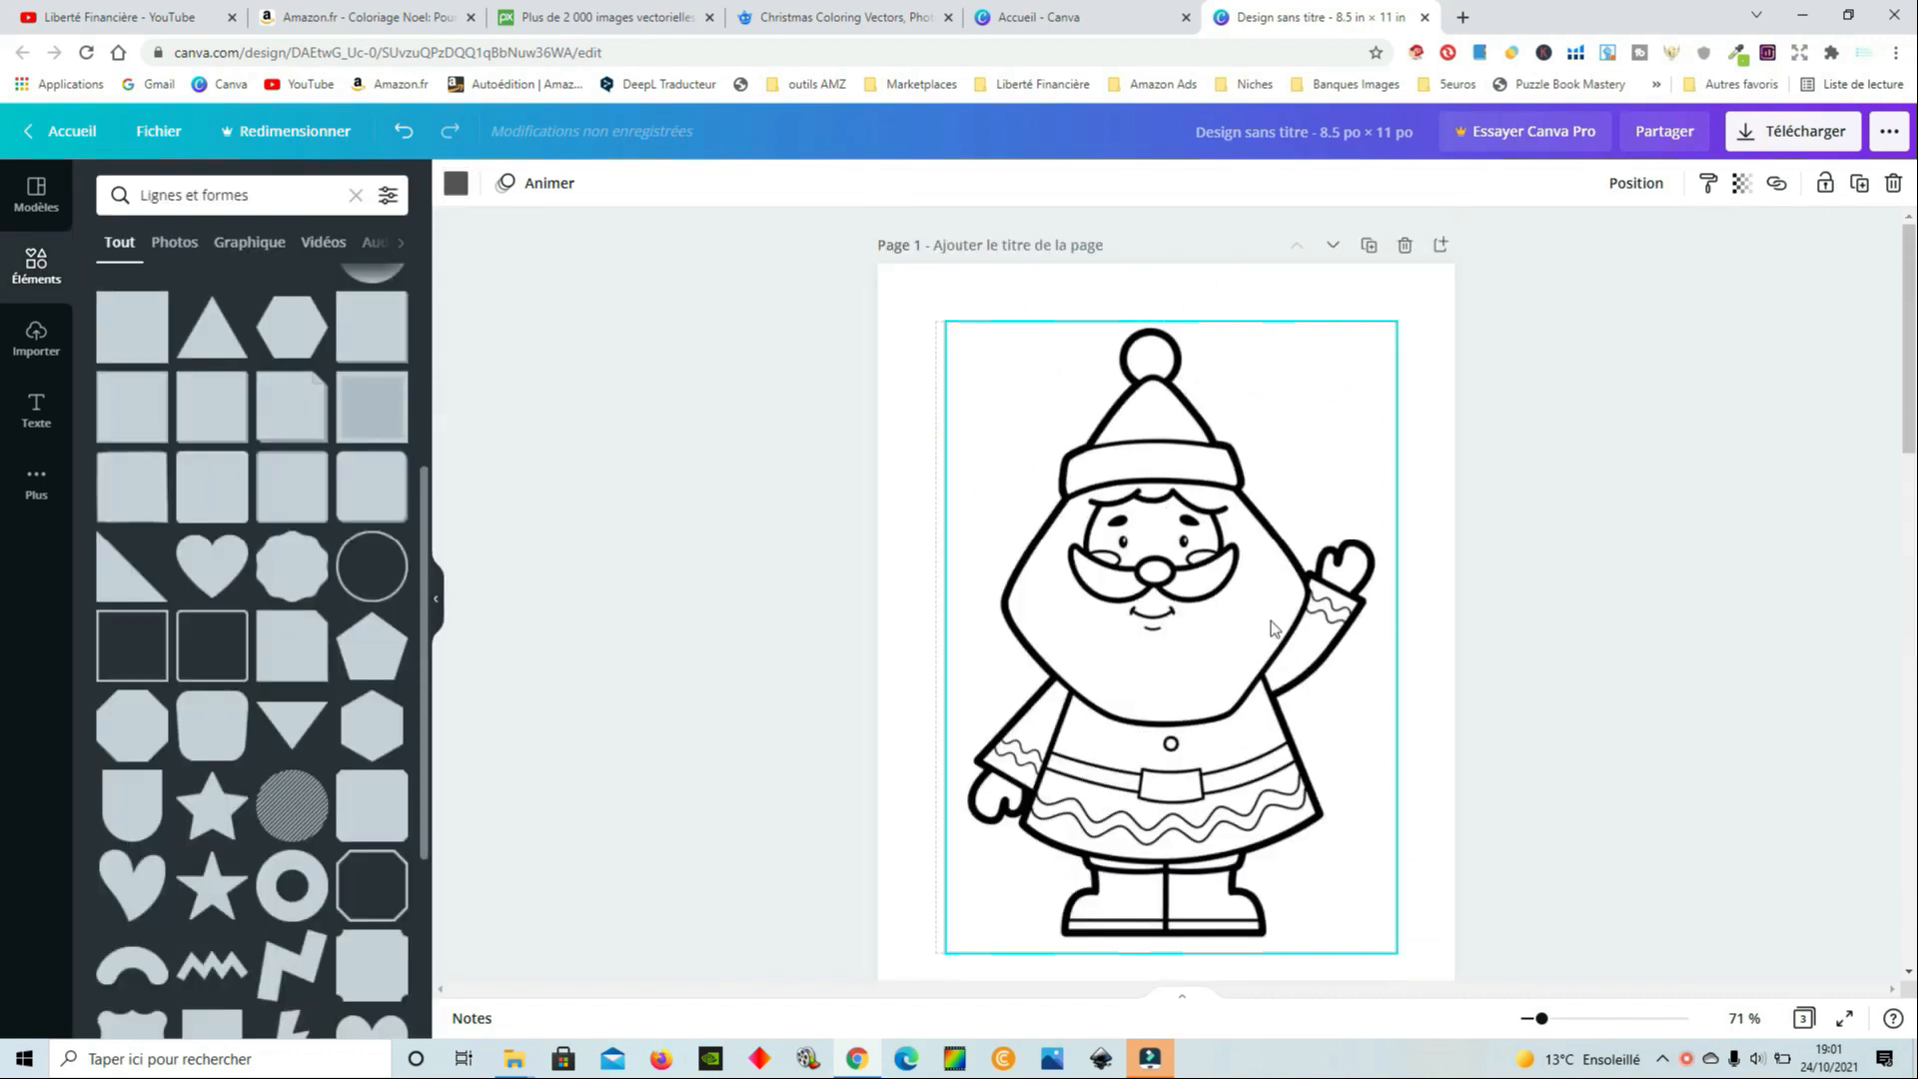
pyautogui.scroll(-8, 1274, 627)
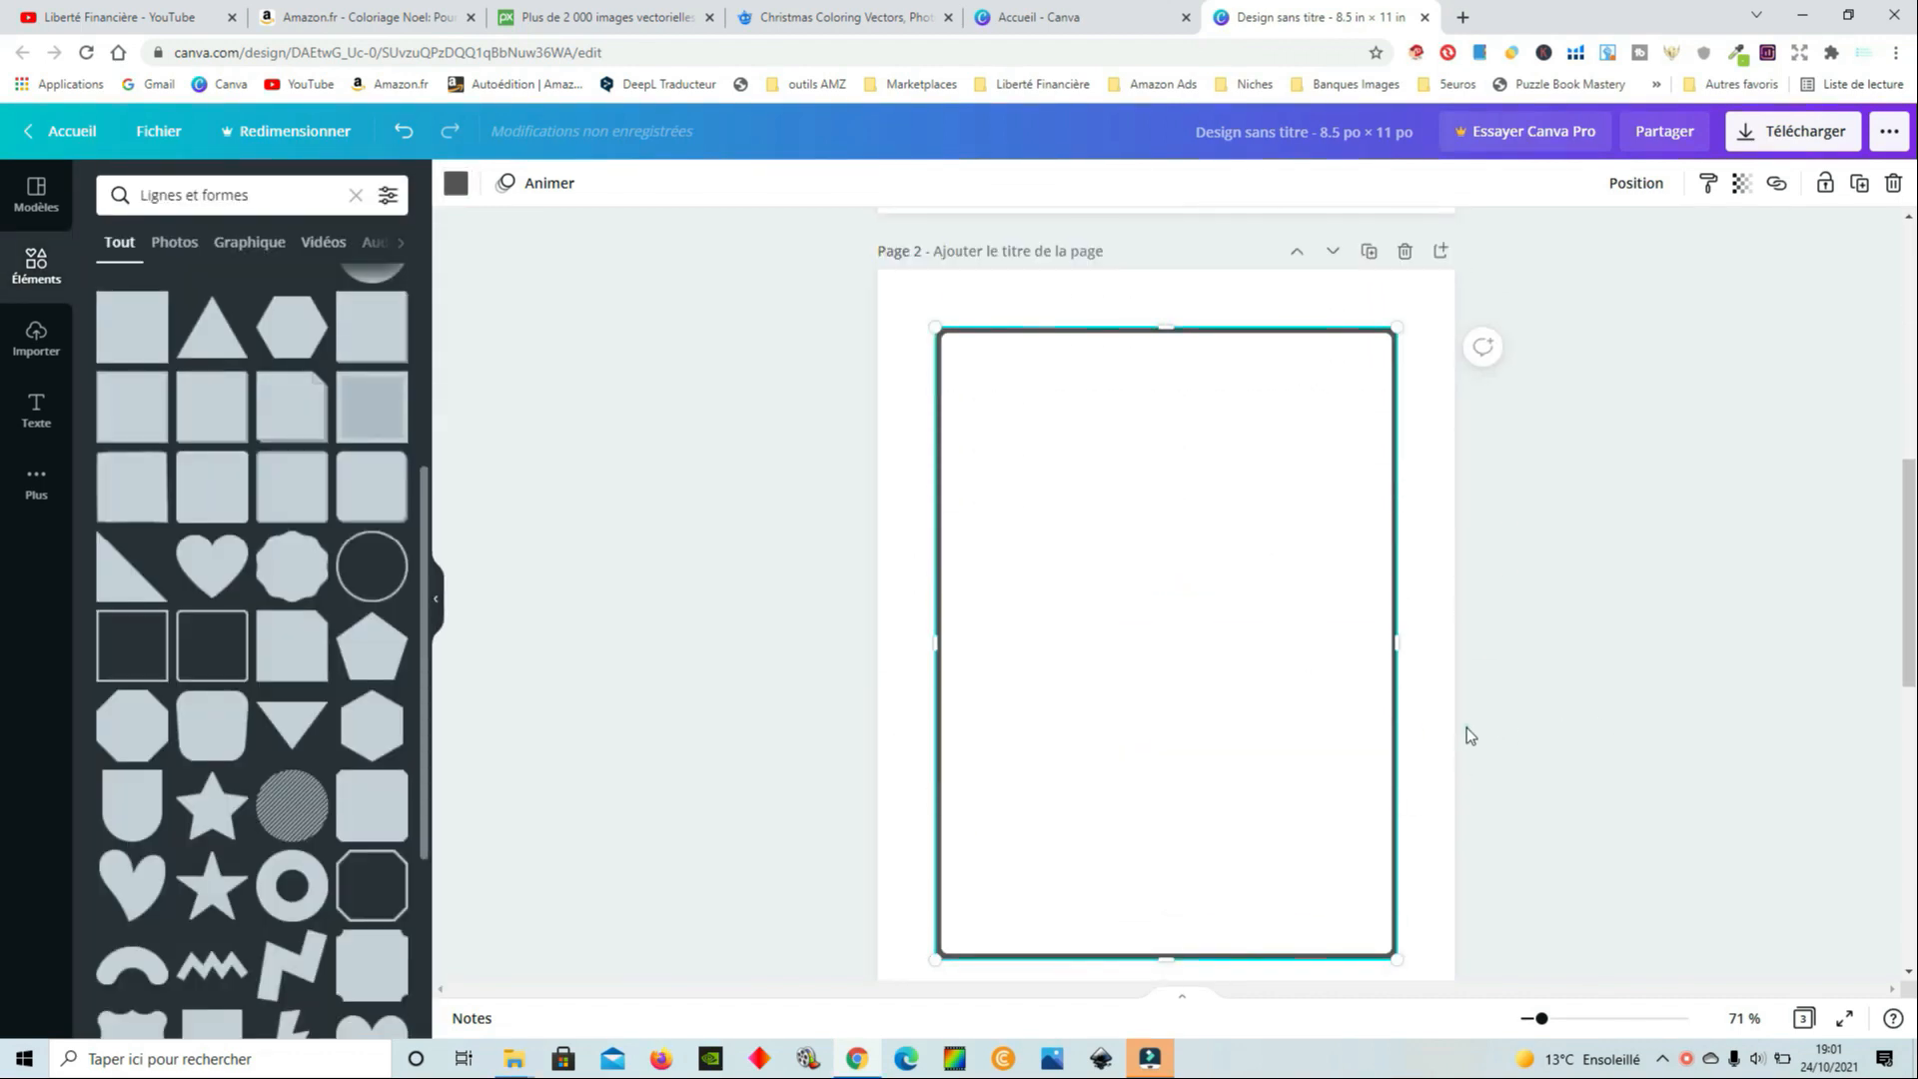
pyautogui.click(1440, 736)
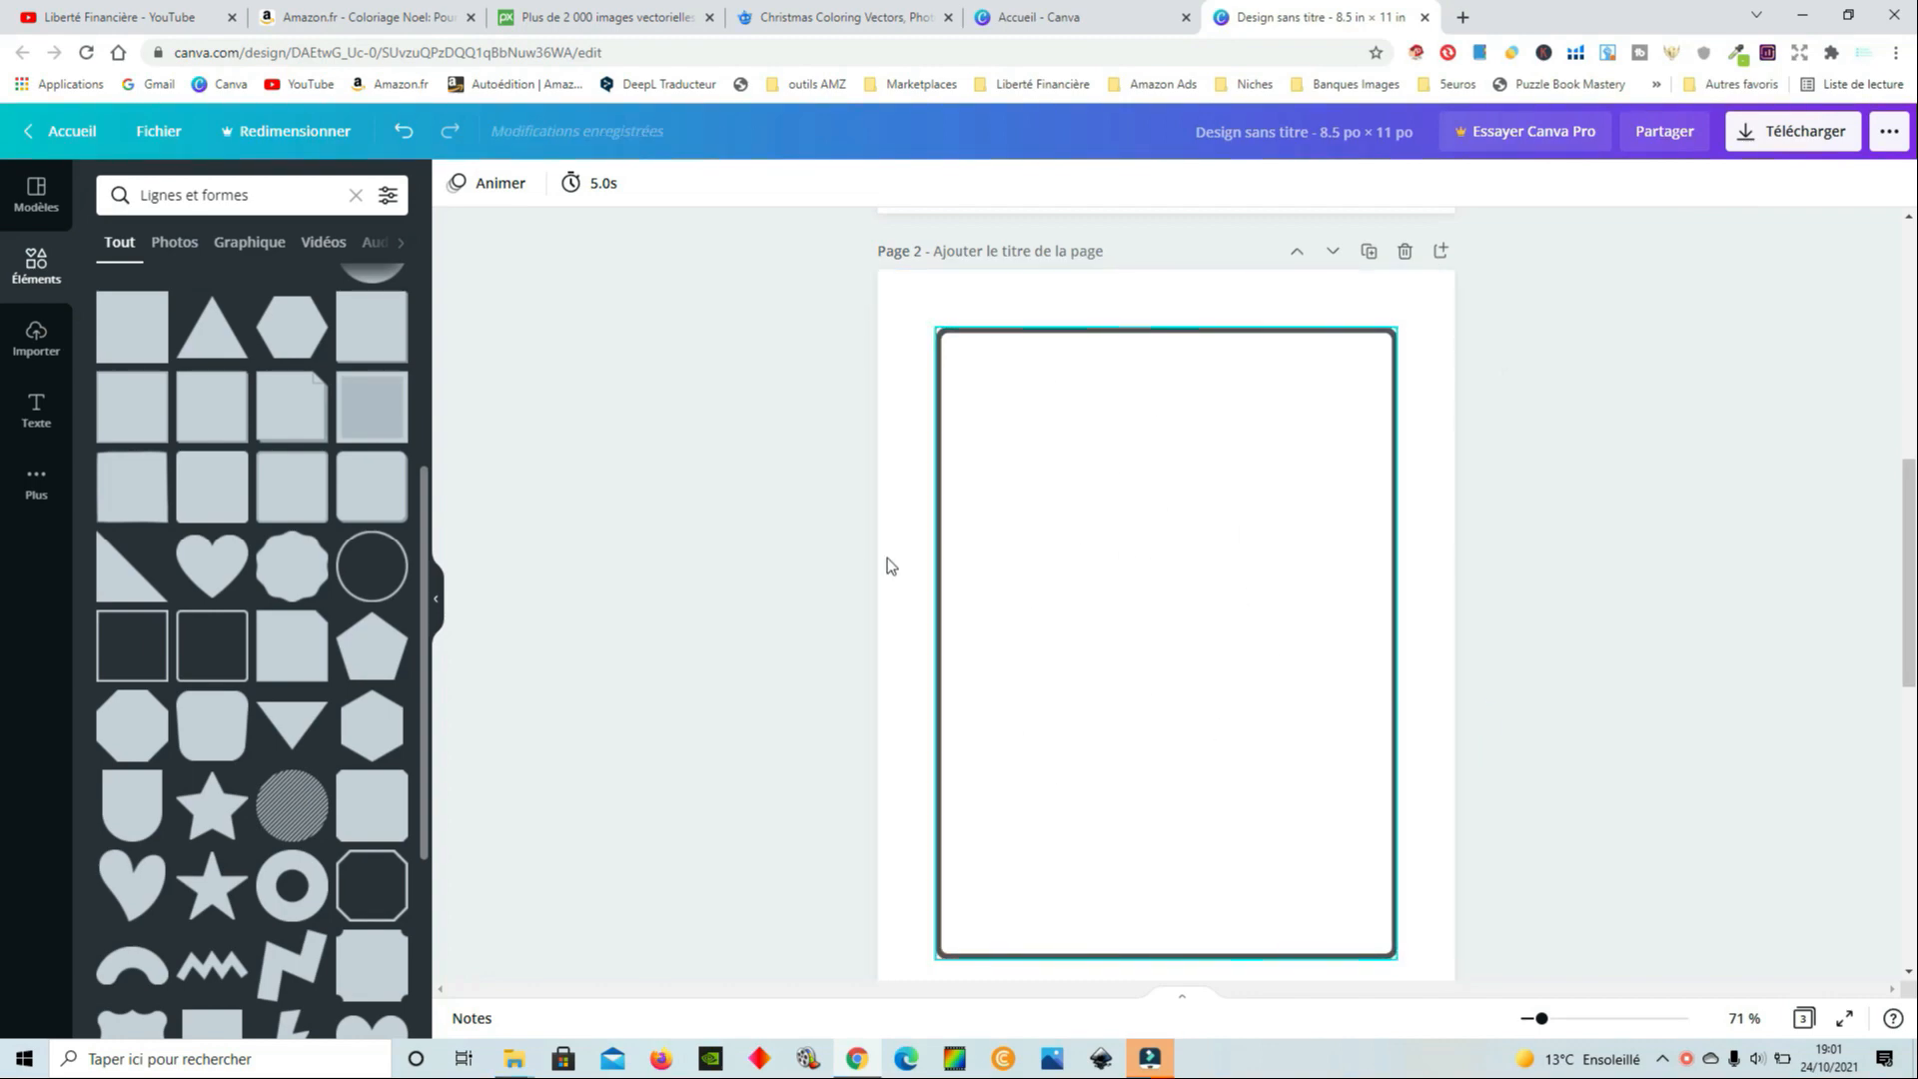
pyautogui.scroll(-2, 1408, 644)
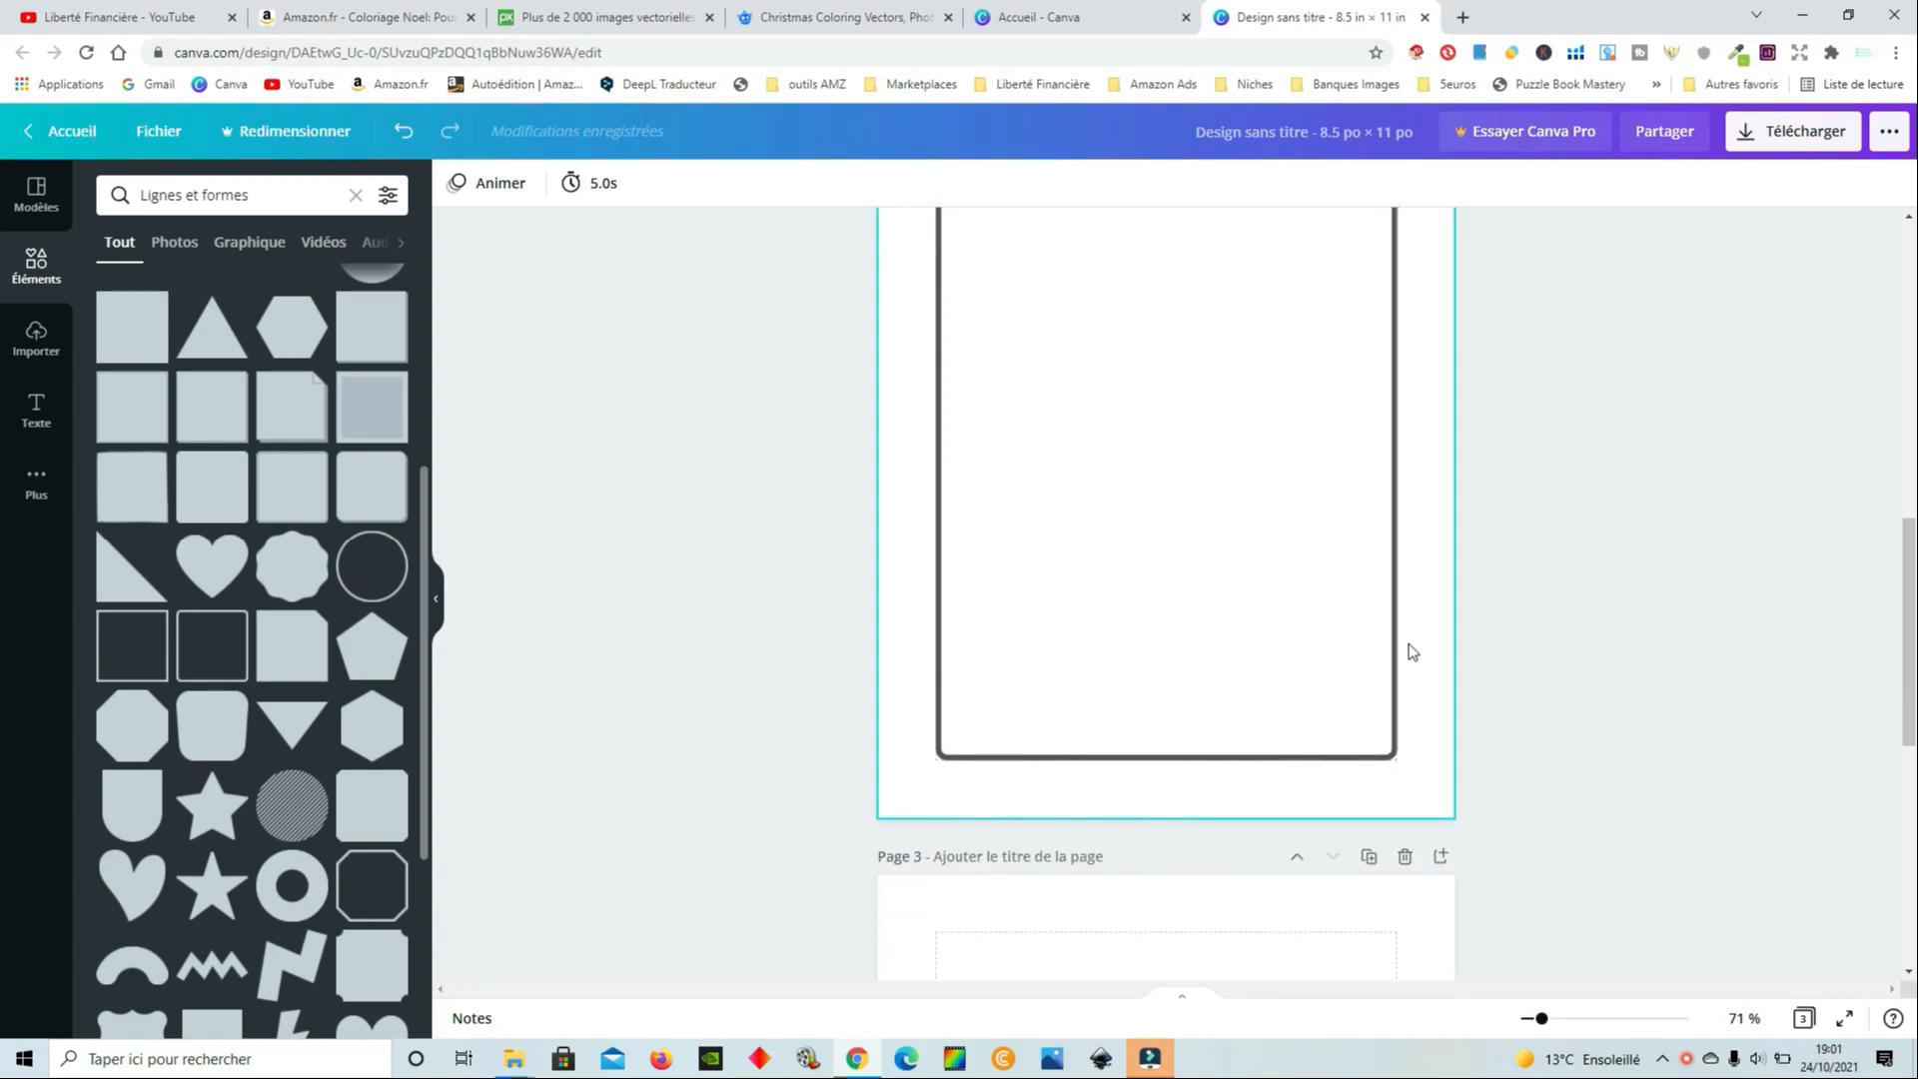
pyautogui.scroll(2, 1409, 645)
pyautogui.scroll(4, 1413, 620)
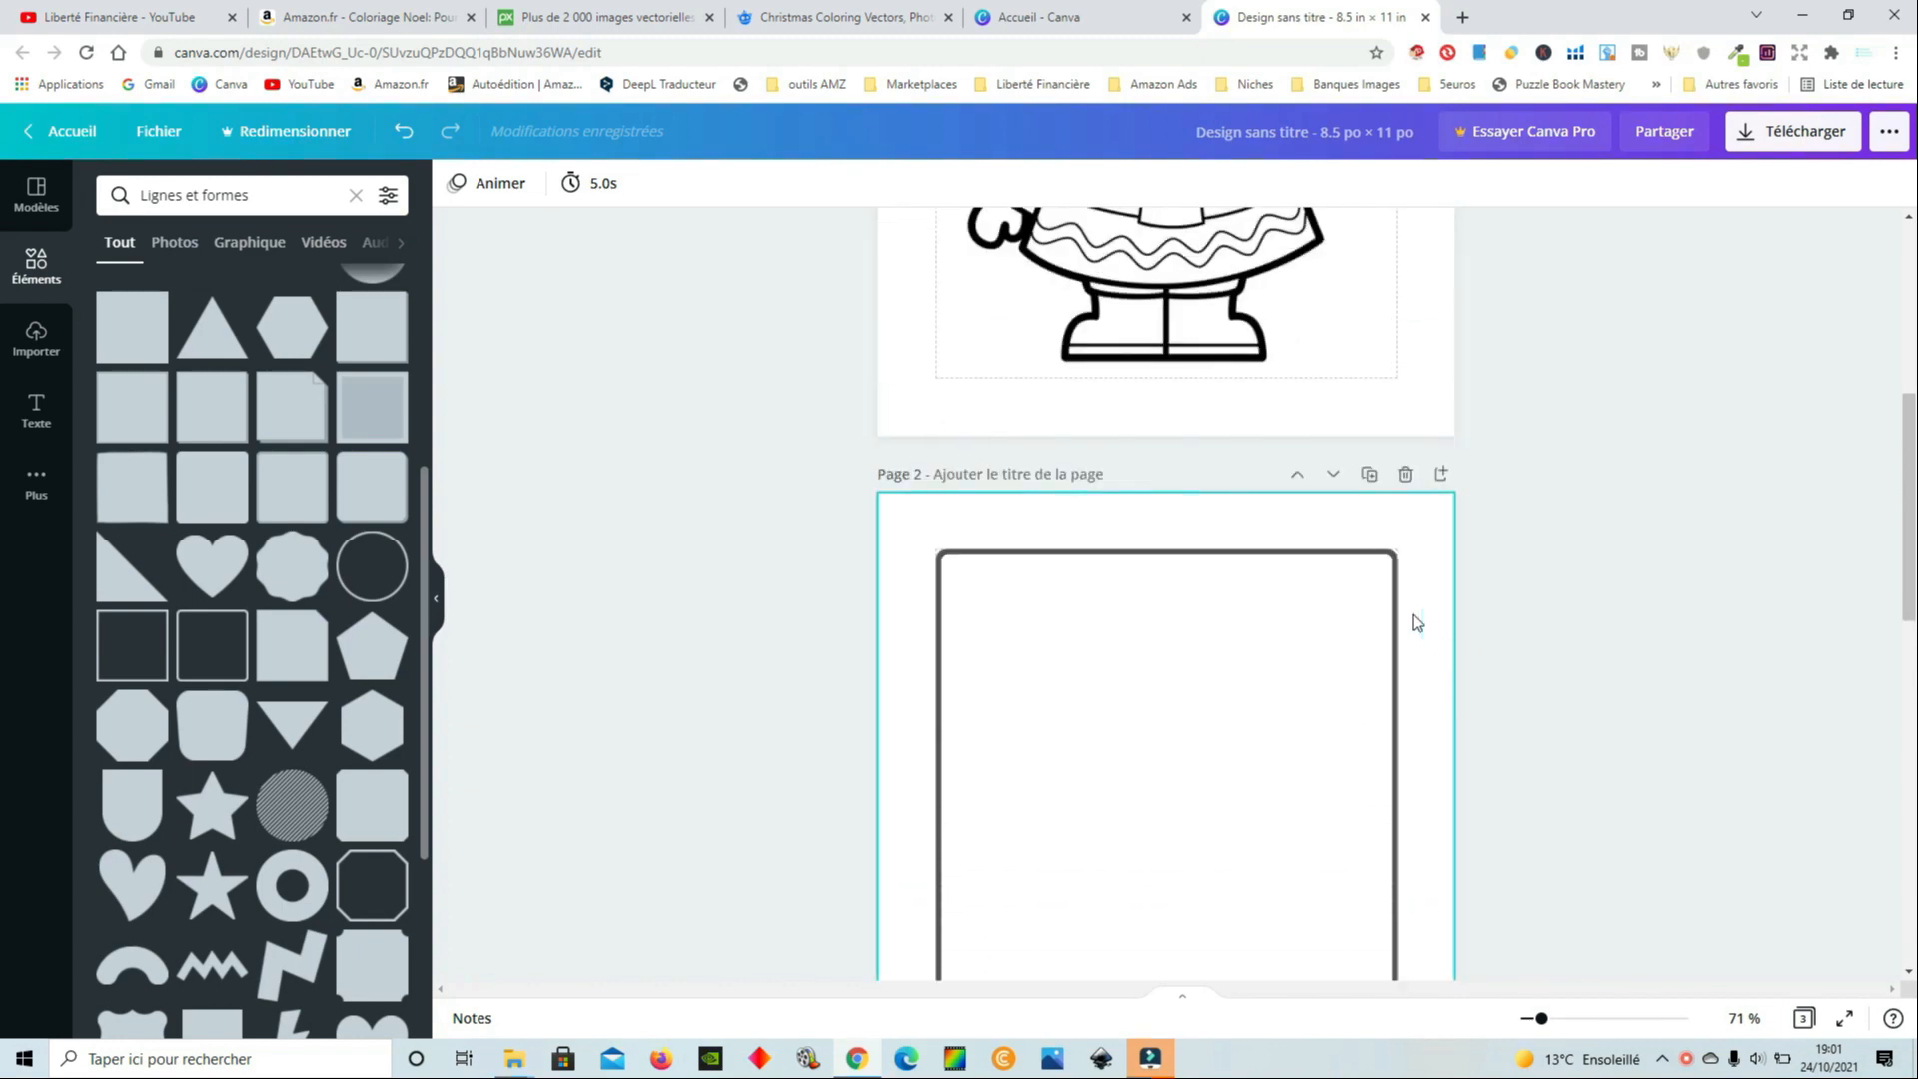
pyautogui.scroll(2, 1204, 389)
pyautogui.scroll(-8, 1299, 645)
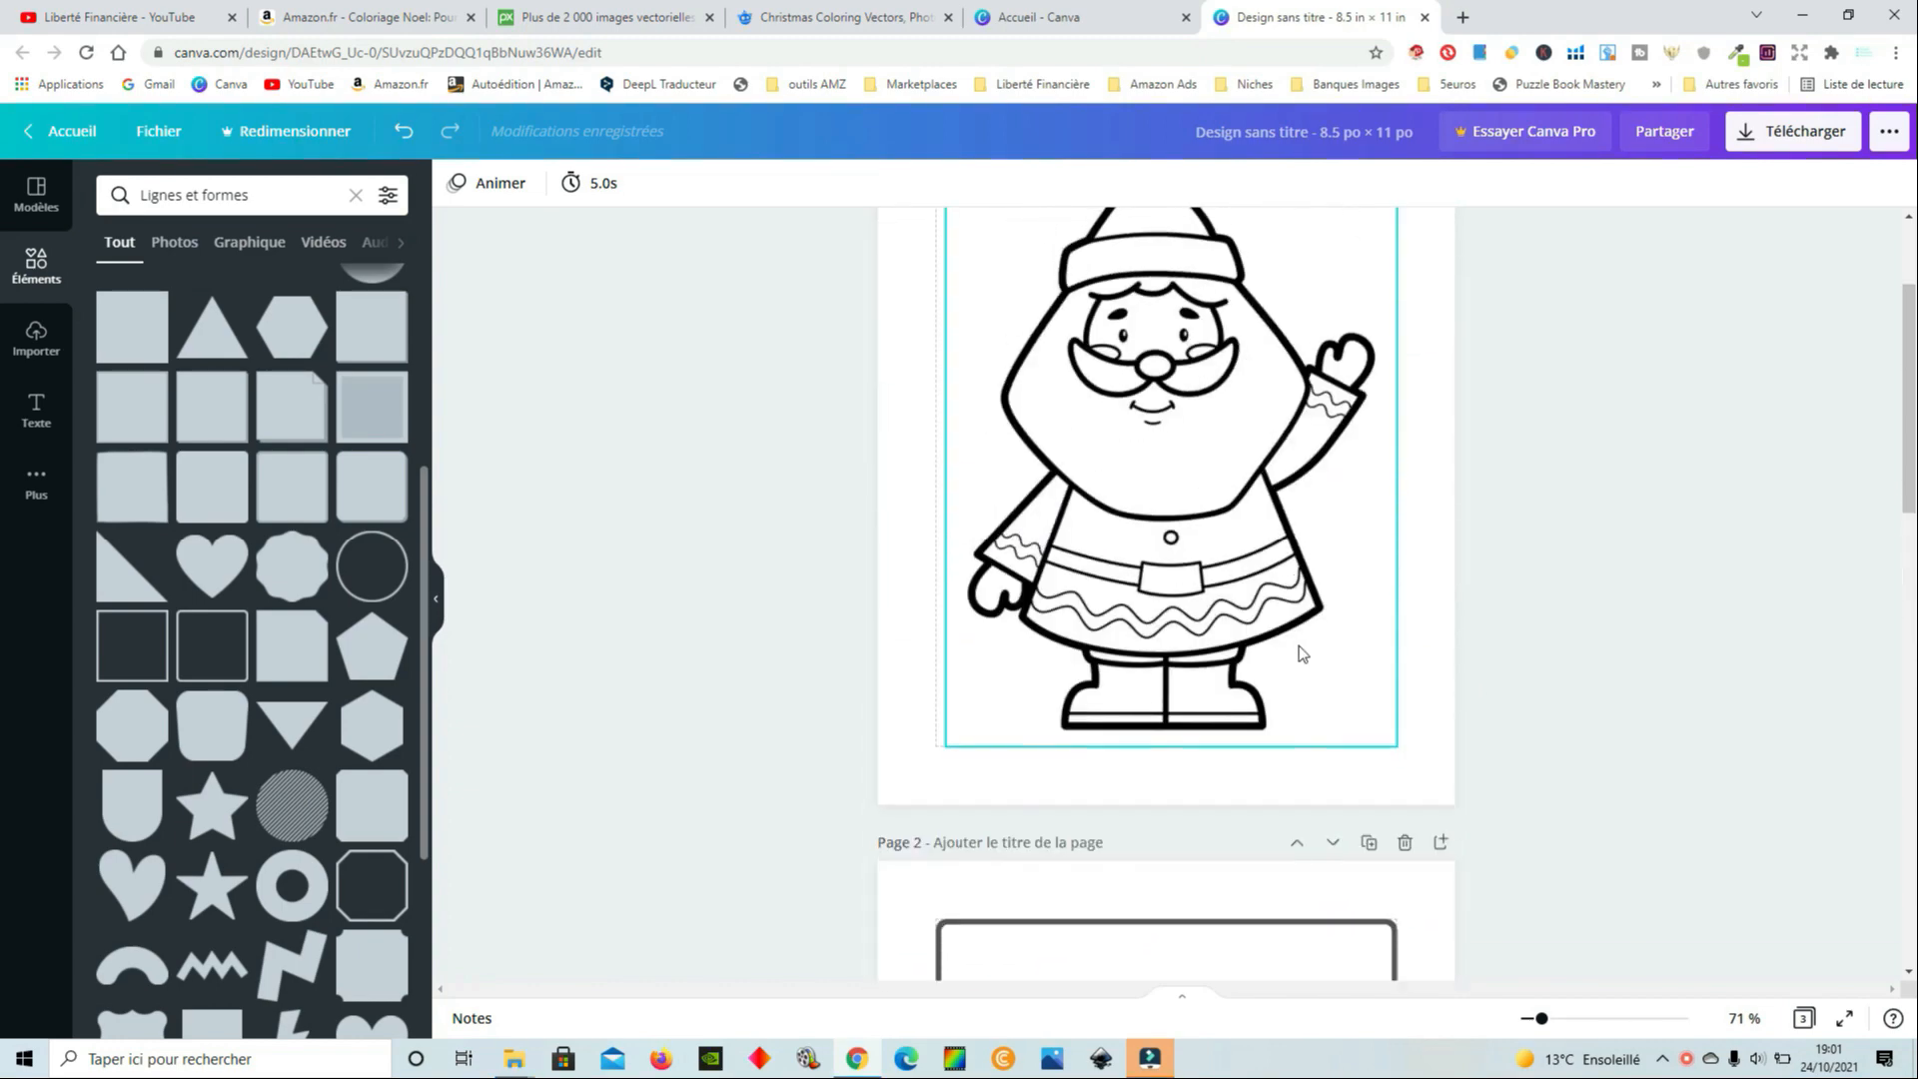
# Place the uploaded bird drawing with the Christmas hat on page 3 and crop the empty white edges on all four sides
pyautogui.scroll(-3, 1299, 550)
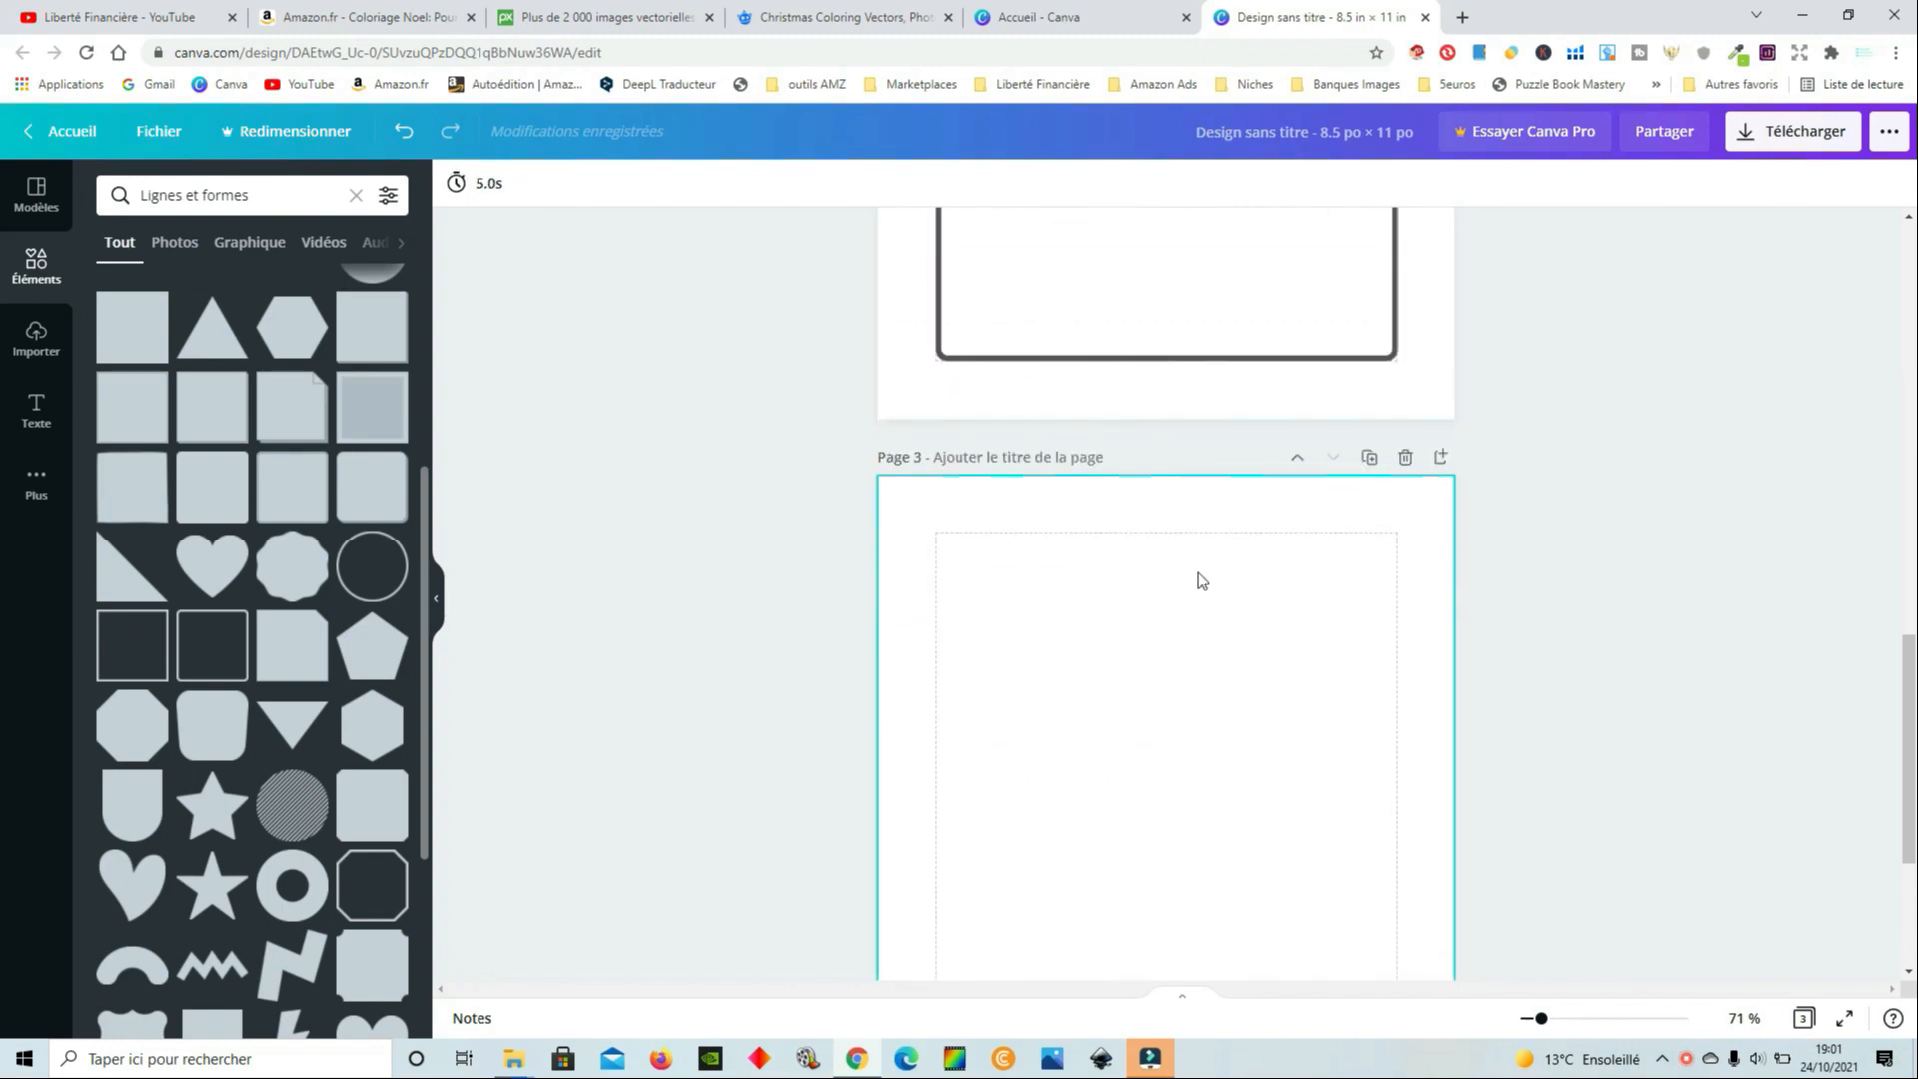
pyautogui.click(1191, 575)
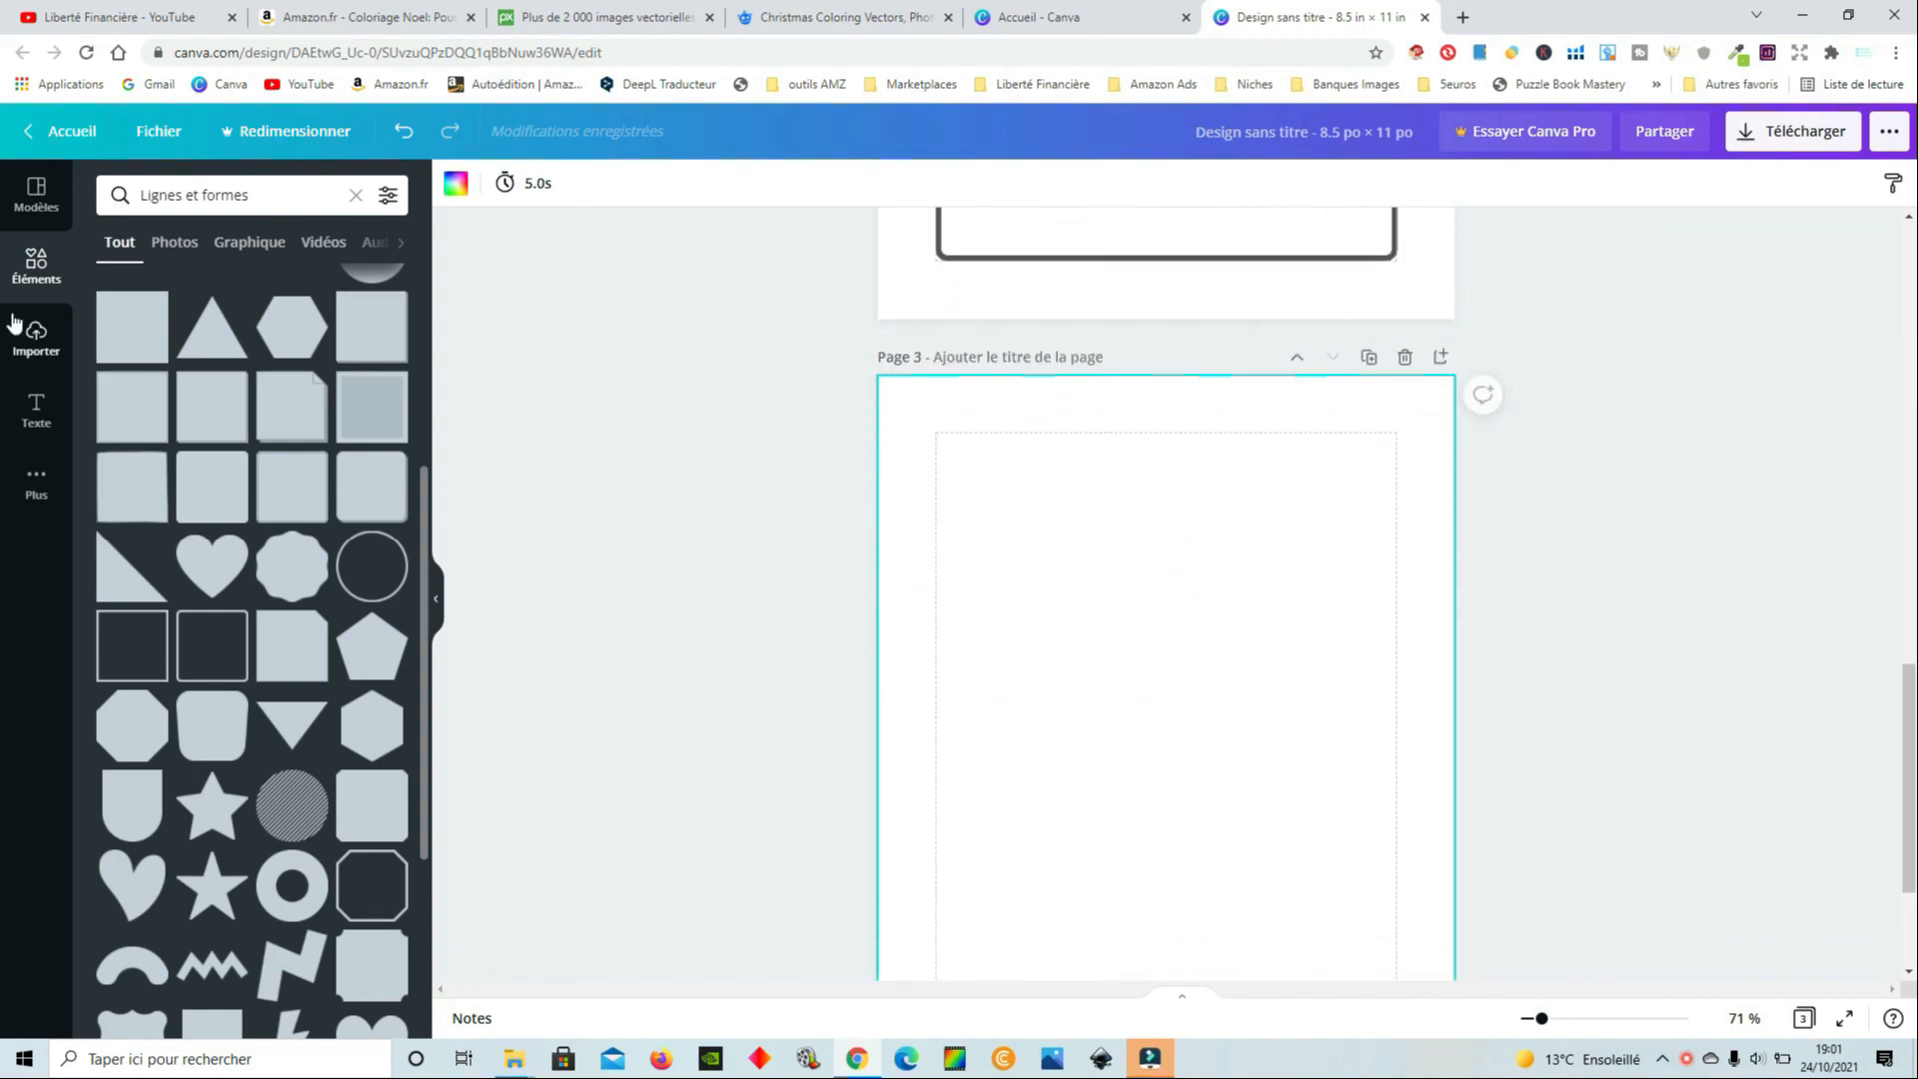
pyautogui.click(36, 338)
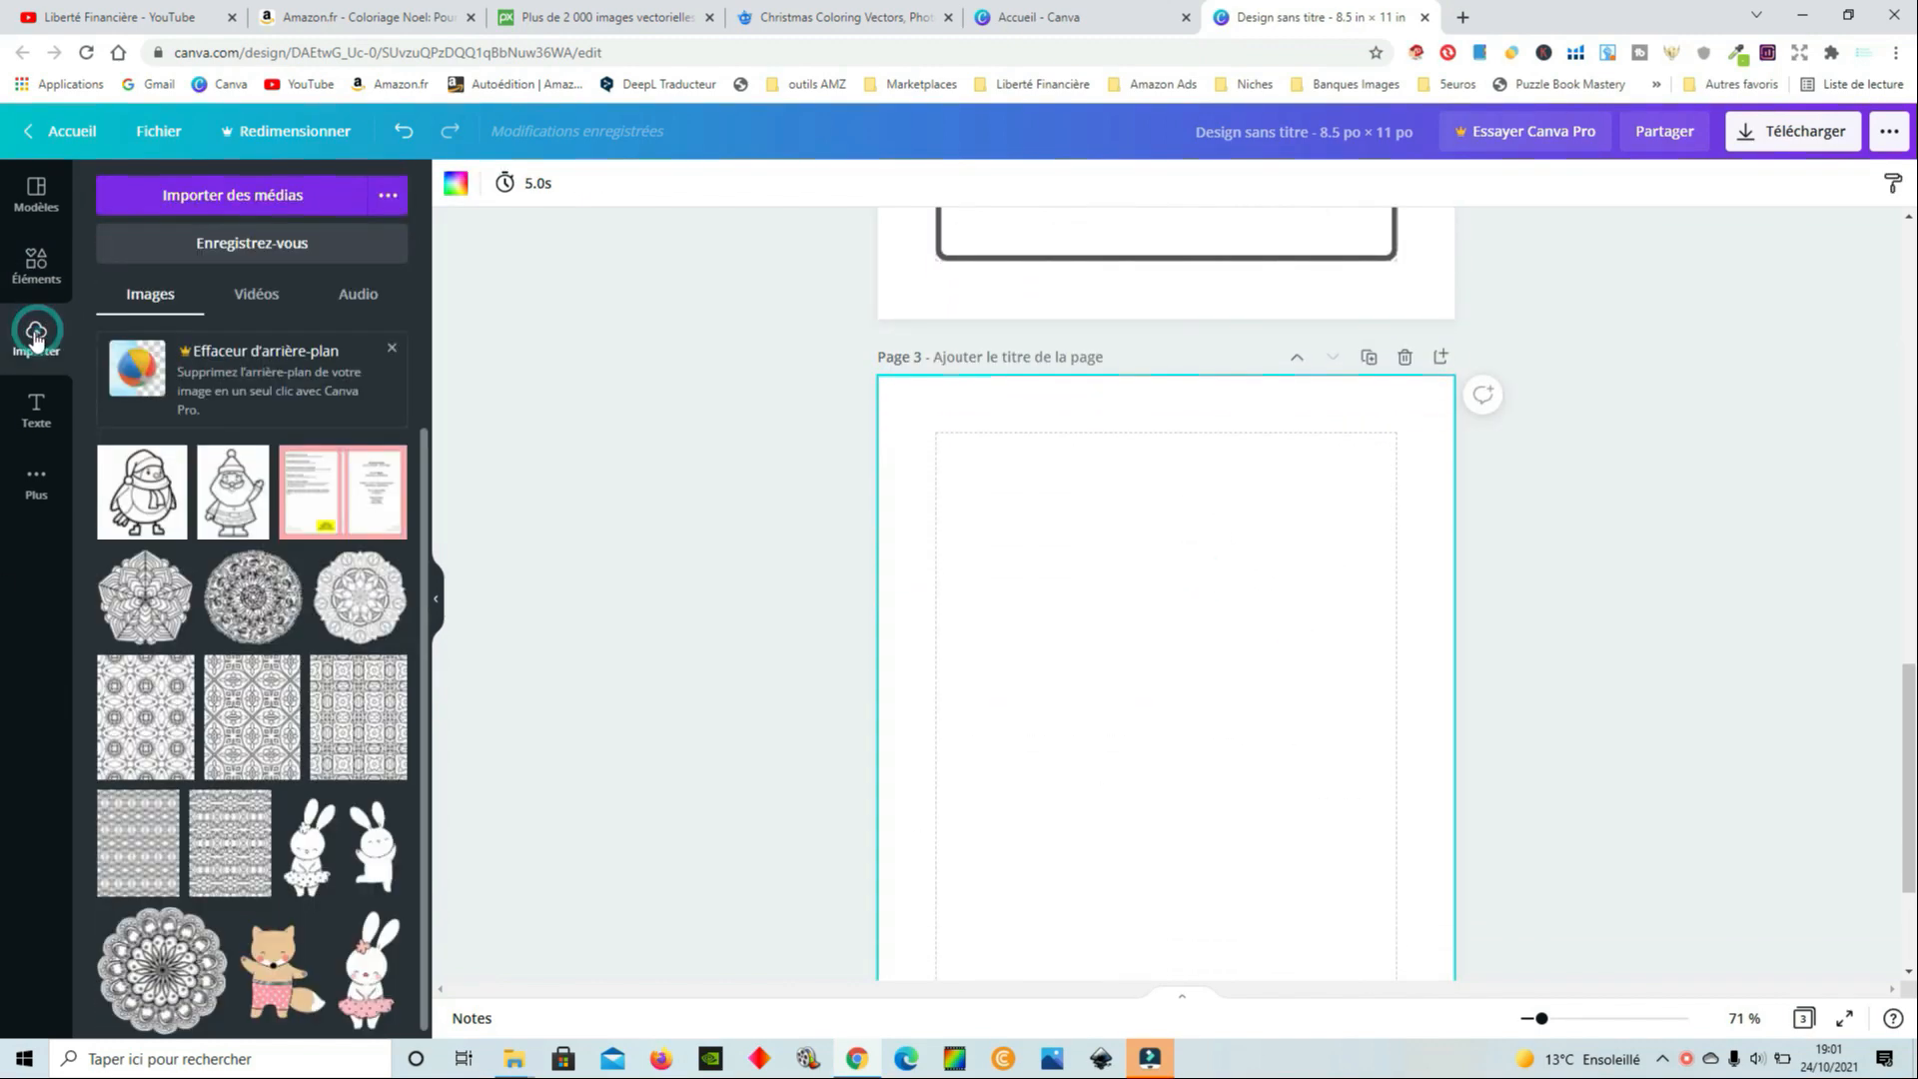
pyautogui.click(142, 493)
pyautogui.scroll(-2, 1100, 458)
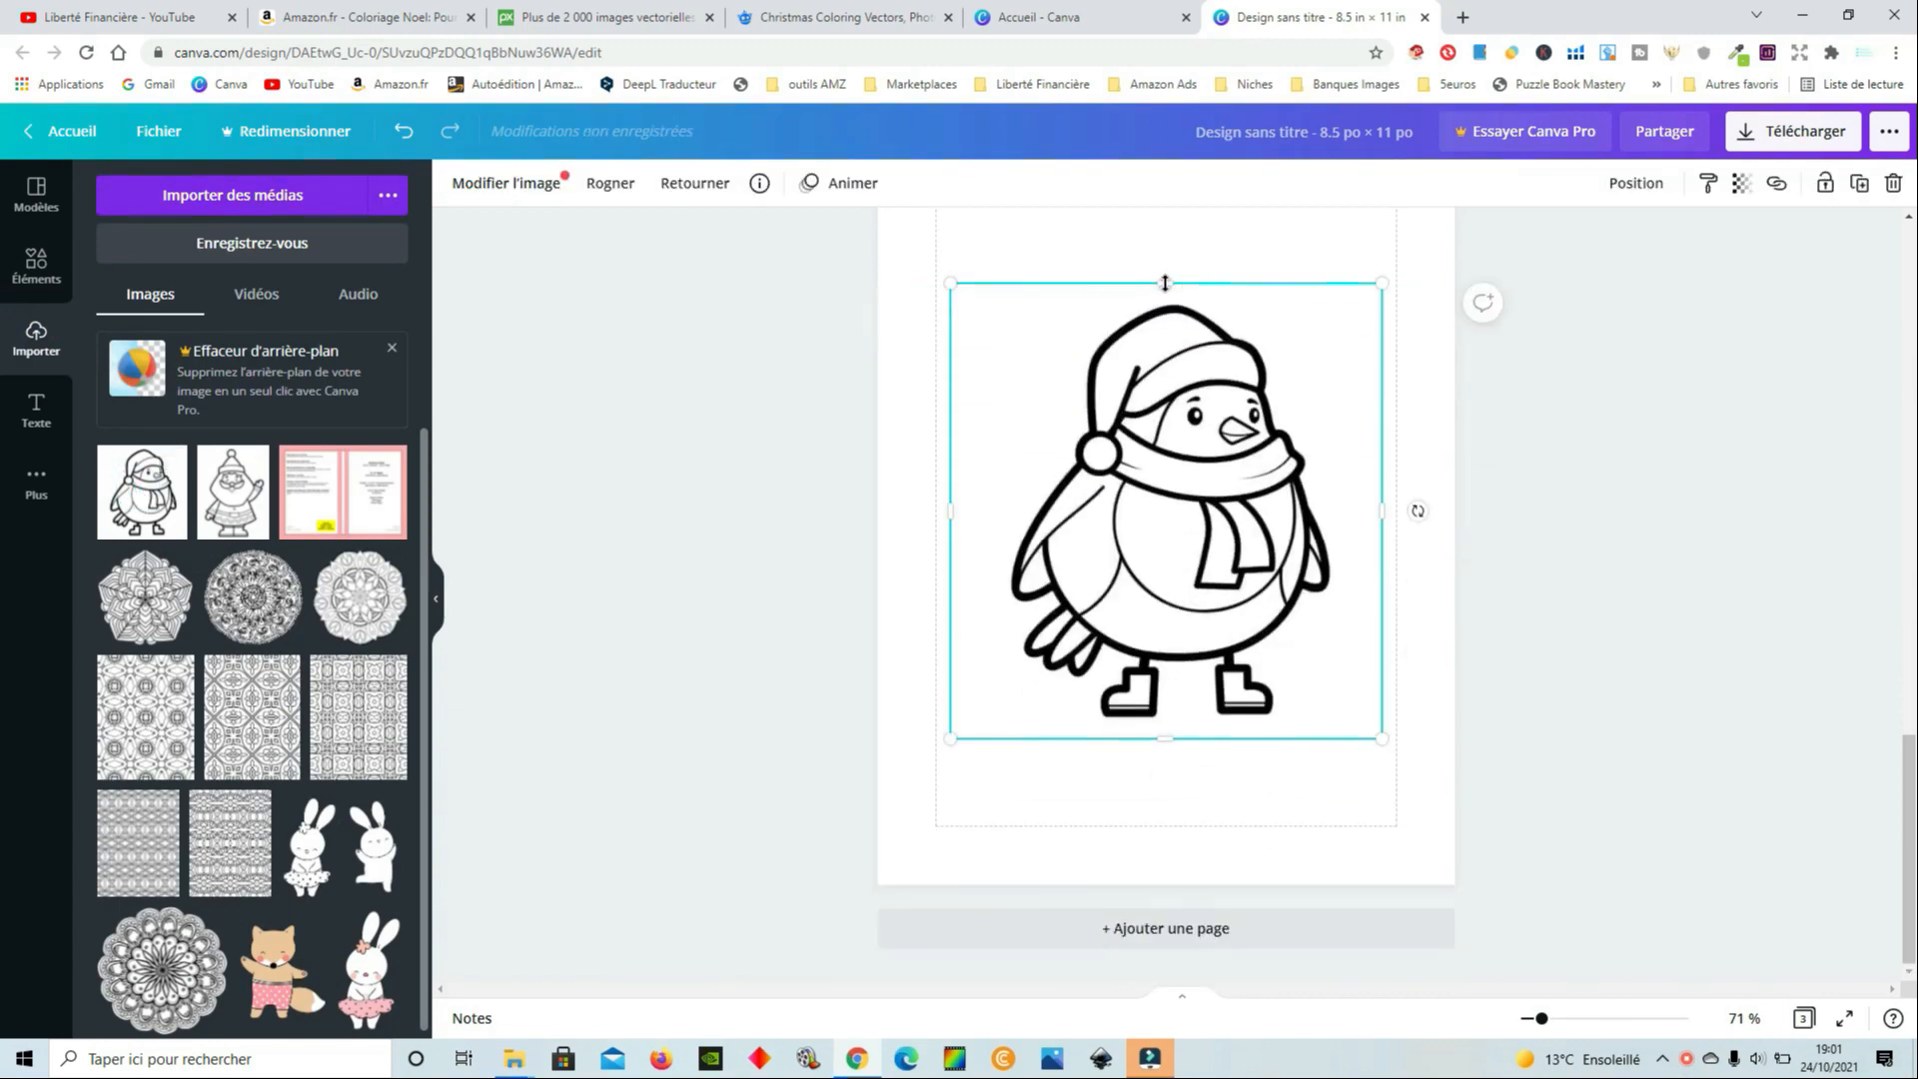
pyautogui.moveTo(1162, 739); pyautogui.dragTo(1162, 730)
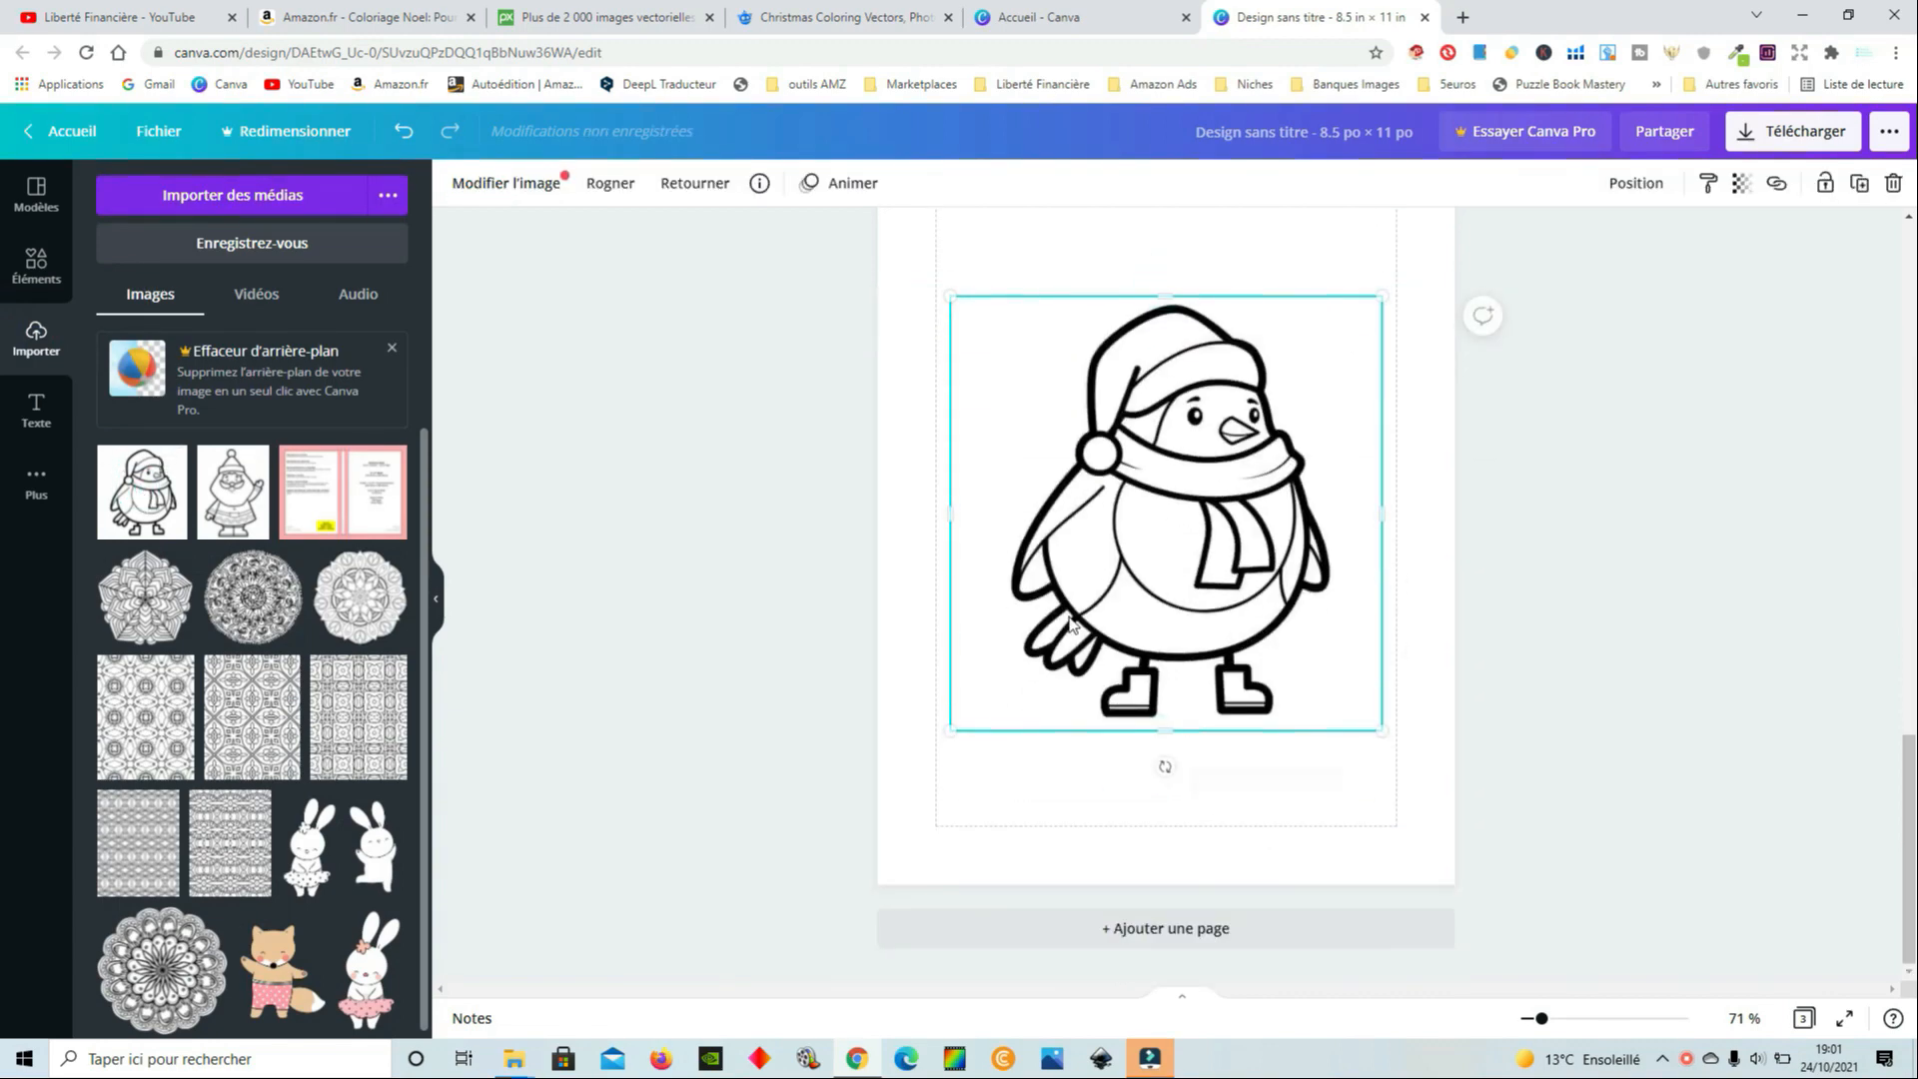
pyautogui.moveTo(954, 511); pyautogui.dragTo(1001, 511)
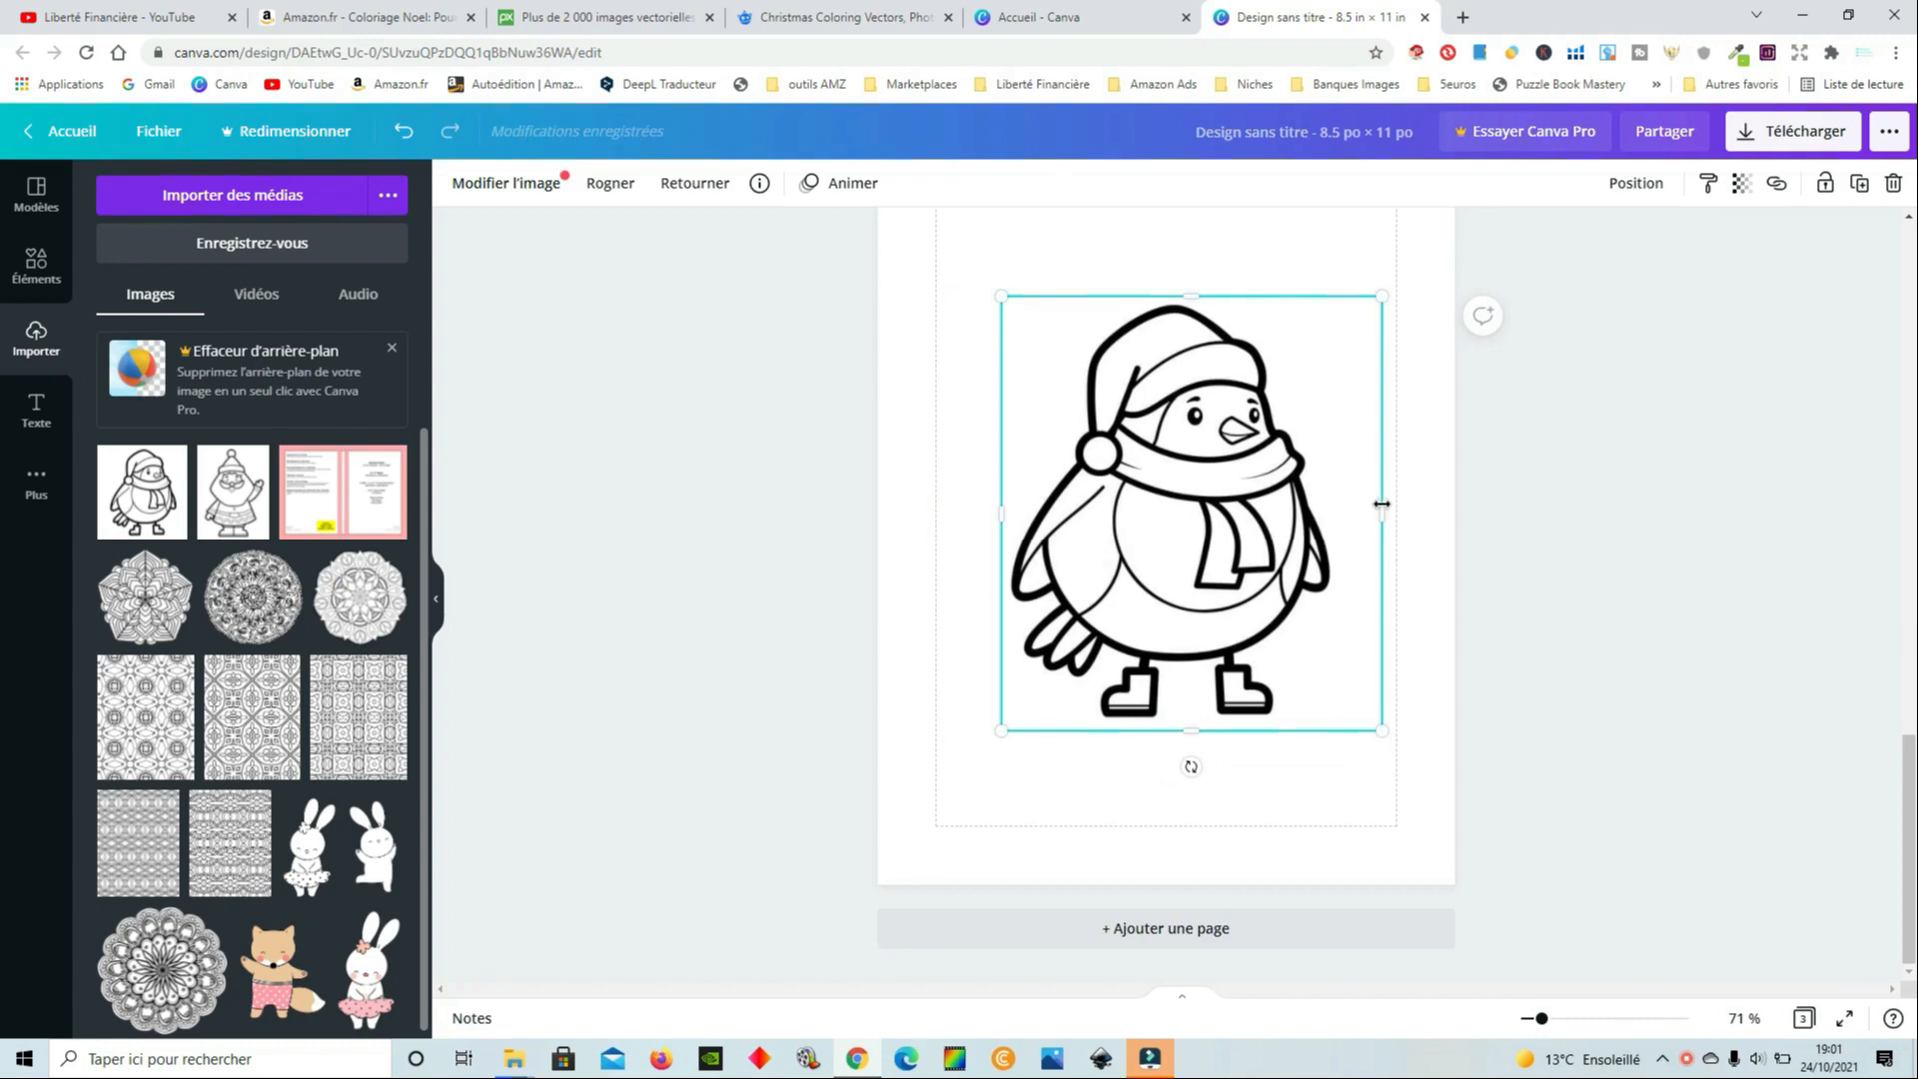
pyautogui.moveTo(1381, 504); pyautogui.dragTo(1349, 503)
# Enlarge the bird drawing on page 3 to about 6.8 by 8.5 in, spanning the margin guides' width, and centre it vertically
pyautogui.moveTo(1181, 570); pyautogui.dragTo(1113, 668)
pyautogui.scroll(4, 1256, 670)
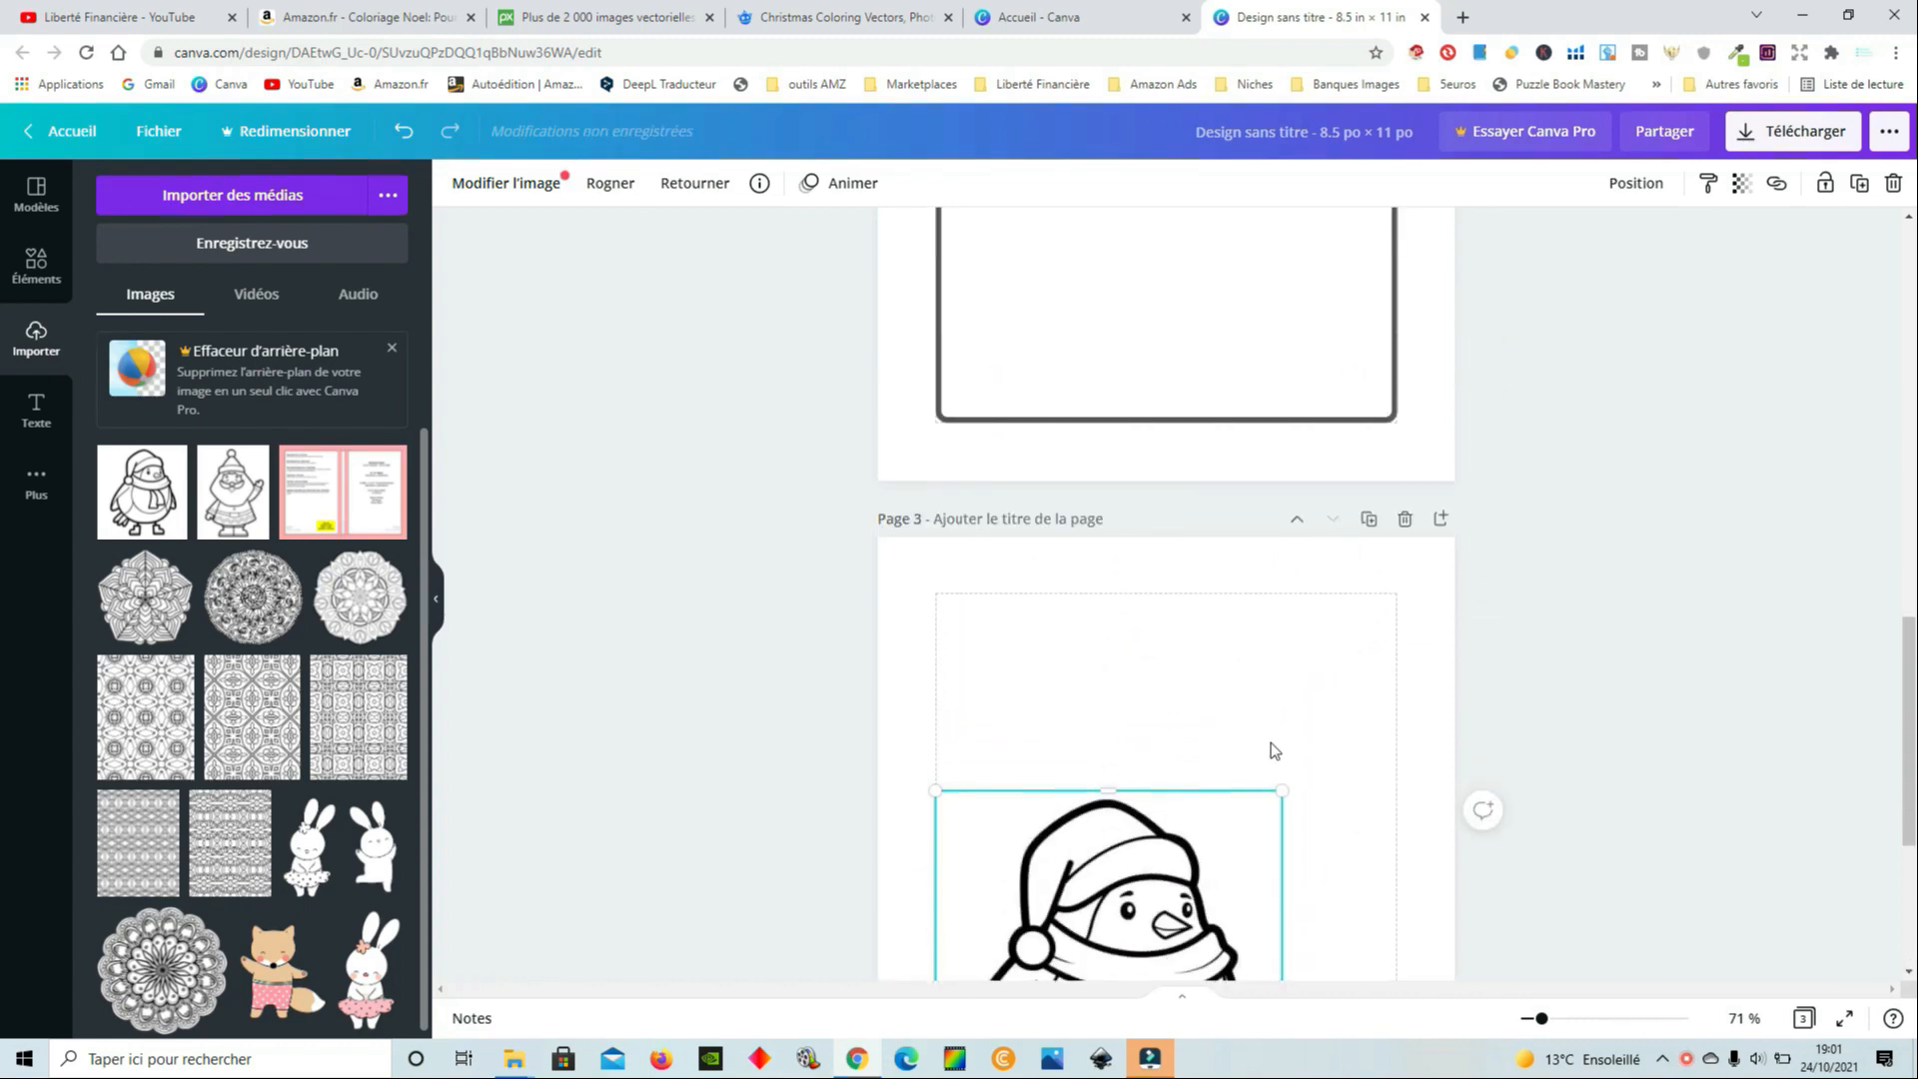
pyautogui.moveTo(1278, 785); pyautogui.dragTo(1397, 646)
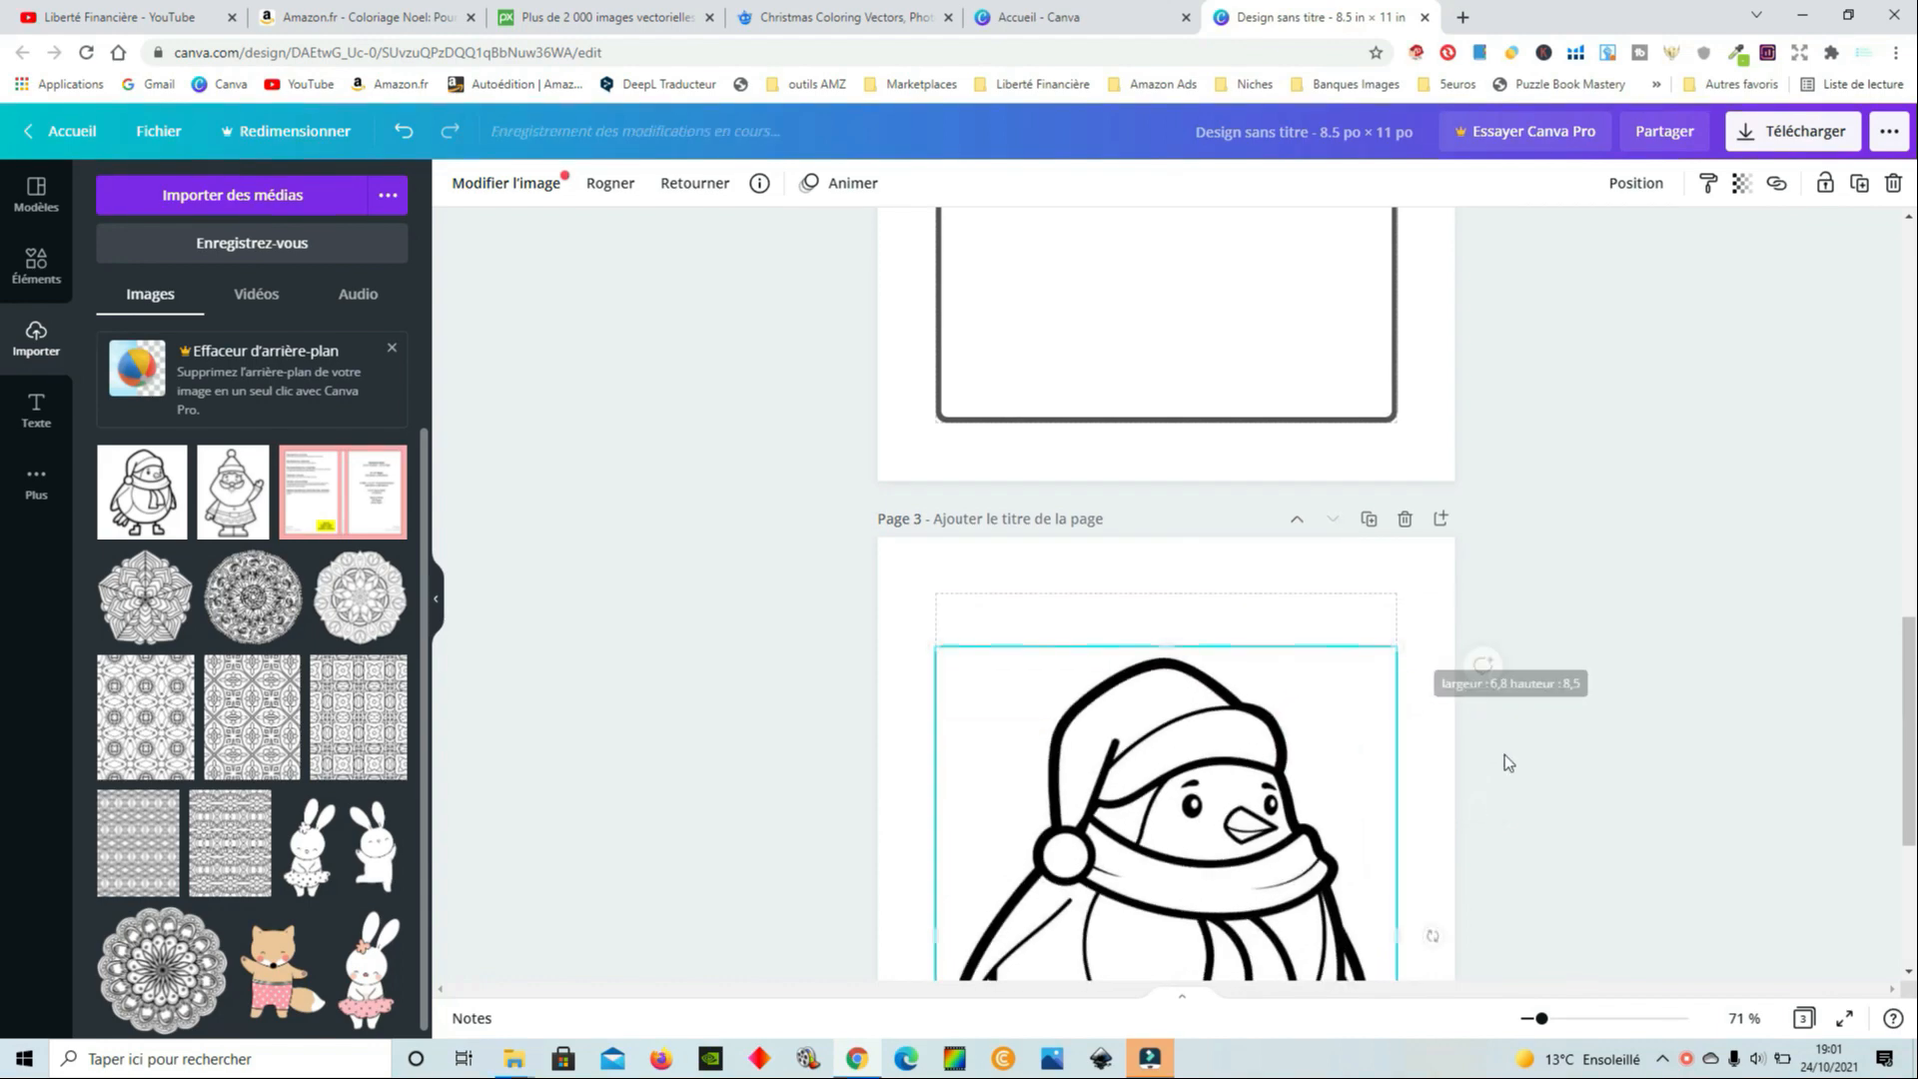
pyautogui.scroll(-2, 1504, 757)
pyautogui.moveTo(1560, 1034); pyautogui.dragTo(1538, 1034)
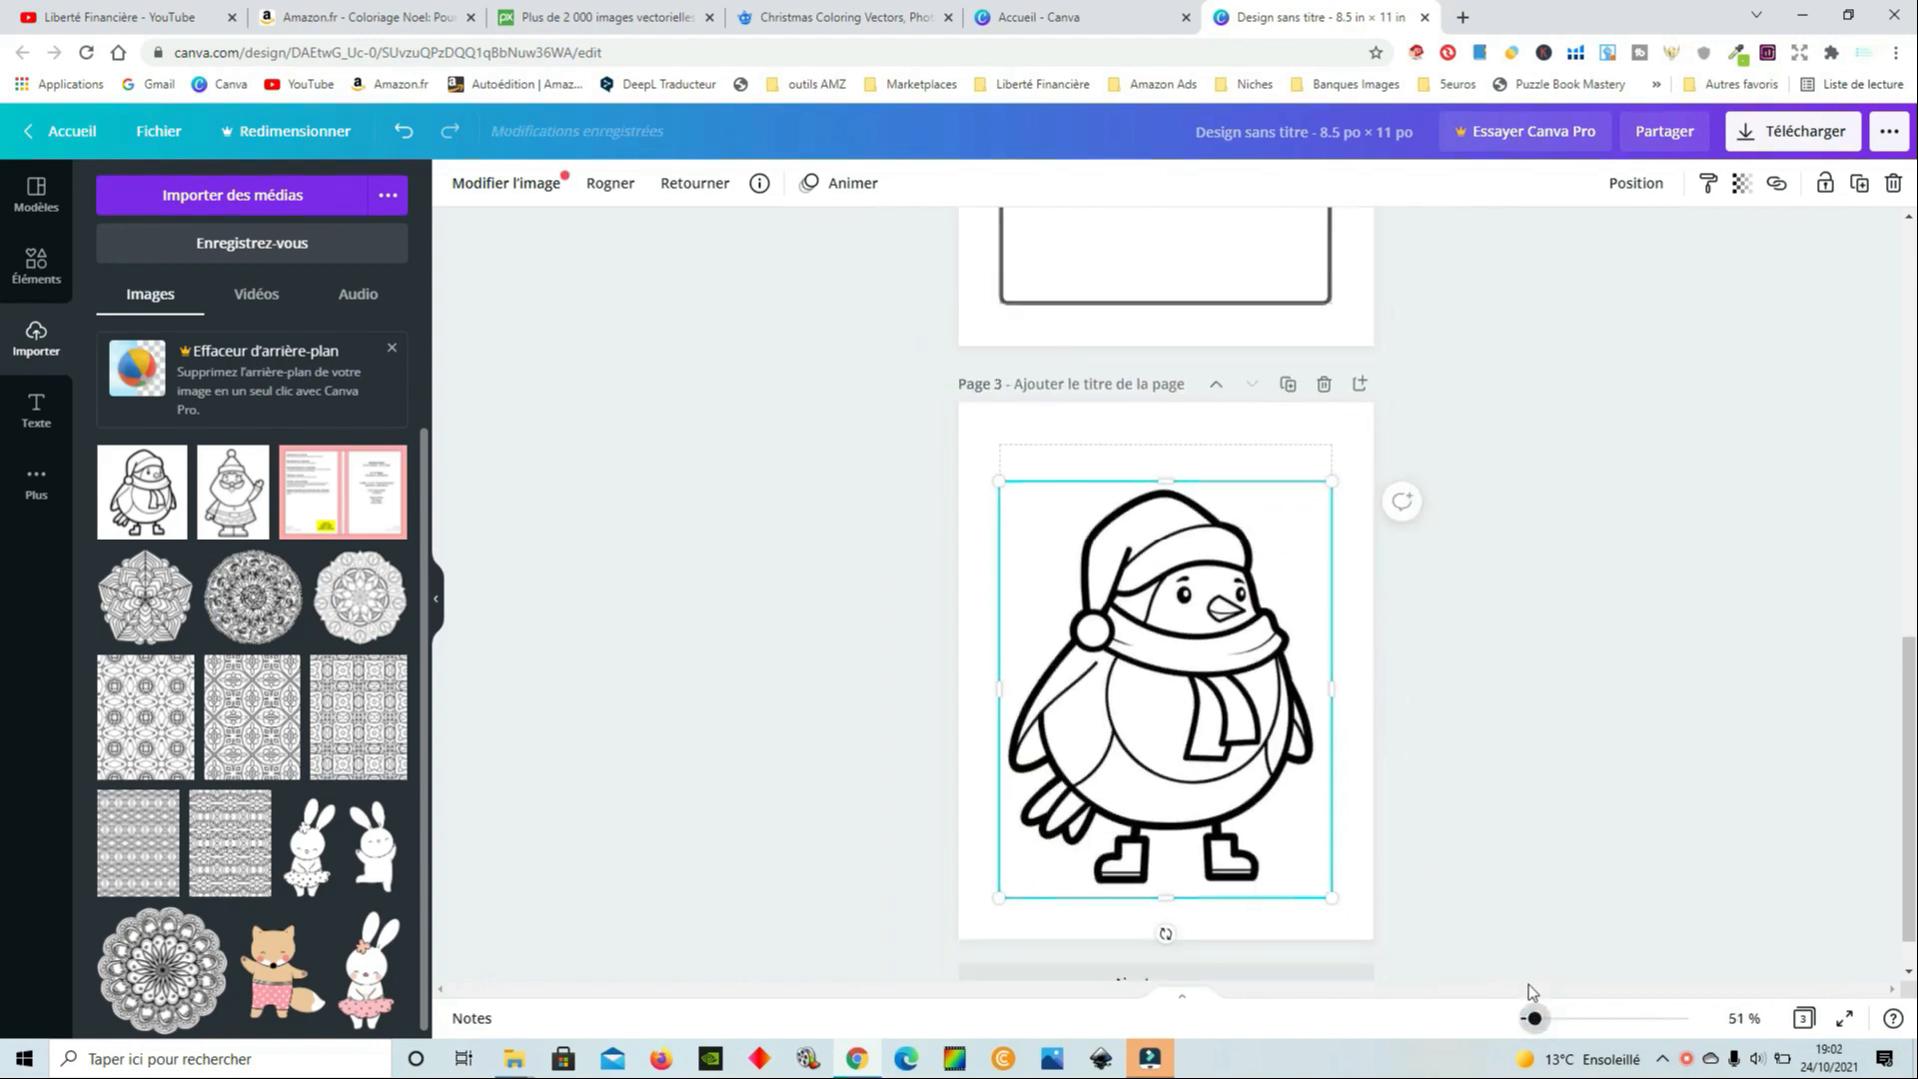
pyautogui.moveTo(1143, 728); pyautogui.dragTo(1140, 707)
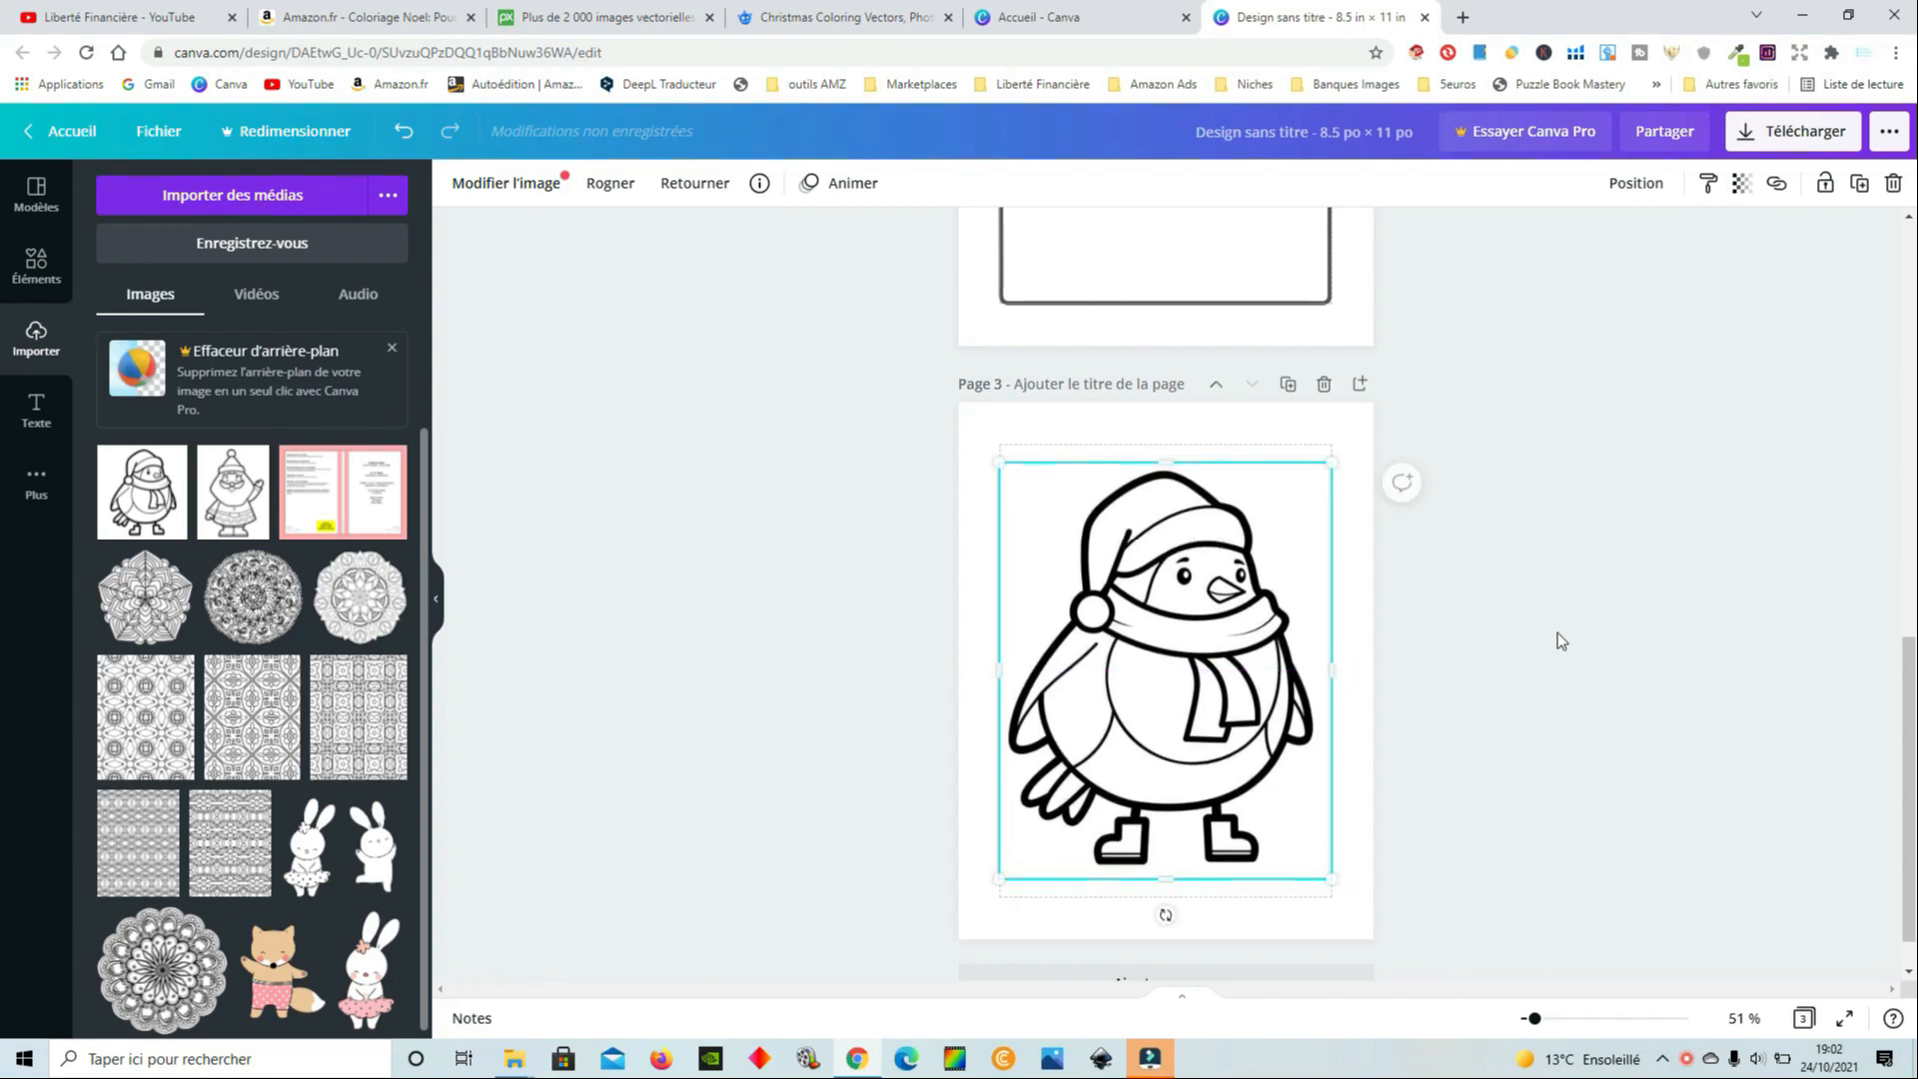
# Trim a thin white strip off the bird image's right edge and recentre the drawing horizontally within page 3's margins
pyautogui.click(1556, 633)
pyautogui.click(1229, 695)
pyautogui.moveTo(1333, 668); pyautogui.dragTo(1322, 670)
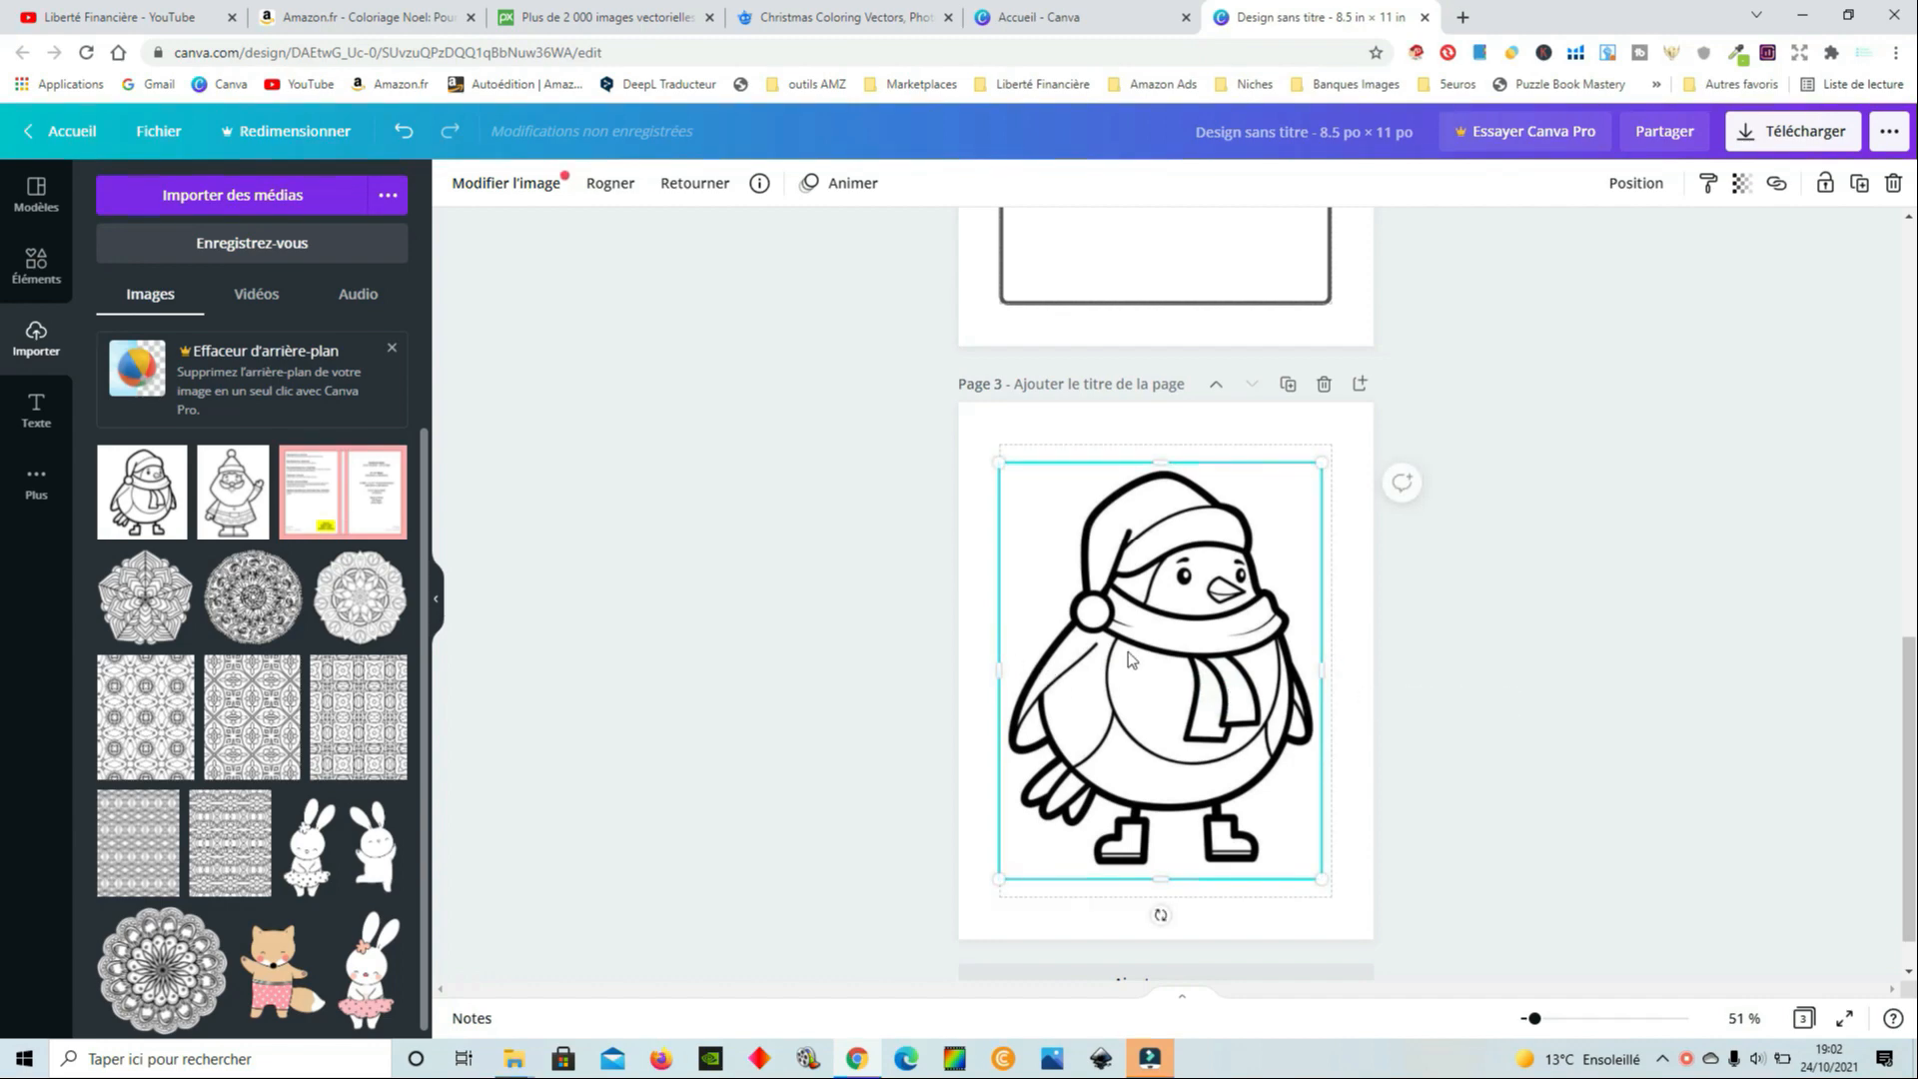
pyautogui.moveTo(1129, 659); pyautogui.dragTo(1134, 659)
pyautogui.click(1533, 639)
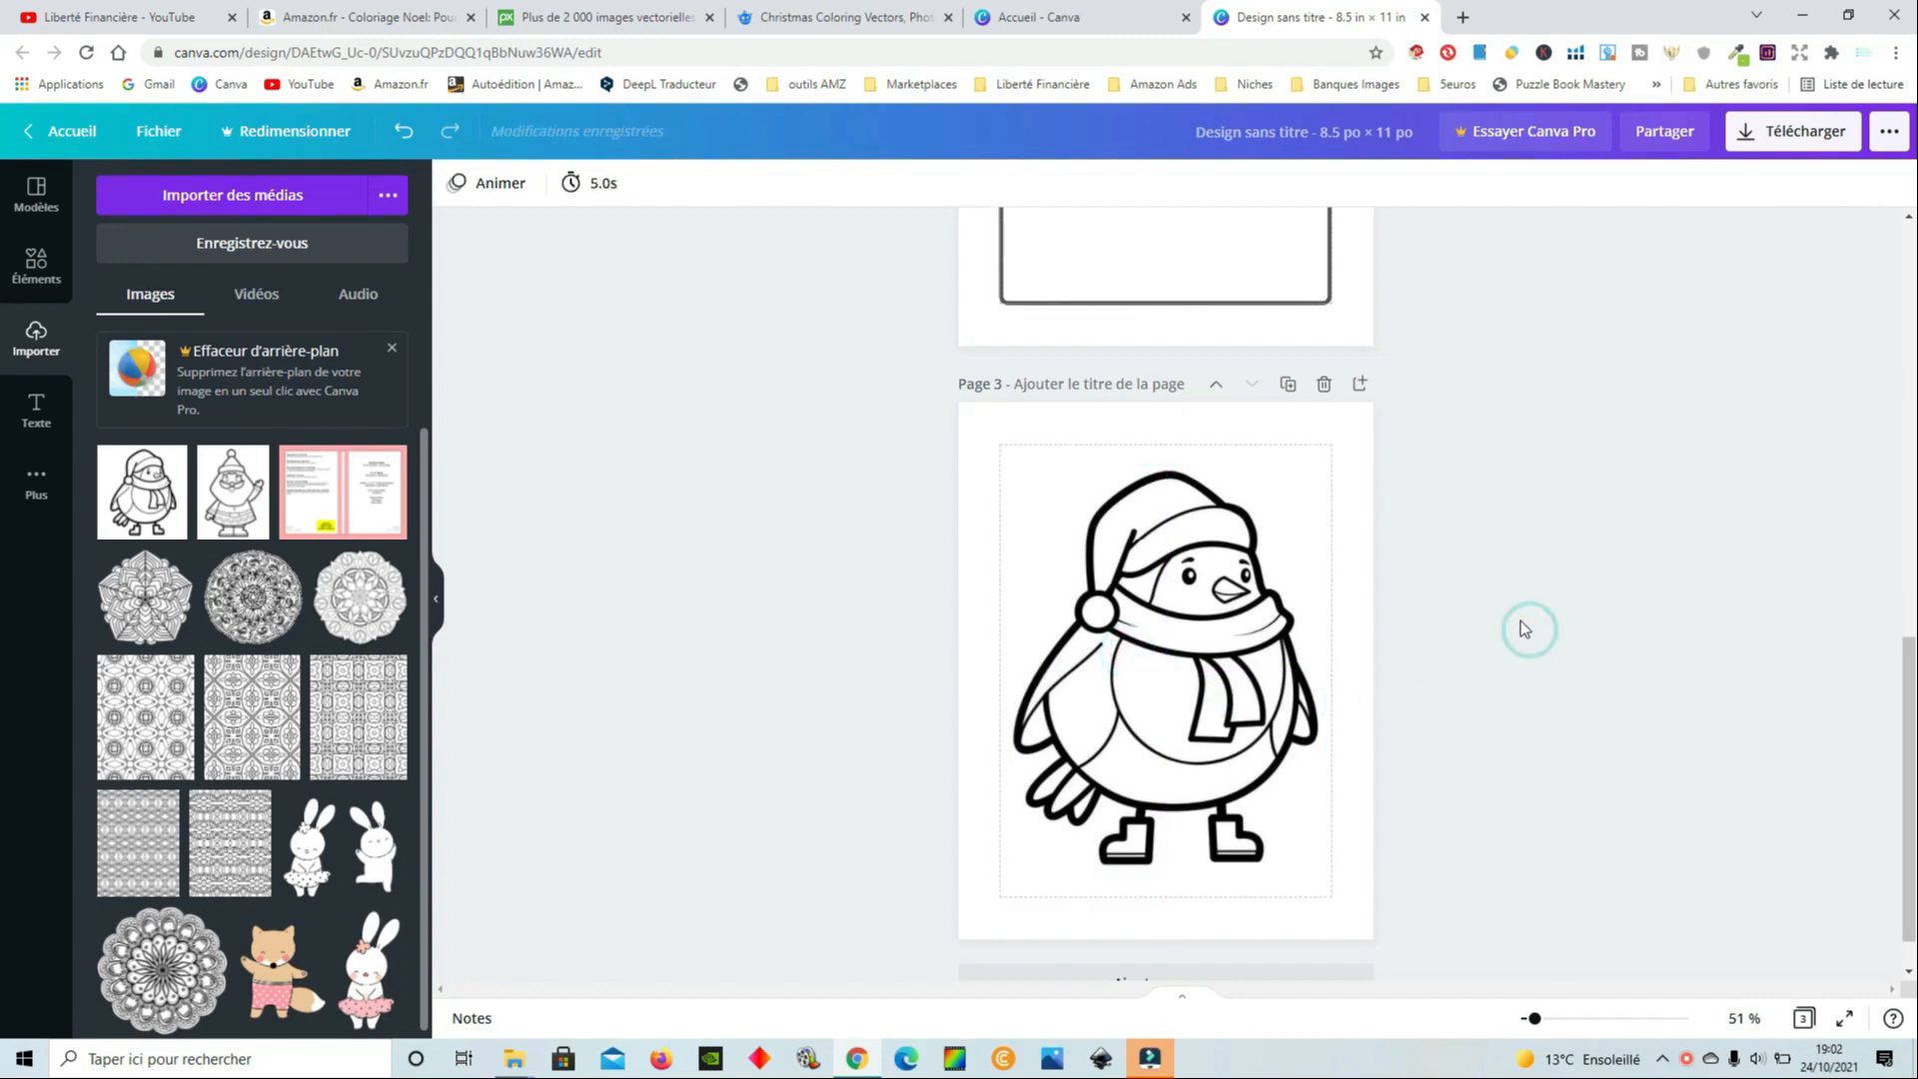
# Duplicate the framed page 2 and move the copy below the bird page so it becomes page 4
pyautogui.scroll(3, 1208, 620)
pyautogui.scroll(1, 1228, 603)
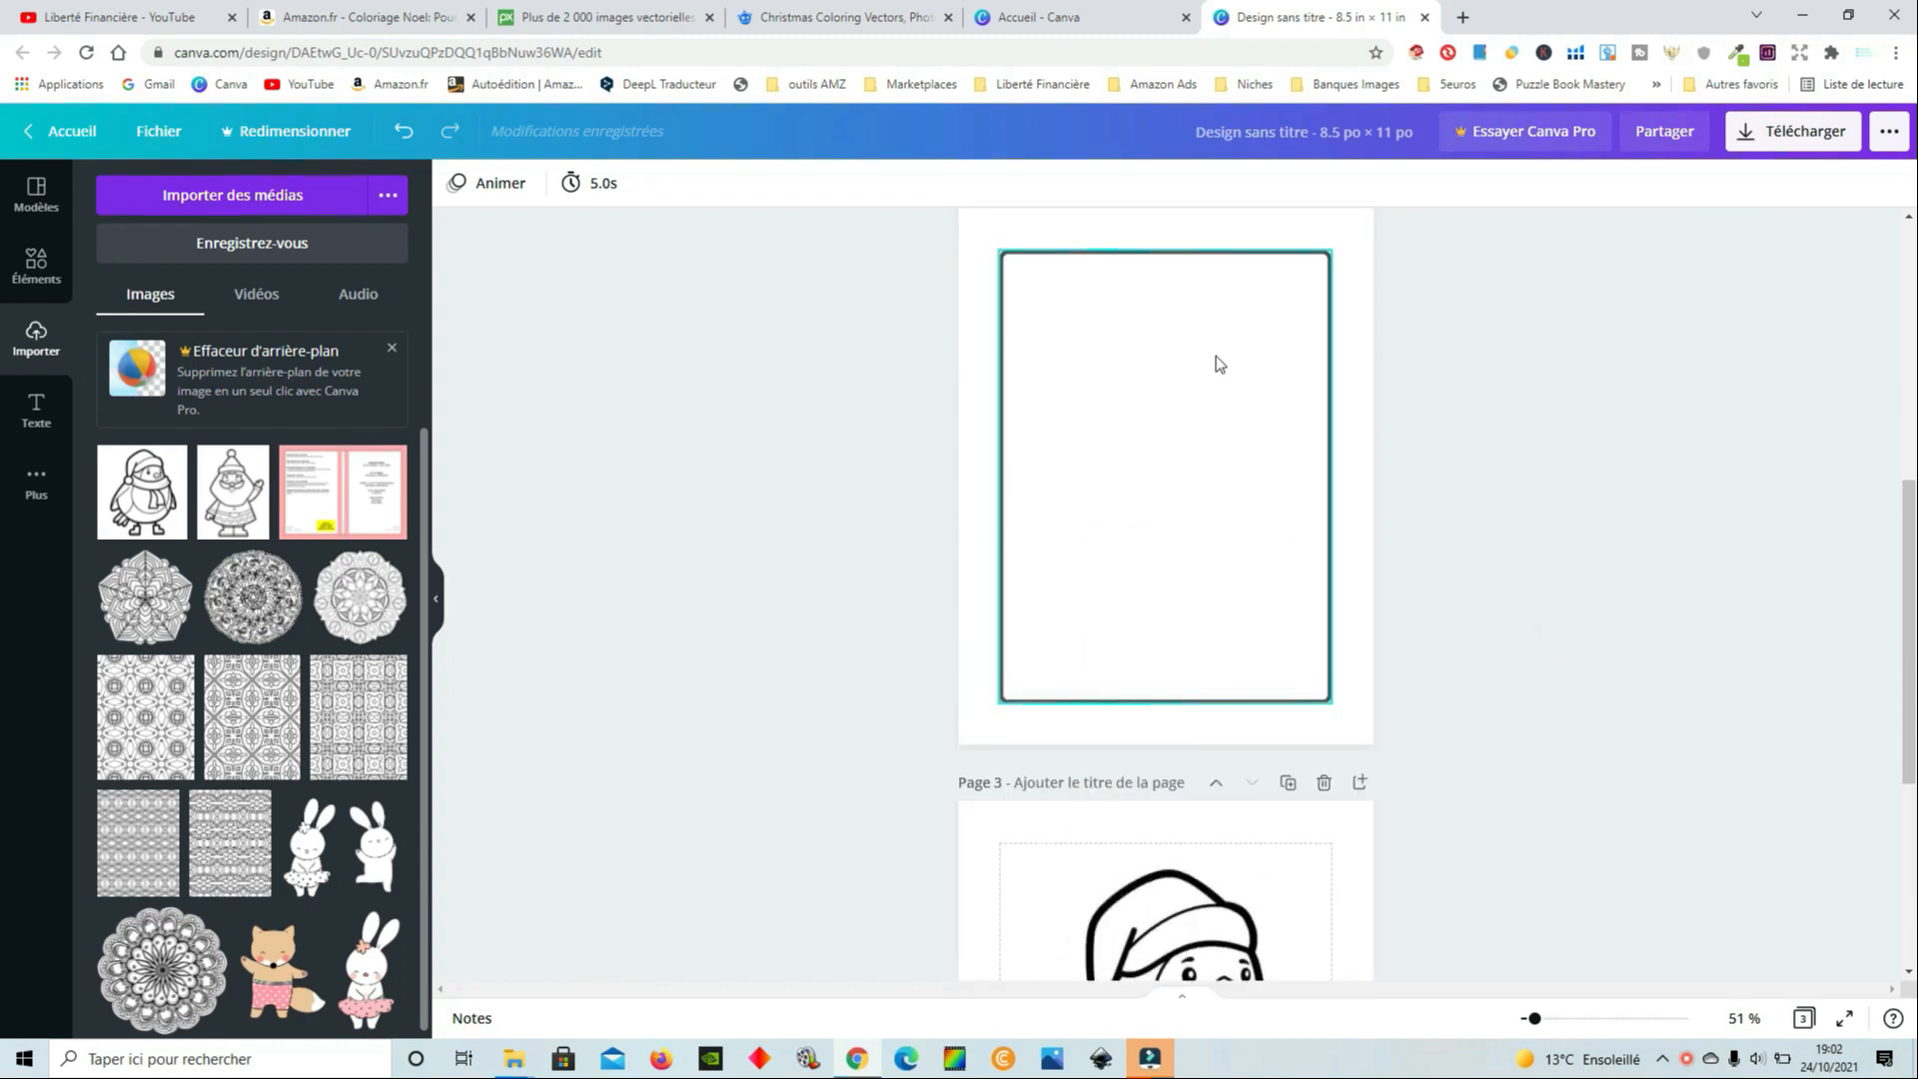
pyautogui.click(1551, 545)
pyautogui.click(1259, 458)
pyautogui.scroll(3, 1279, 489)
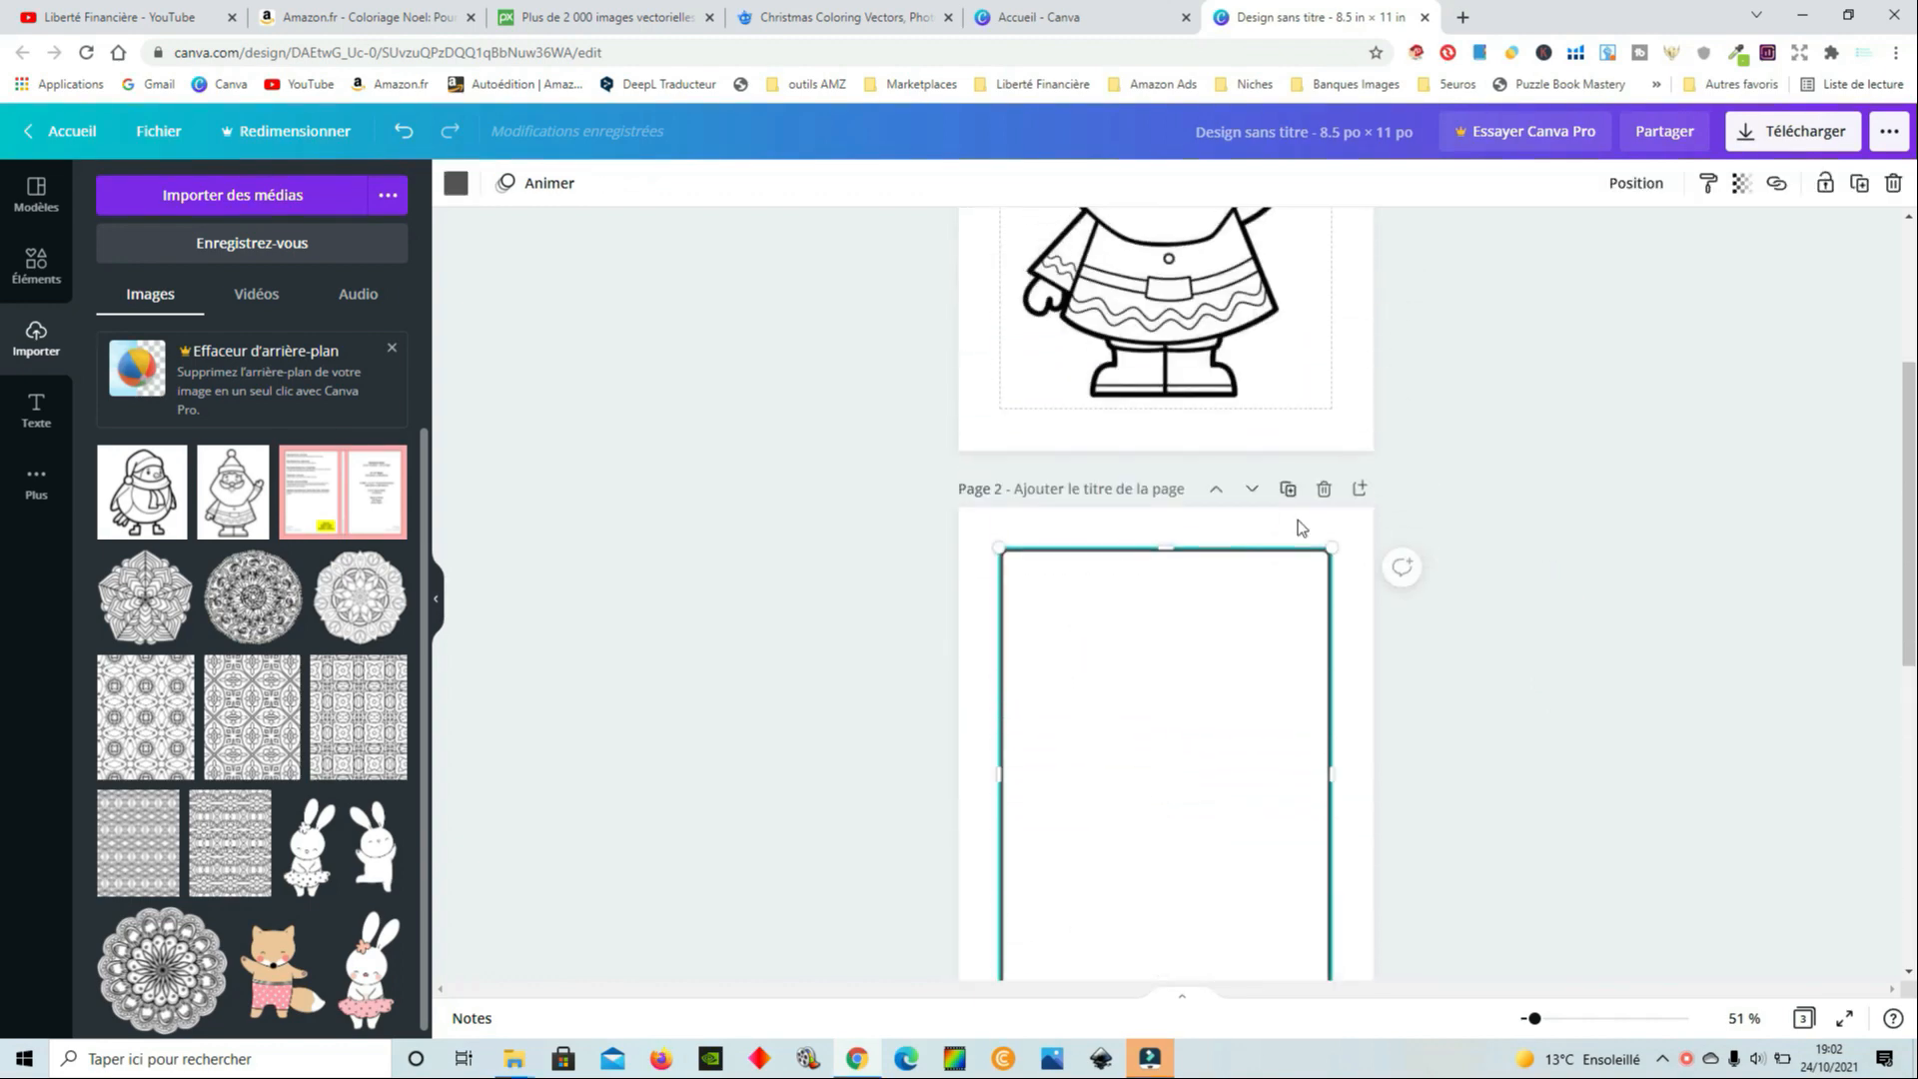
pyautogui.scroll(-1, 1298, 520)
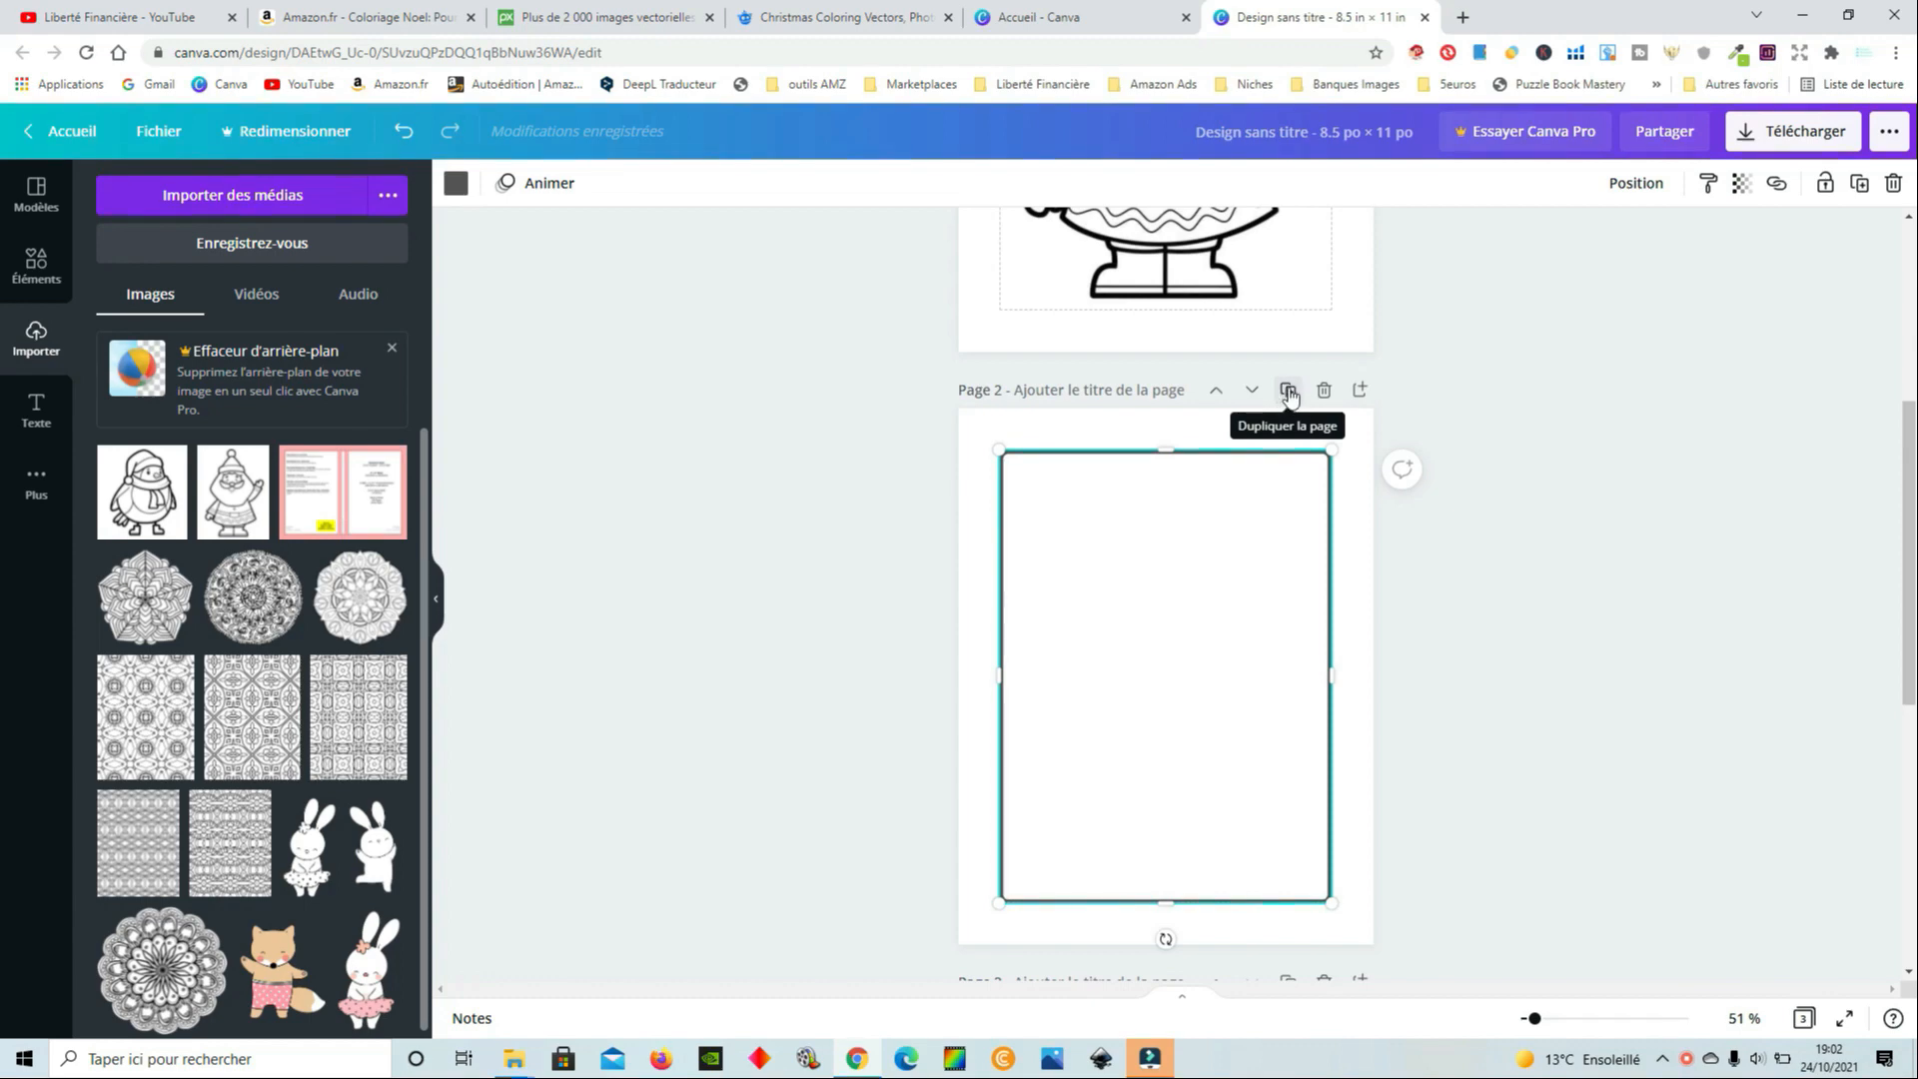
pyautogui.click(1288, 393)
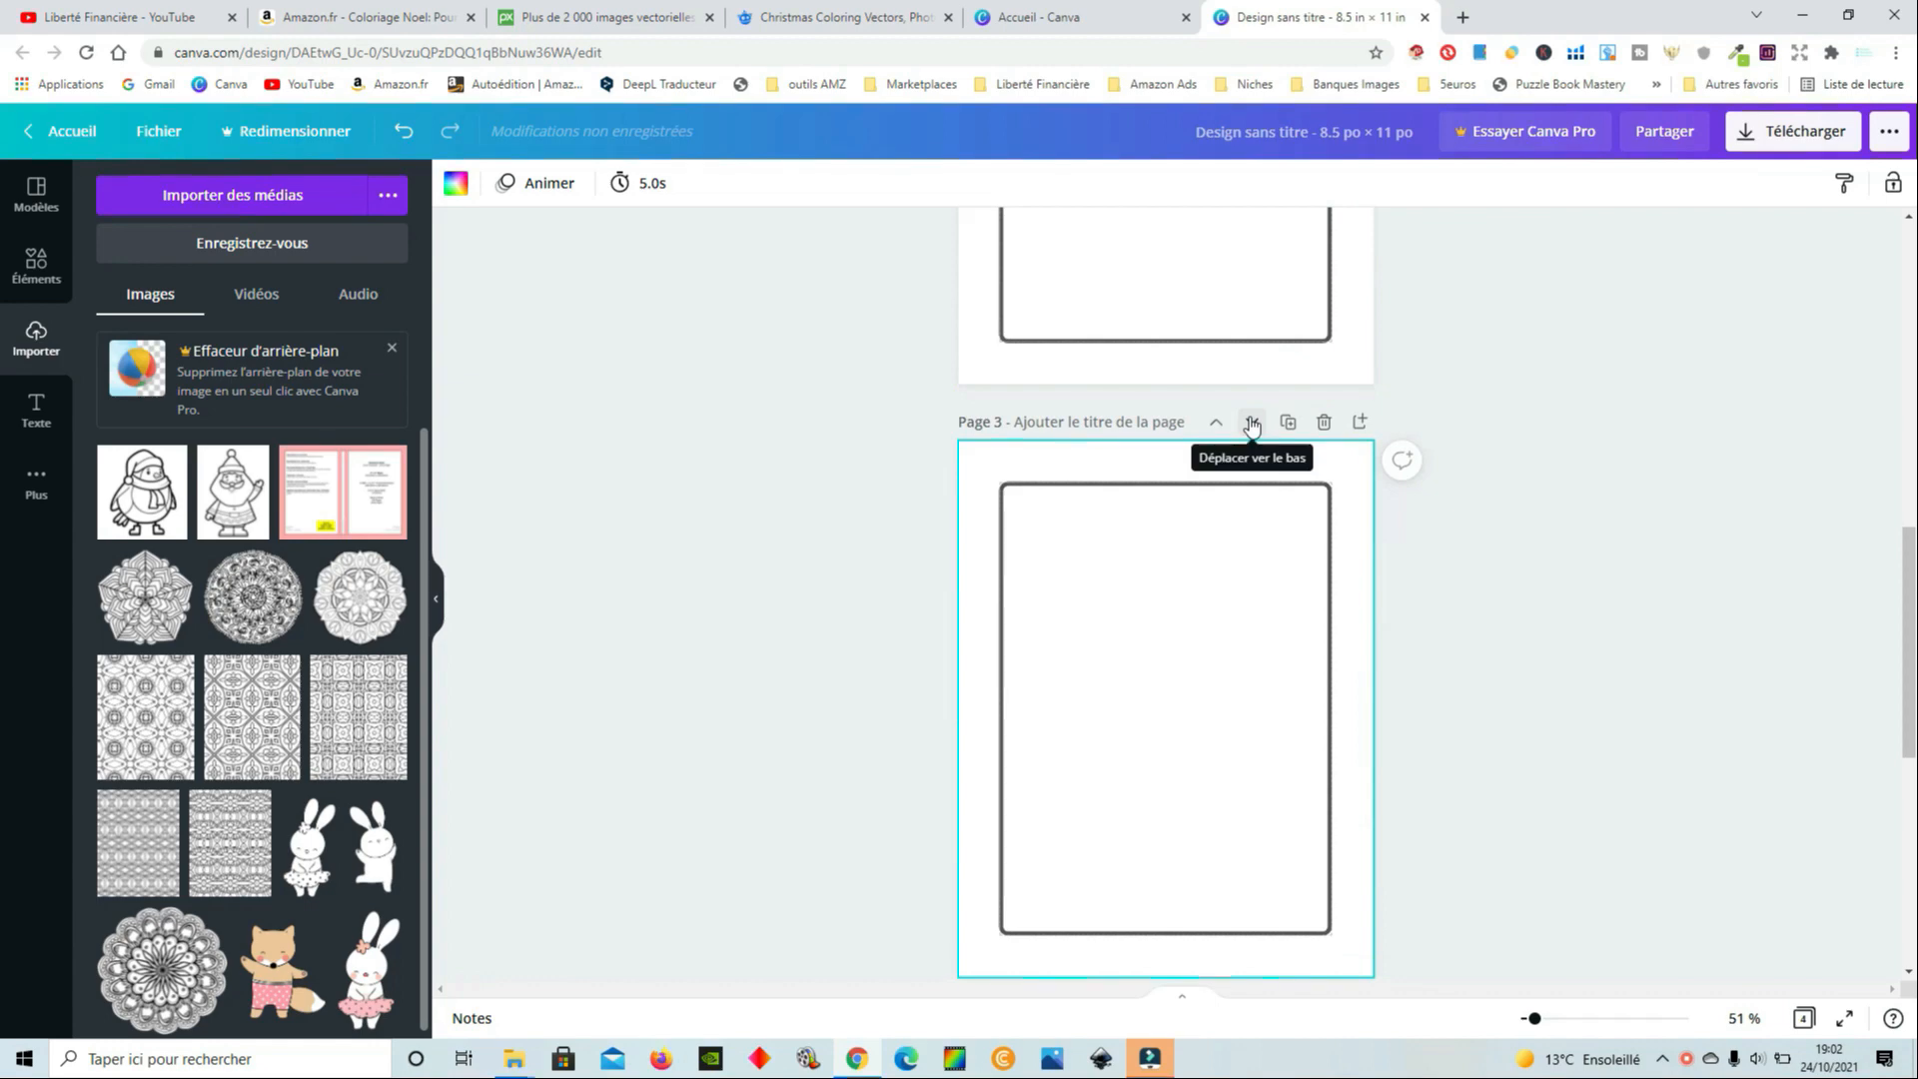
pyautogui.click(1251, 424)
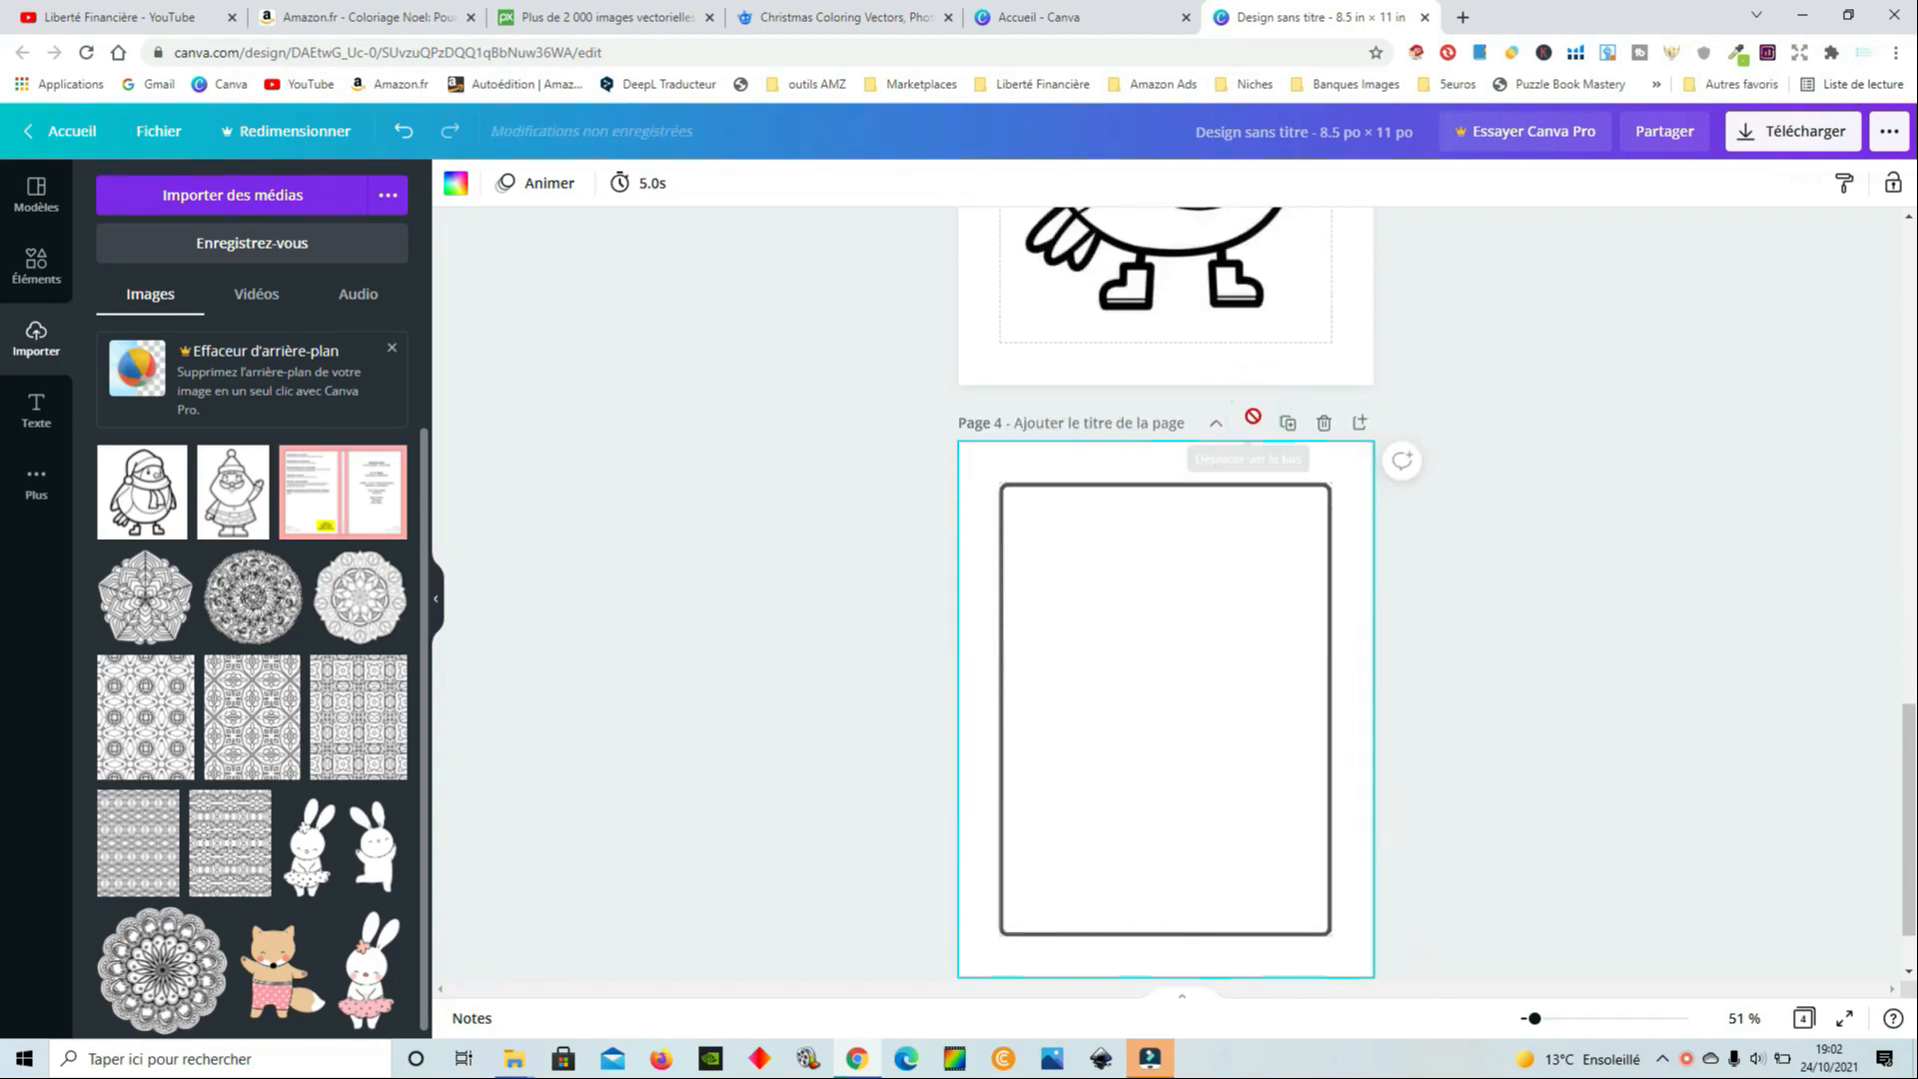
# Review all four pages at reduced size, checking that drawings and framed pages alternate
pyautogui.scroll(4, 1336, 540)
pyautogui.scroll(-2, 1174, 716)
pyautogui.scroll(-2, 1178, 723)
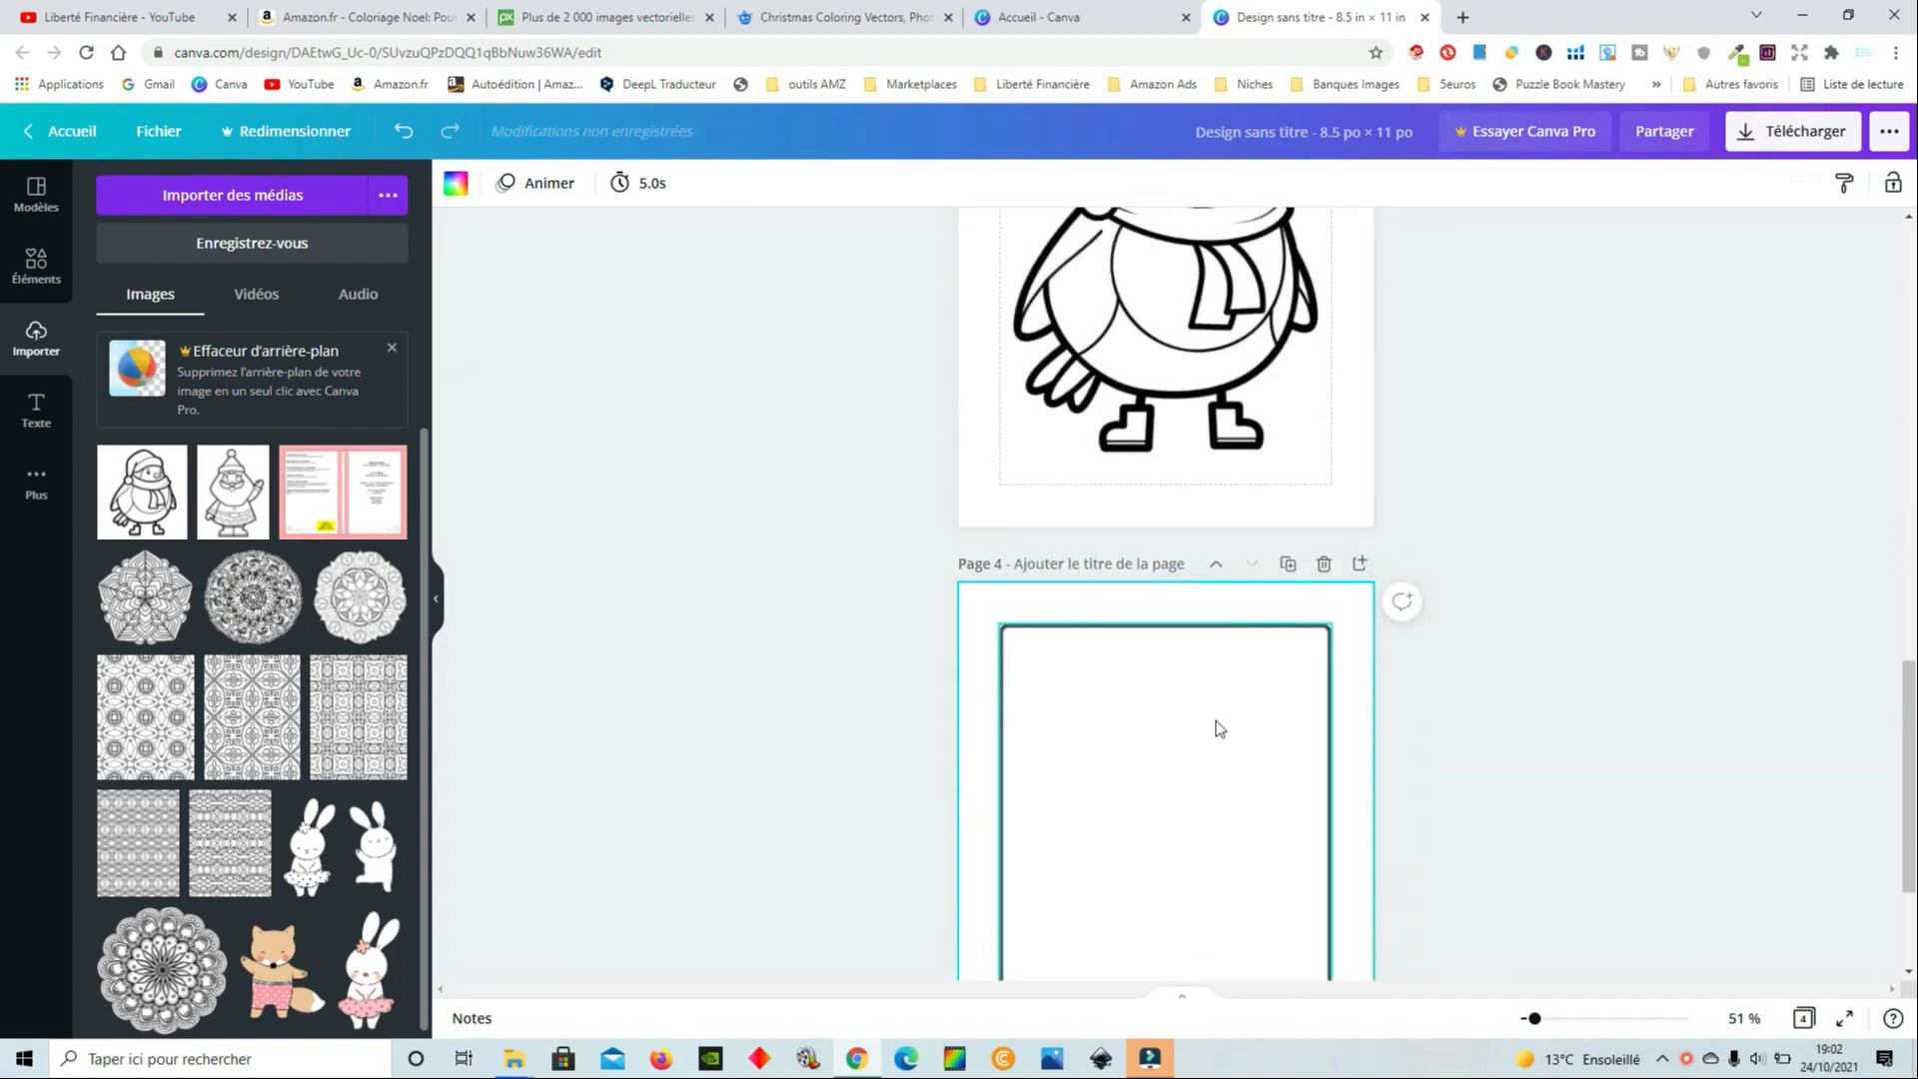
pyautogui.scroll(3, 1196, 566)
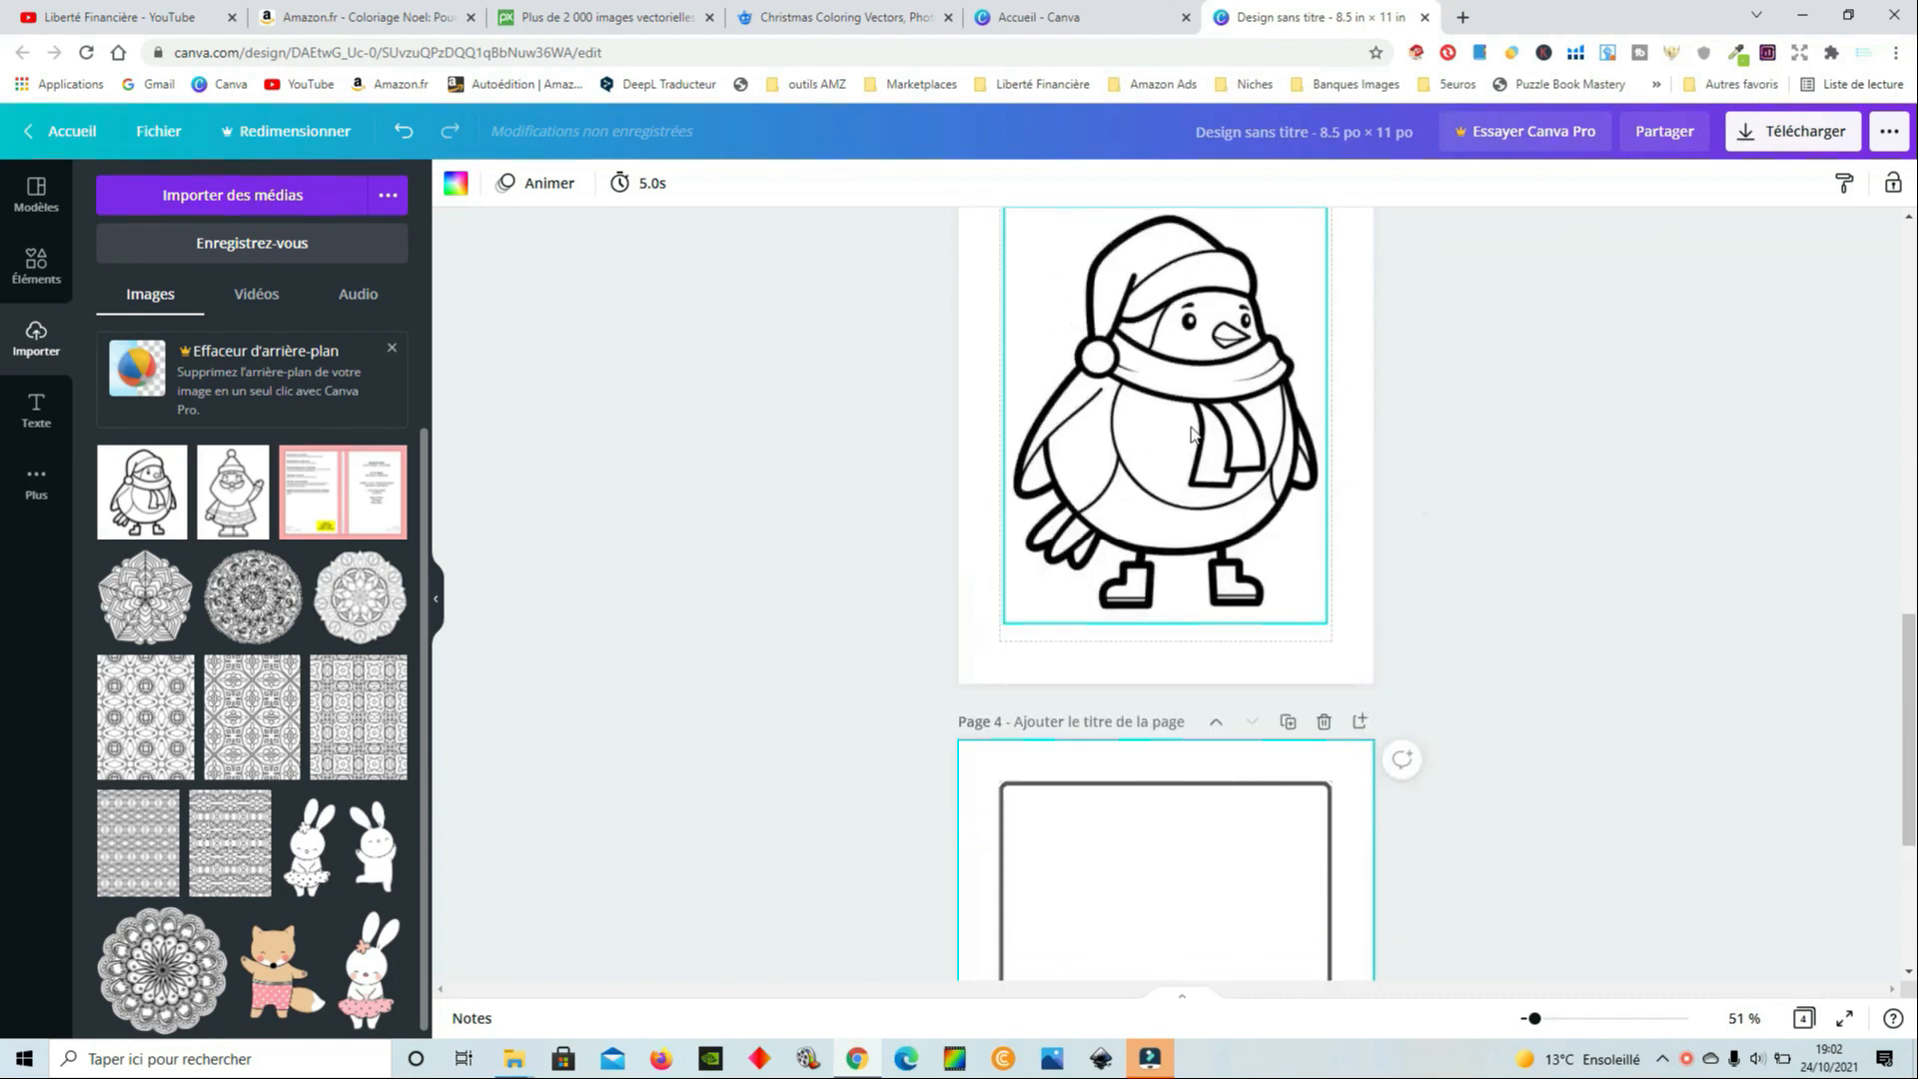
pyautogui.scroll(3, 1247, 450)
pyautogui.scroll(-2, 1410, 549)
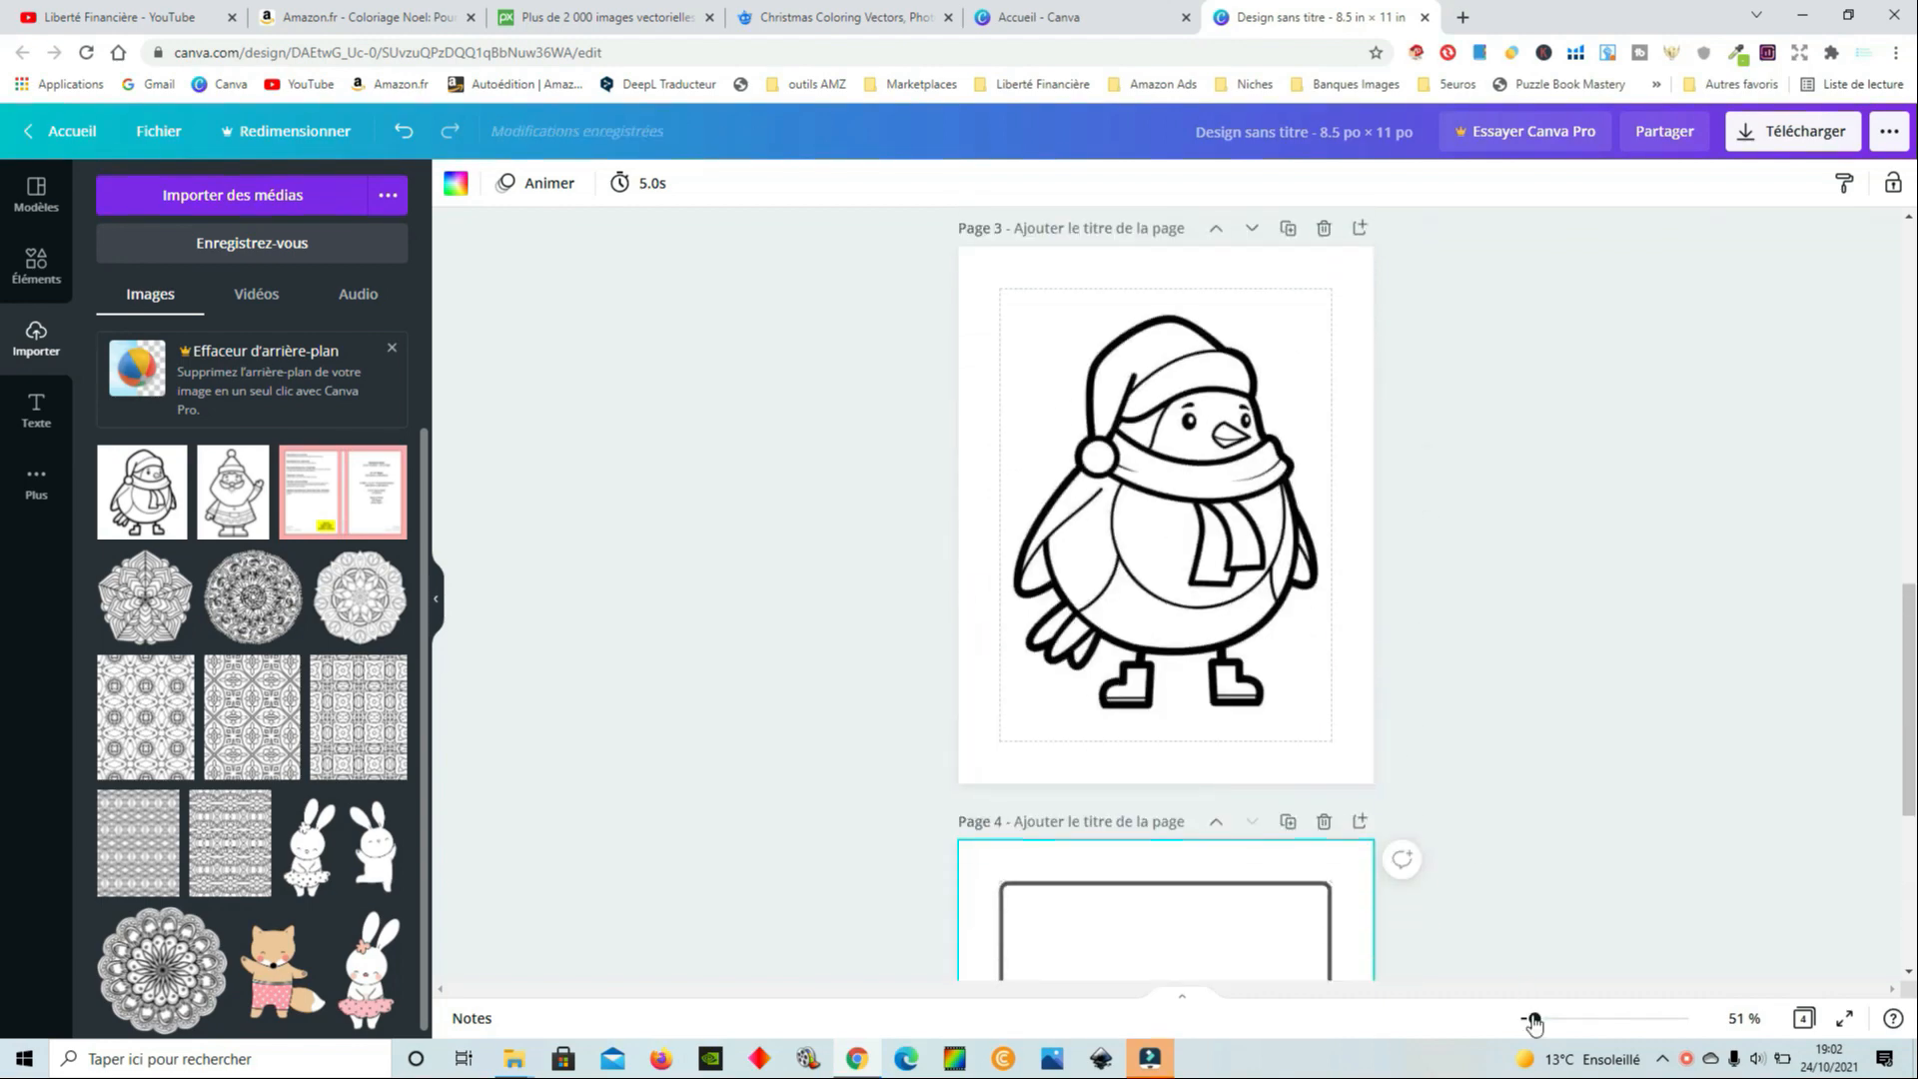
pyautogui.moveTo(1534, 1017); pyautogui.dragTo(1524, 1018)
pyautogui.scroll(3, 1482, 747)
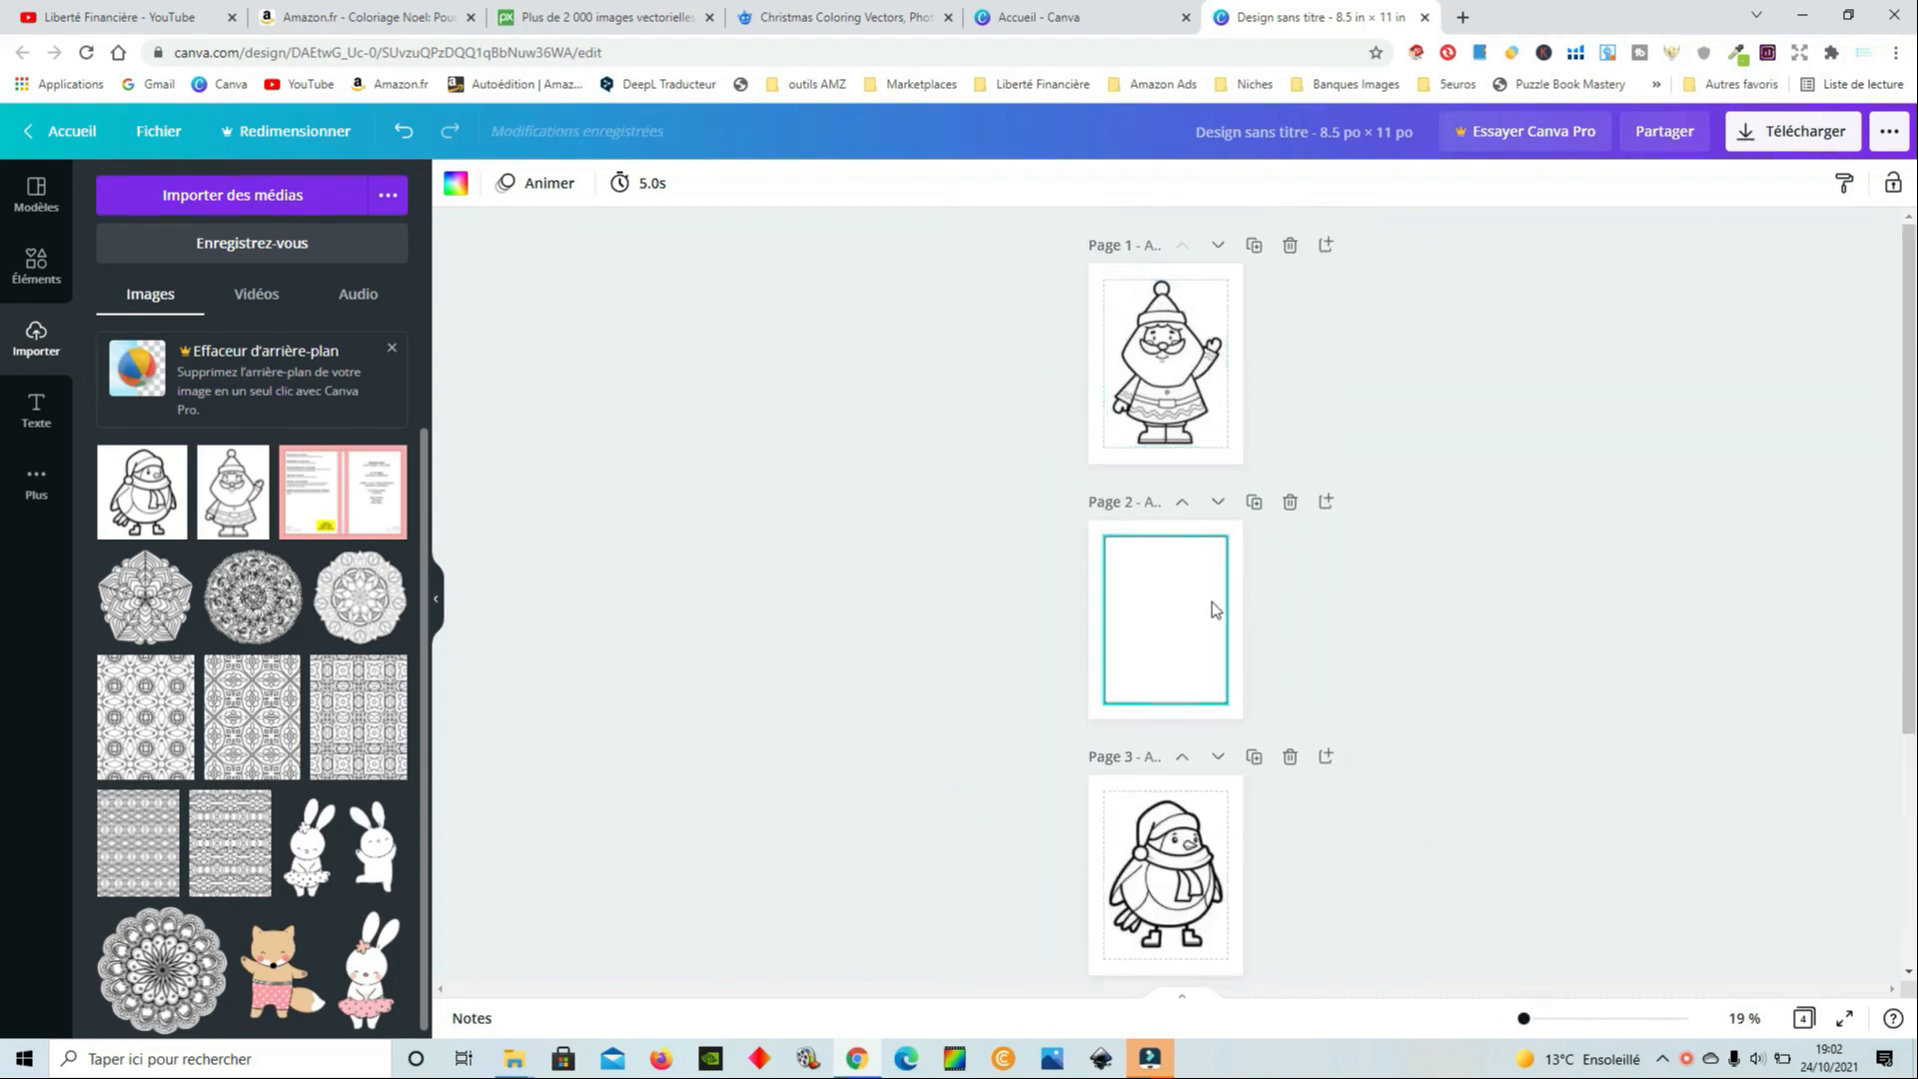
pyautogui.scroll(-1, 1212, 602)
pyautogui.scroll(-2, 1162, 703)
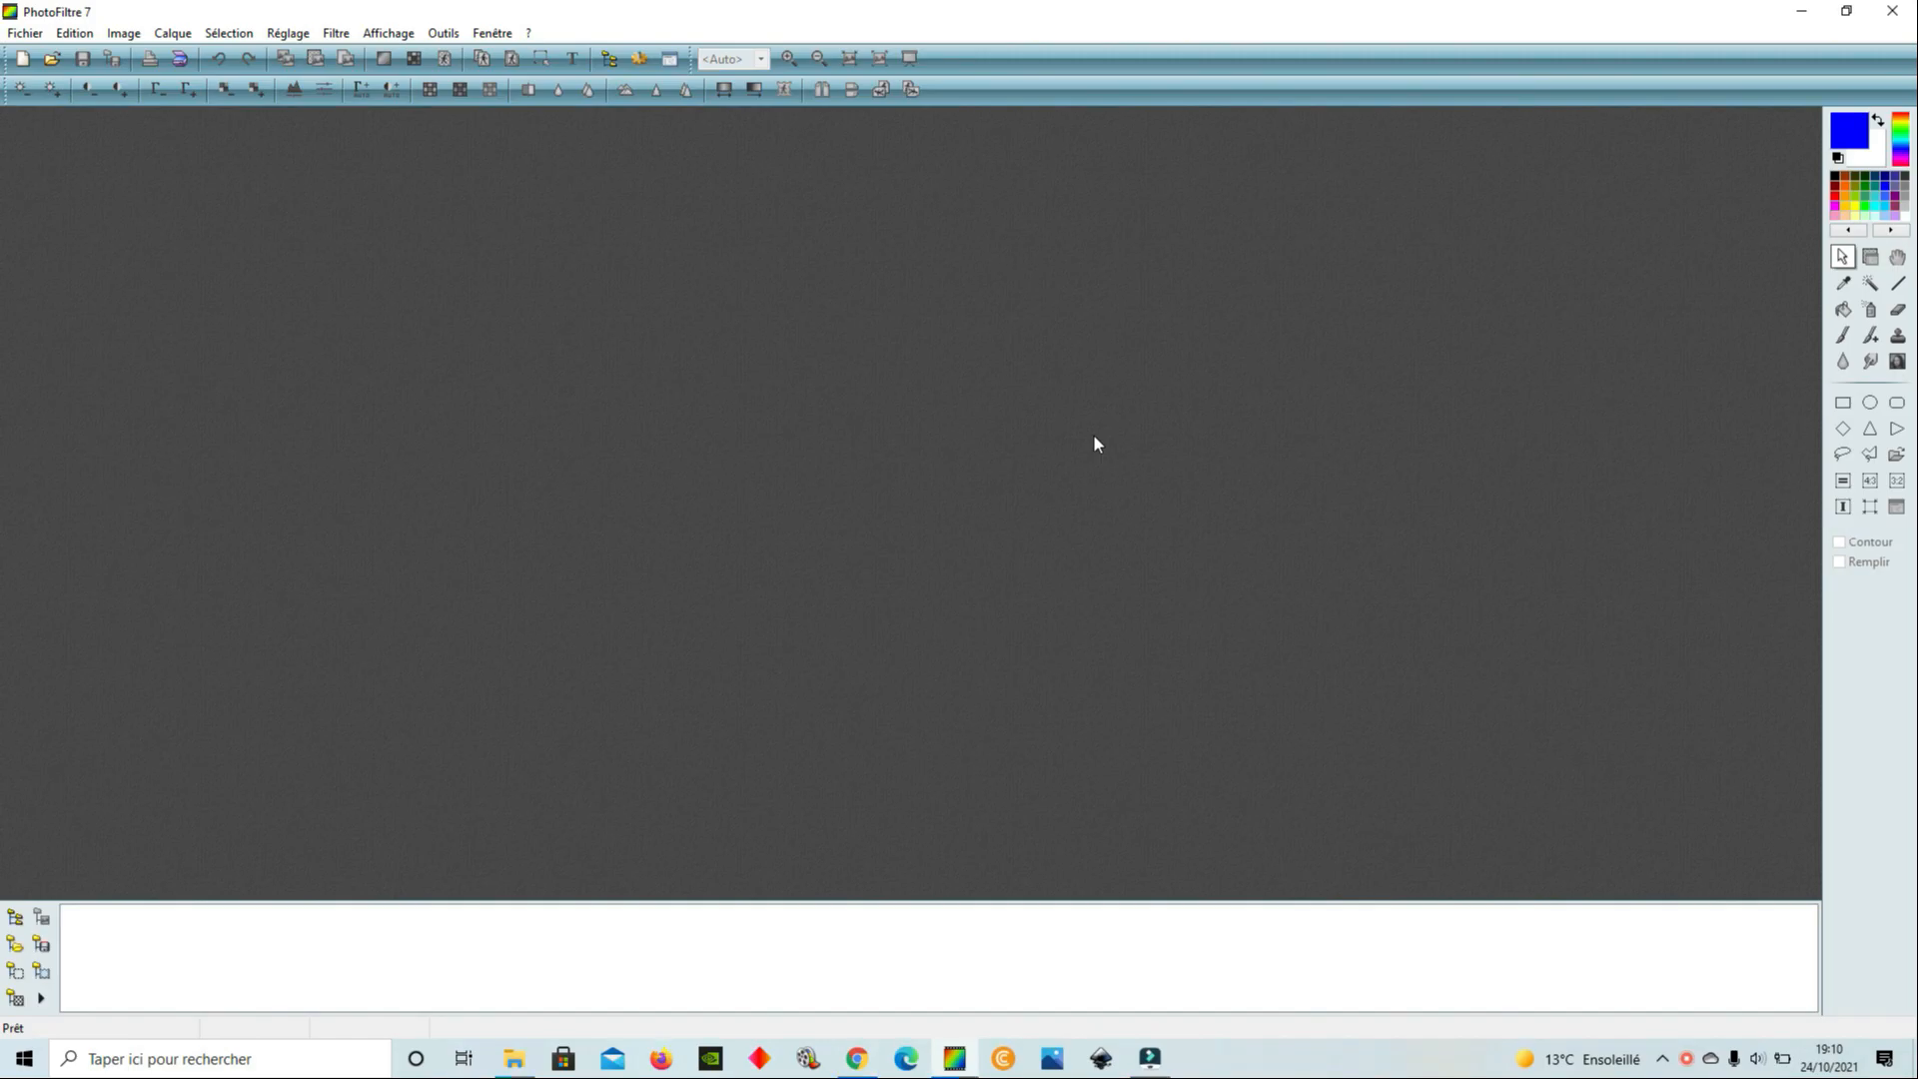
# In PhotoFiltre 7, open the santa_56 JPG from the 41ème viéo folder
pyautogui.click(513, 1058)
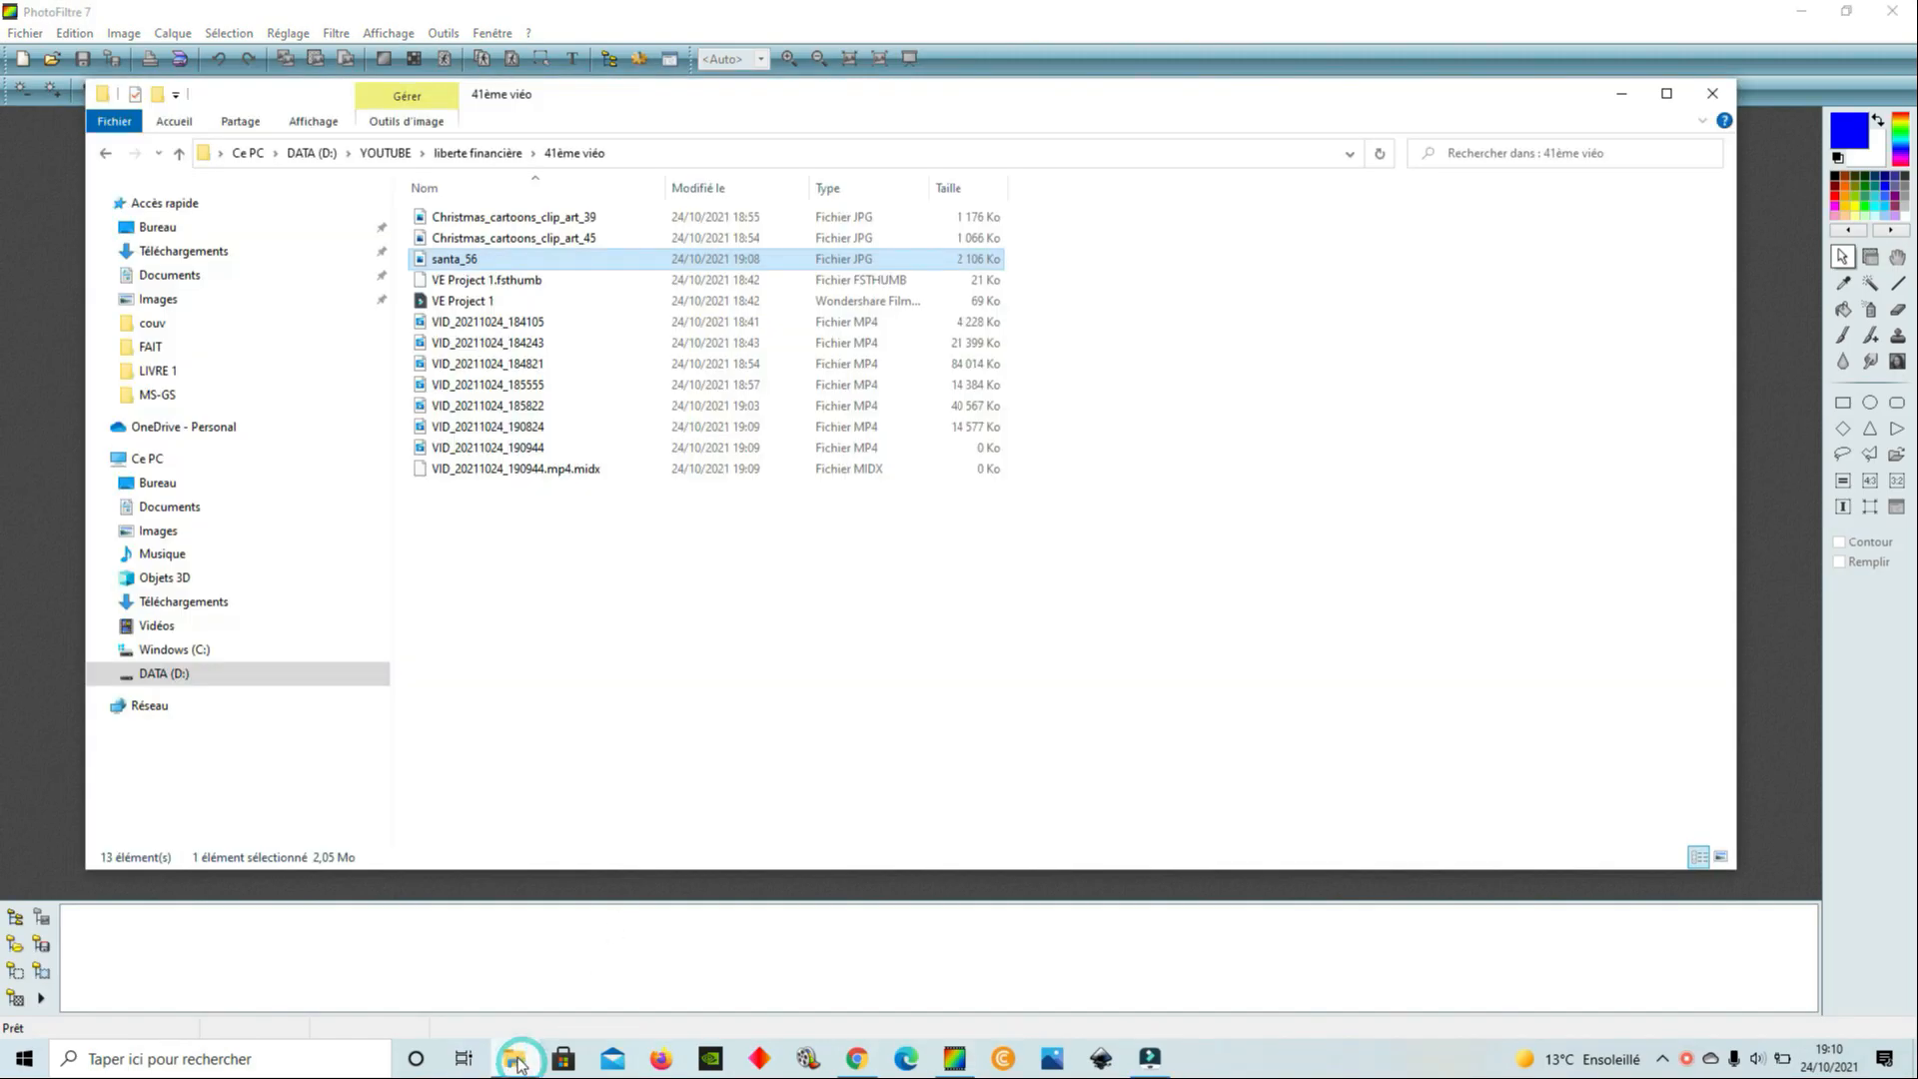
pyautogui.moveTo(485, 261); pyautogui.dragTo(1778, 537)
pyautogui.click(1620, 95)
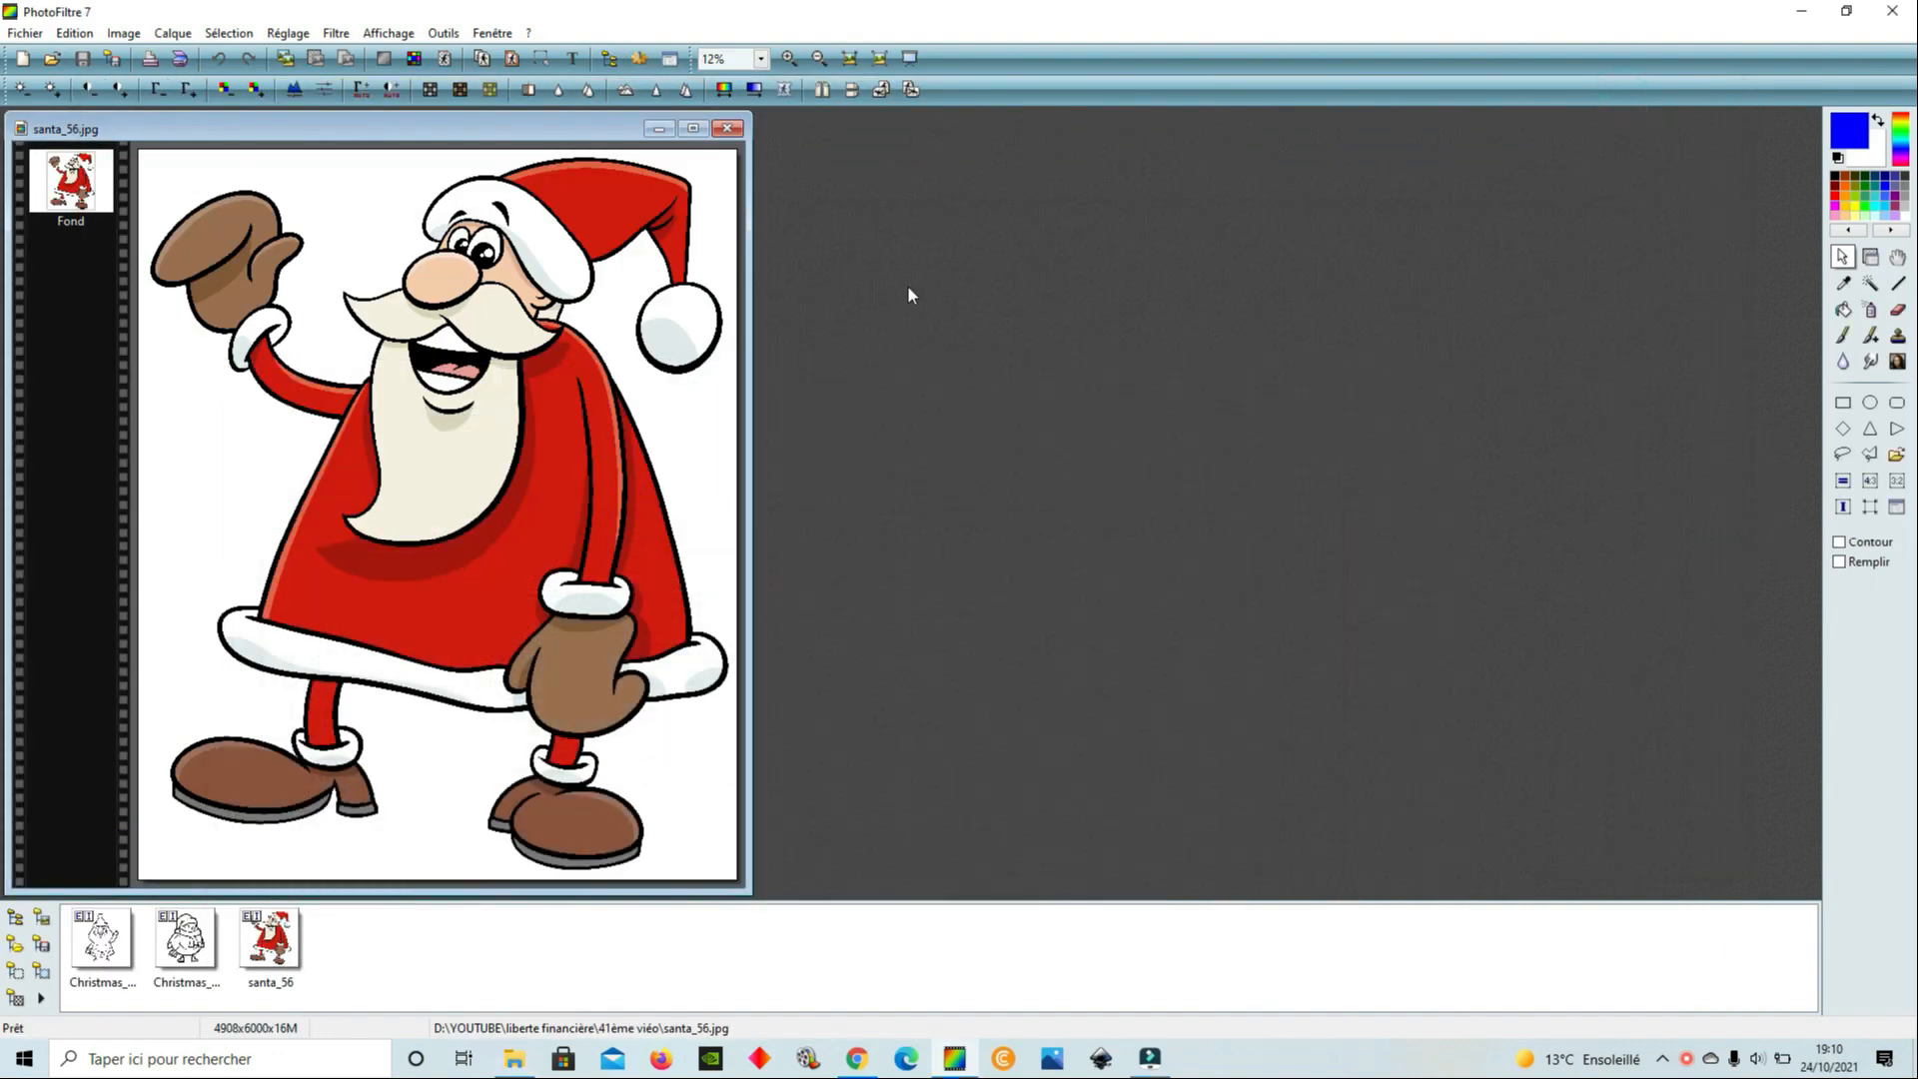
# Examine the Santa's black outlines and coloured areas up close, around the arm, beard and mitten, and as a whole
pyautogui.scroll(4, 937, 470)
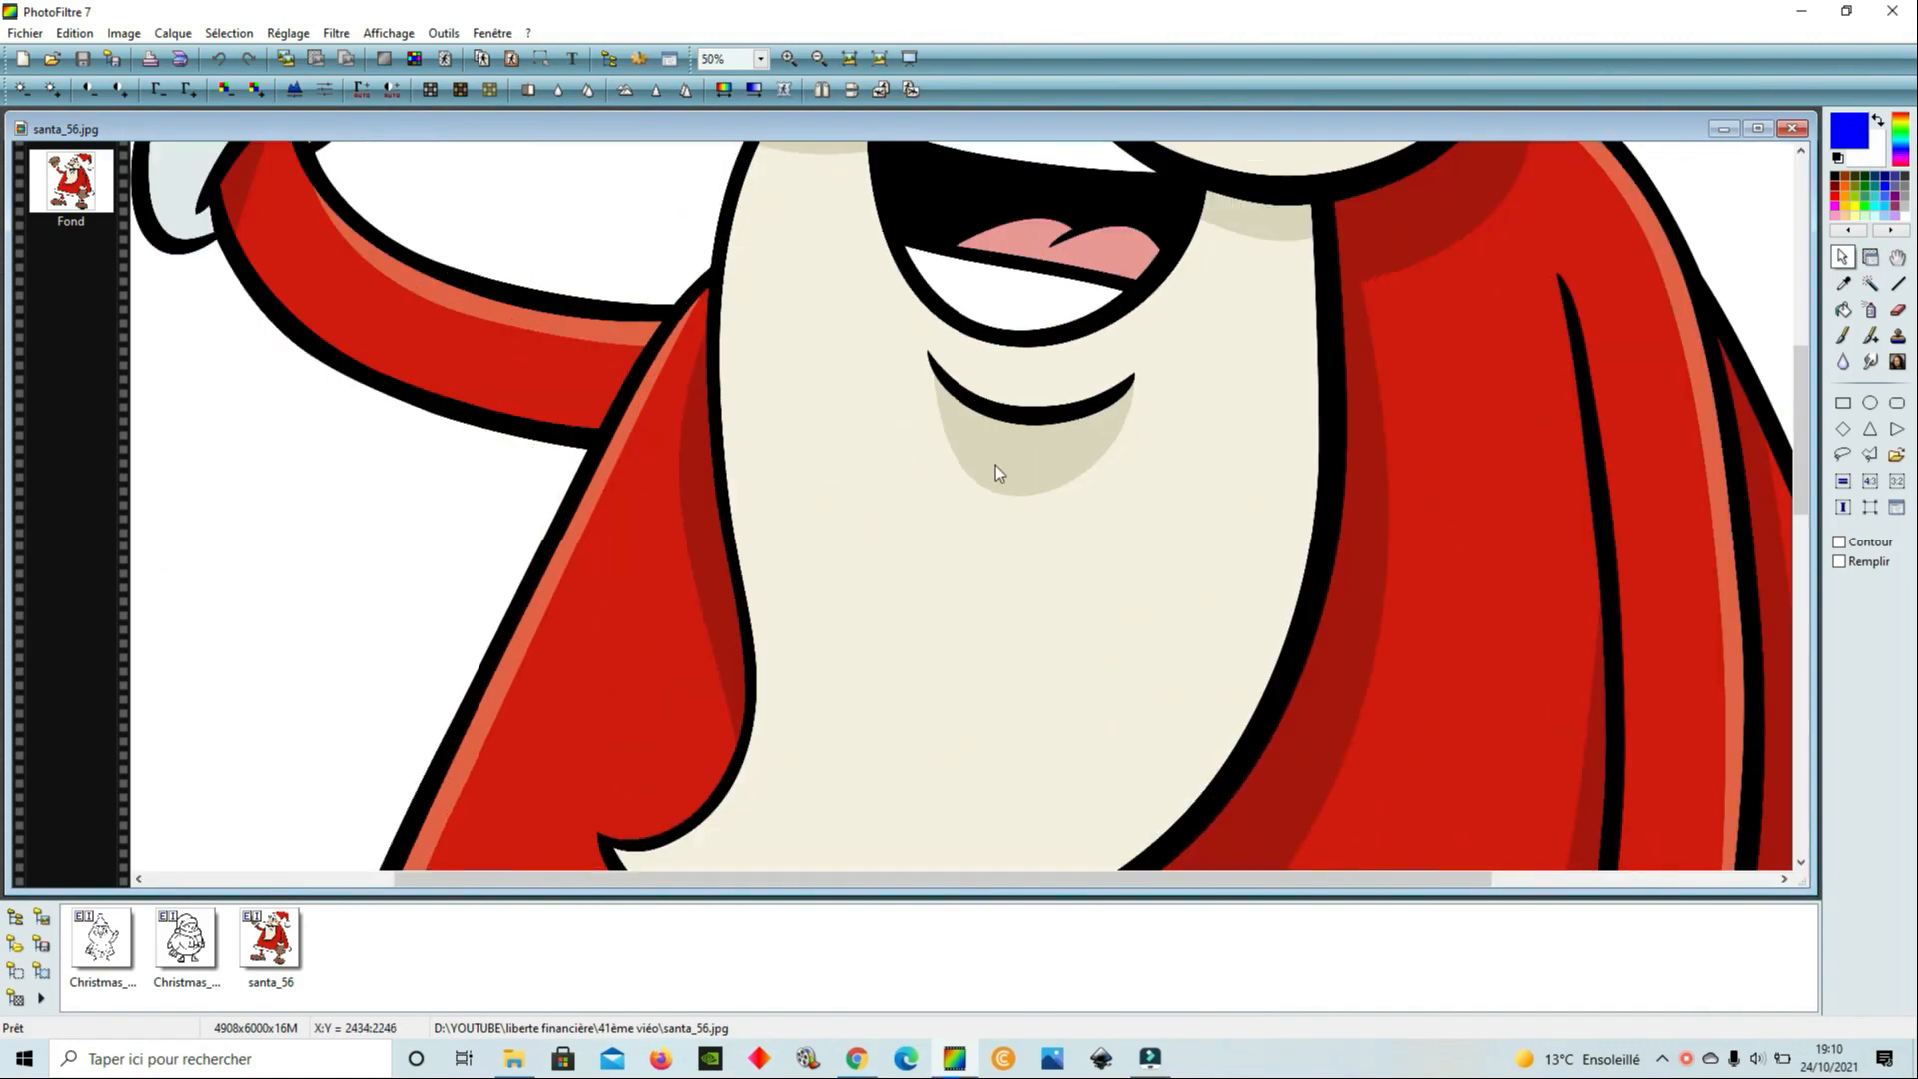
pyautogui.scroll(1, 851, 419)
pyautogui.scroll(1, 829, 417)
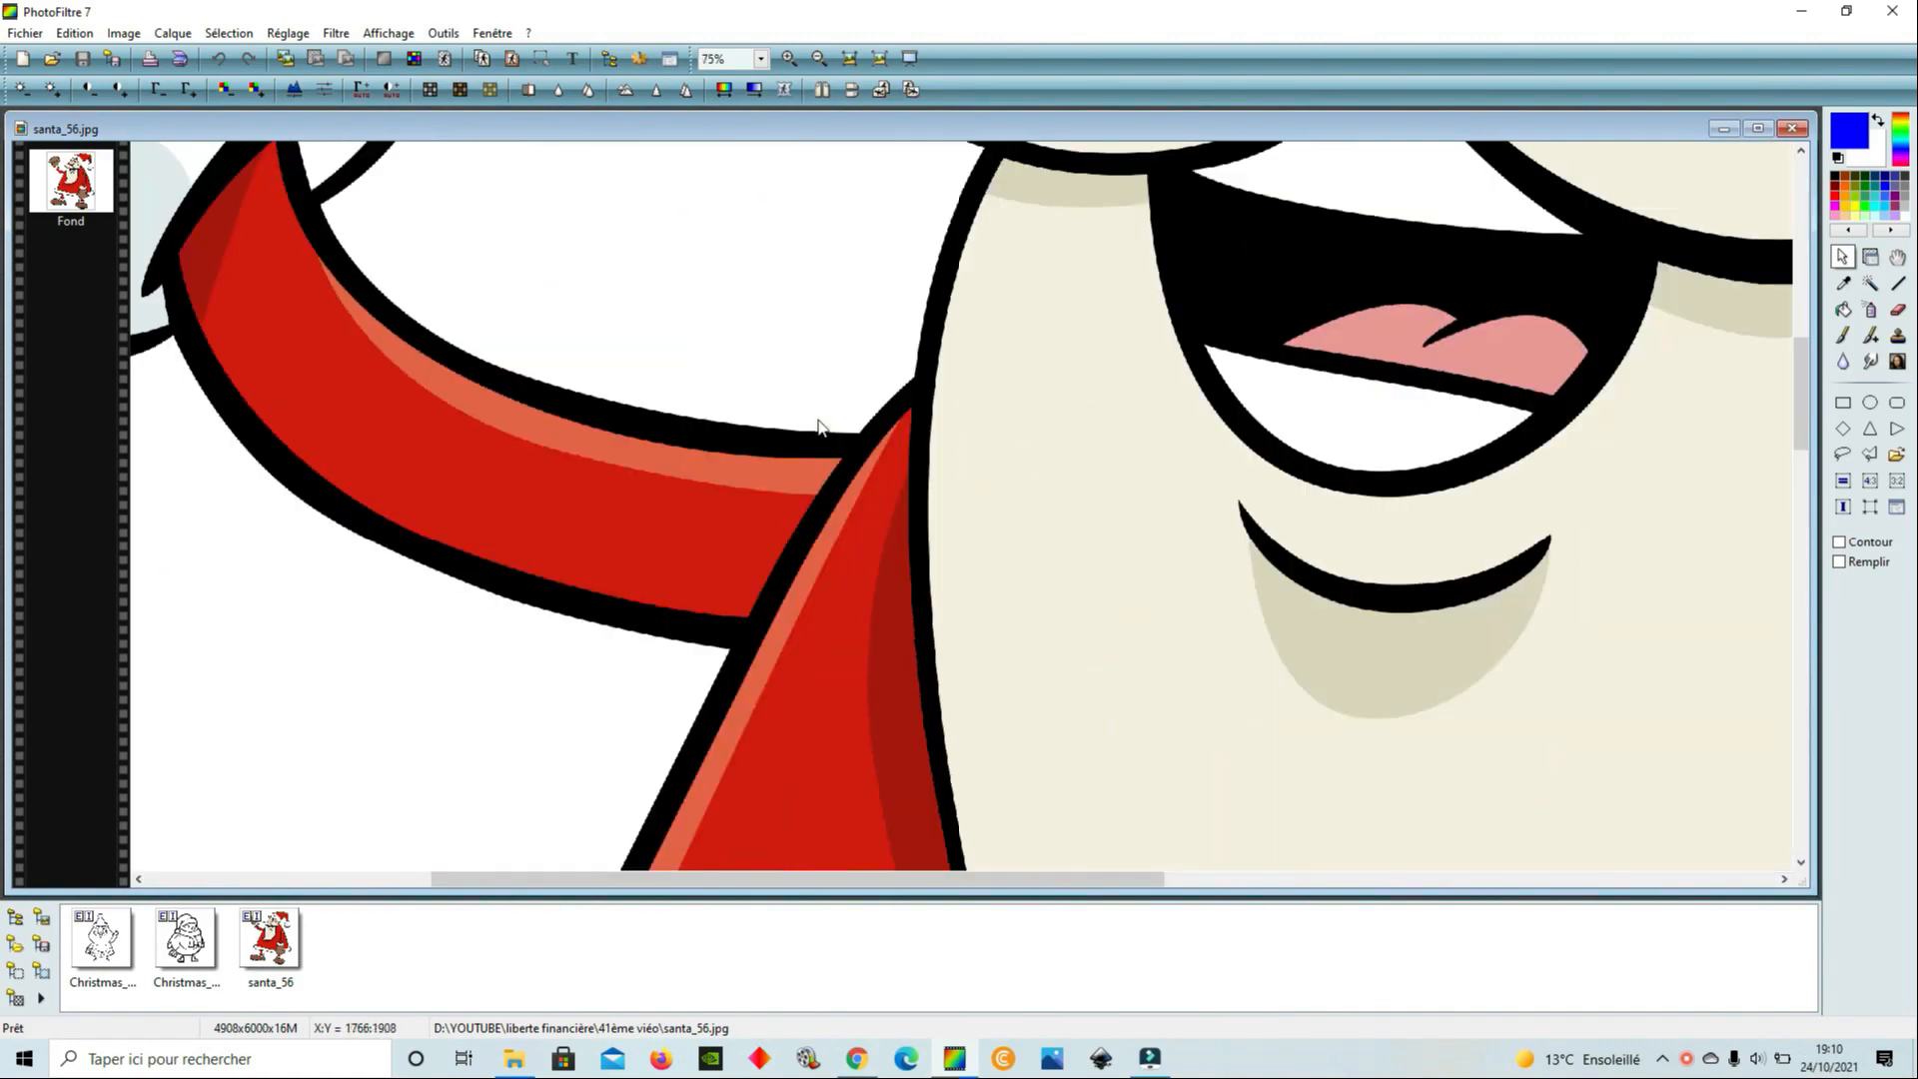
pyautogui.scroll(1, 872, 430)
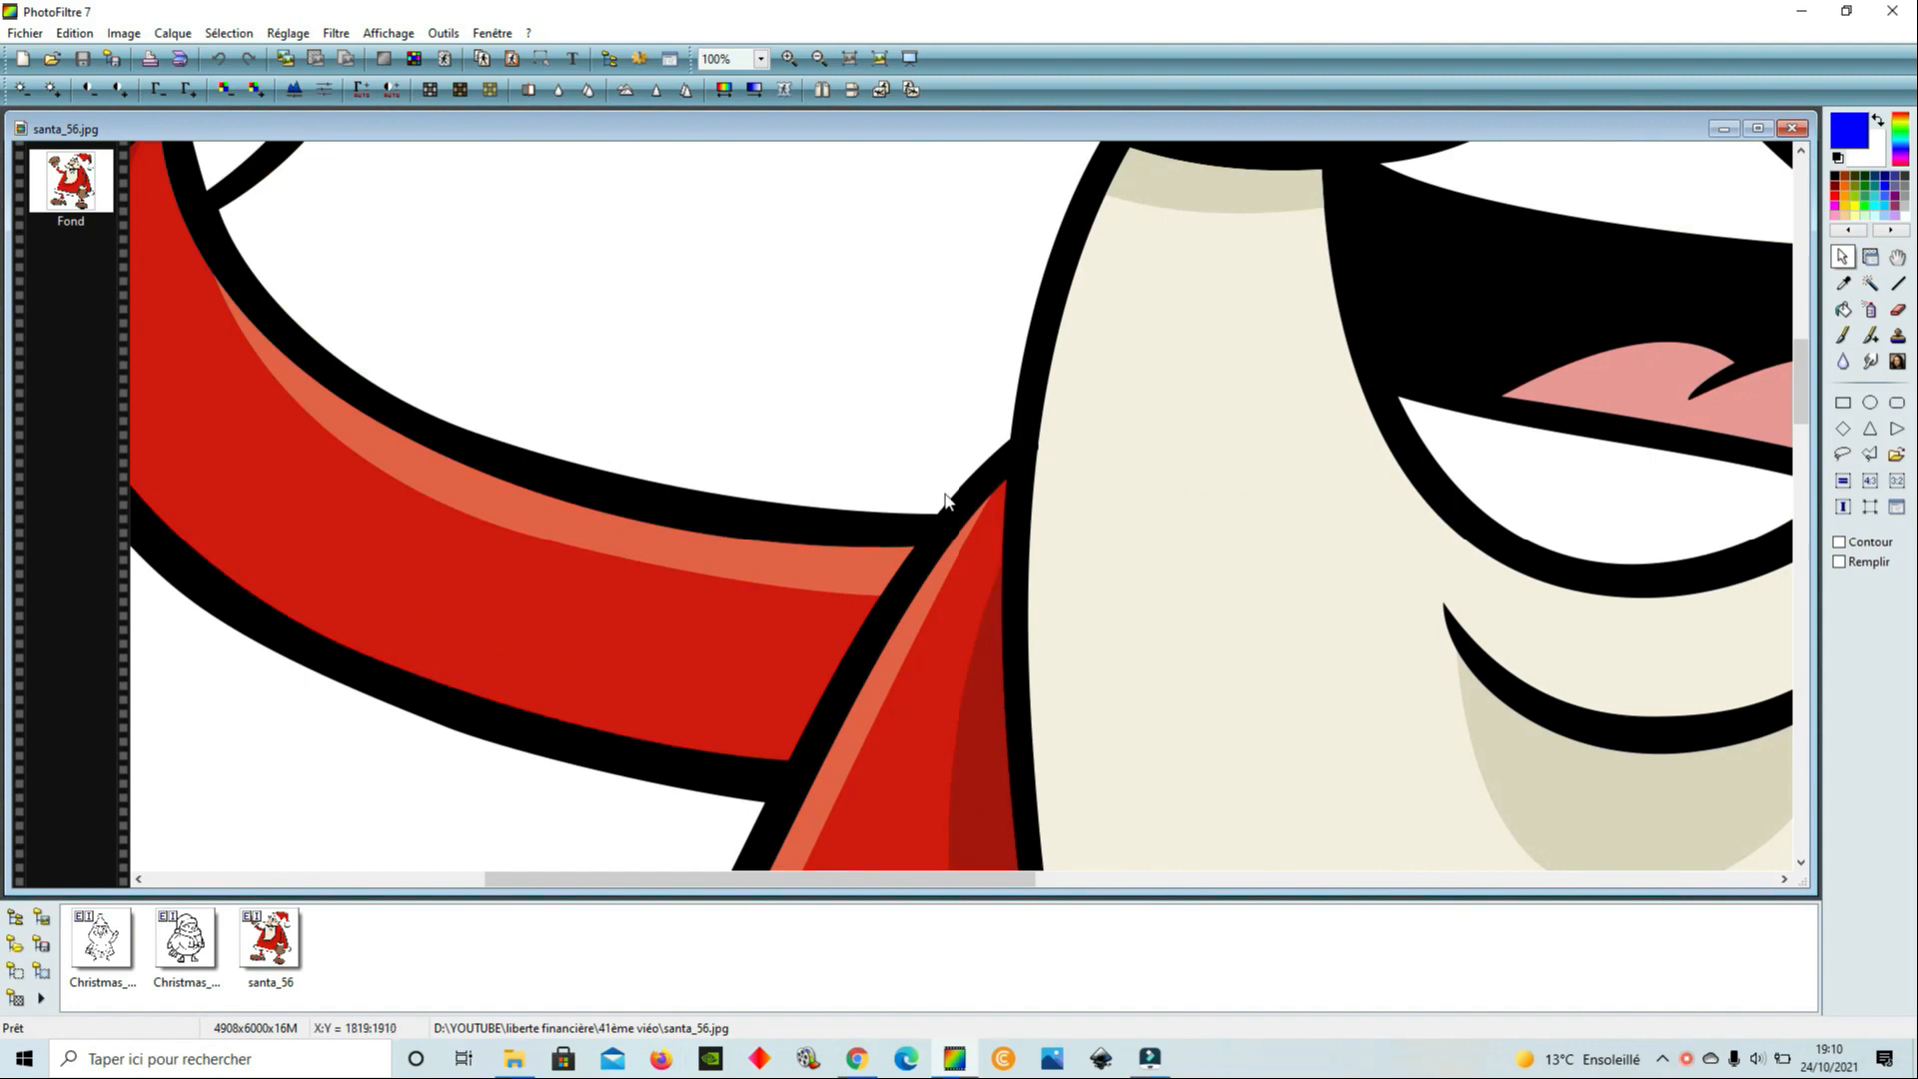
pyautogui.scroll(1, 975, 428)
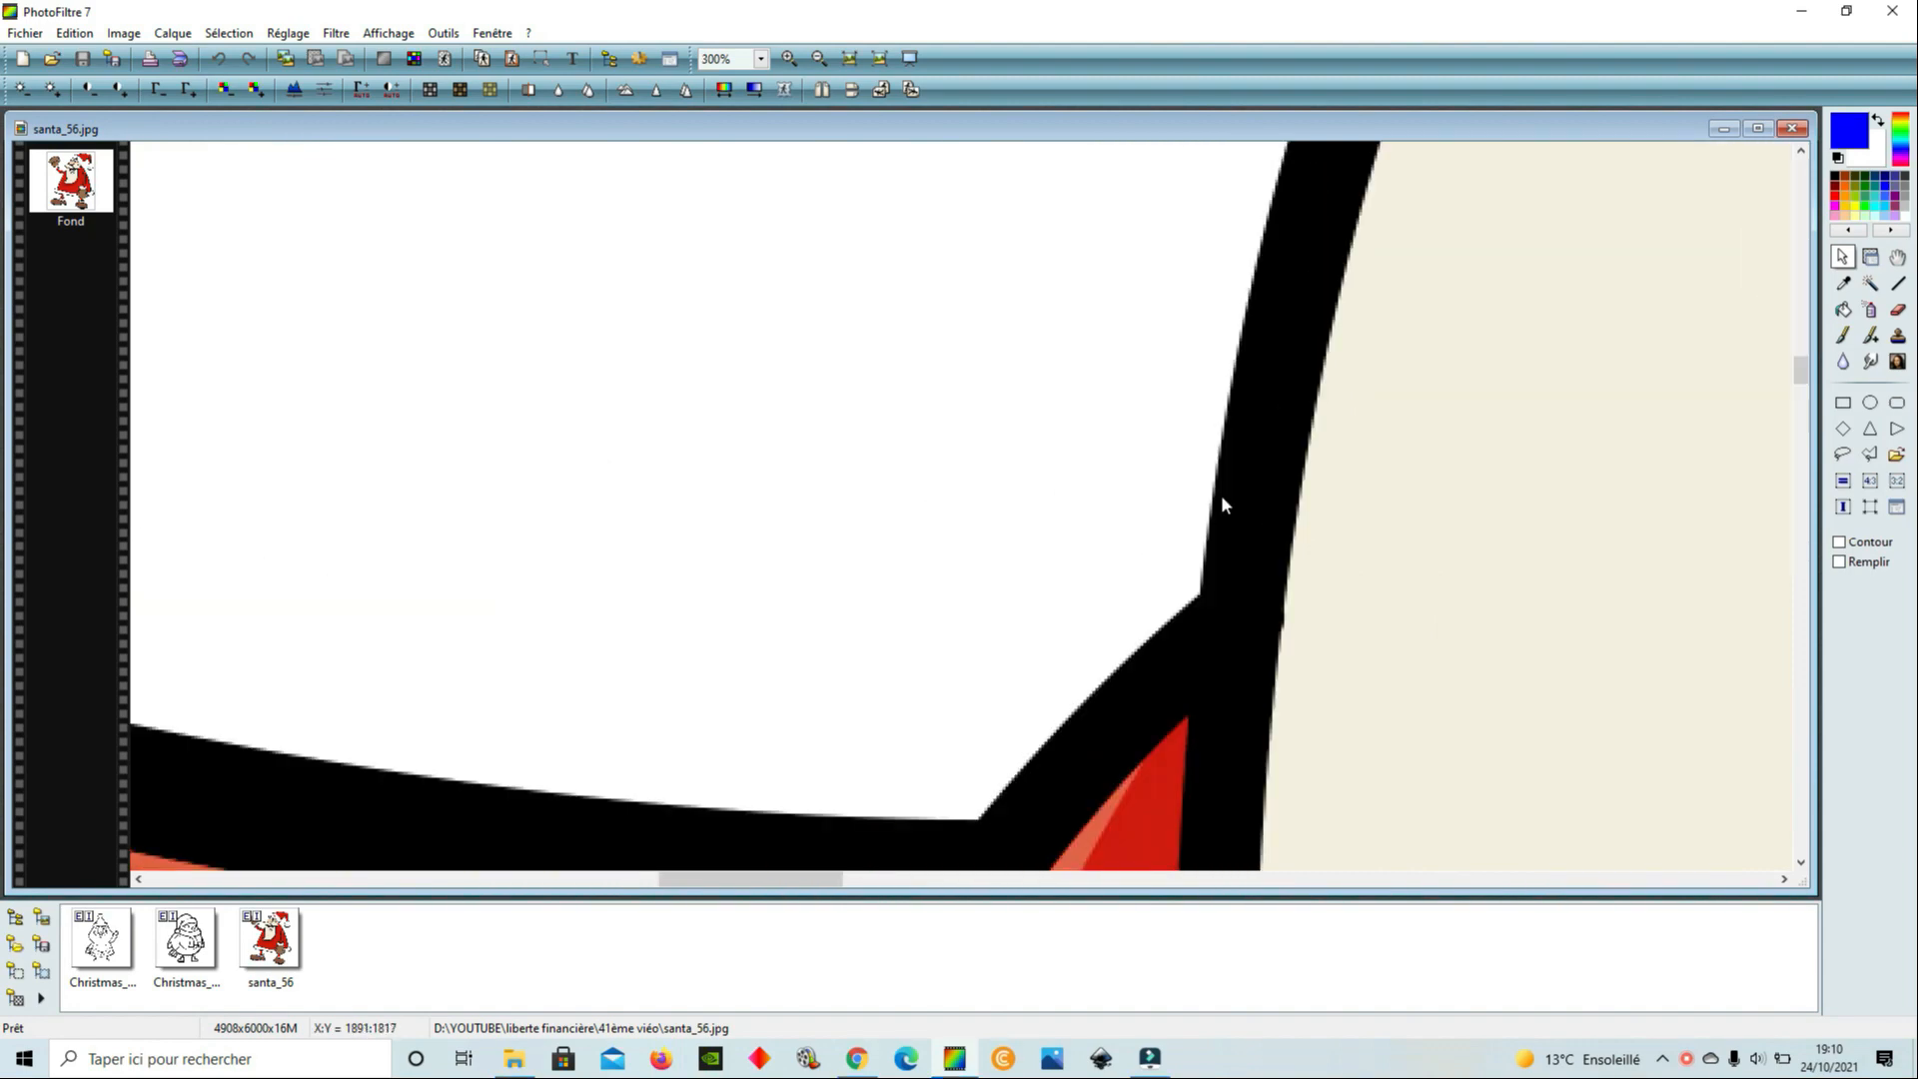
pyautogui.scroll(-1, 1229, 514)
pyautogui.scroll(1, 1108, 465)
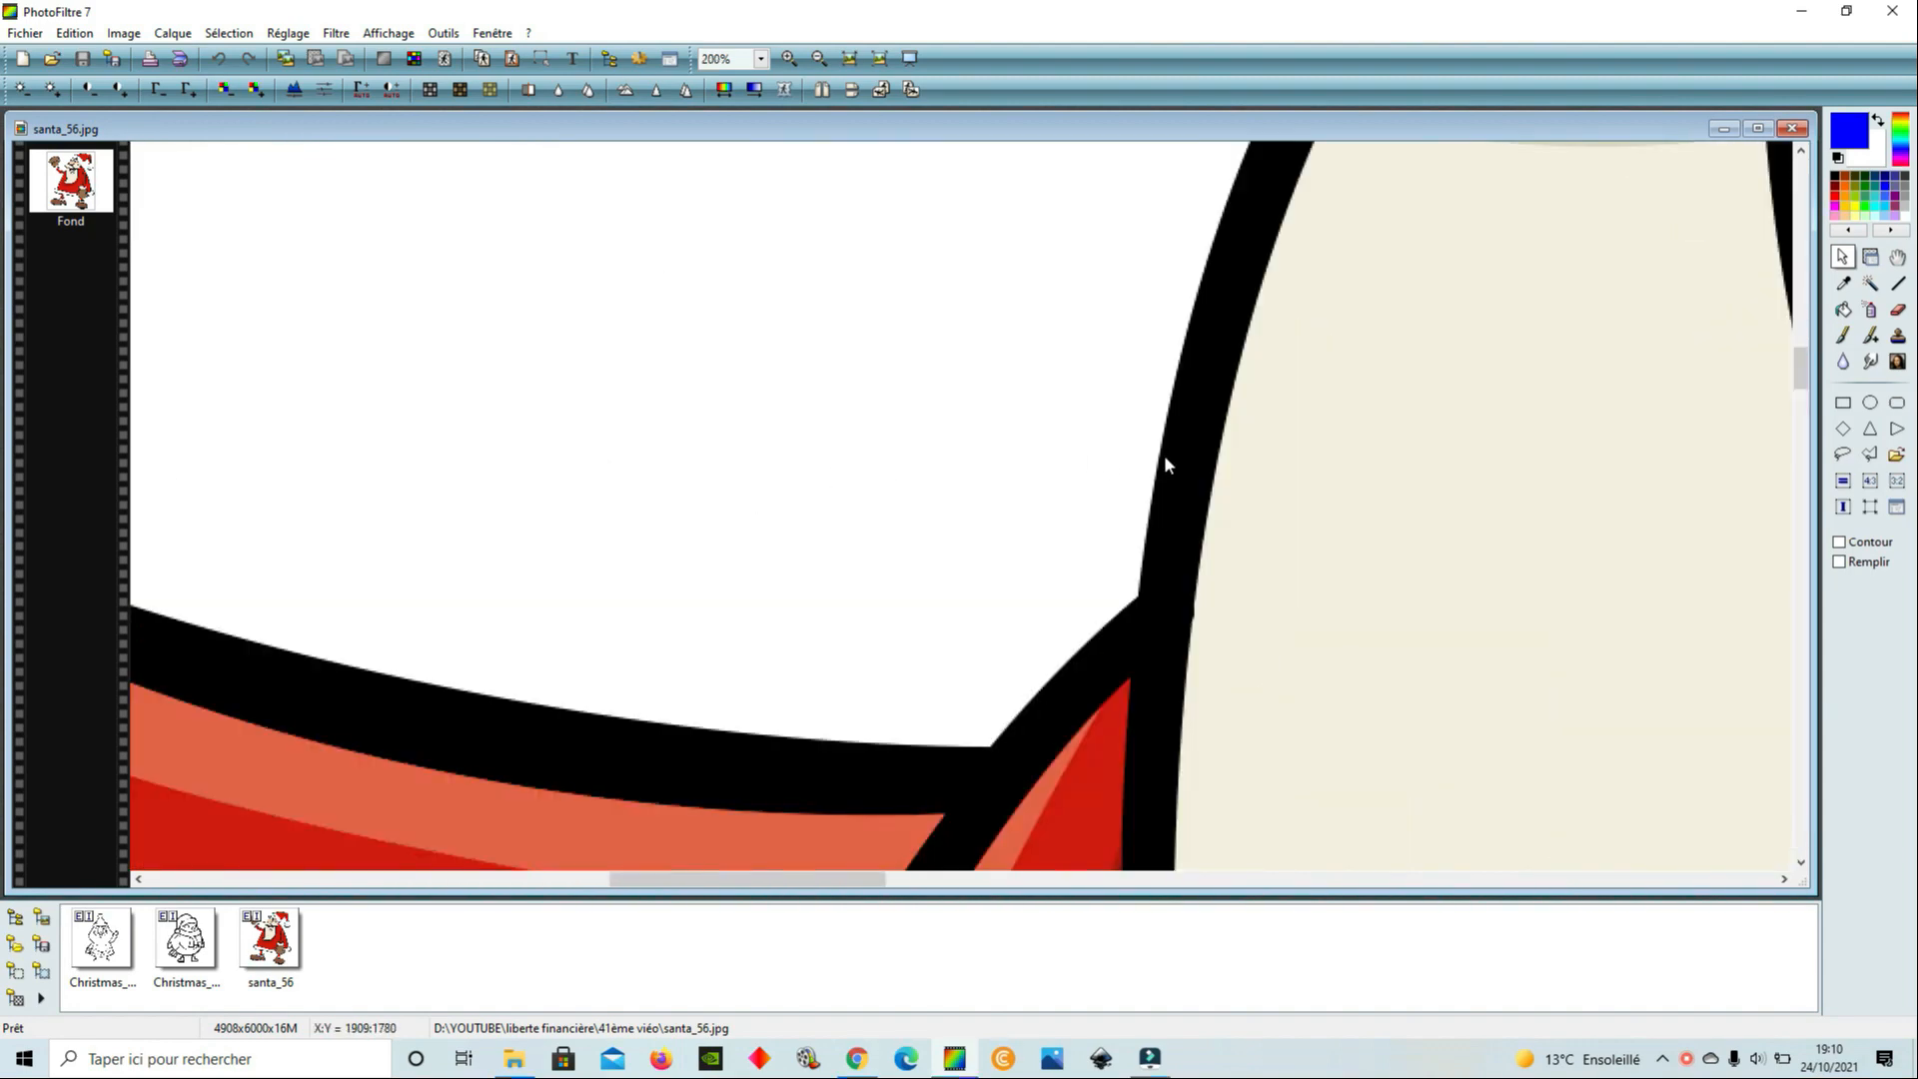
pyautogui.scroll(-1, 1159, 459)
pyautogui.scroll(1, 1024, 475)
pyautogui.scroll(1, 1067, 455)
pyautogui.scroll(1, 906, 446)
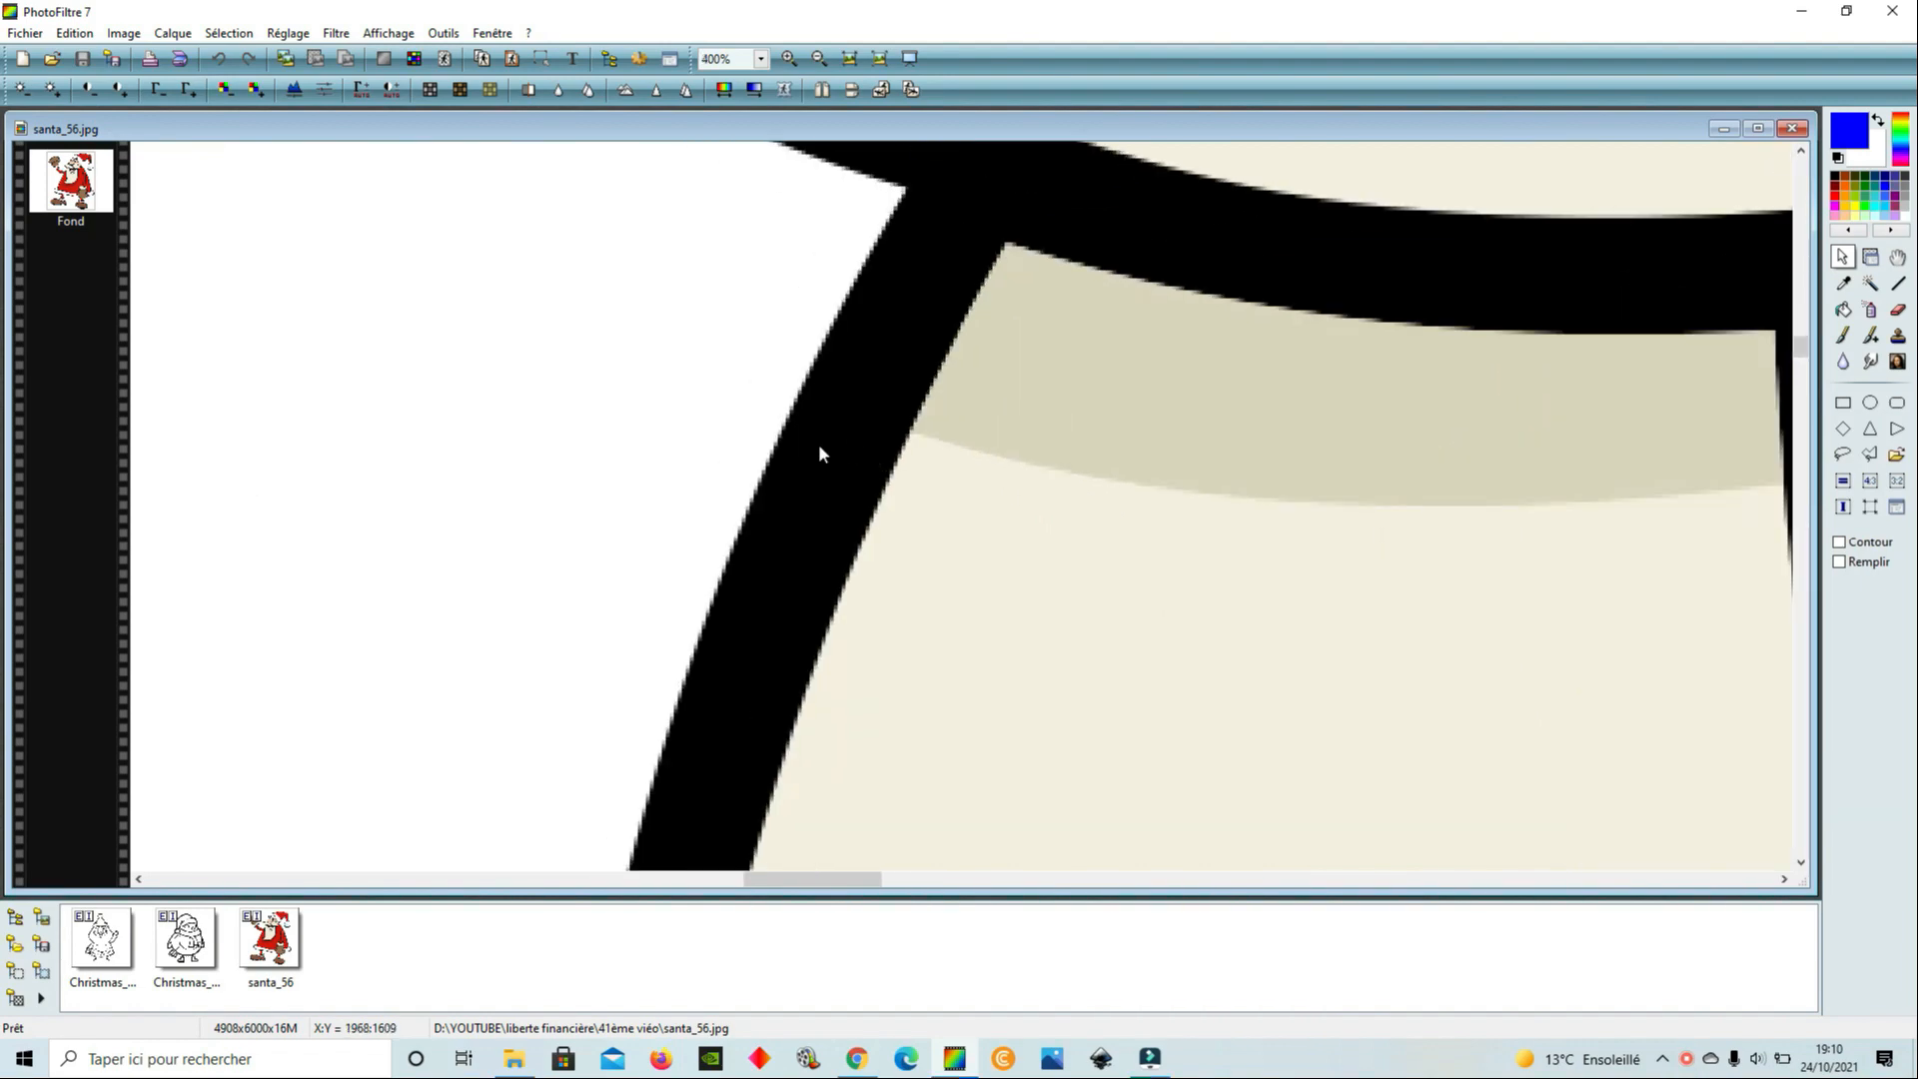
pyautogui.scroll(-2, 844, 400)
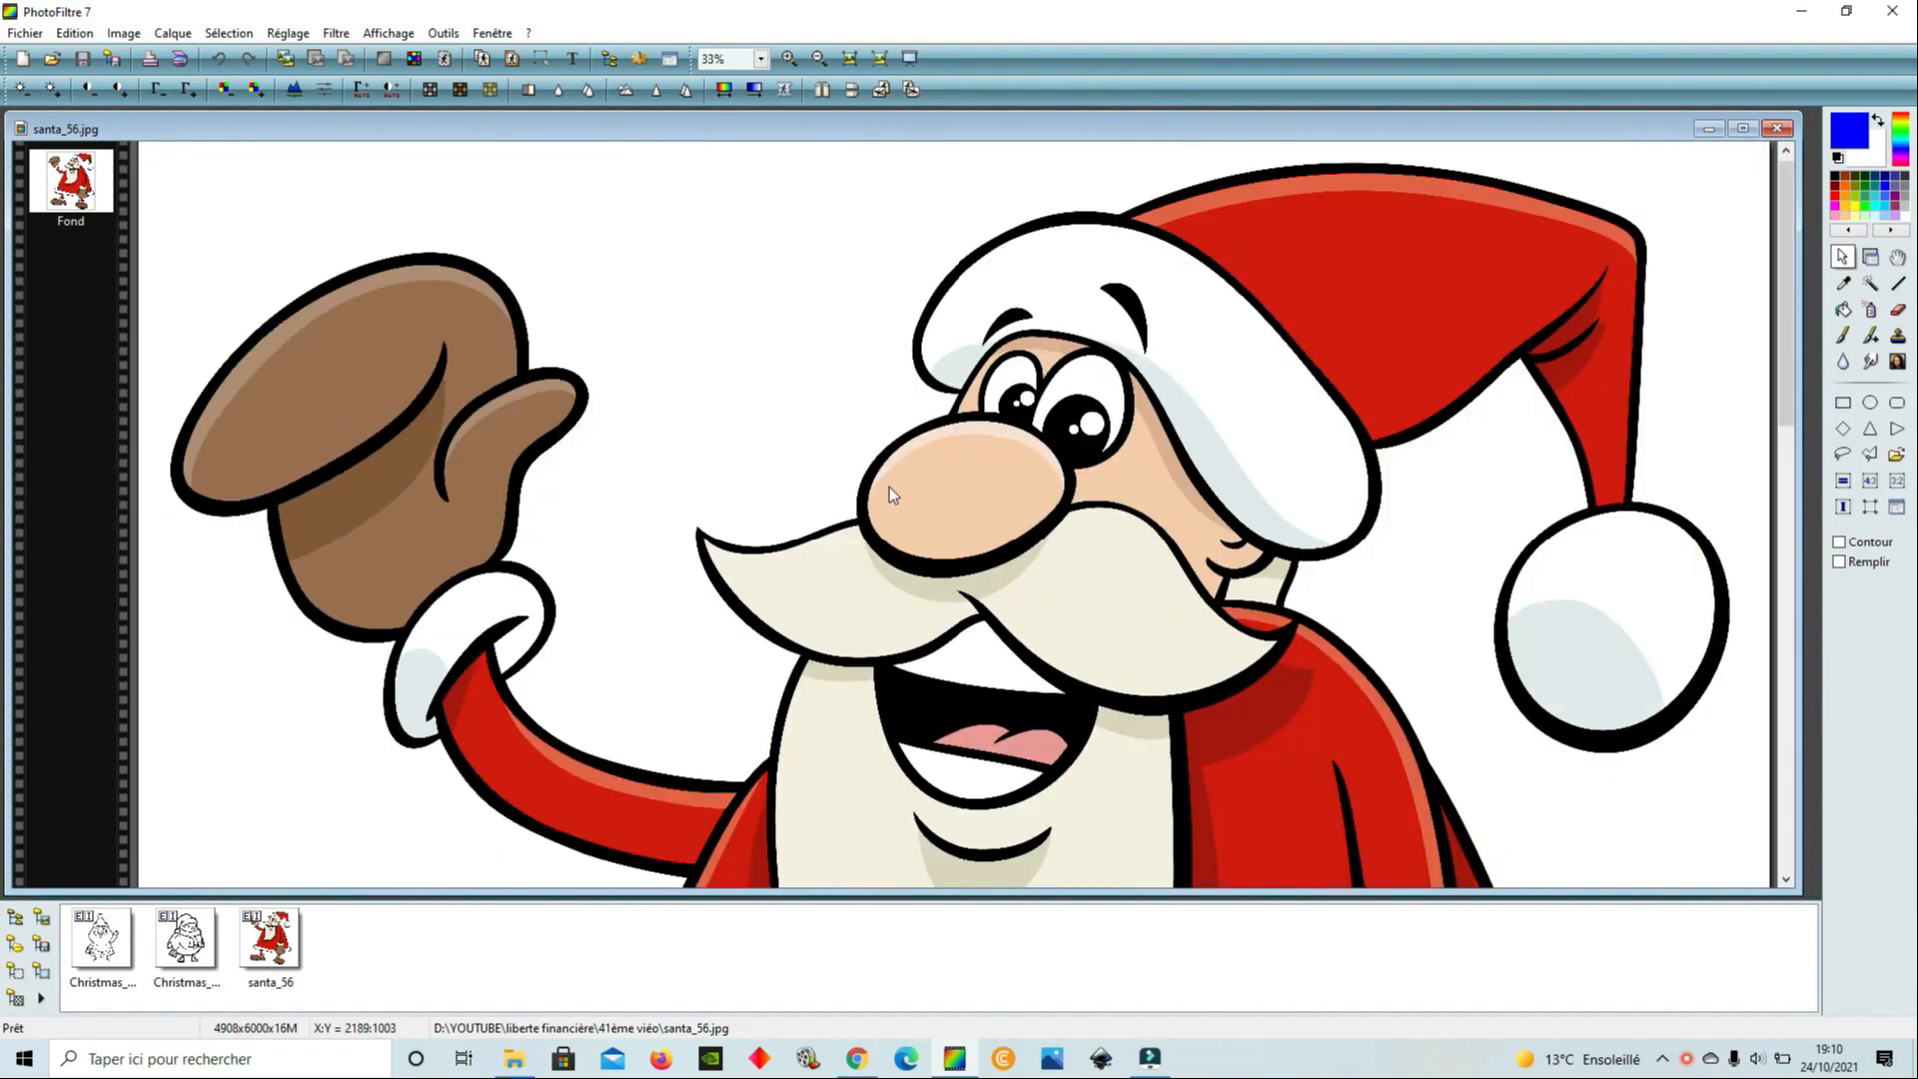
pyautogui.scroll(-3, 889, 487)
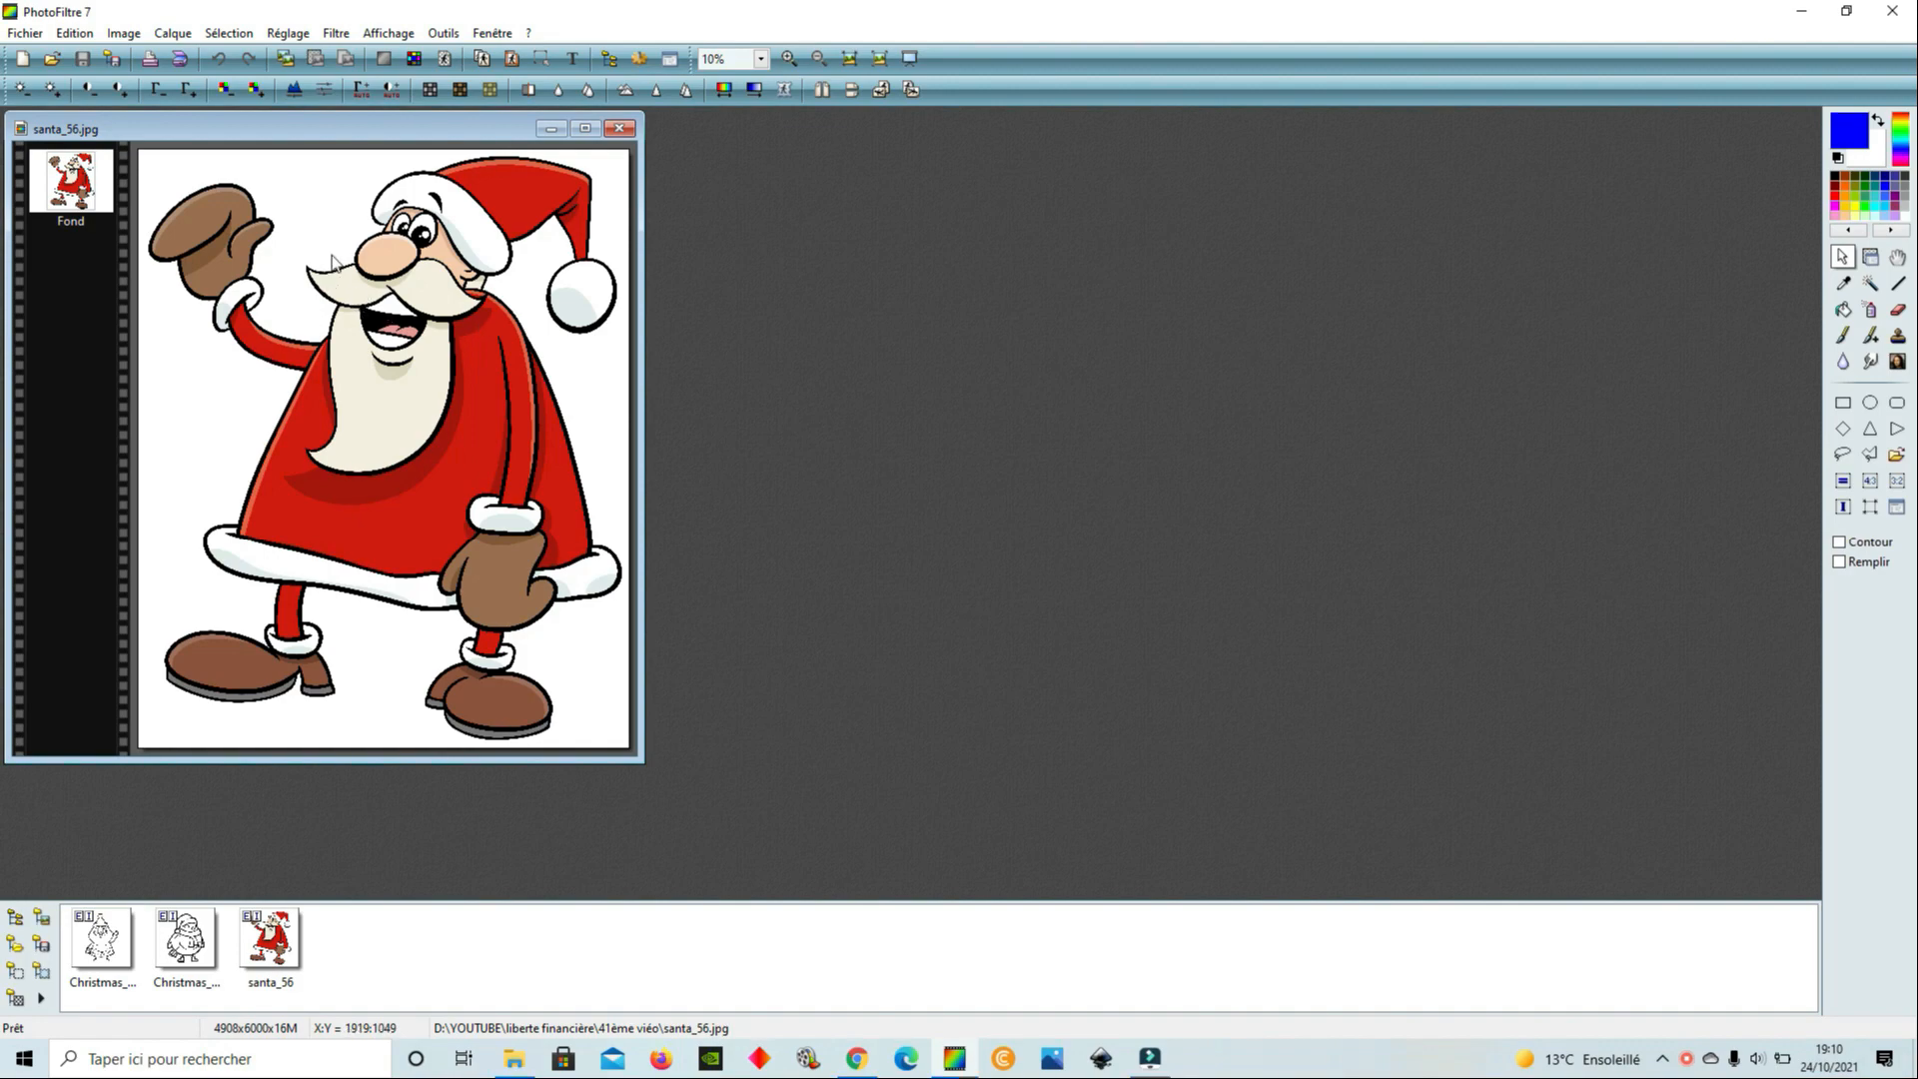
pyautogui.scroll(3, 309, 226)
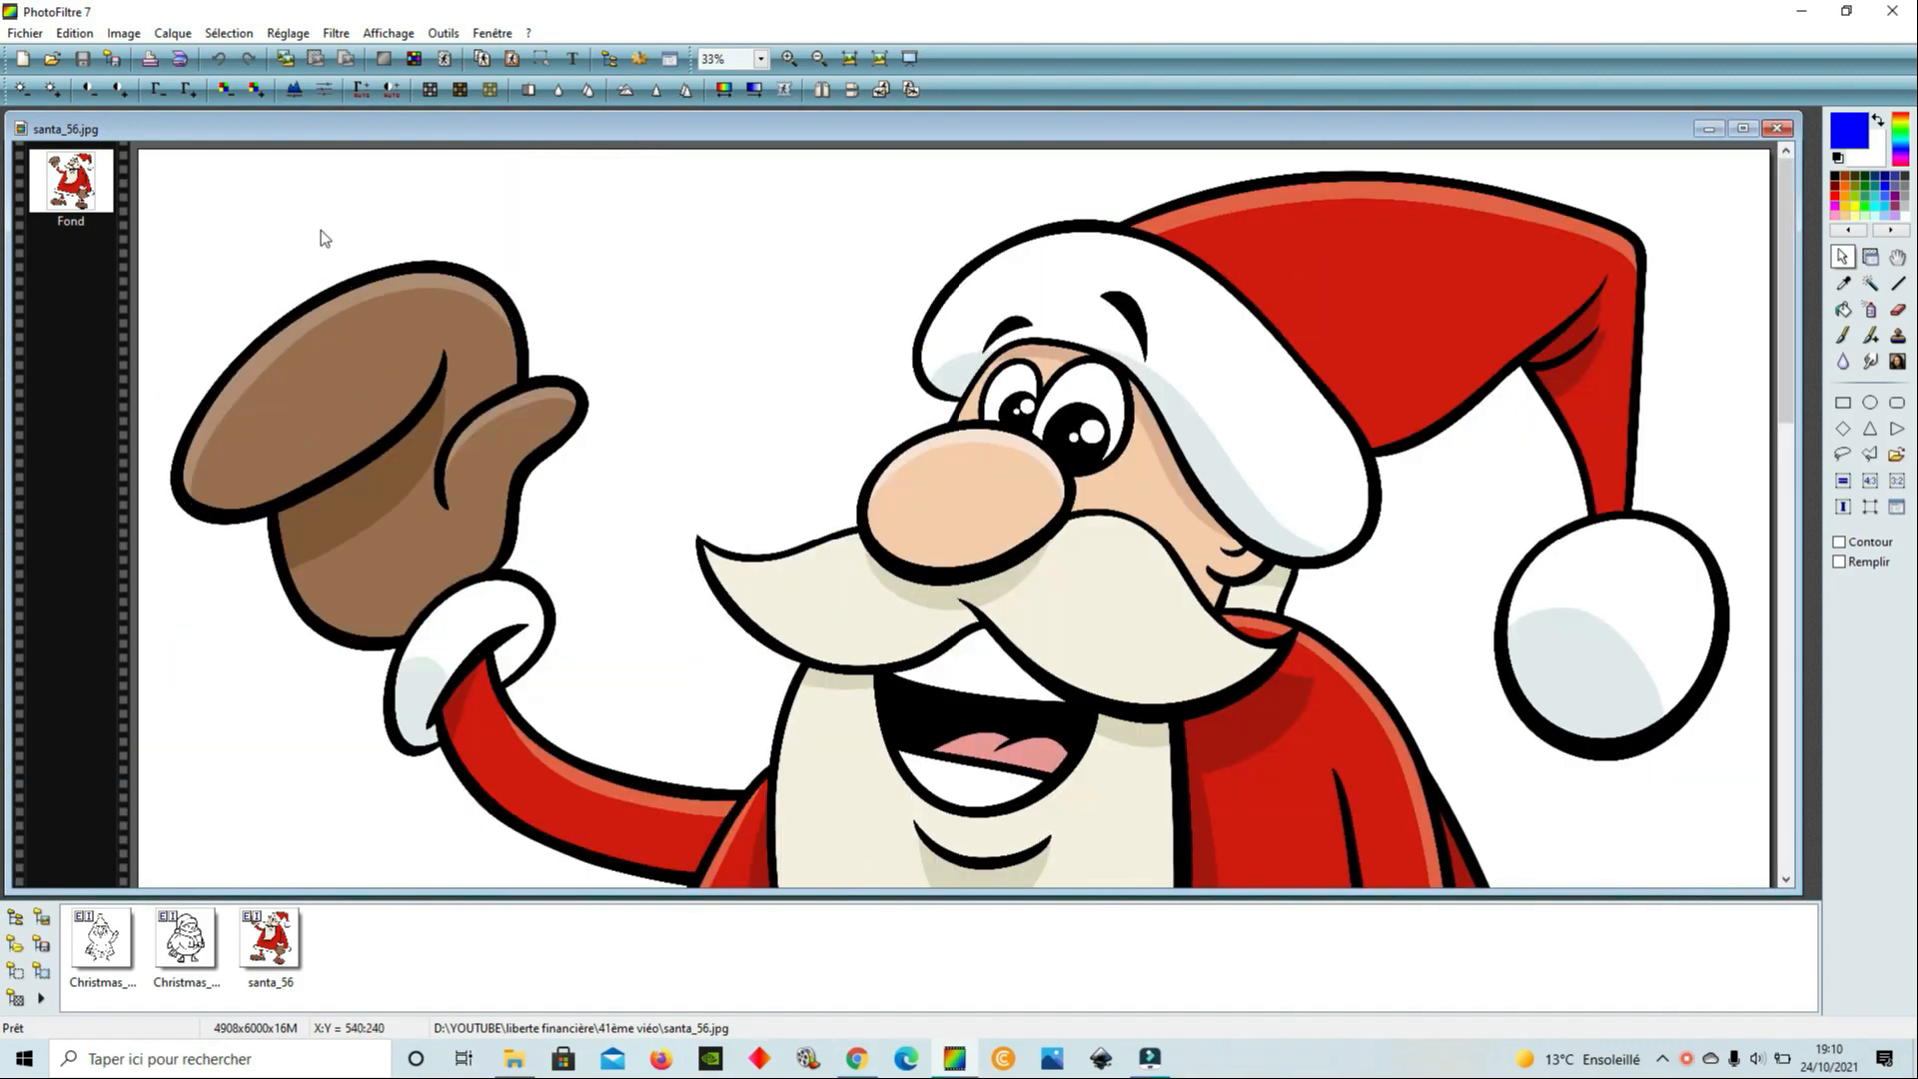
pyautogui.scroll(2, 336, 245)
pyautogui.scroll(-4, 336, 246)
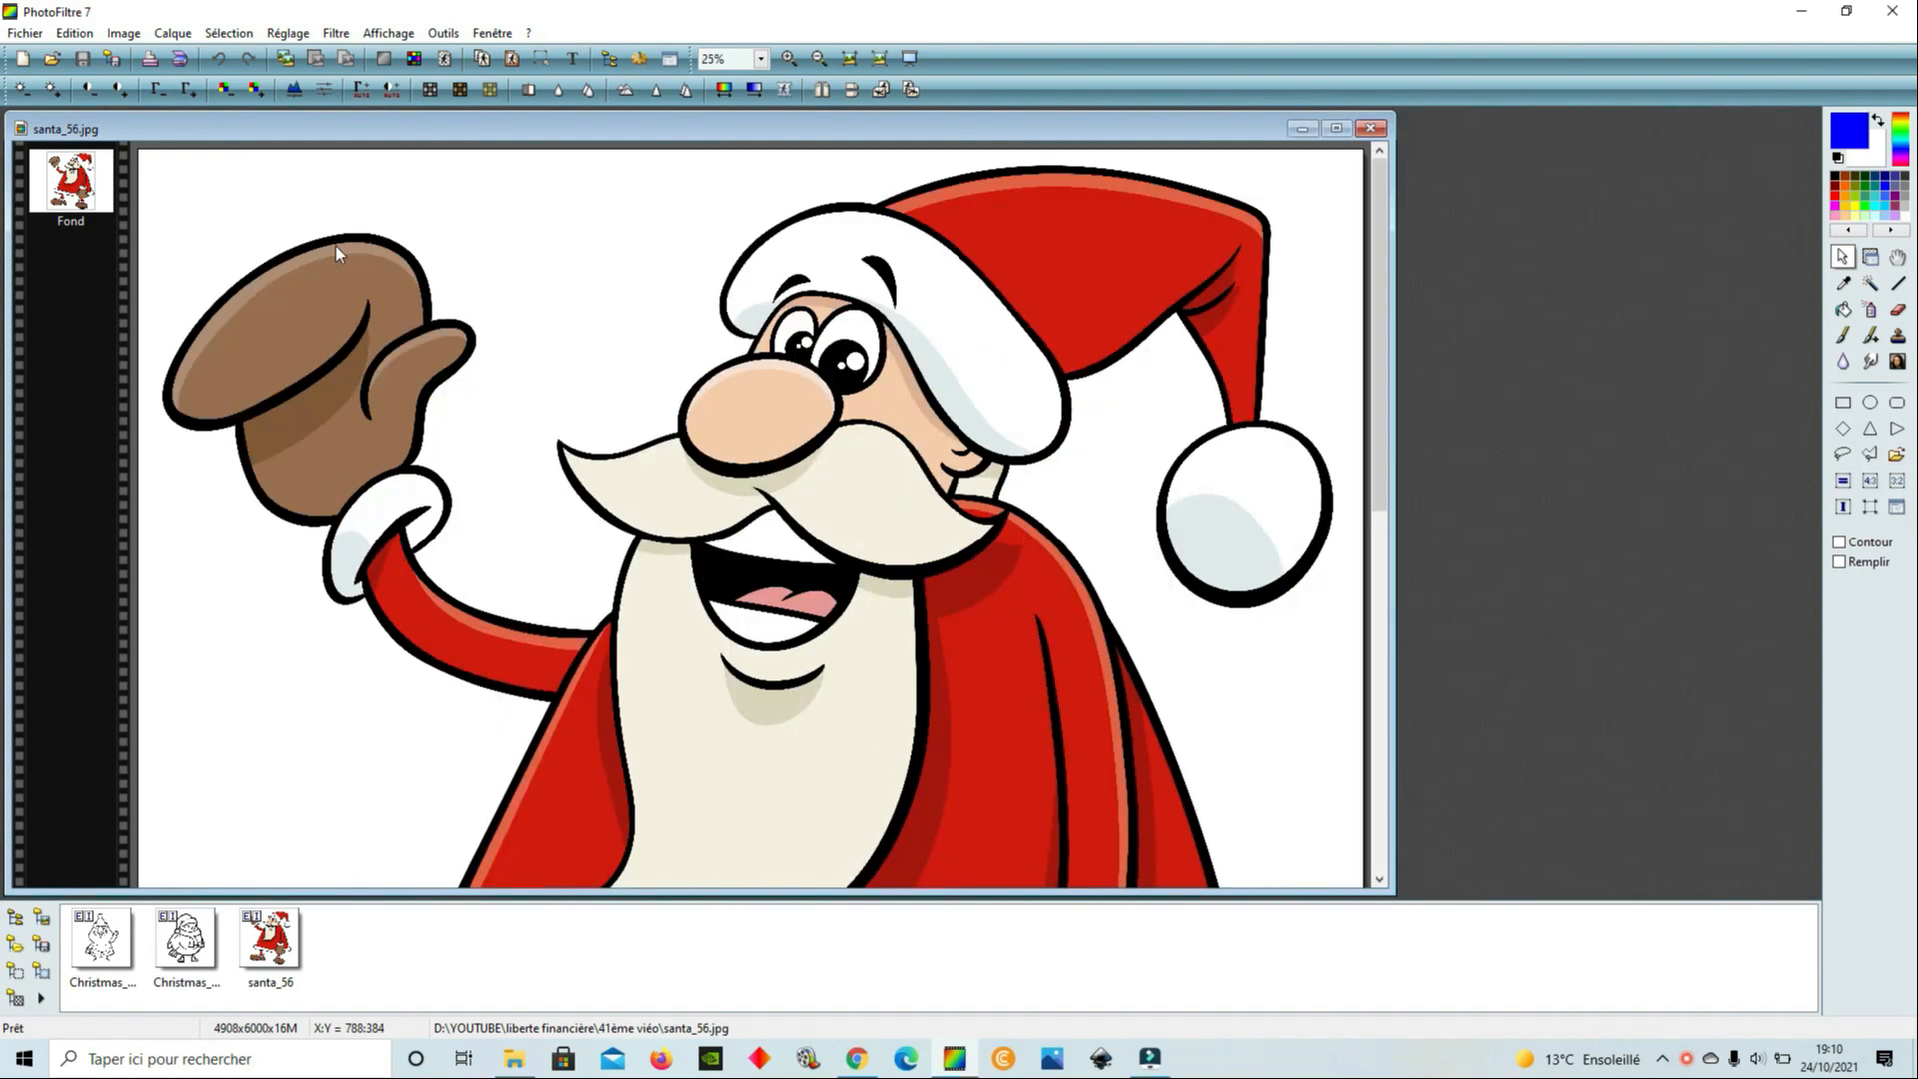
pyautogui.scroll(1, 335, 244)
pyautogui.scroll(-1, 336, 244)
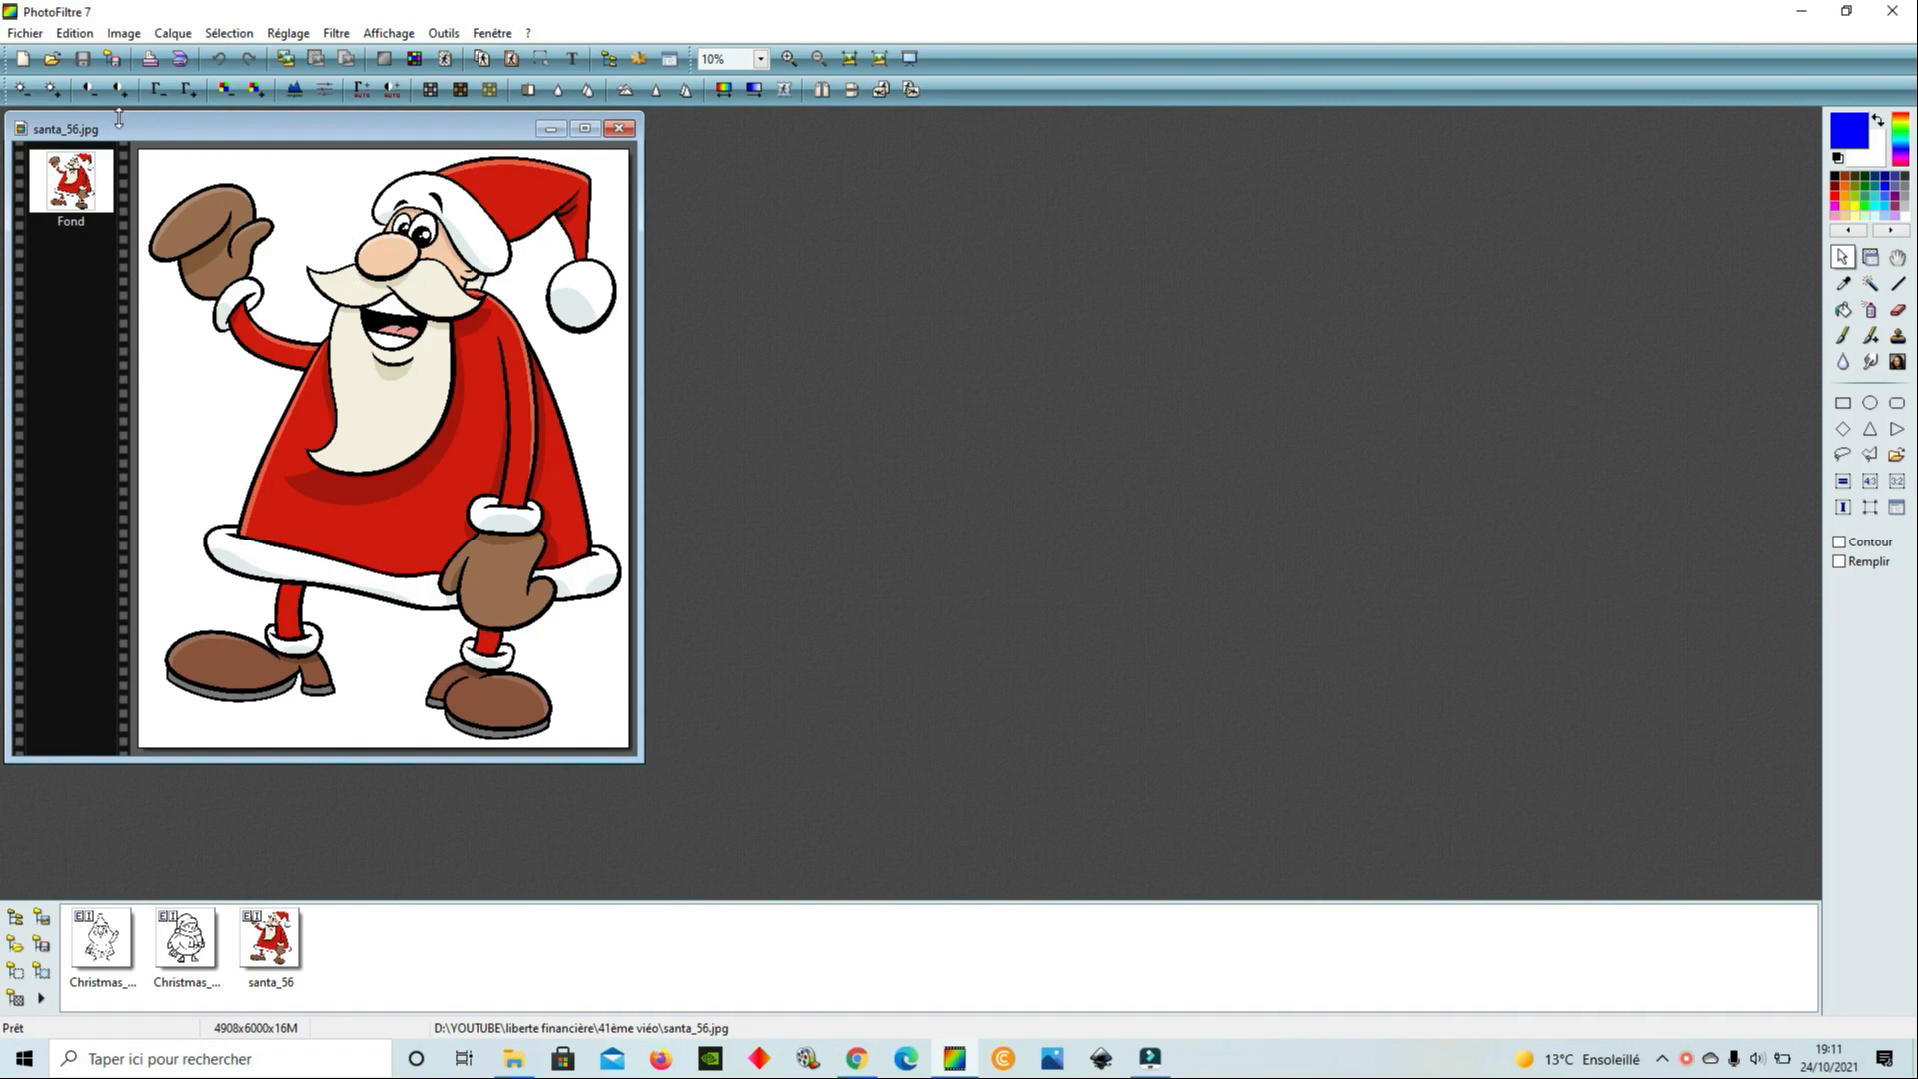
# Make the brown of Santa's mittens and boots transparent, sampling the raised mitten's colour with a tolerance of 30
pyautogui.click(136, 36)
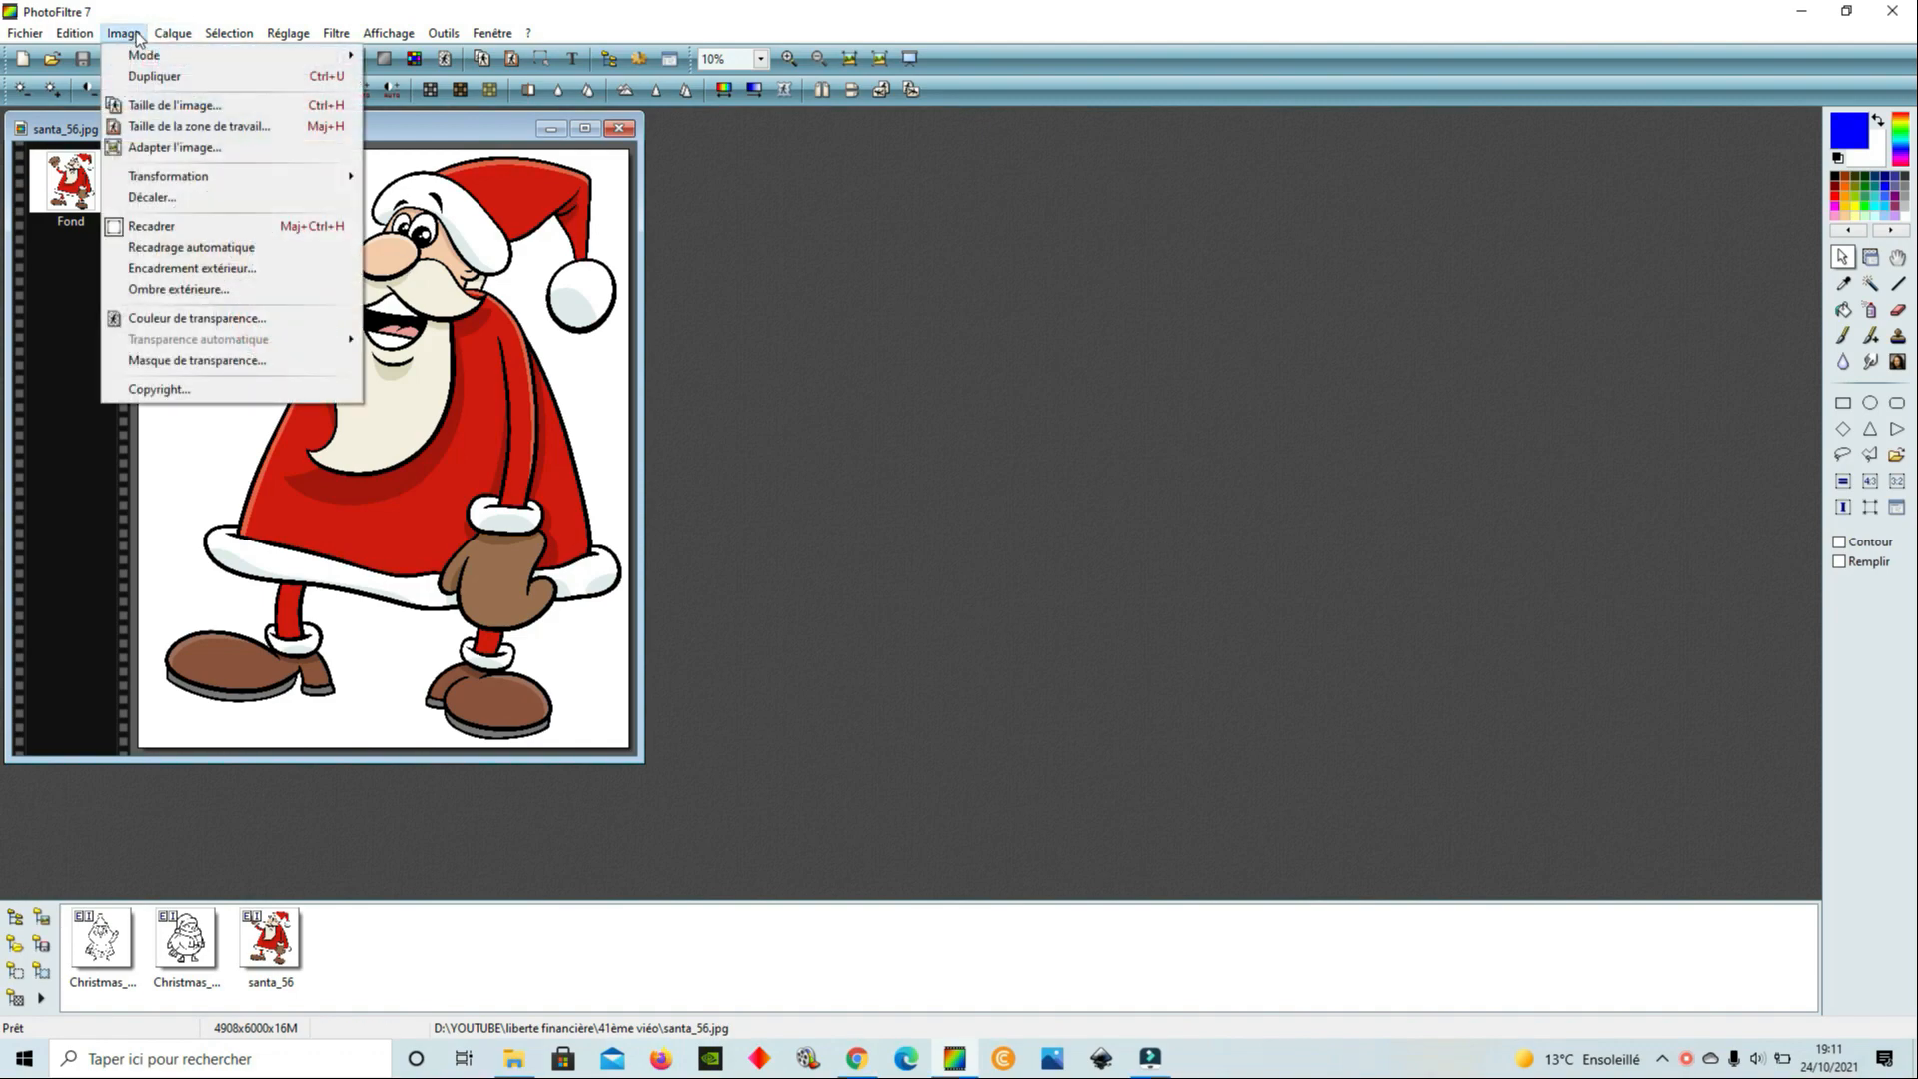
pyautogui.click(168, 317)
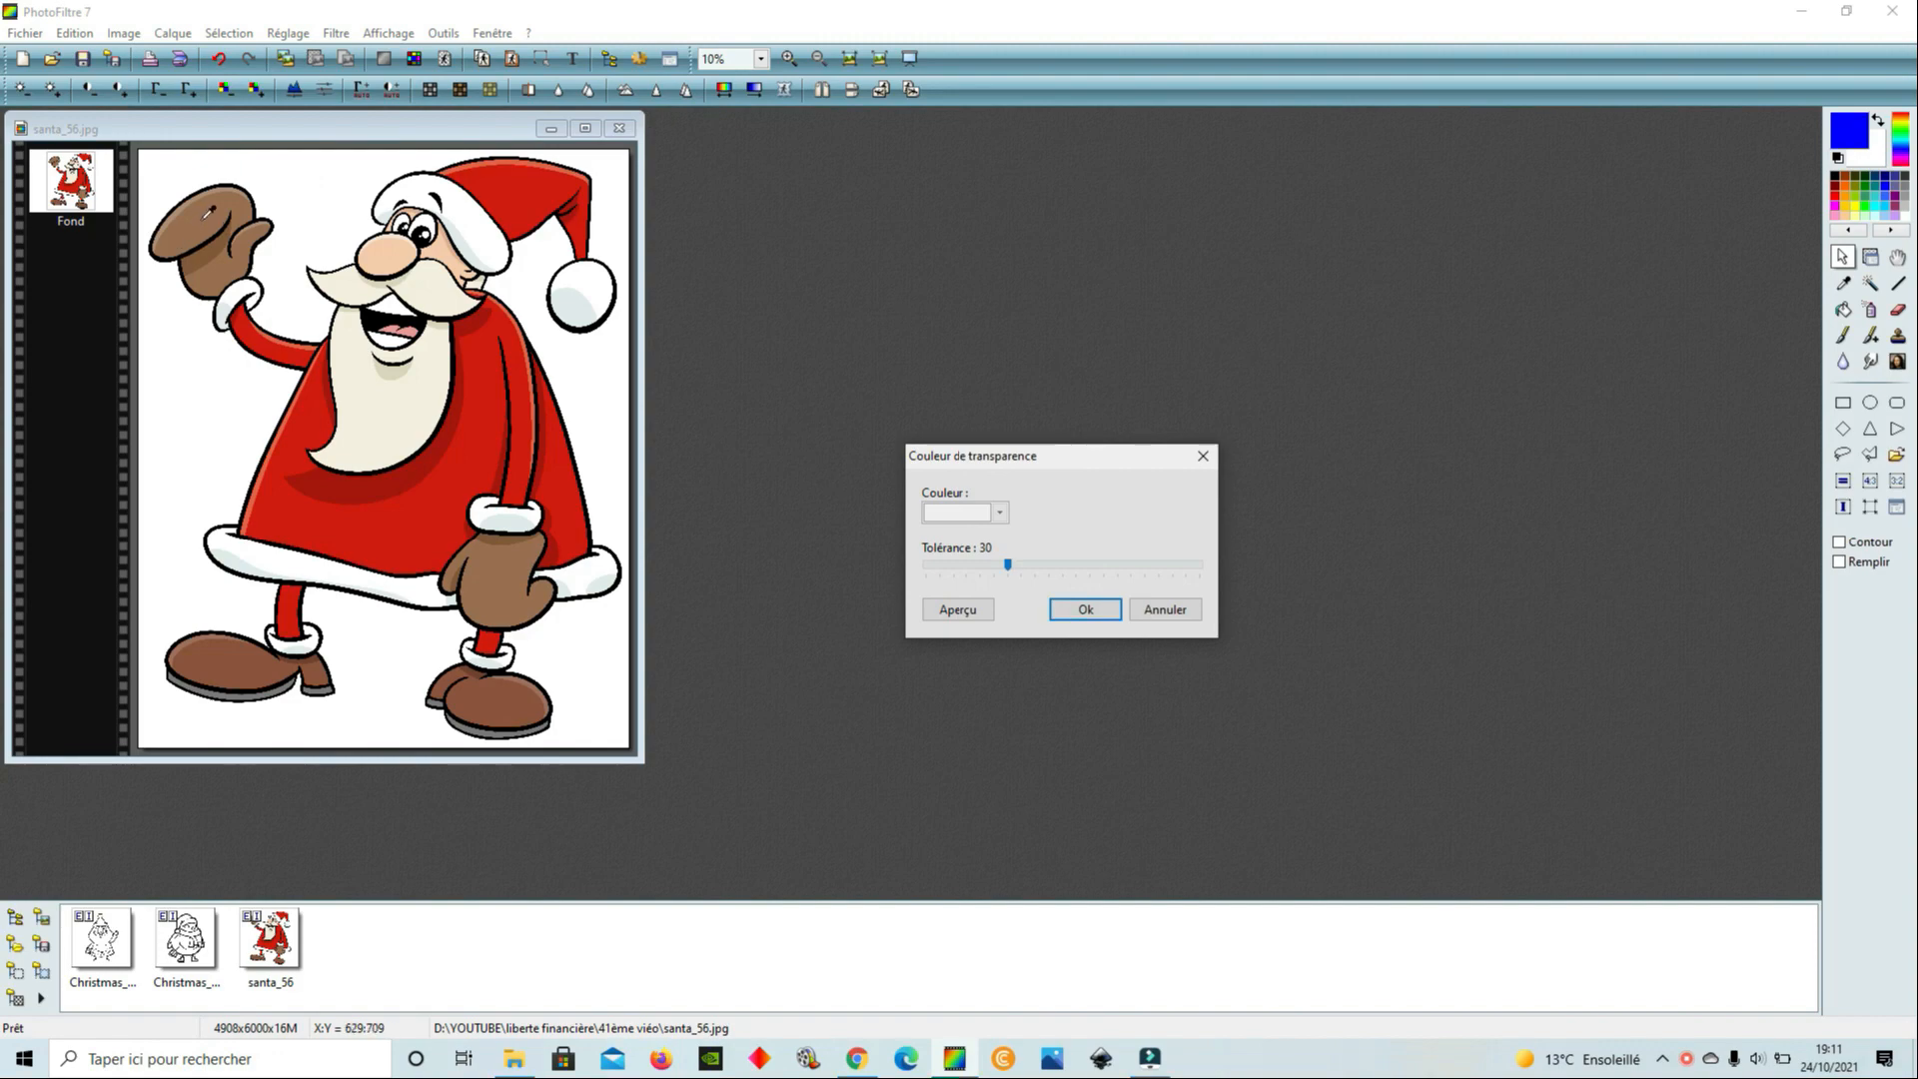
pyautogui.click(203, 218)
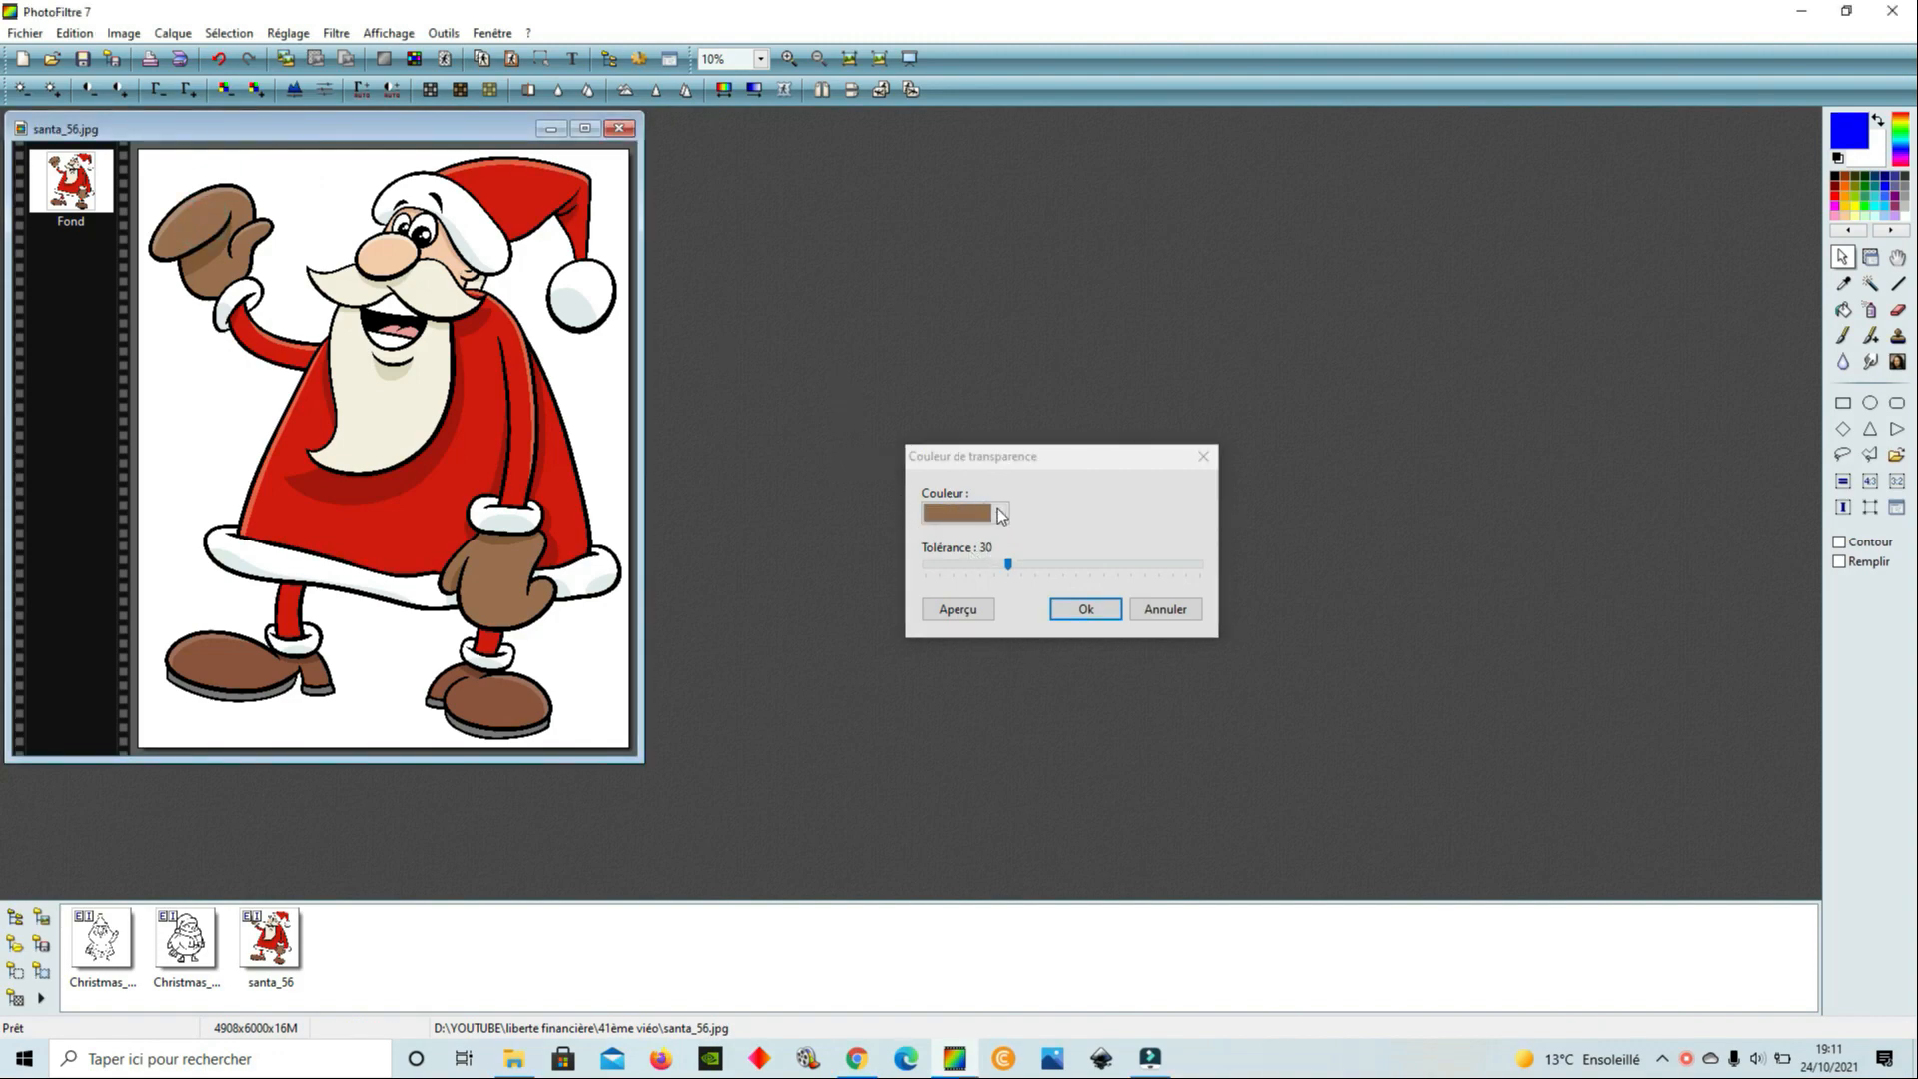
pyautogui.click(1091, 610)
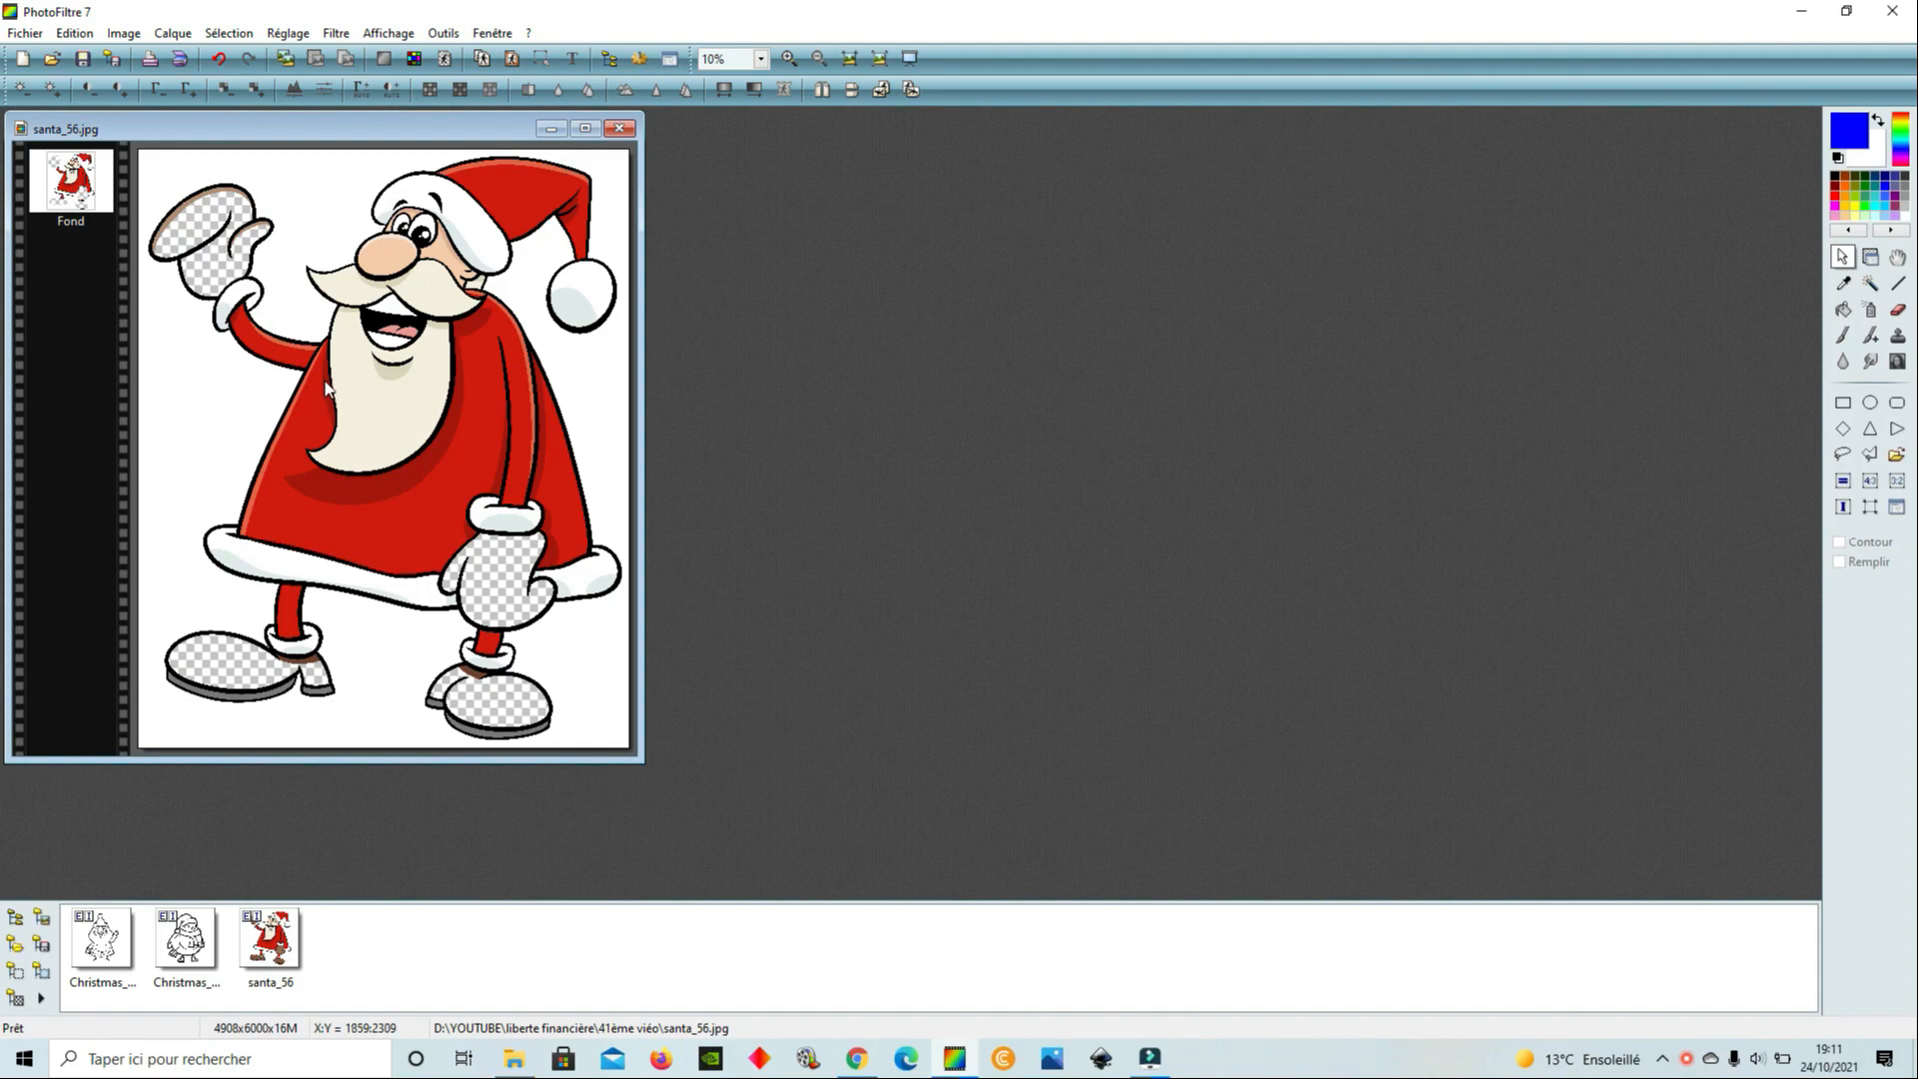
# Make the image's white areas and the bright red of Santa's suit transparent, combining with the existing transparency at tolerance 30
pyautogui.click(124, 33)
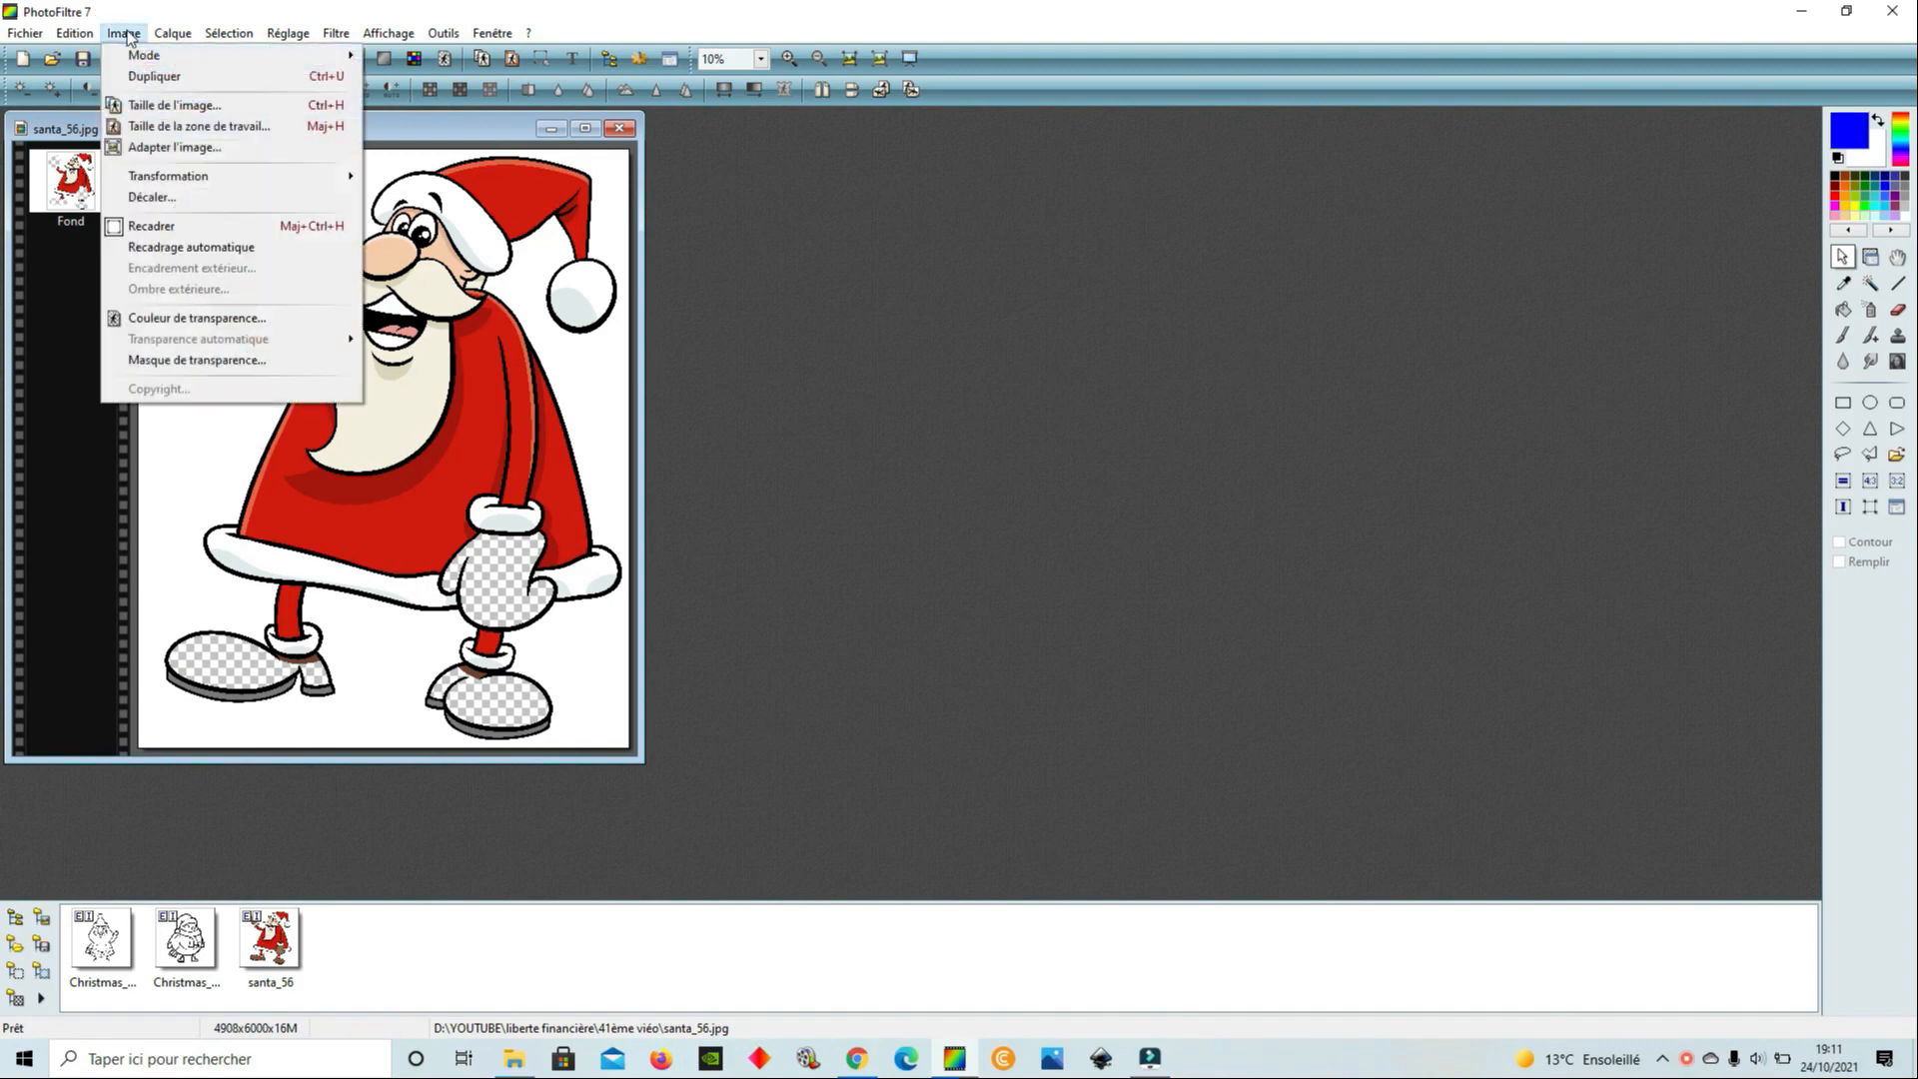
pyautogui.click(170, 313)
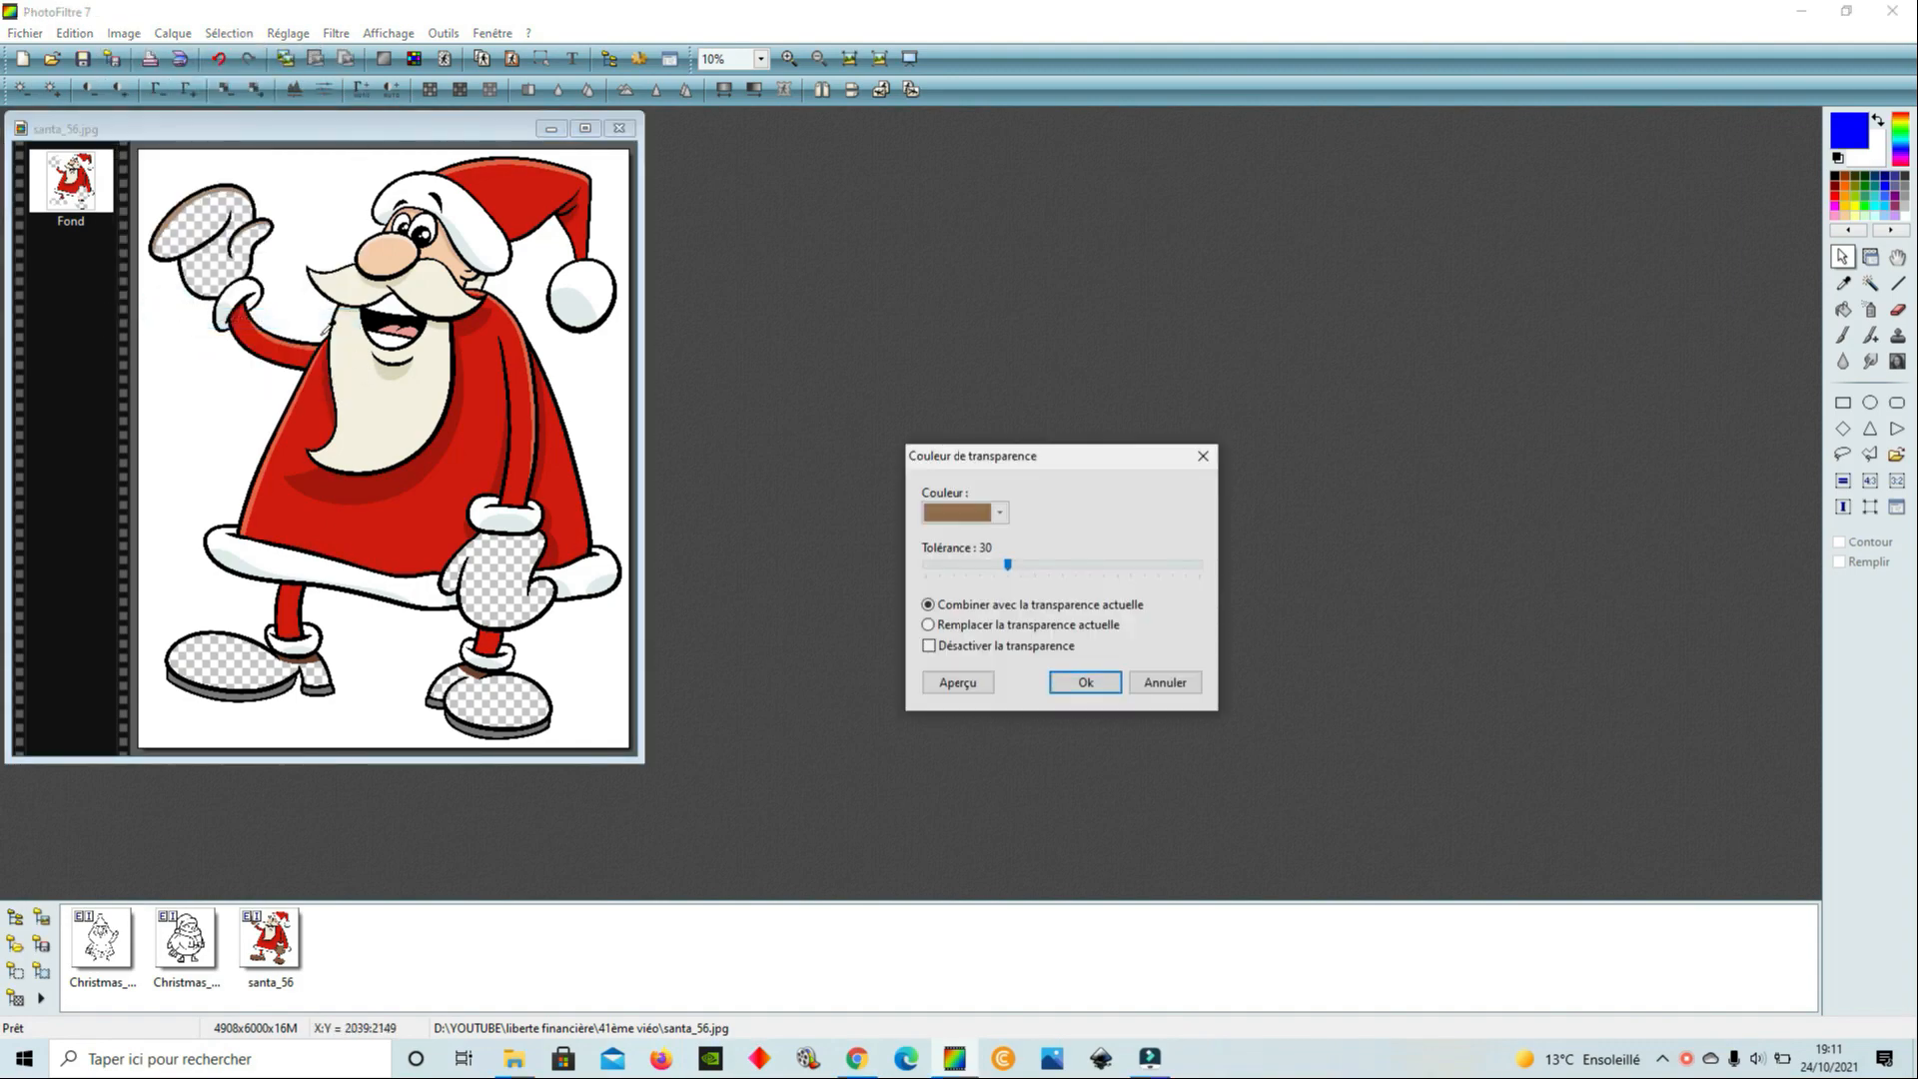
pyautogui.click(308, 198)
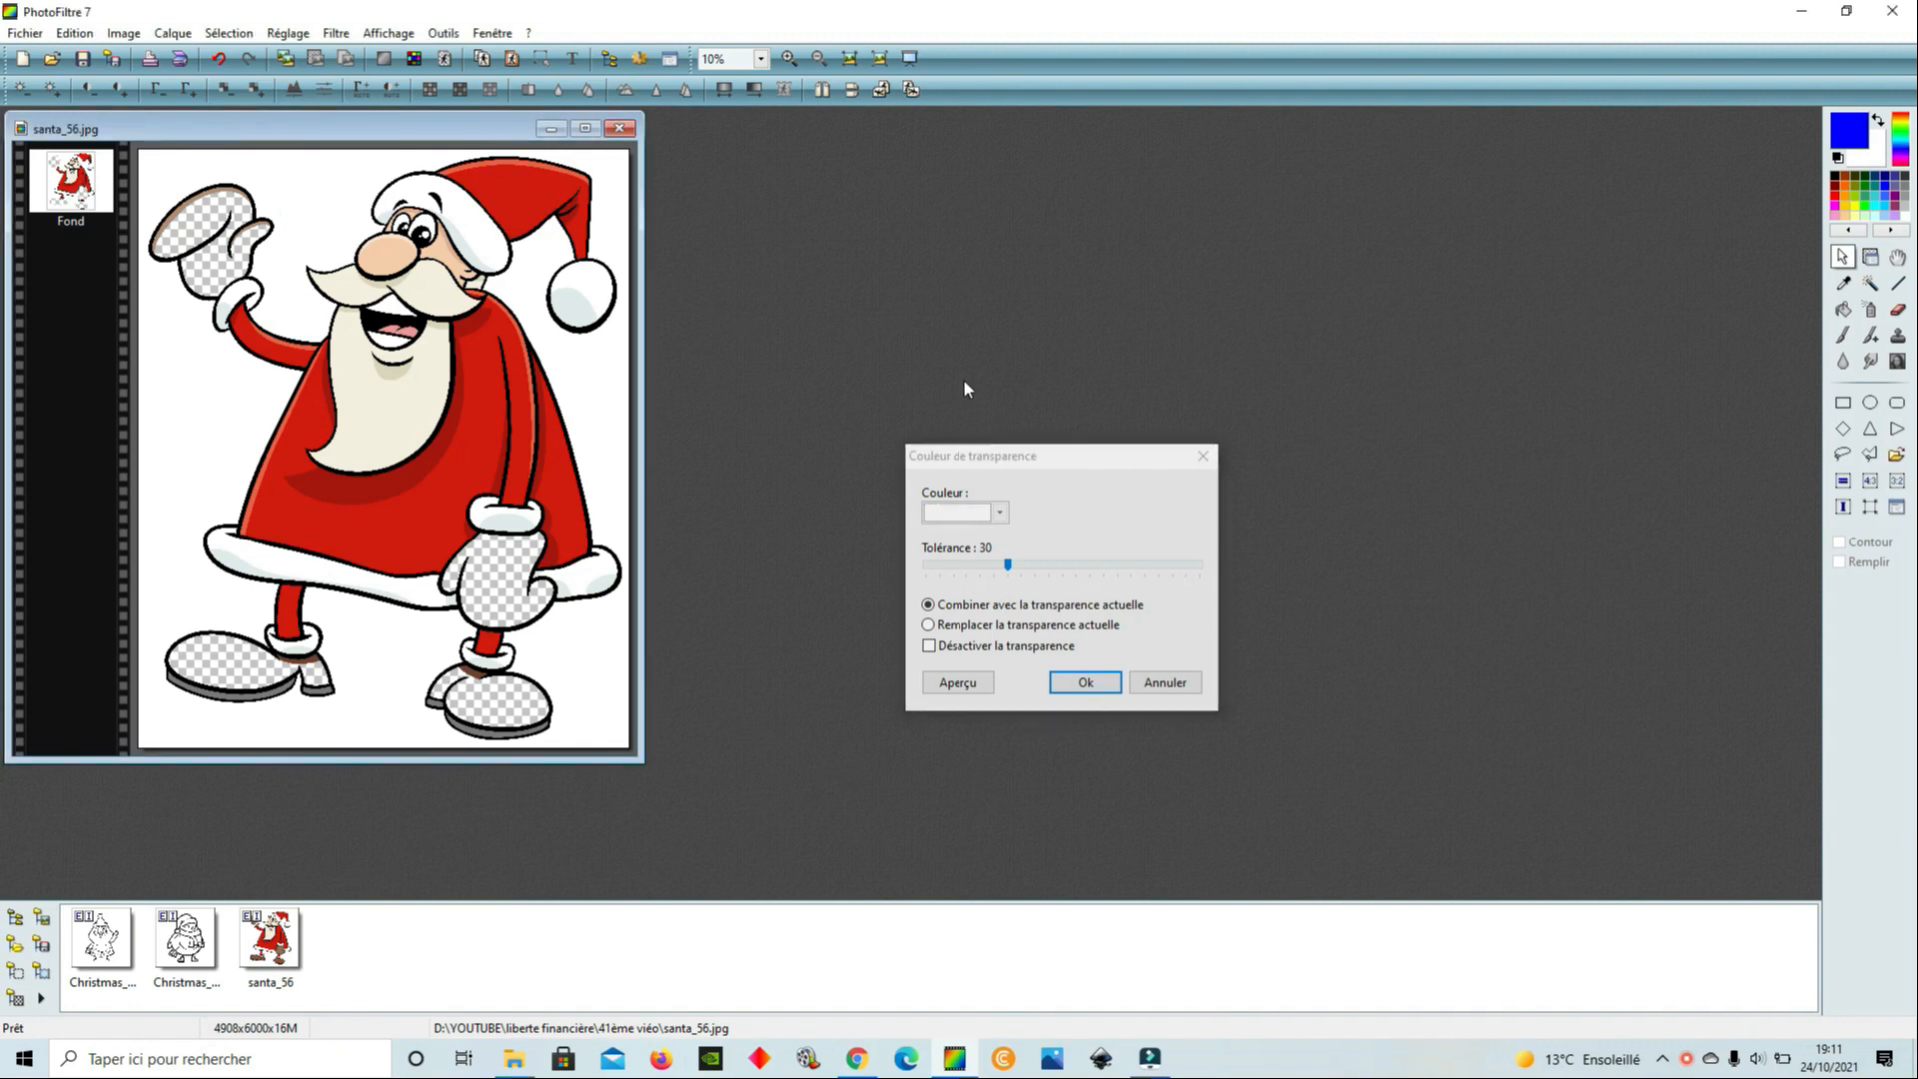
pyautogui.click(1085, 683)
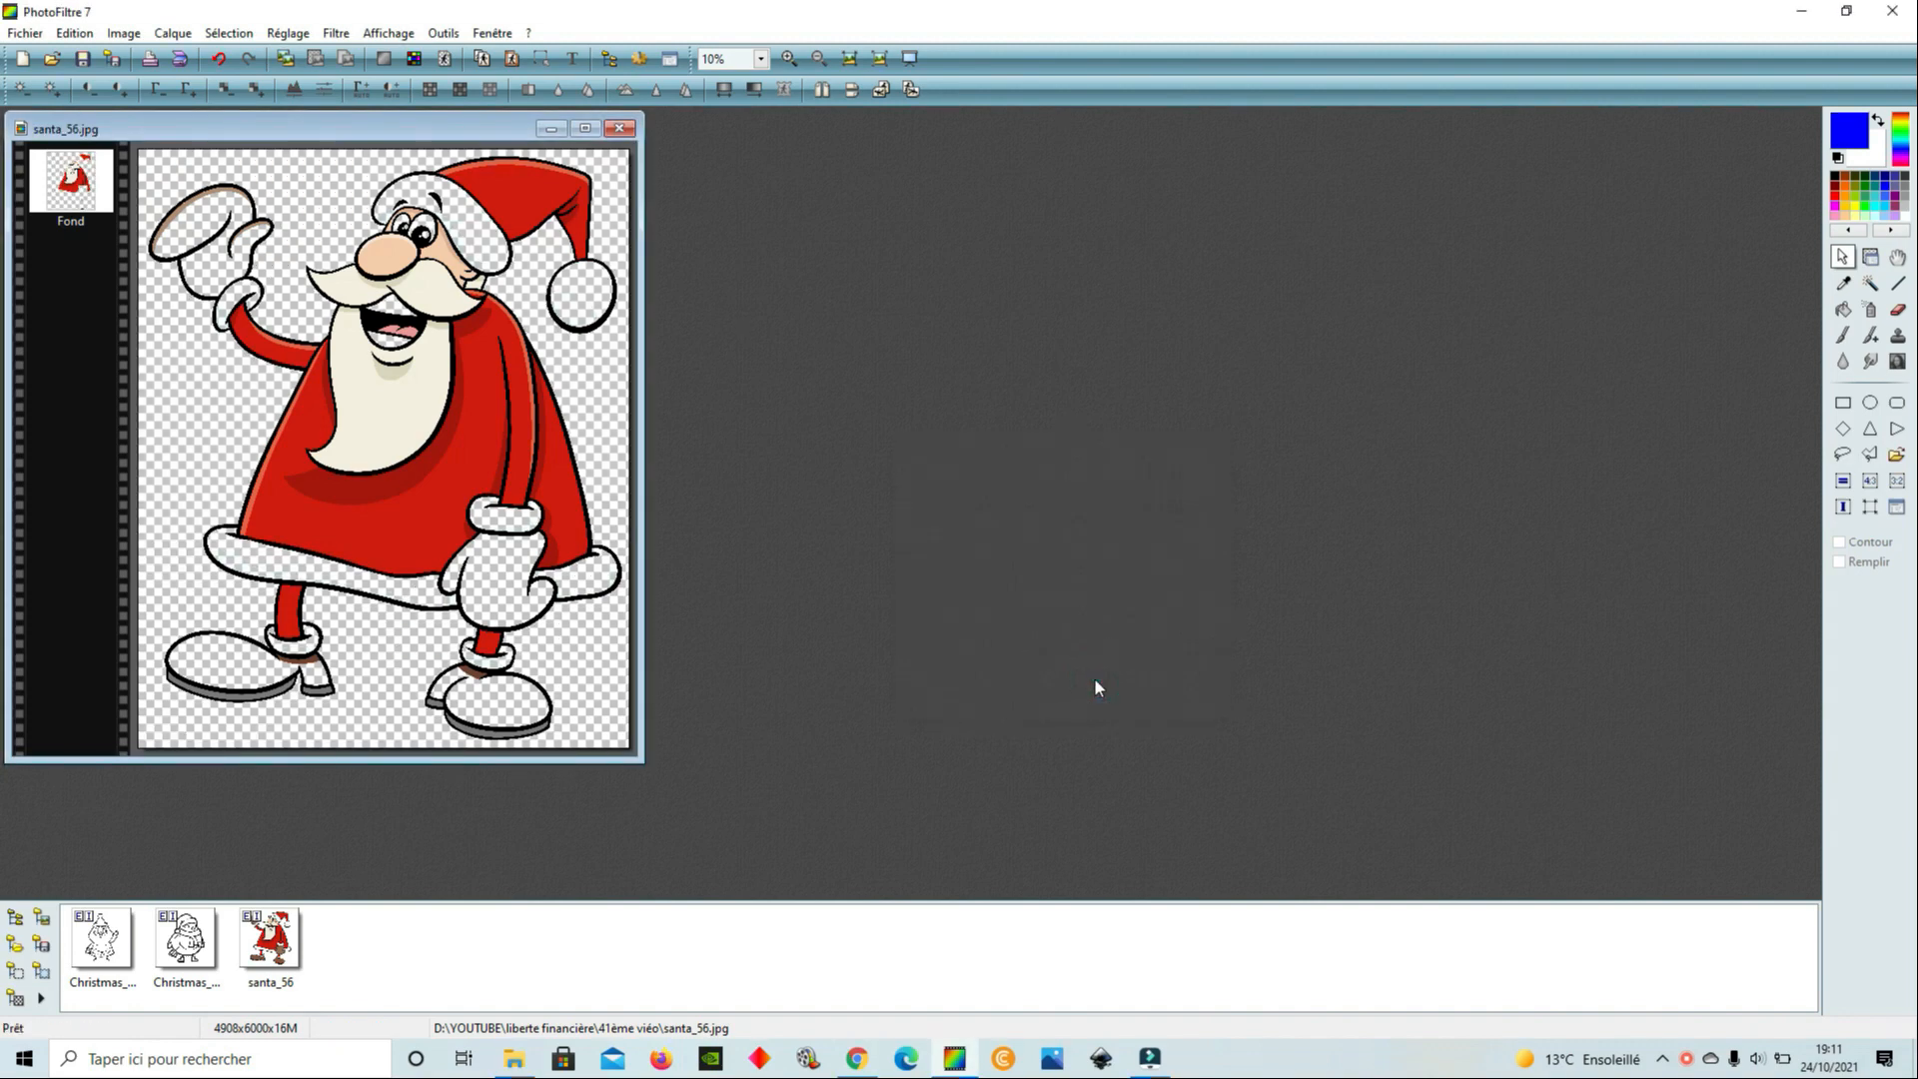
pyautogui.click(124, 33)
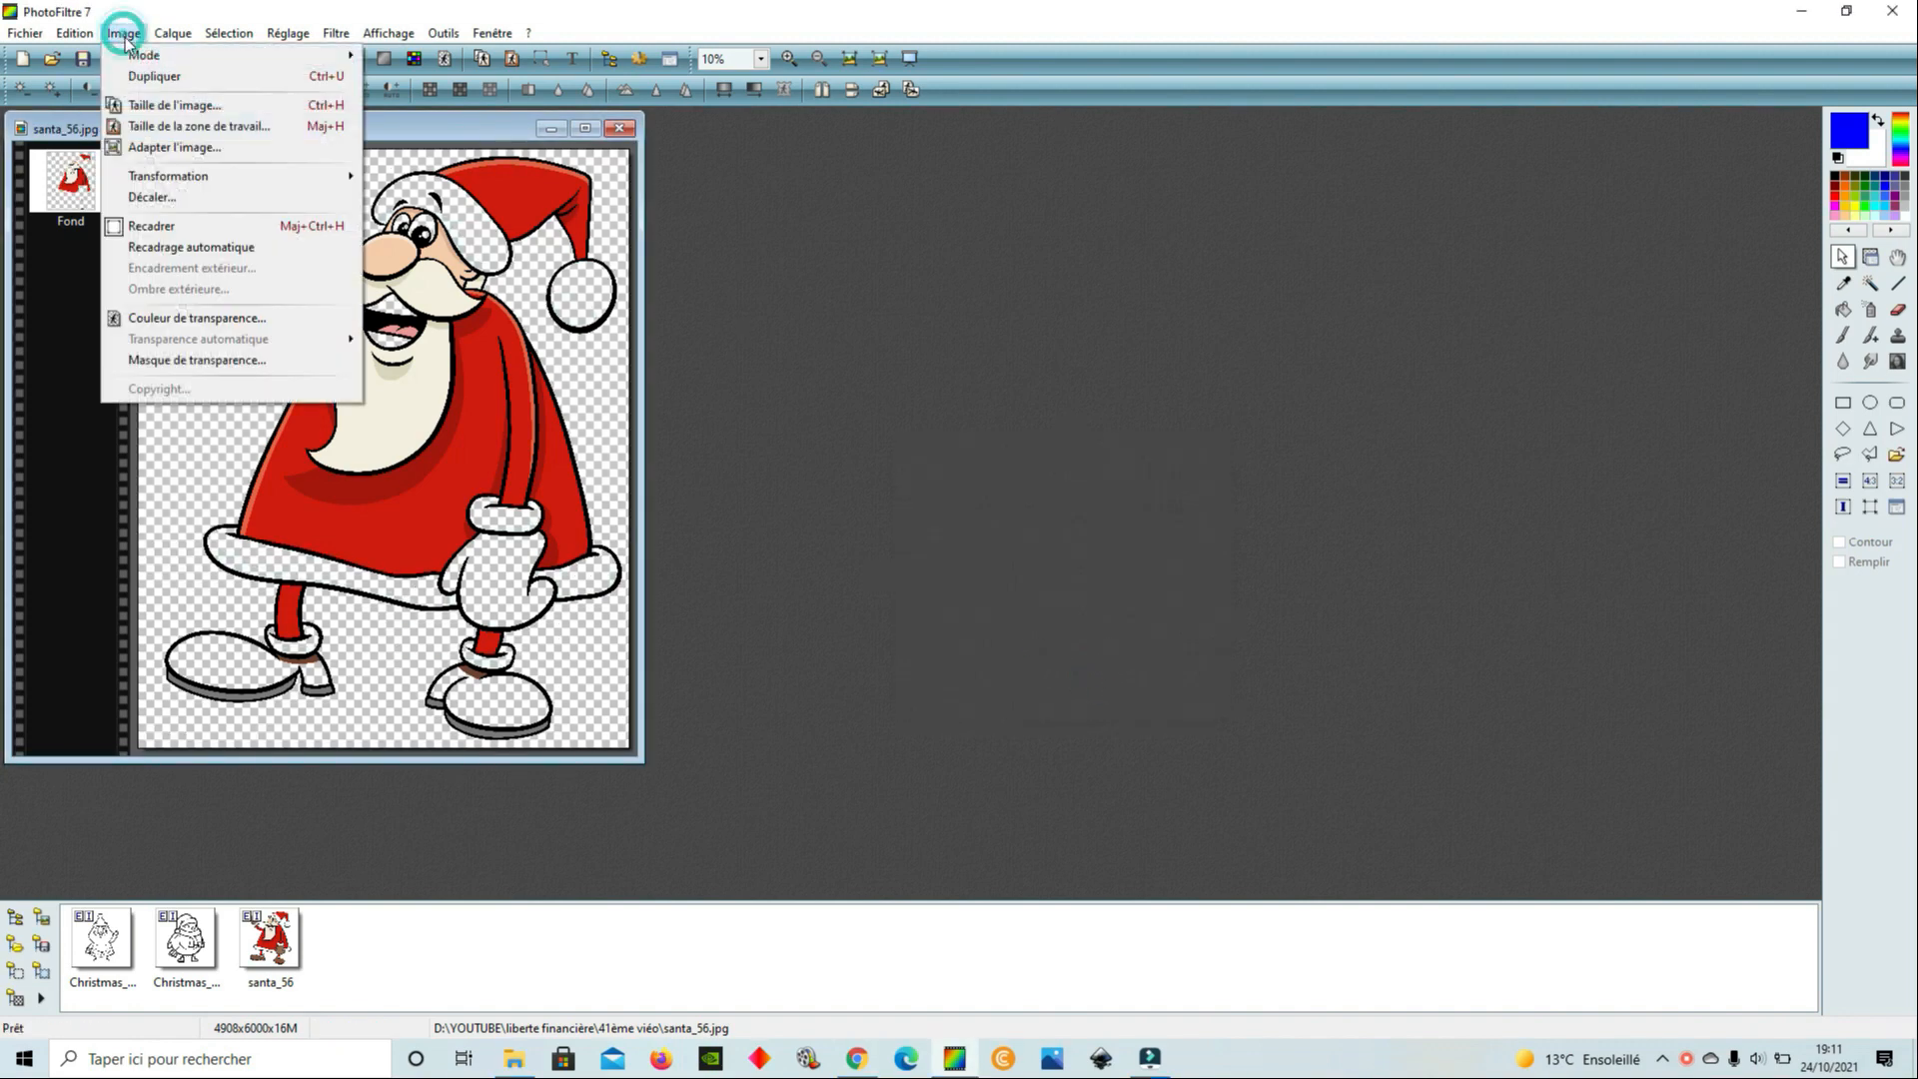
pyautogui.click(185, 318)
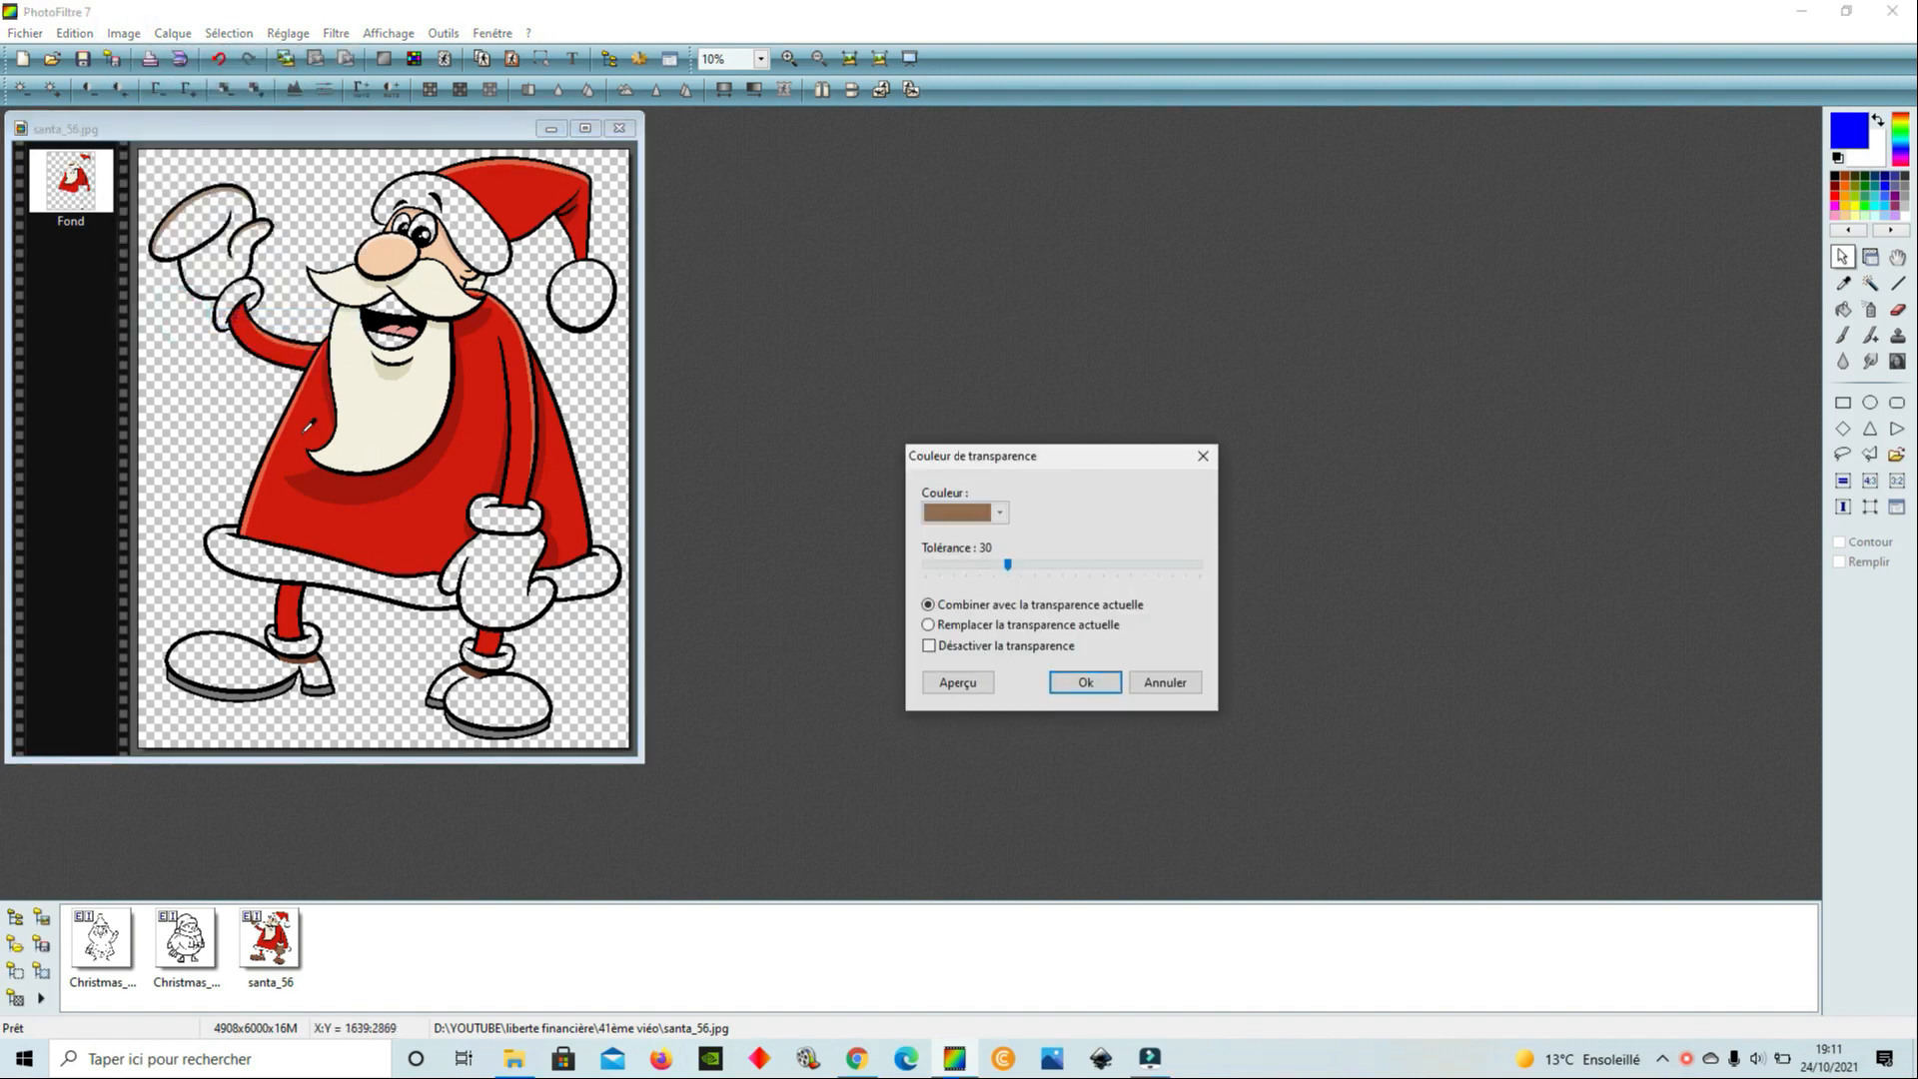
pyautogui.click(1099, 682)
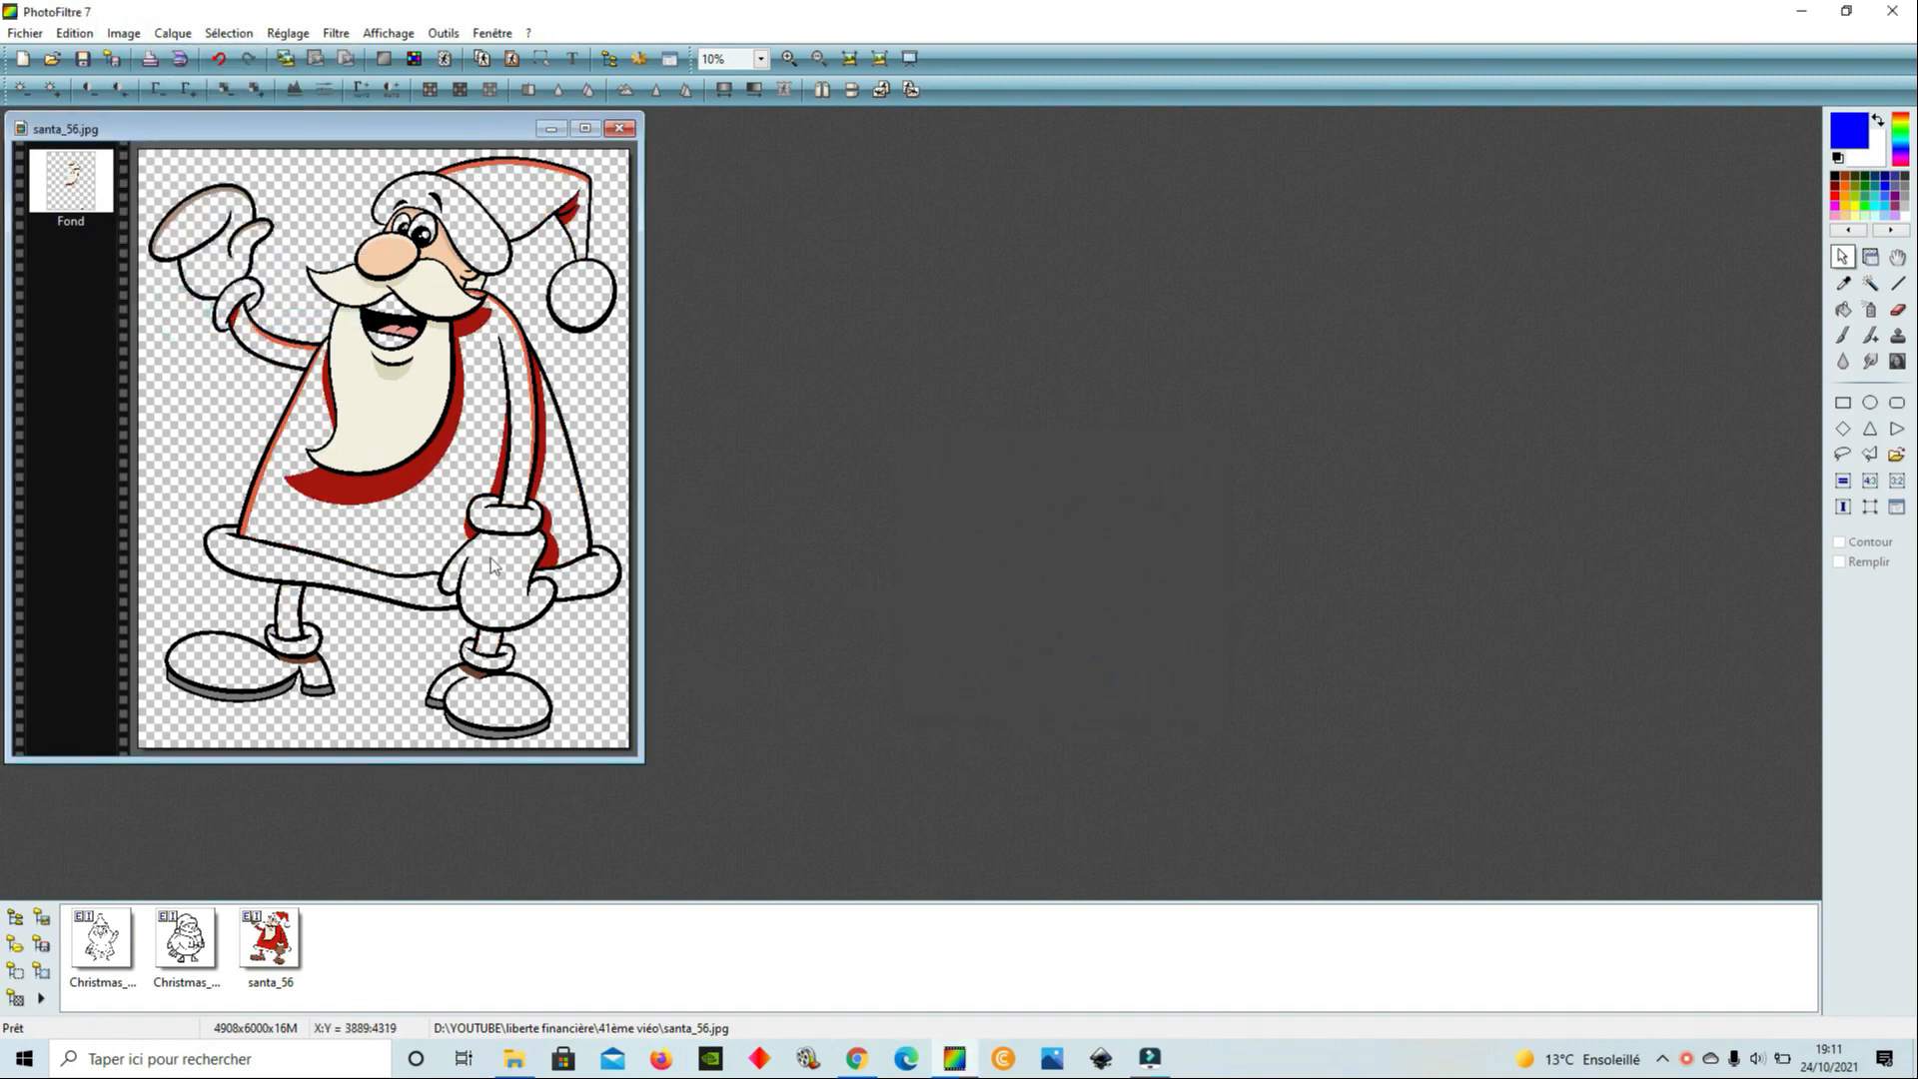
# Make the cream of Santa's beard and the dark red shadow around it transparent, each at tolerance 30
pyautogui.click(123, 33)
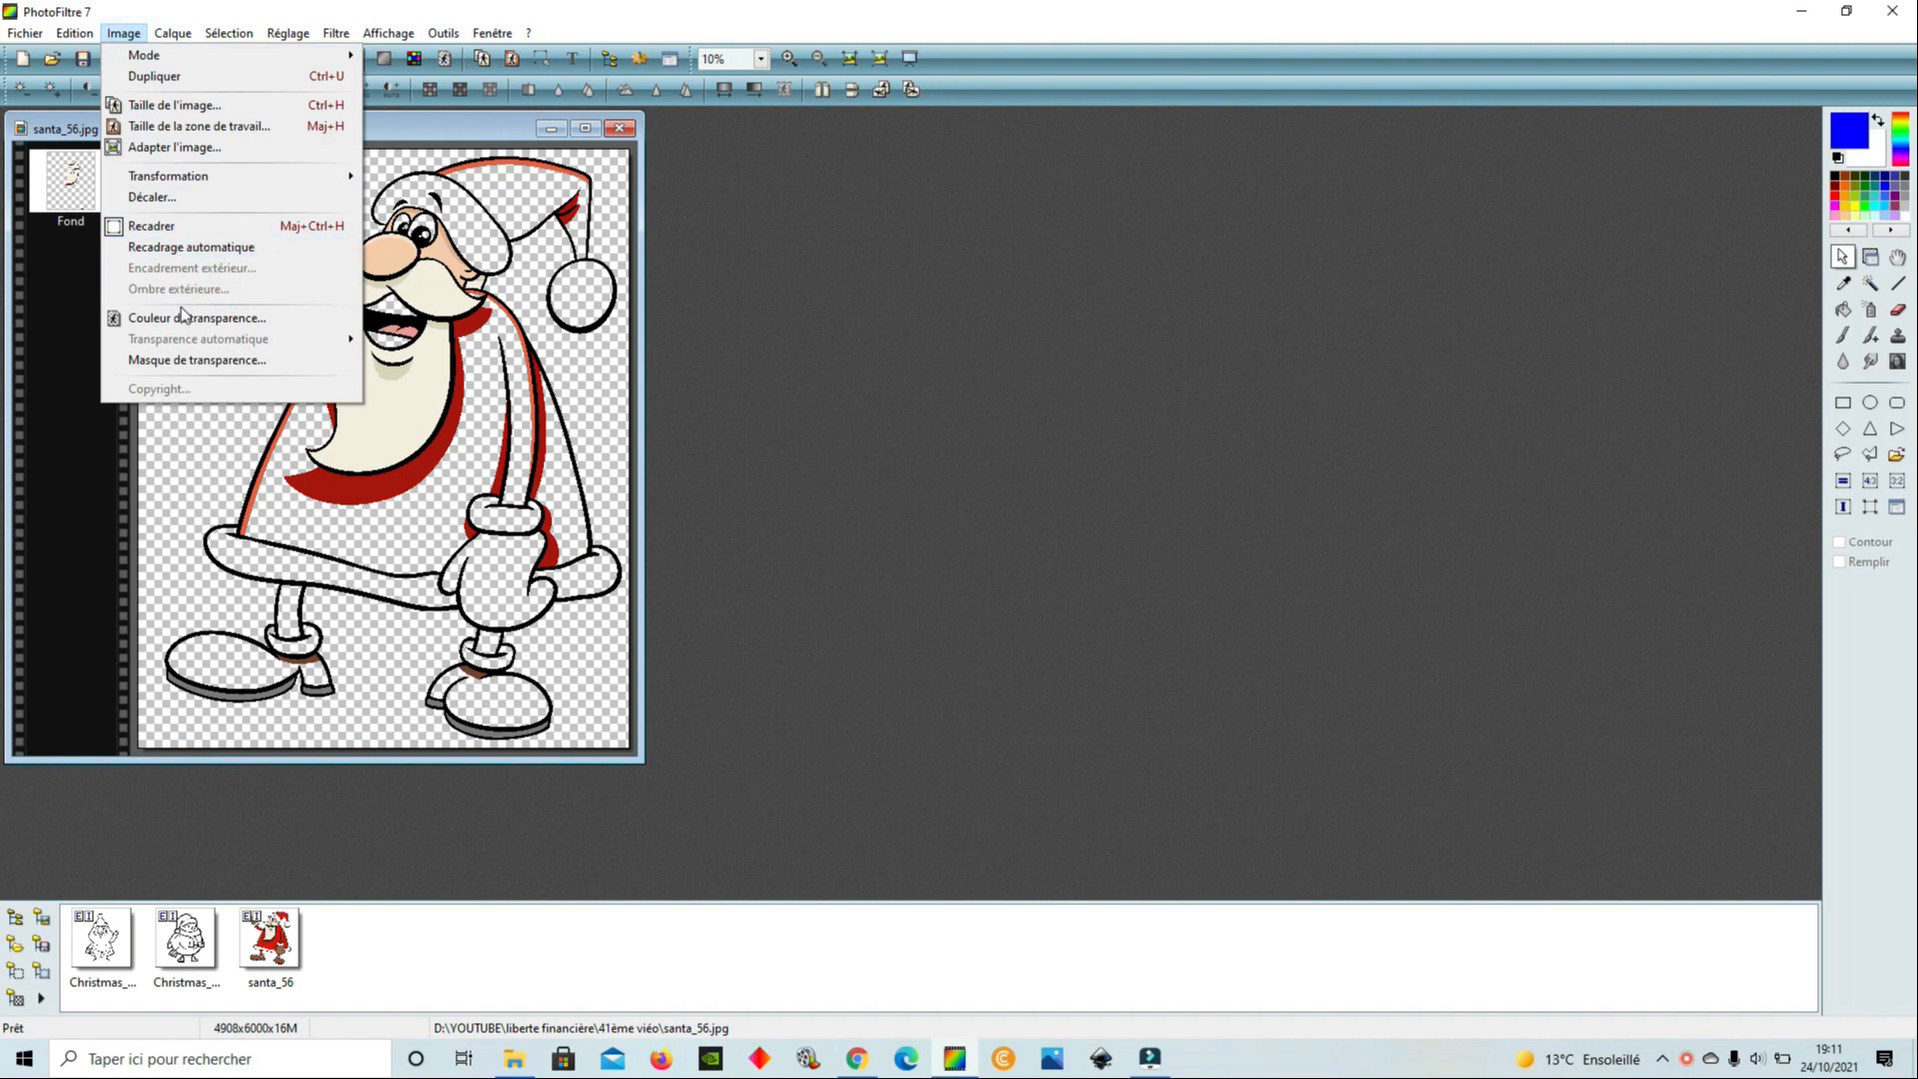
pyautogui.click(185, 318)
pyautogui.click(405, 416)
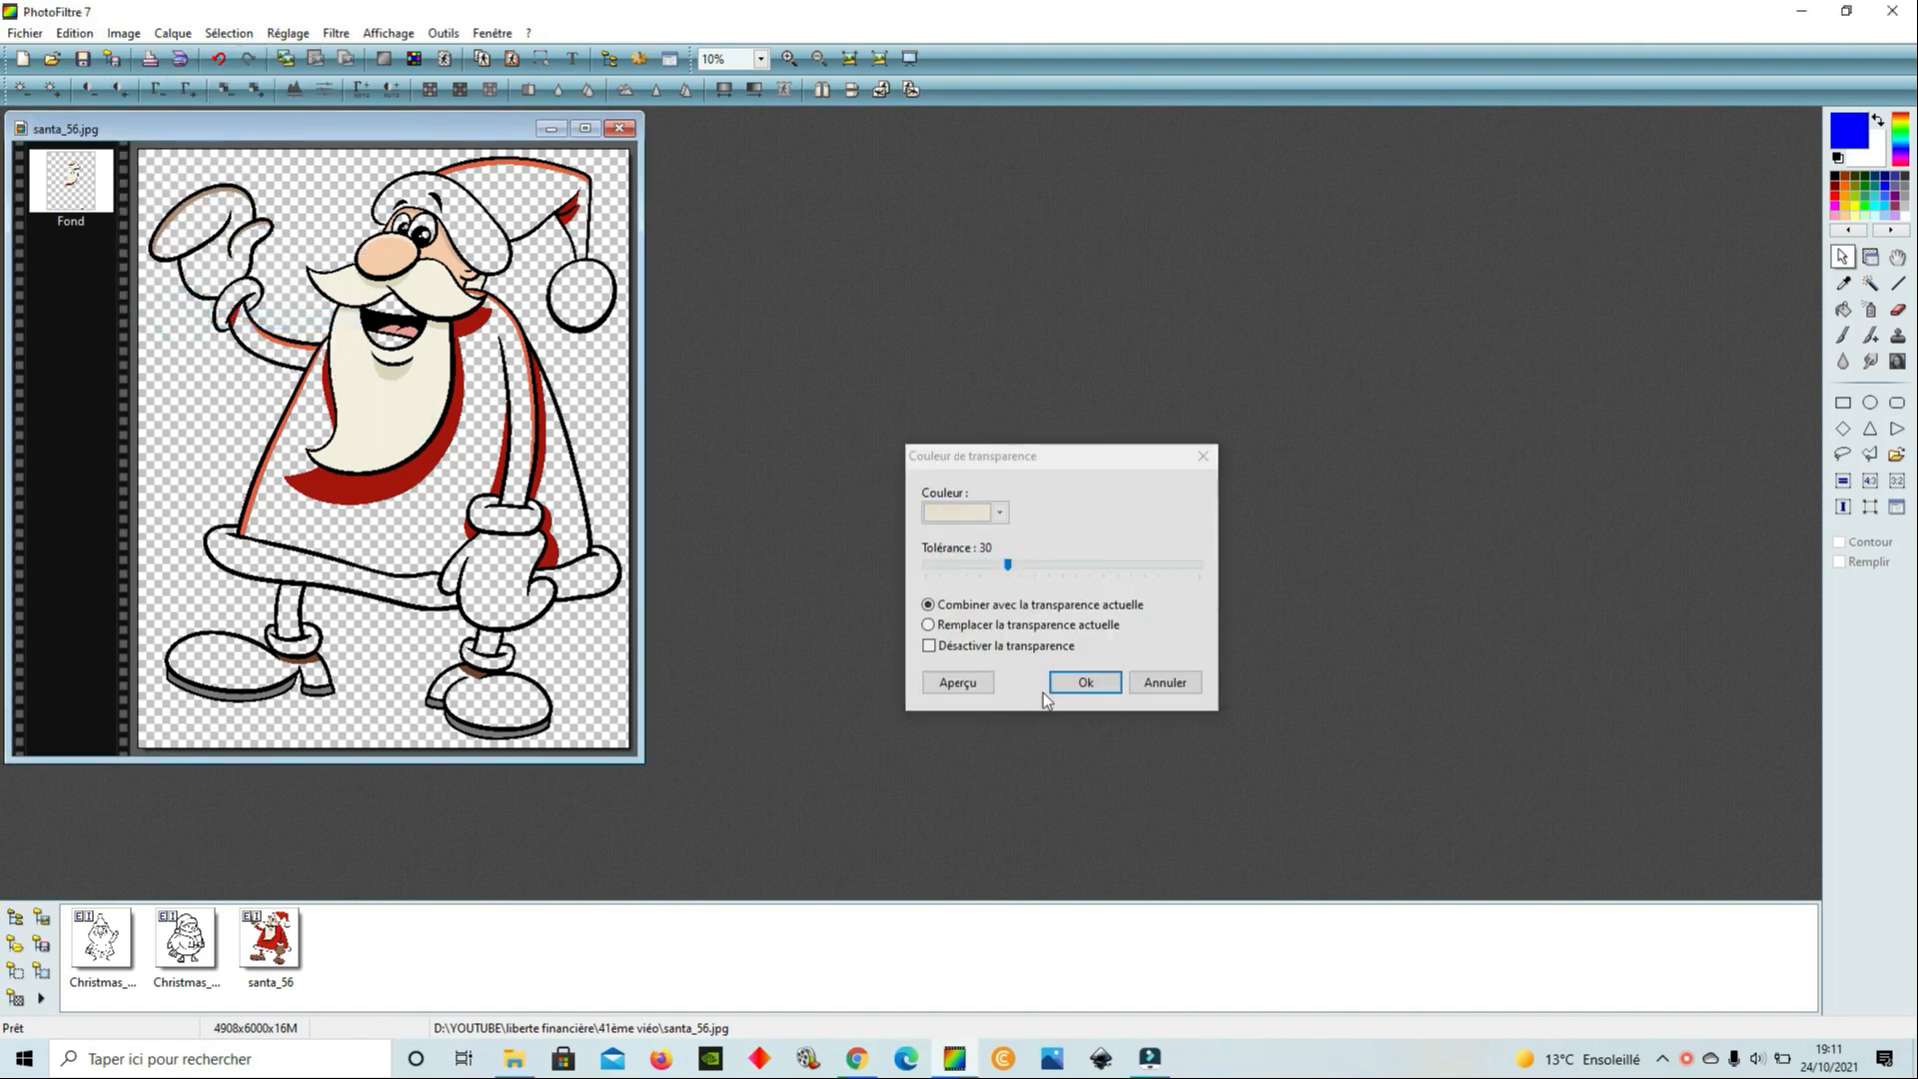
pyautogui.click(1085, 683)
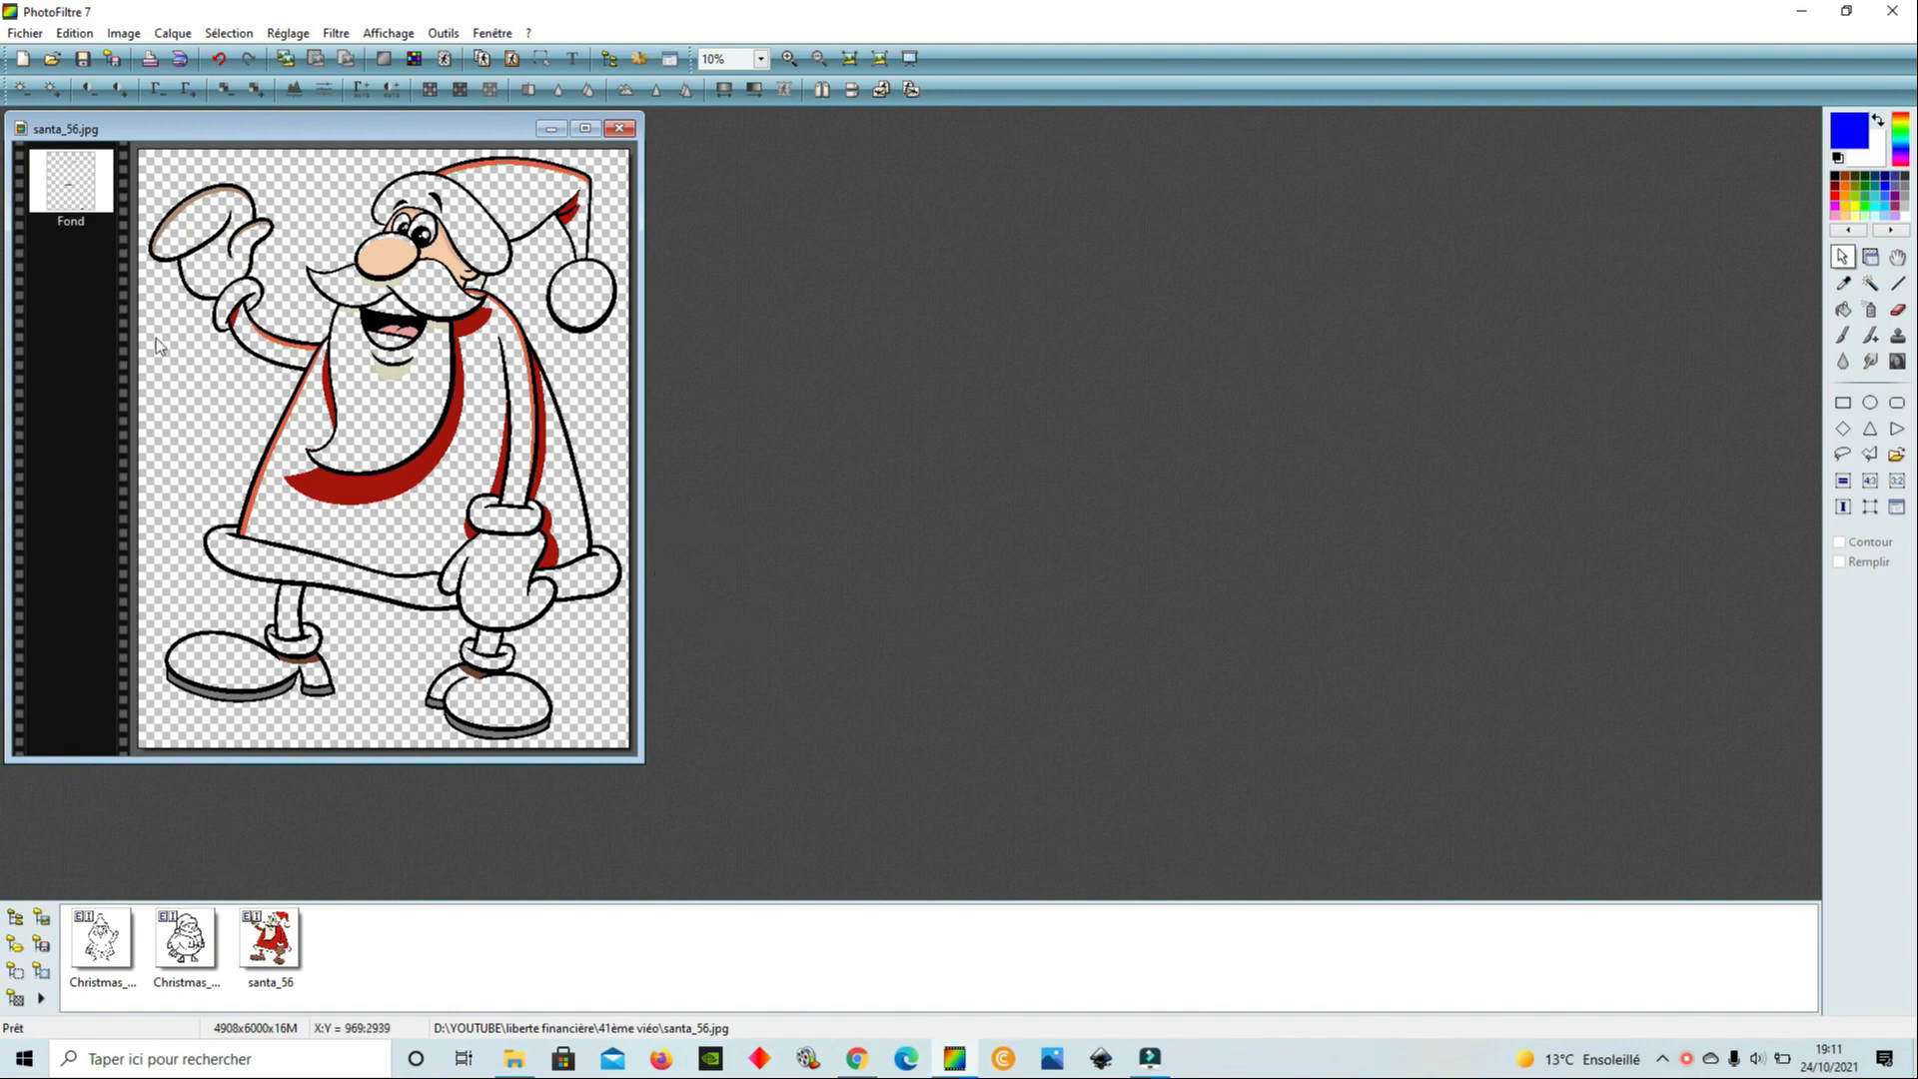
pyautogui.click(124, 33)
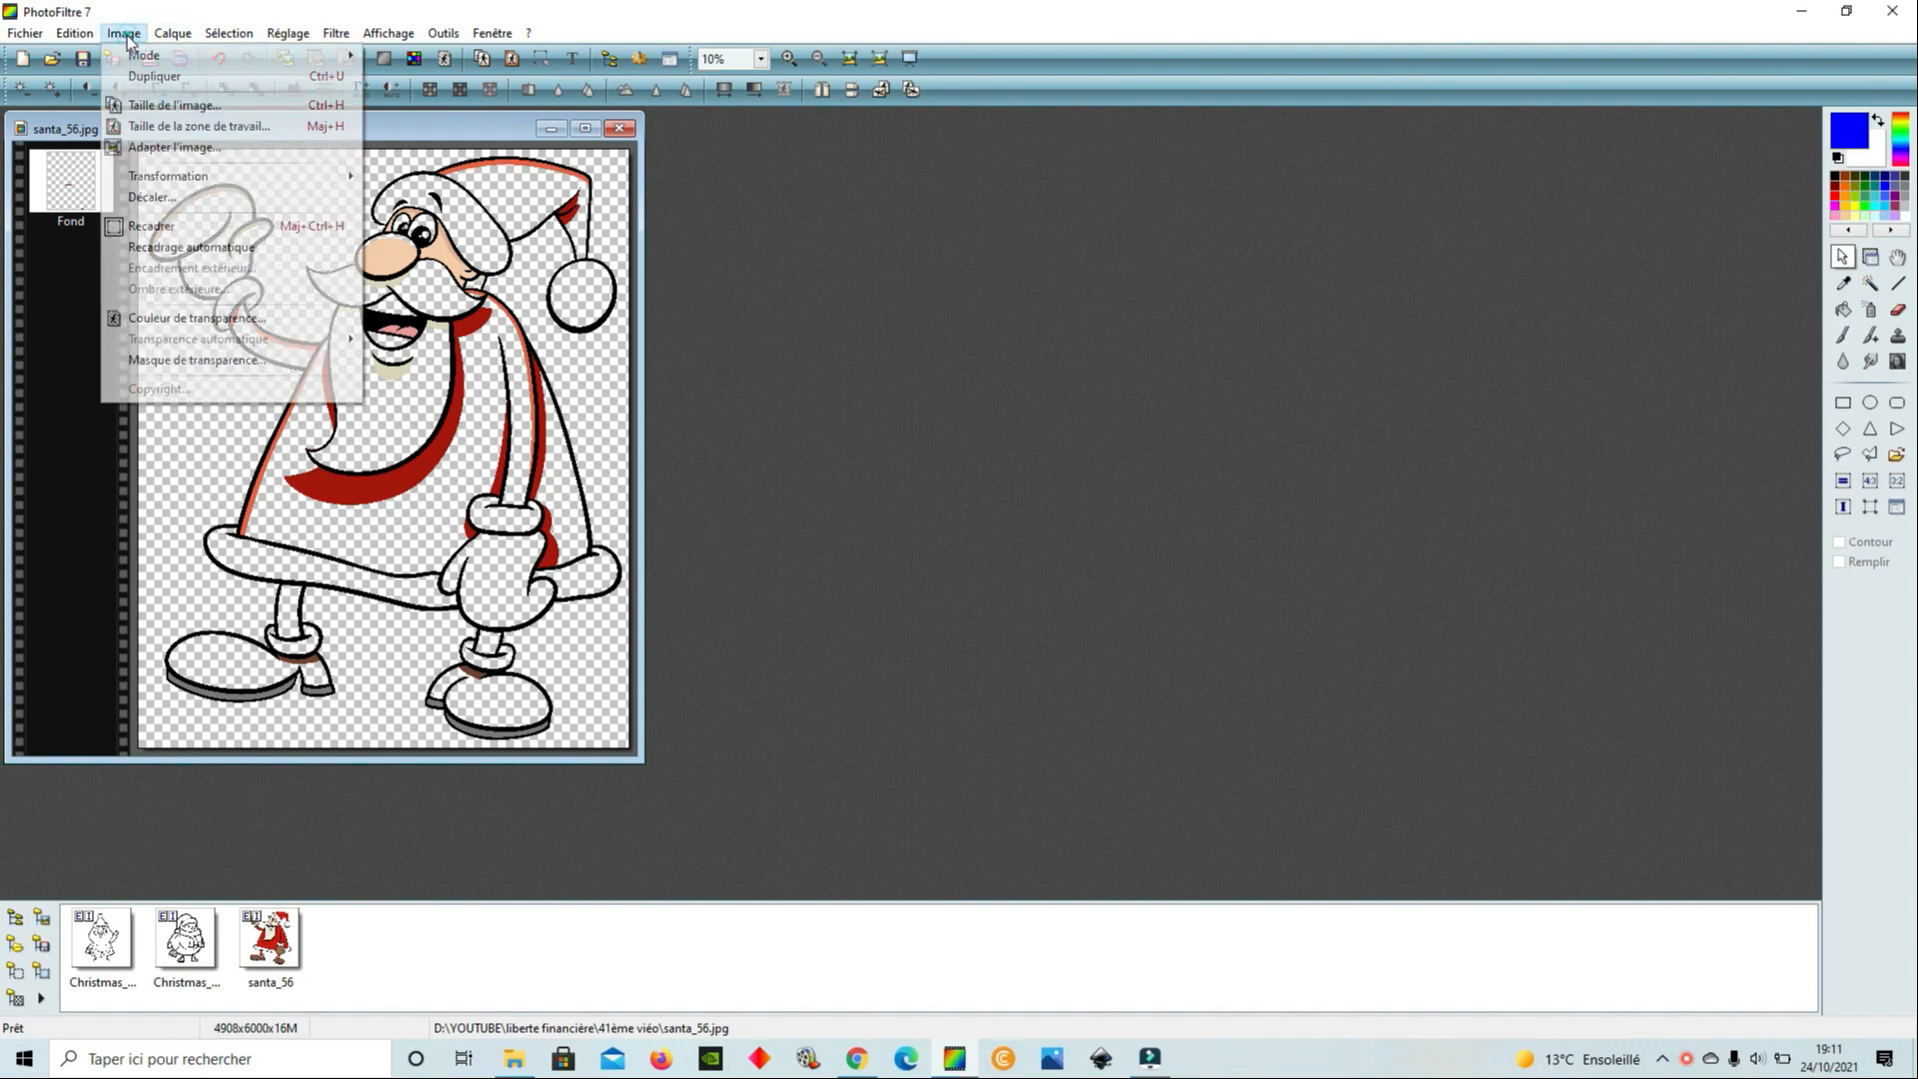
pyautogui.click(189, 317)
pyautogui.click(353, 478)
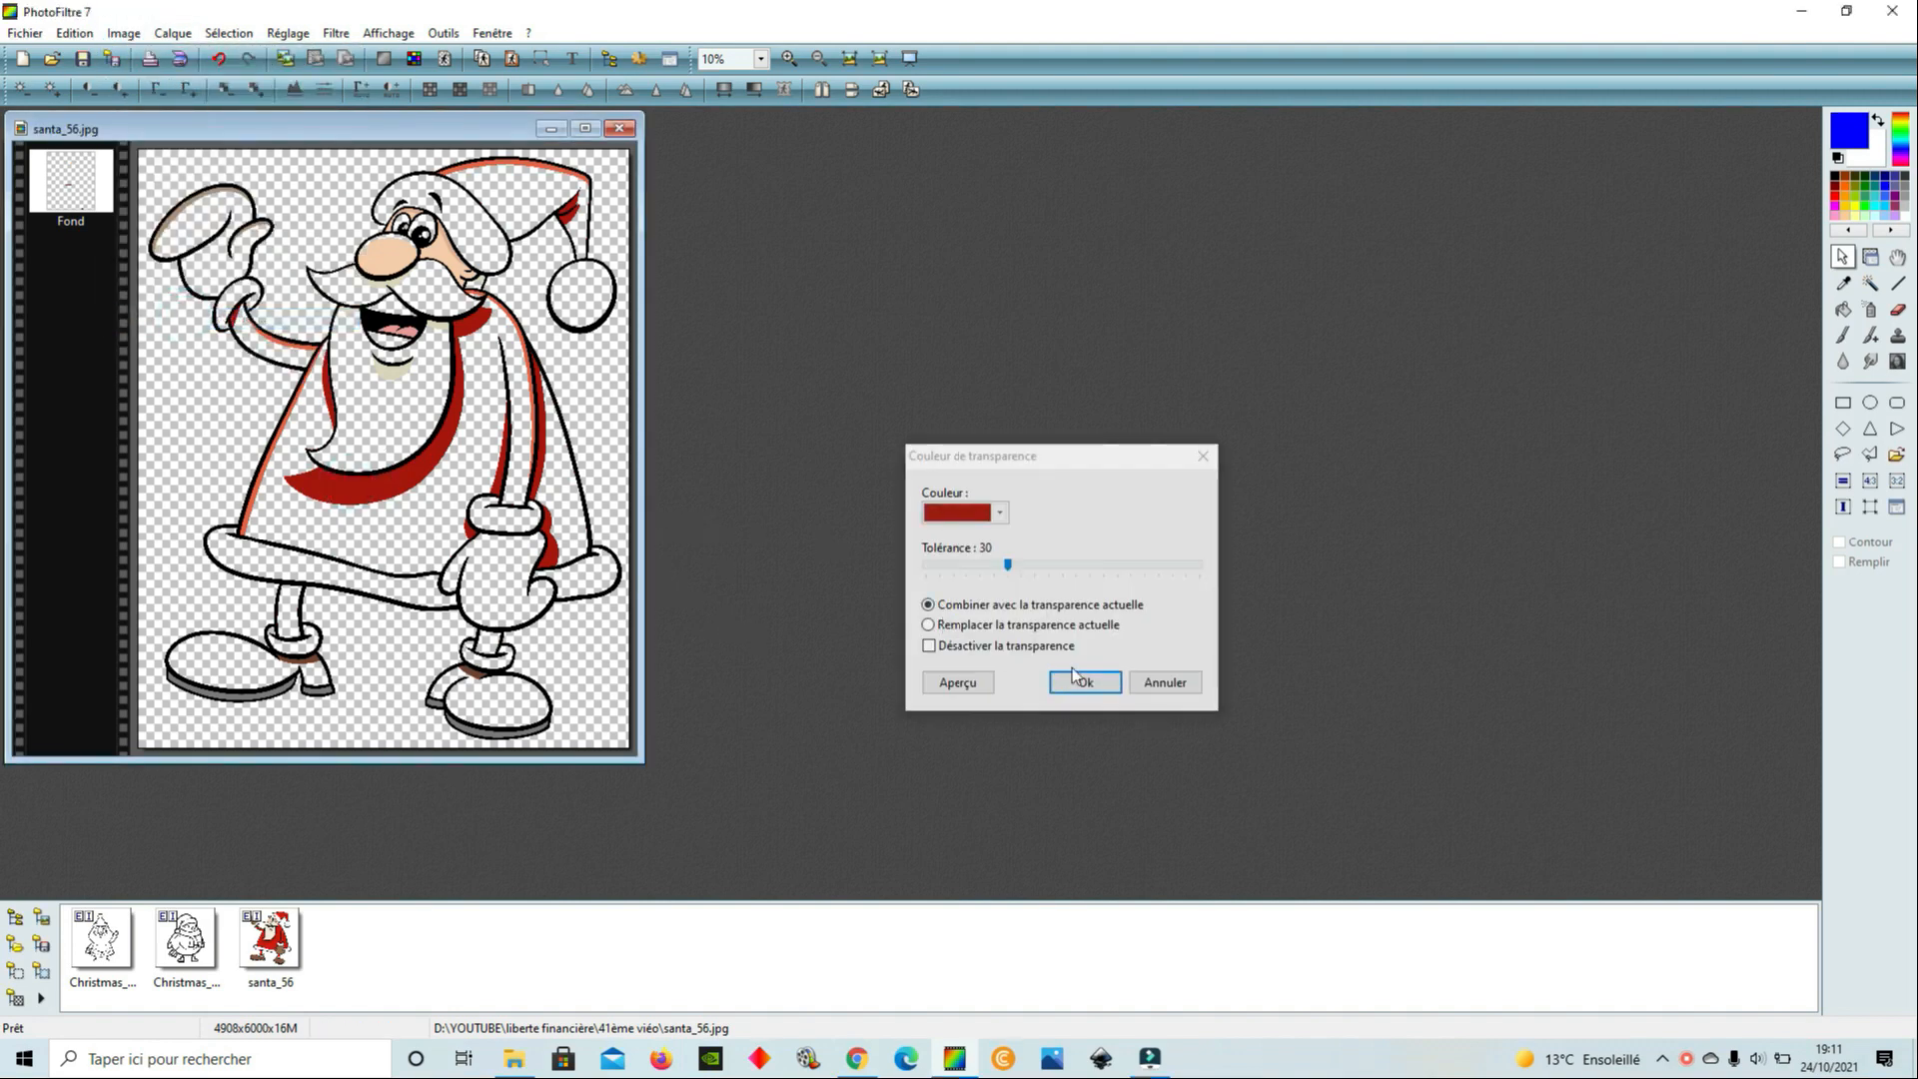
pyautogui.click(1097, 681)
# Make the orange-red highlight along Santa's coat and the beige shading under his mouth transparent, each at tolerance 30
pyautogui.scroll(3, 335, 399)
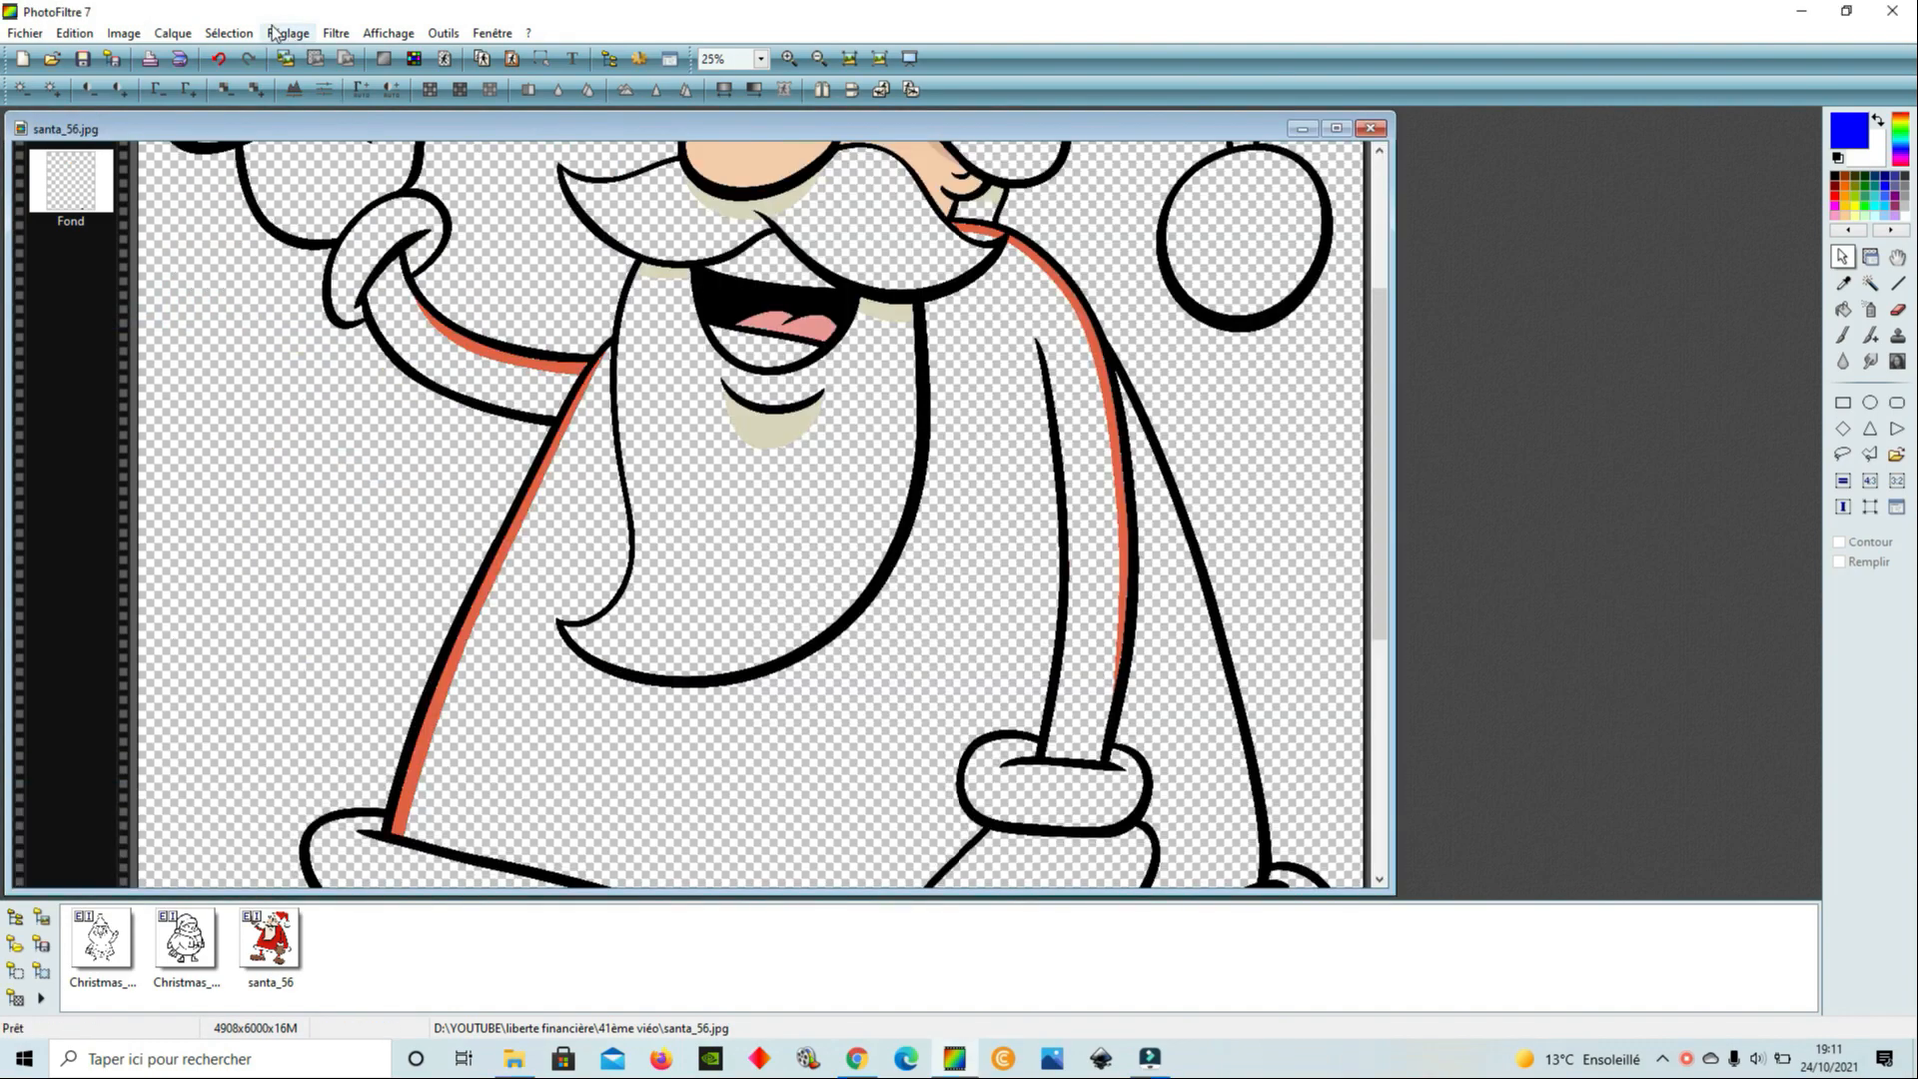
pyautogui.click(124, 33)
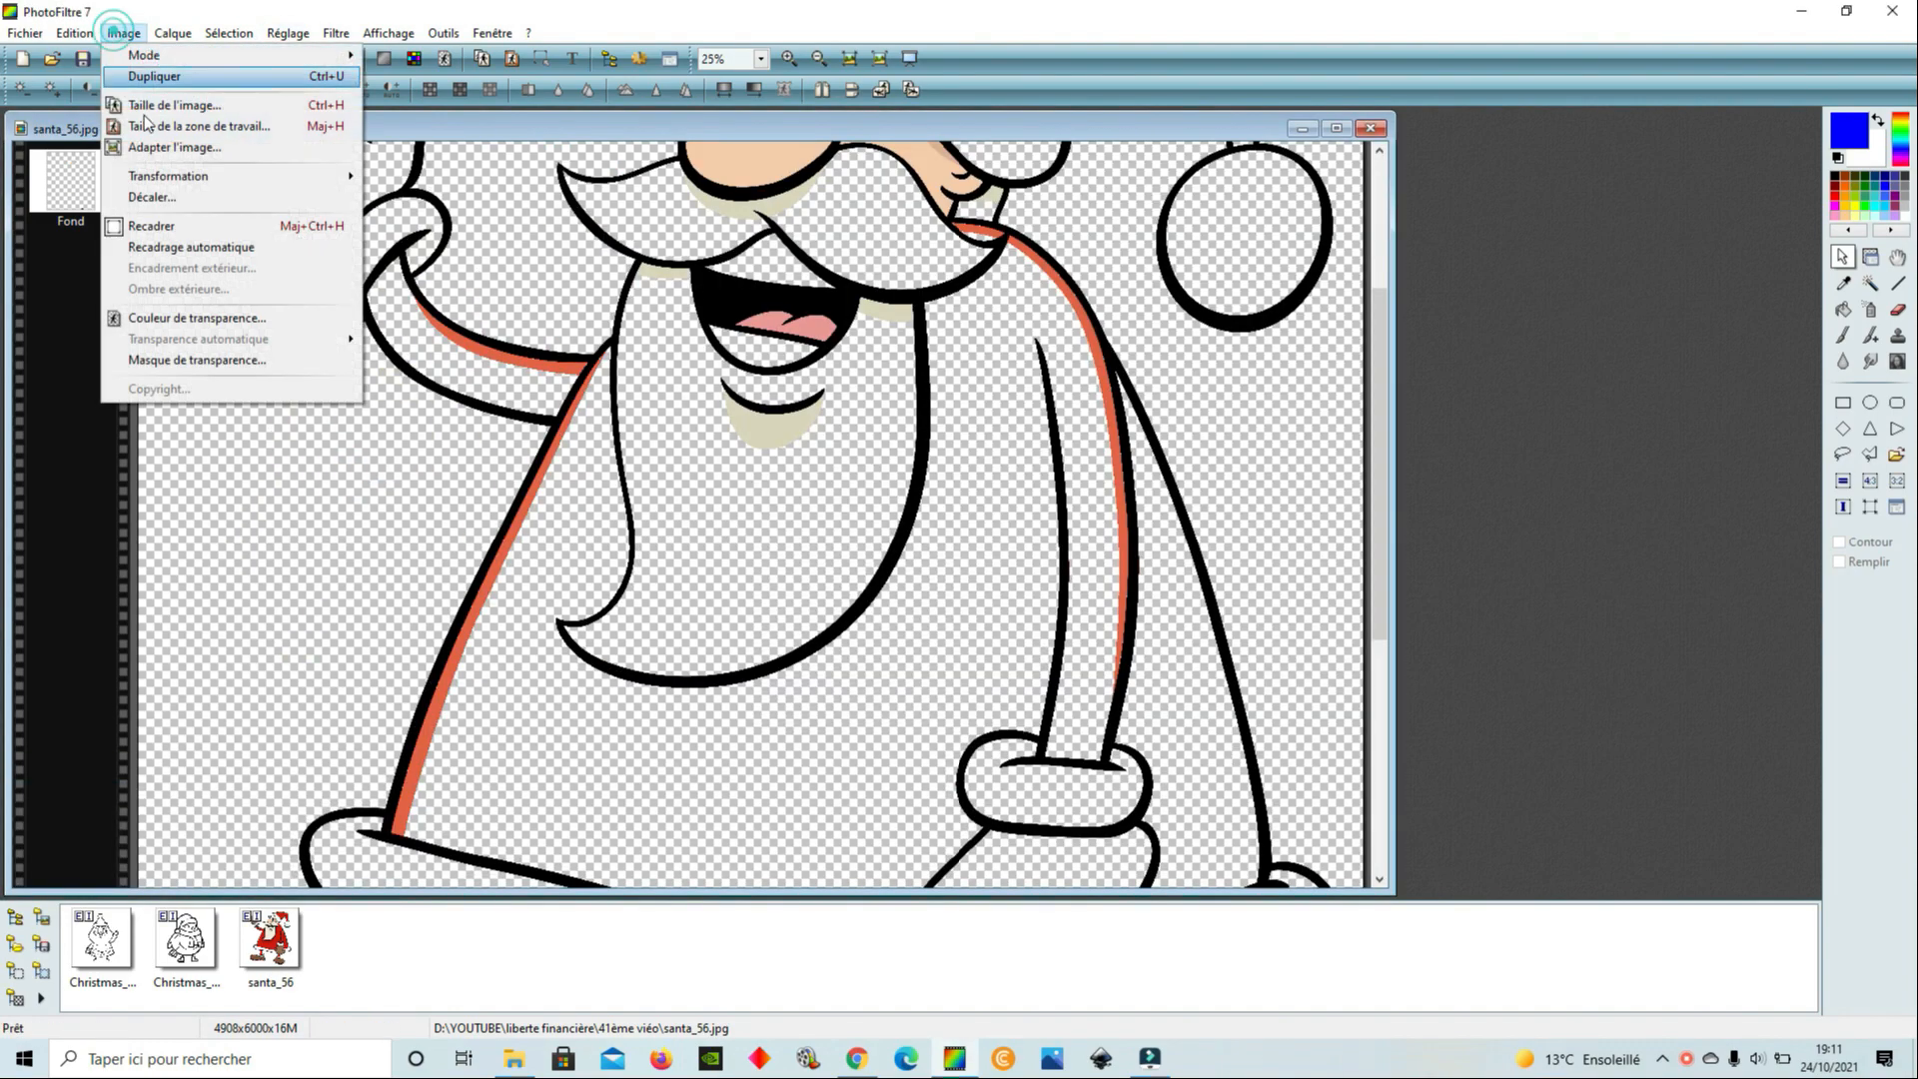
pyautogui.click(189, 318)
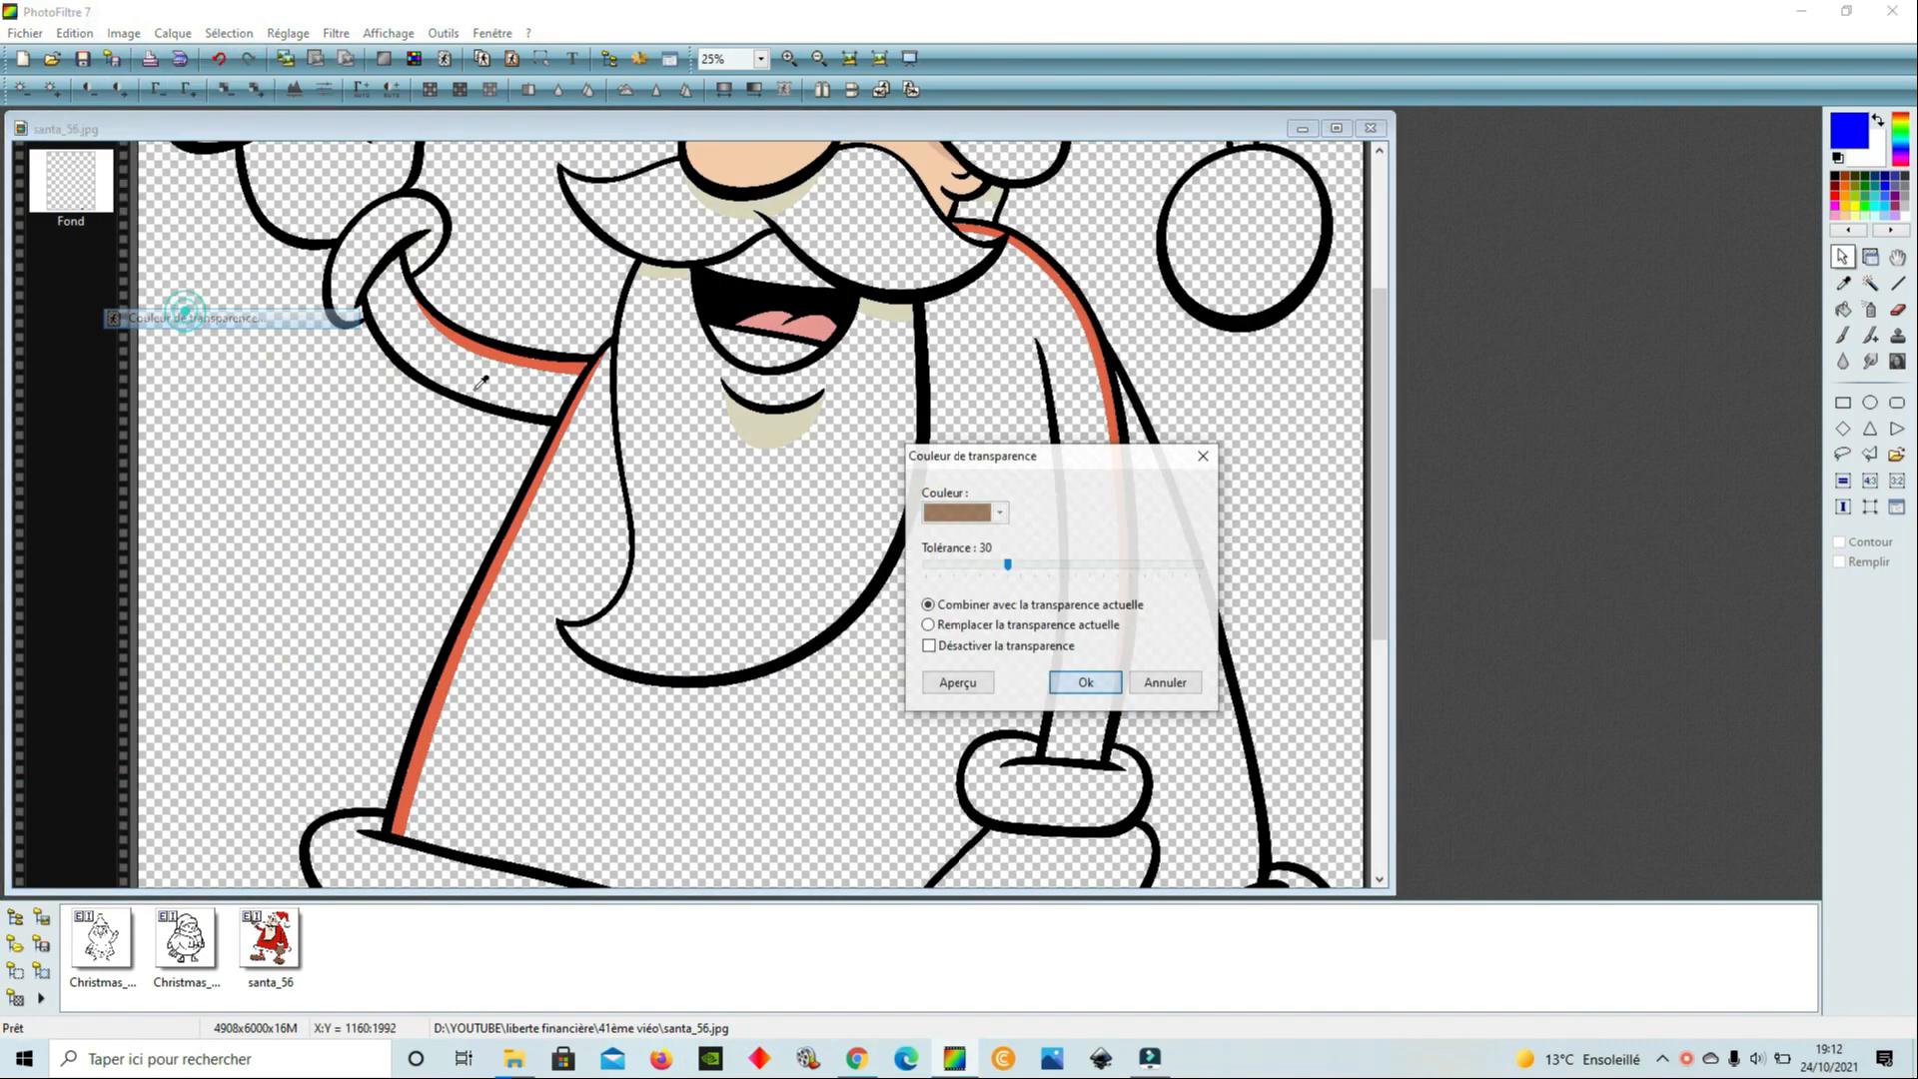
pyautogui.click(554, 440)
pyautogui.click(1085, 681)
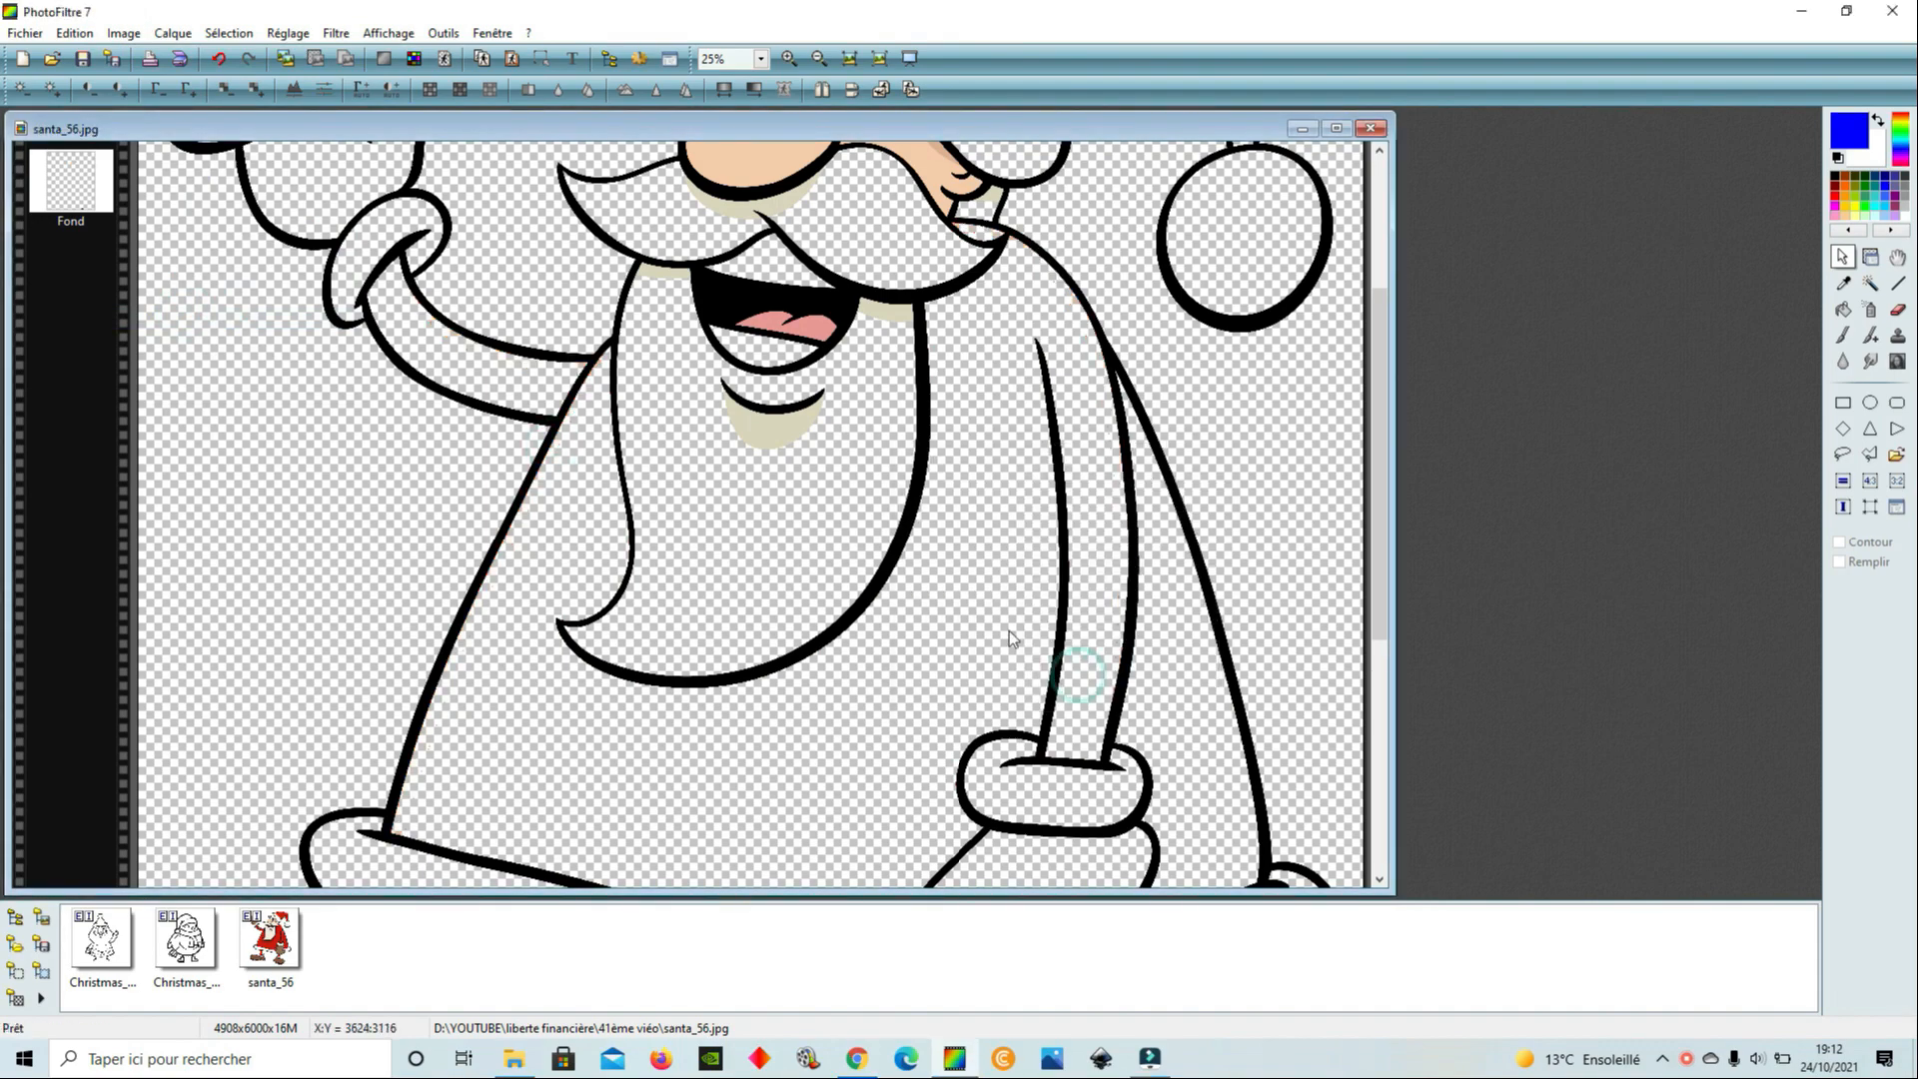
pyautogui.click(124, 33)
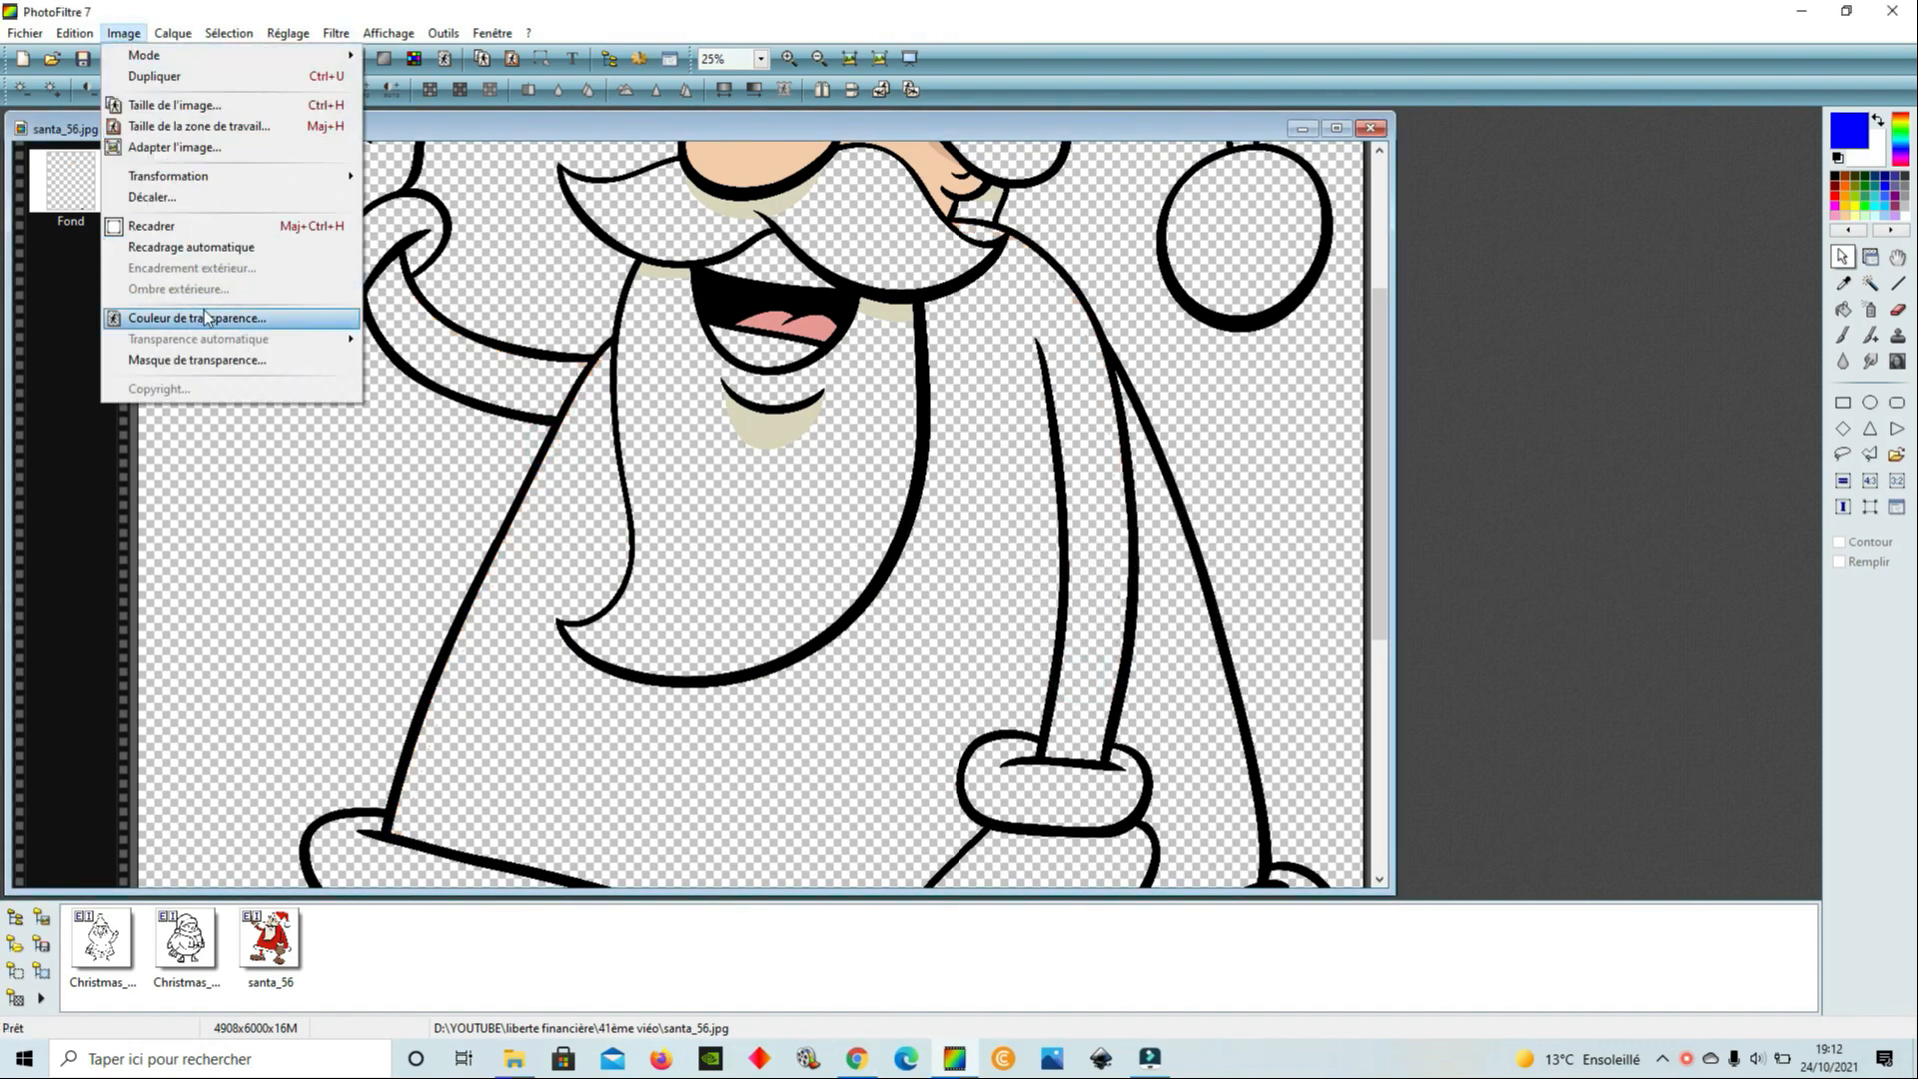
pyautogui.click(199, 317)
pyautogui.click(769, 428)
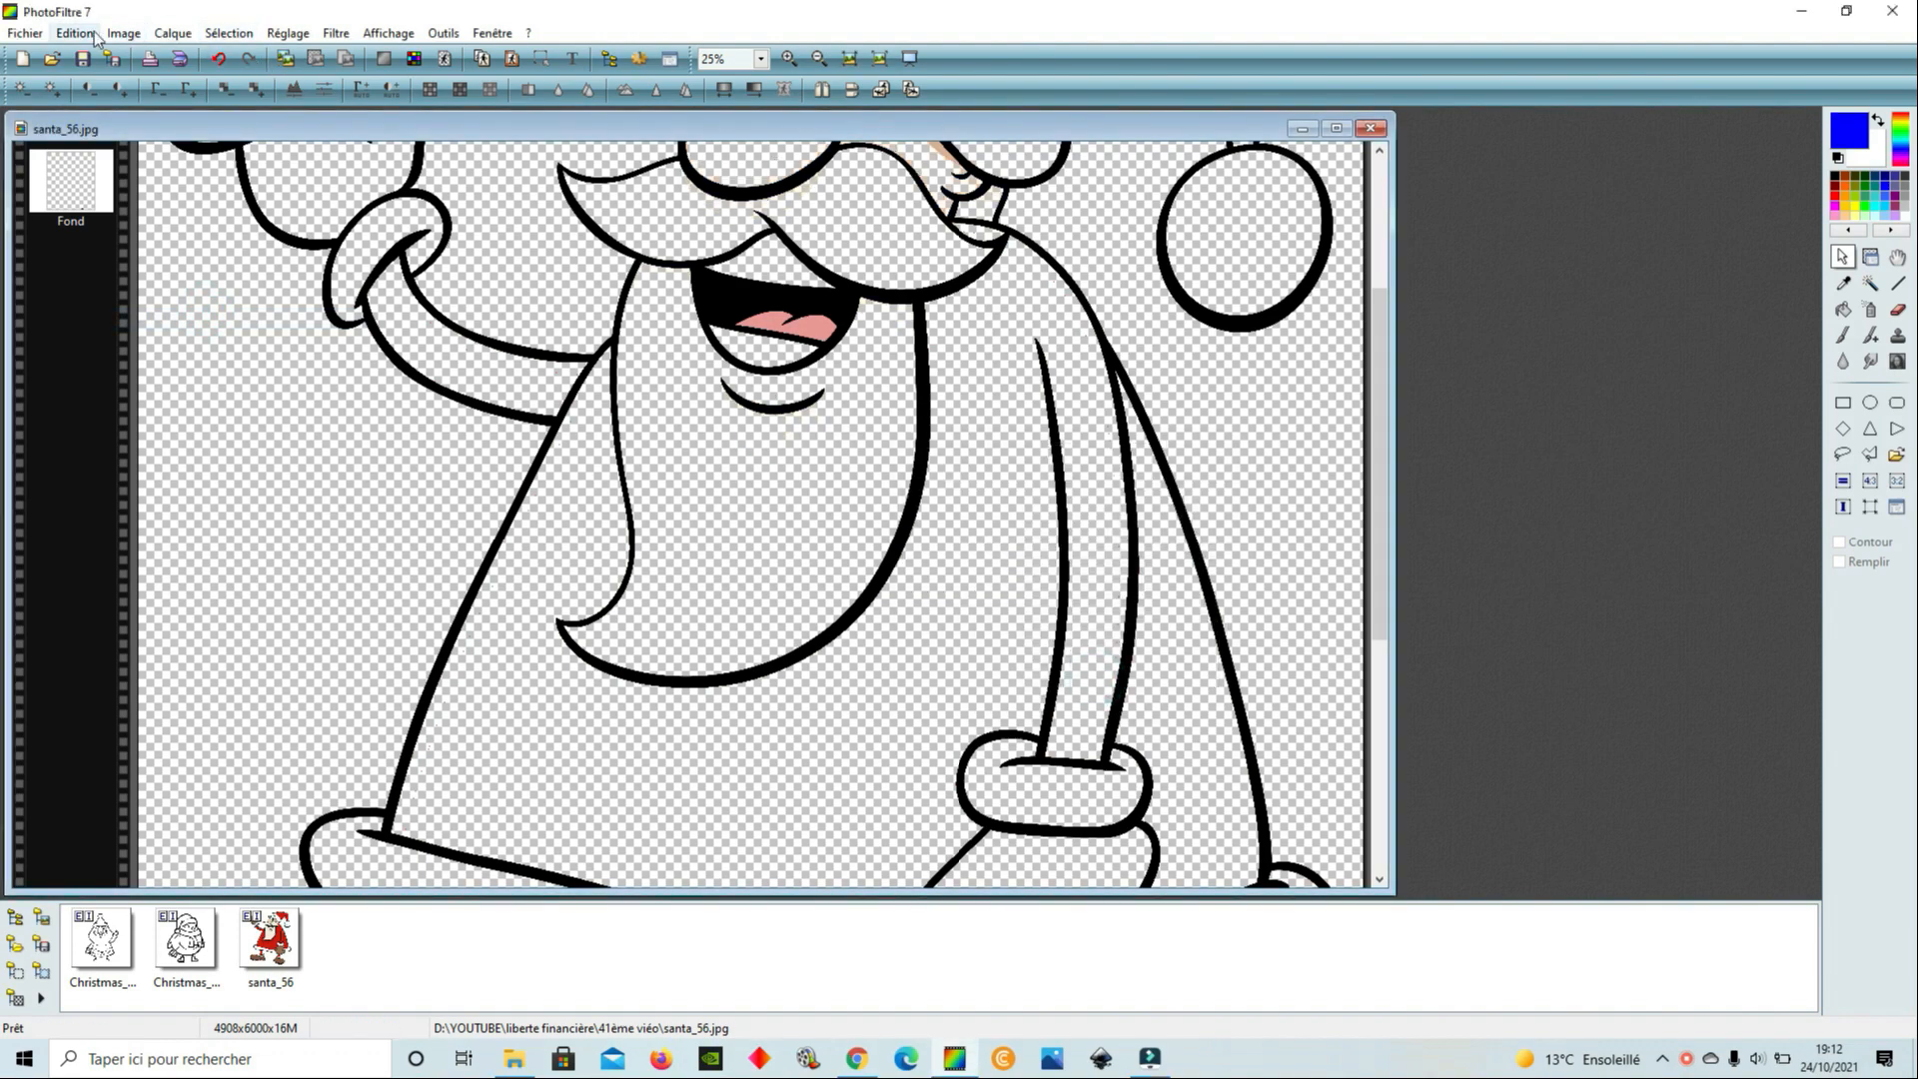
# Make the pink of Santa's tongue transparent, sampling the colour inside the mouth
pyautogui.click(124, 33)
pyautogui.click(200, 316)
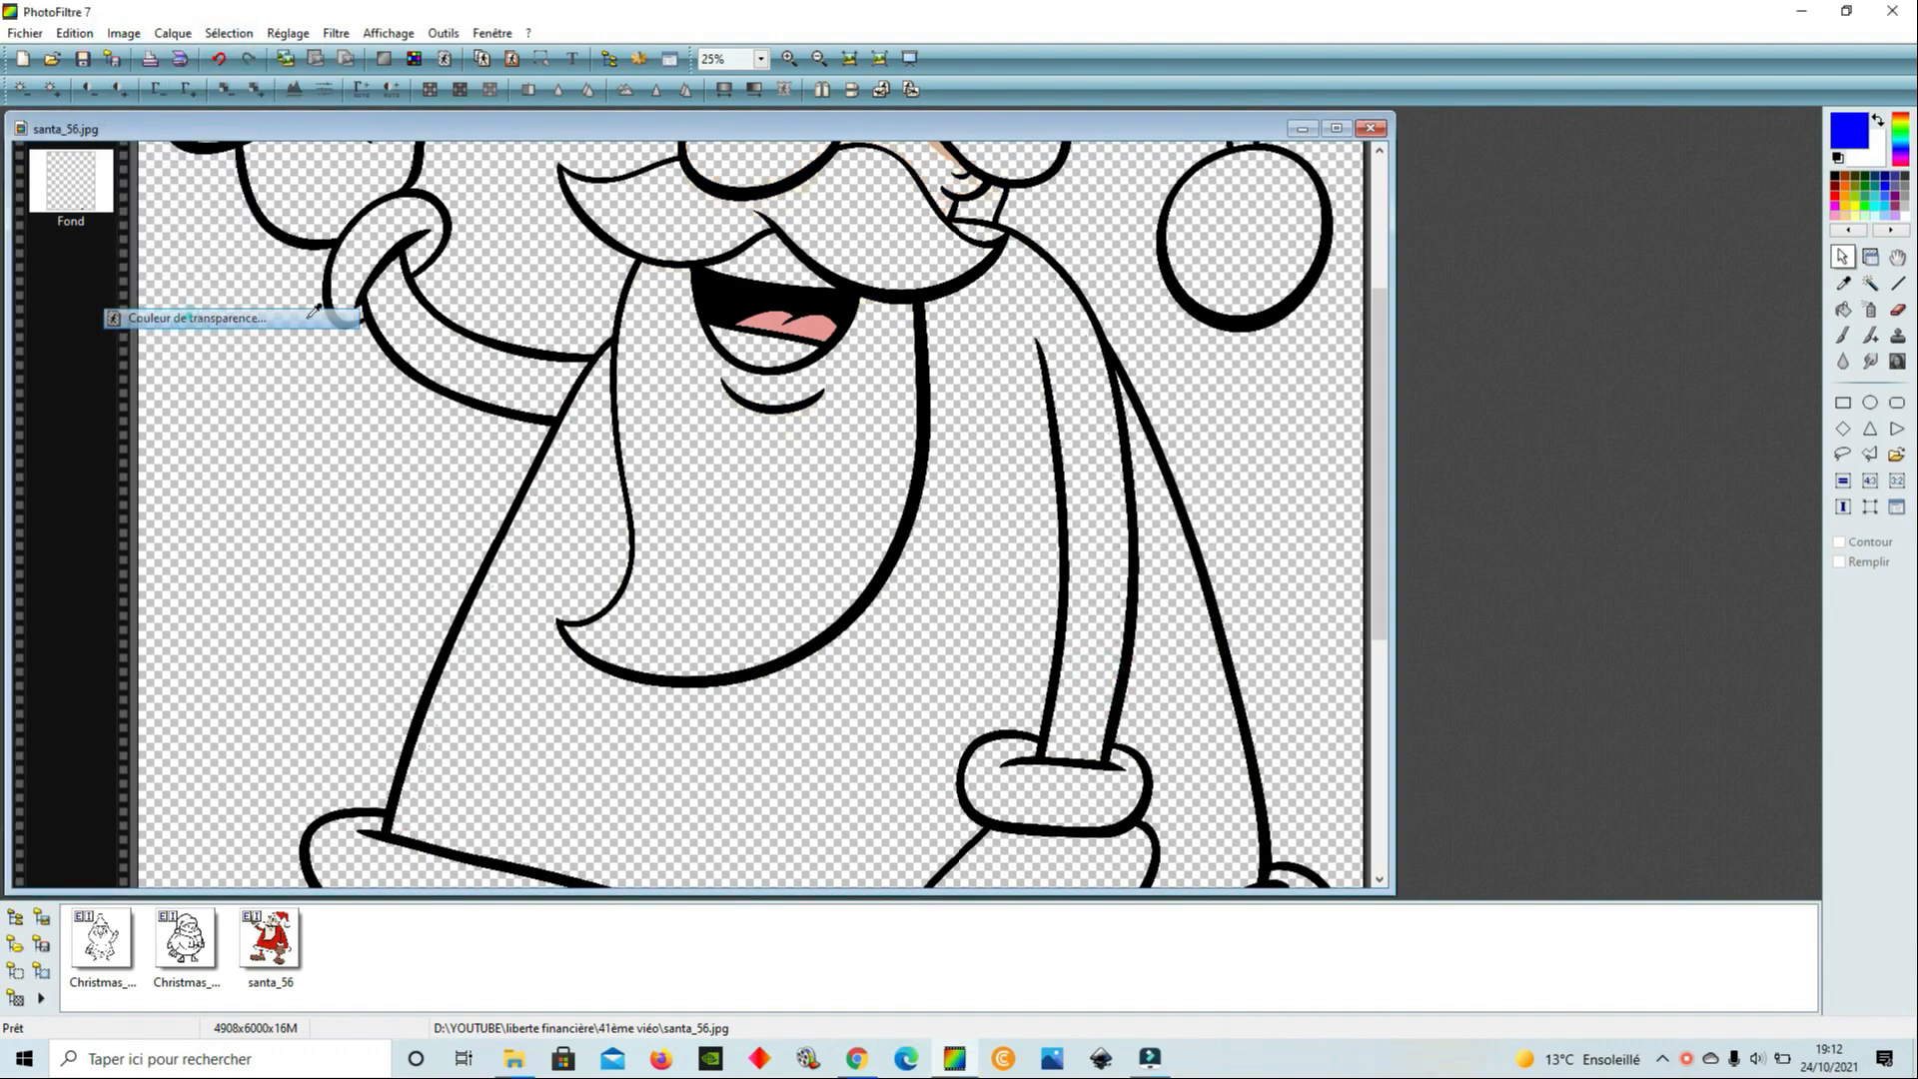
pyautogui.click(769, 318)
pyautogui.click(1089, 684)
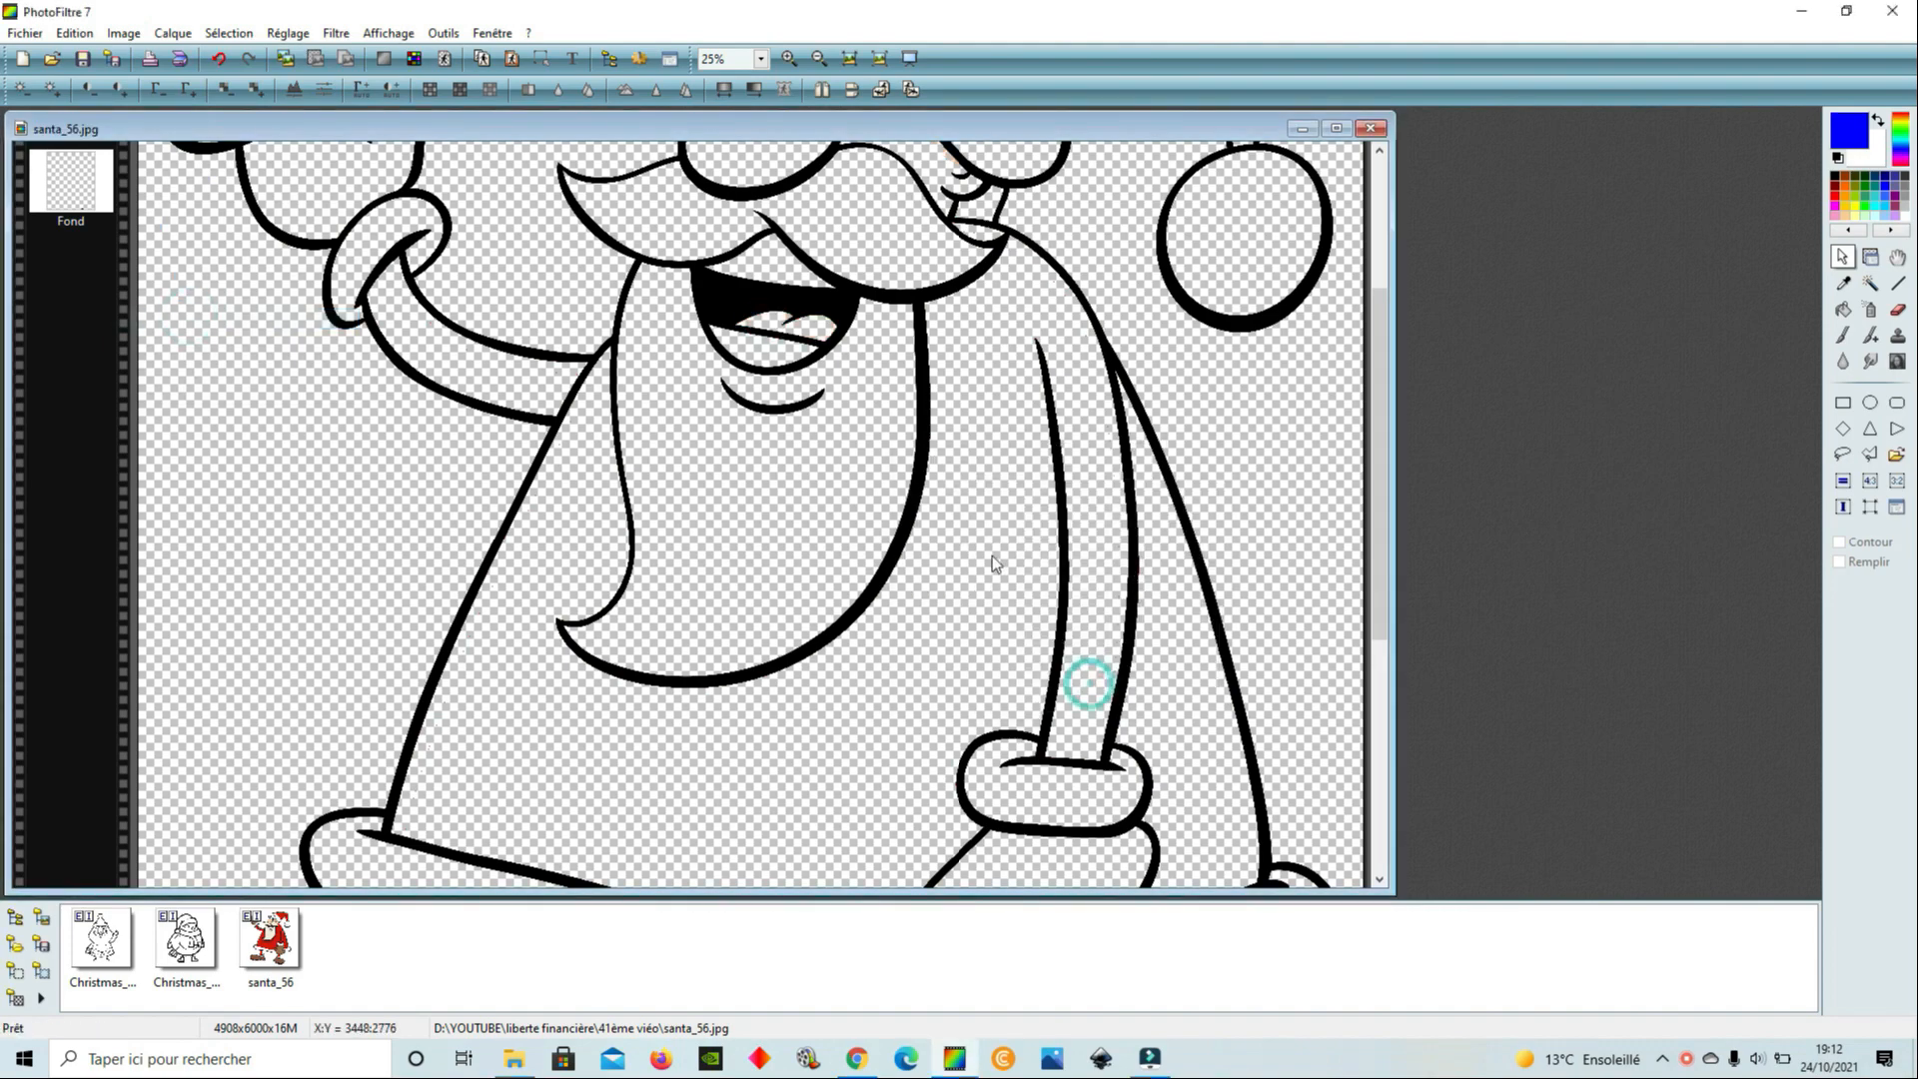
# Make the light brown highlight along the raised mitten's edges transparent, with a tolerance of 30
pyautogui.scroll(-4, 989, 555)
pyautogui.scroll(5, 291, 289)
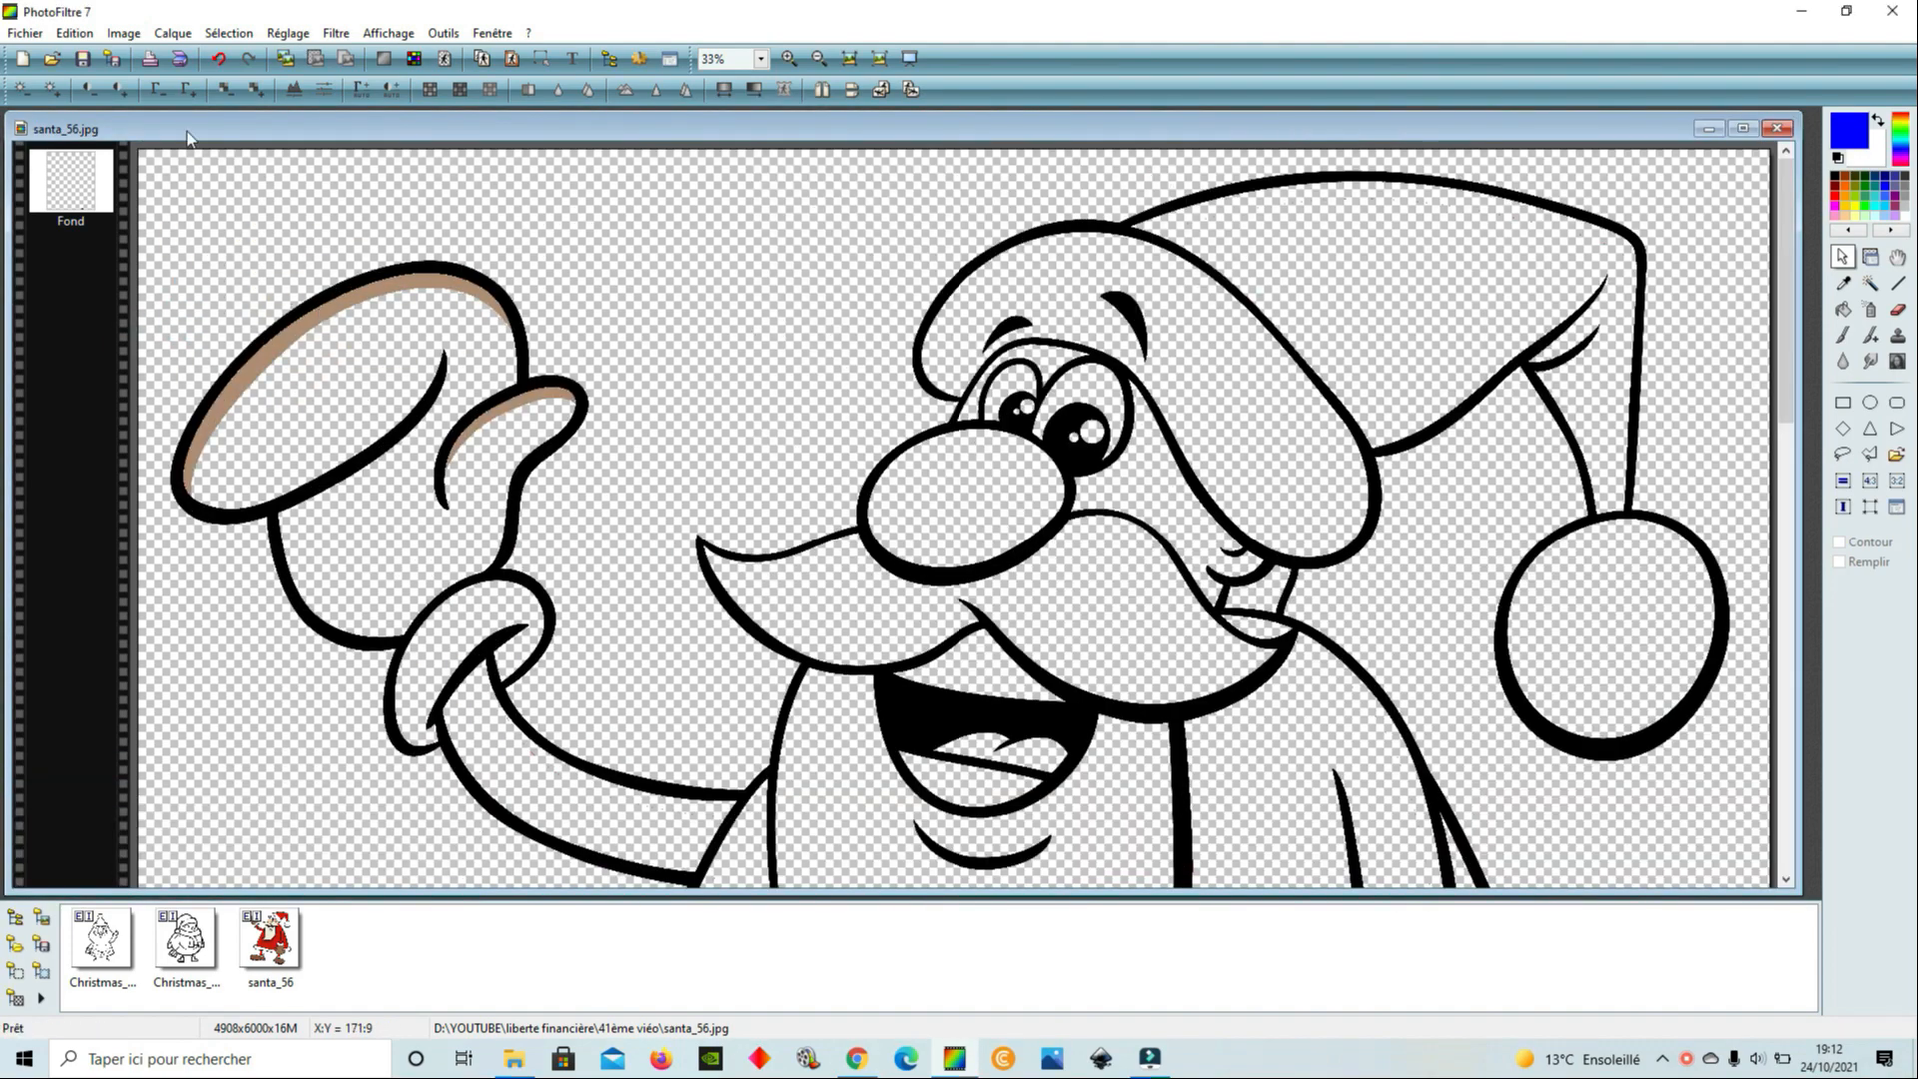
pyautogui.click(124, 33)
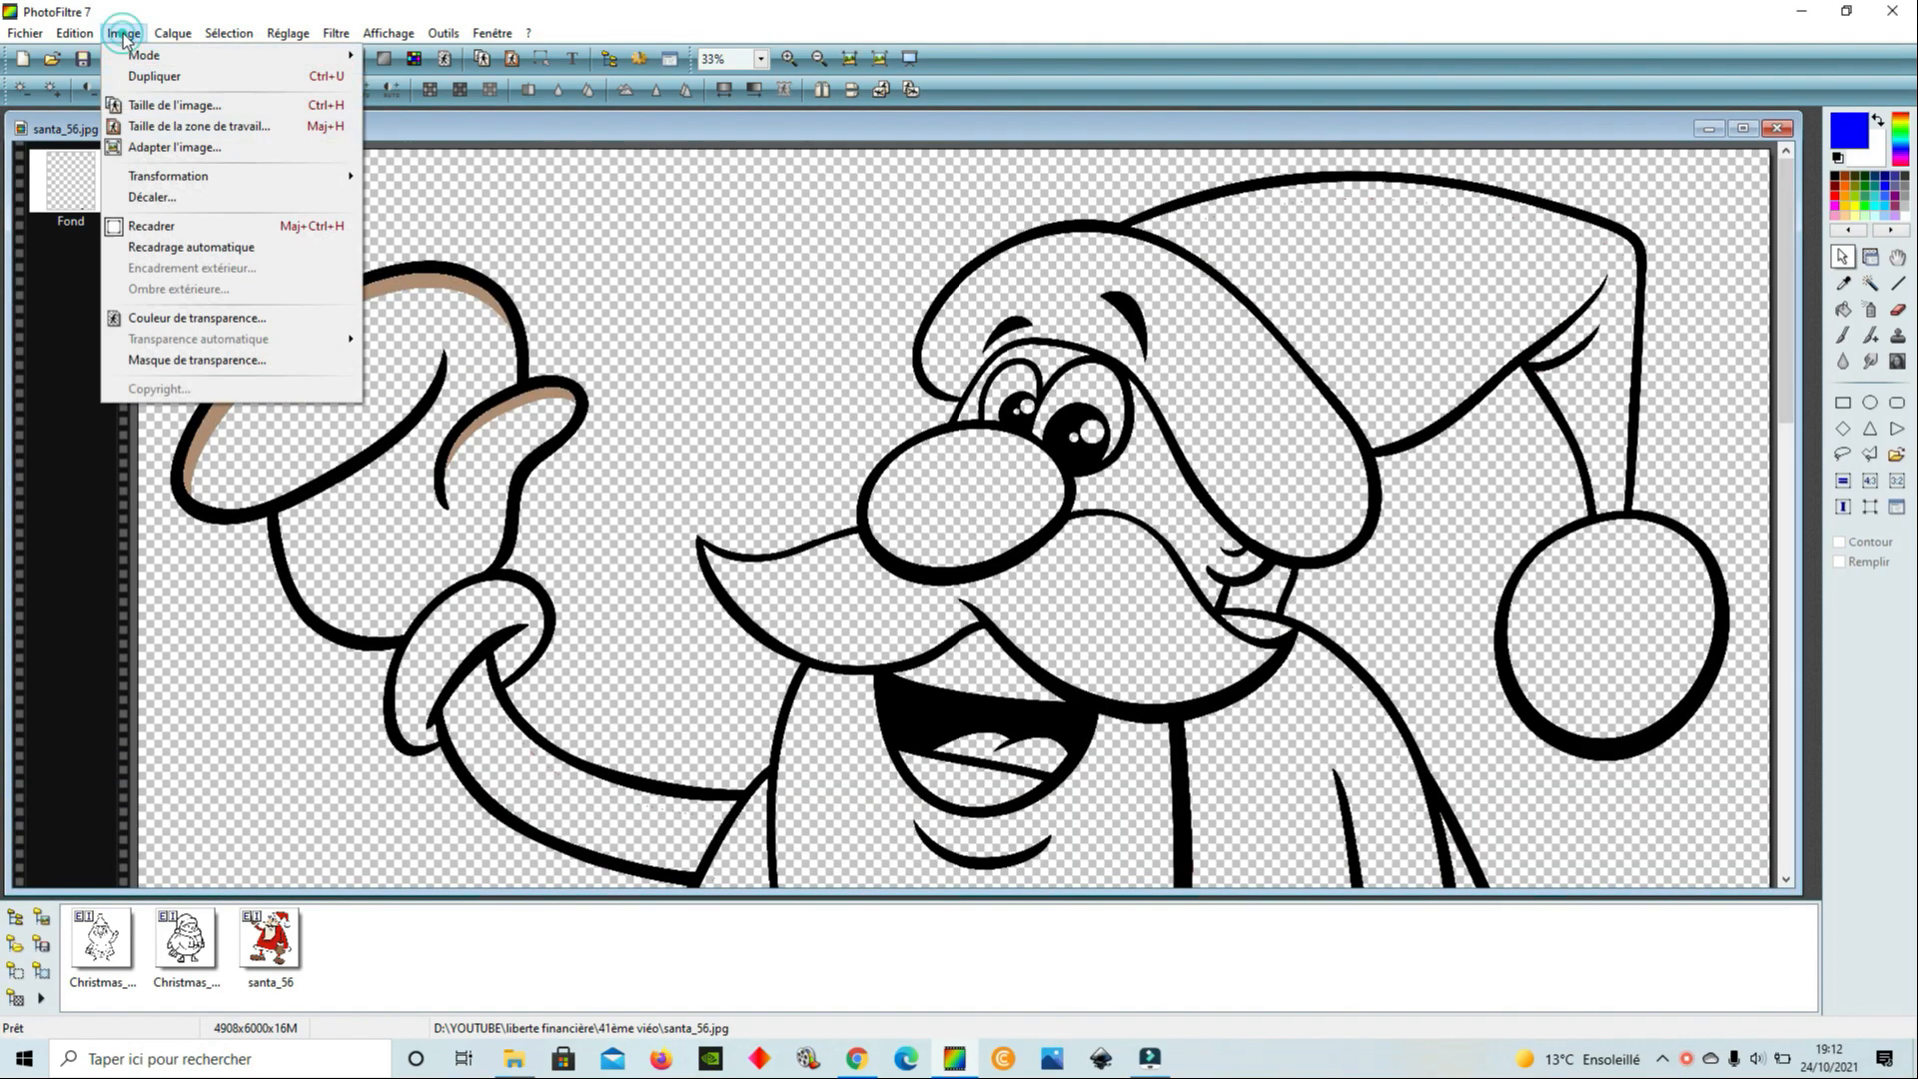
pyautogui.click(195, 315)
pyautogui.click(344, 302)
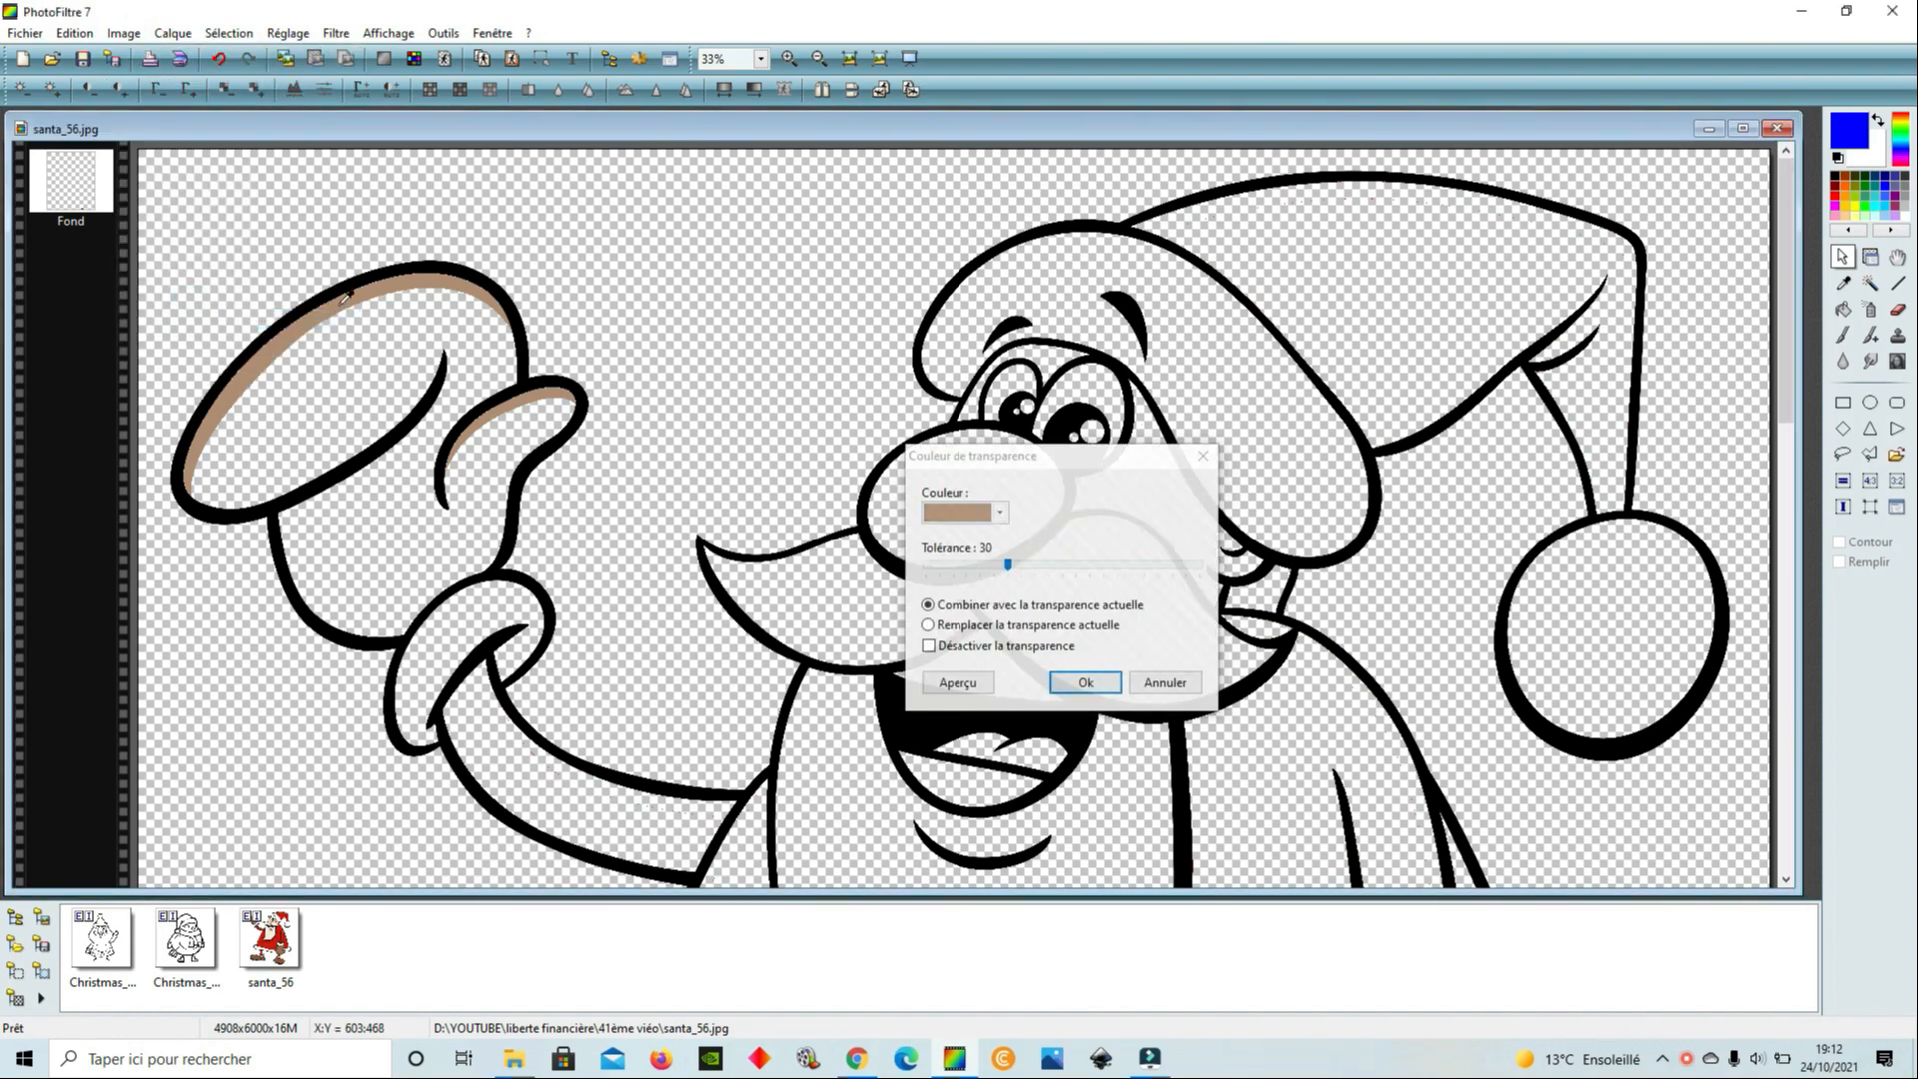
pyautogui.click(1102, 687)
# Make the grey of Santa's boot soles transparent, with a tolerance of 30
pyautogui.scroll(-5, 897, 519)
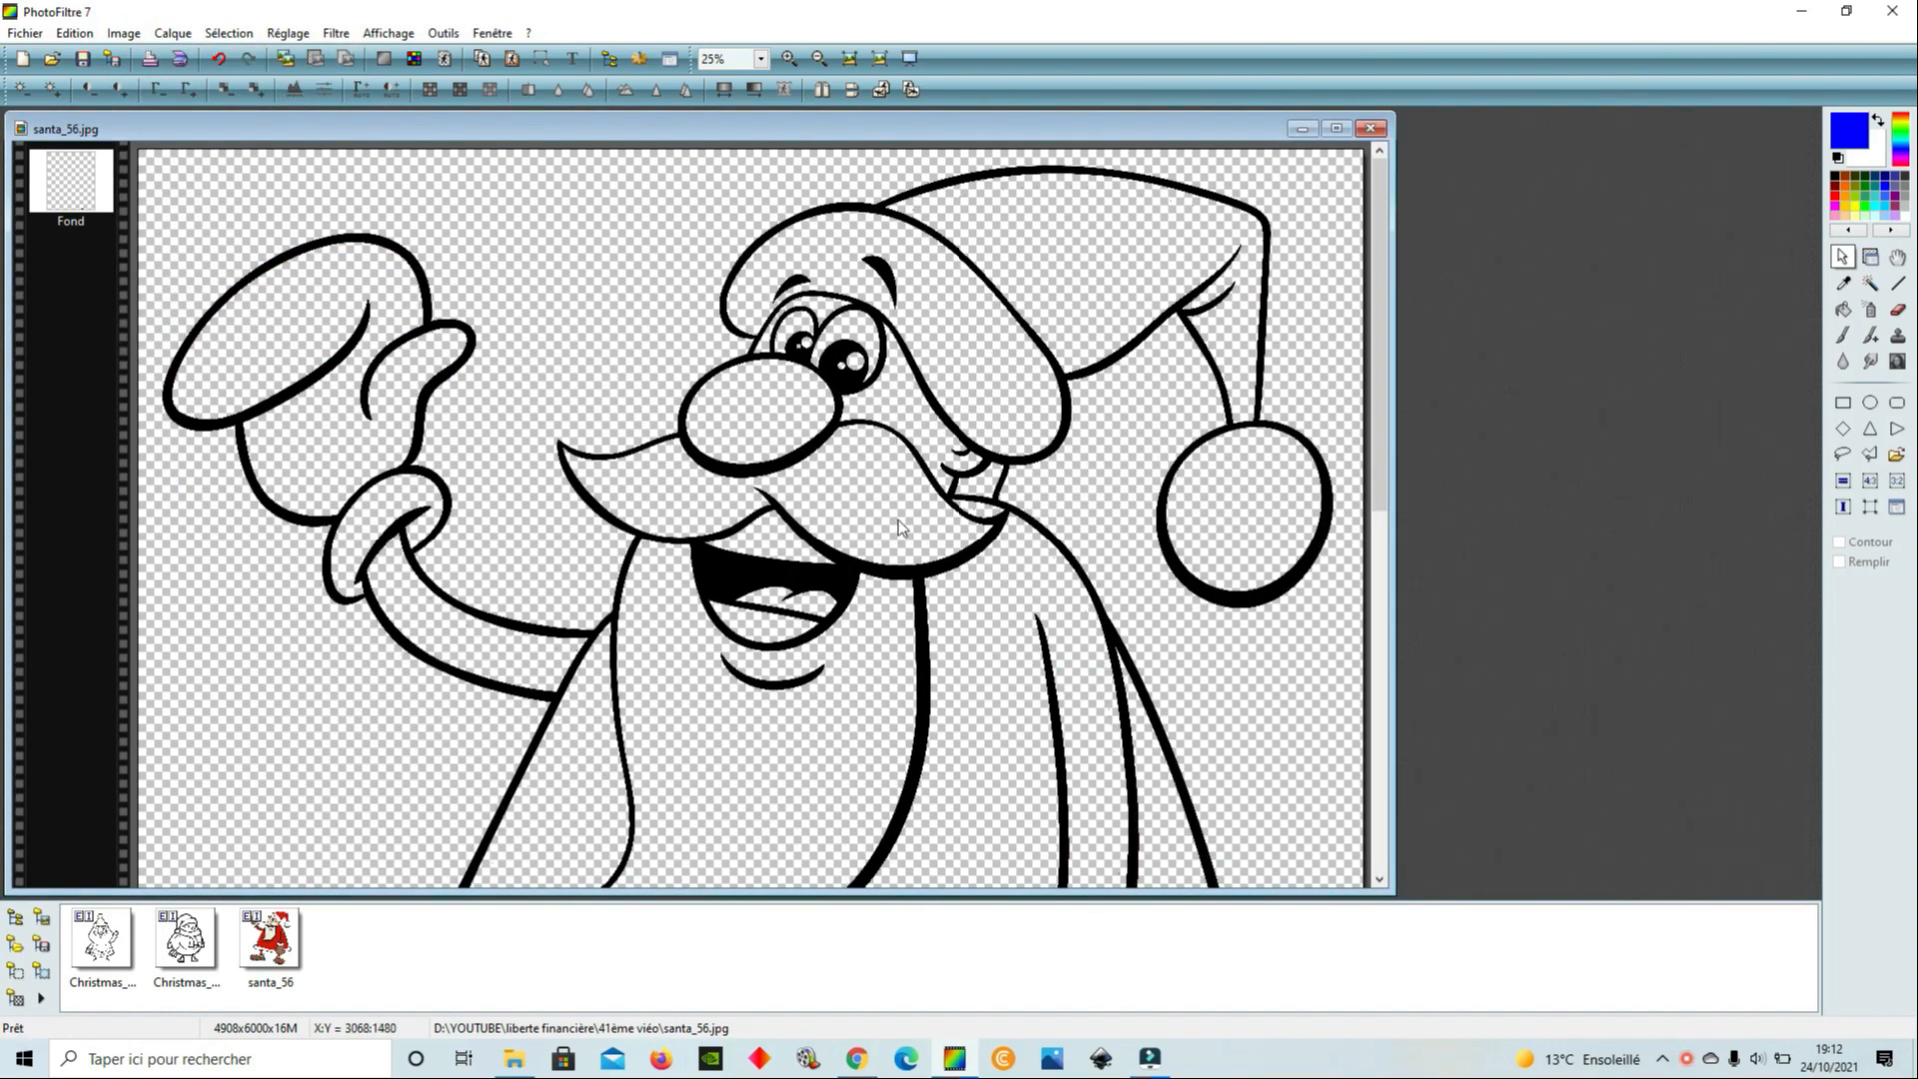
pyautogui.scroll(5, 727, 444)
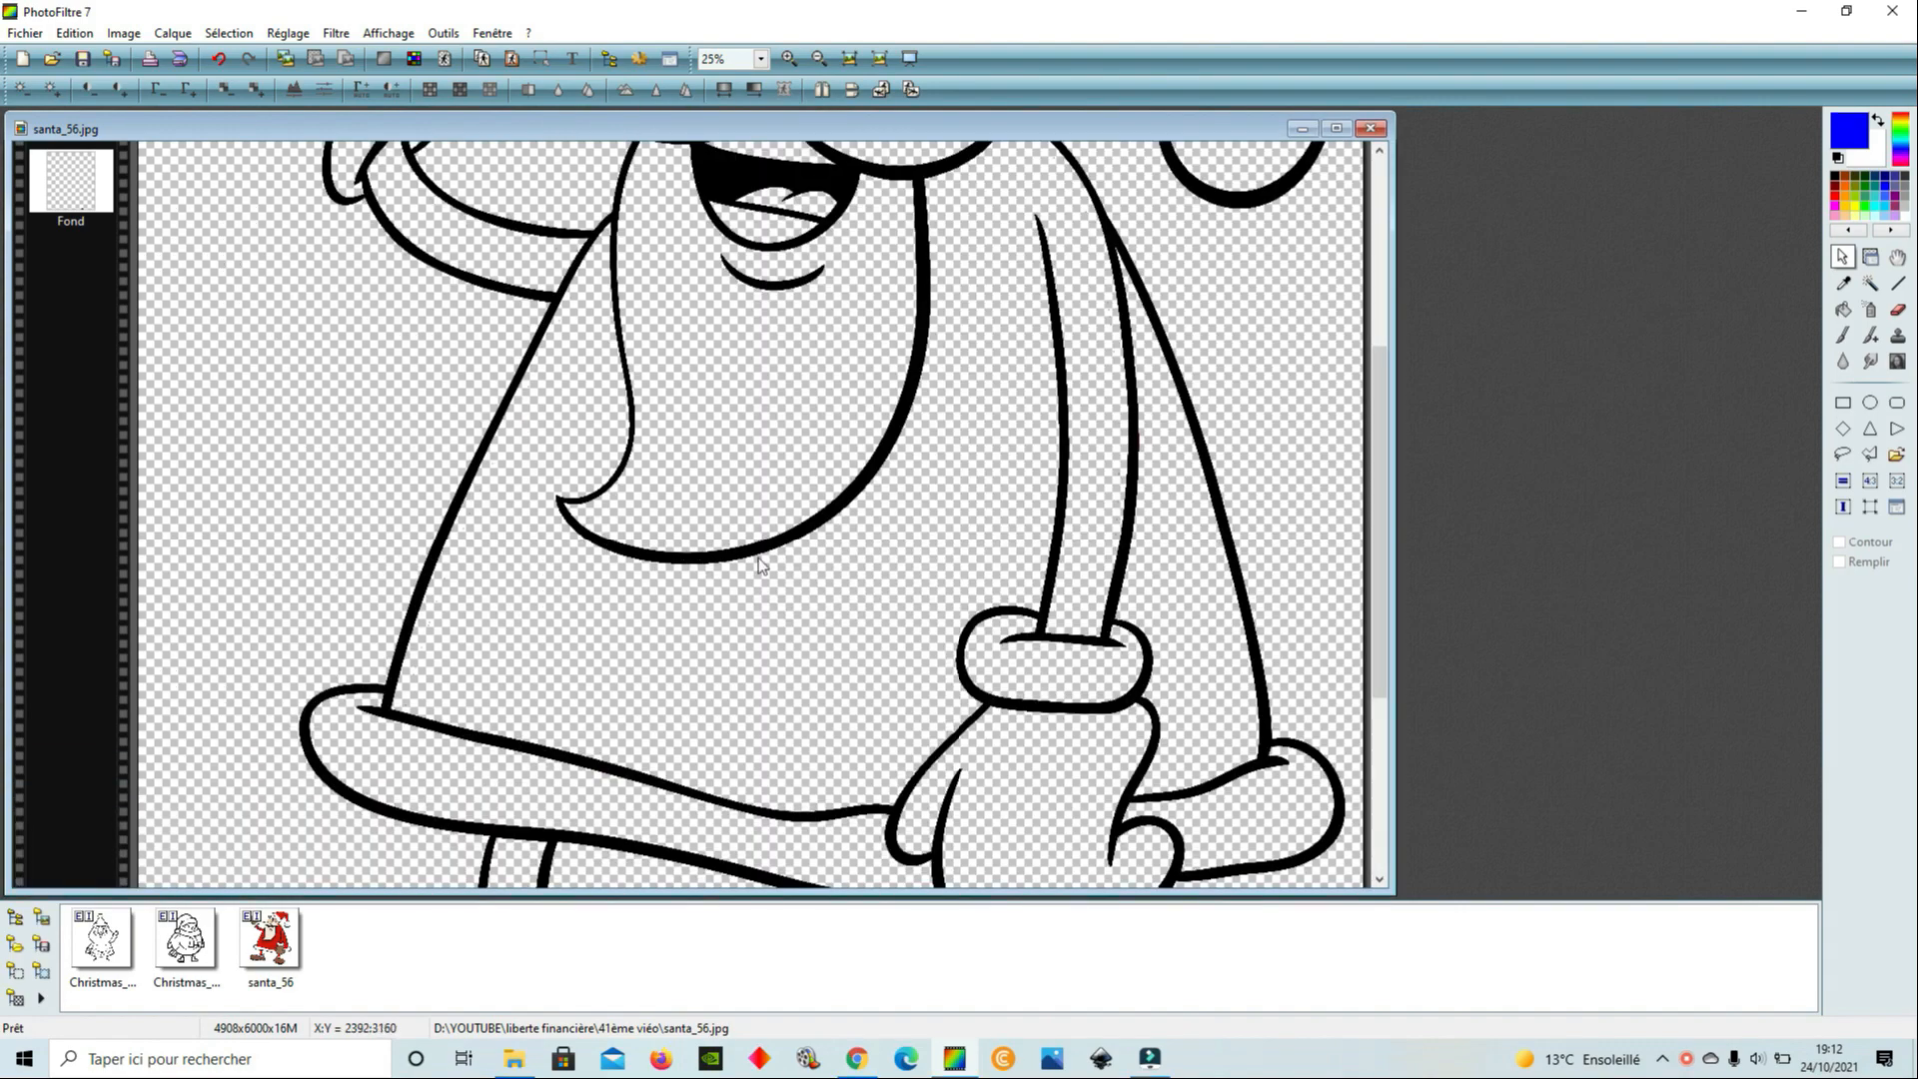
pyautogui.moveTo(1784, 549); pyautogui.dragTo(1784, 625)
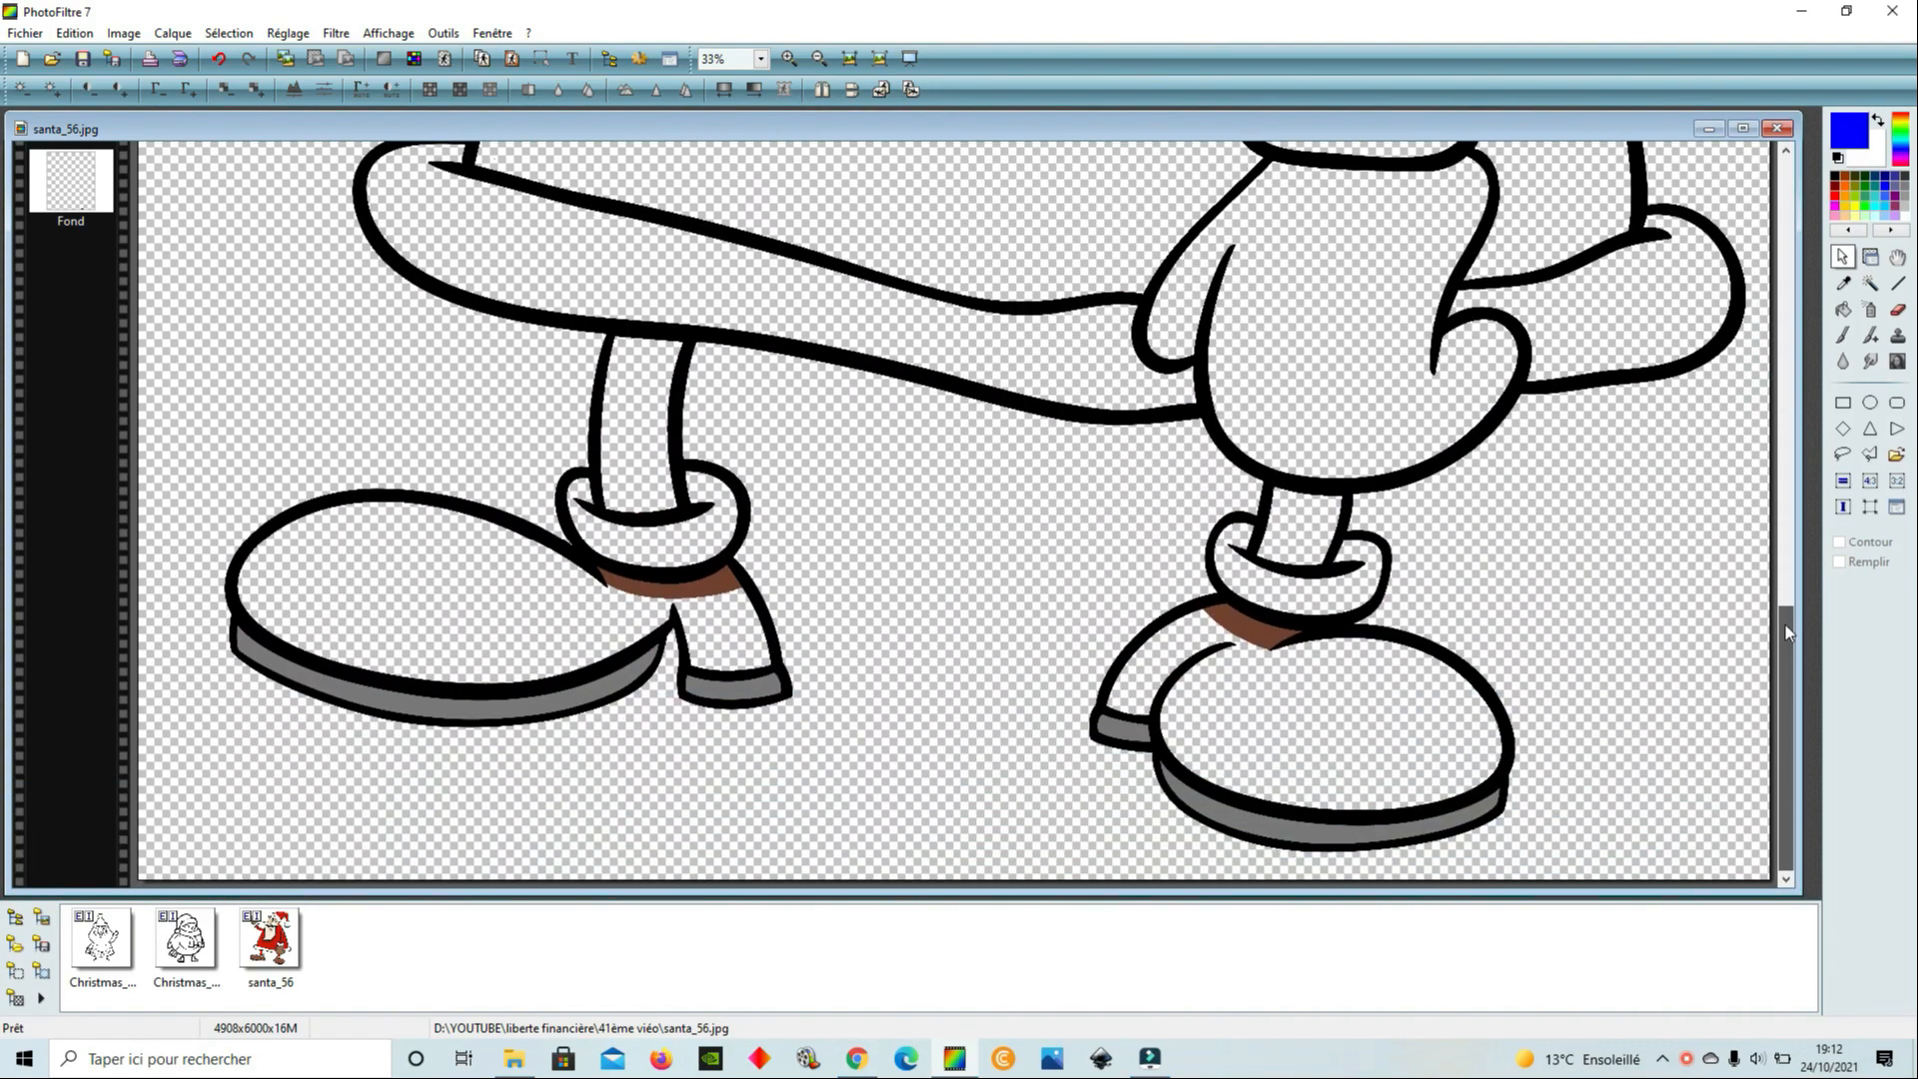
pyautogui.click(124, 33)
pyautogui.click(212, 319)
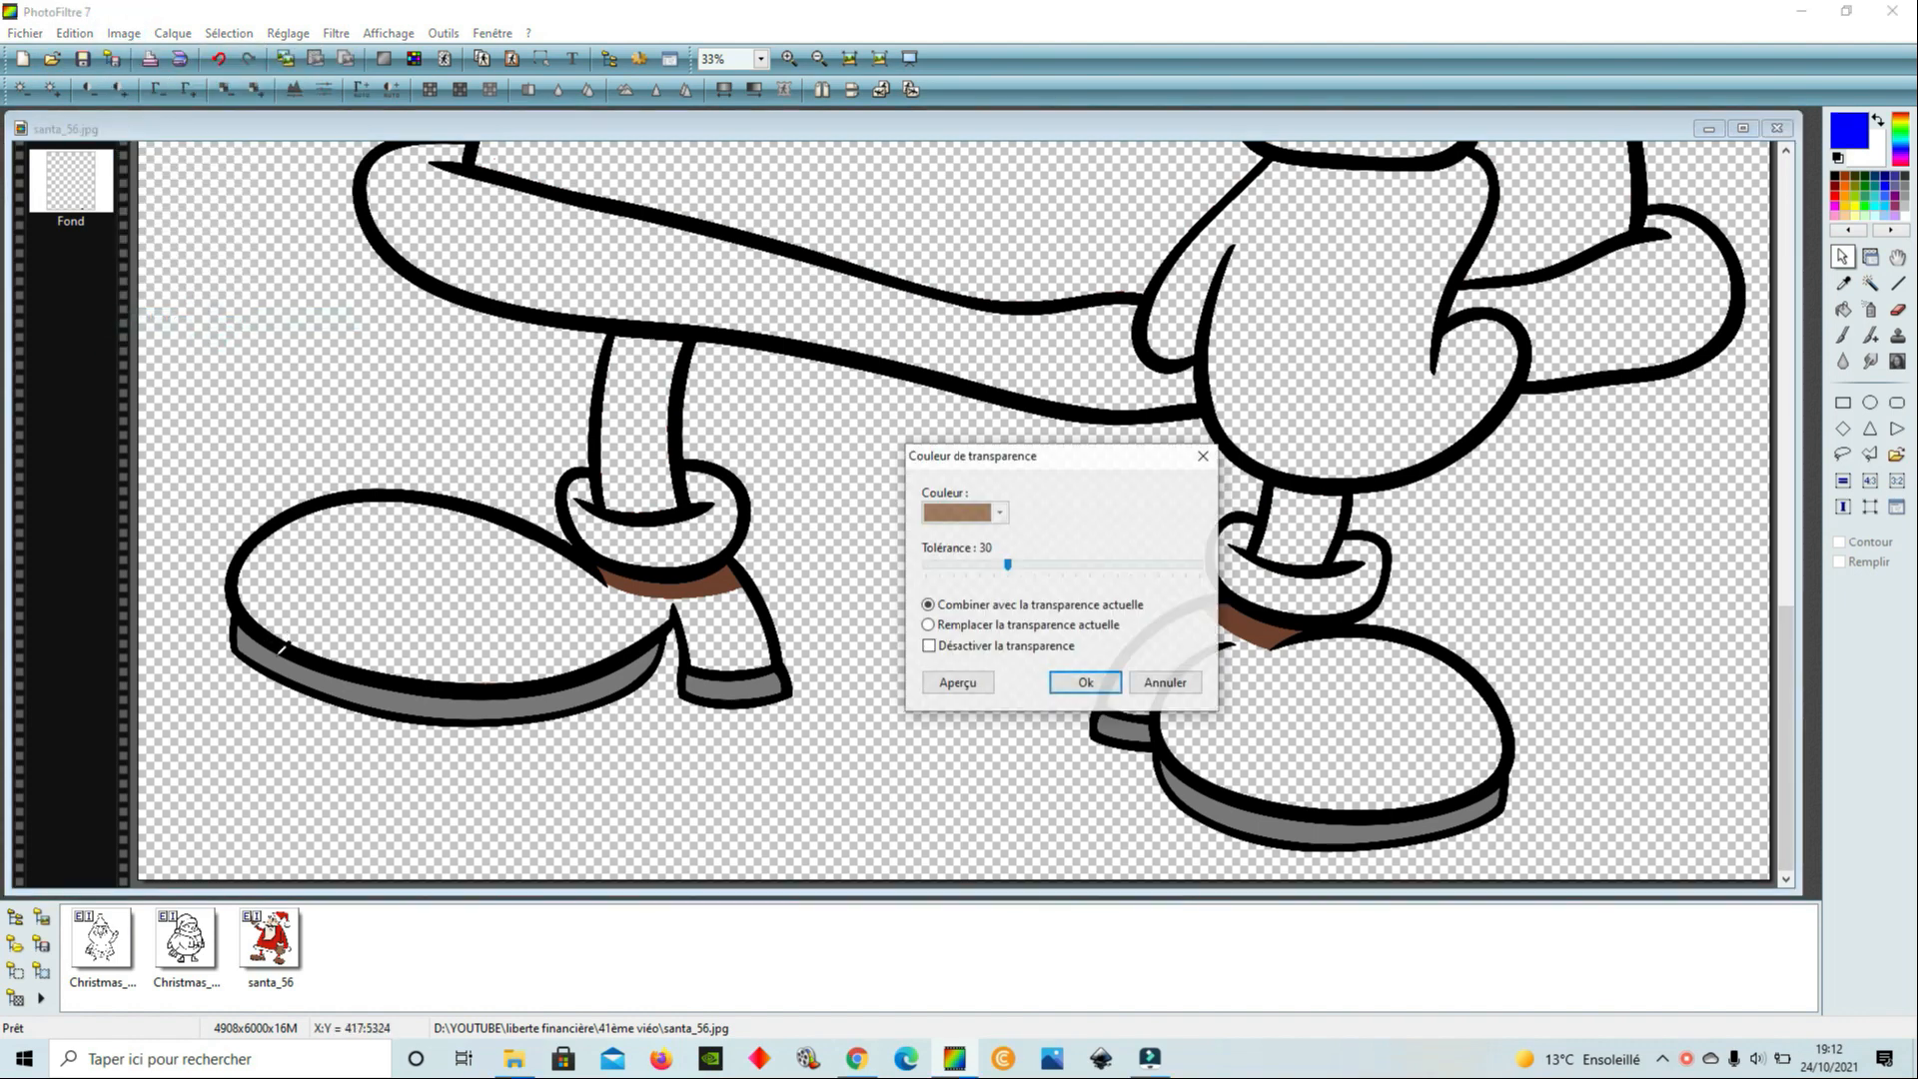
pyautogui.click(280, 647)
pyautogui.click(1084, 682)
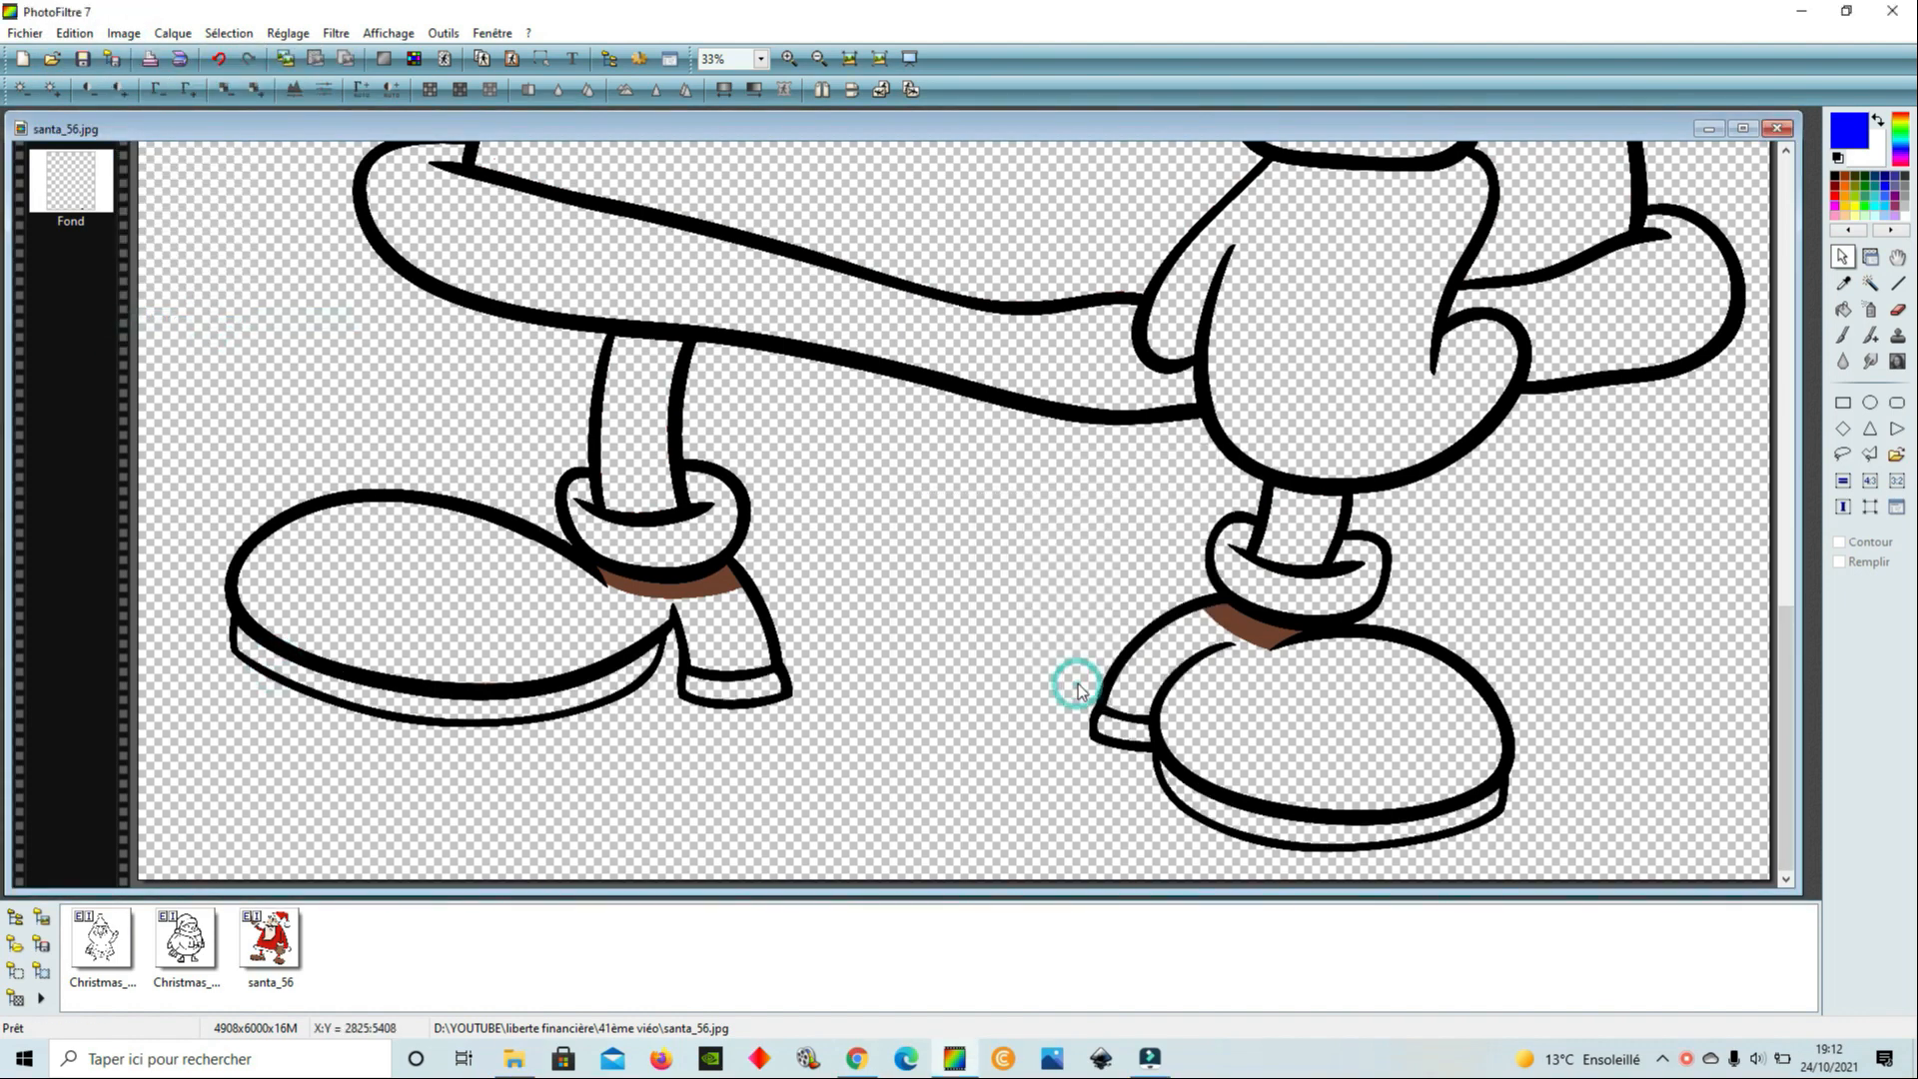
# Make the dark brown shadows below the trouser cuffs on both boots transparent, with a tolerance of 30
pyautogui.click(124, 33)
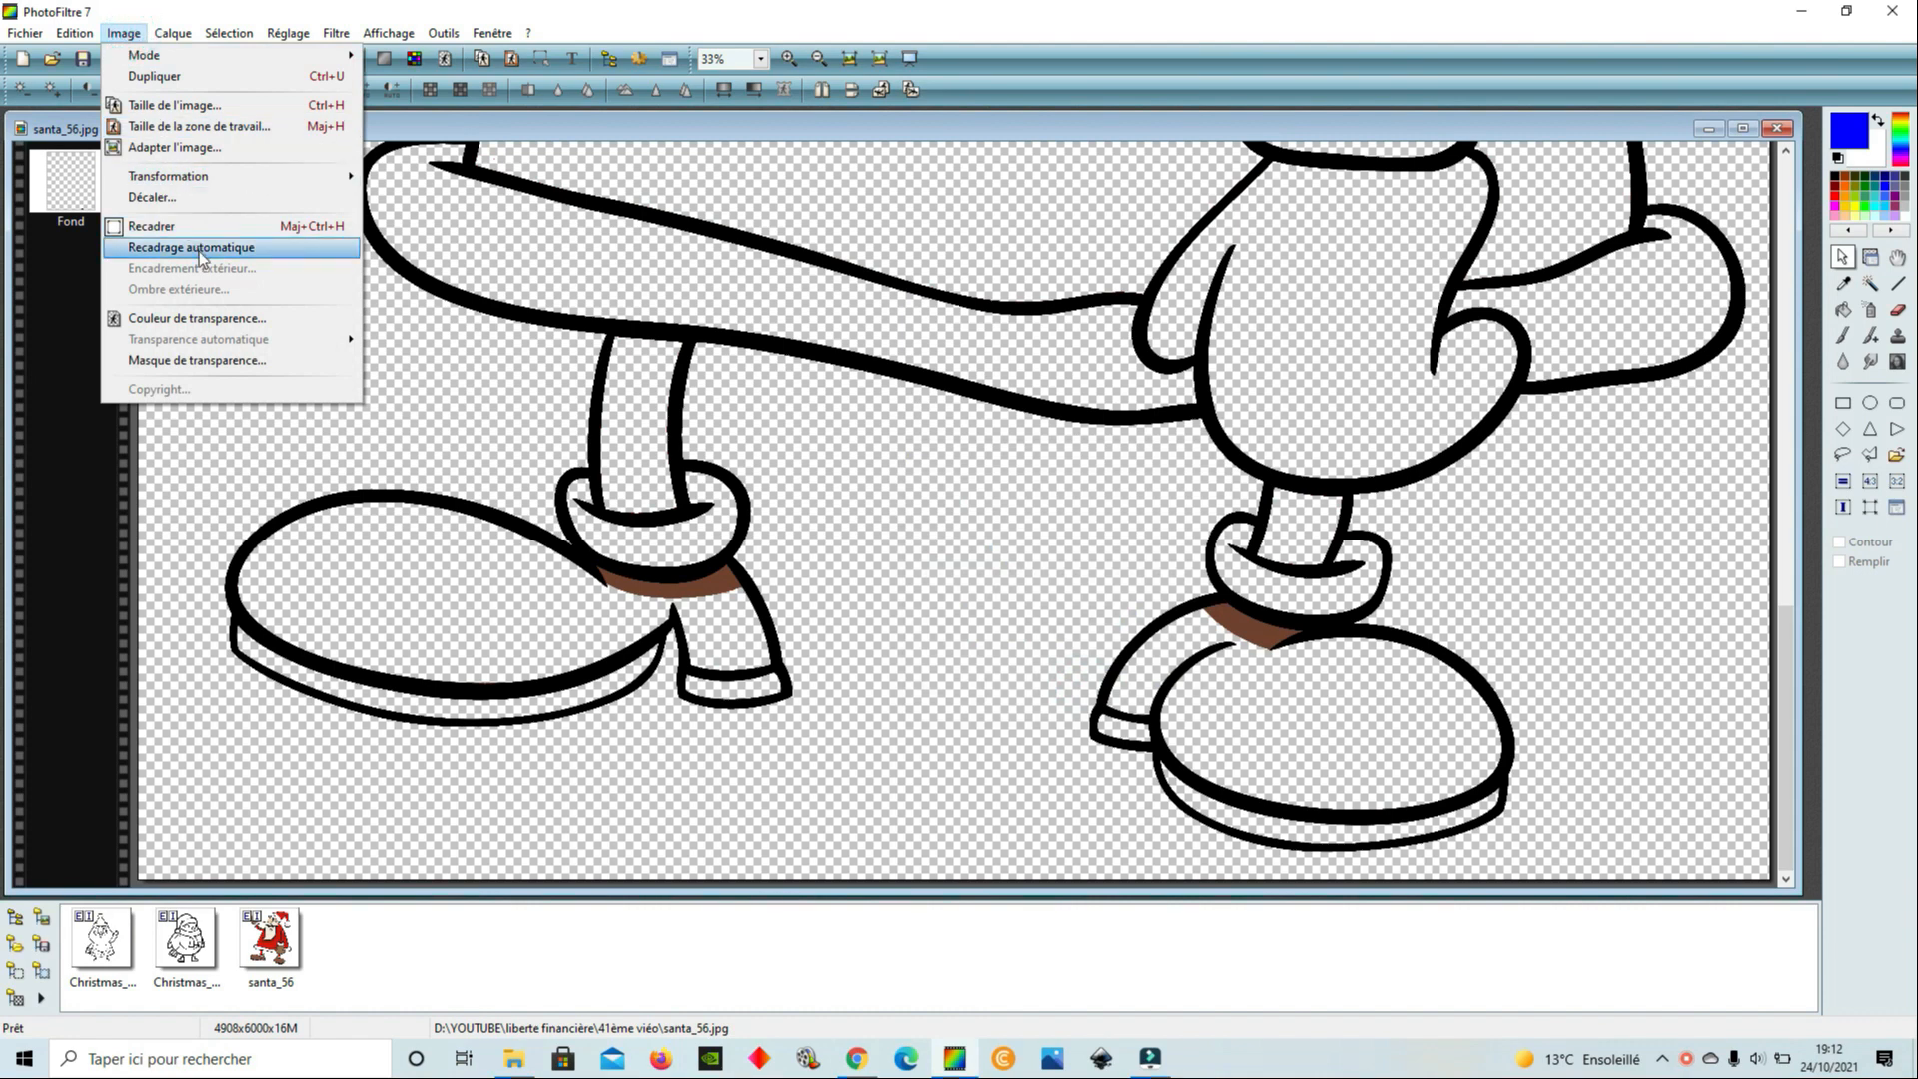
pyautogui.click(200, 318)
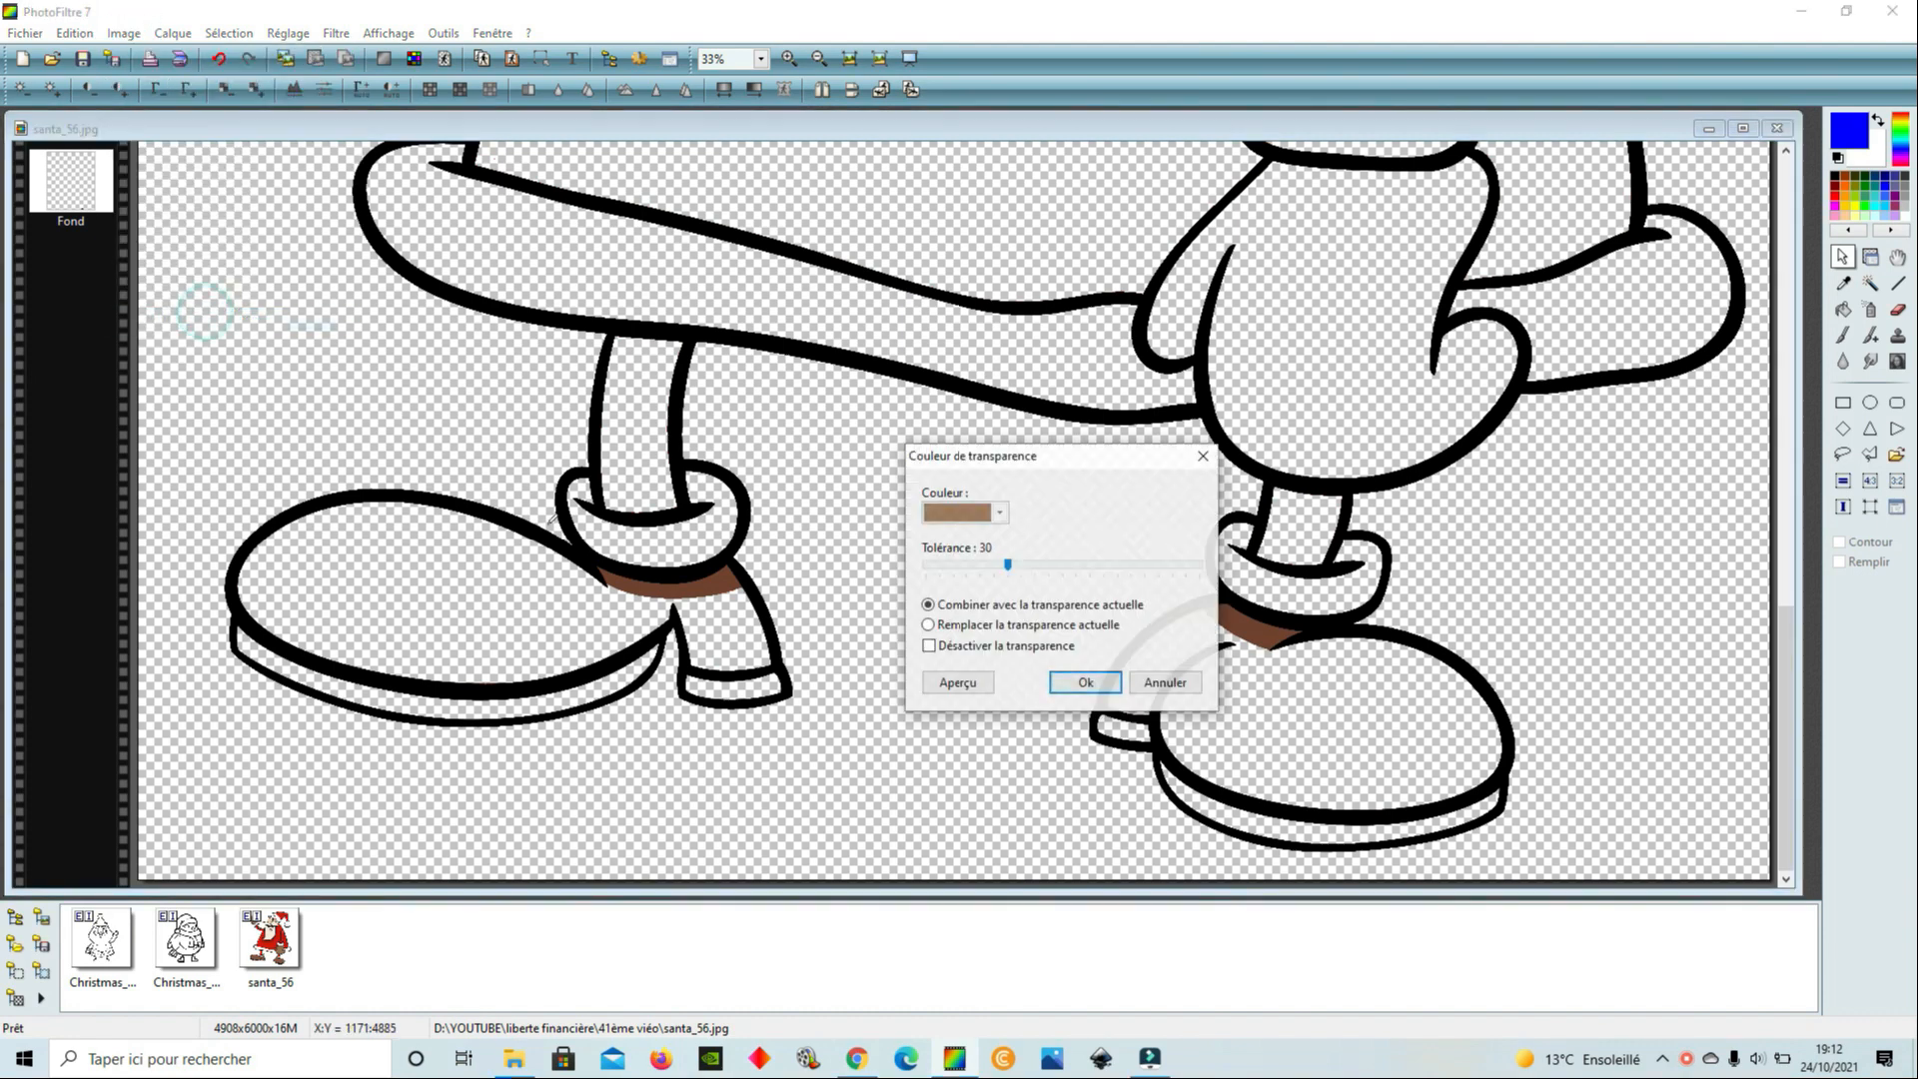
pyautogui.click(649, 579)
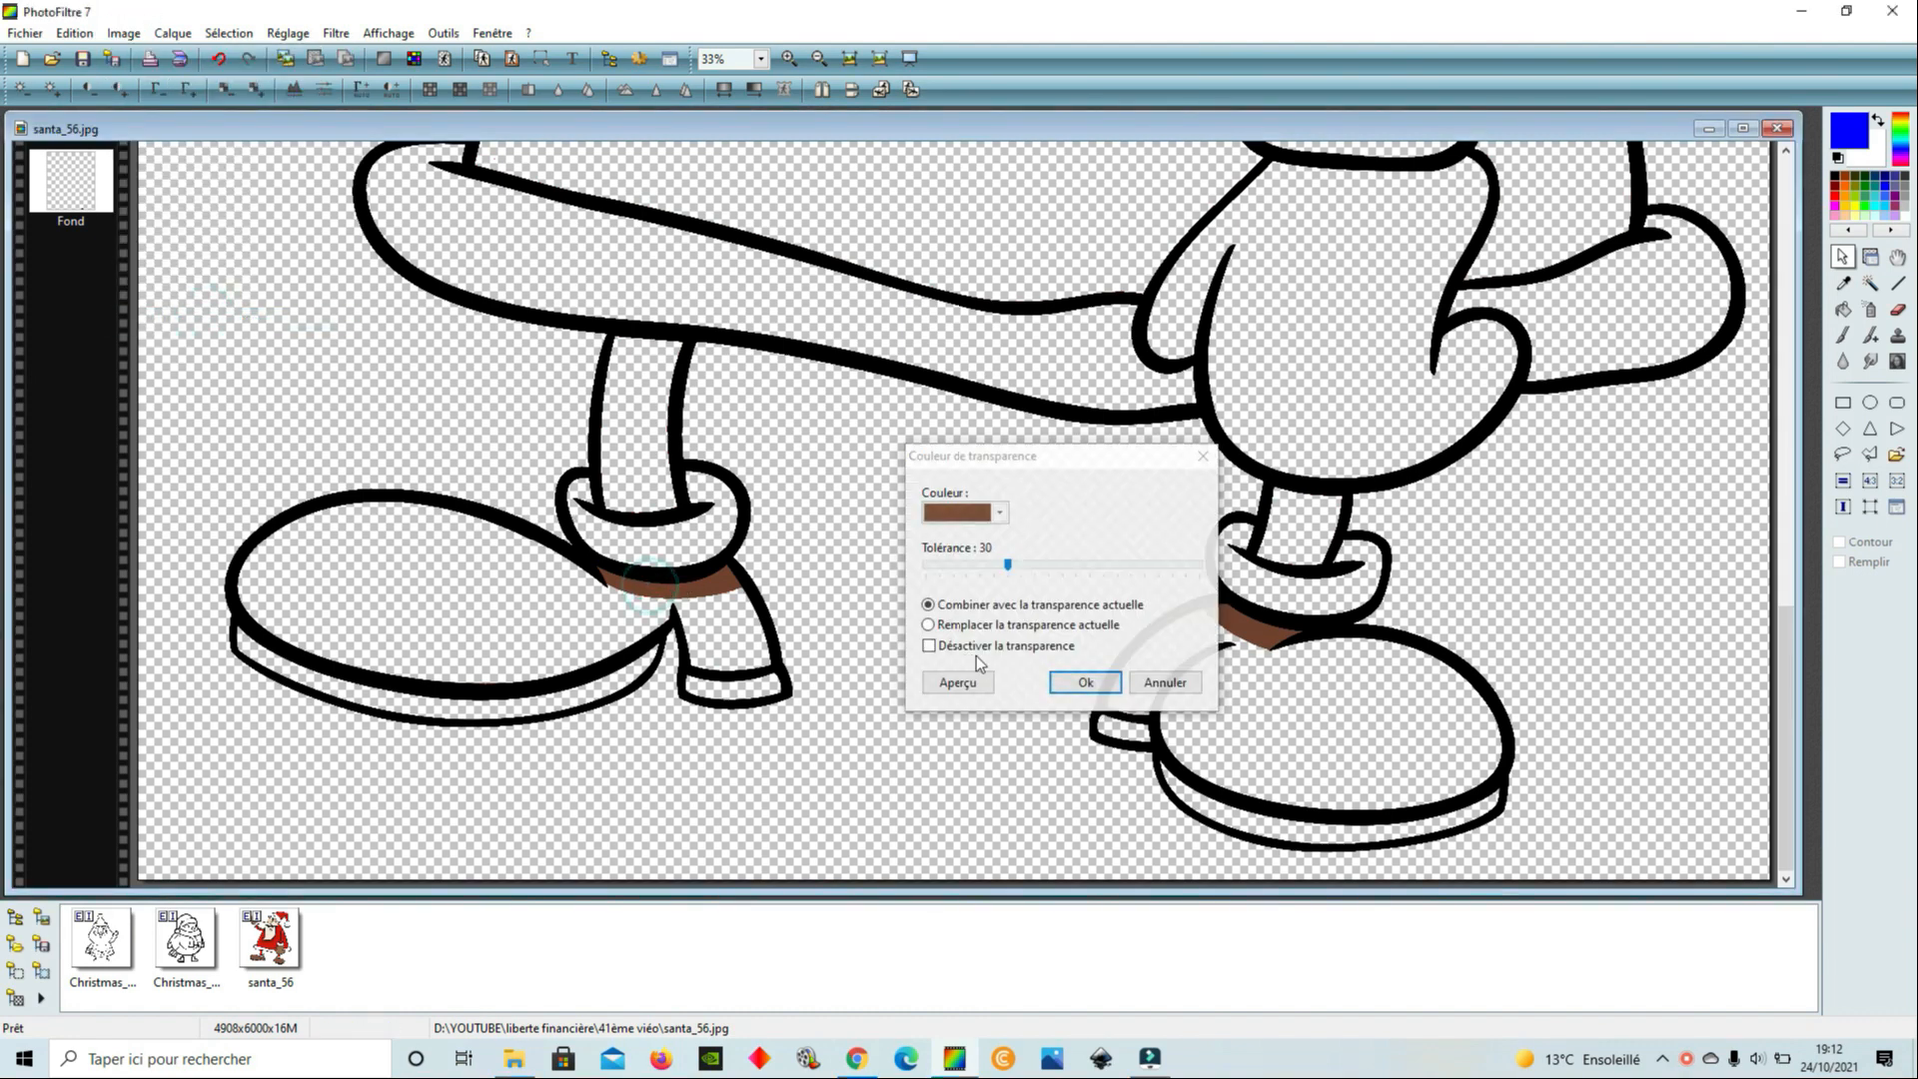
pyautogui.click(1084, 682)
pyautogui.hotkey('ctrl', 'b')
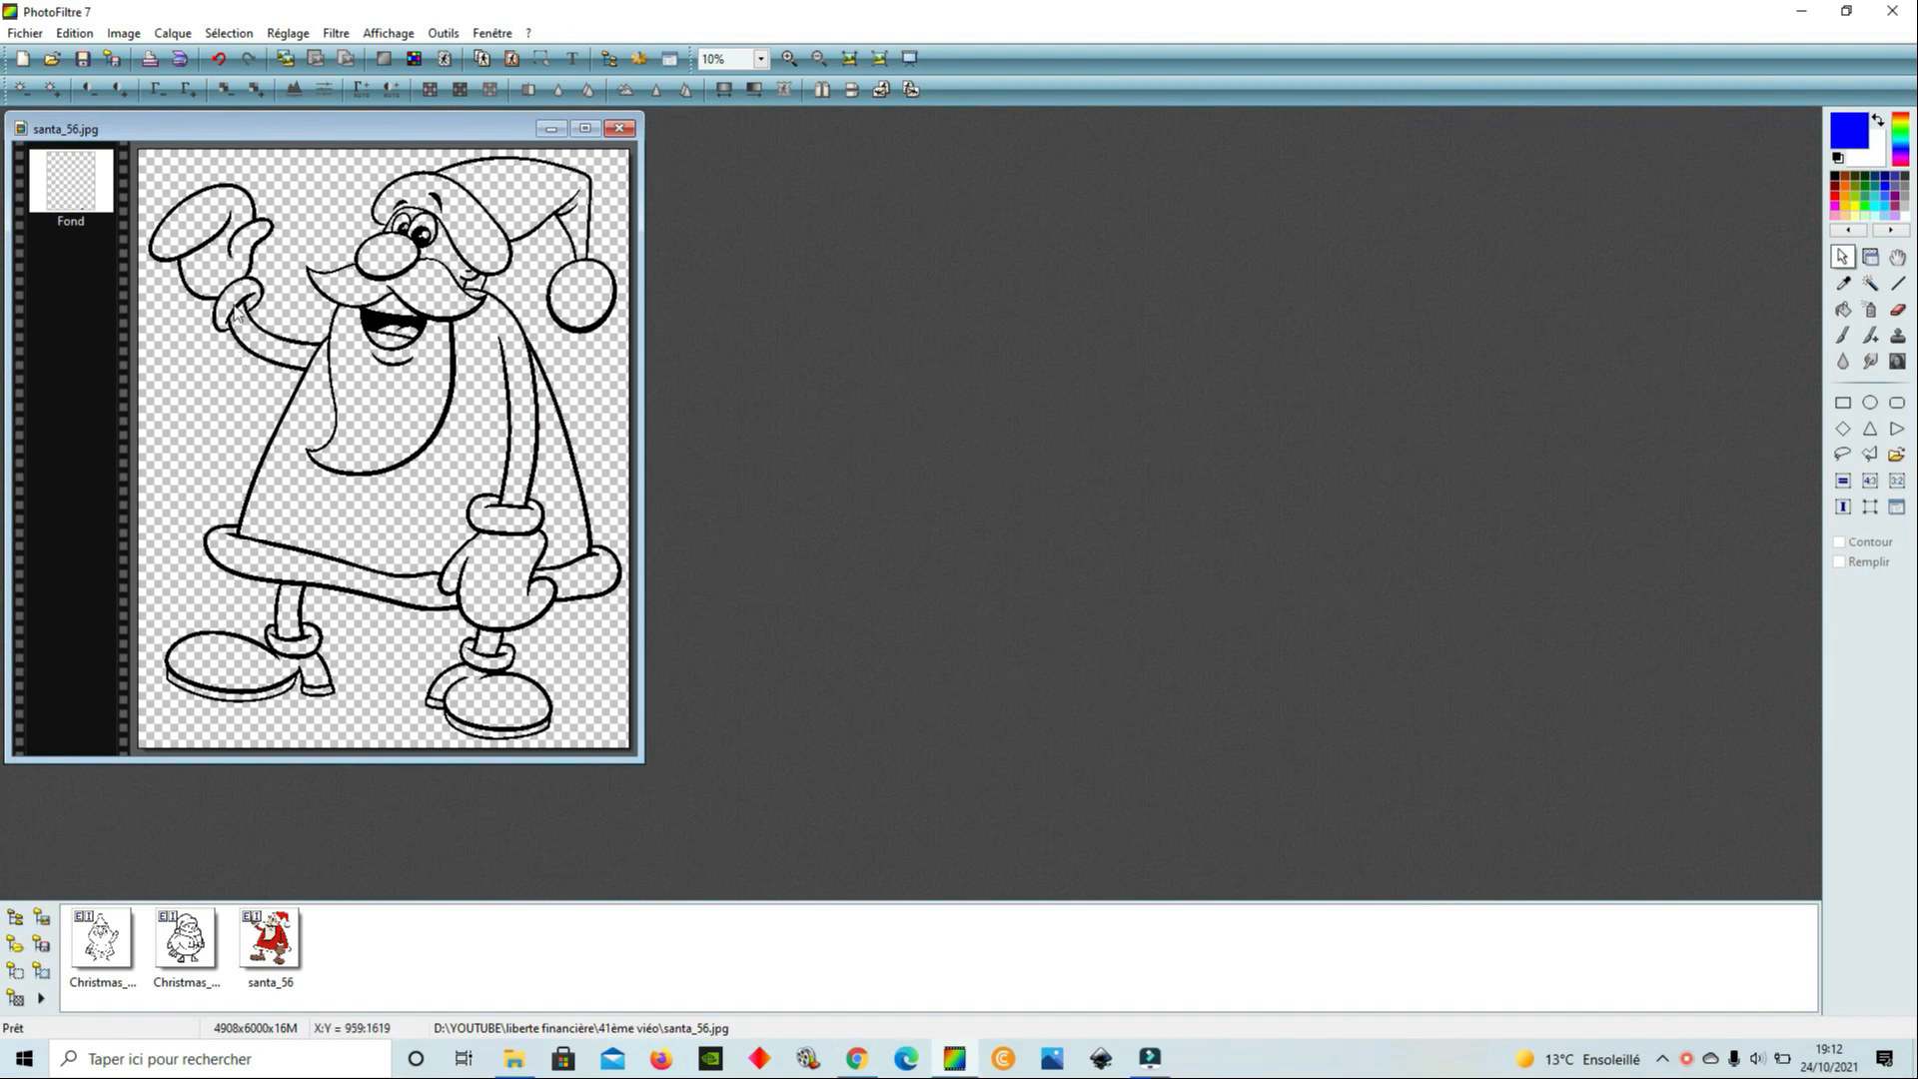
pyautogui.click(25, 33)
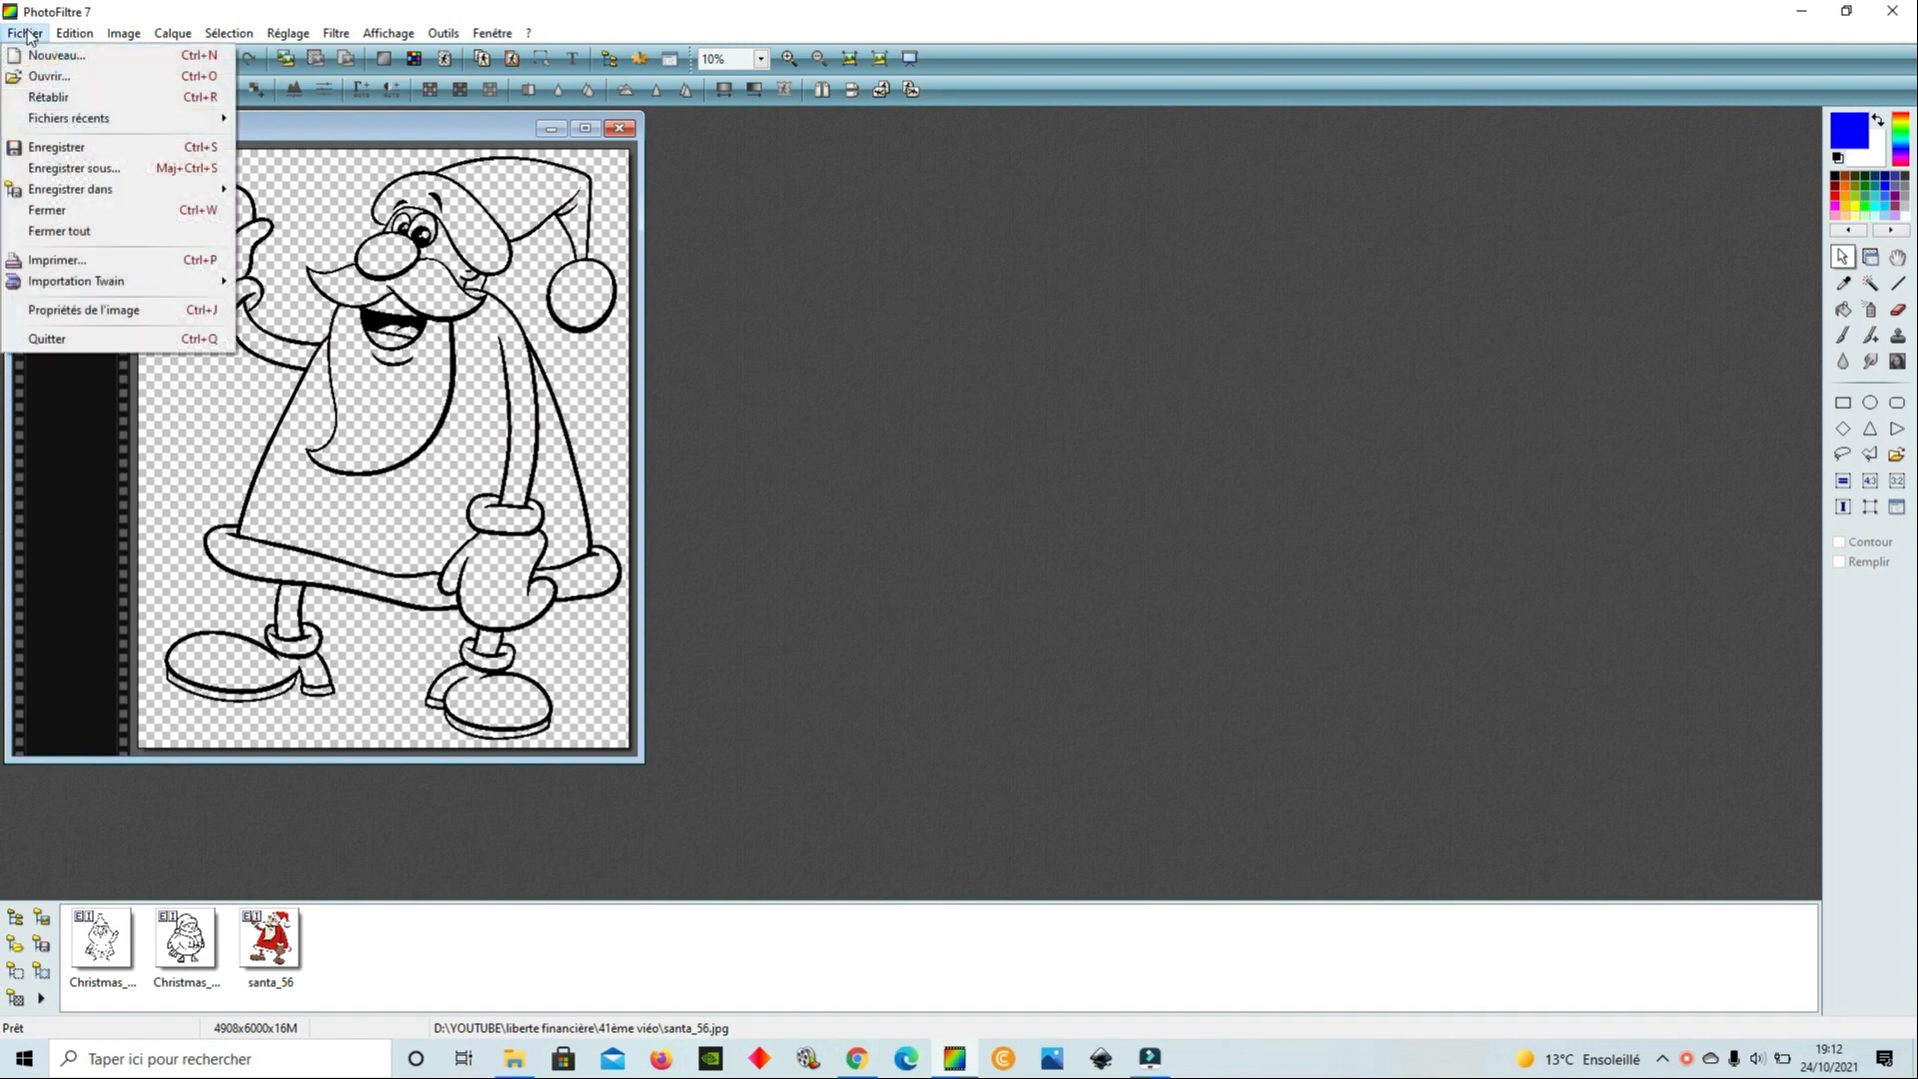
pyautogui.click(88, 170)
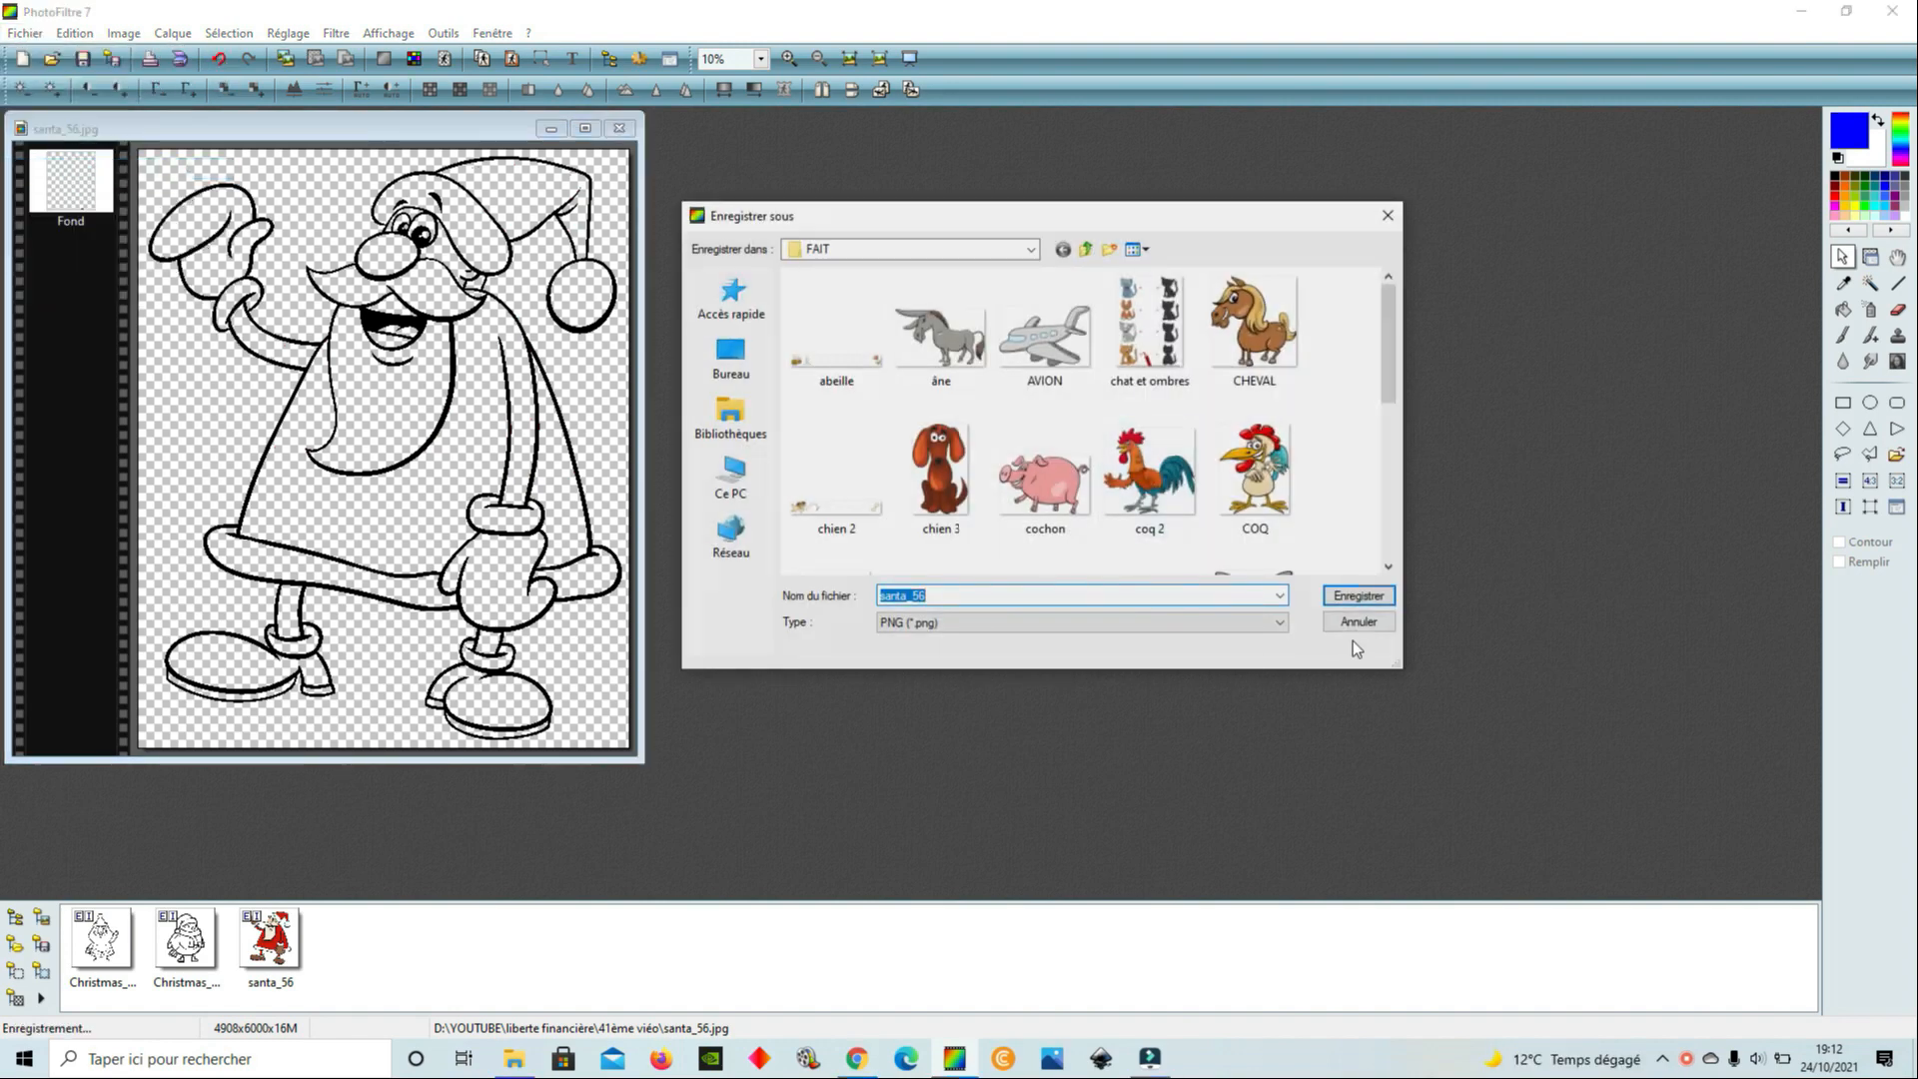
pyautogui.click(1383, 625)
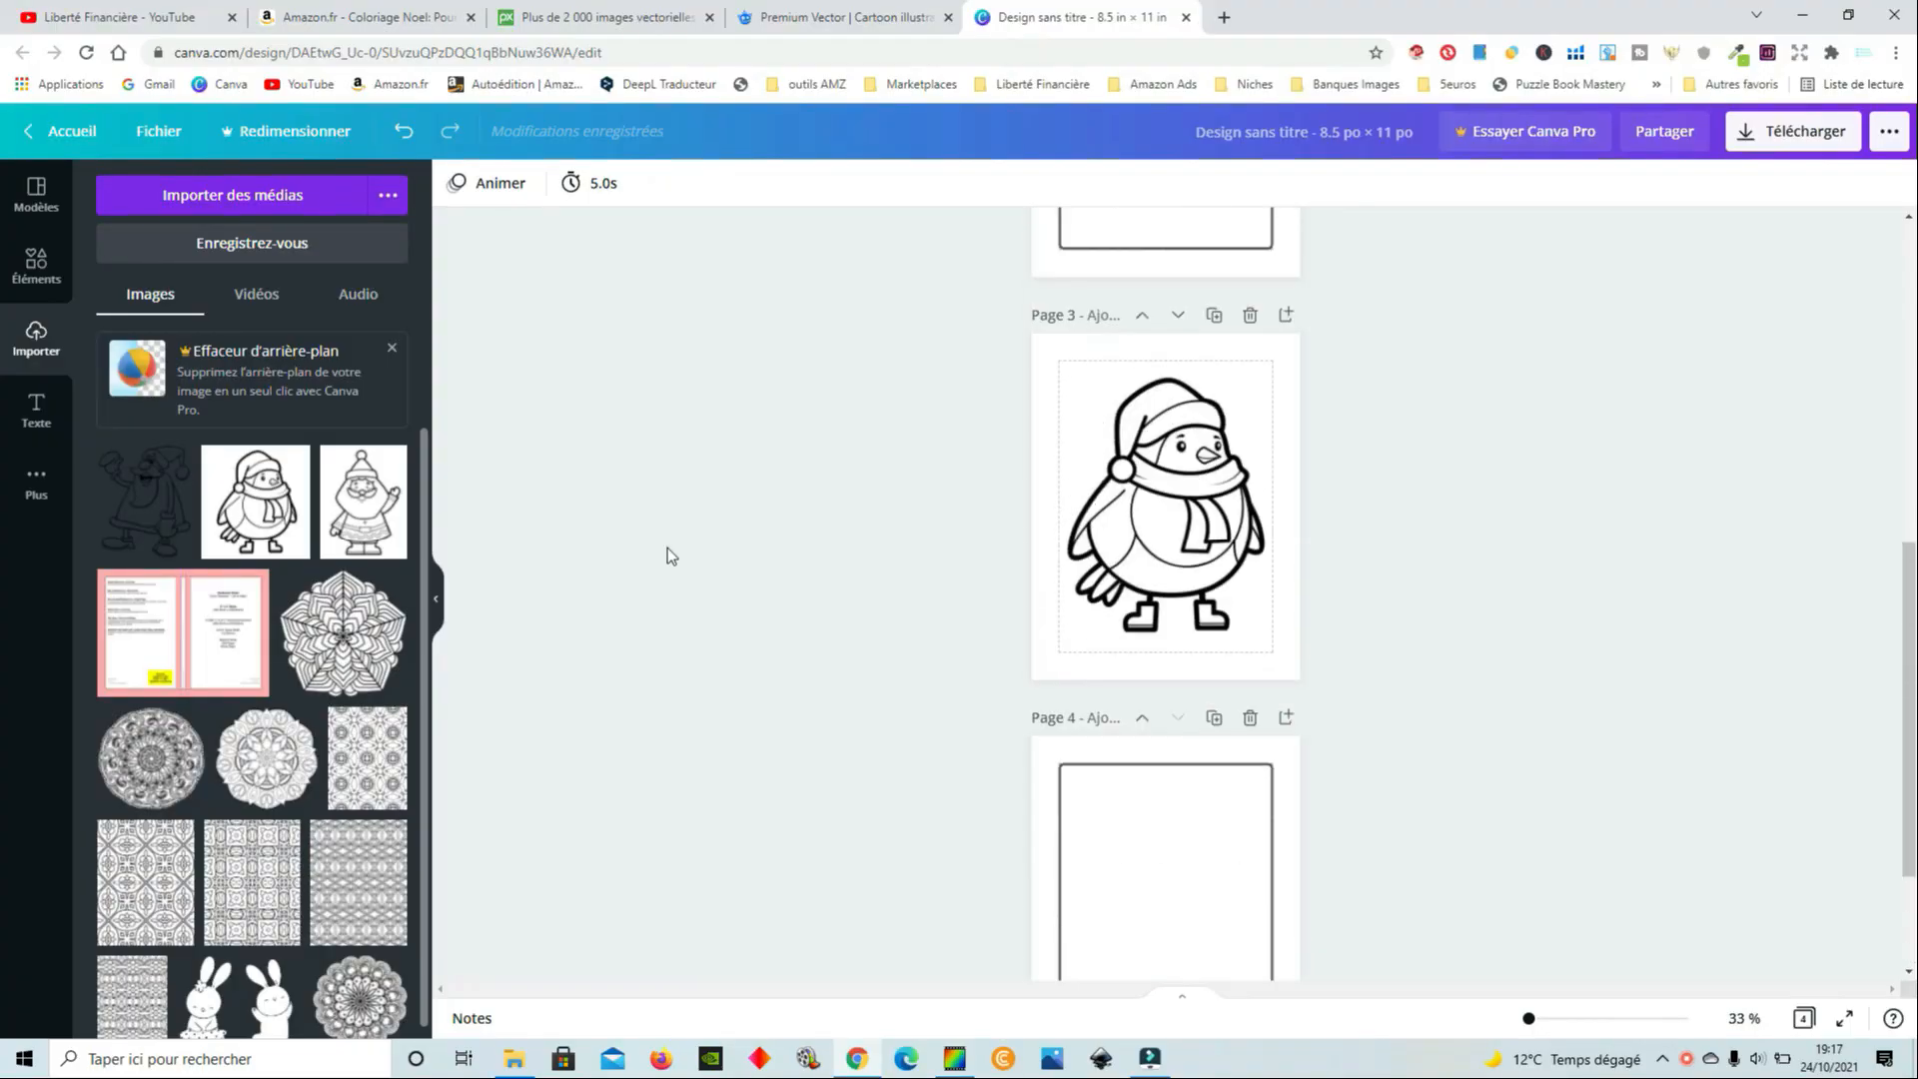
# Duplicate the framed blank page 4 twice, extending the book to six pages
pyautogui.scroll(-1, 609, 554)
pyautogui.scroll(-1, 1252, 505)
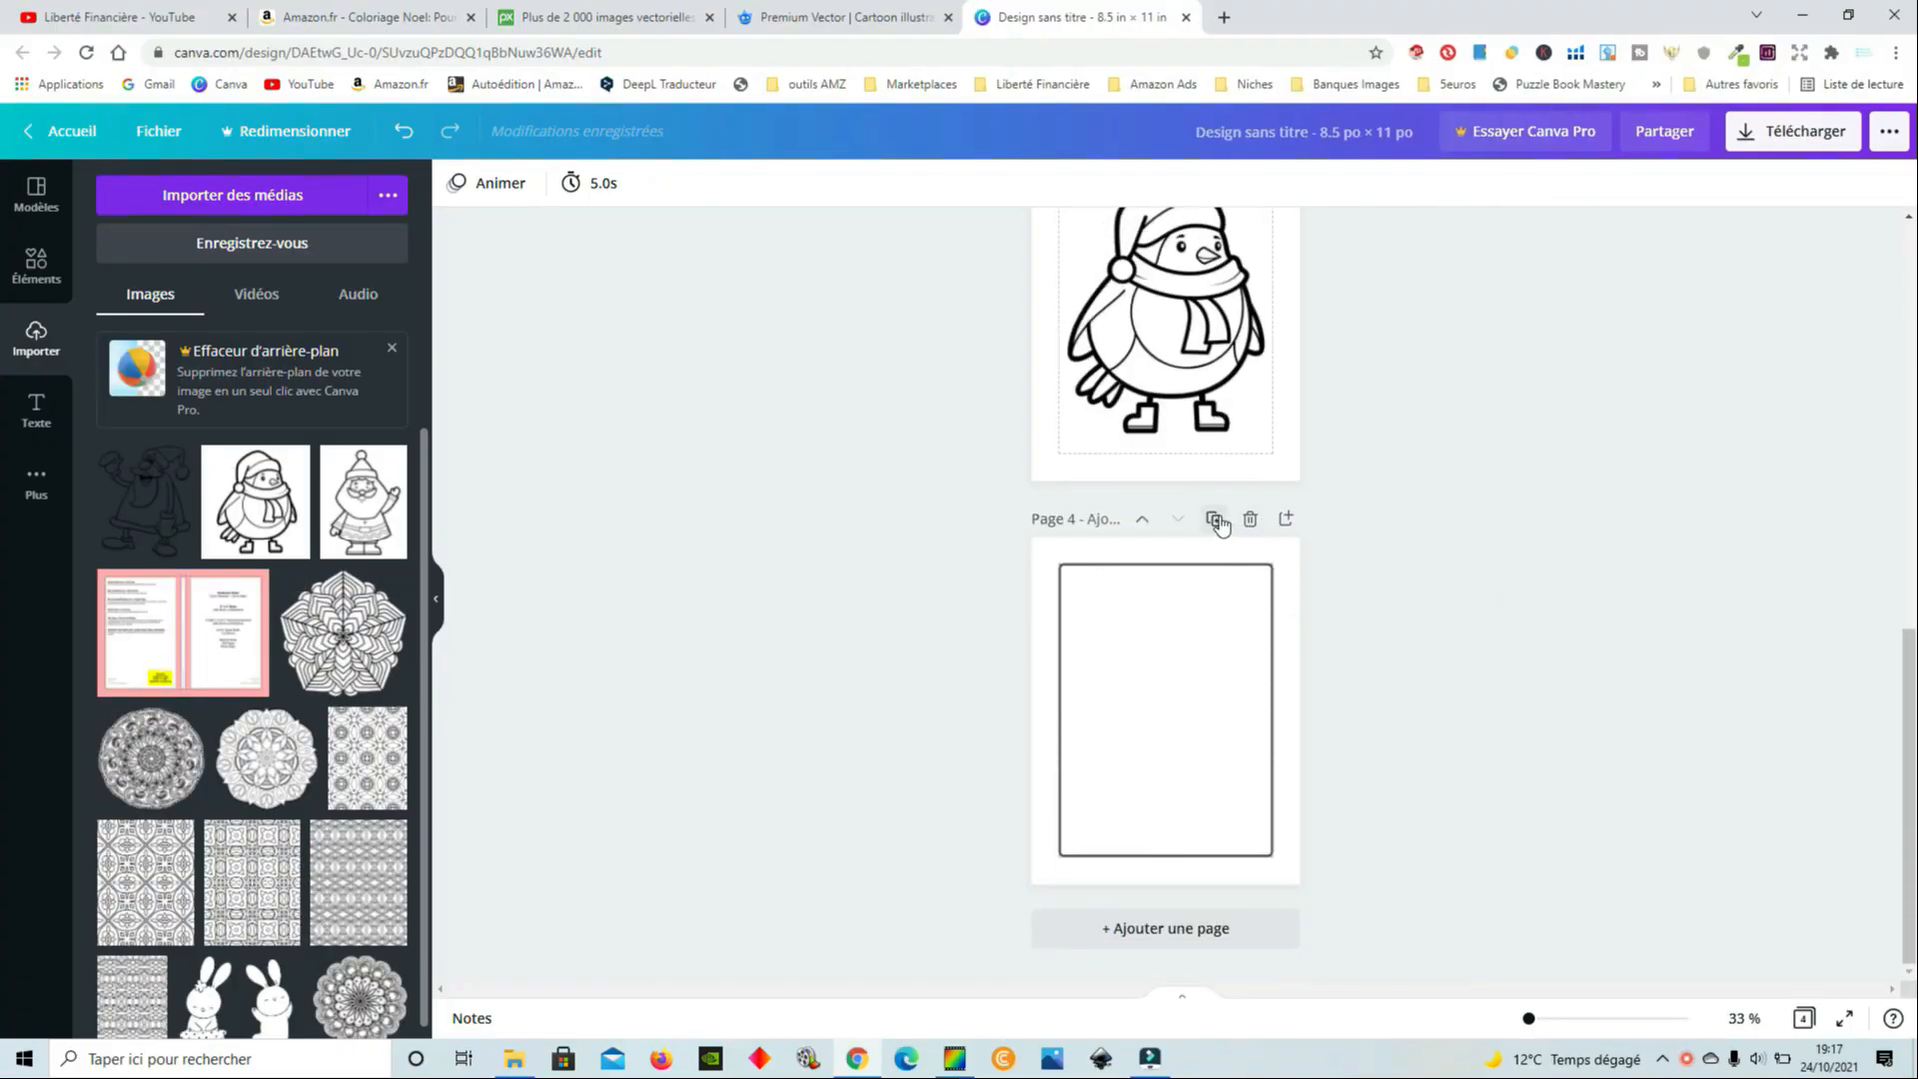
pyautogui.click(1216, 521)
pyautogui.click(1215, 550)
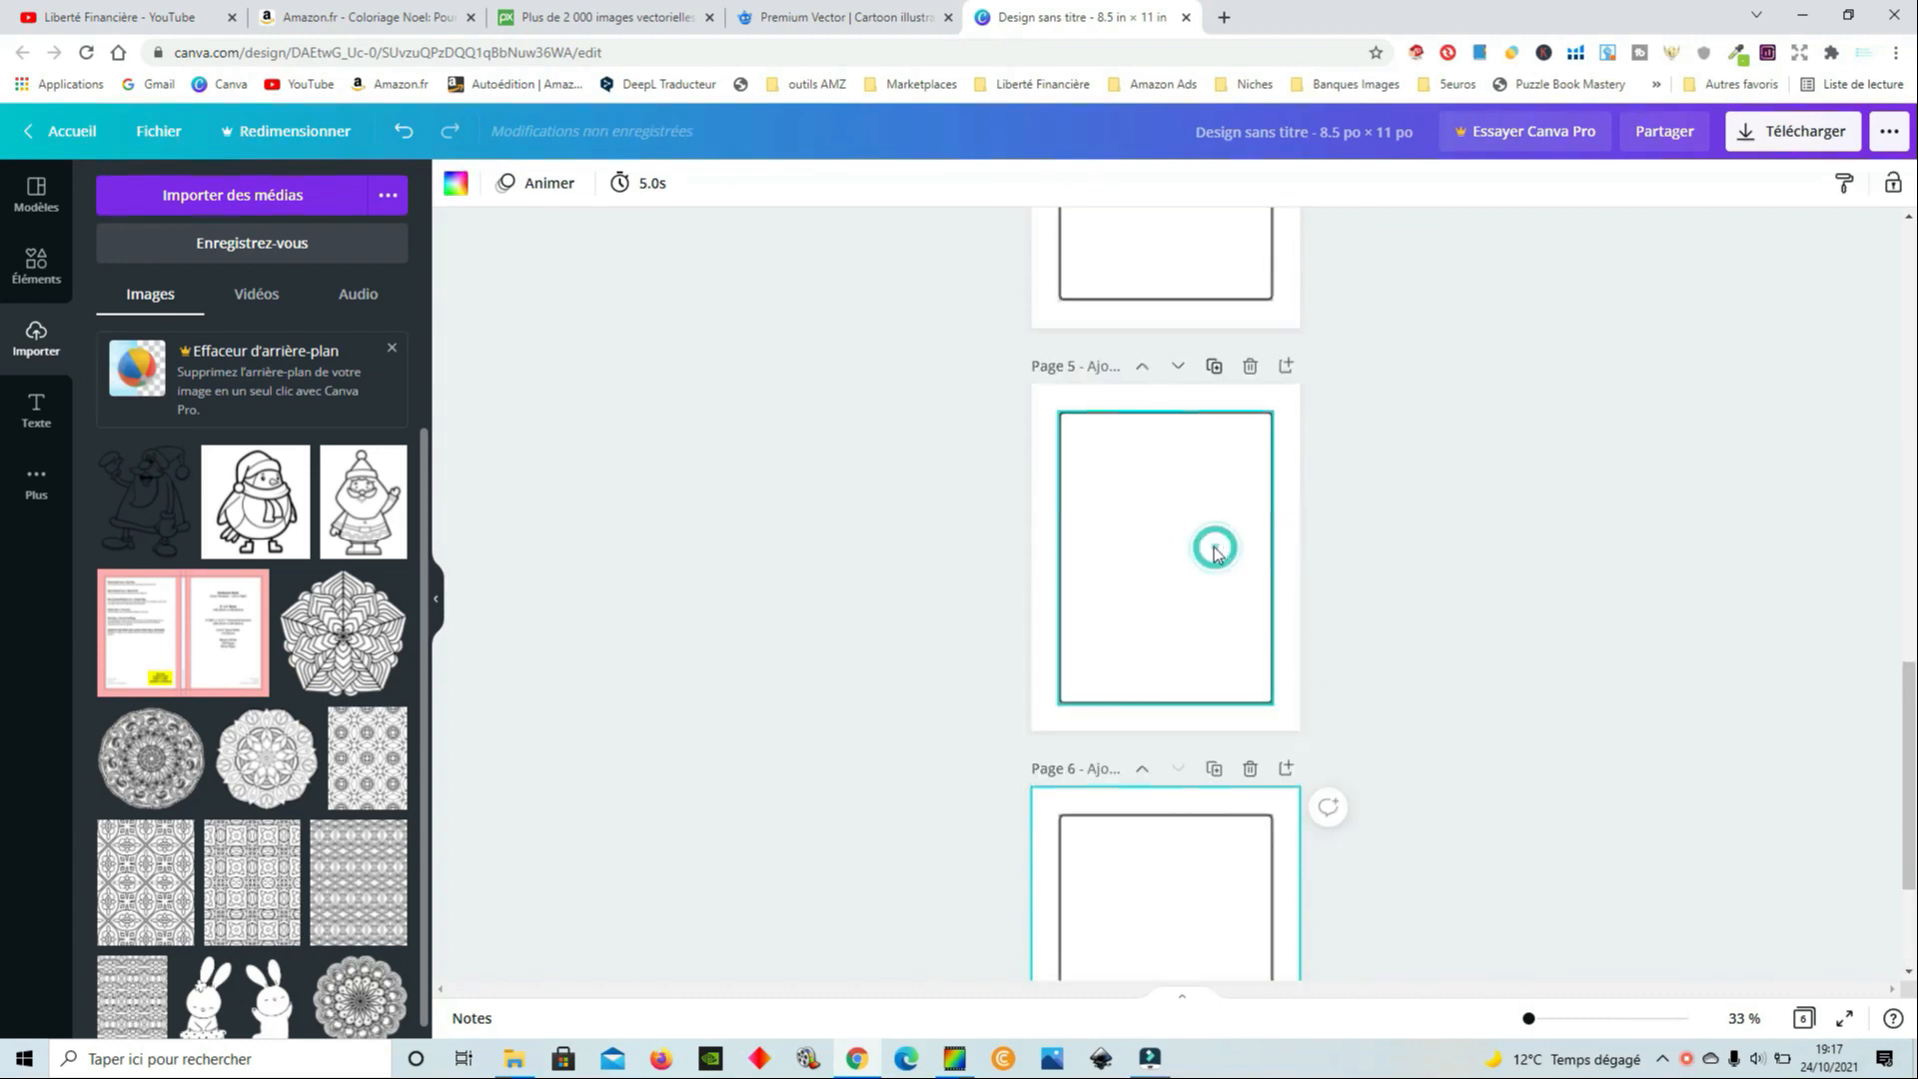
pyautogui.scroll(8, 1478, 583)
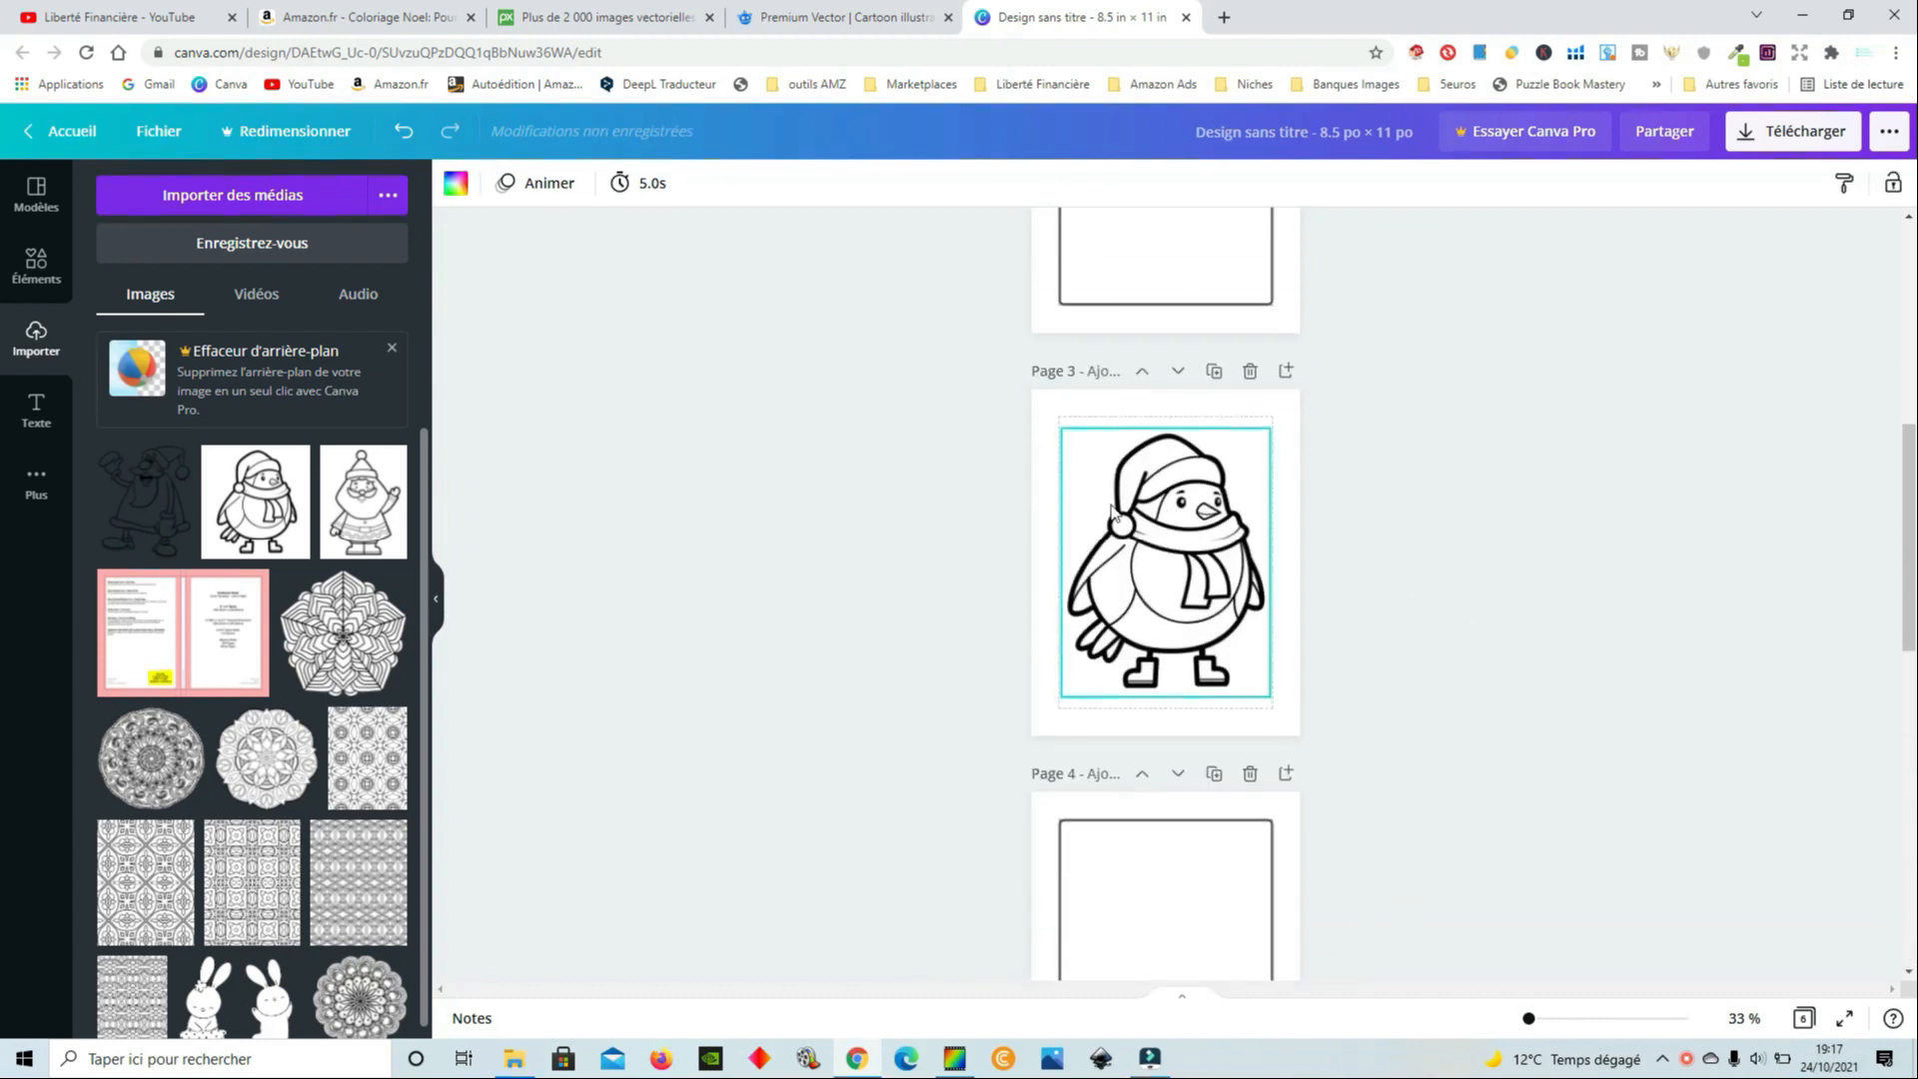
pyautogui.scroll(-8, 1189, 549)
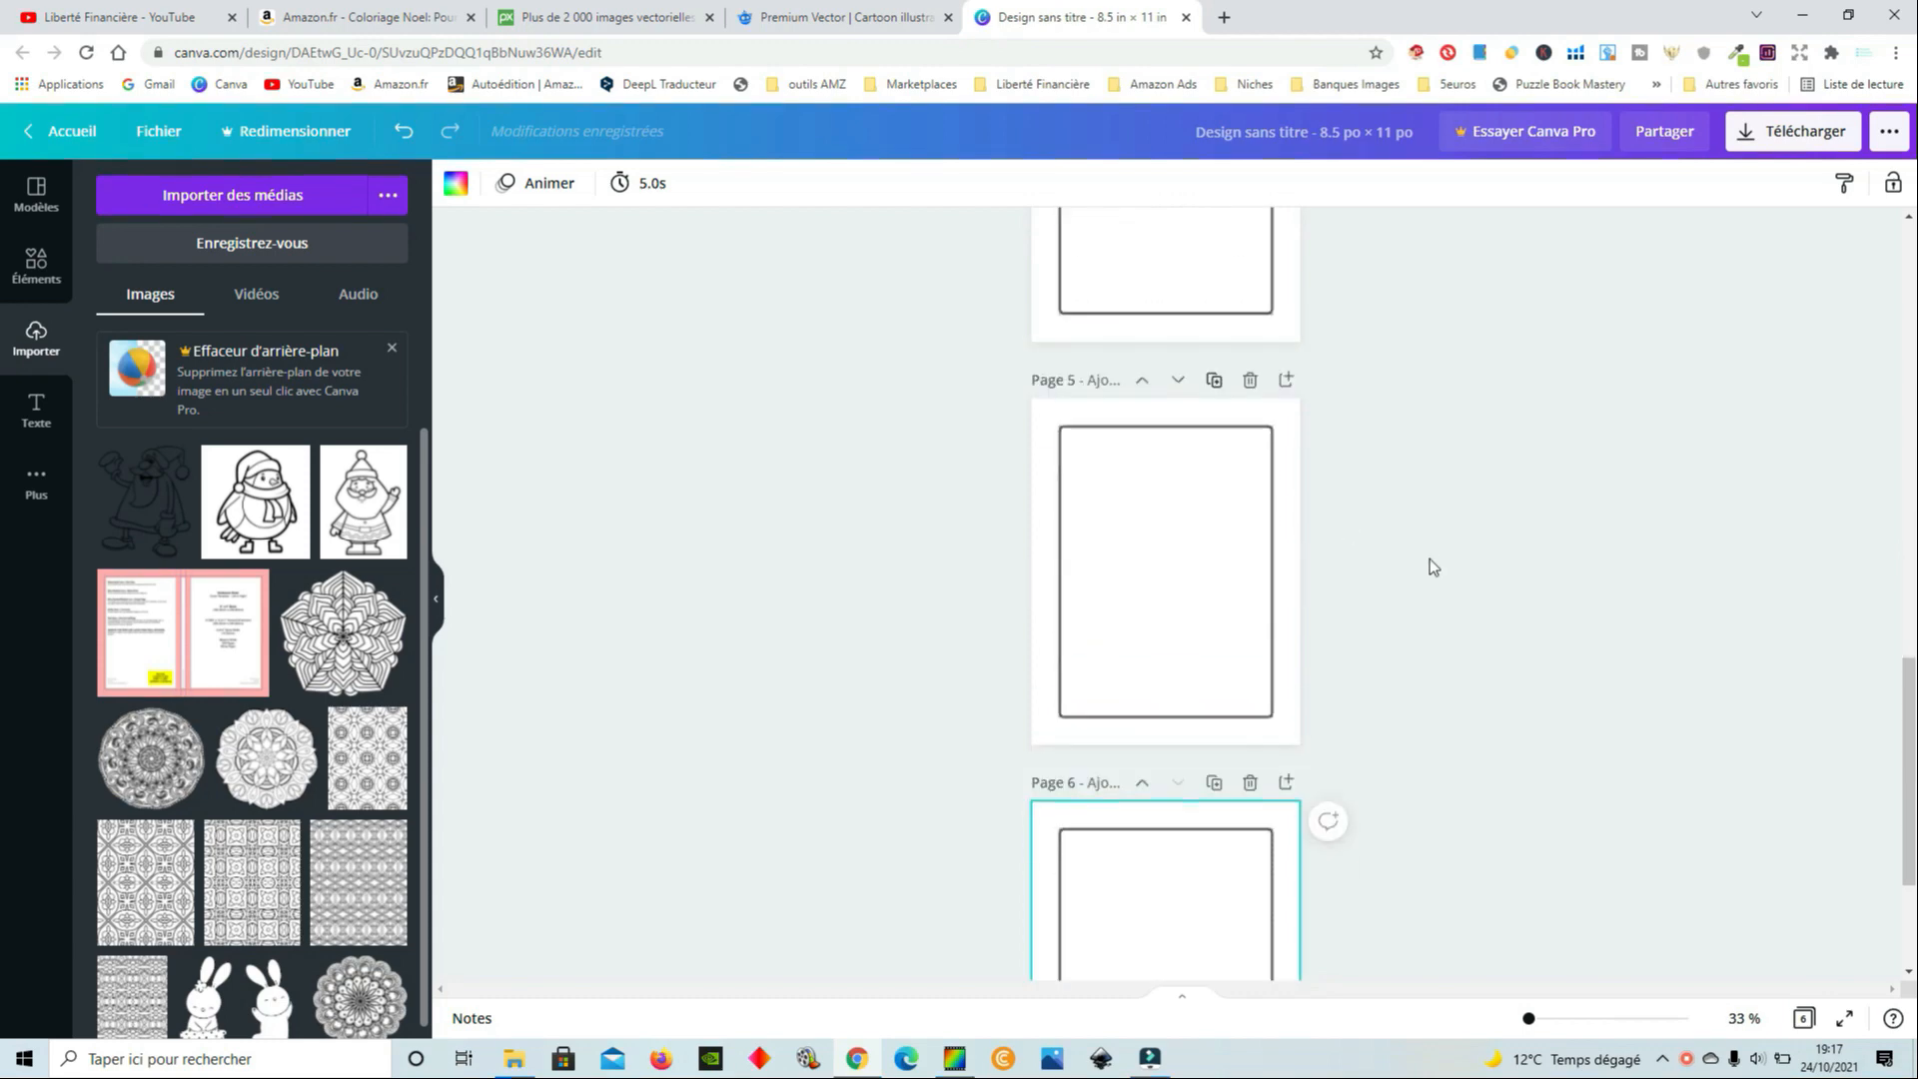
# Delete the rectangular frame from page 5
pyautogui.scroll(-2, 1194, 457)
pyautogui.scroll(2, 1186, 544)
pyautogui.click(1186, 544)
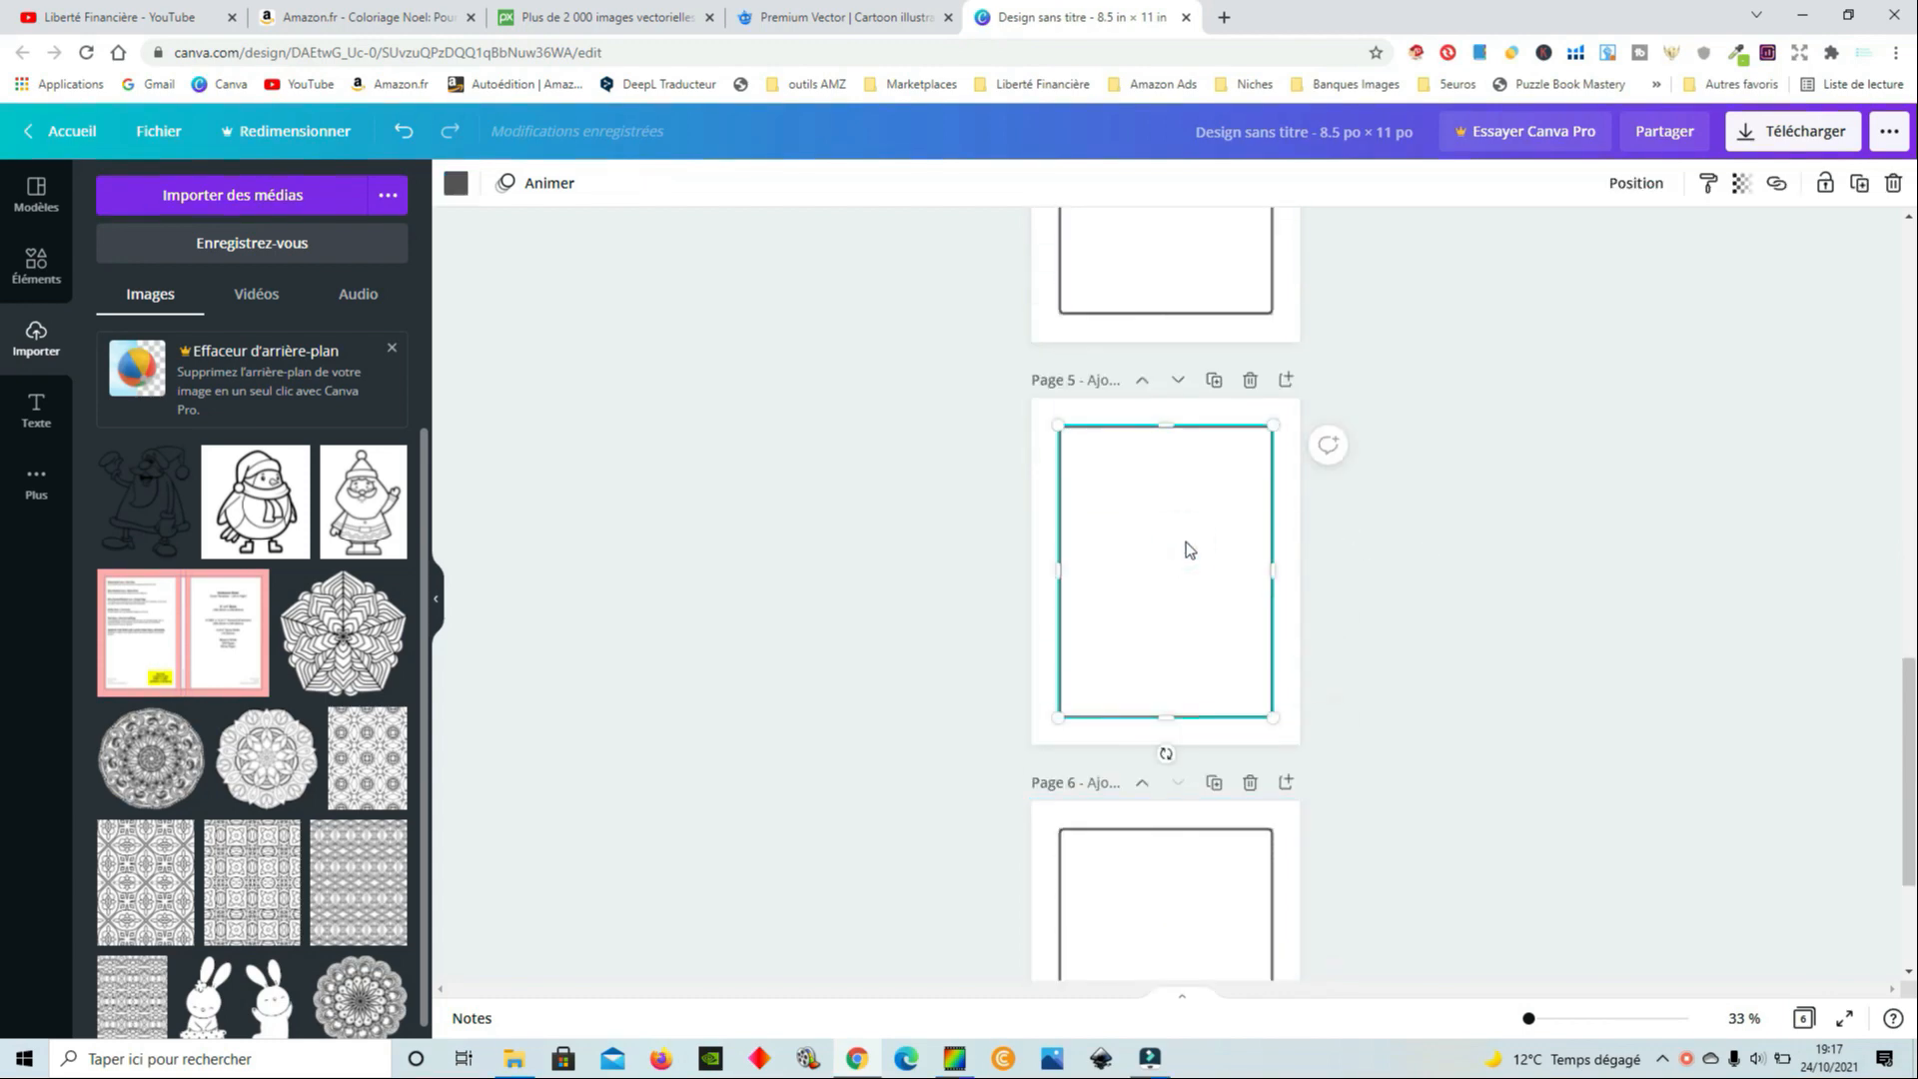
pyautogui.press('Delete')
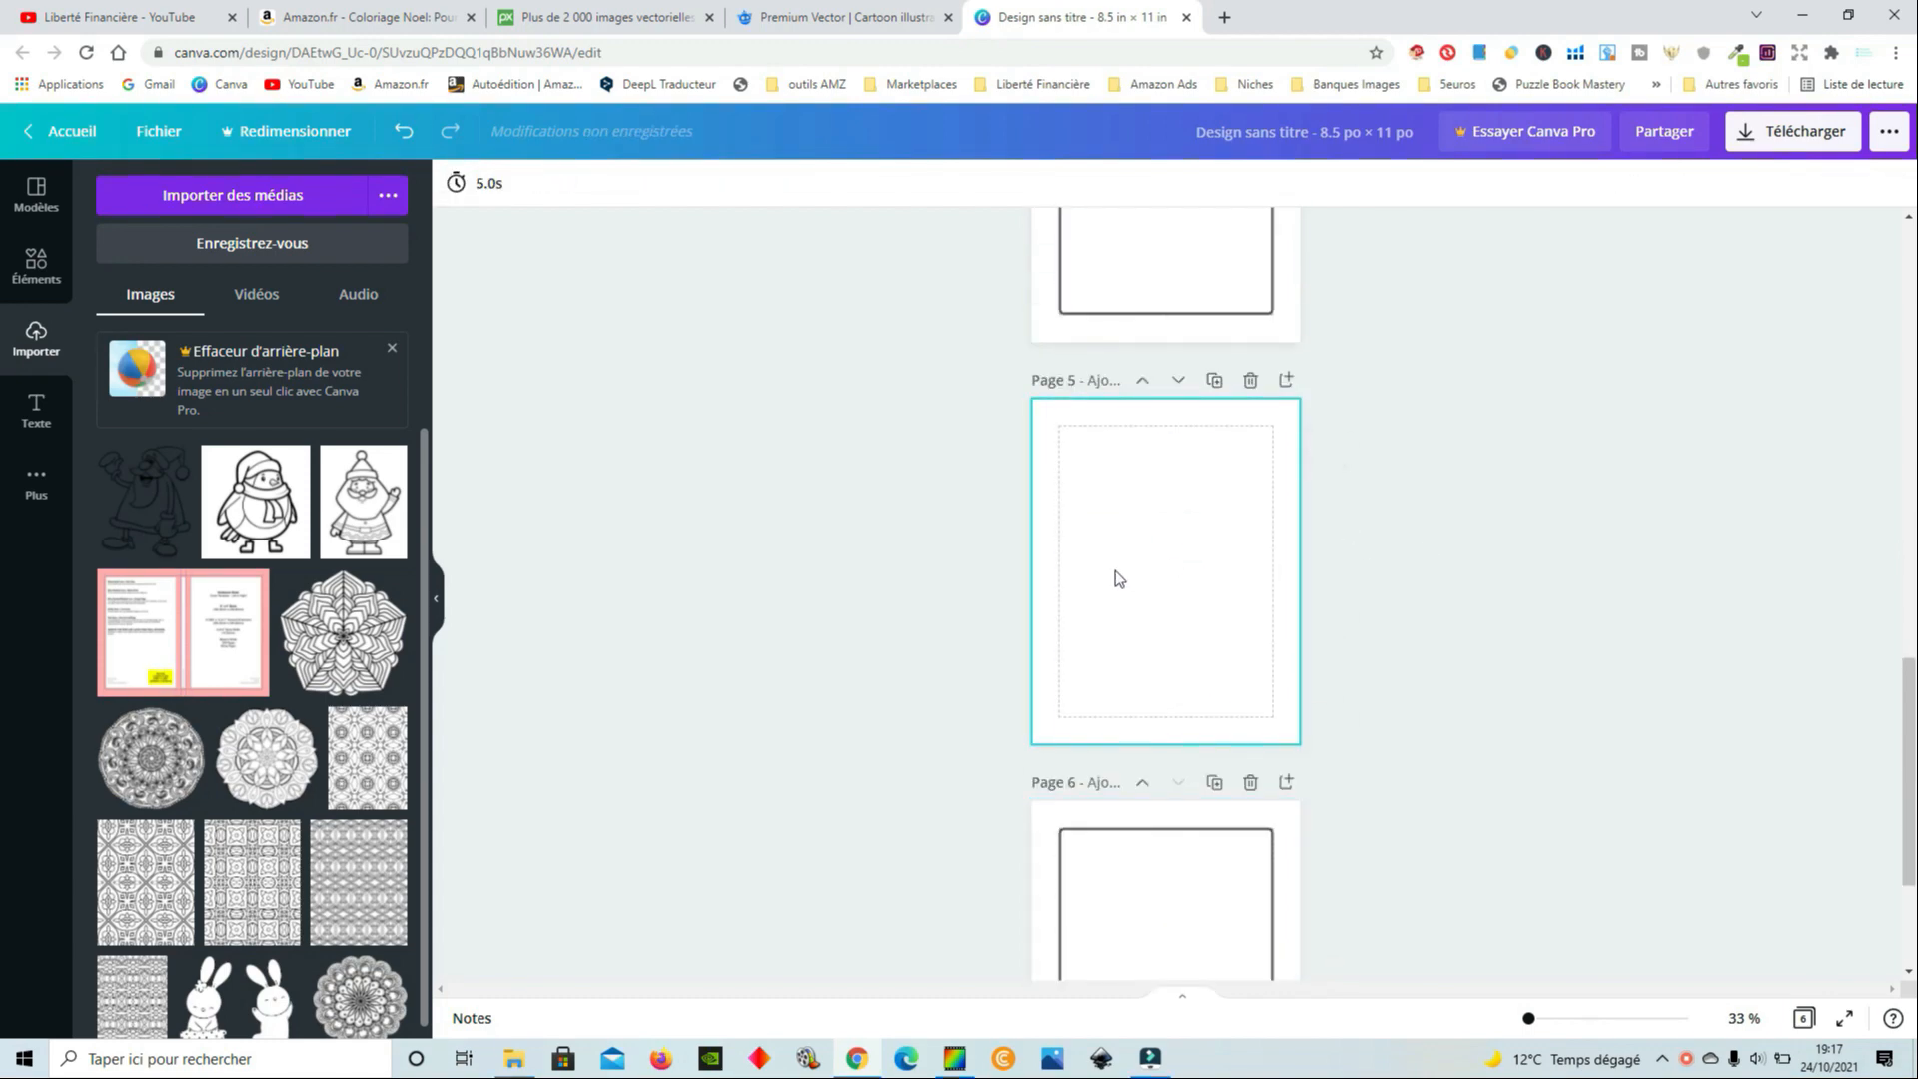
# Place the uploaded waving Santa line art on page 5, enlarged to the full width between the margins and centred vertically
pyautogui.moveTo(145, 510); pyautogui.dragTo(1159, 554)
pyautogui.moveTo(1262, 451); pyautogui.dragTo(1271, 440)
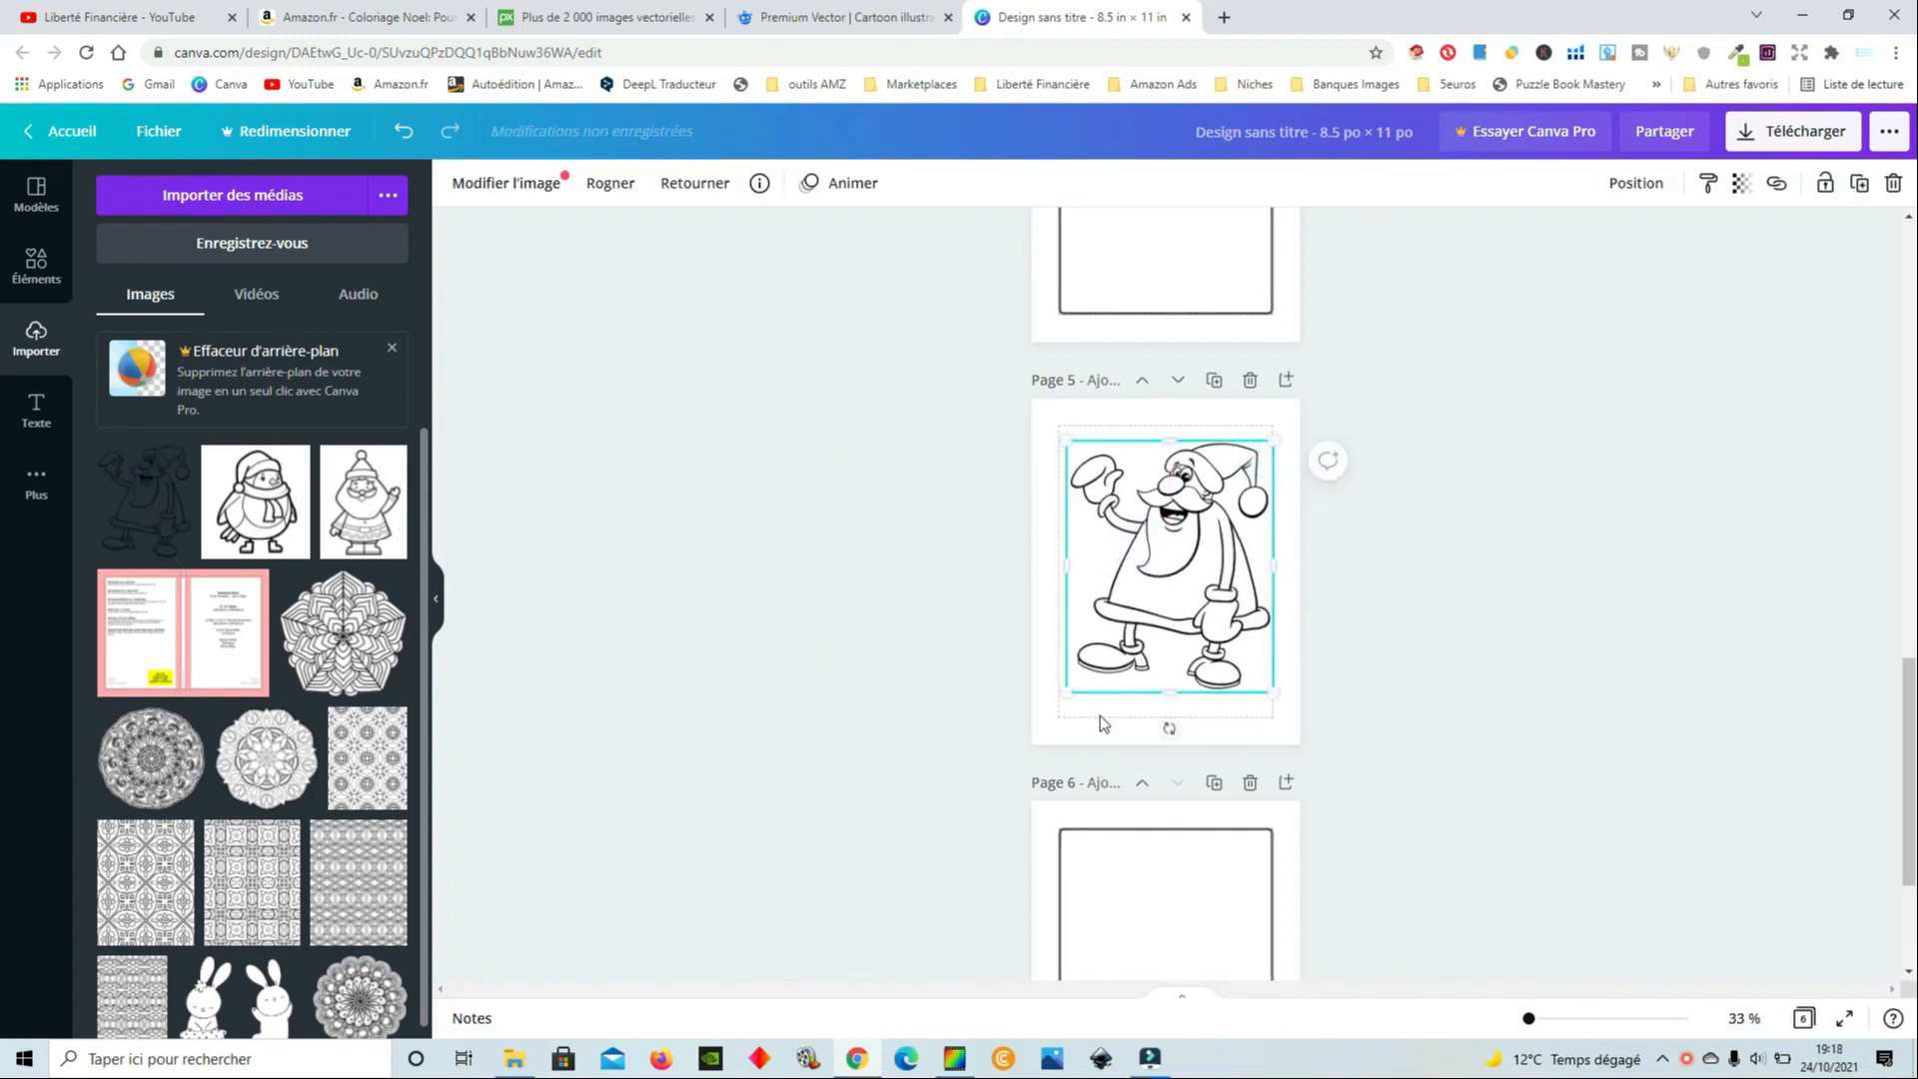
pyautogui.moveTo(1065, 692); pyautogui.dragTo(1059, 703)
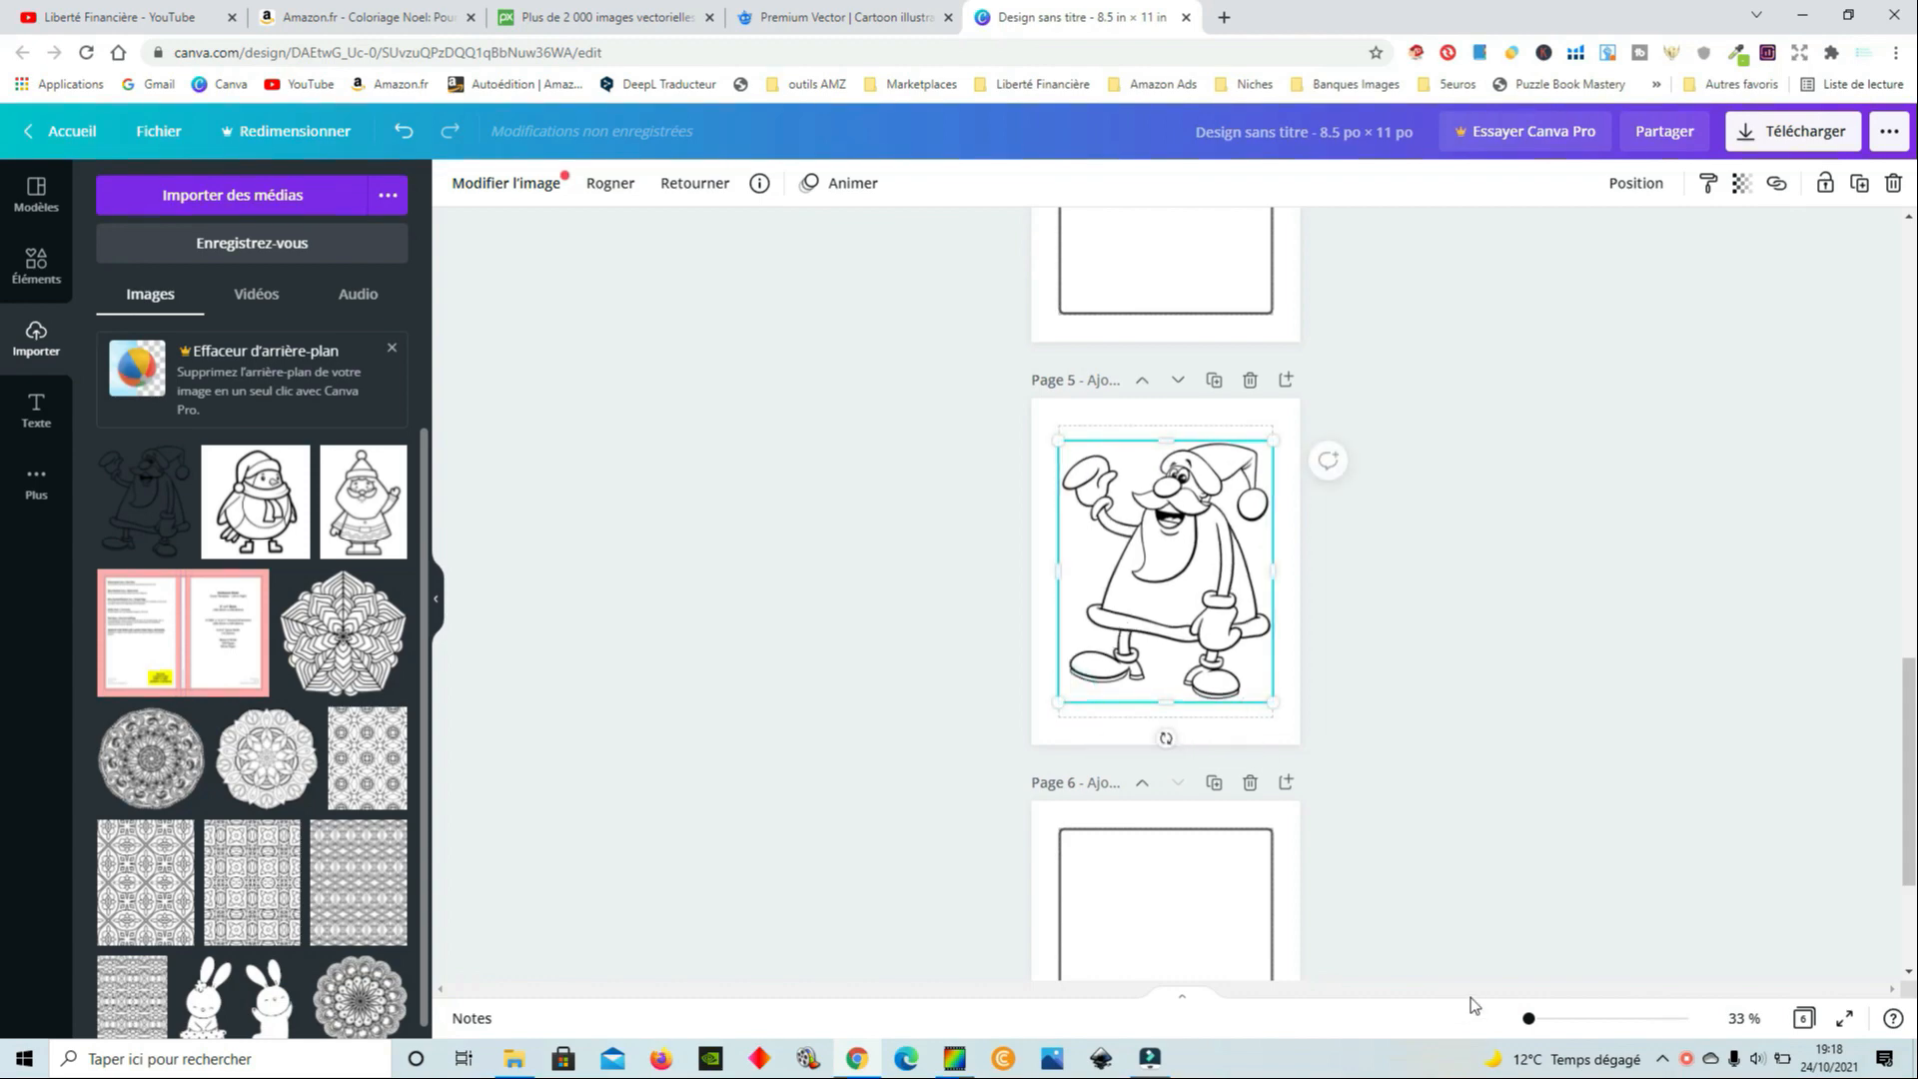
pyautogui.moveTo(1528, 1018); pyautogui.dragTo(1540, 1021)
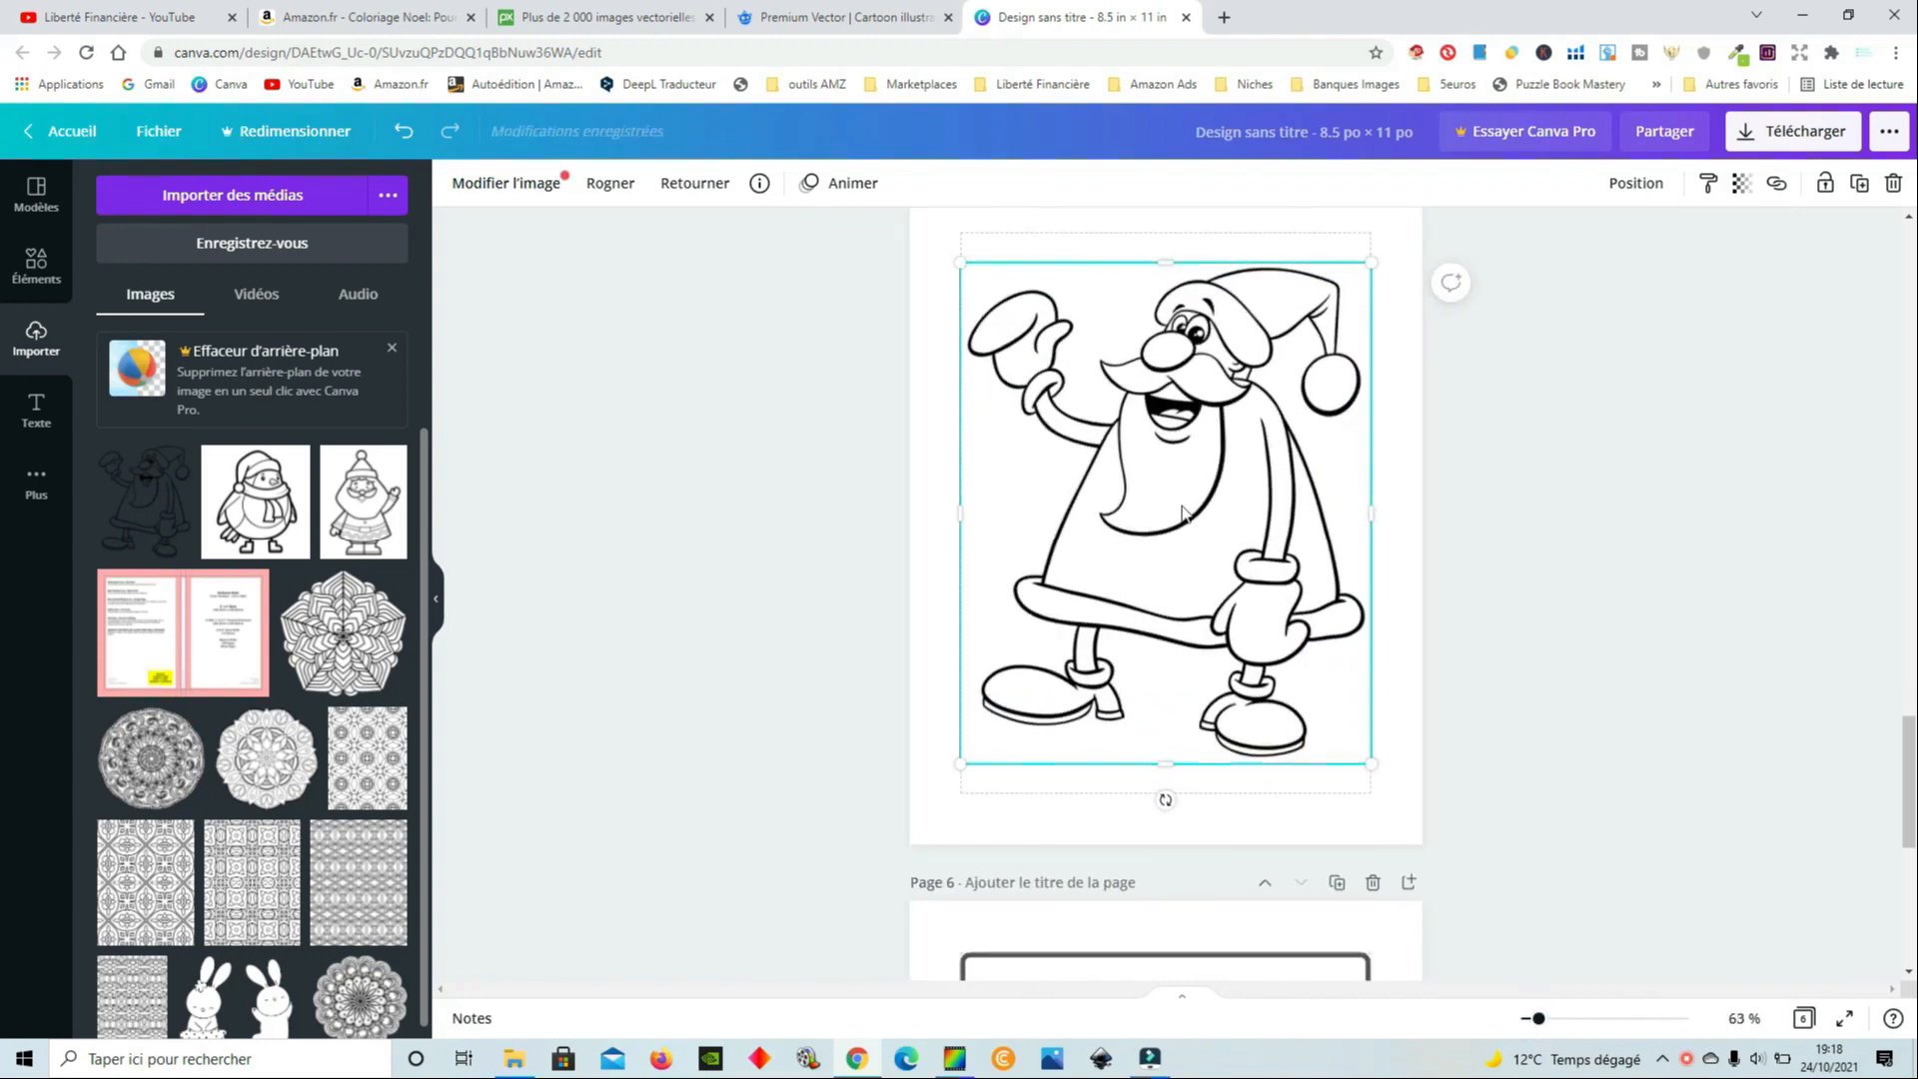
pyautogui.moveTo(1186, 509); pyautogui.dragTo(1183, 502)
pyautogui.scroll(1, 1568, 524)
pyautogui.click(1595, 590)
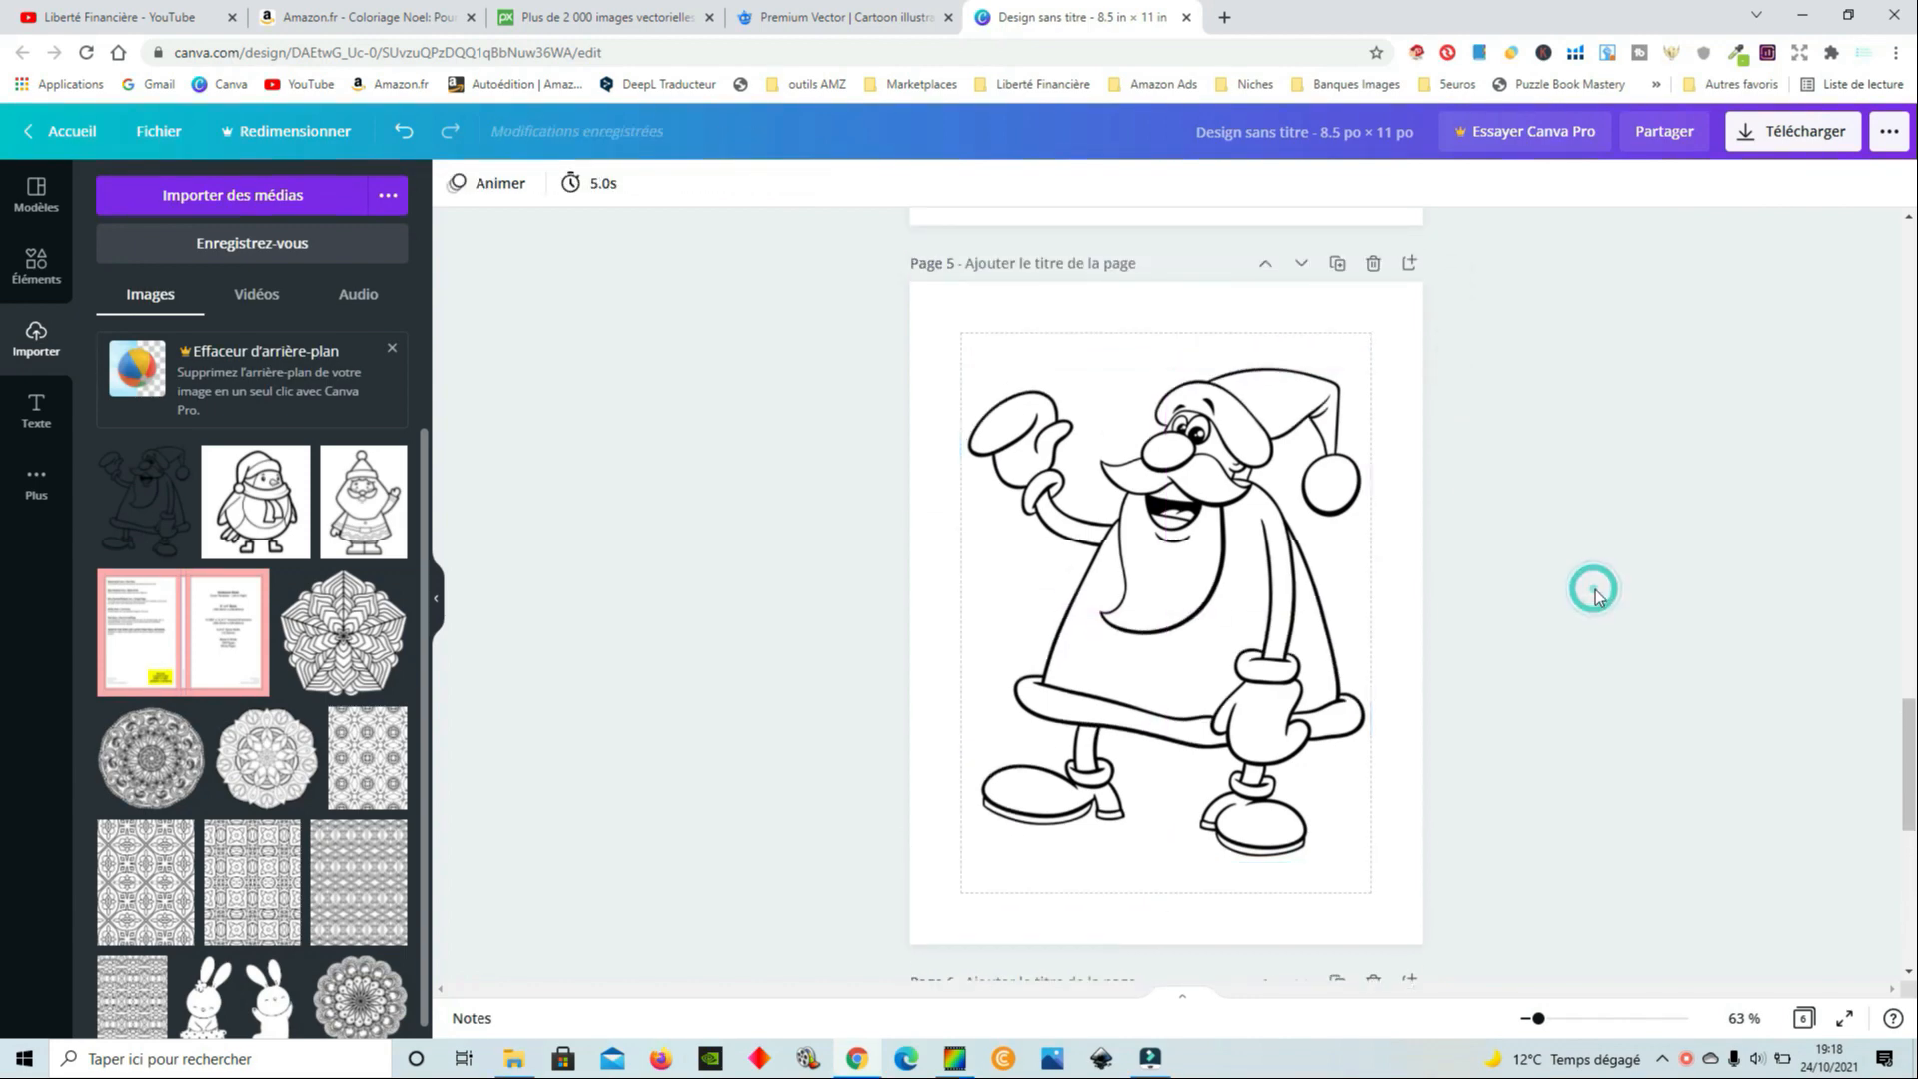
# Review the book's pages, checking how the drawings on pages 1 to 5 alternate with the framed pages
pyautogui.moveTo(1539, 1019); pyautogui.dragTo(1532, 1019)
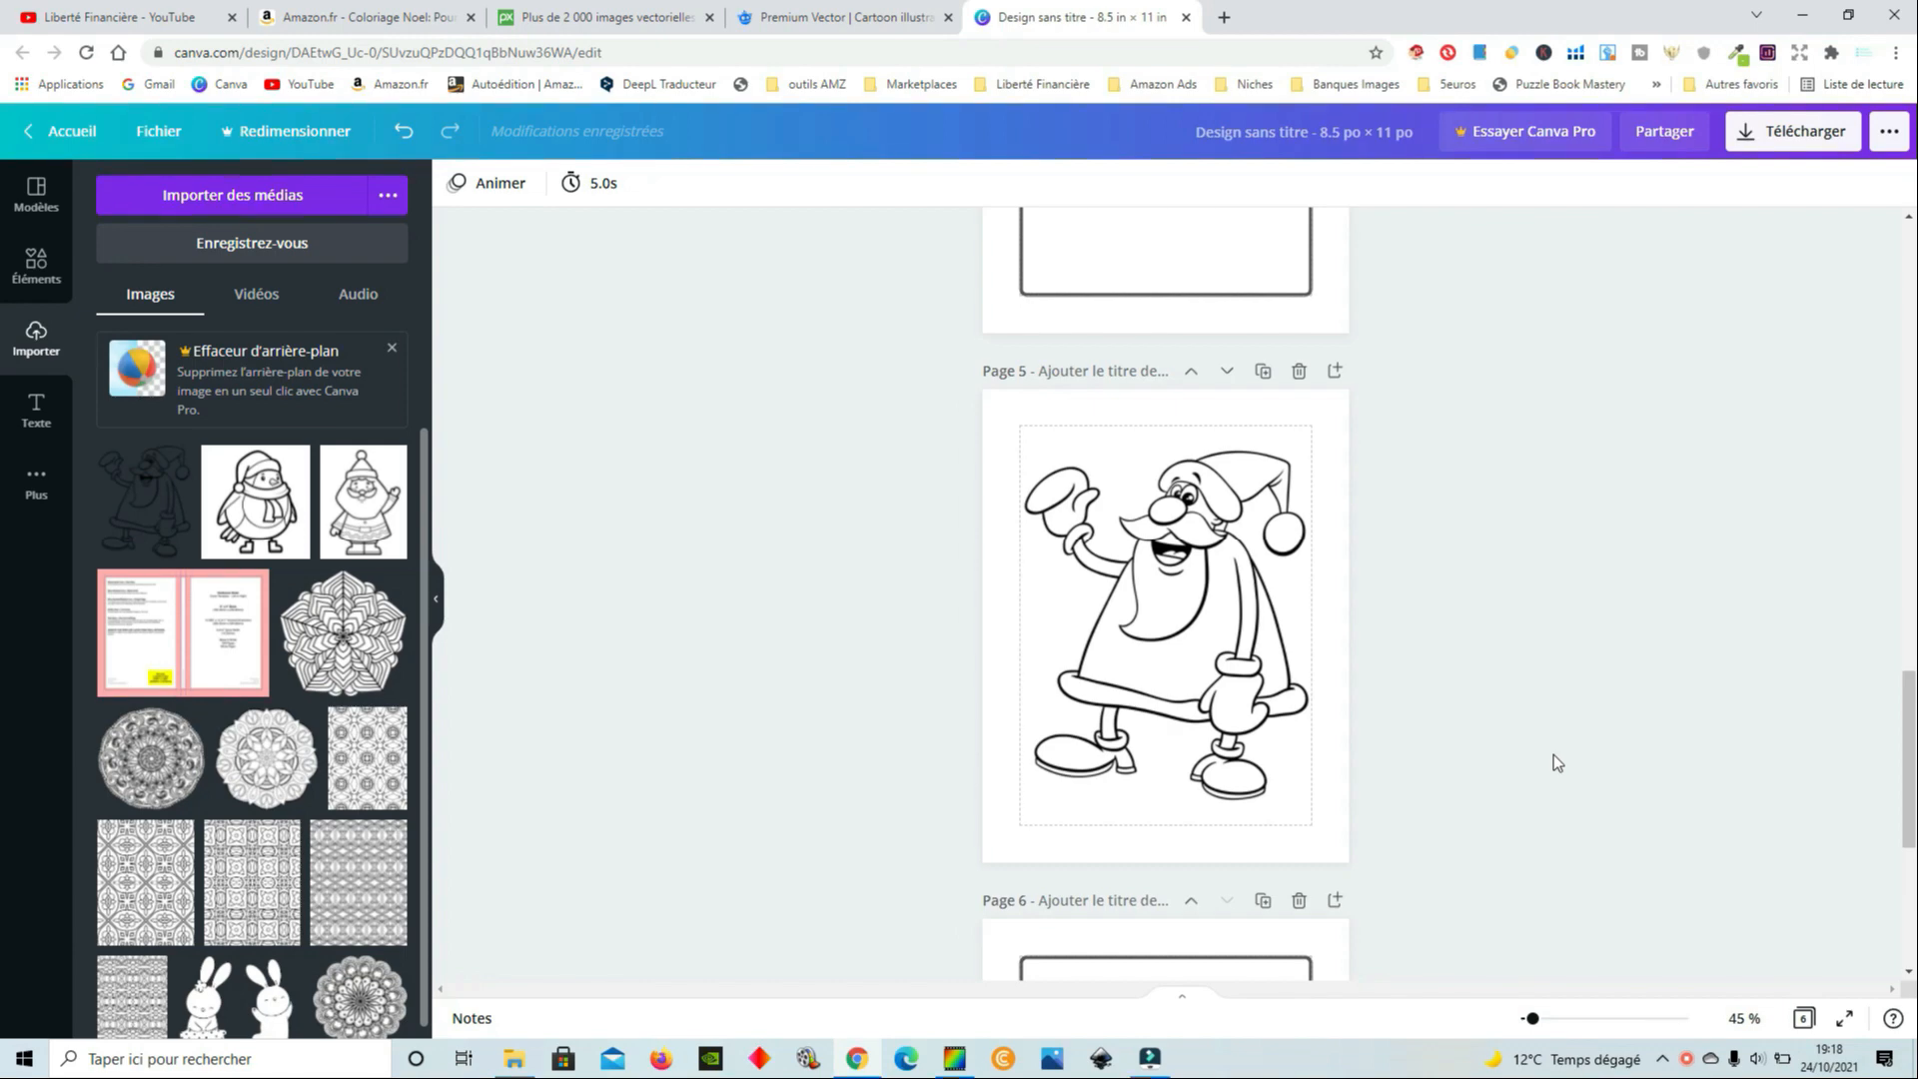
pyautogui.scroll(9, 1650, 765)
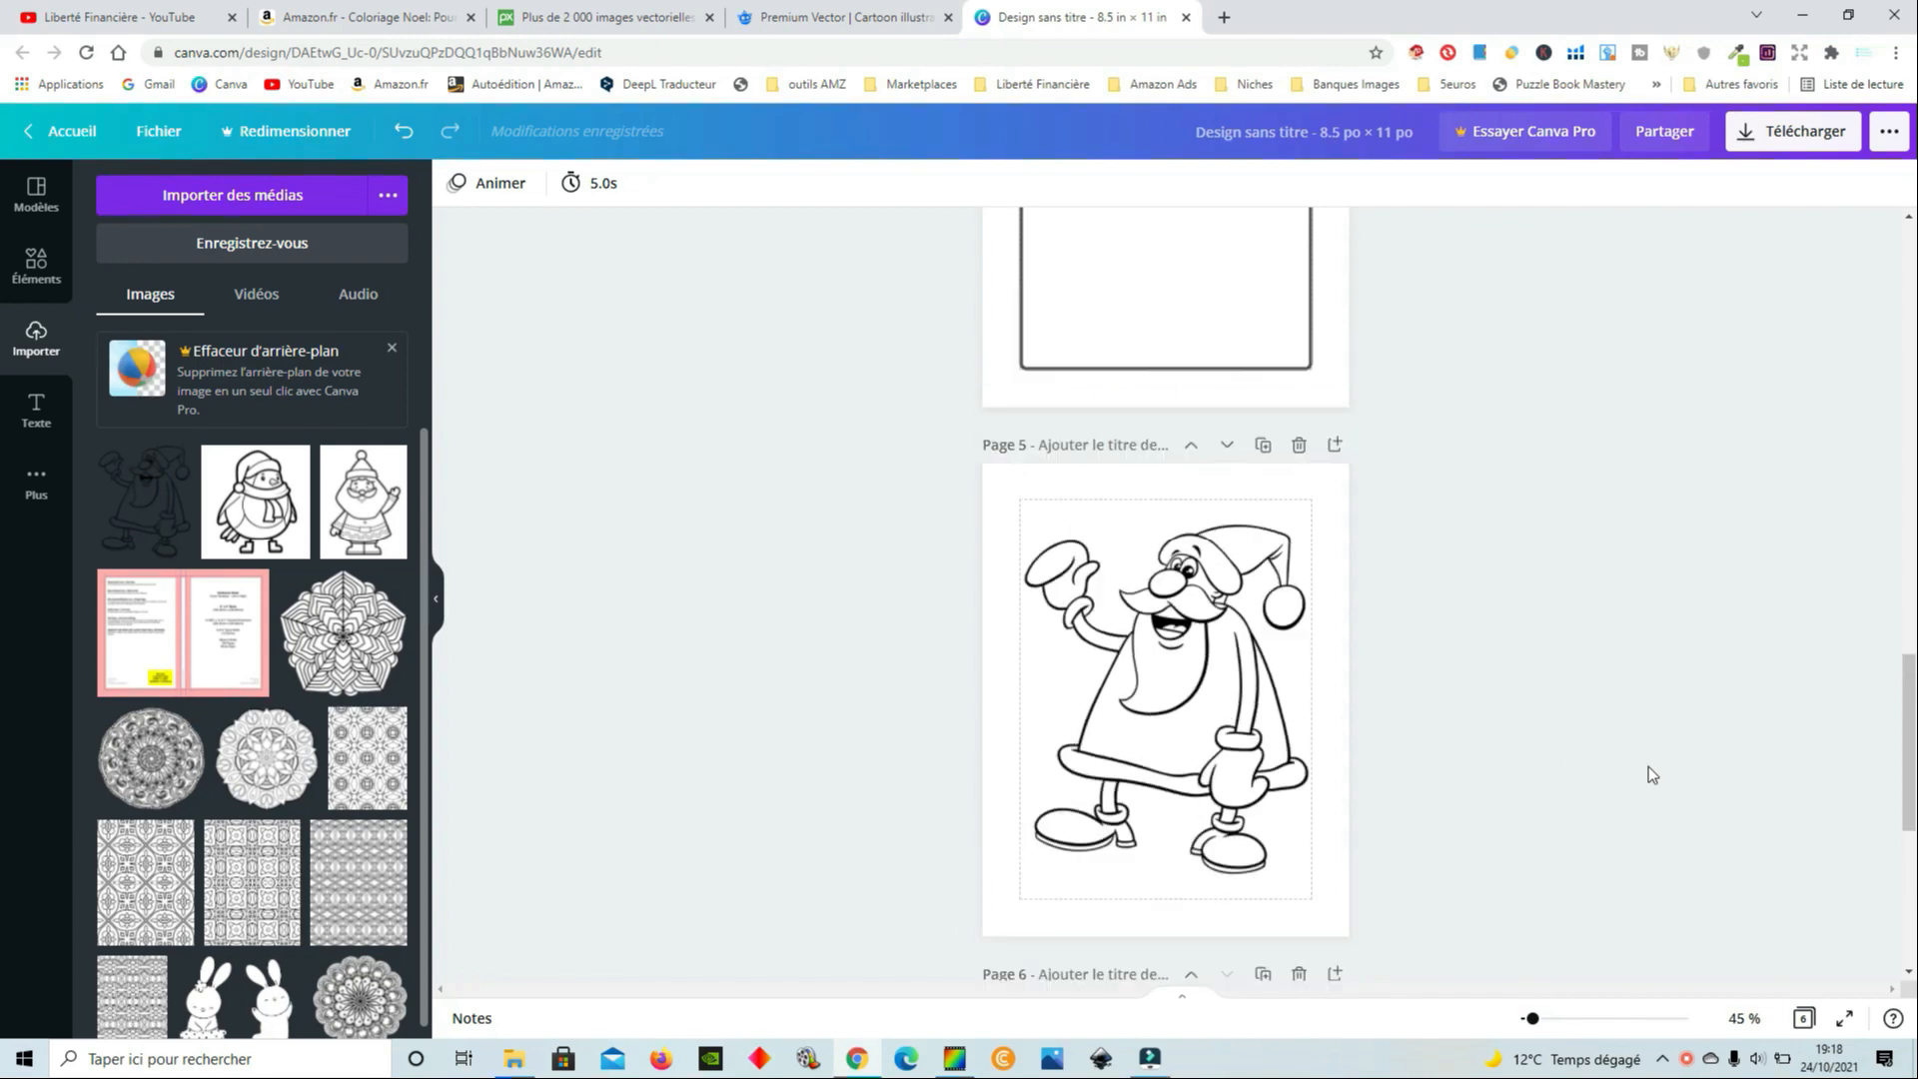
pyautogui.moveTo(1531, 1019); pyautogui.dragTo(1528, 1019)
pyautogui.scroll(-3, 1367, 578)
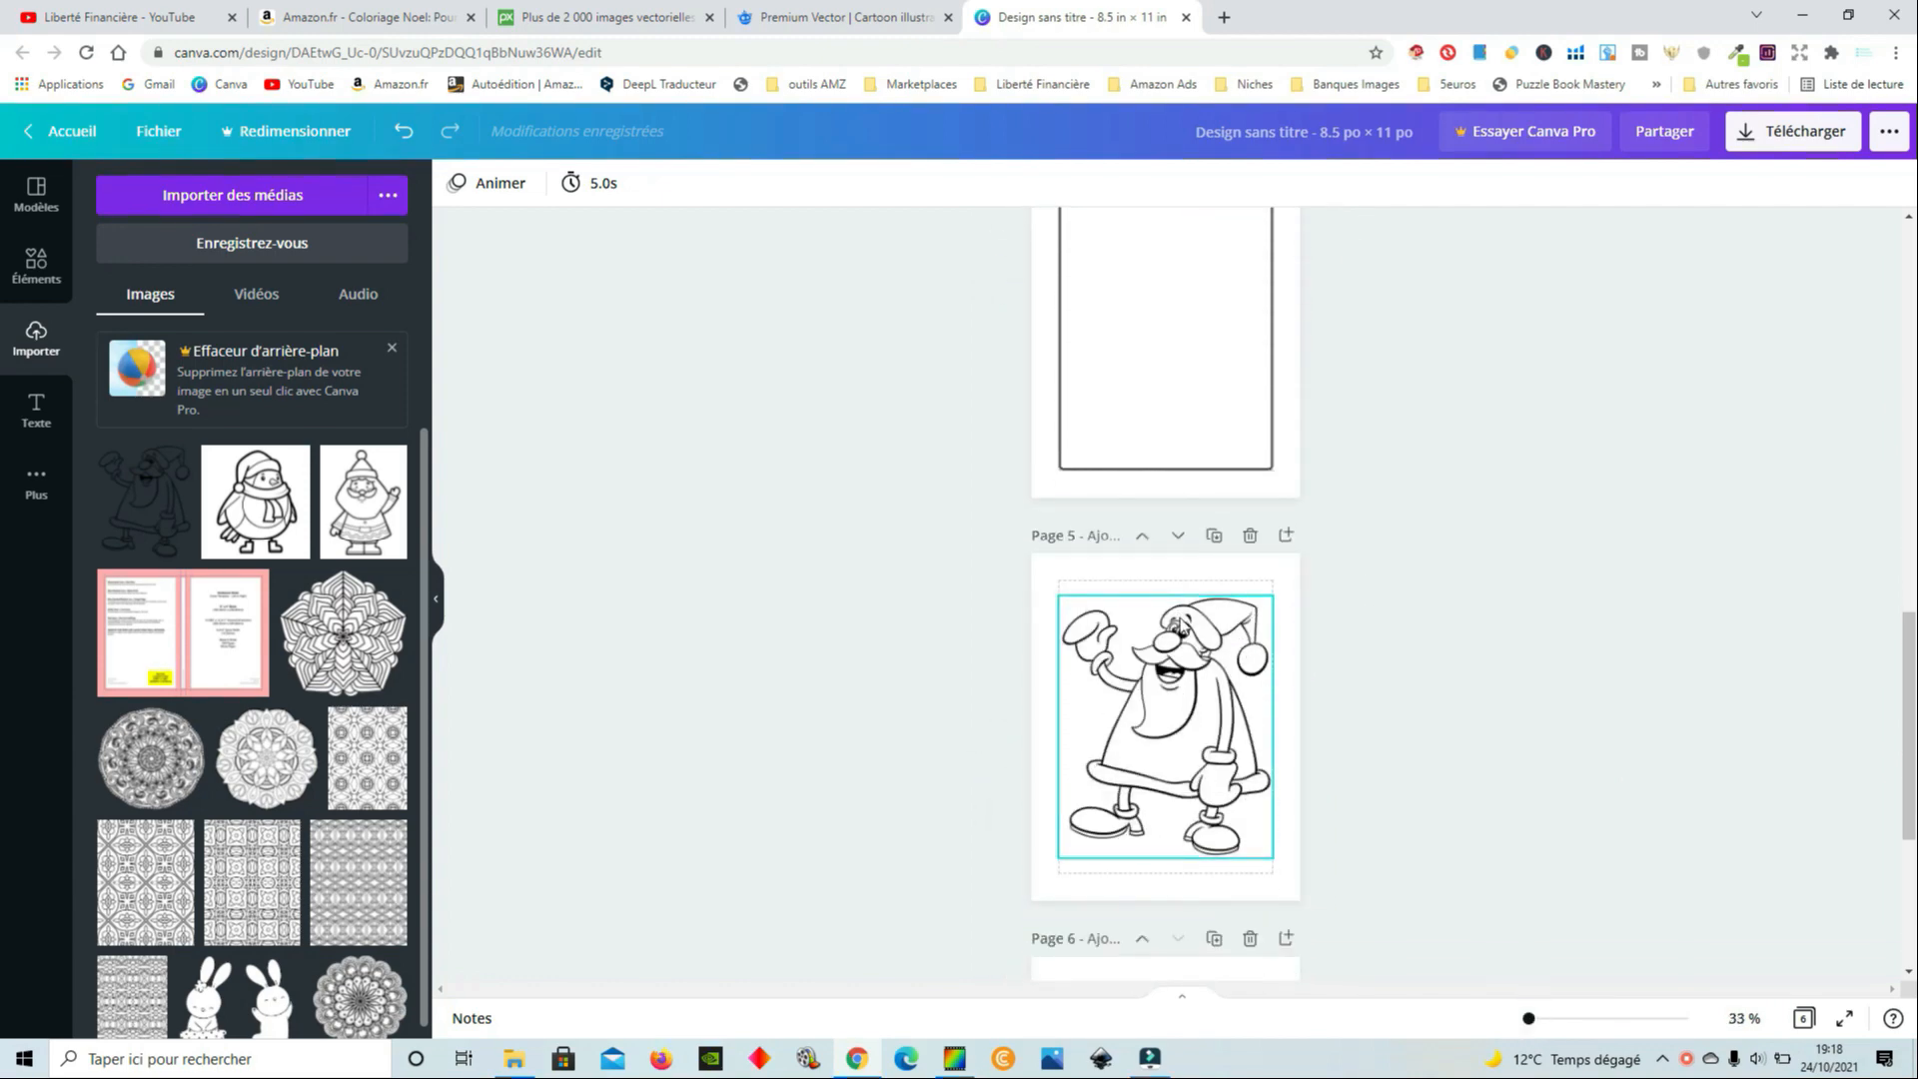
pyautogui.scroll(2, 1403, 769)
pyautogui.scroll(-2, 1402, 763)
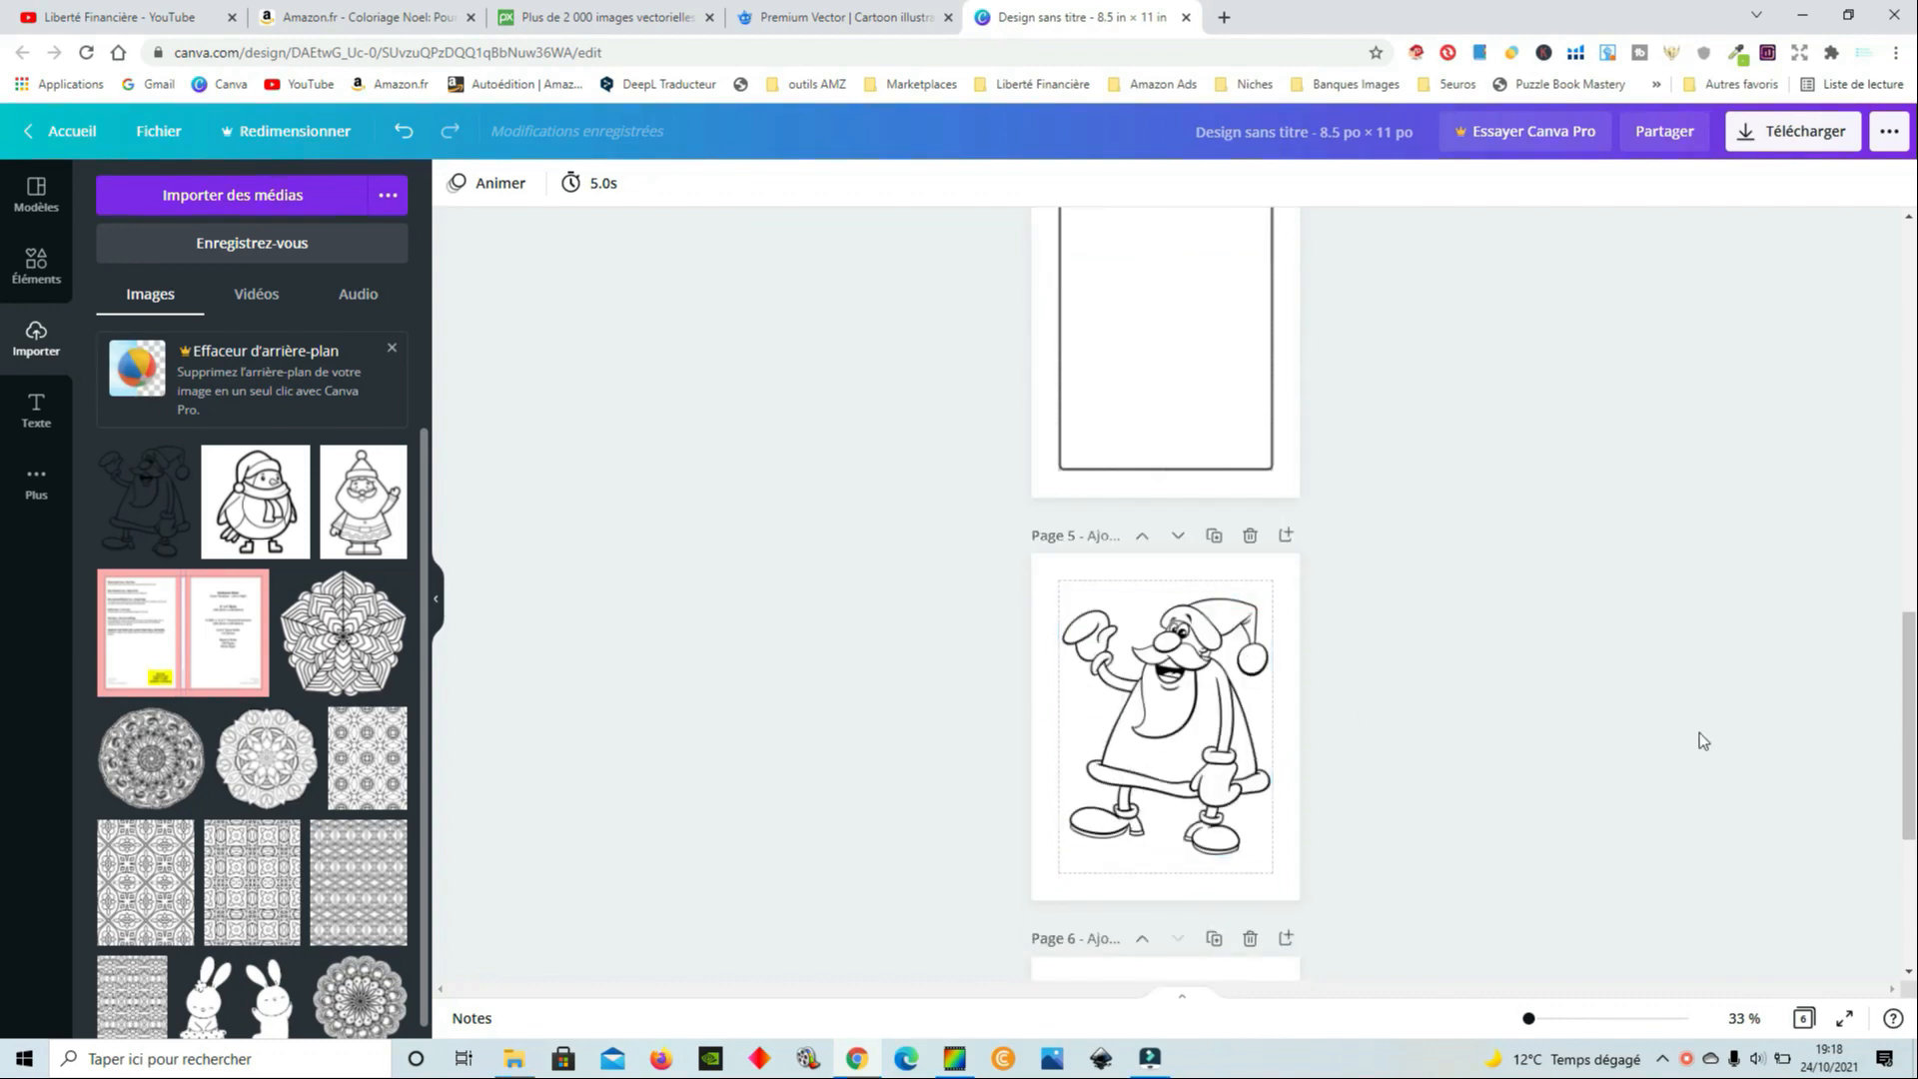
pyautogui.scroll(12, 1699, 740)
pyautogui.scroll(1, 1419, 480)
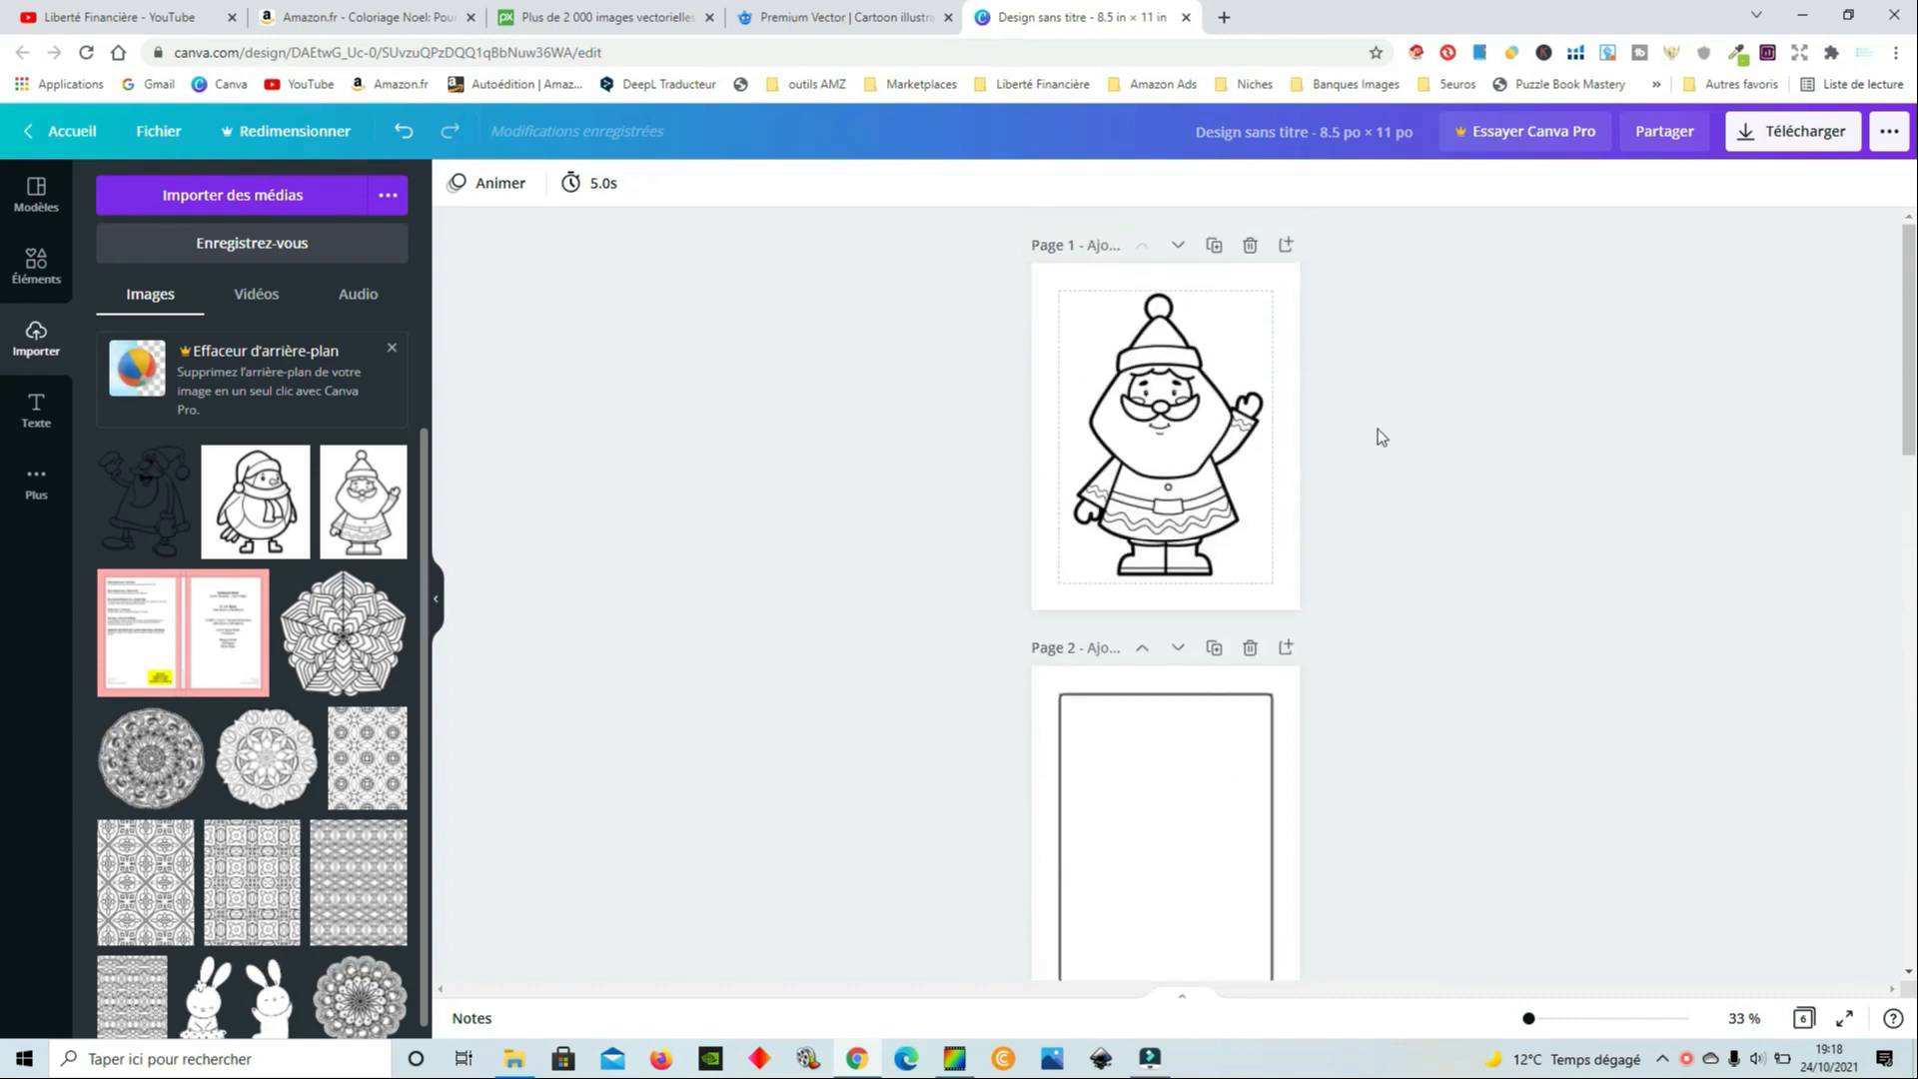
pyautogui.scroll(-13, 1377, 425)
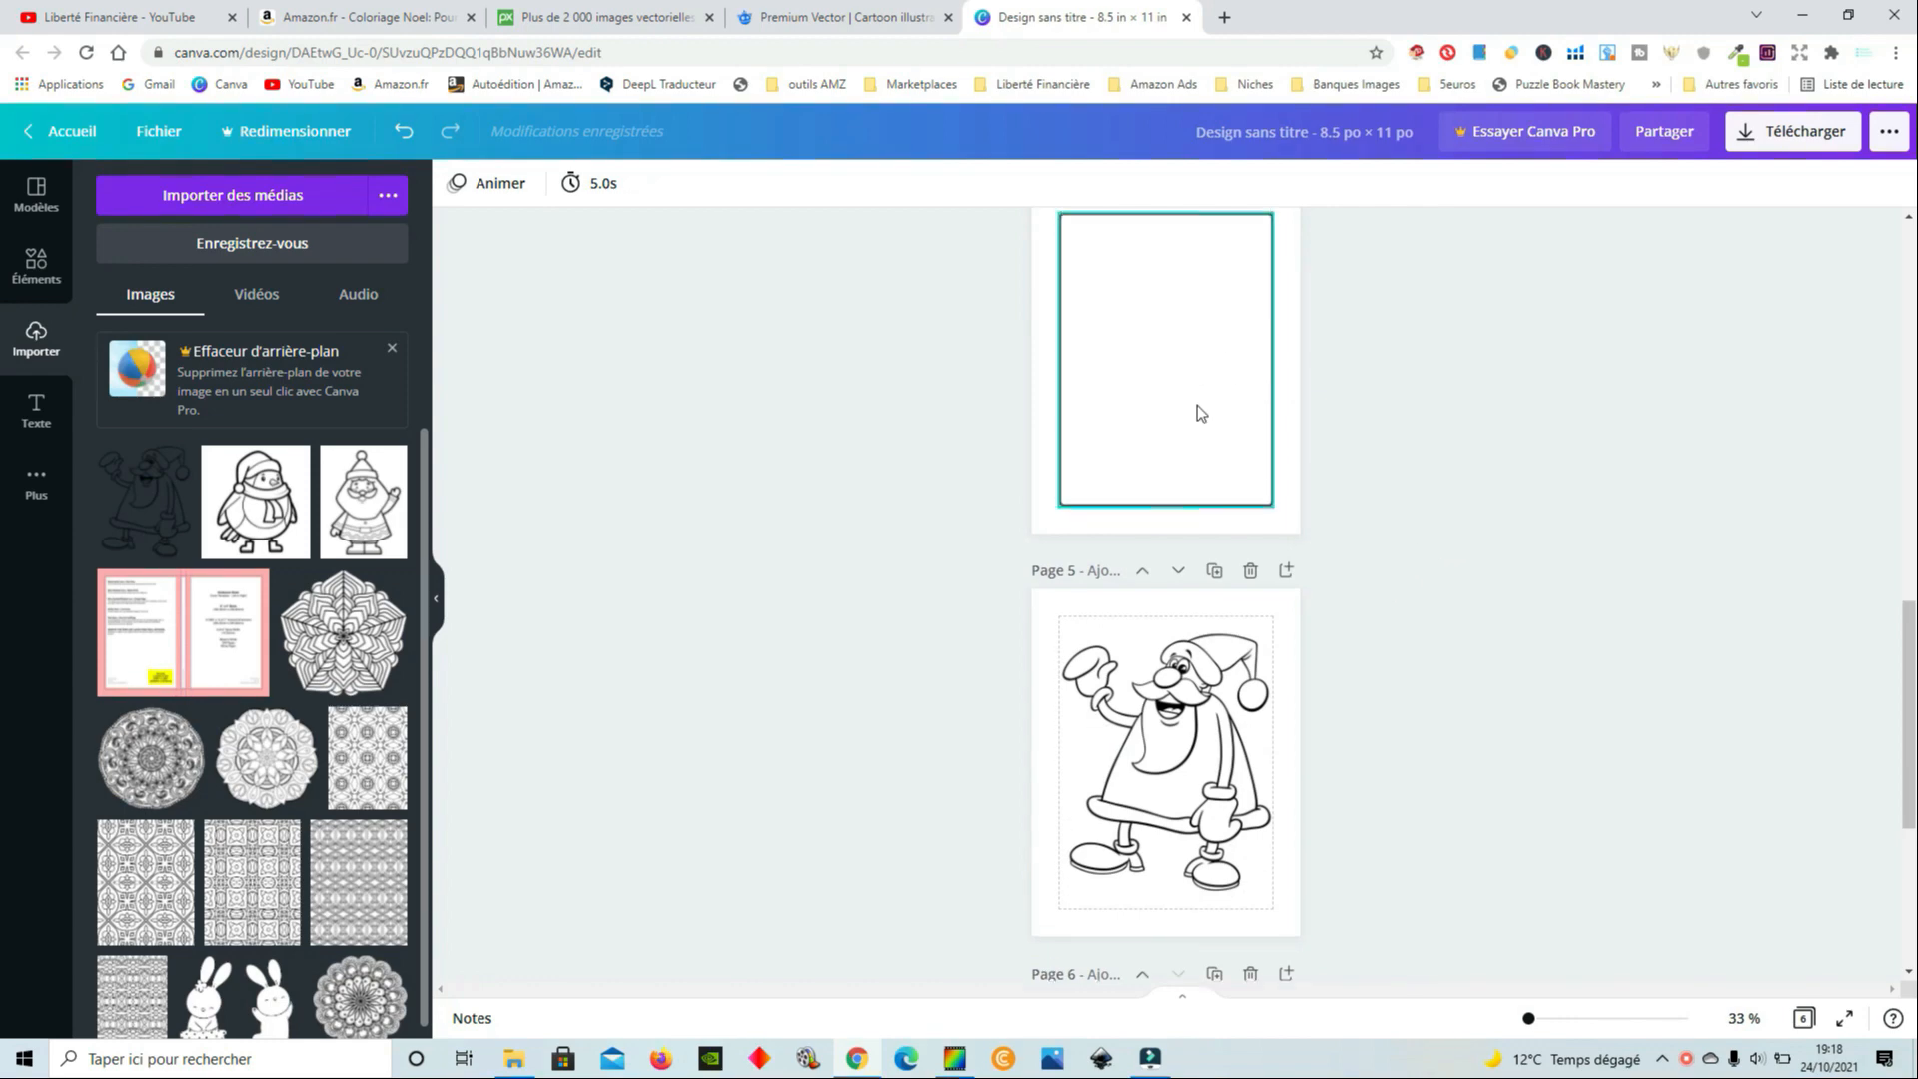
pyautogui.scroll(2, 1159, 460)
pyautogui.scroll(-3, 1173, 497)
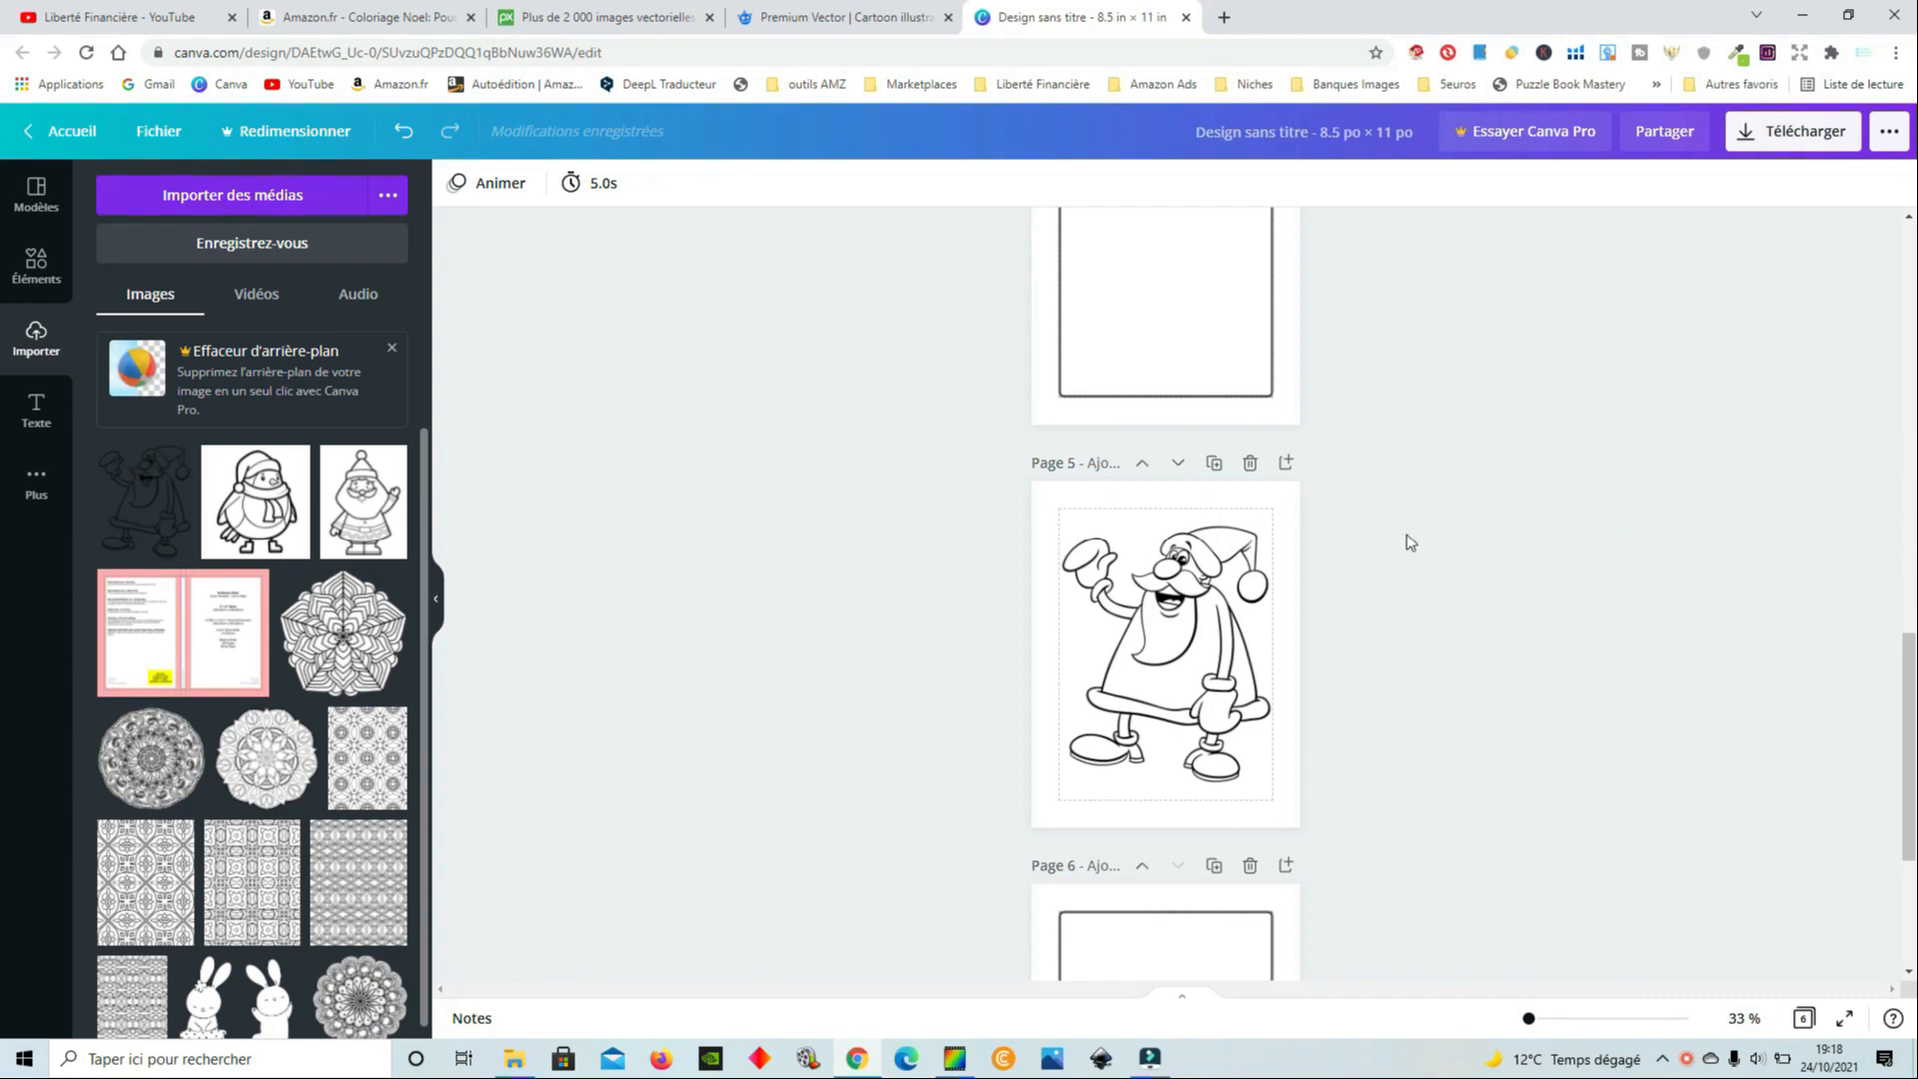
# Download all six pages as a print PDF (PDF pour impression), without crop marks and bleed
pyautogui.click(1798, 139)
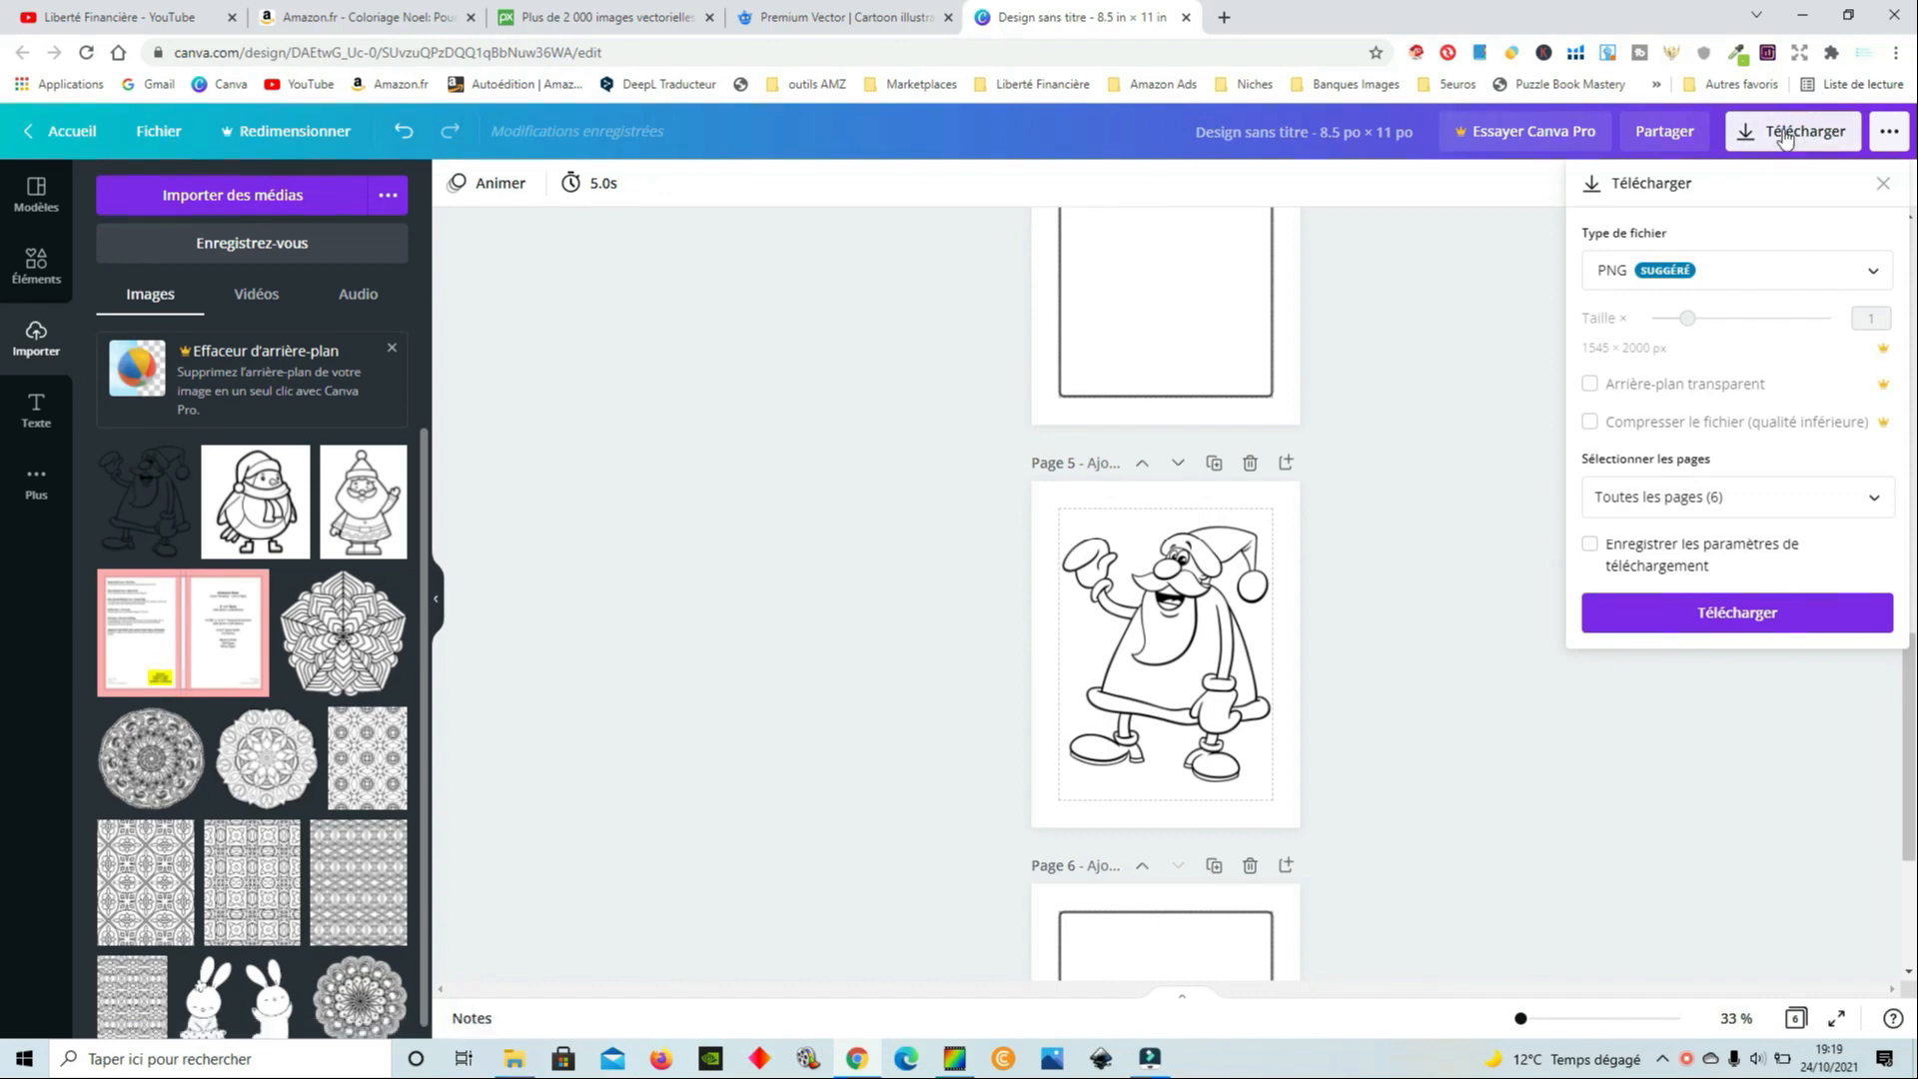
pyautogui.click(1872, 270)
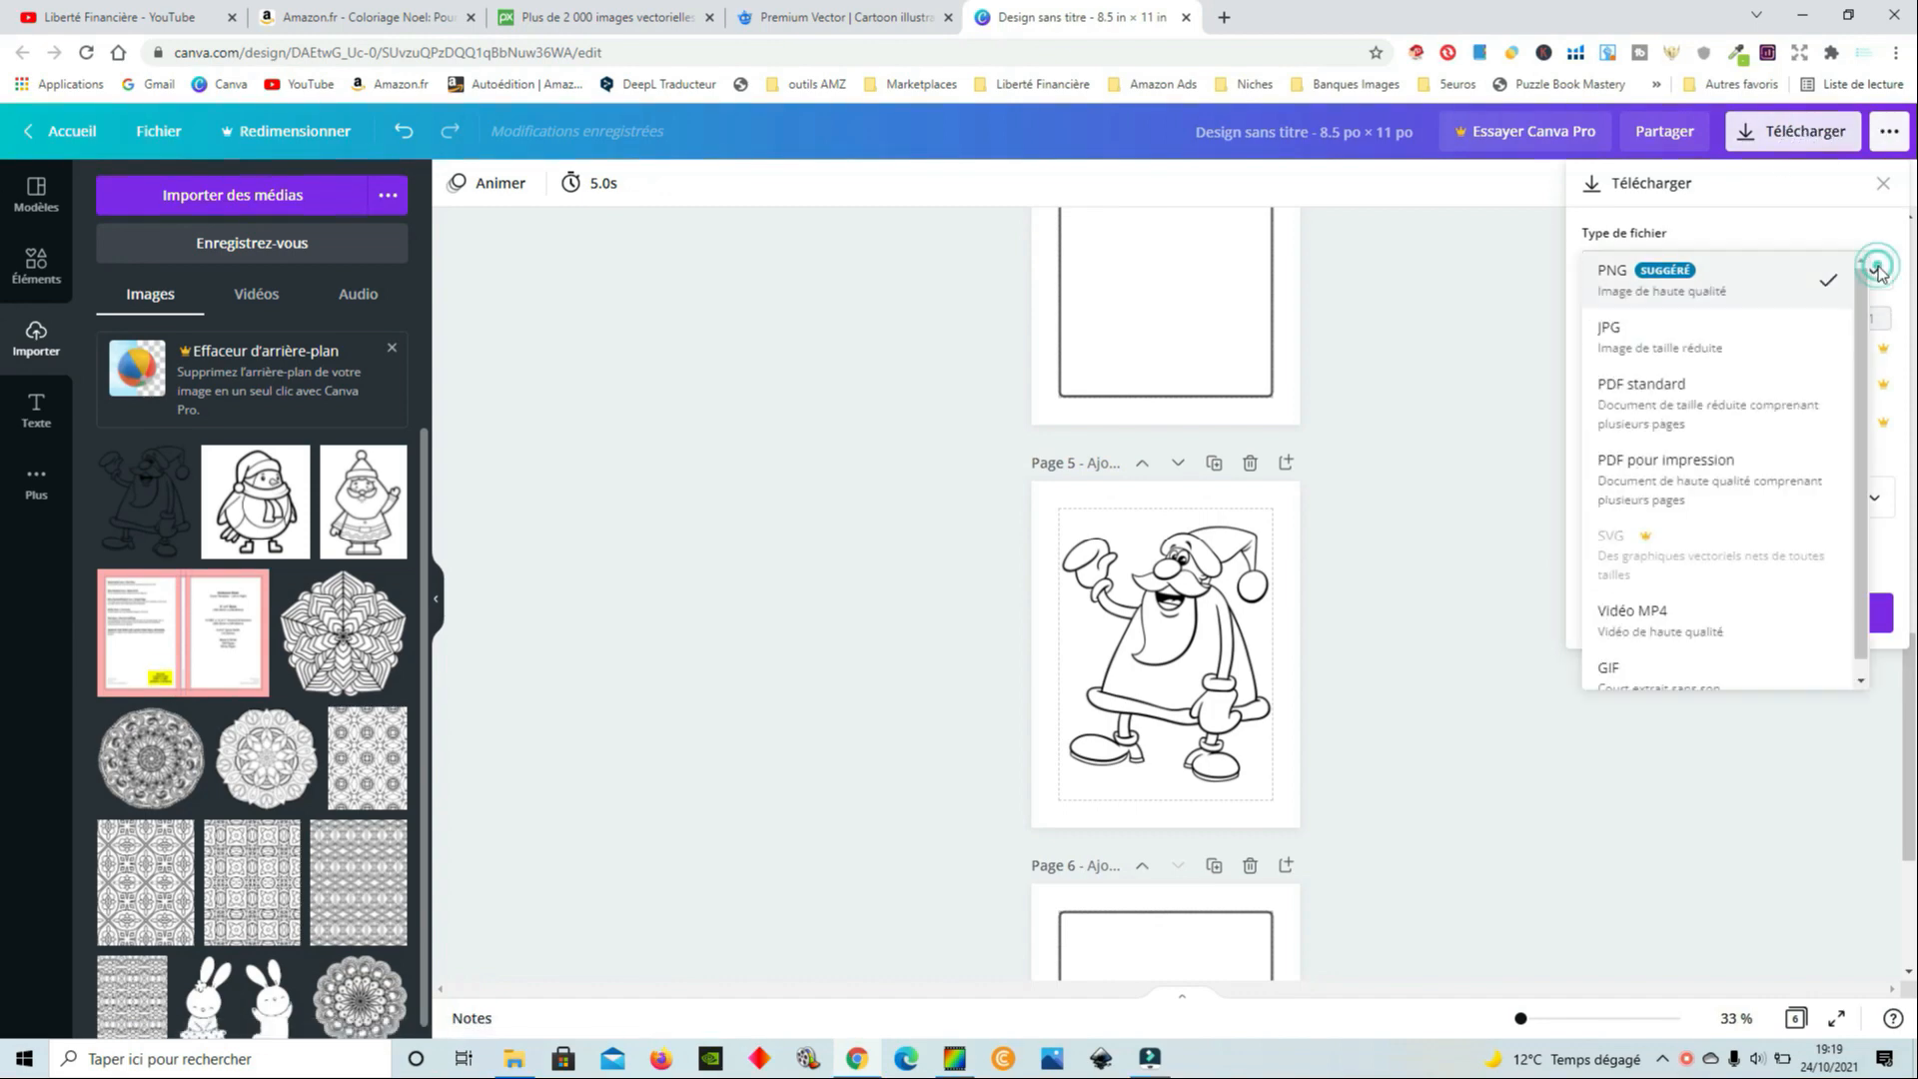
pyautogui.click(1756, 478)
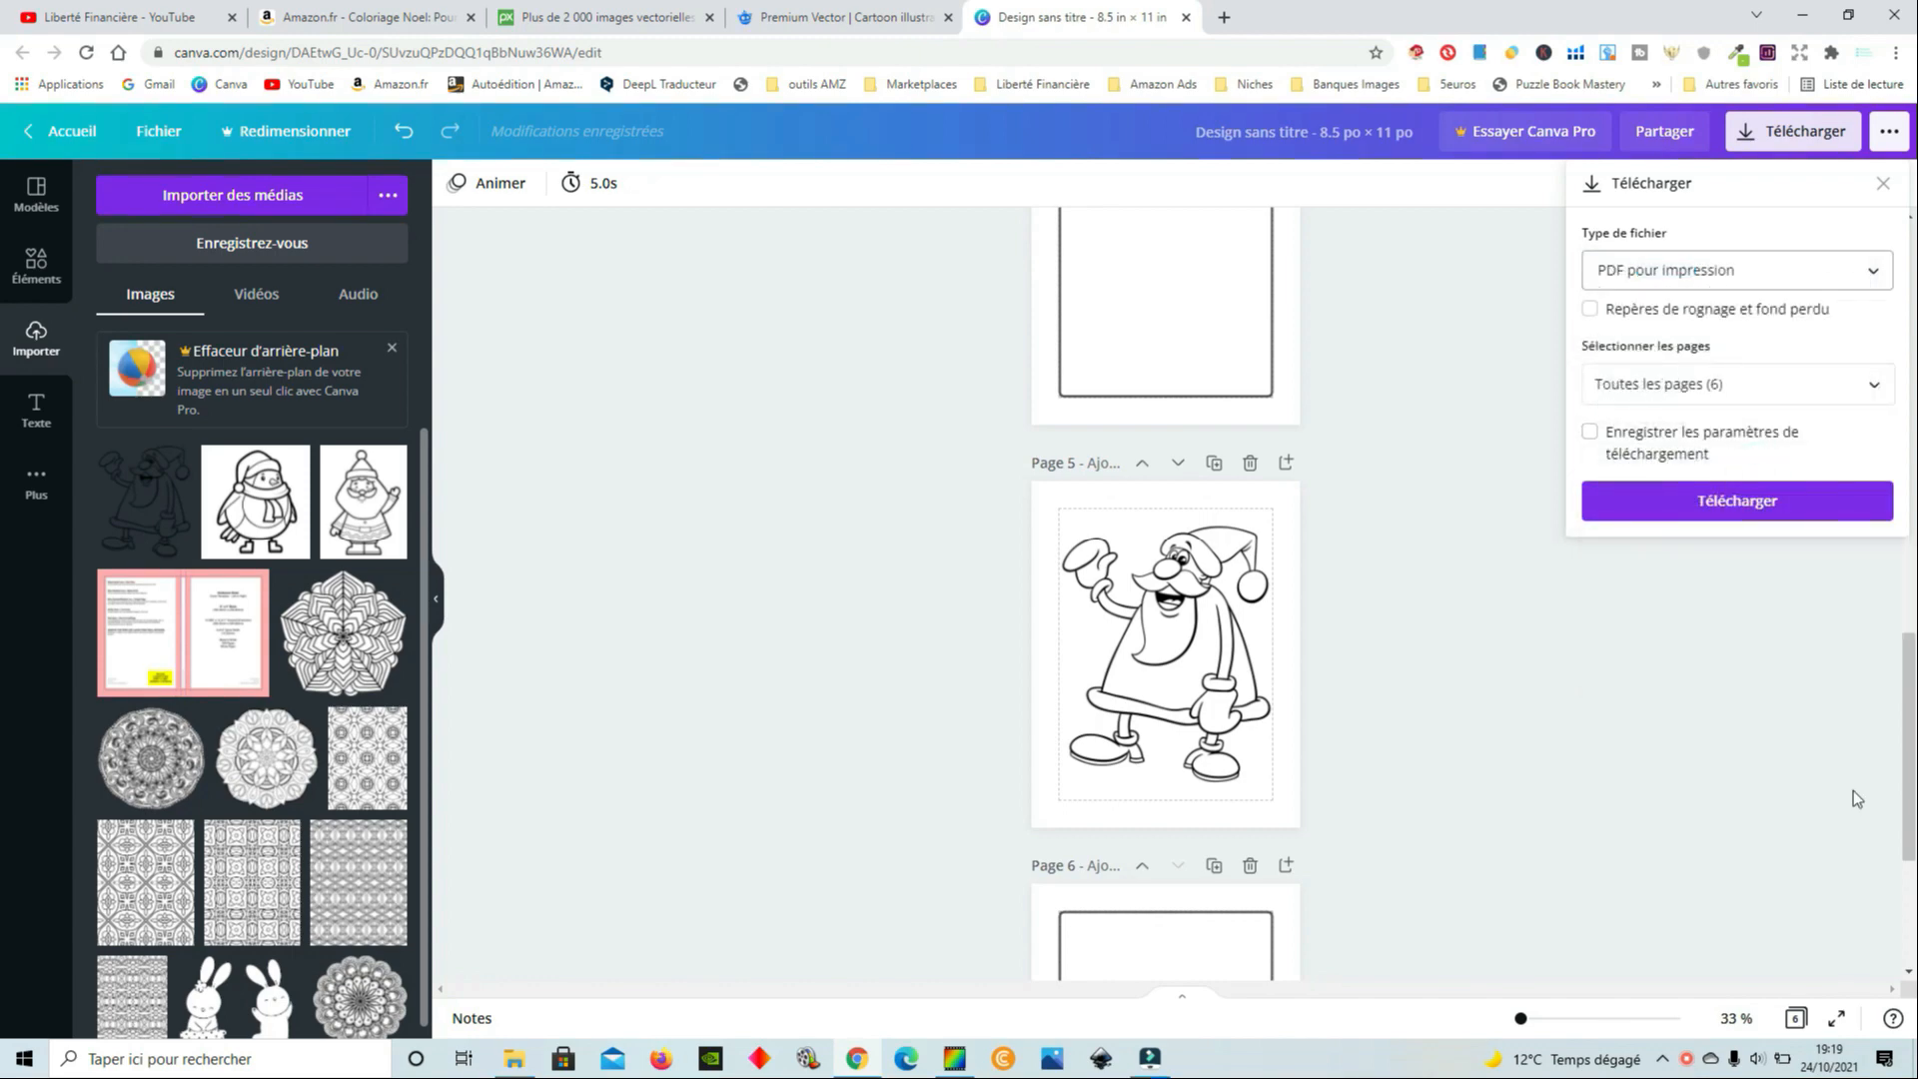
pyautogui.click(1782, 510)
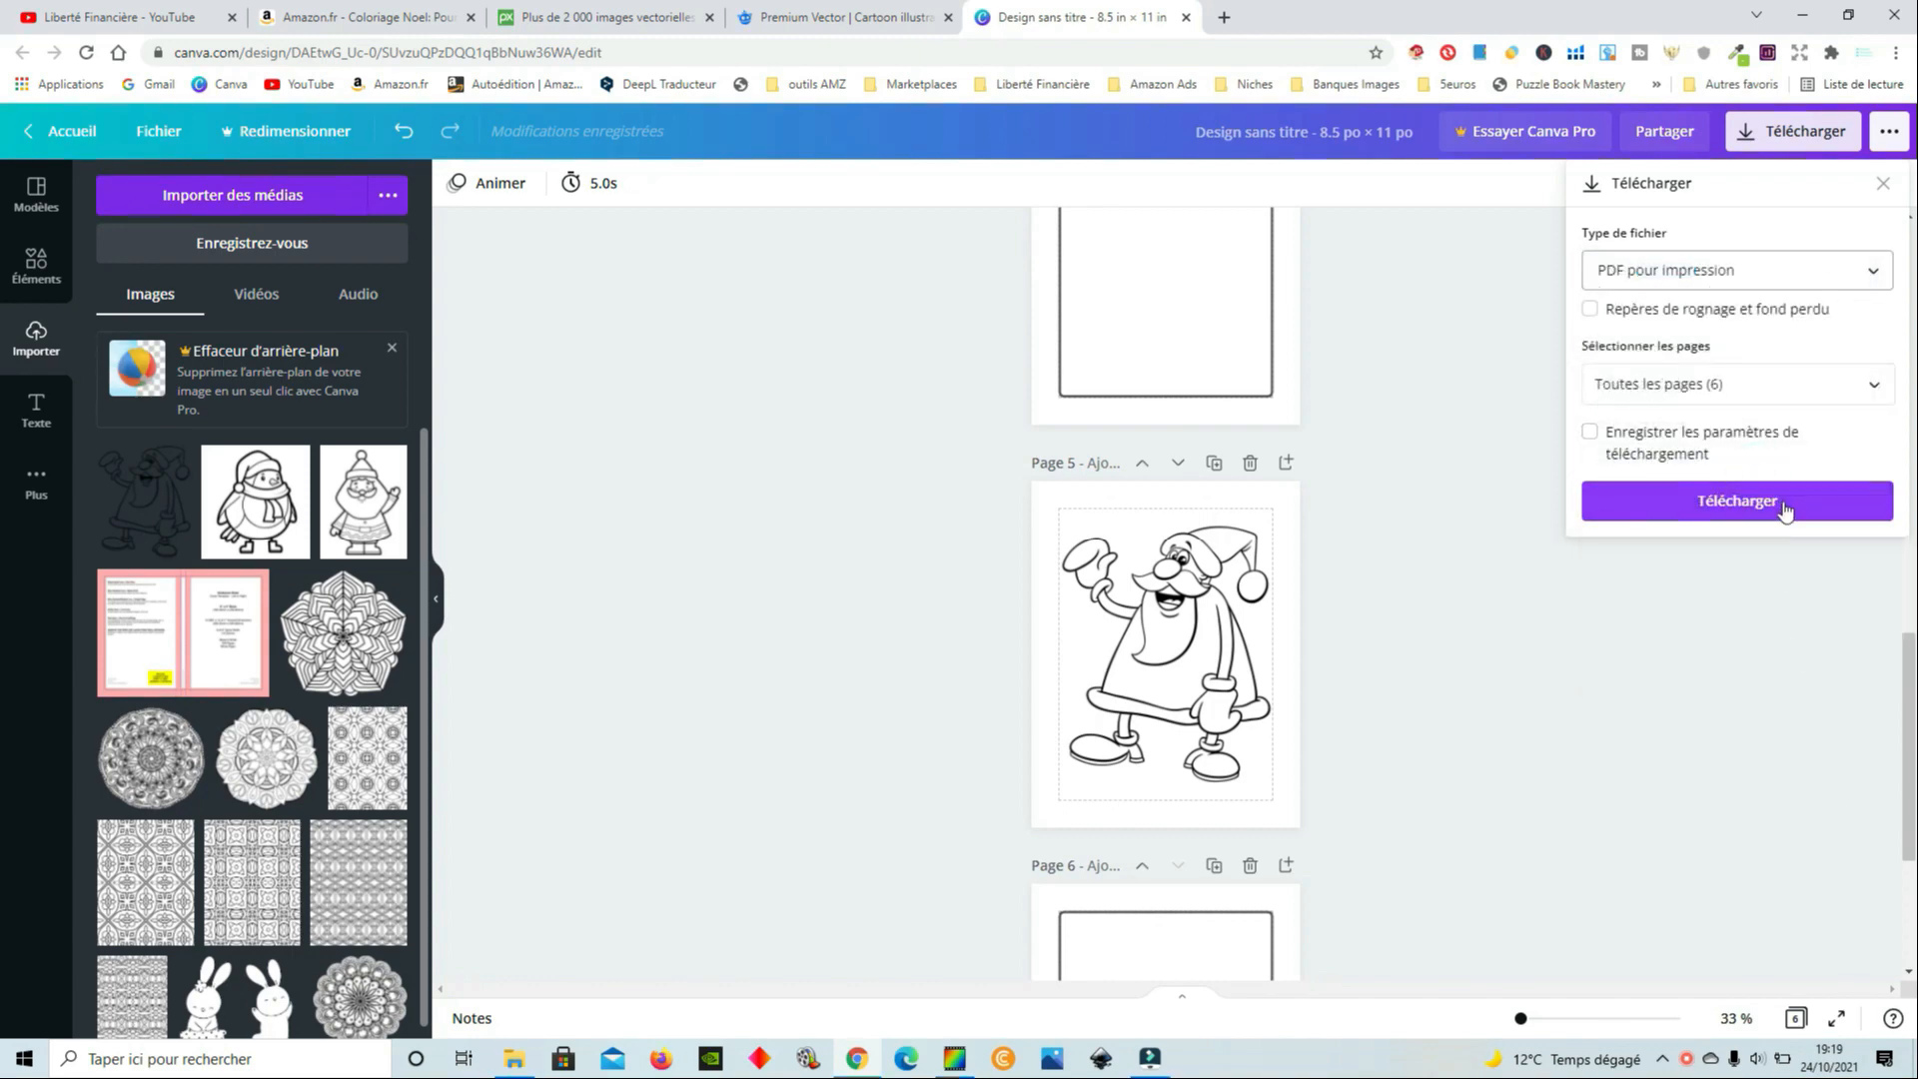